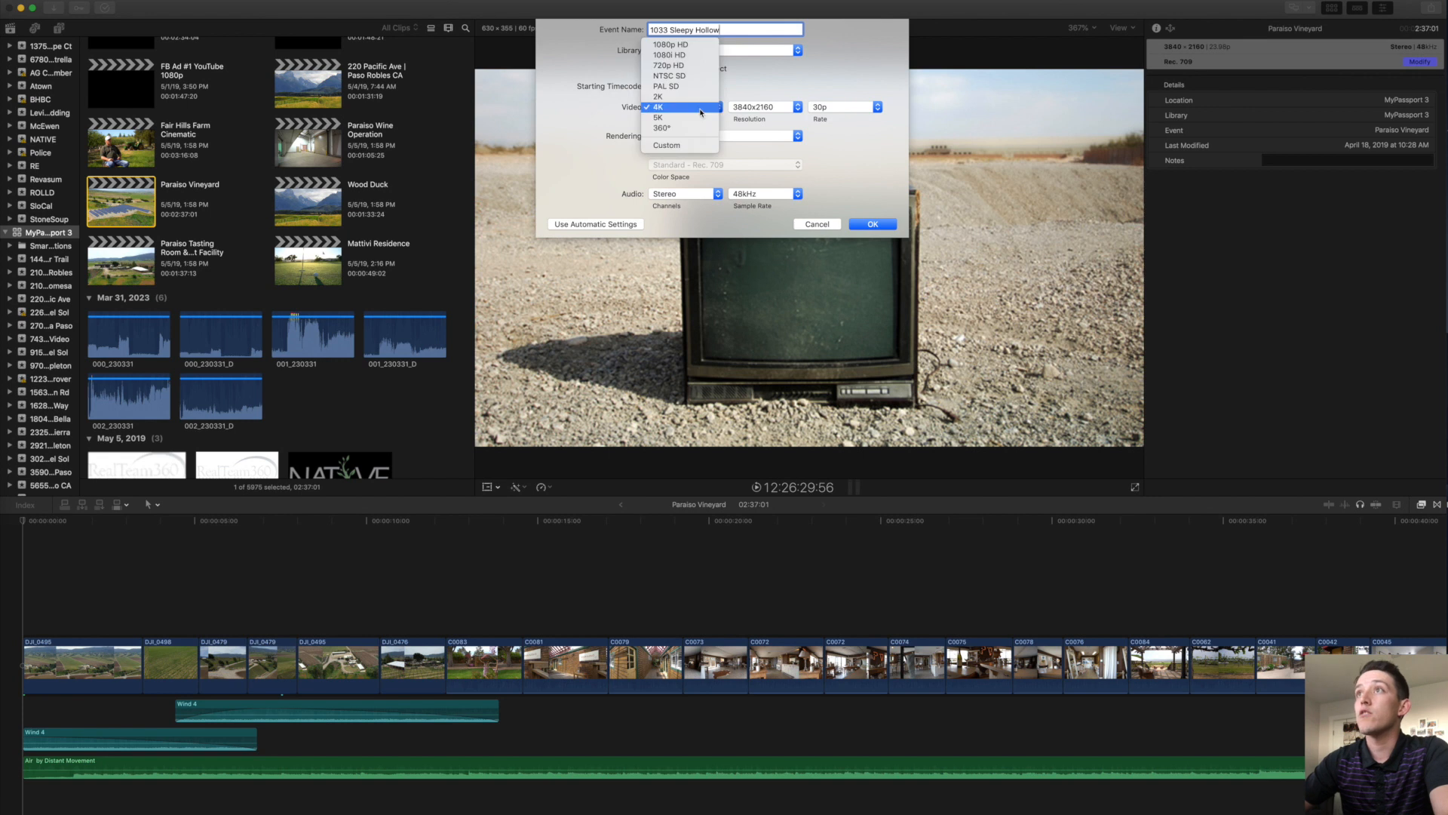
# Create the new project with 4K format and a 30p frame rate.
pyautogui.click(700, 112)
pyautogui.click(850, 111)
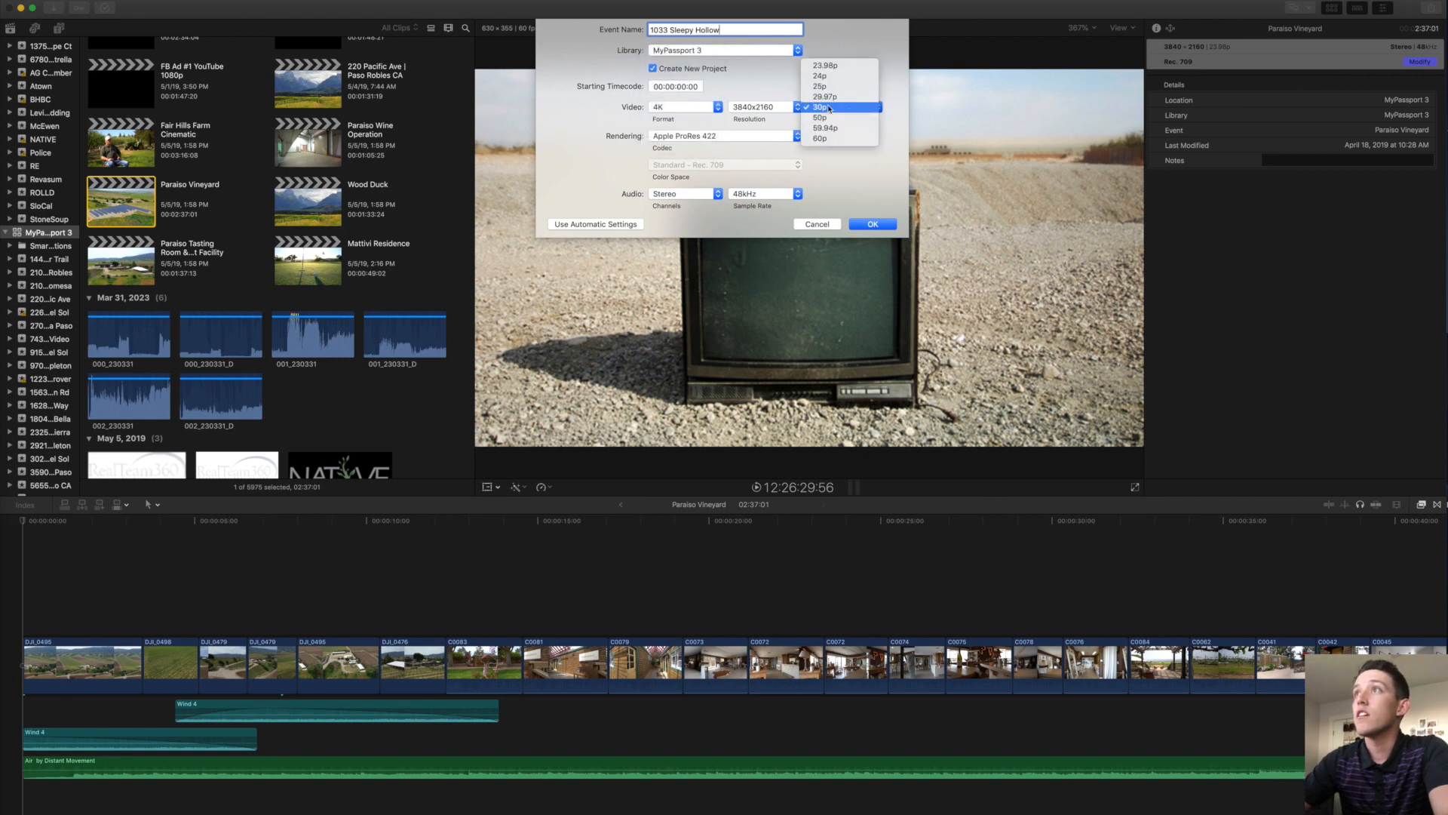
pyautogui.click(829, 109)
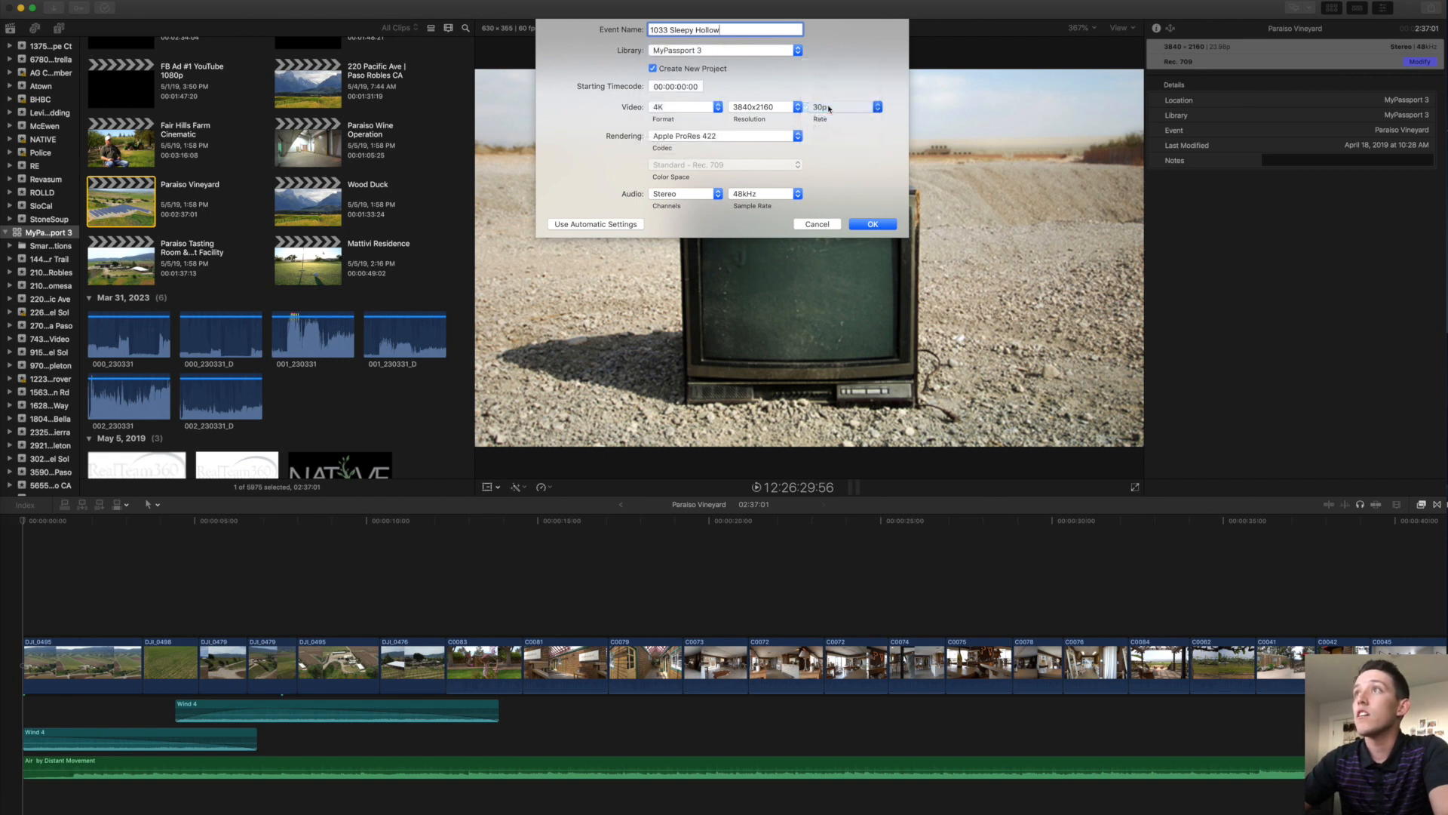
pyautogui.click(873, 224)
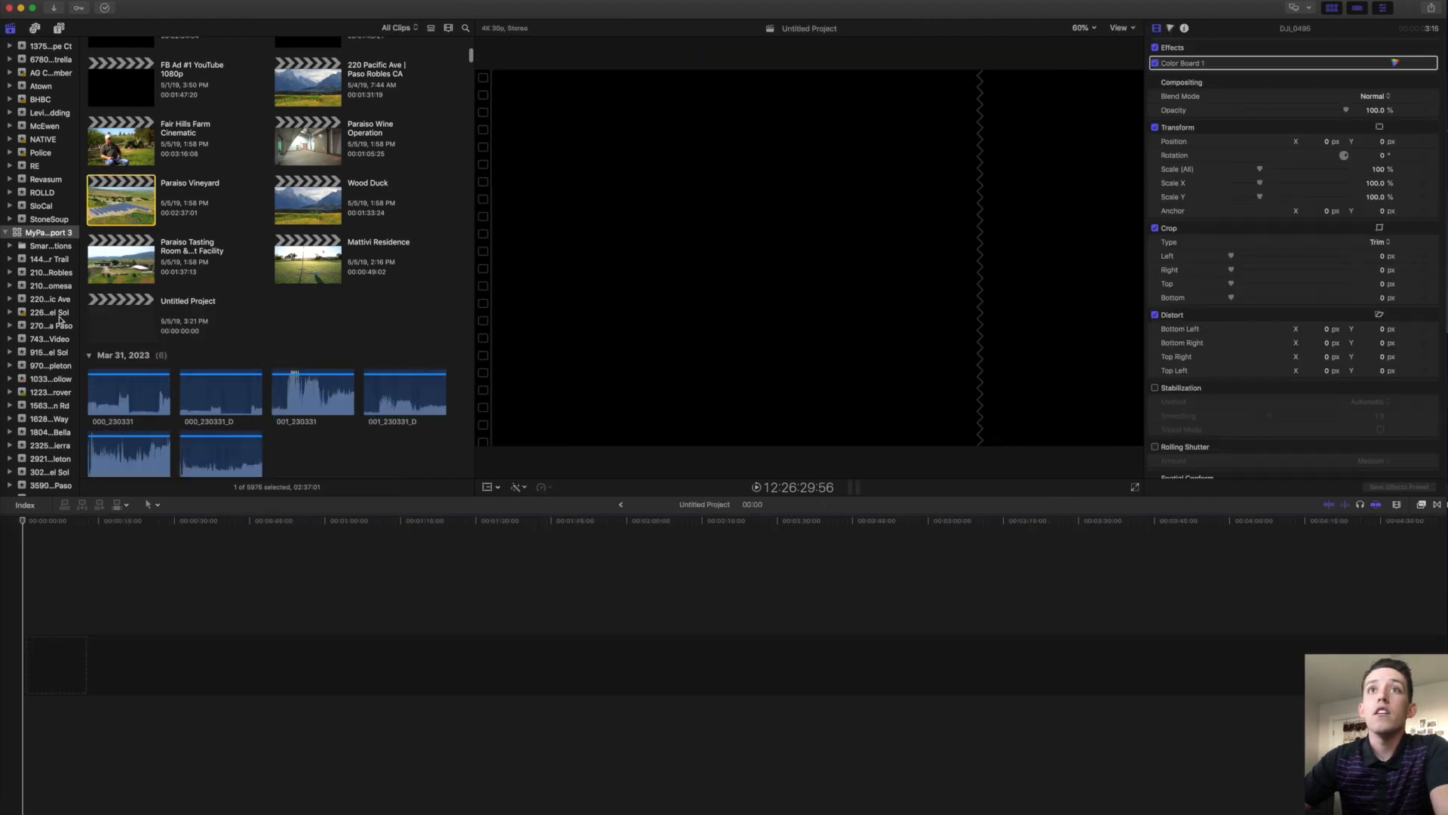
pyautogui.scroll(-3, 53, 310)
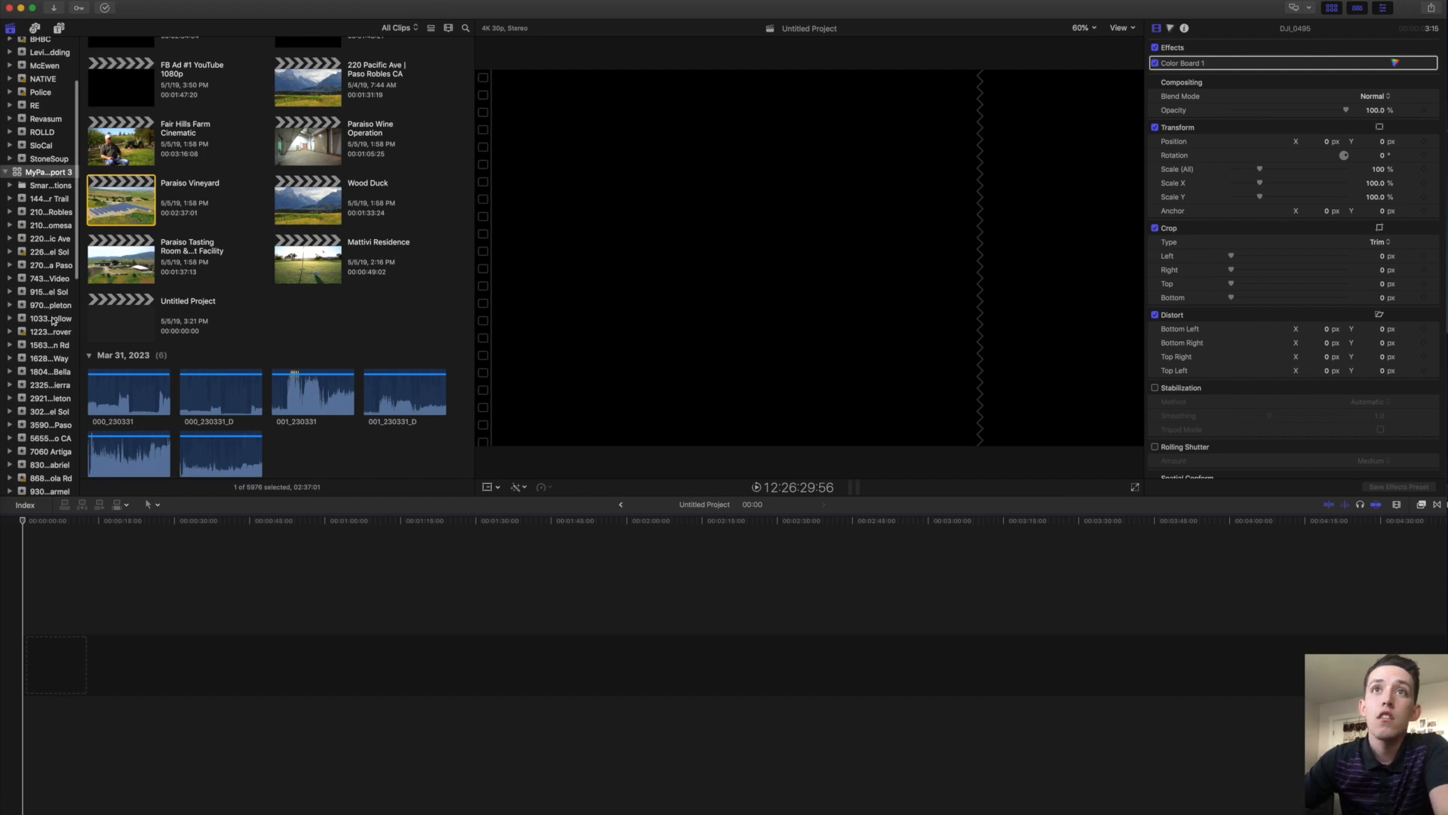
pyautogui.click(50, 324)
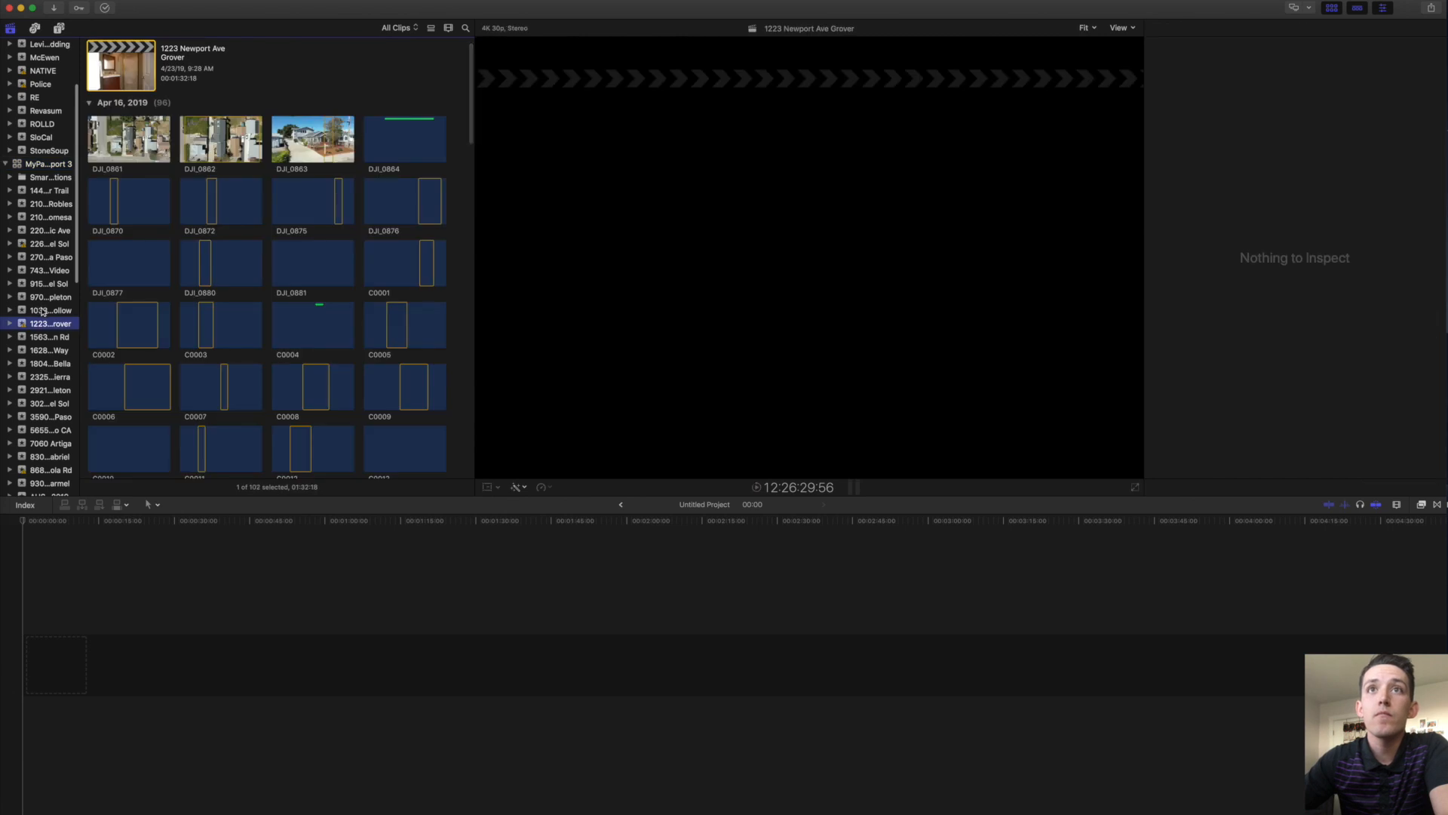
pyautogui.click(48, 313)
pyautogui.click(191, 58)
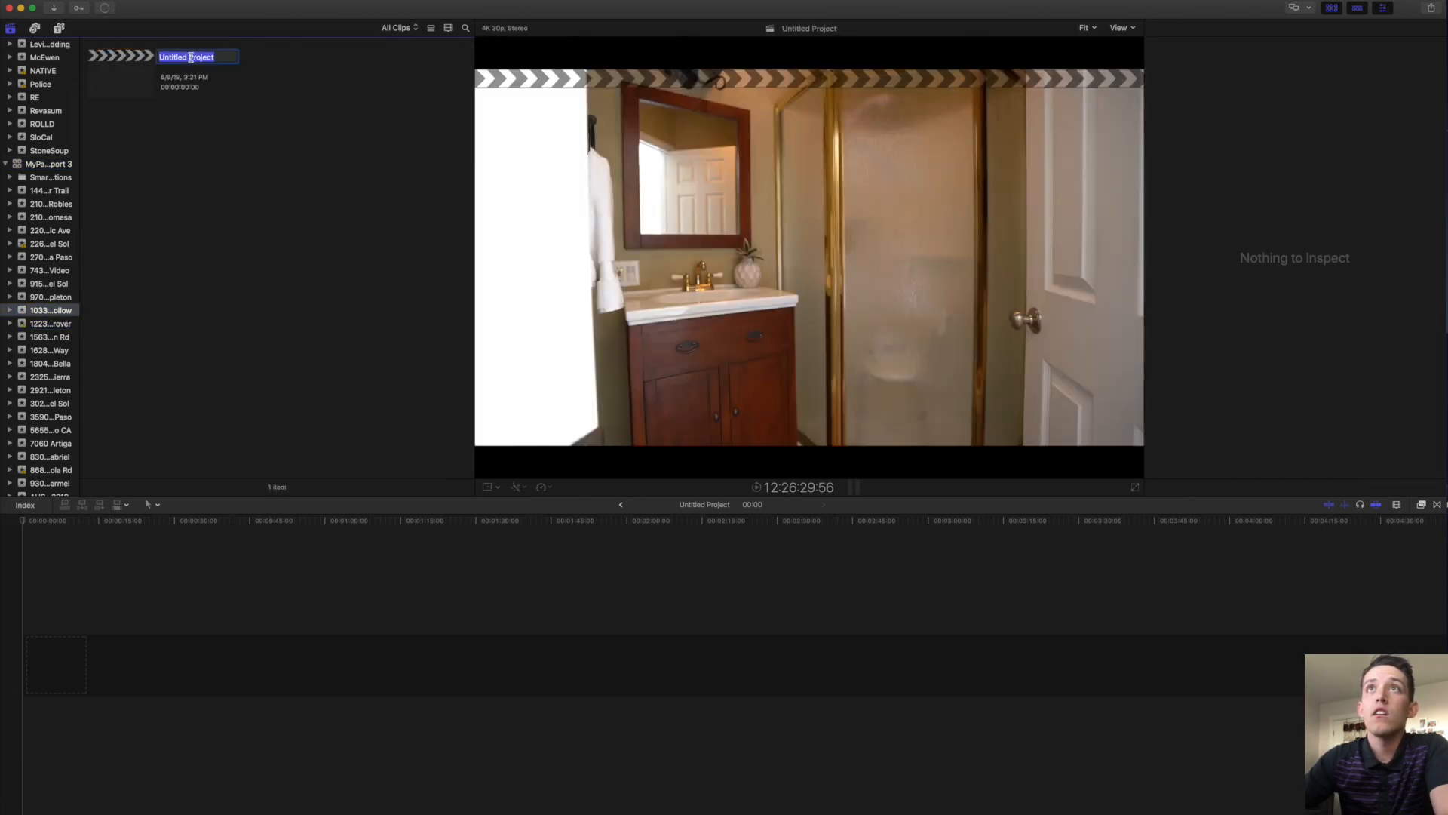
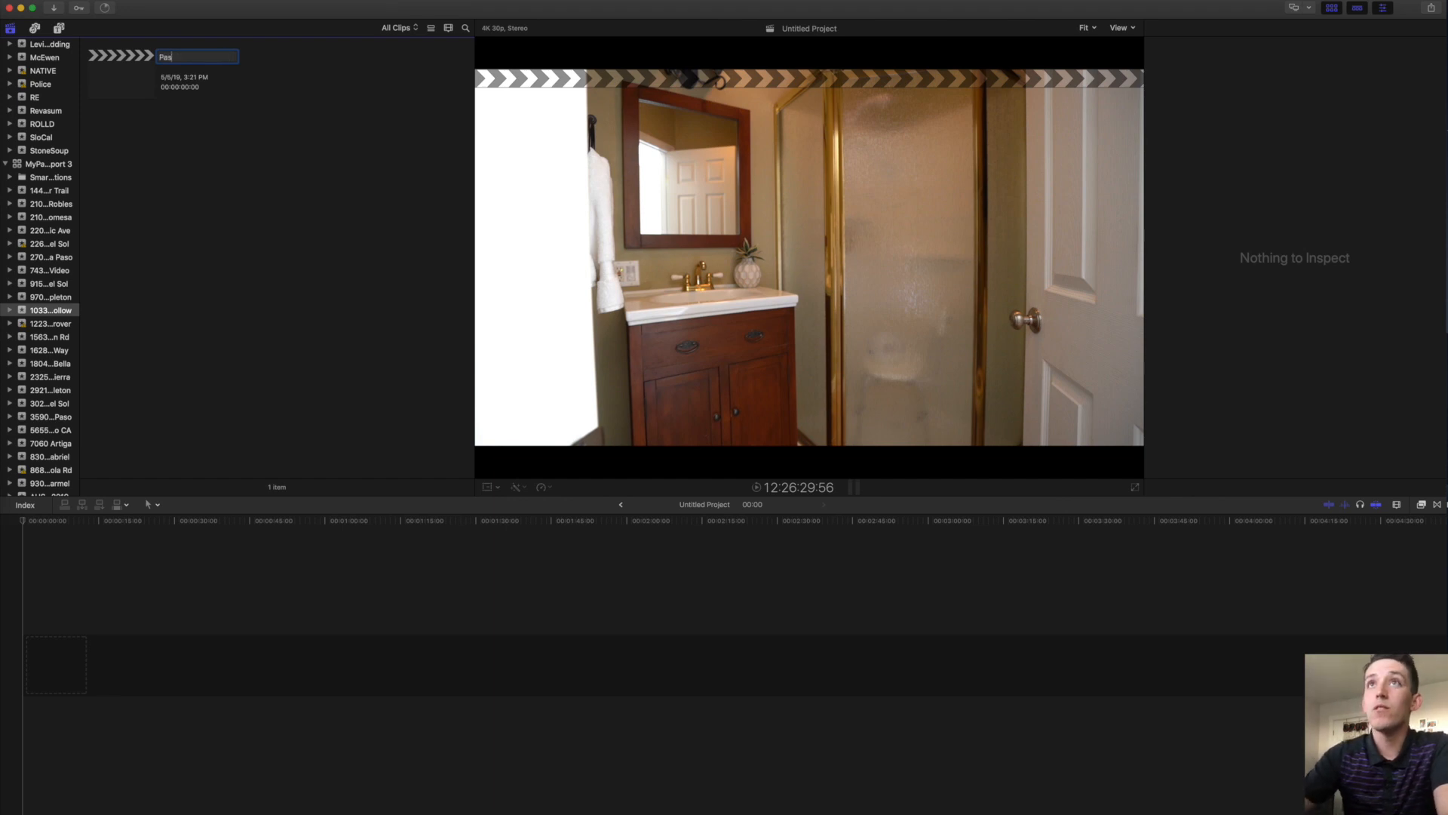
pyautogui.press('Return')
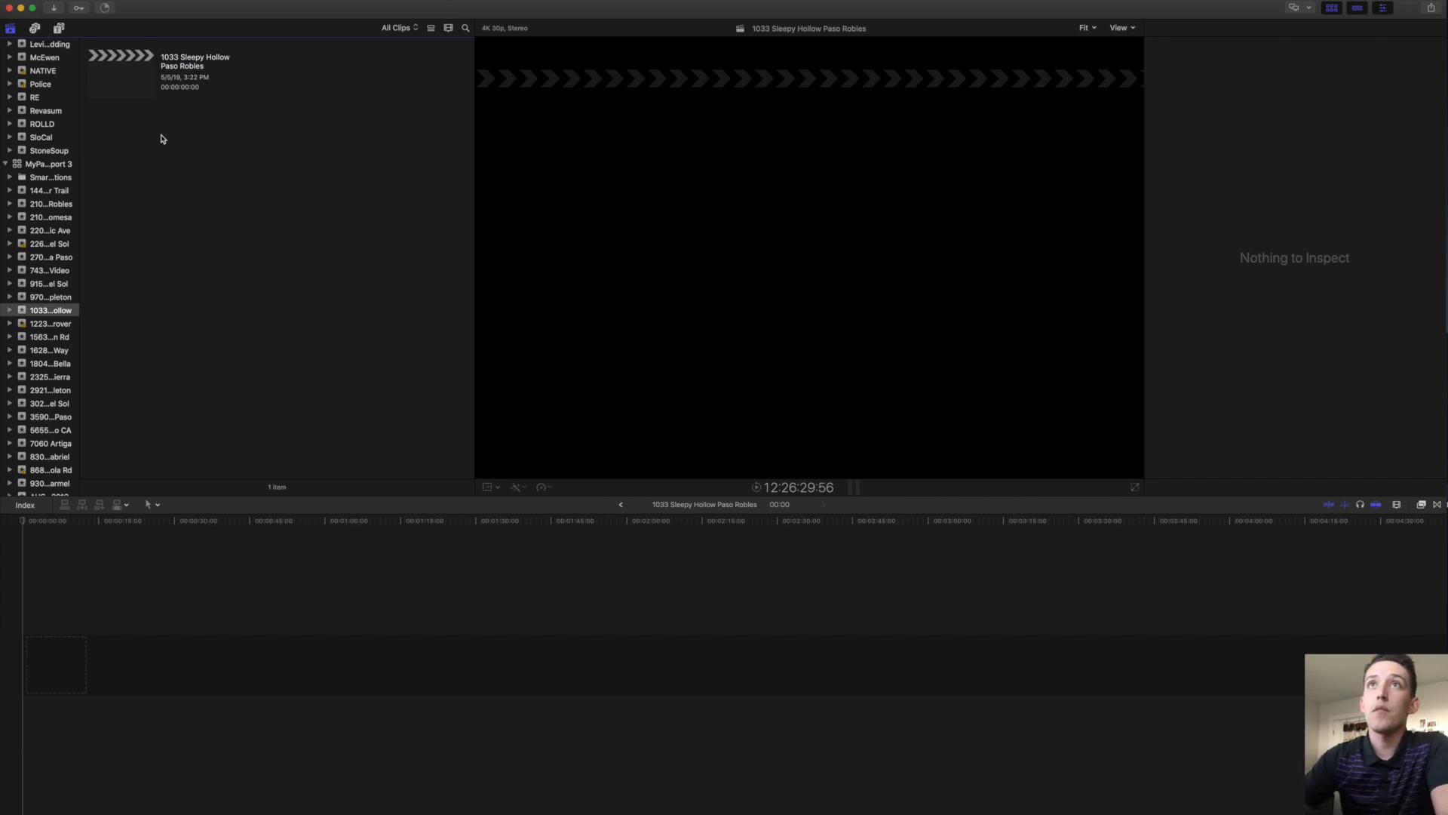
pyautogui.press('super+i')
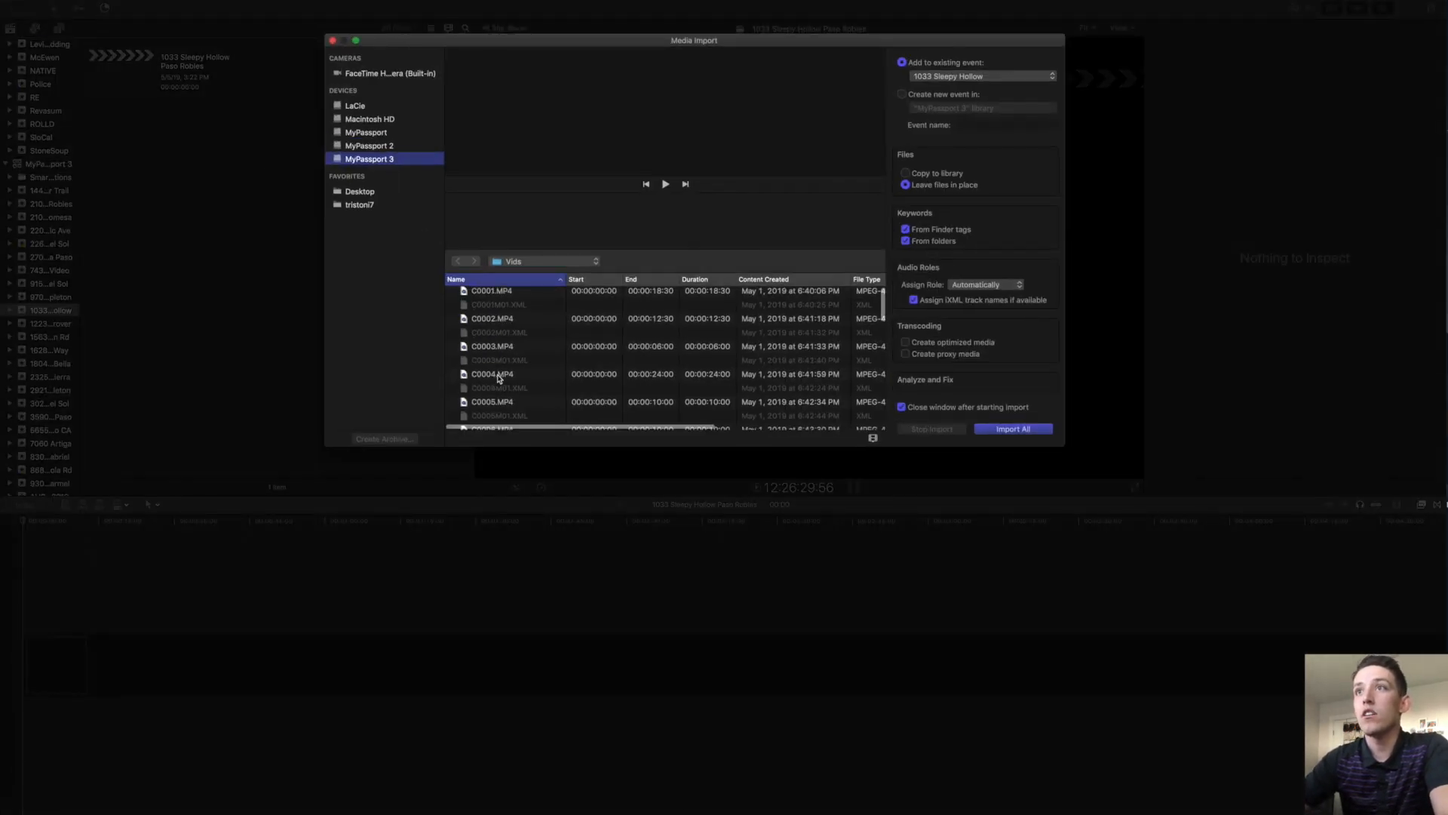
pyautogui.click(516, 264)
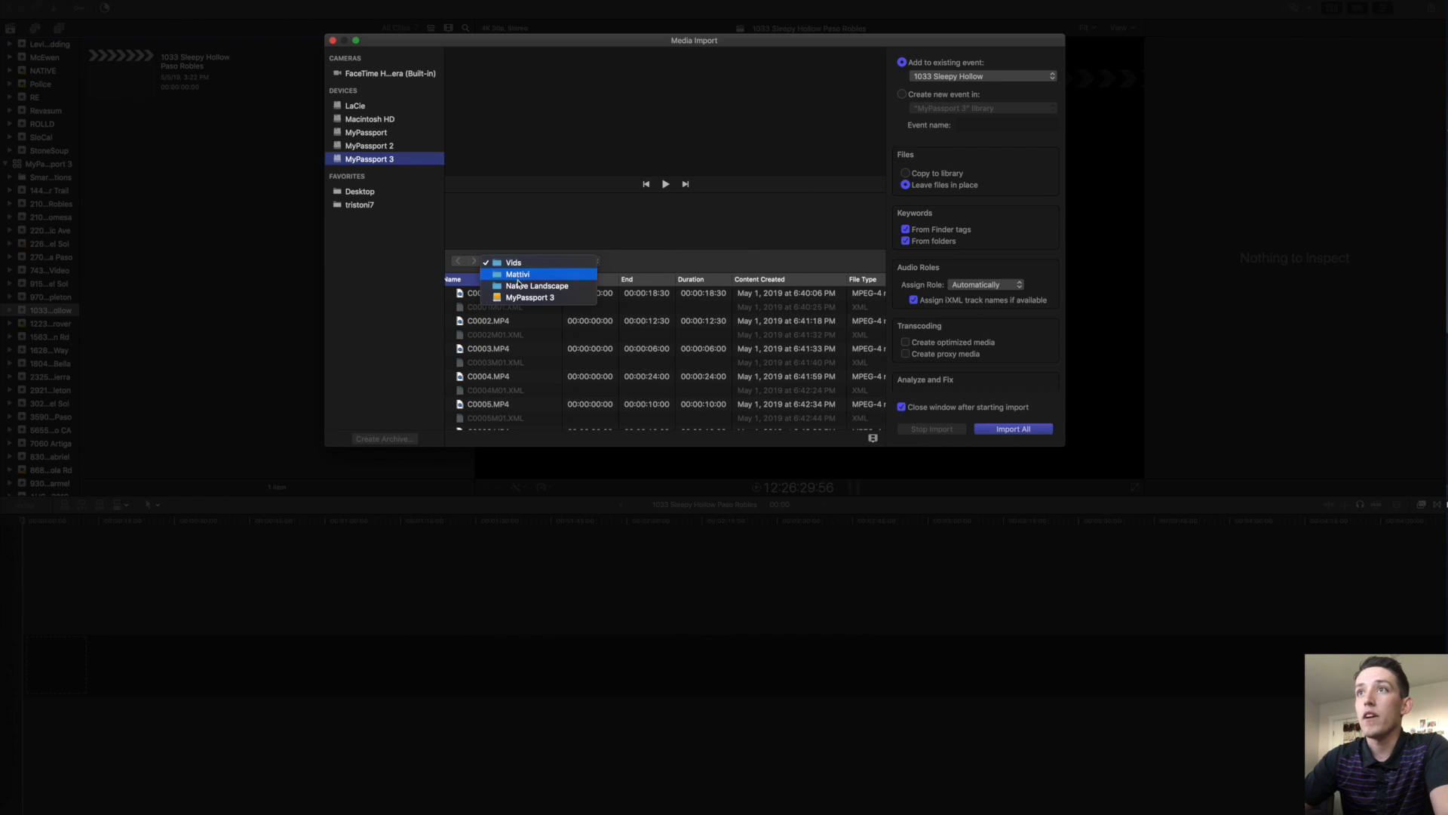
pyautogui.click(519, 298)
pyautogui.scroll(-10, 507, 377)
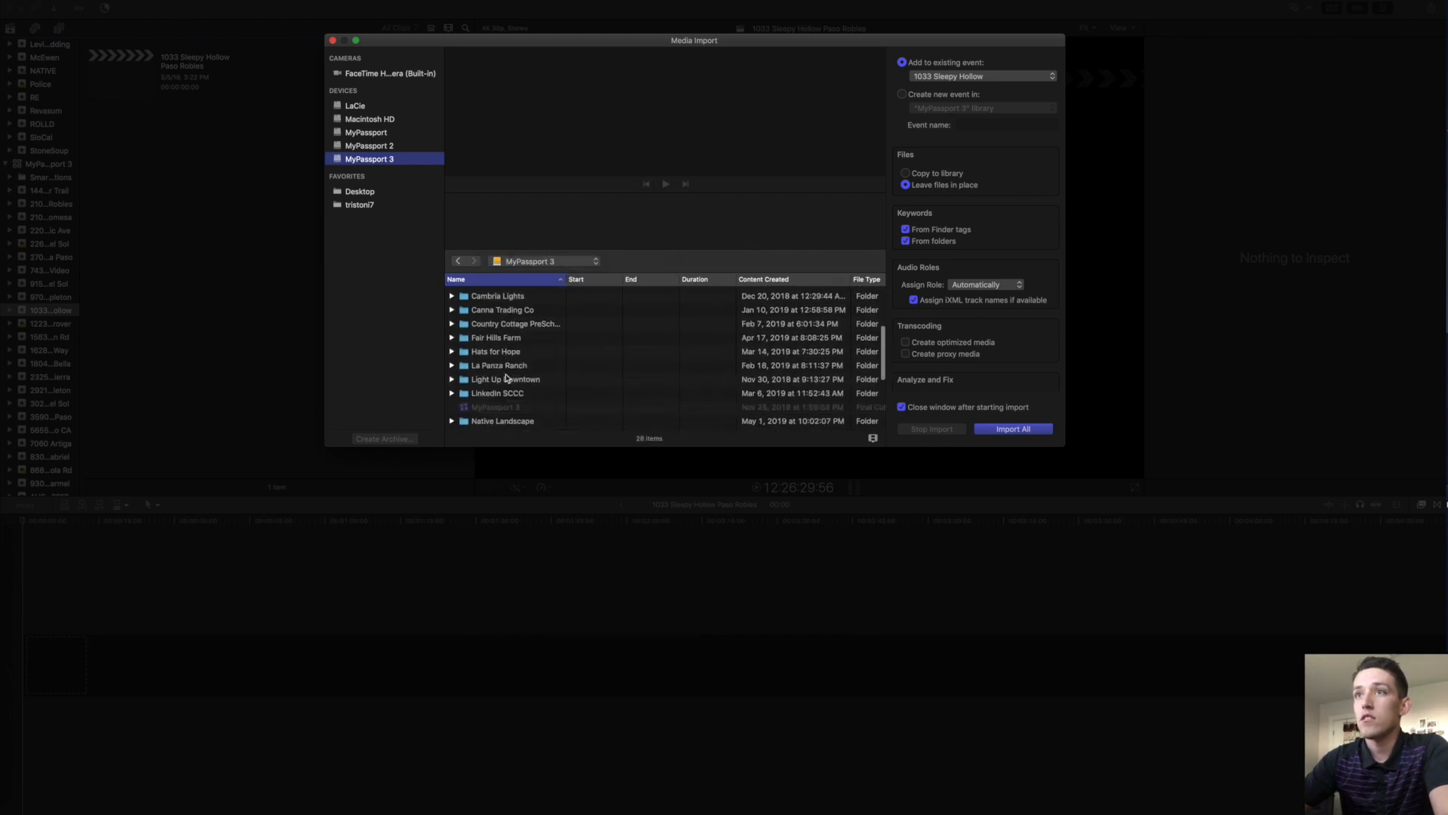
pyautogui.click(492, 370)
pyautogui.doubleClick(491, 370)
pyautogui.scroll(-5, 510, 358)
pyautogui.scroll(-3, 510, 357)
pyautogui.doubleClick(501, 381)
pyautogui.doubleClick(479, 320)
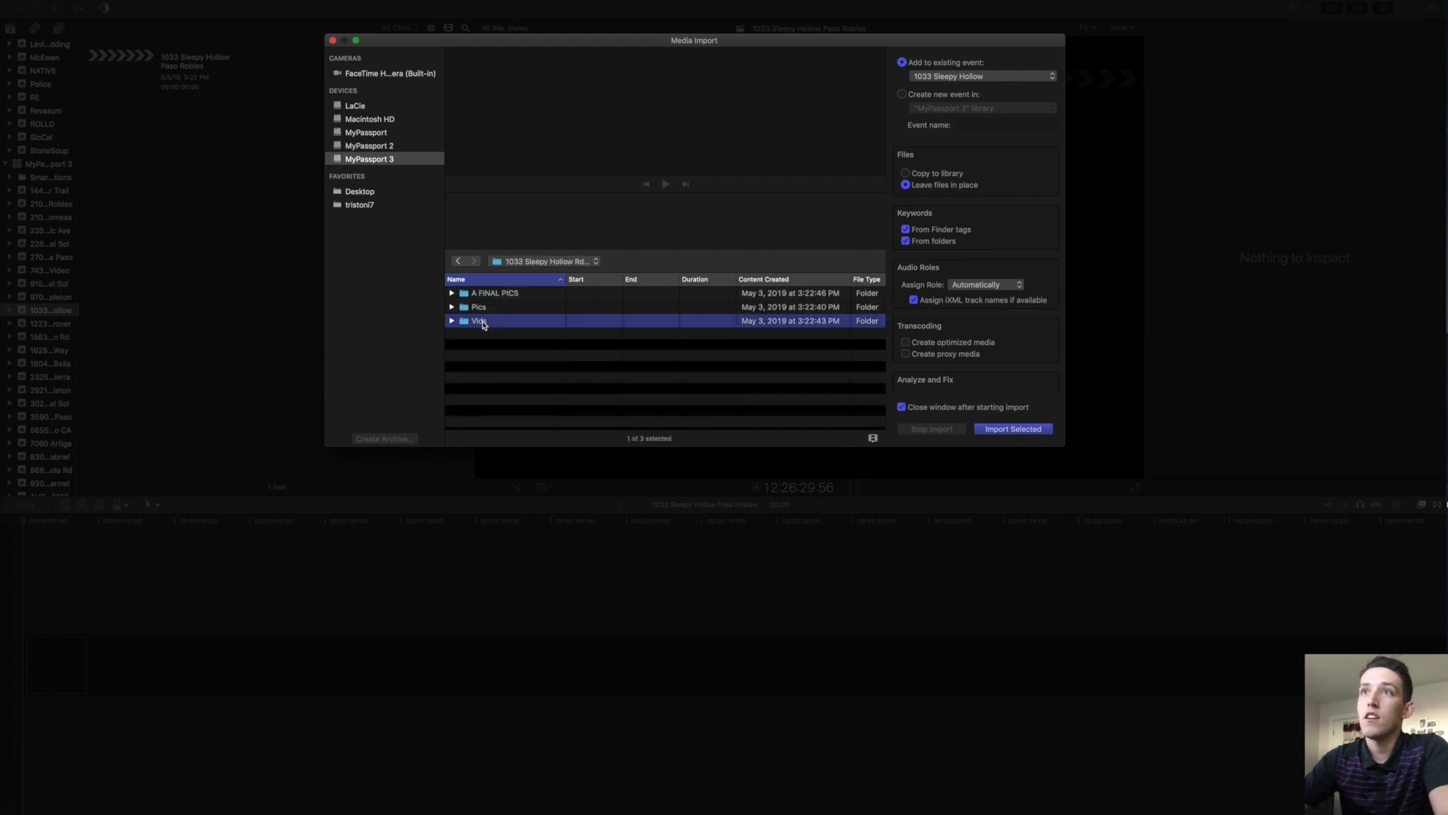
# Select all 101 clips in Vids and import them into the event.
pyautogui.press('super+a')
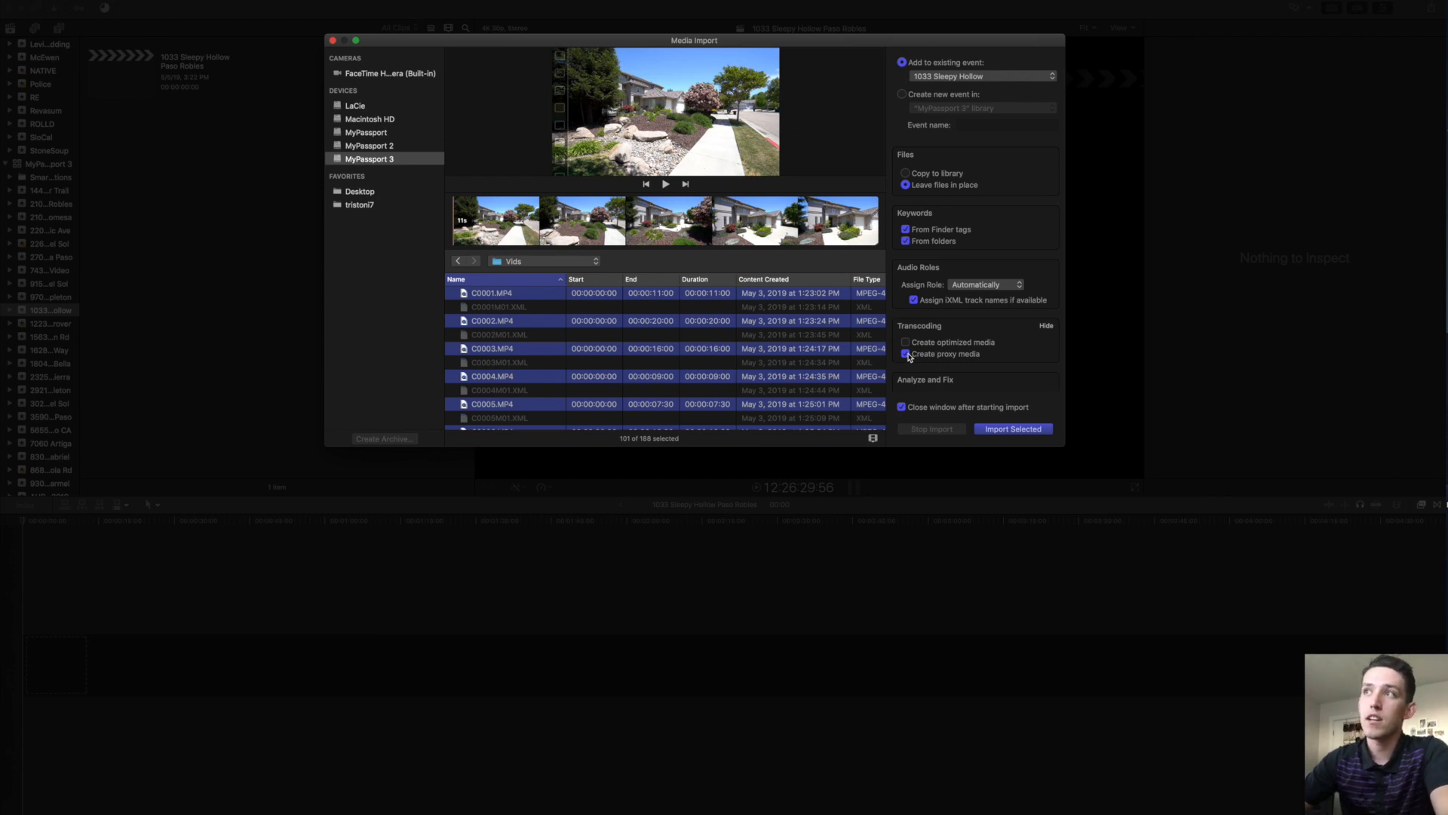
pyautogui.click(995, 433)
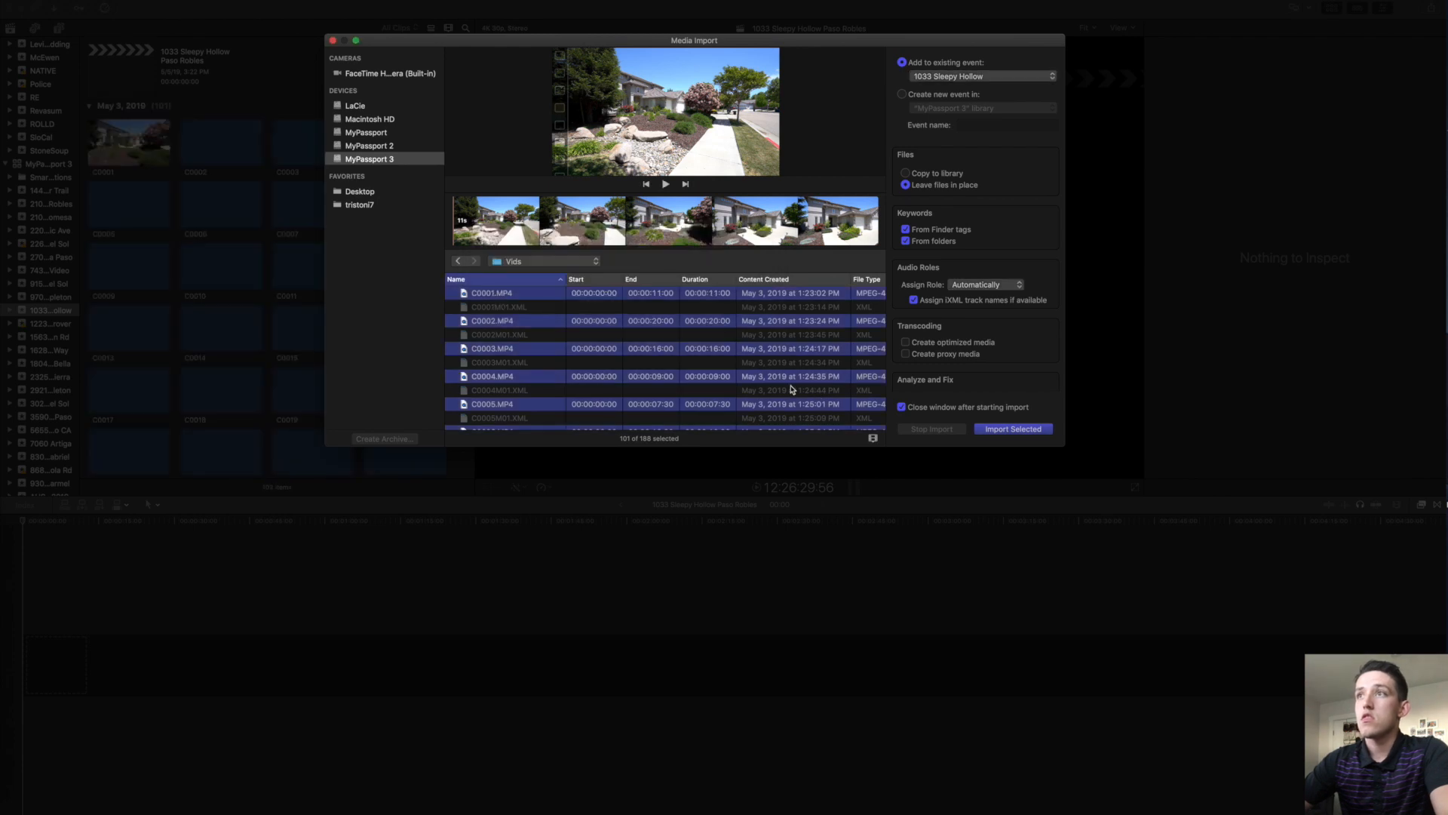
pyautogui.press('Return')
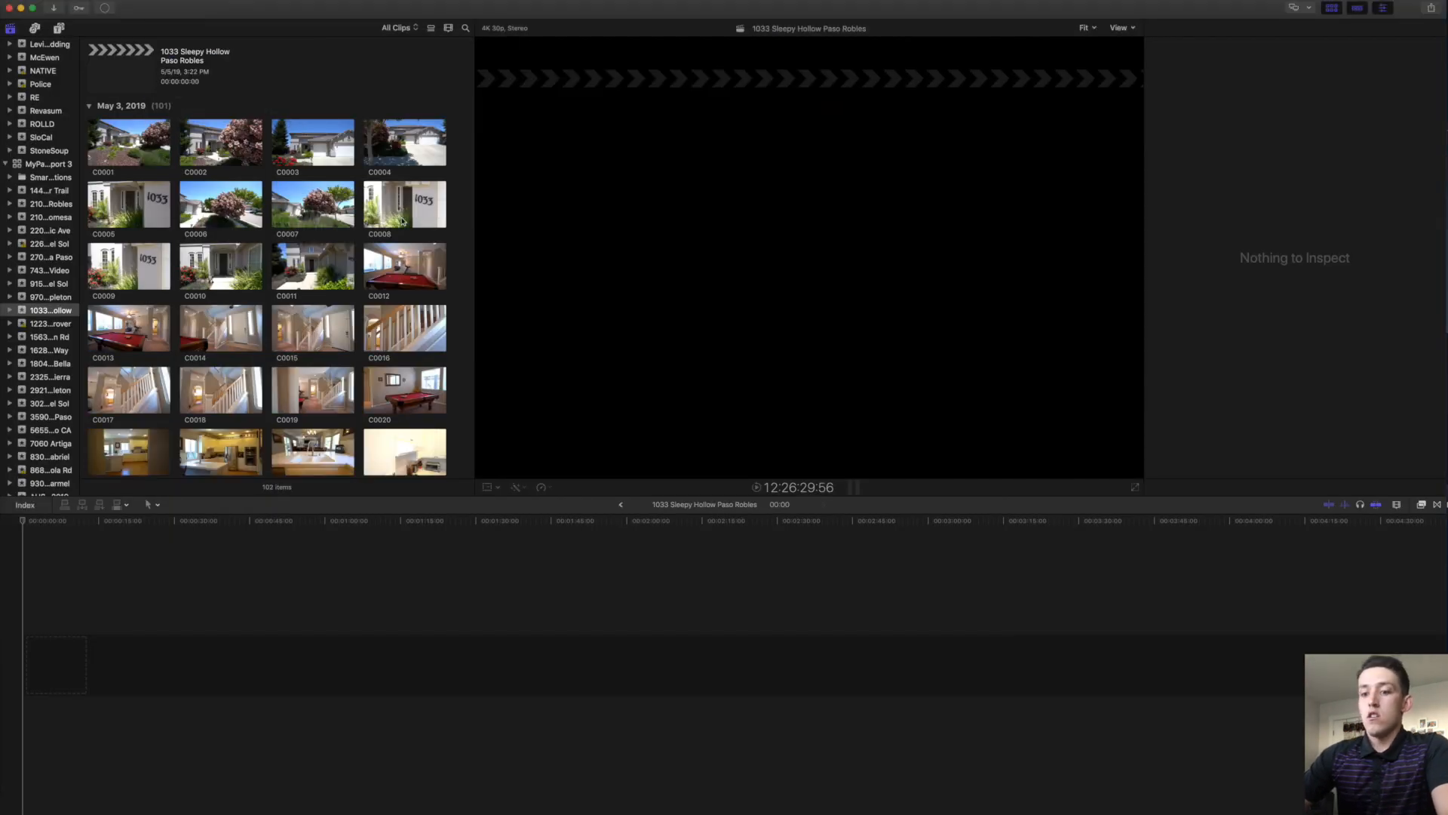
# Enlarge the browser by dragging its divider down and hiding the Libraries sidebar.
pyautogui.press('super+4')
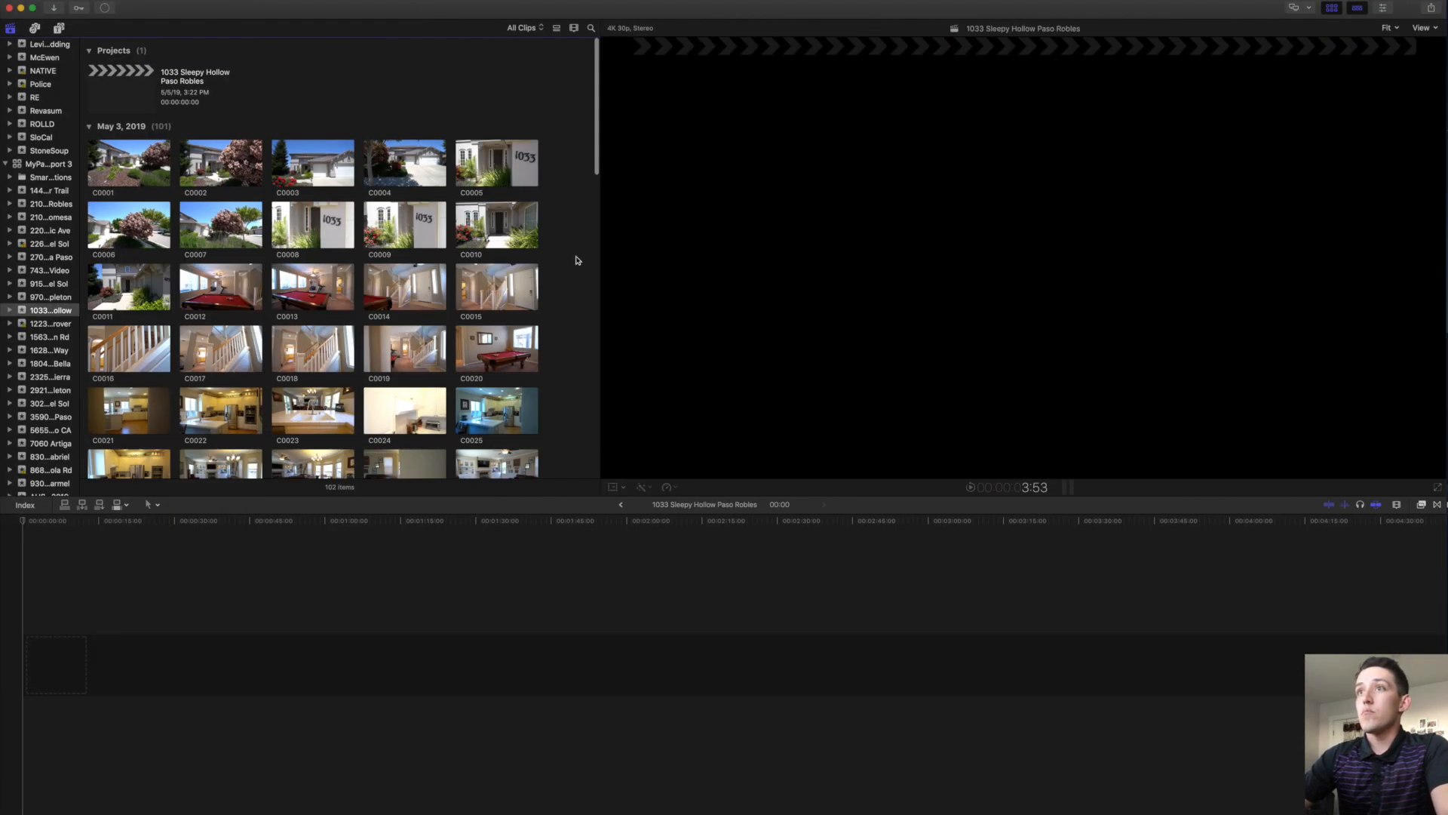
pyautogui.moveTo(562, 495); pyautogui.dragTo(555, 662)
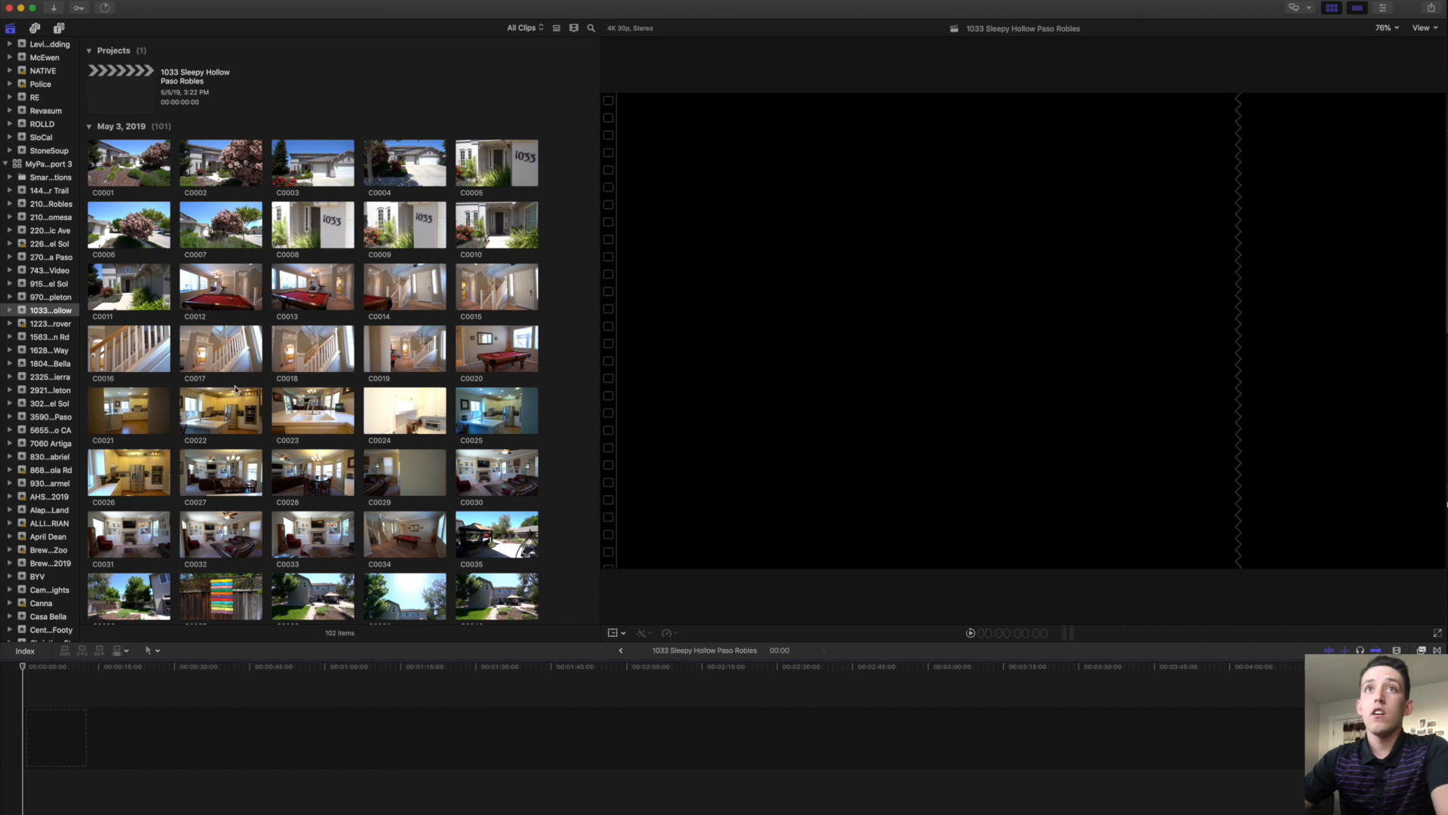
pyautogui.click(12, 30)
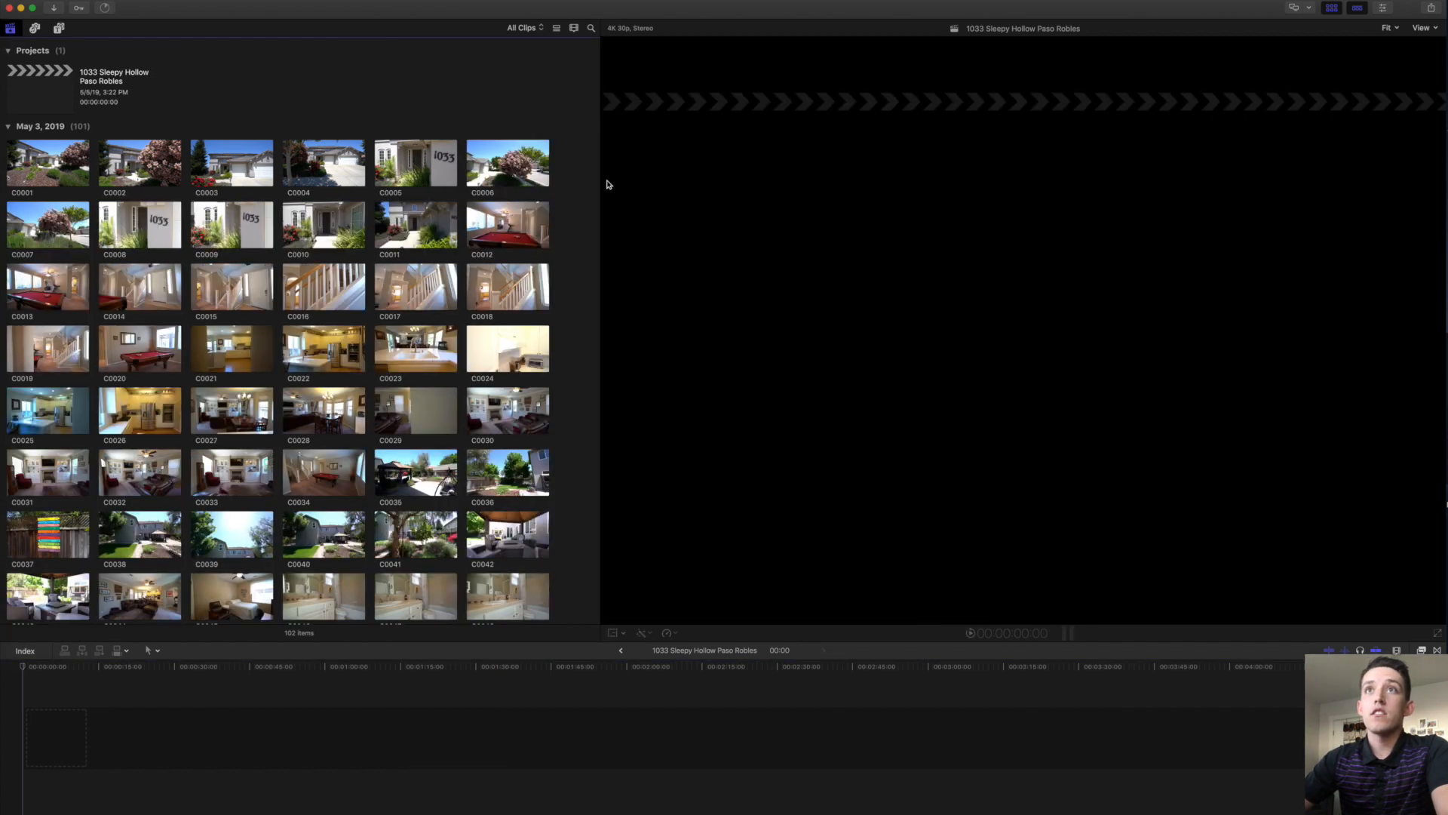
pyautogui.press('super+4')
pyautogui.press('super+4')
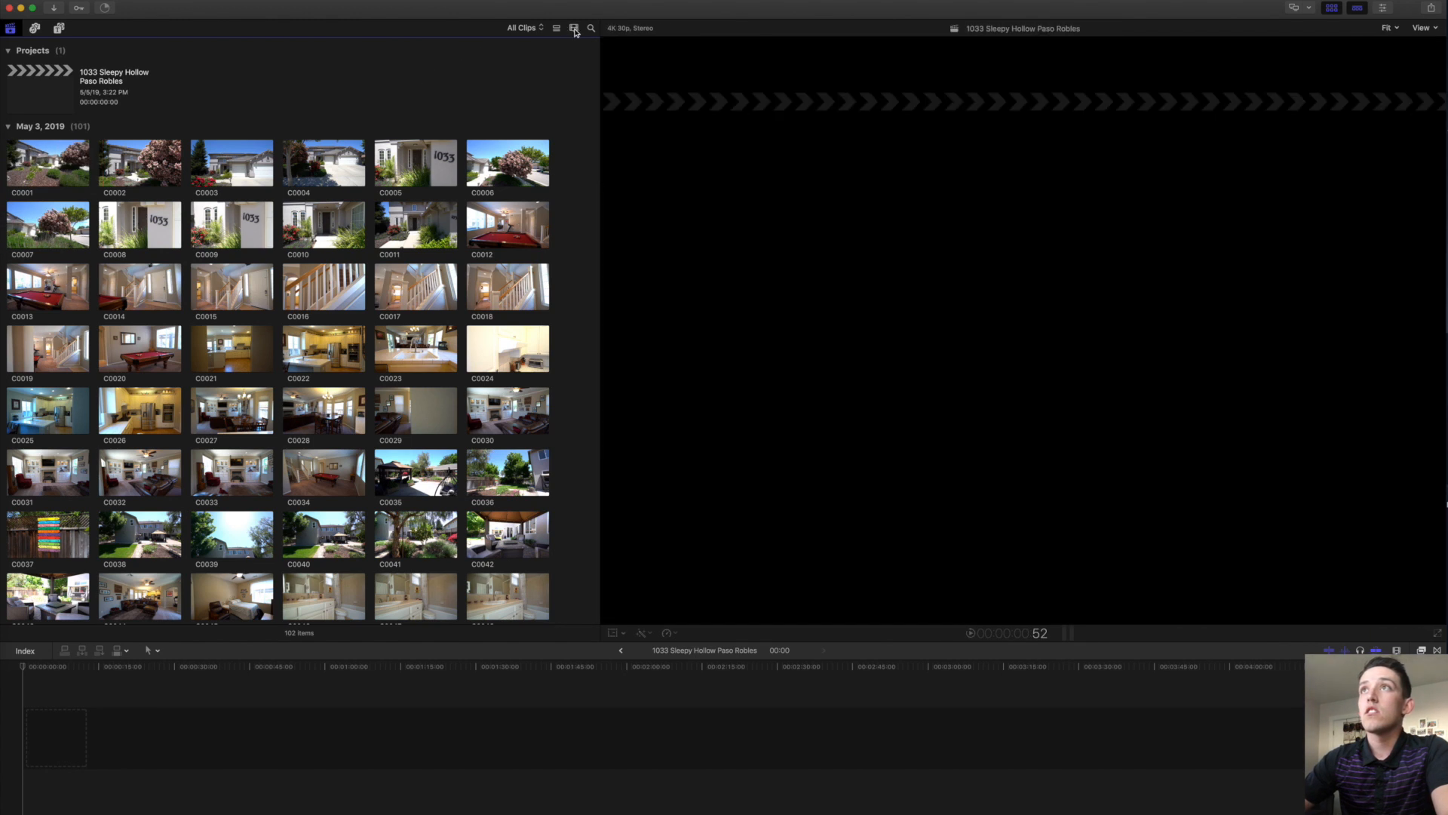
# Show the clips as filmstrips with one frame per 10 seconds in Clip Appearance.
pyautogui.click(573, 28)
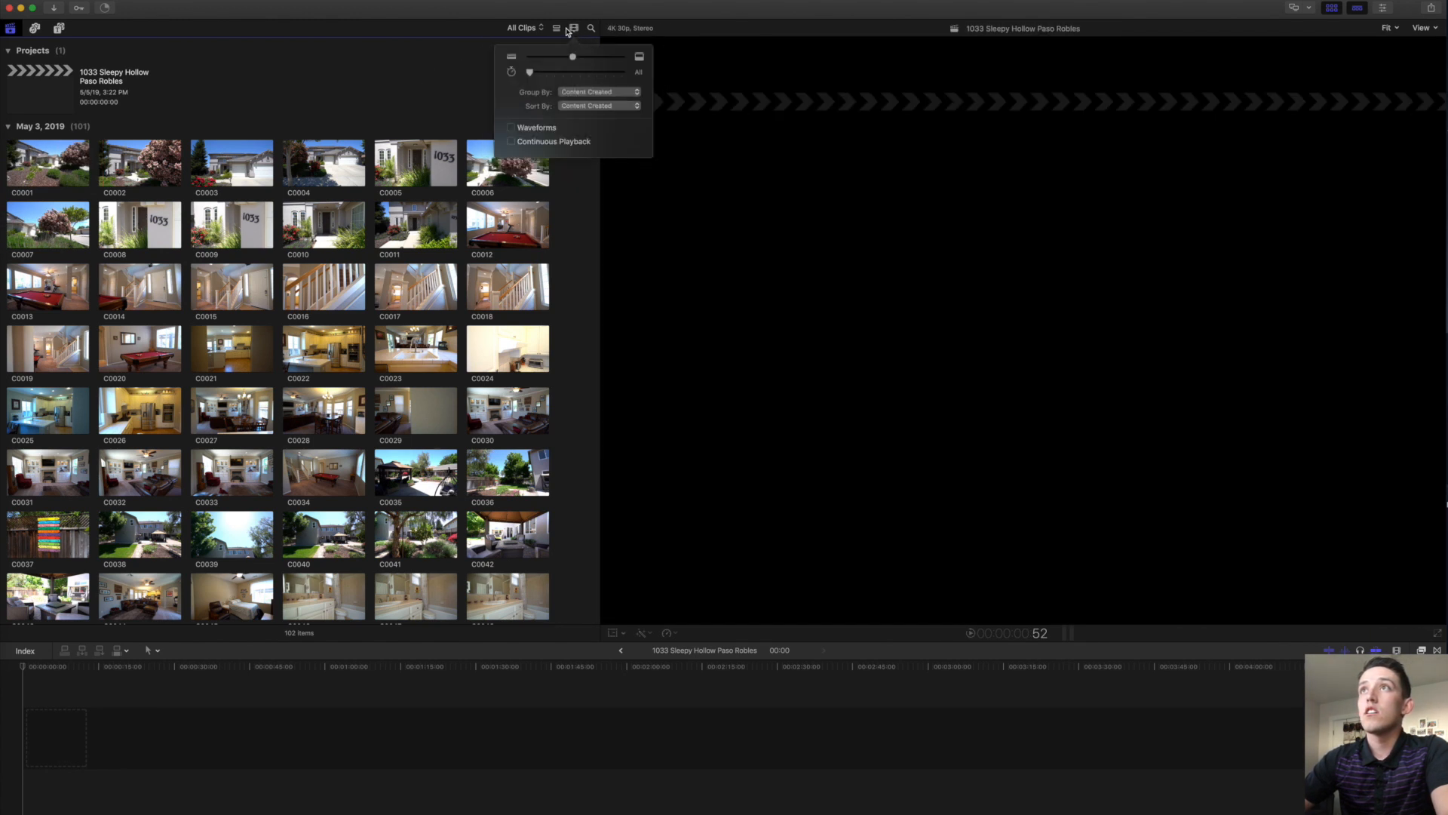
pyautogui.click(571, 31)
pyautogui.click(555, 28)
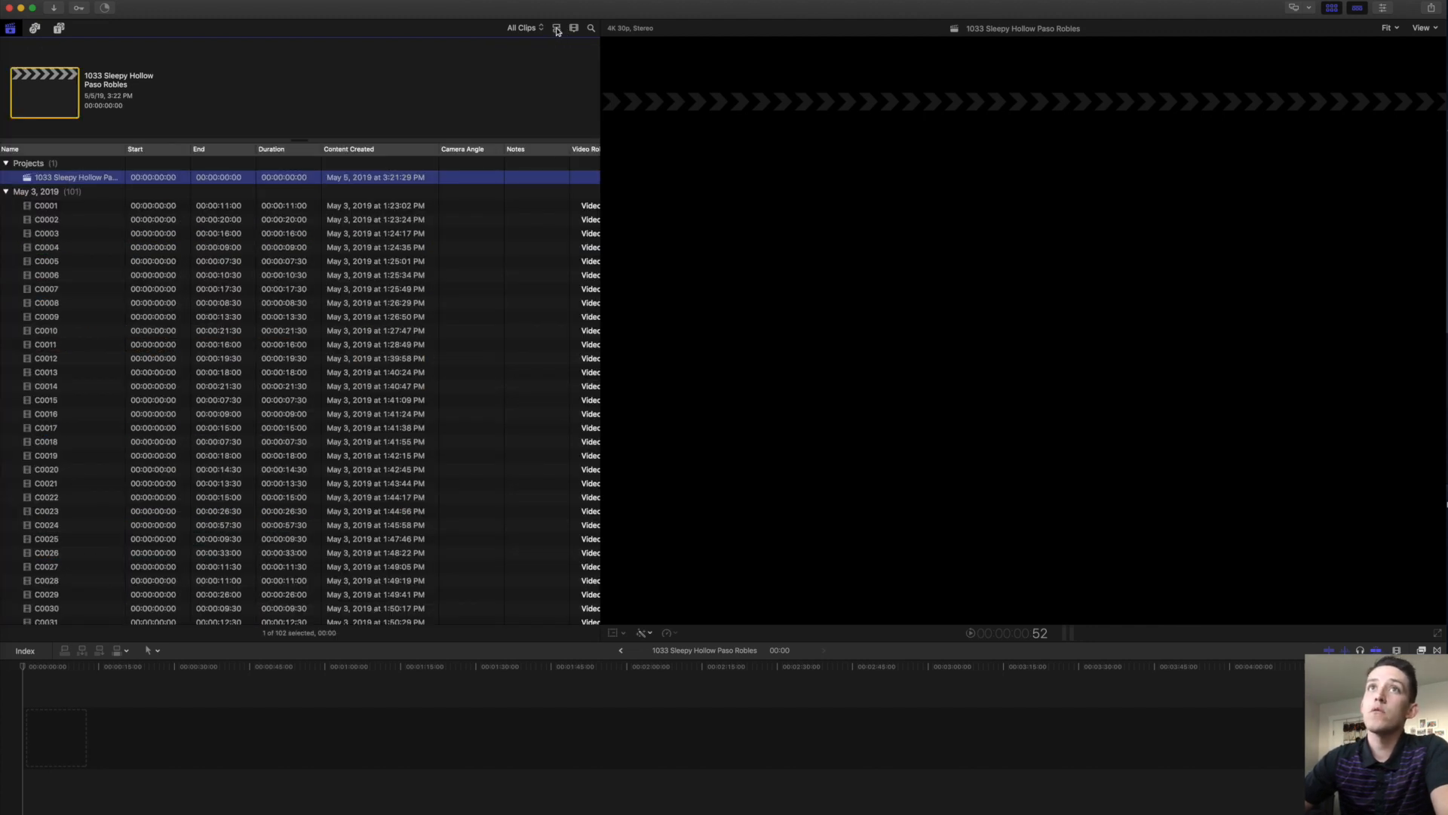
pyautogui.click(557, 28)
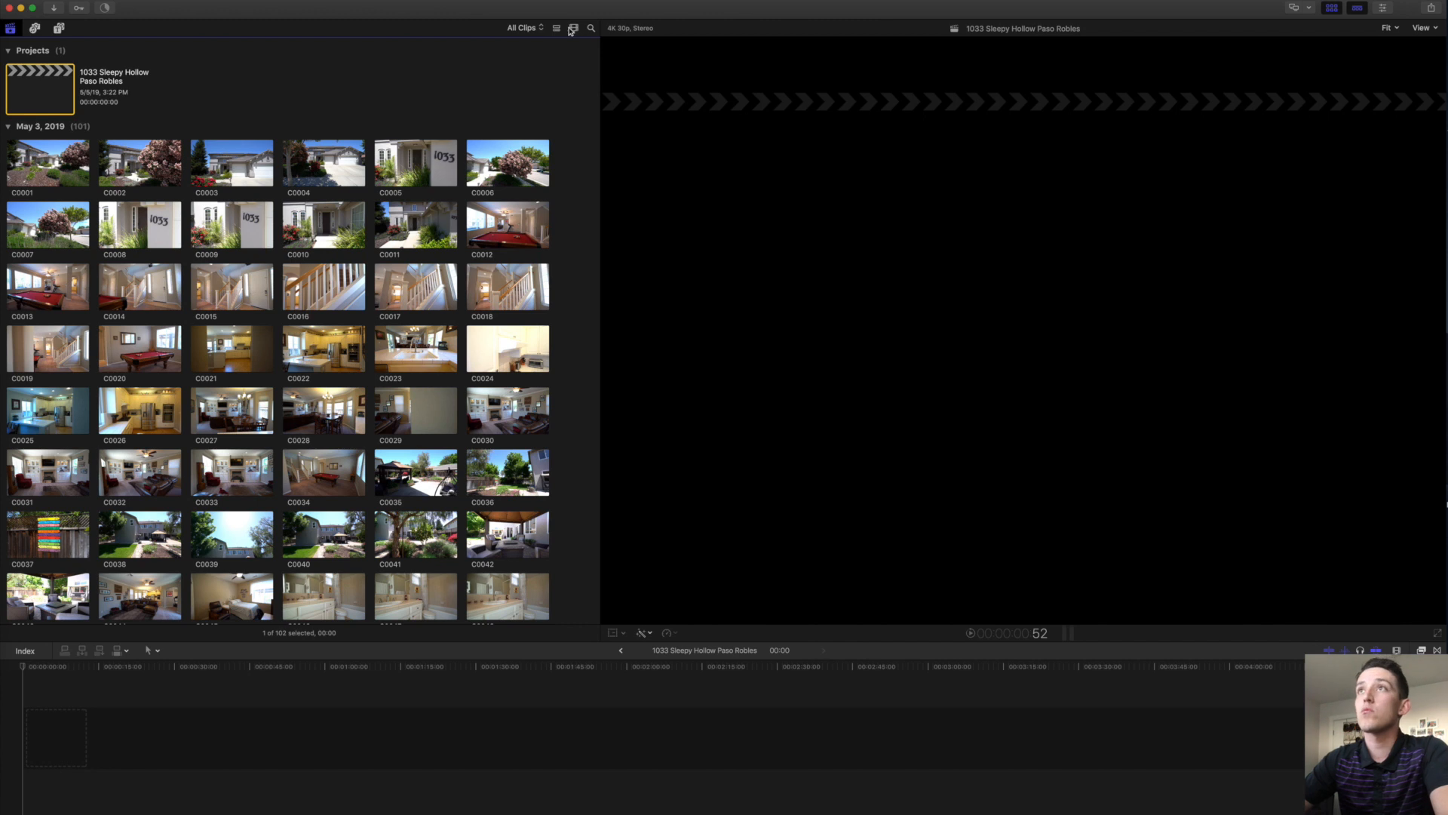
pyautogui.click(575, 29)
pyautogui.moveTo(562, 73); pyautogui.dragTo(589, 74)
pyautogui.click(575, 29)
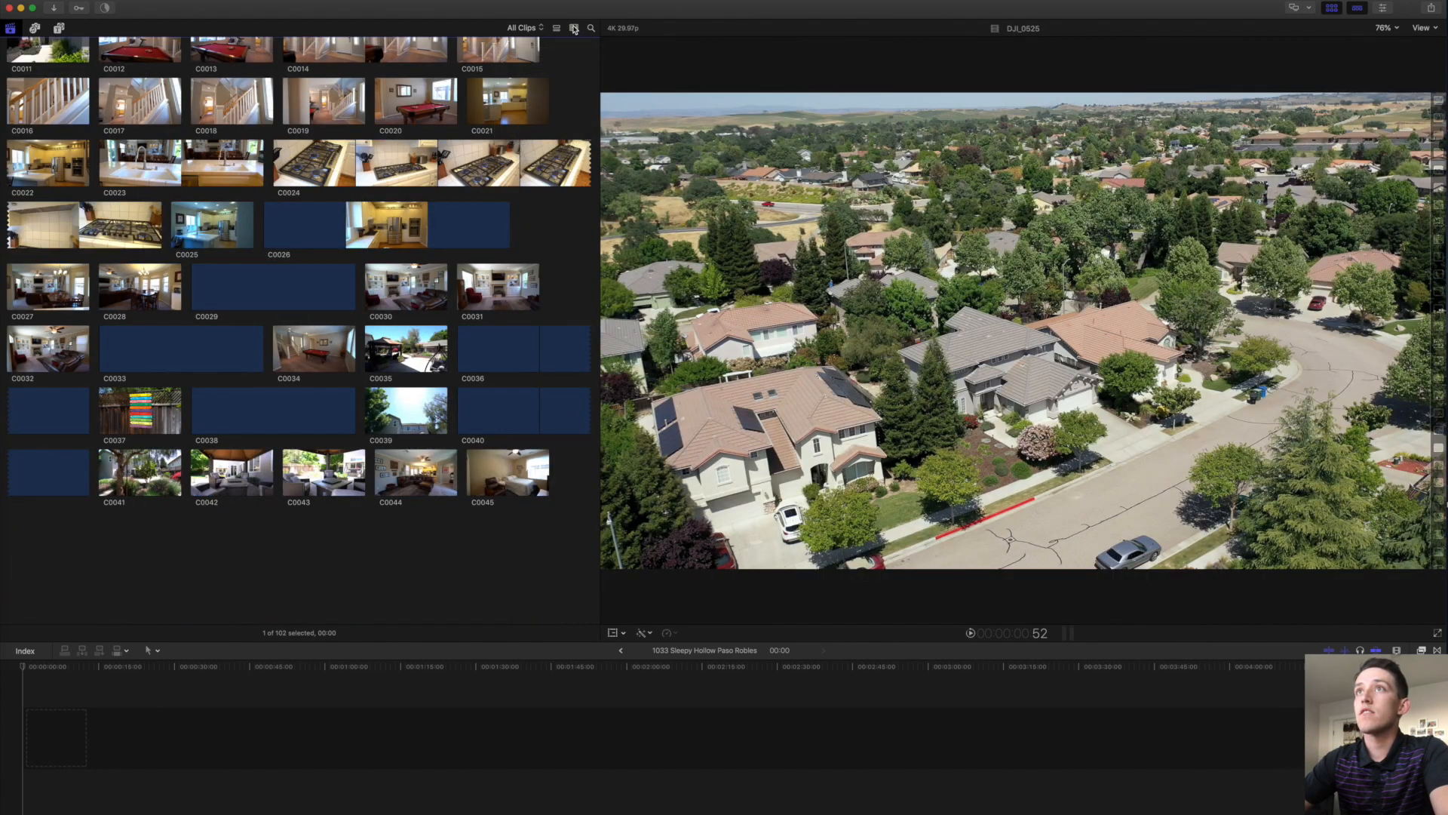
pyautogui.scroll(7, 435, 245)
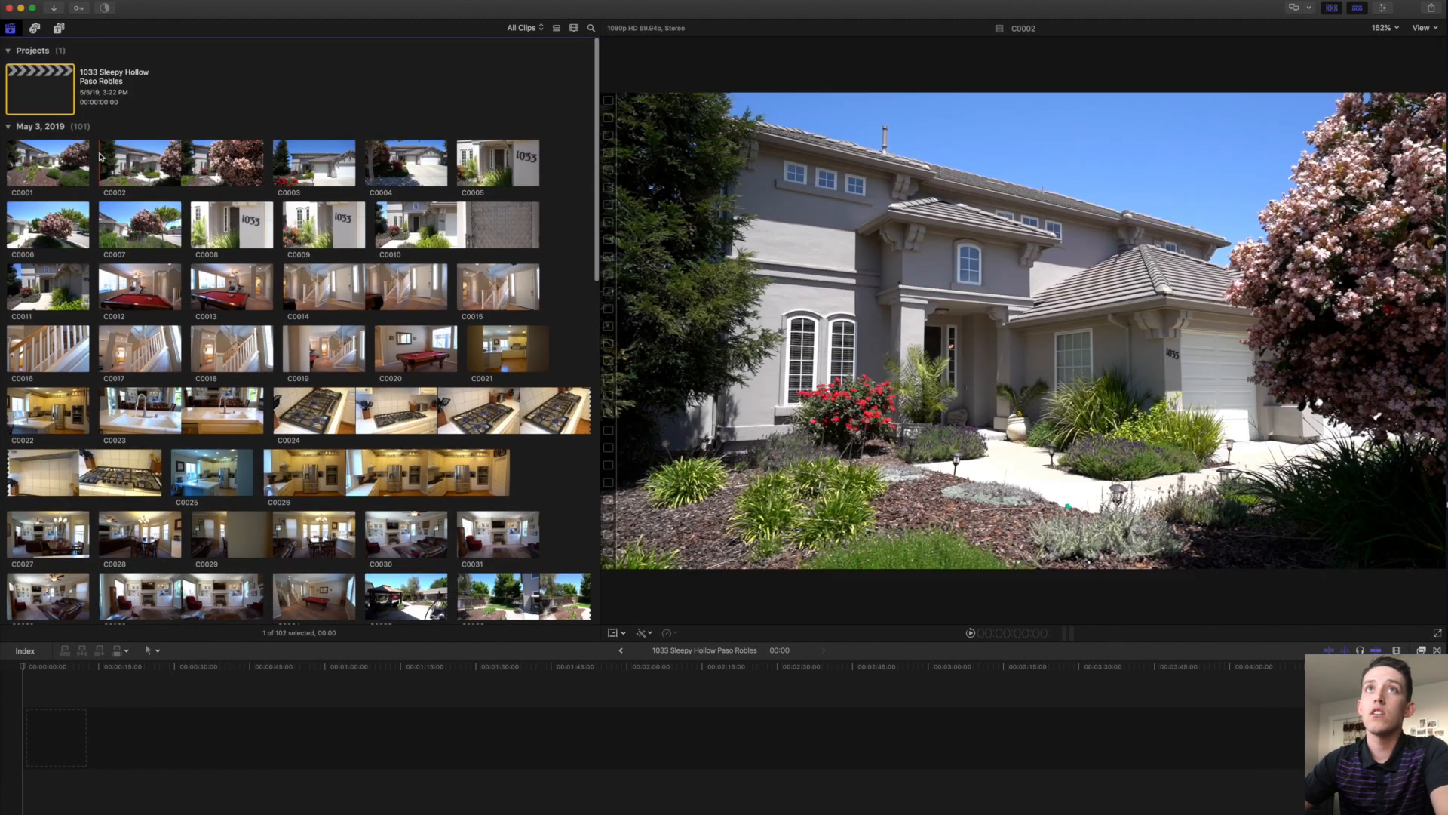
pyautogui.scroll(-15, 169, 287)
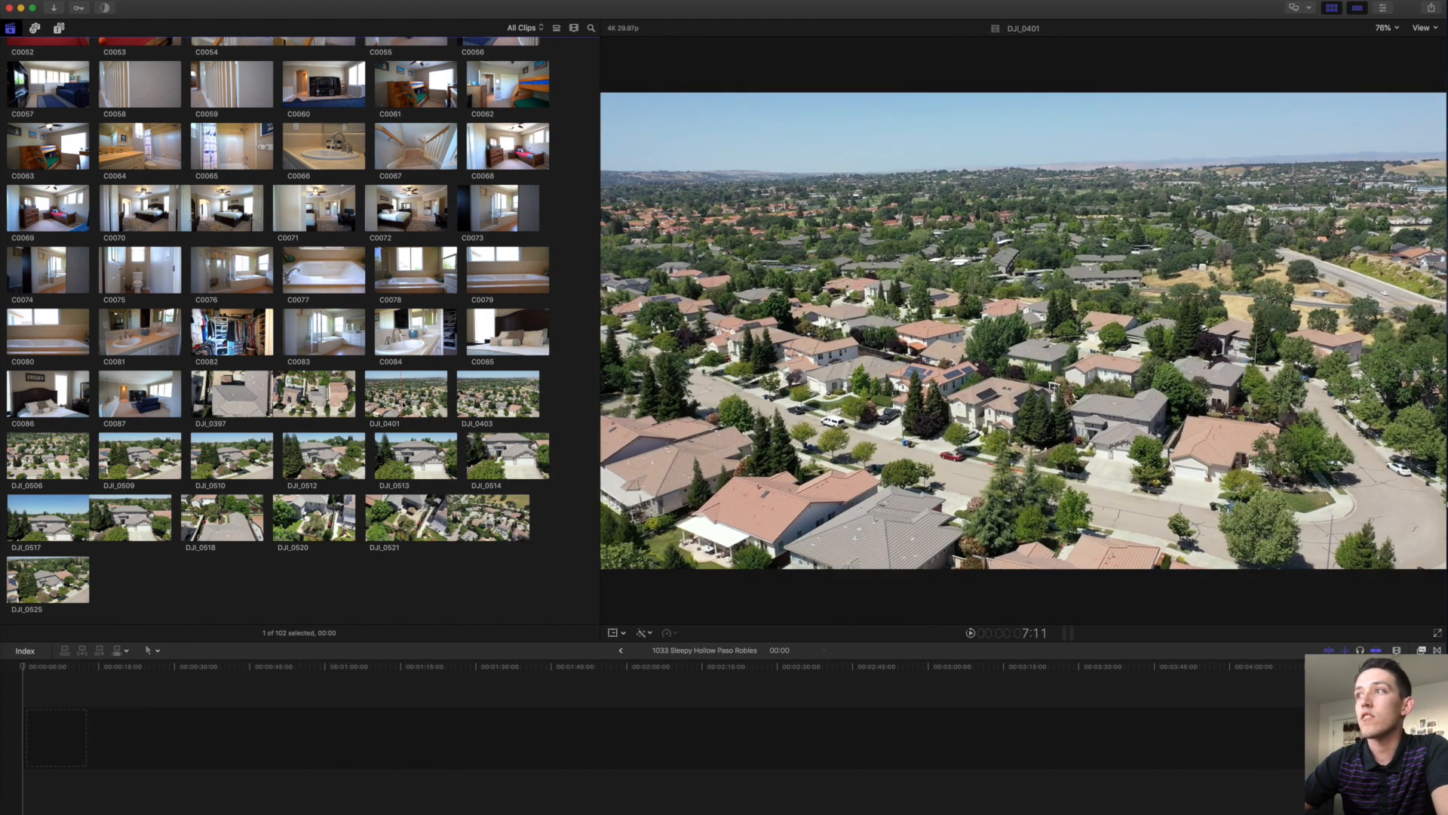
# Append ranges of drone clips DJI_0401, DJI_0510 and DJI_0512 to the timeline.
pyautogui.click(408, 404)
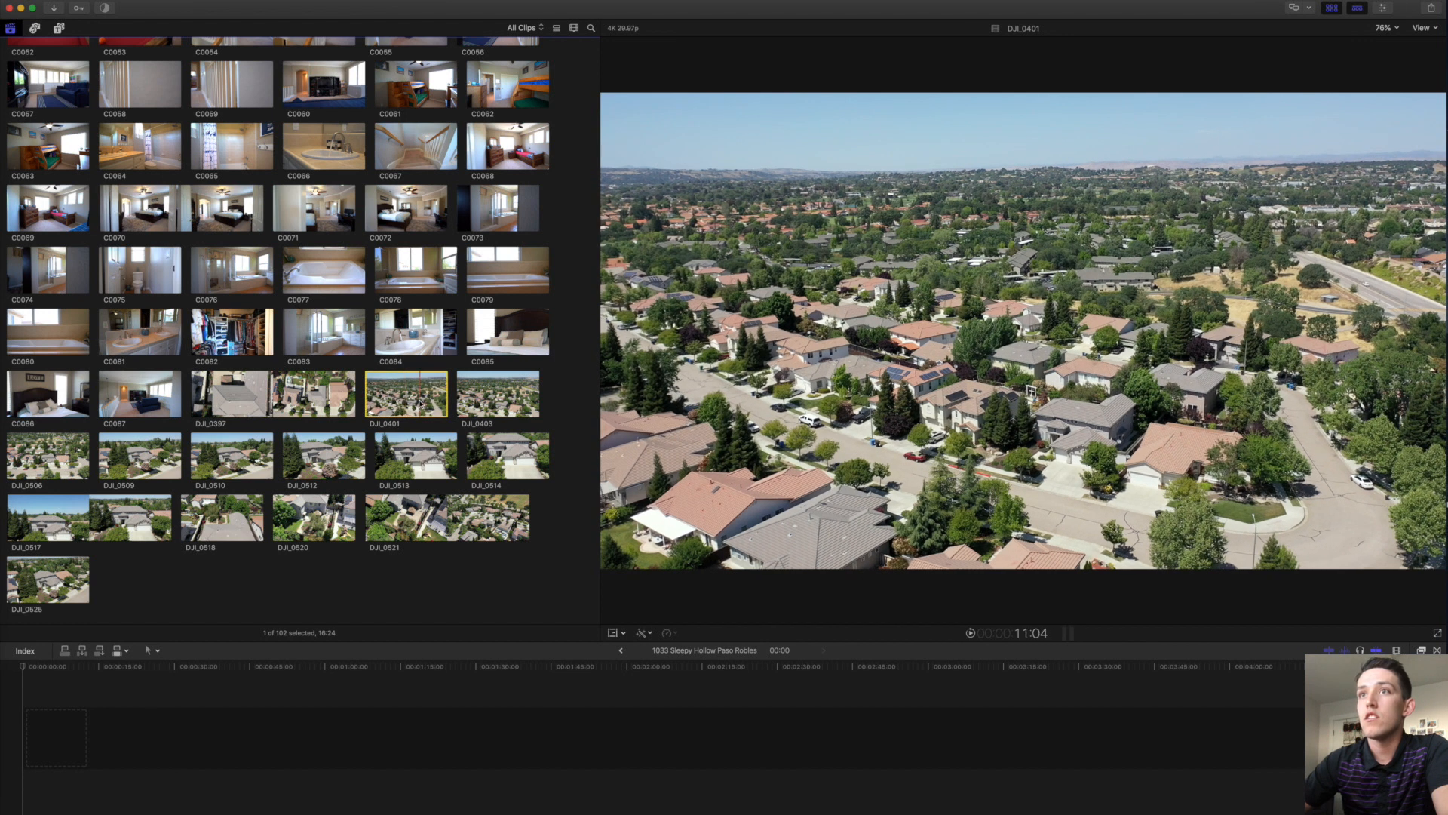
pyautogui.press('i')
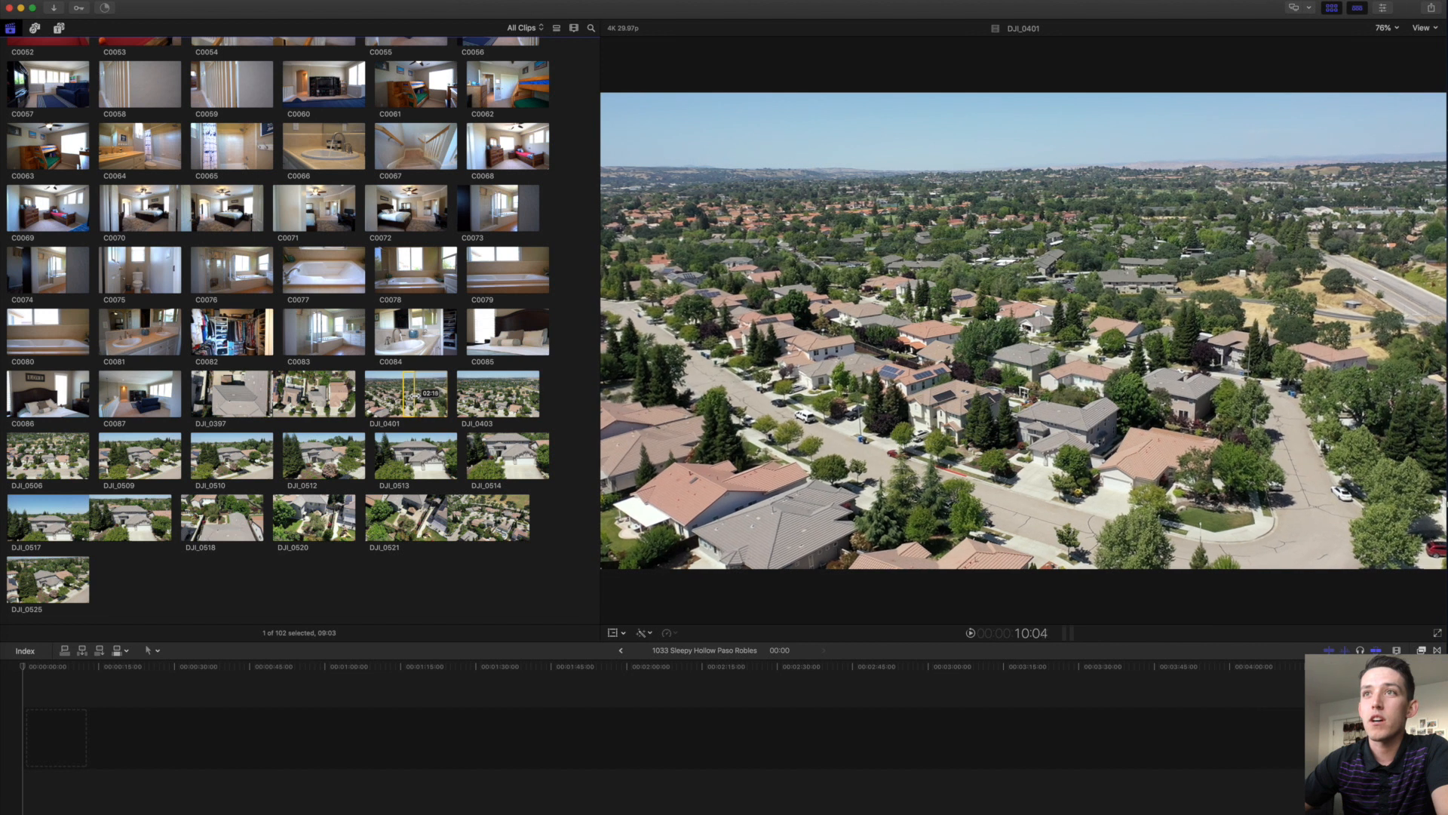
pyautogui.press('e')
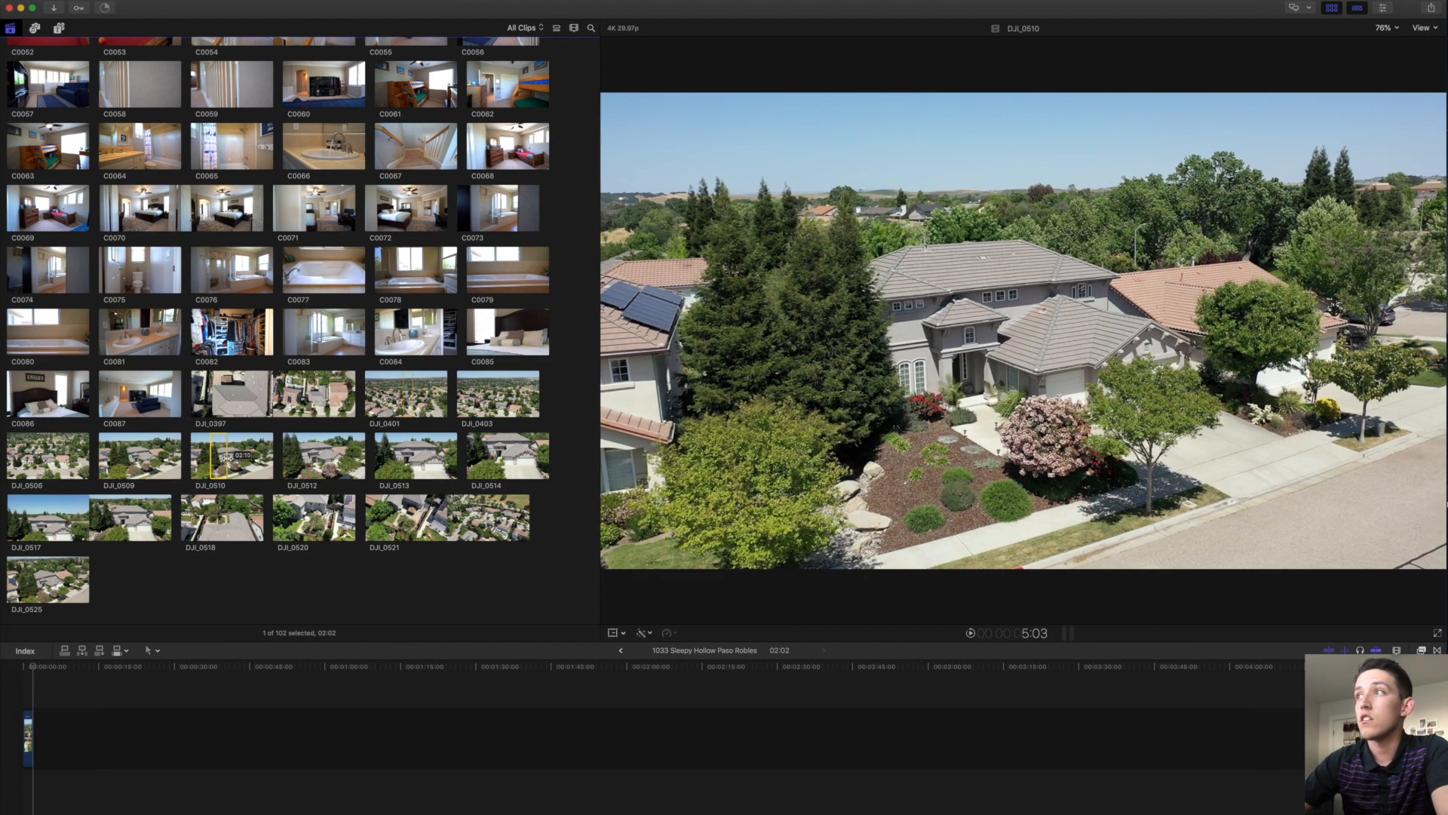
pyautogui.press('e')
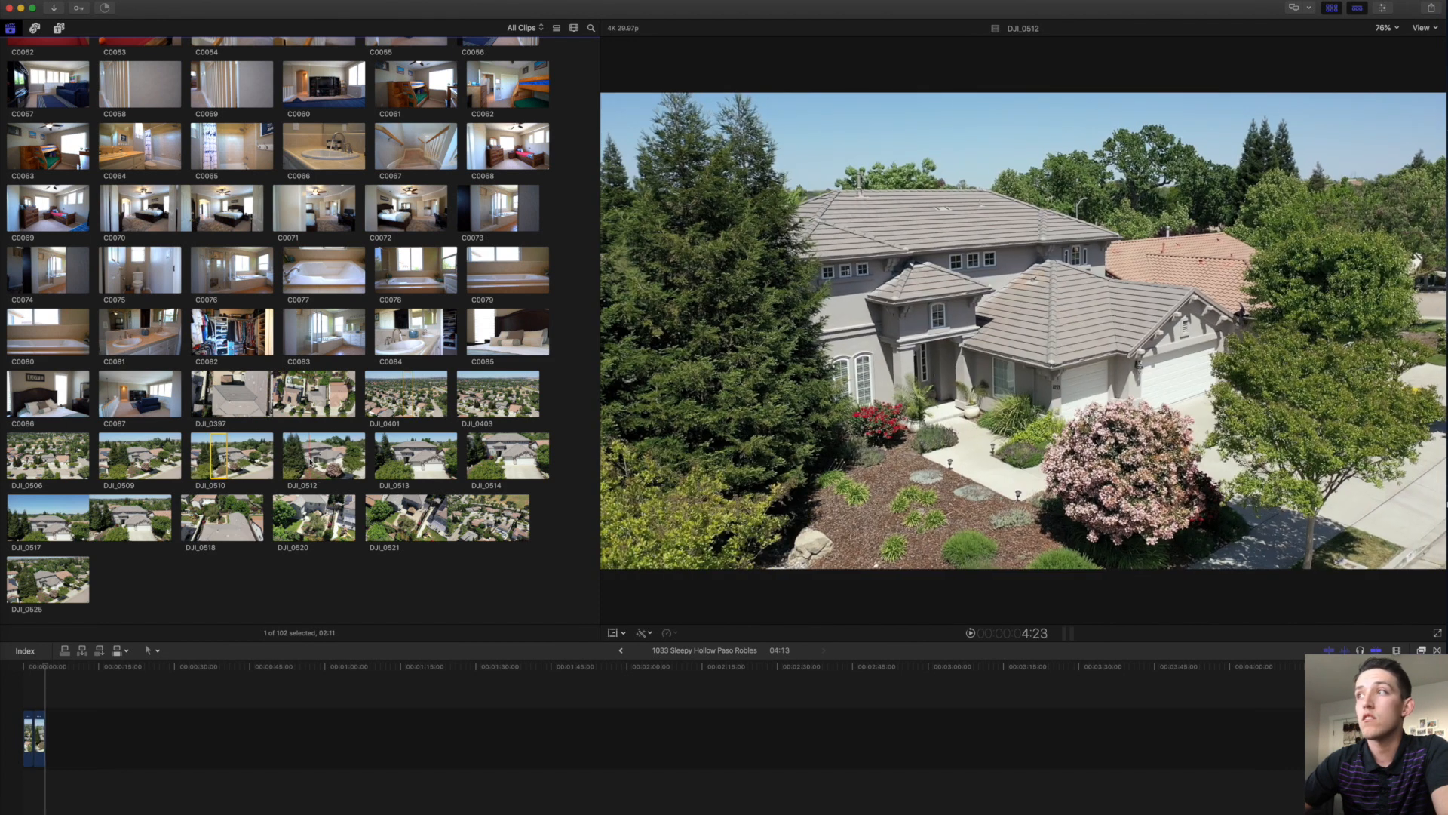
pyautogui.moveTo(307, 457); pyautogui.dragTo(317, 460)
pyautogui.press('e')
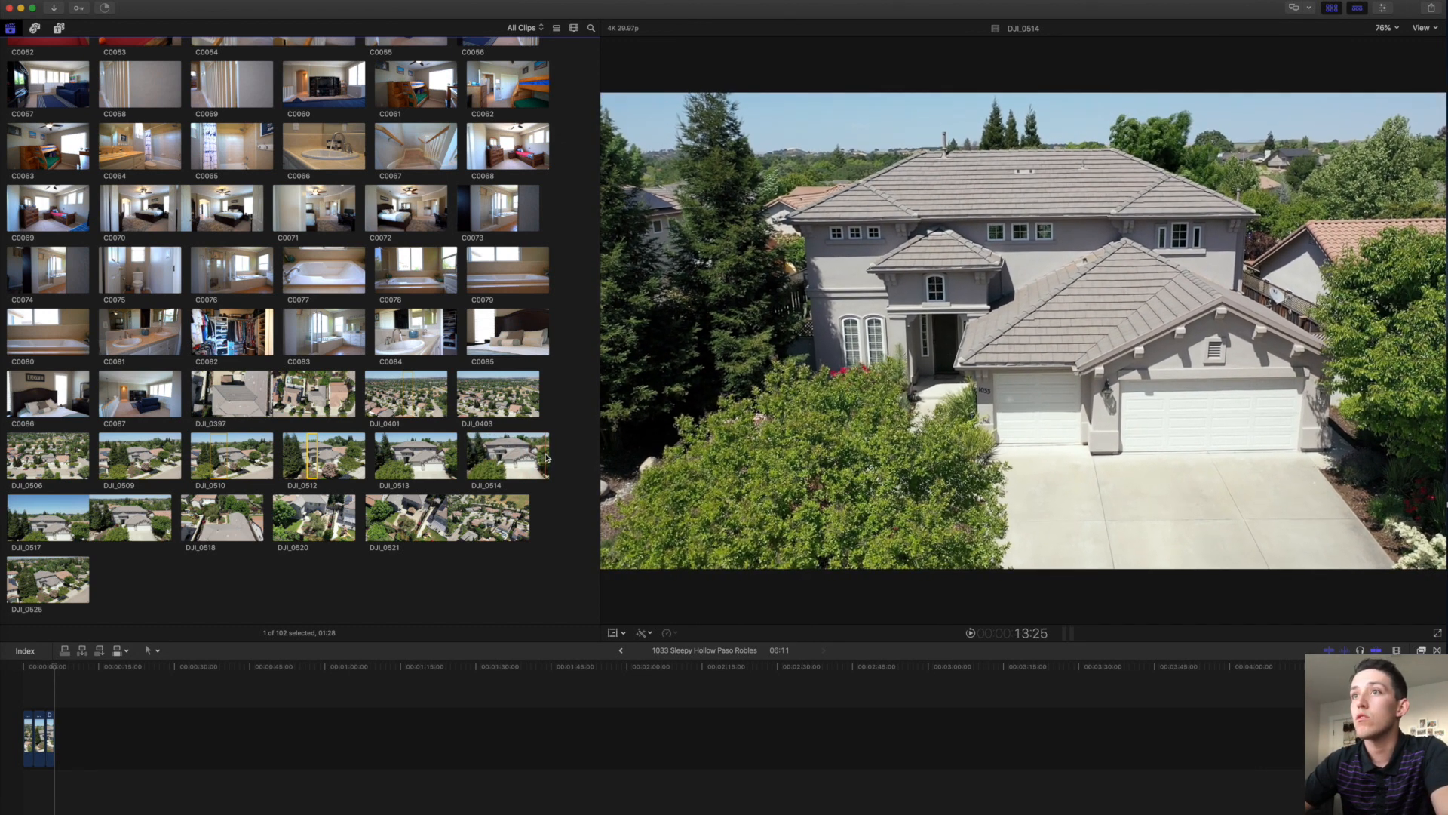
# Append ranges of DJI_0514, DJI_0517 and the DJI_0397 overhead shot to the timeline.
pyautogui.moveTo(546, 458); pyautogui.dragTo(537, 457)
pyautogui.press('e')
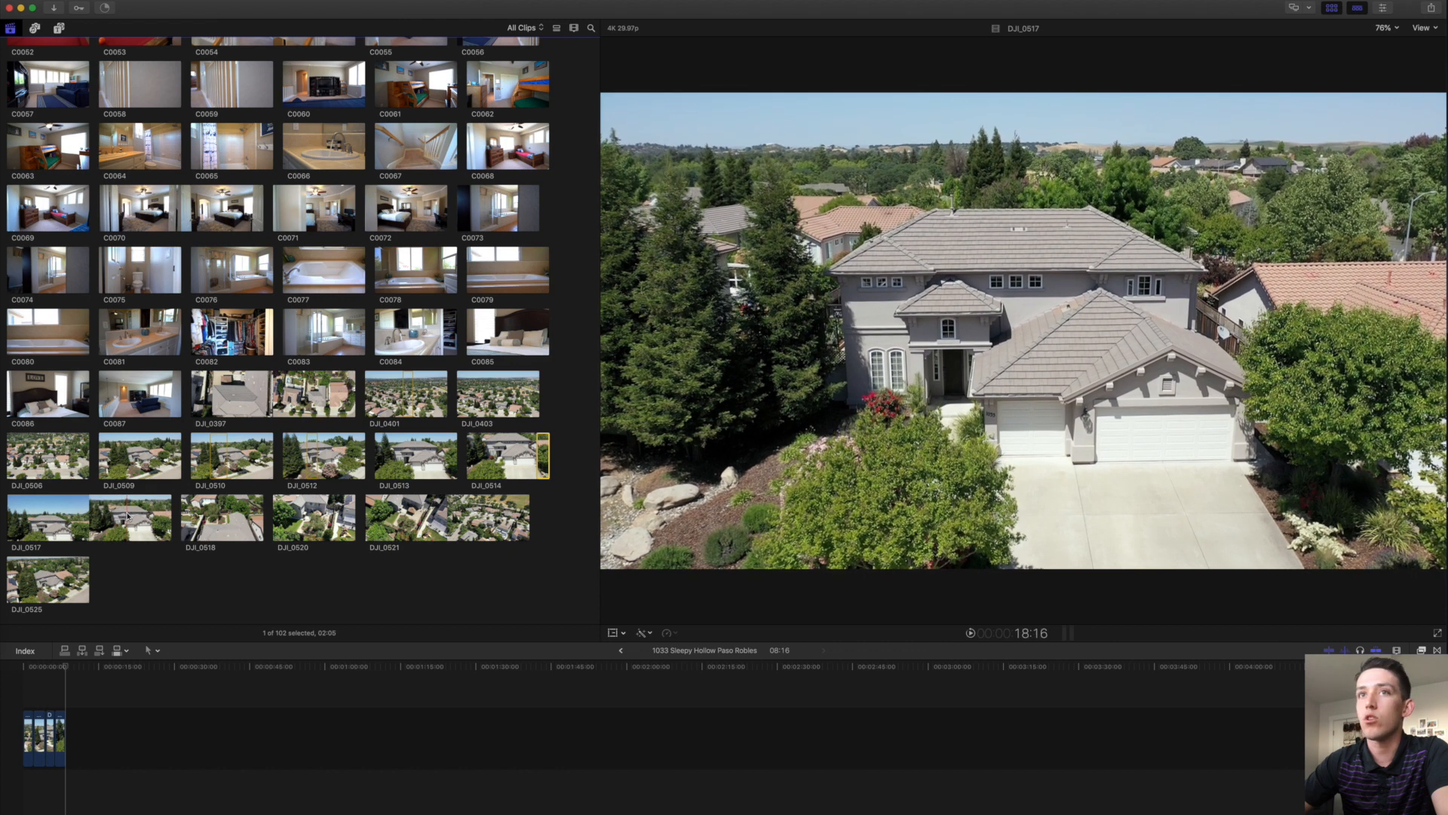
pyautogui.moveTo(128, 515); pyautogui.dragTo(140, 516)
pyautogui.press('e')
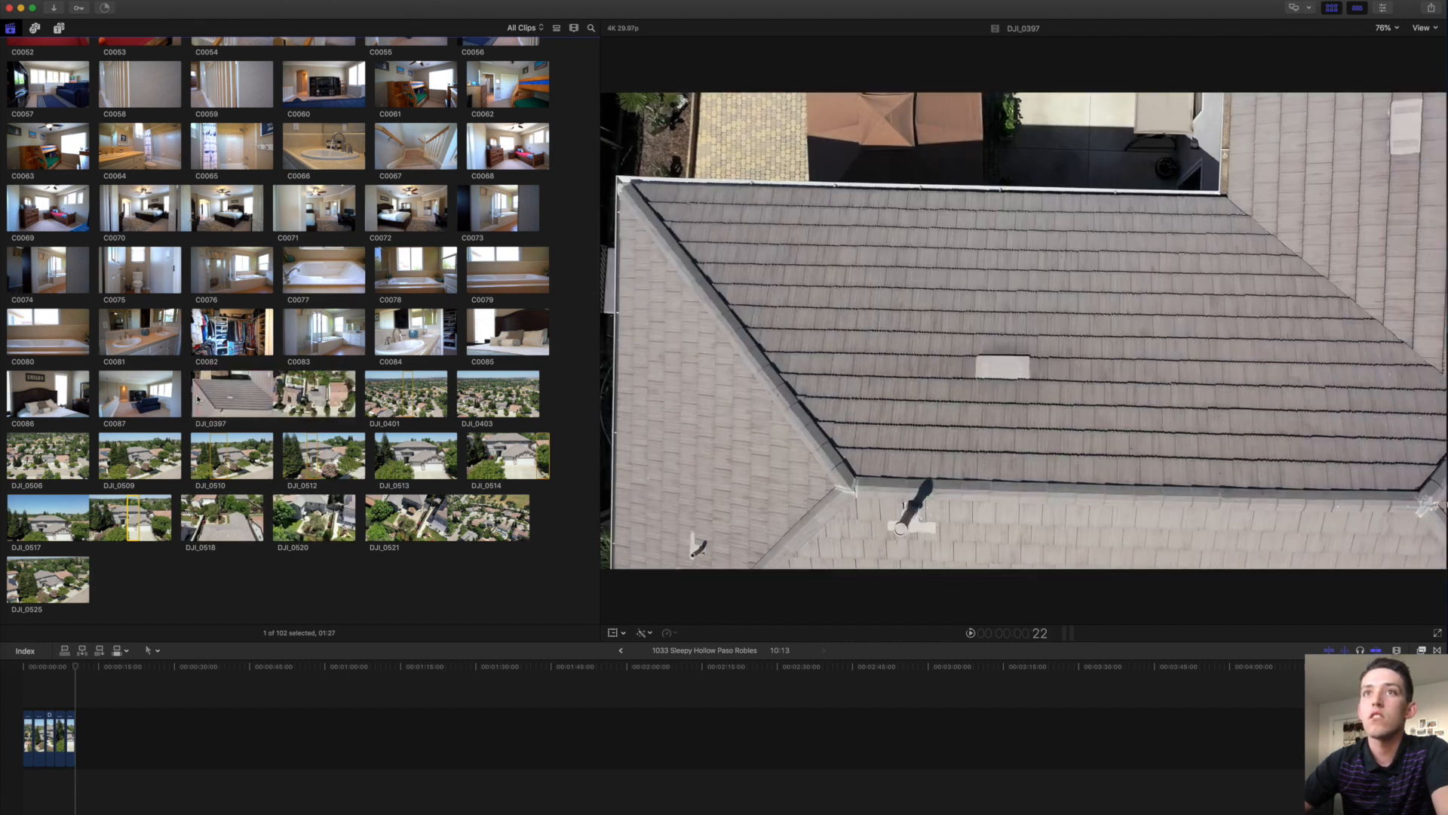
pyautogui.moveTo(218, 393); pyautogui.dragTo(326, 394)
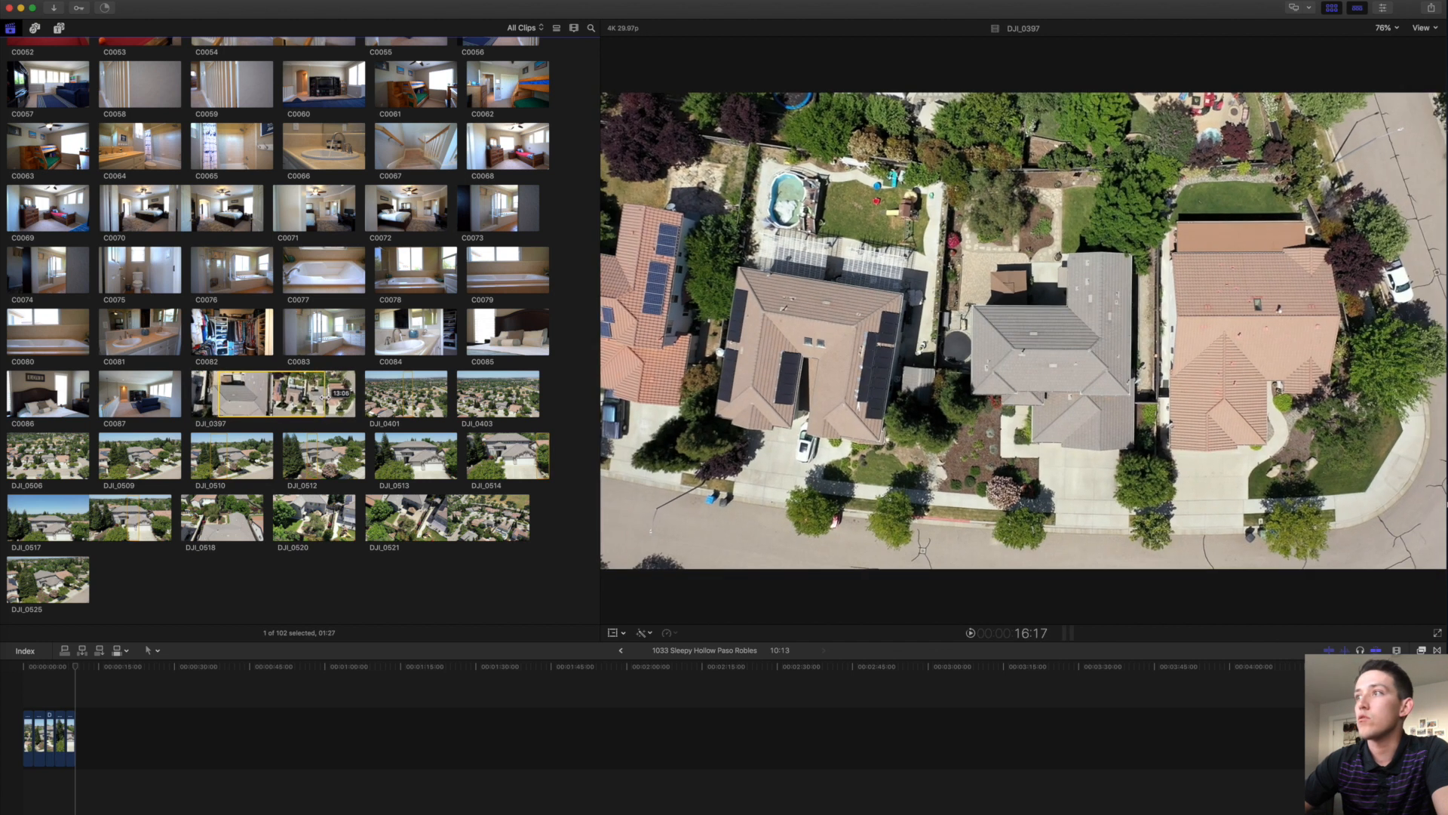
pyautogui.press('e')
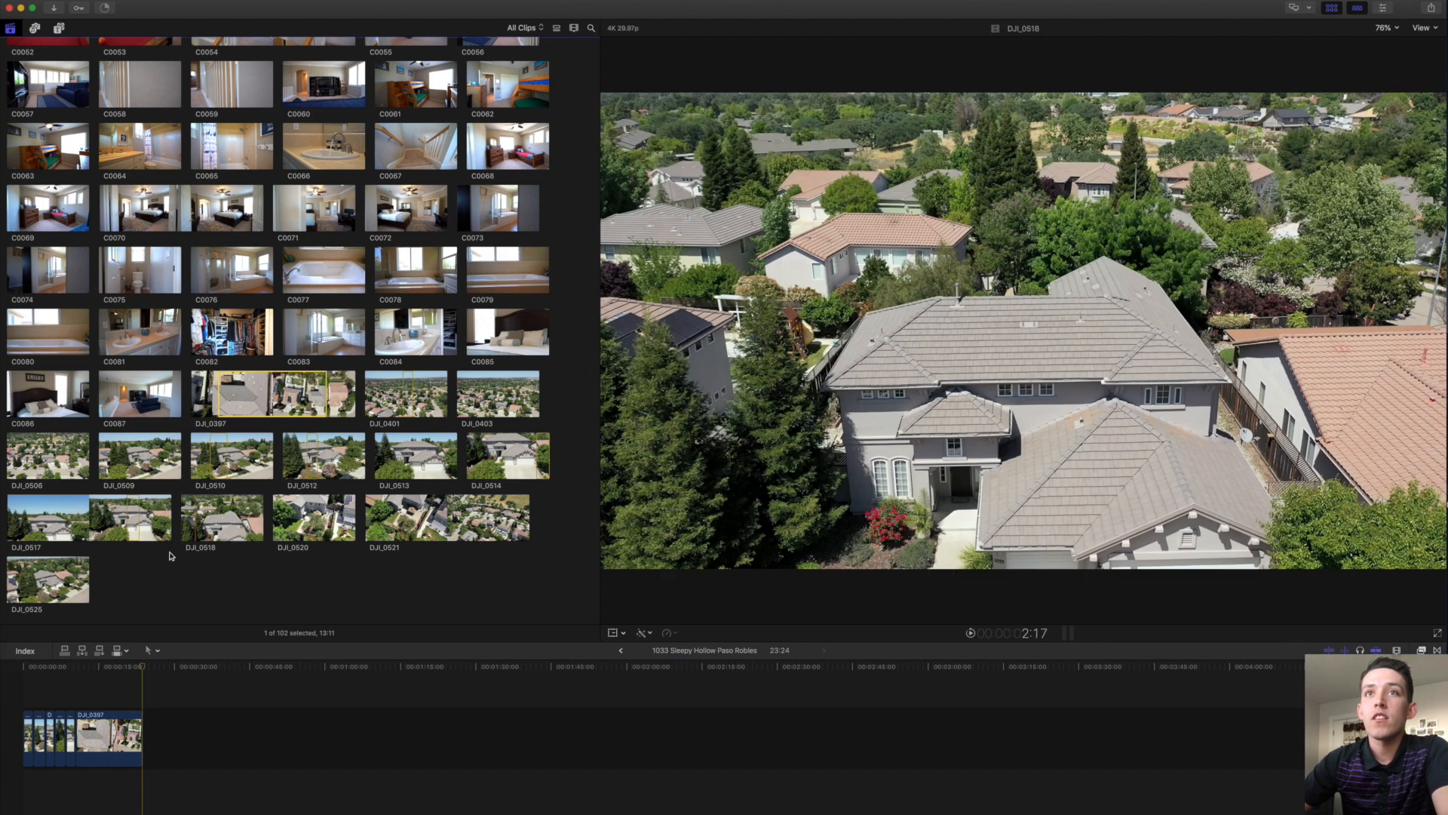
pyautogui.rightClick(169, 549)
pyautogui.scroll(15, 233, 208)
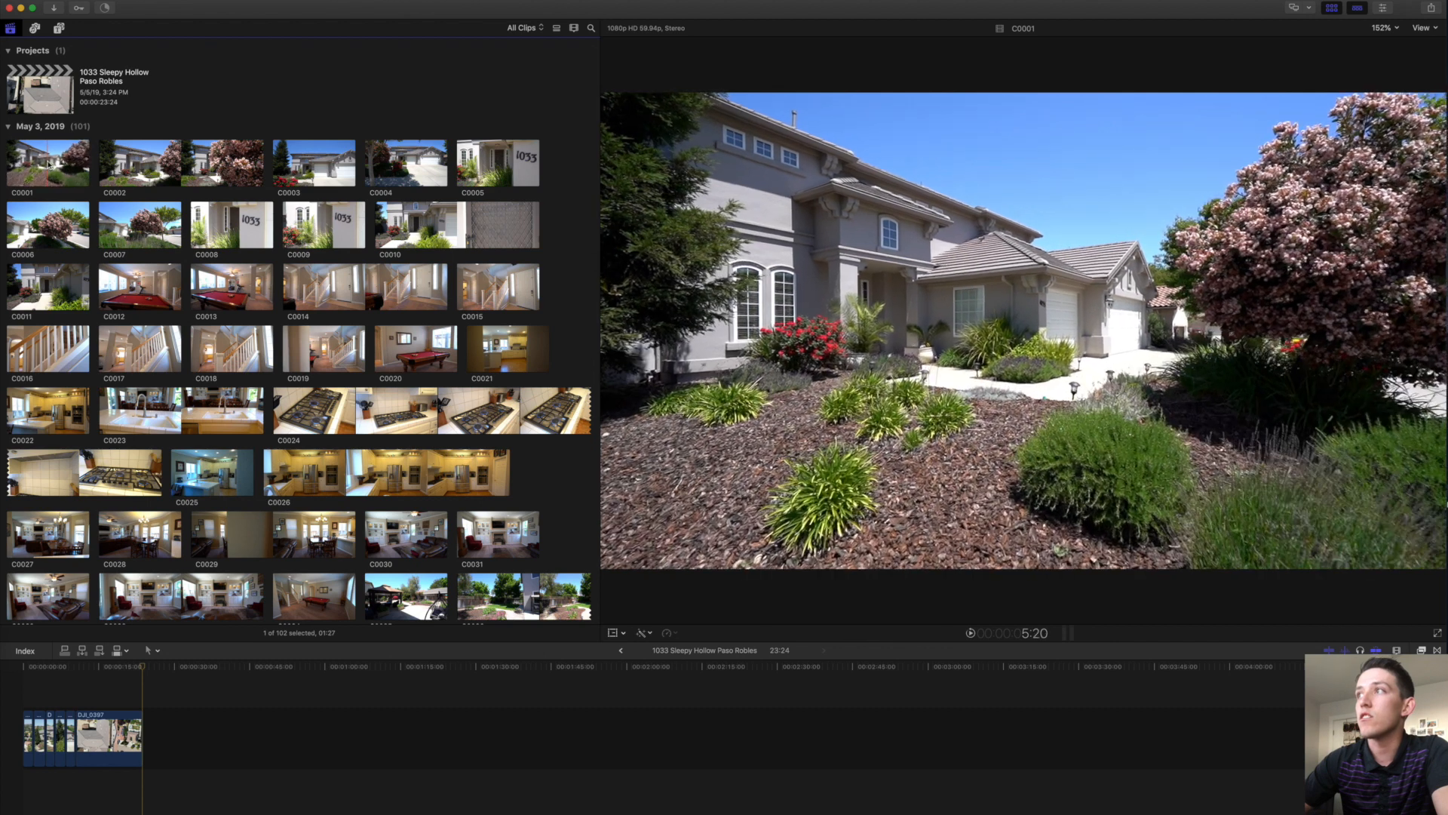
# Append ranges of front exterior clips C0001, C0004, C0007 and the C0008 house-number shot.
pyautogui.moveTo(51, 160); pyautogui.dragTo(26, 163)
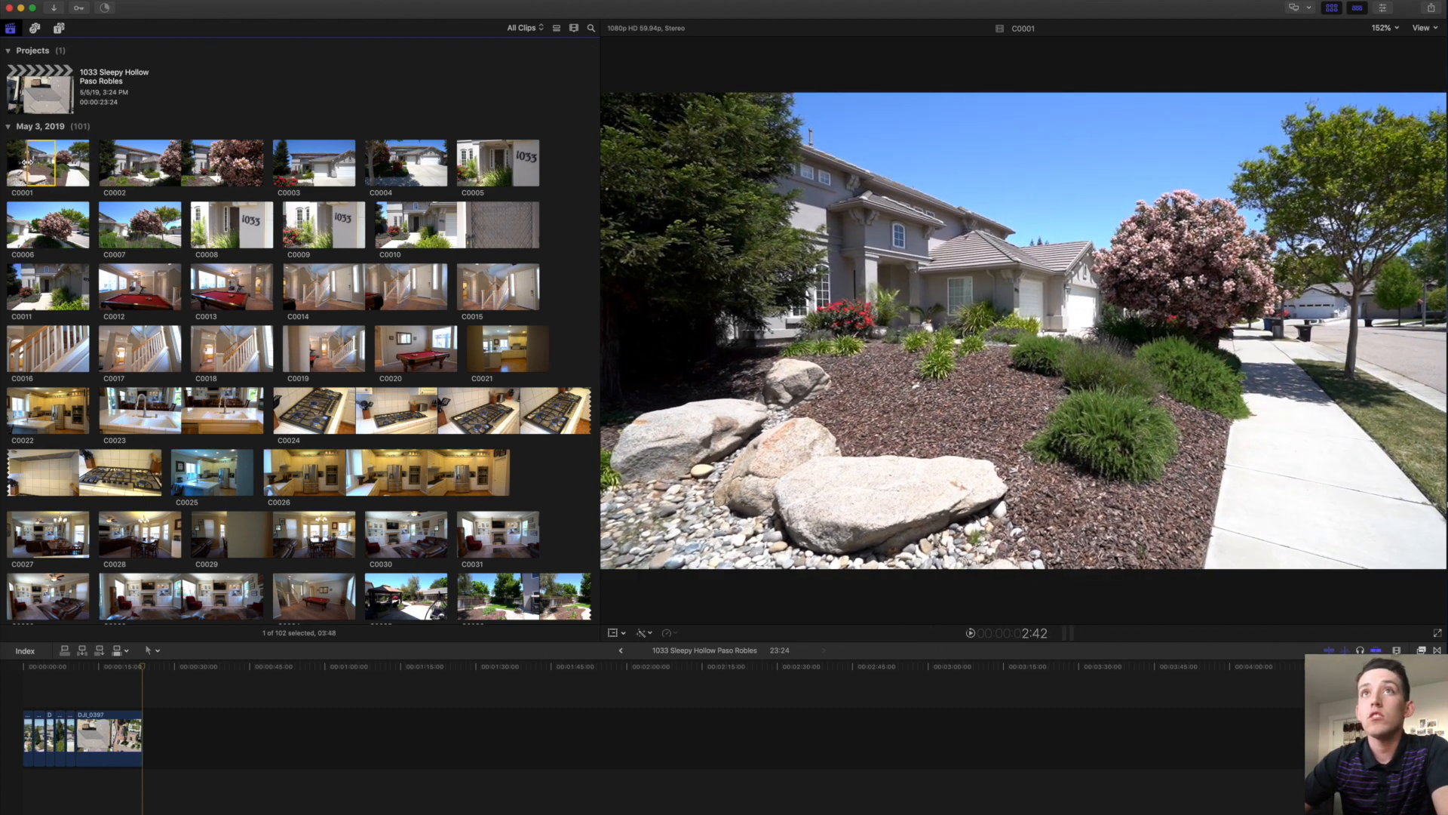
pyautogui.press('e')
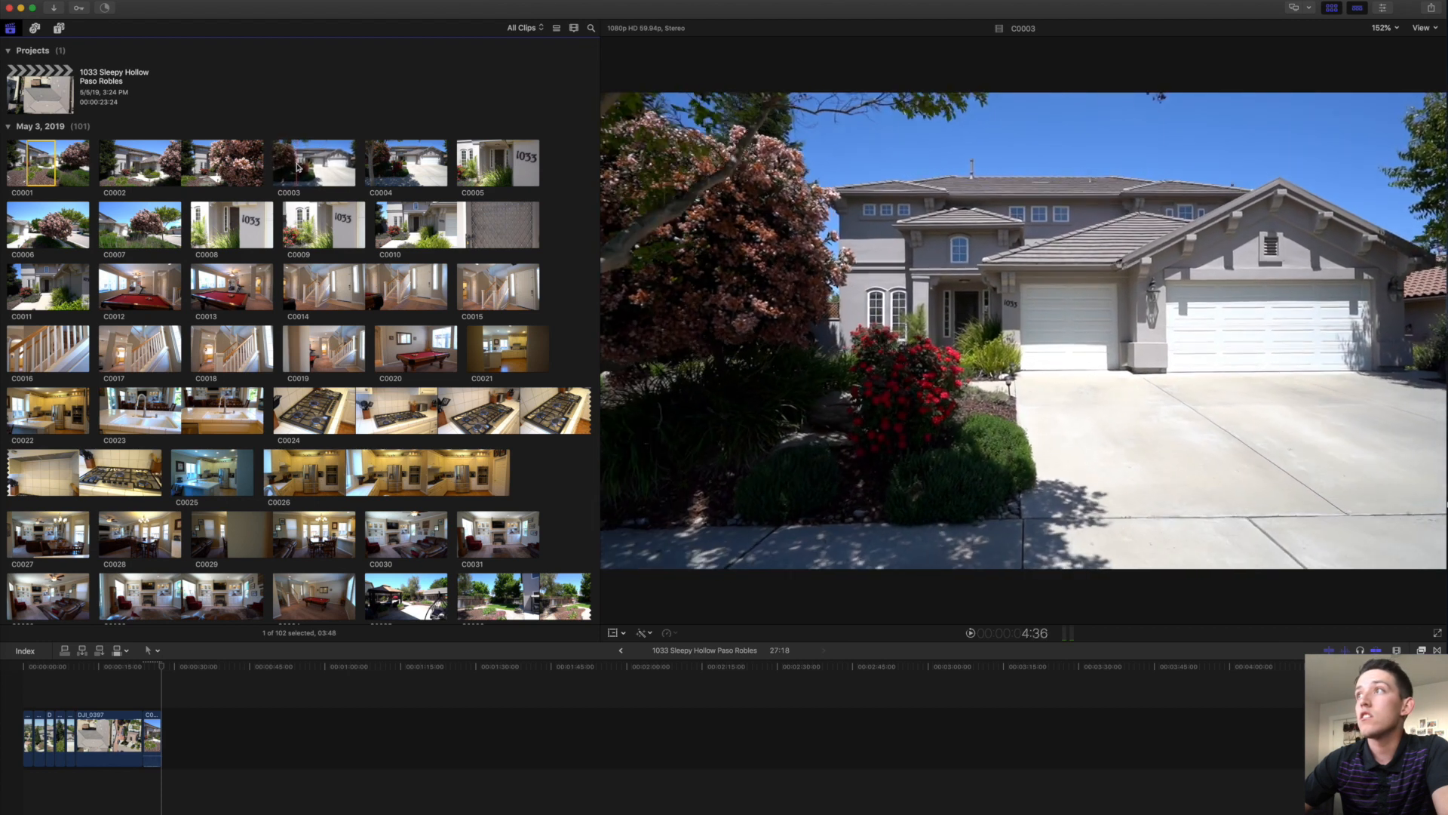
pyautogui.click(302, 168)
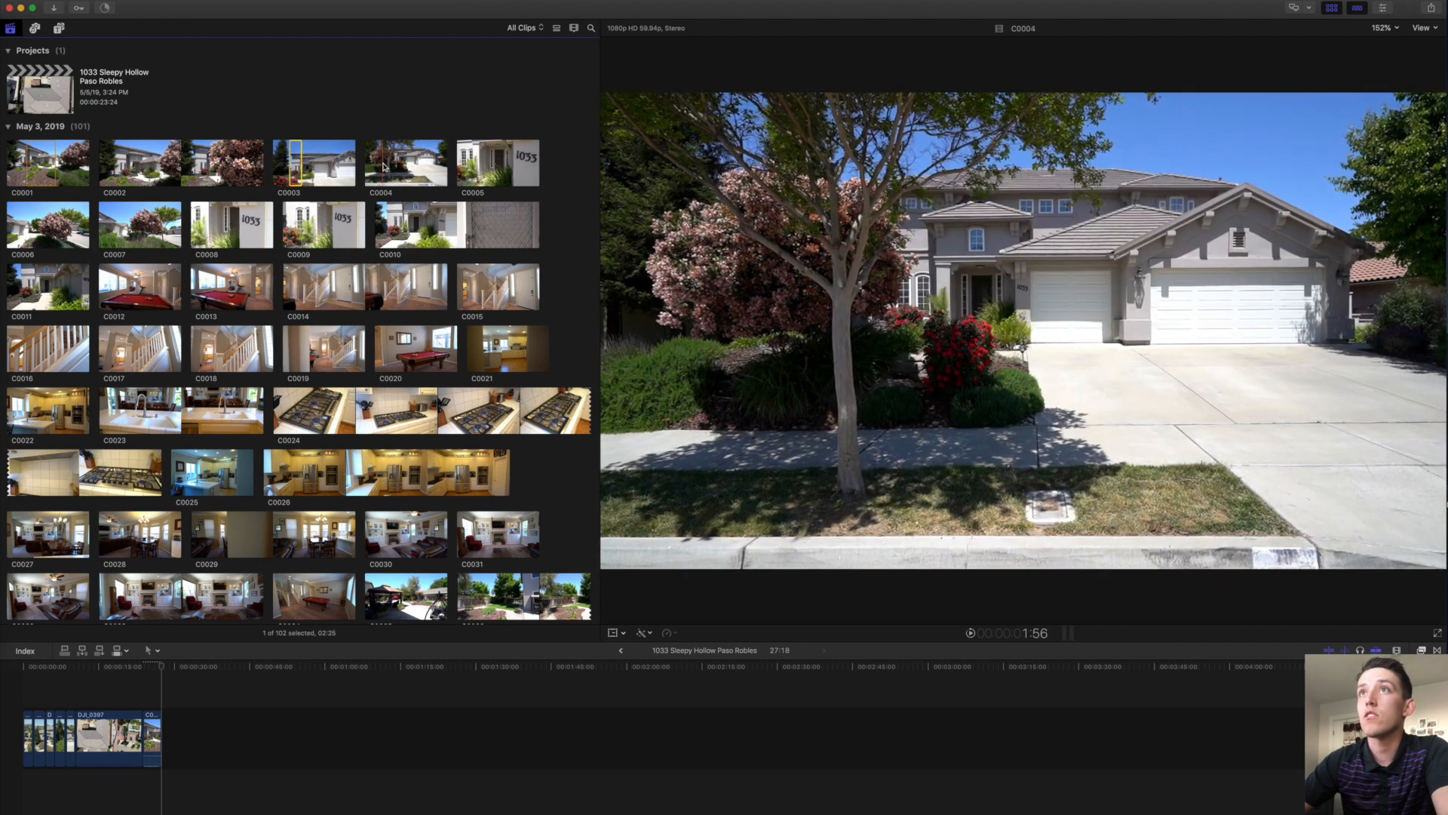
pyautogui.moveTo(392, 168); pyautogui.dragTo(422, 162)
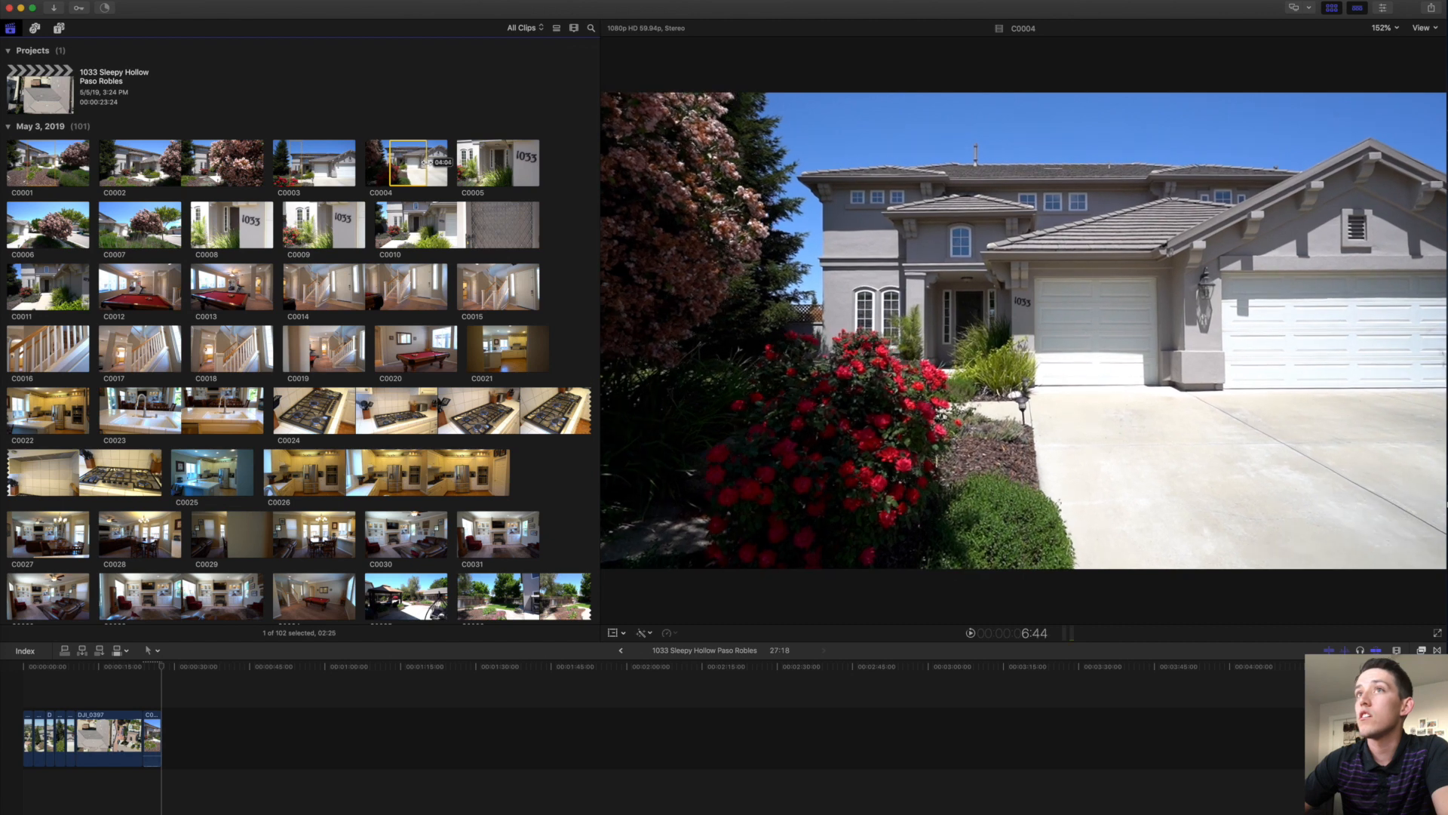
pyautogui.press('e')
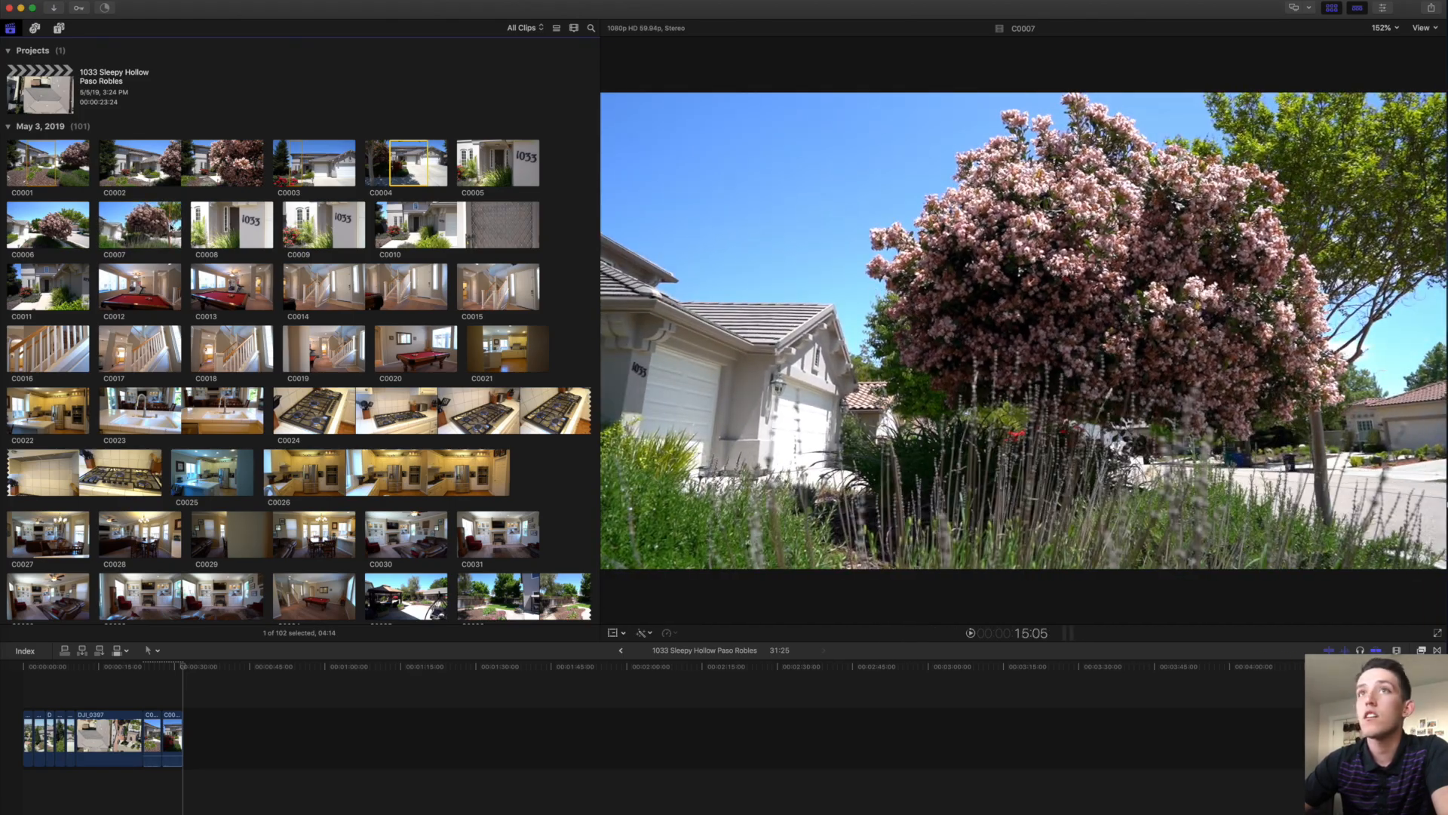
pyautogui.moveTo(160, 226); pyautogui.dragTo(171, 226)
pyautogui.press('e')
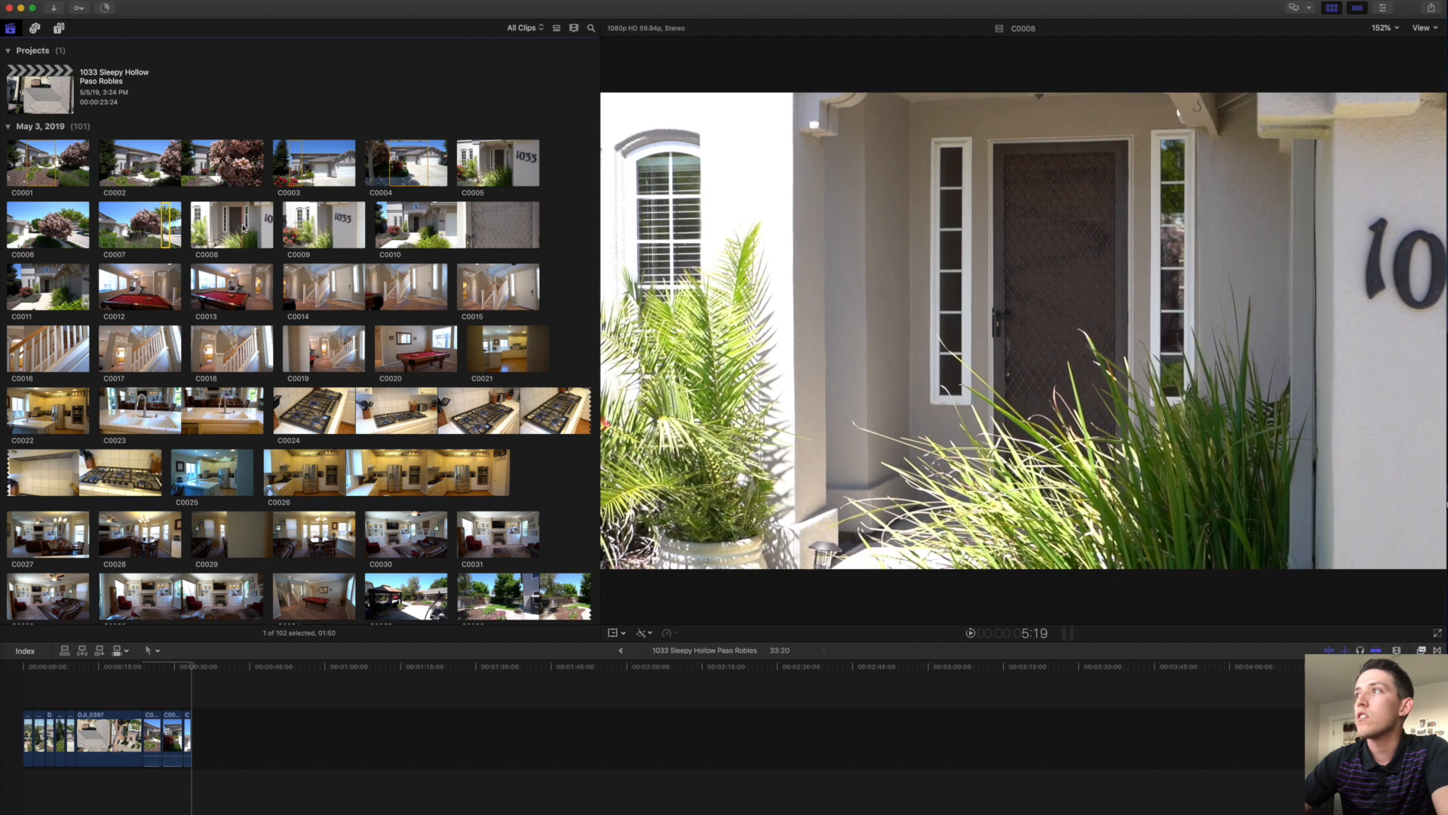
pyautogui.moveTo(244, 227); pyautogui.dragTo(232, 226)
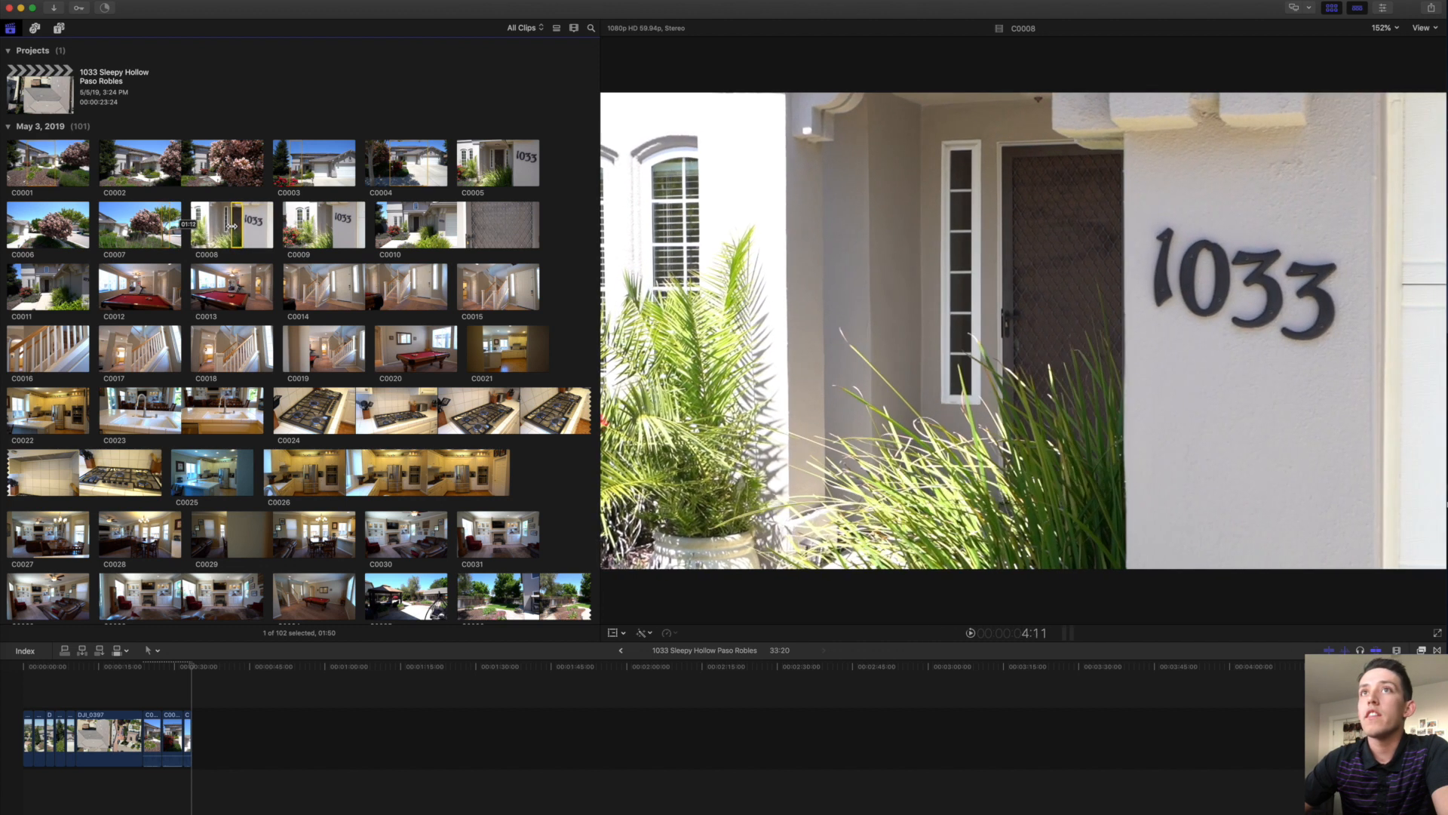
pyautogui.press('e')
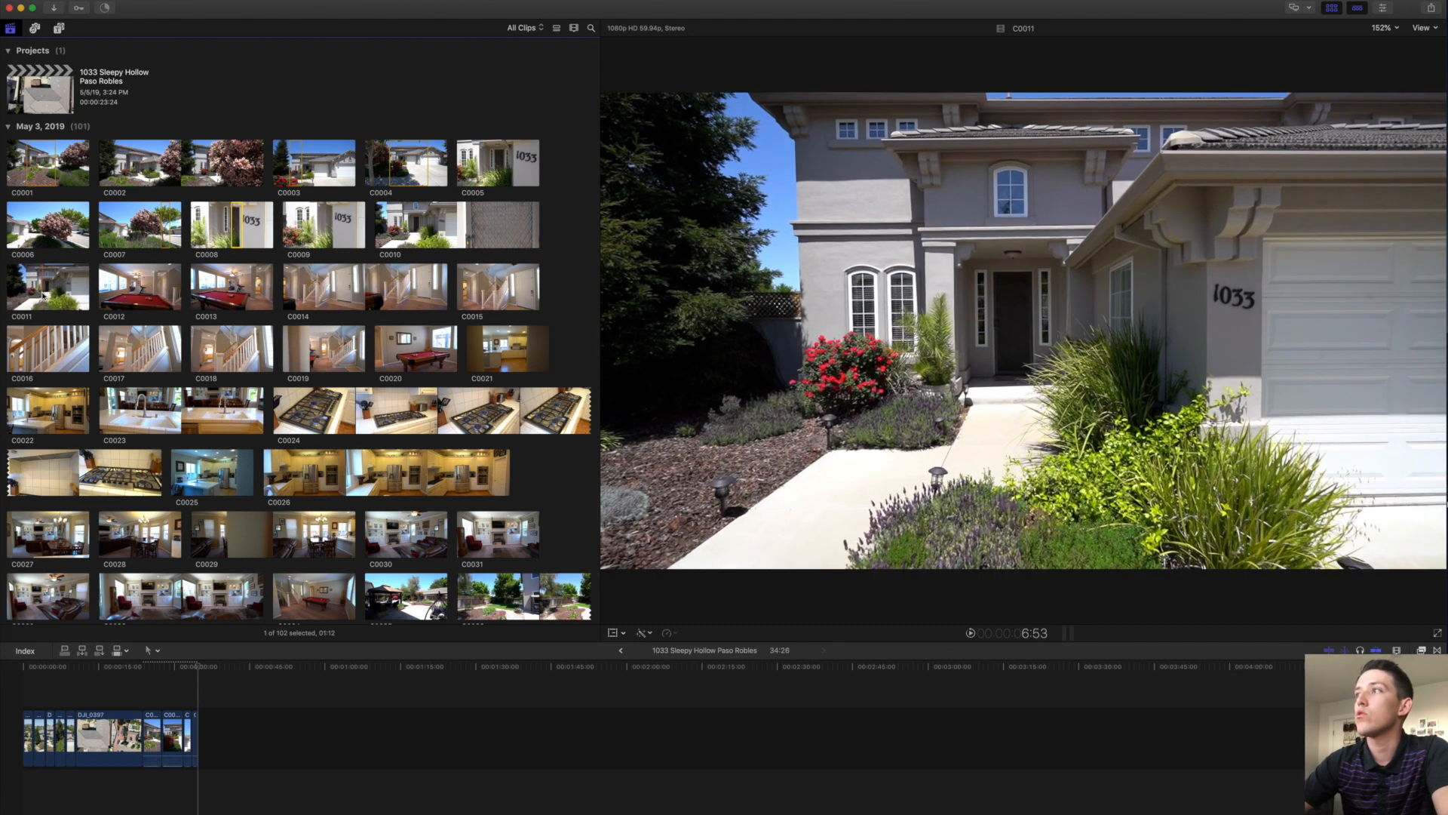
# Append ranges of C0011, C0013 and two separate ranges of C0014 to the timeline.
pyautogui.moveTo(42, 296); pyautogui.dragTo(80, 291)
pyautogui.press('e')
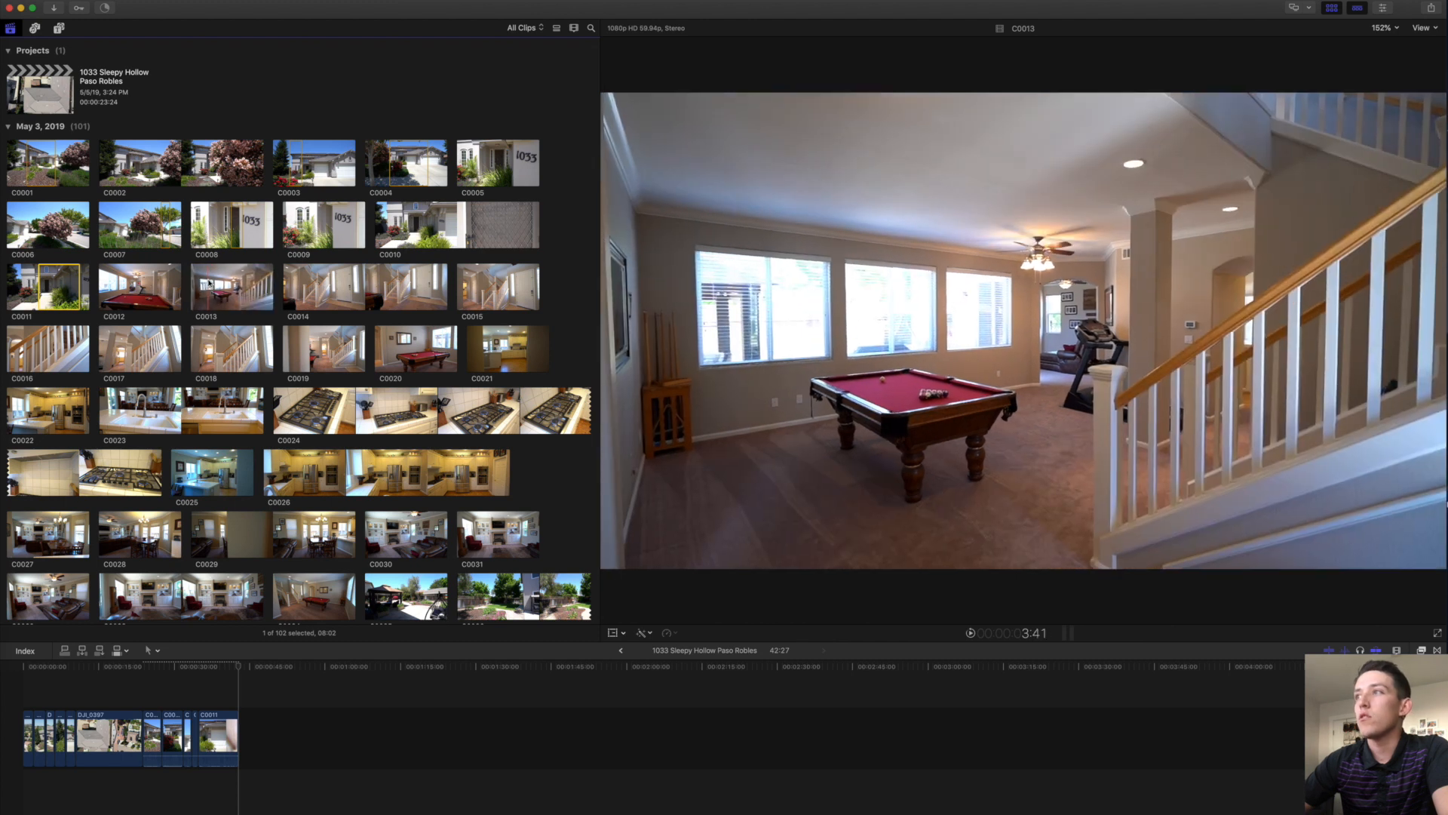
pyautogui.click(215, 283)
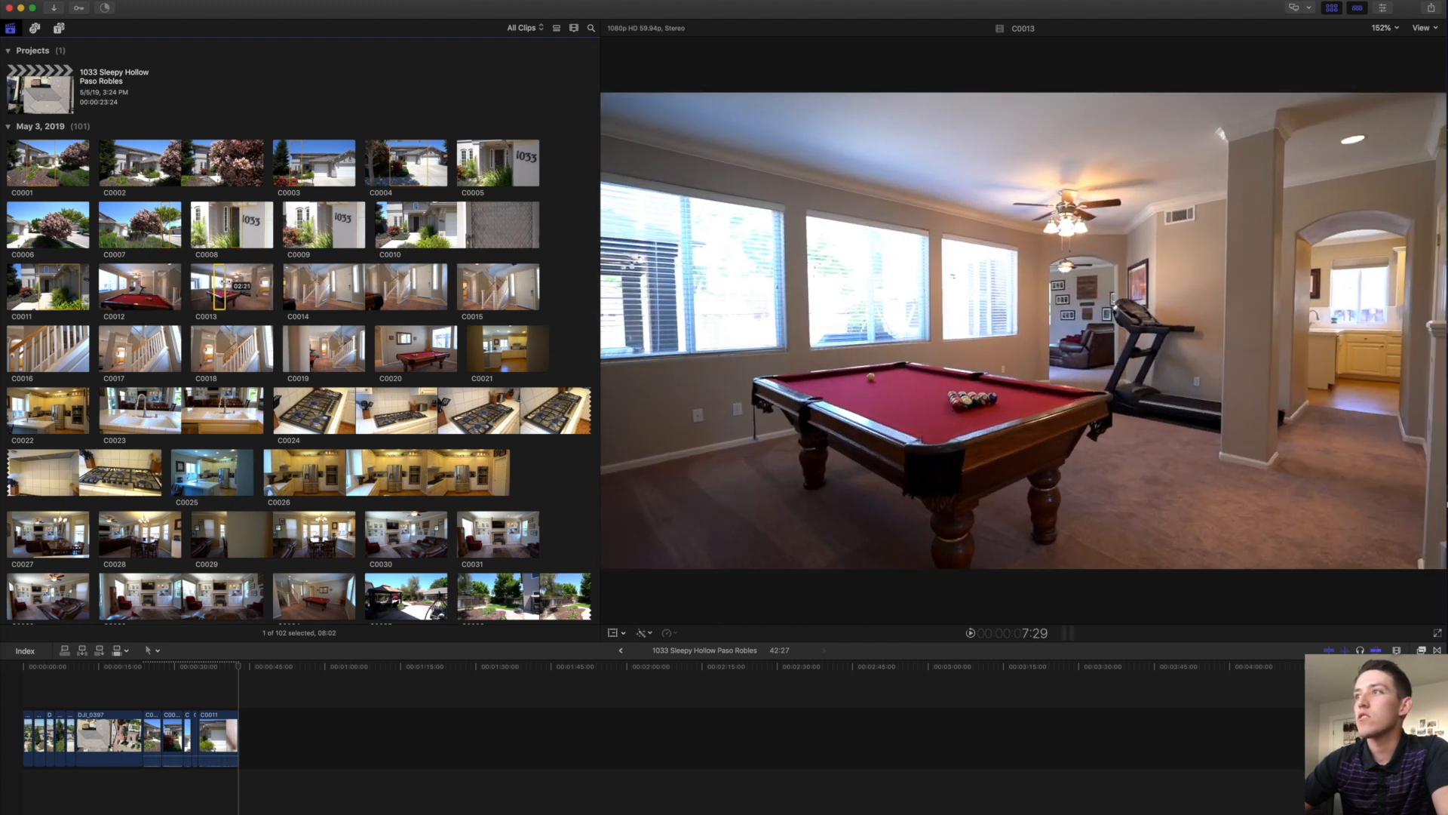
pyautogui.moveTo(244, 284); pyautogui.dragTo(260, 285)
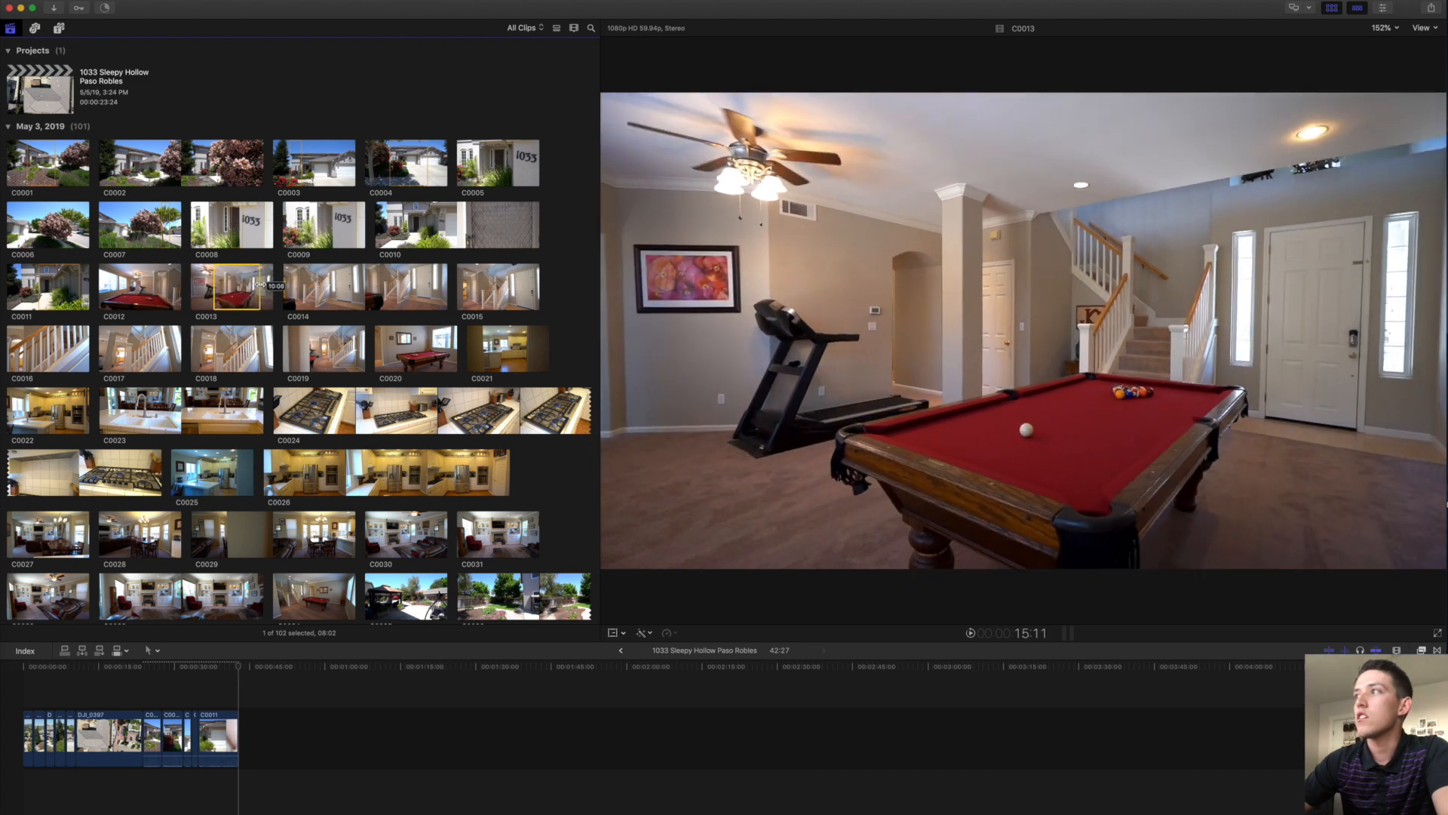
pyautogui.press('e')
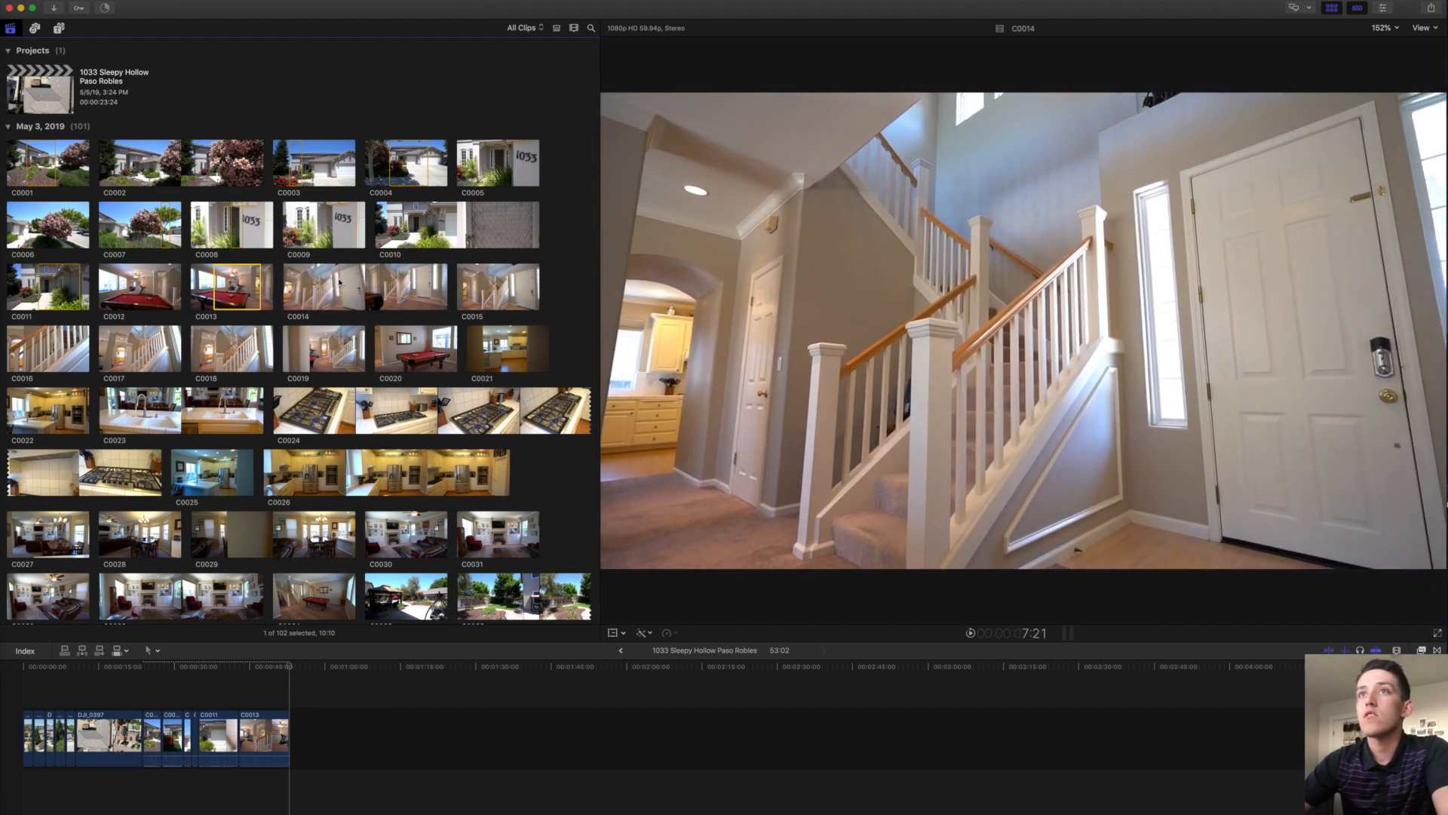
pyautogui.moveTo(339, 282); pyautogui.dragTo(330, 283)
pyautogui.press('e')
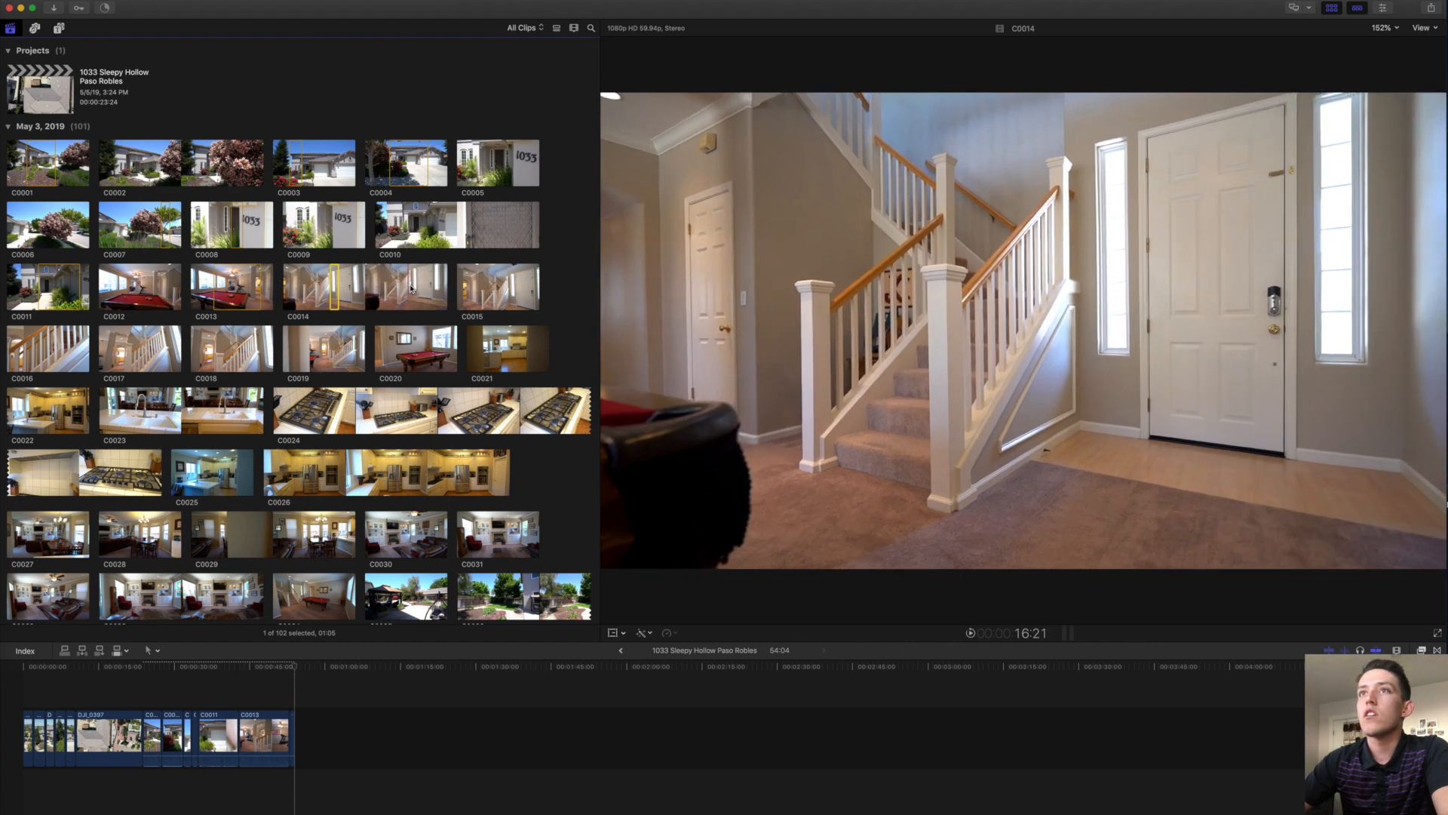
pyautogui.moveTo(408, 287); pyautogui.dragTo(414, 287)
pyautogui.press('e')
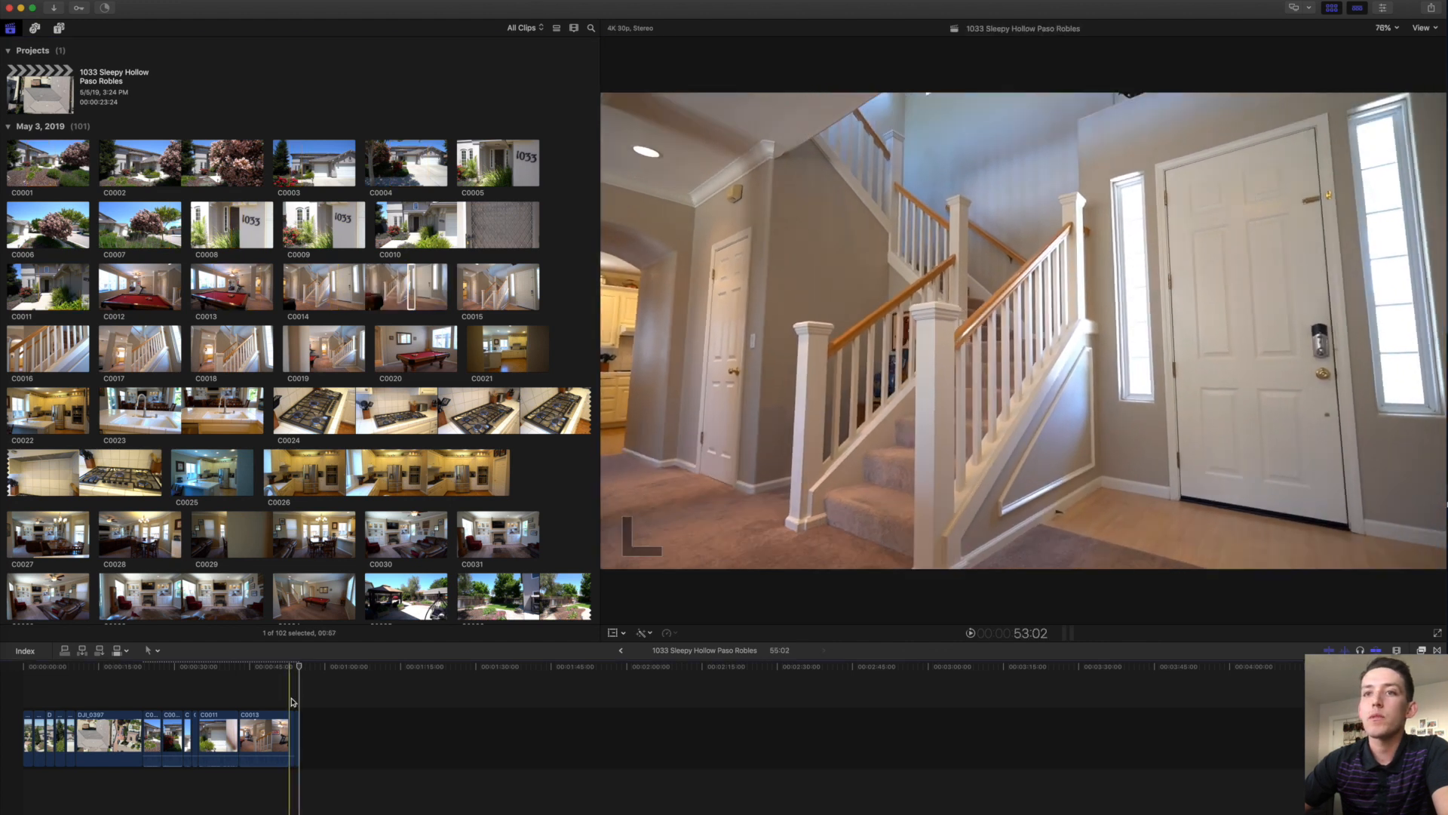
# Delete the extra clip at the timeline end, then append the C0015 range.
pyautogui.click(294, 721)
pyautogui.press('Delete')
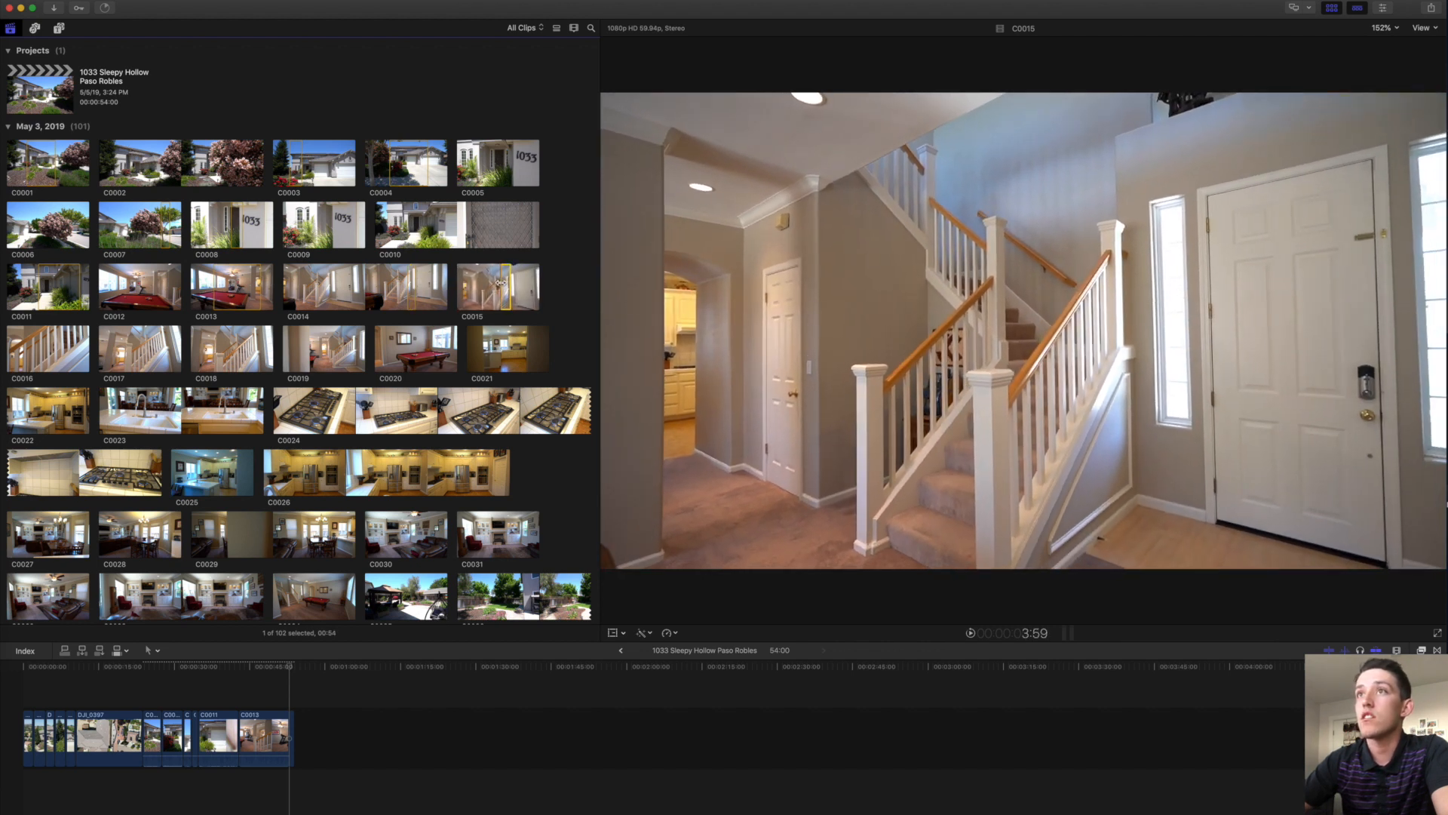
pyautogui.press('e')
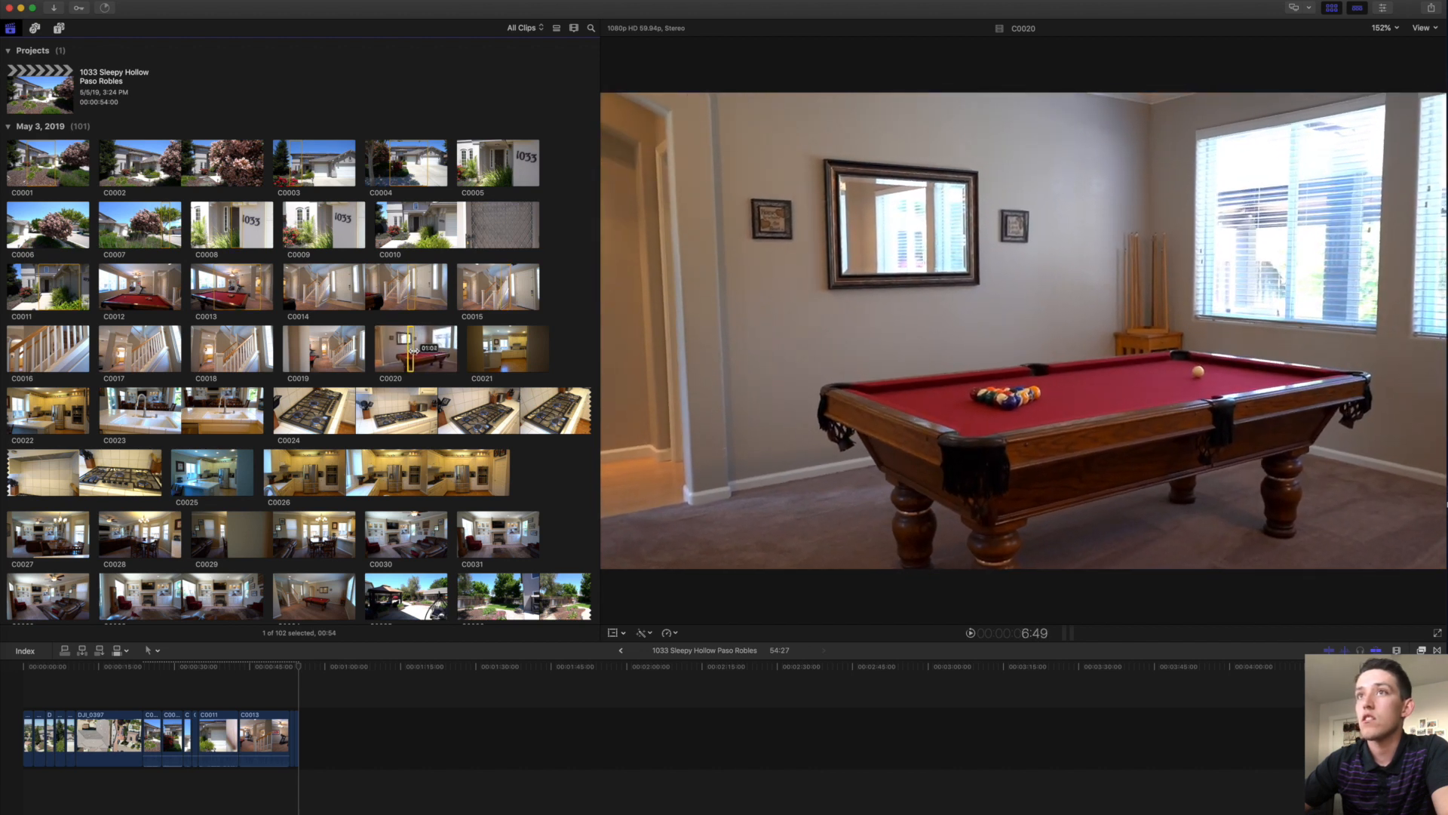
# Append C0020, the C0022 kitchen clip and a range of the C0023 sink shot.
pyautogui.press('e')
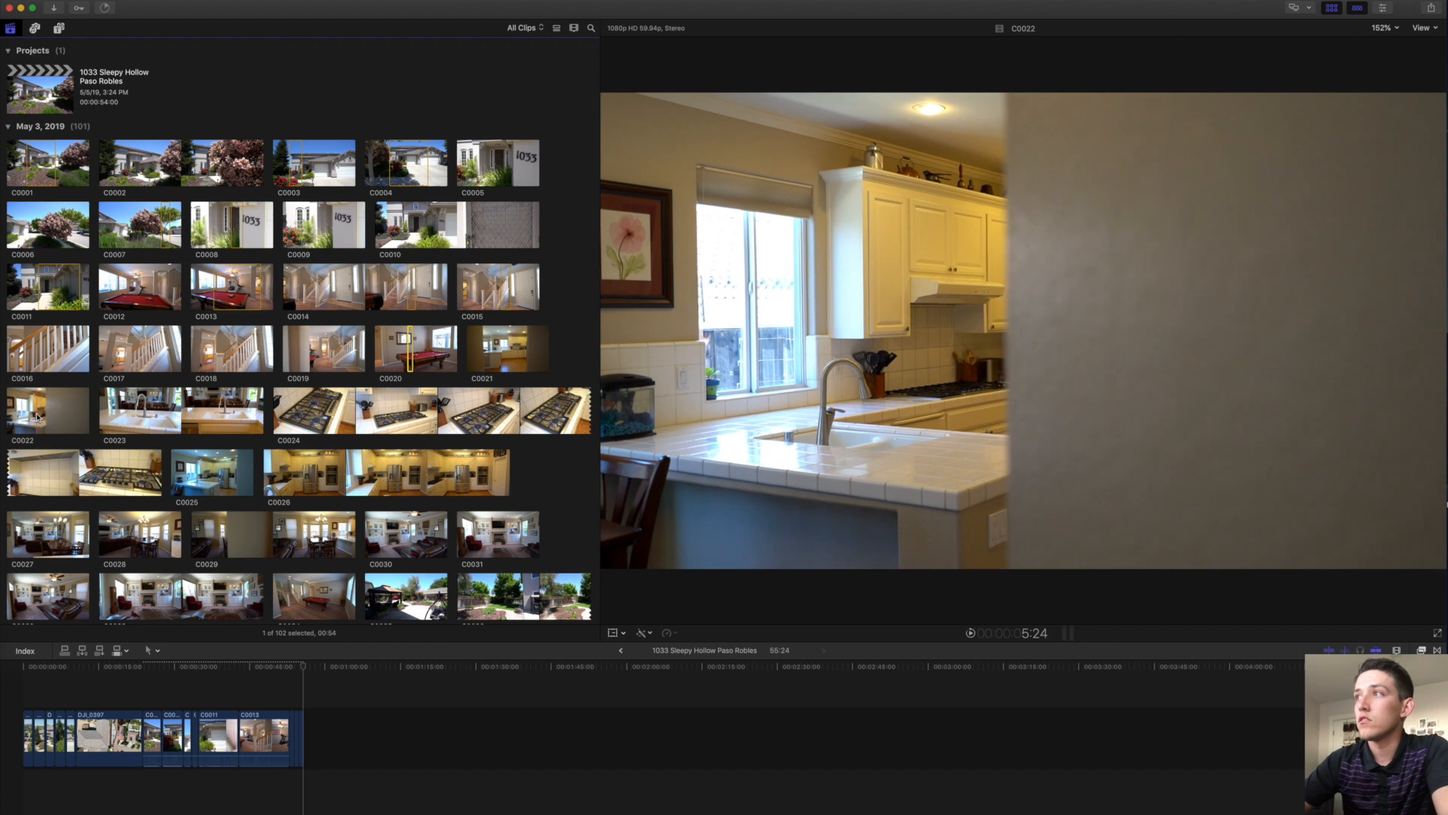
pyautogui.click(41, 415)
pyautogui.press('e')
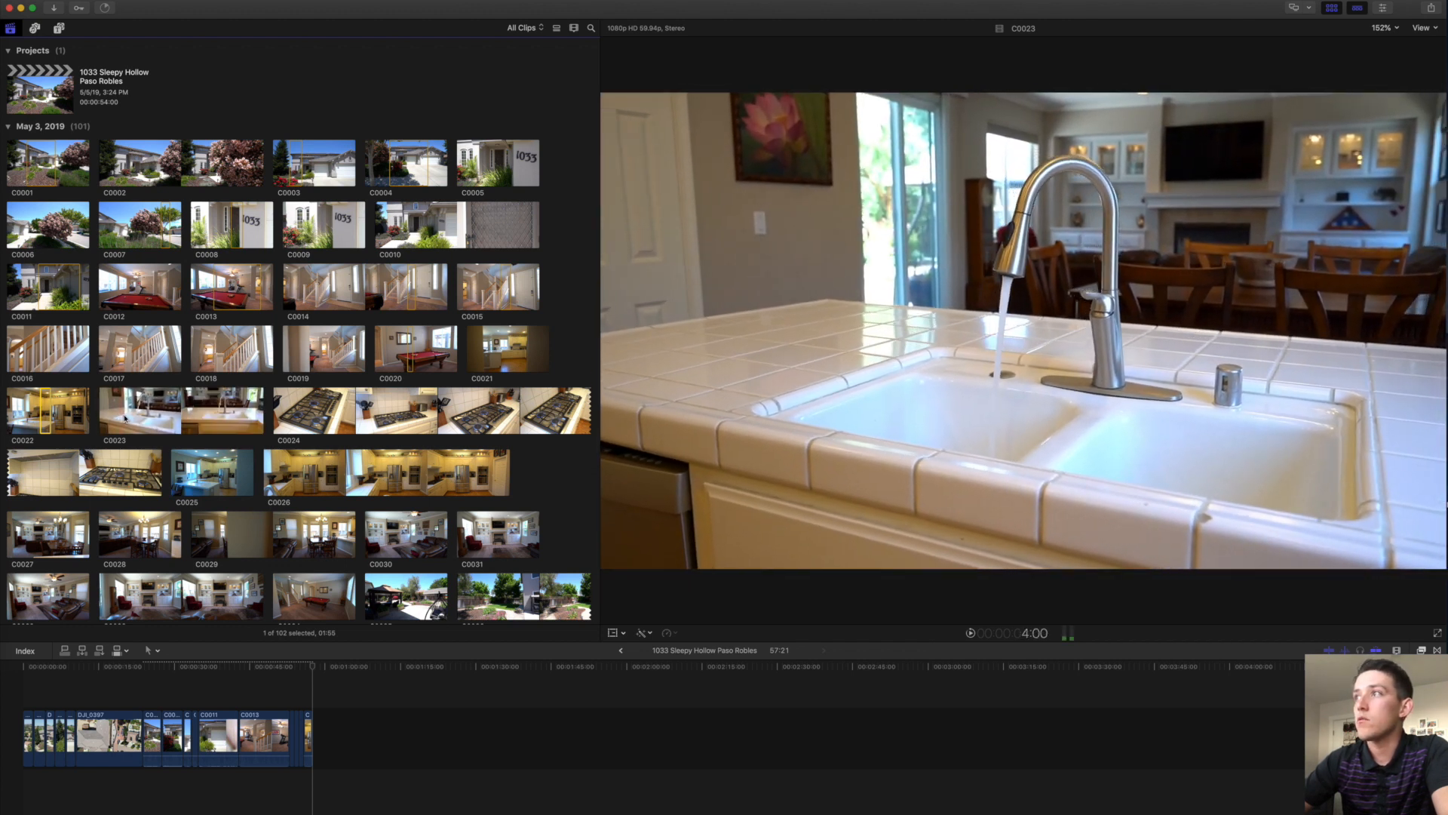
pyautogui.moveTo(128, 417); pyautogui.dragTo(138, 414)
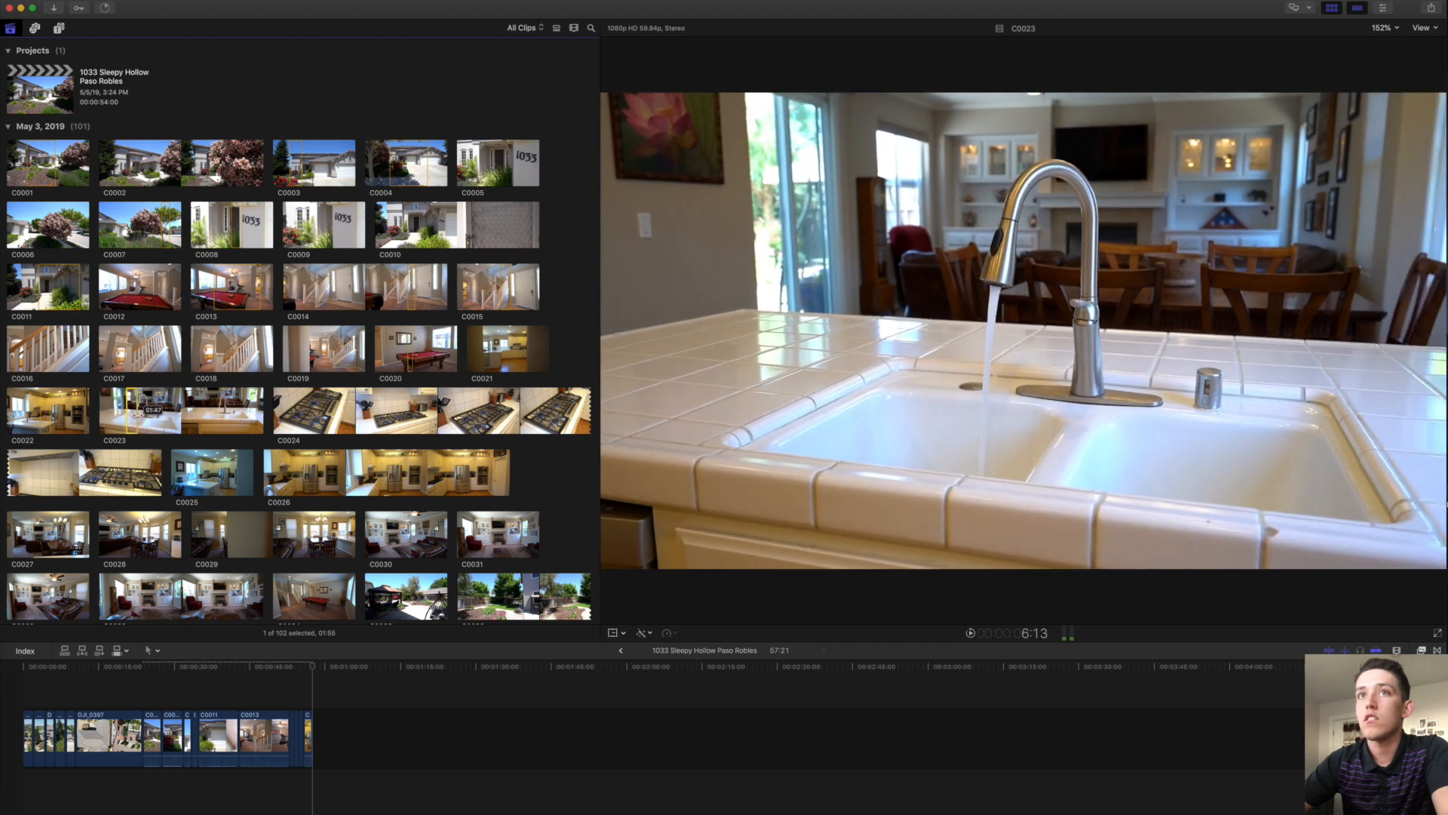
pyautogui.press('e')
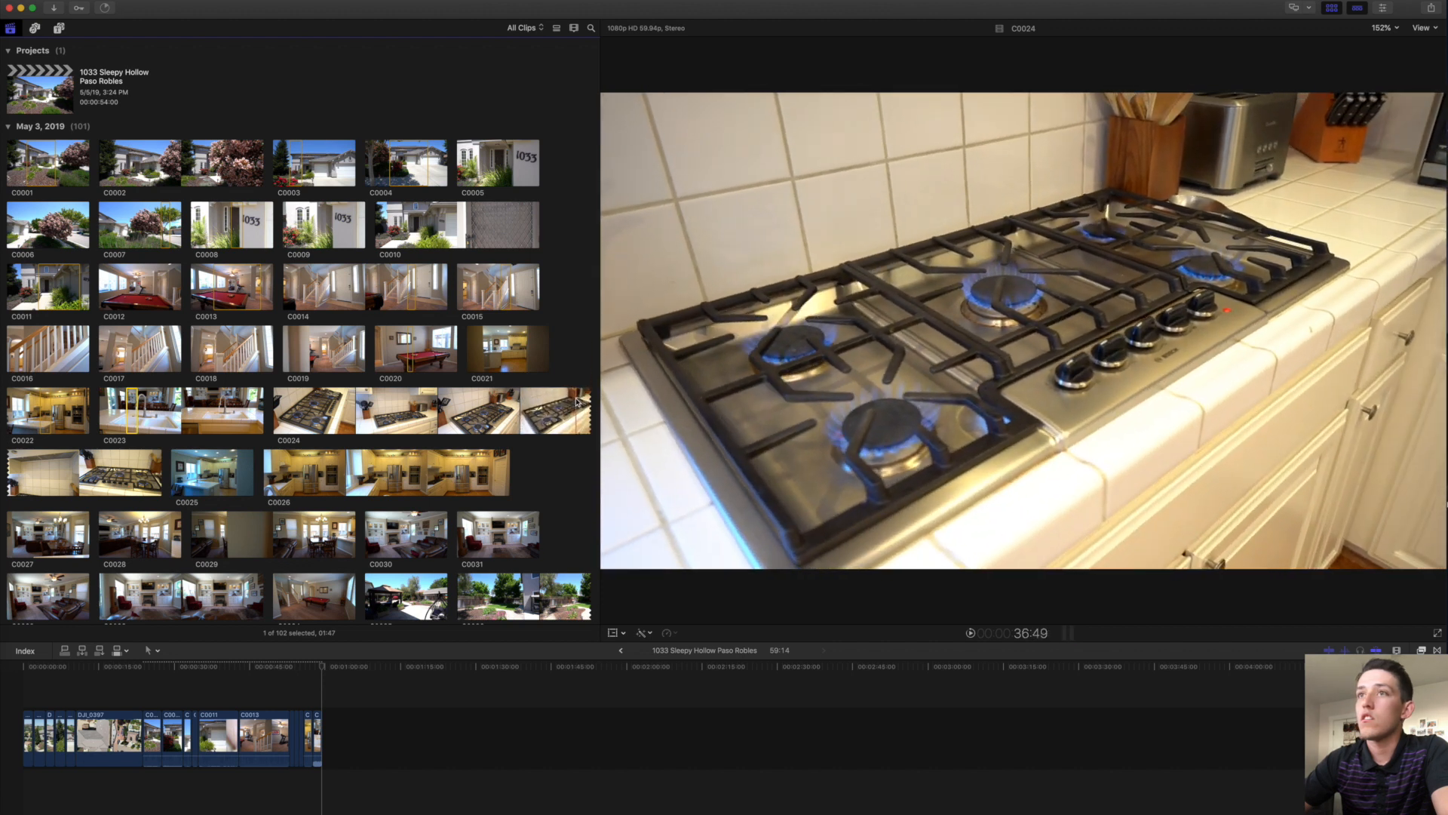
# Append two short ranges of stovetop clip C0024 and the C0027 dining-room range.
pyautogui.moveTo(568, 399); pyautogui.dragTo(568, 399)
pyautogui.press('e')
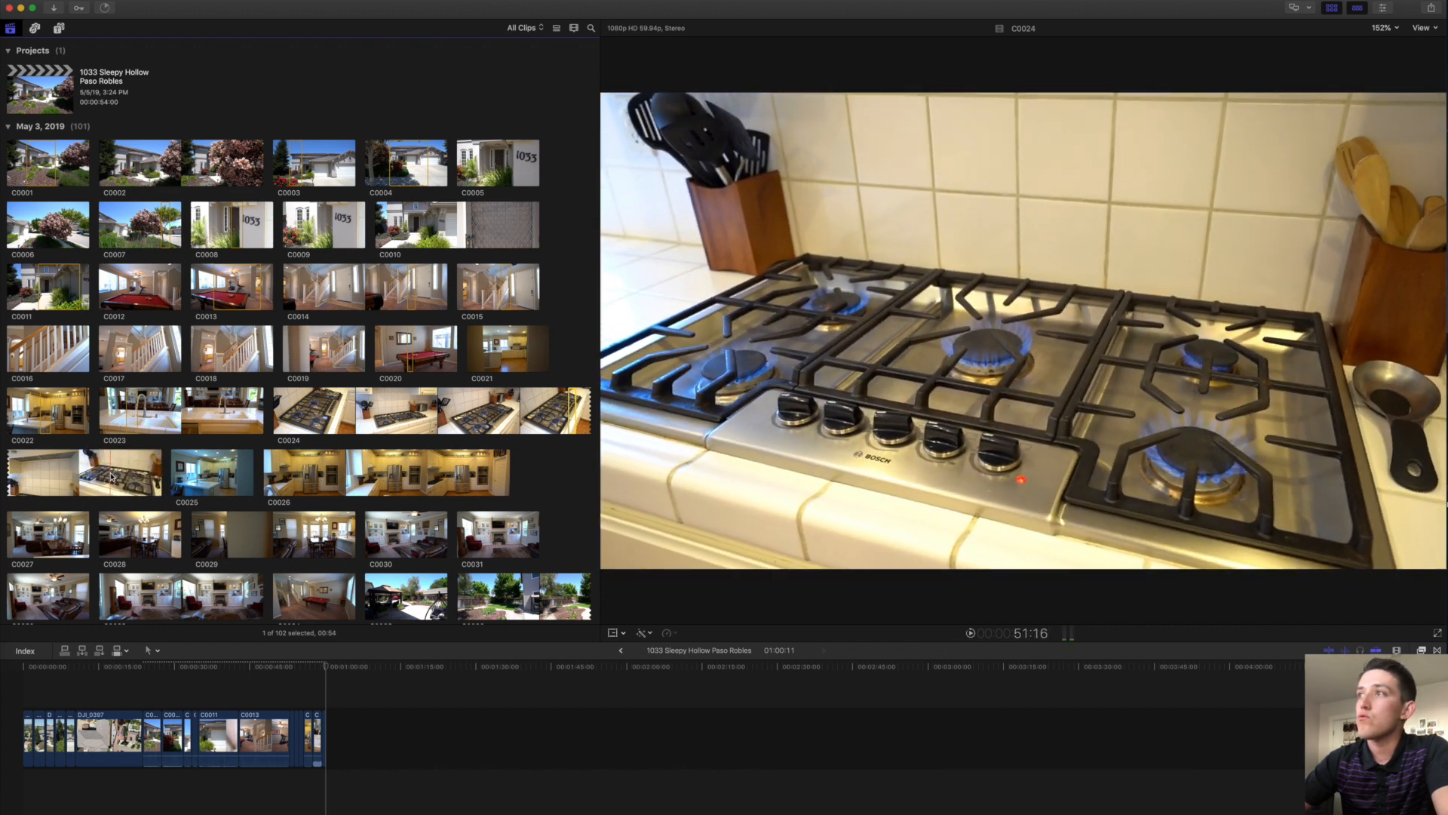
pyautogui.moveTo(119, 472); pyautogui.dragTo(121, 472)
pyautogui.press('e')
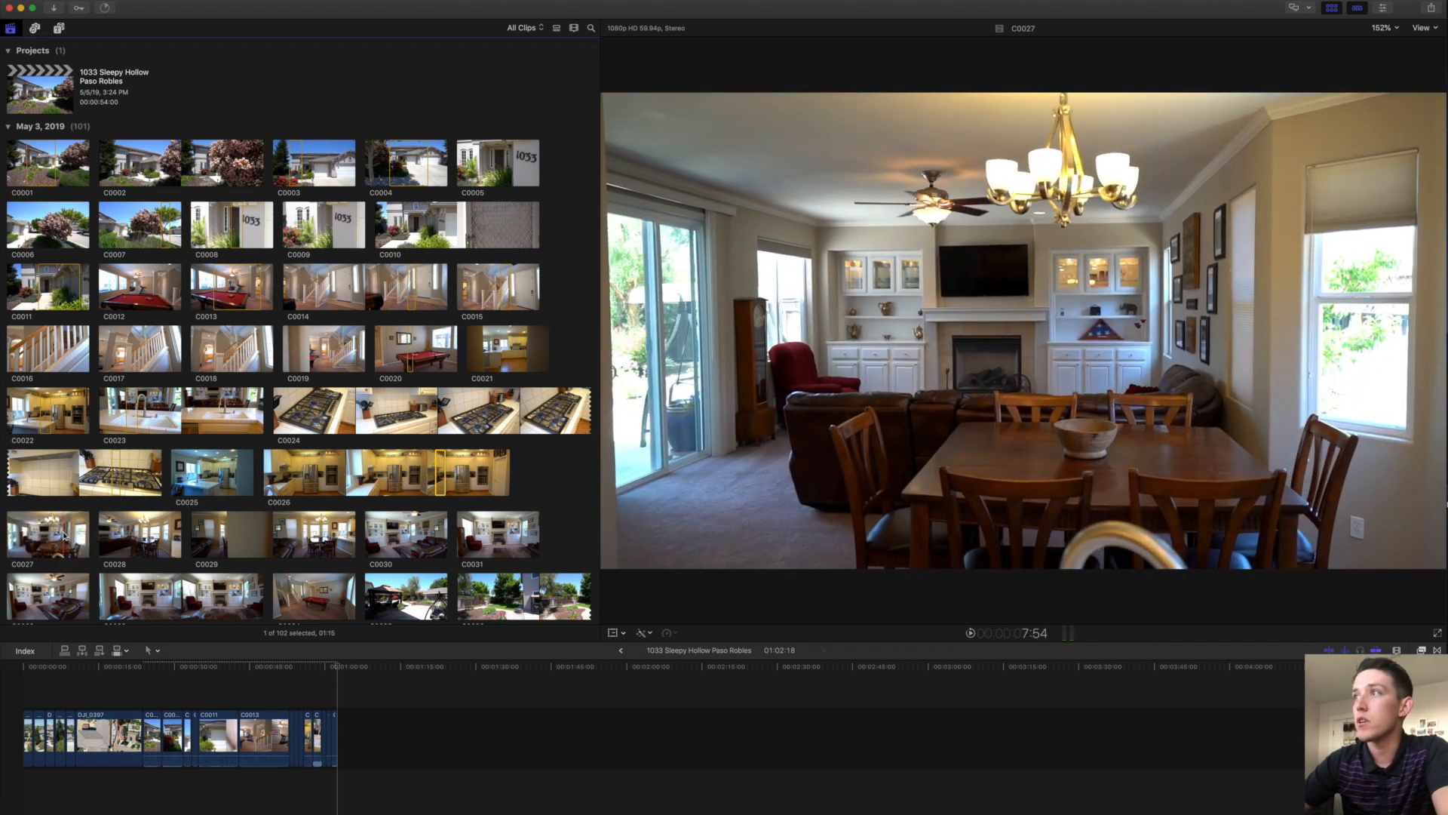
pyautogui.press('e')
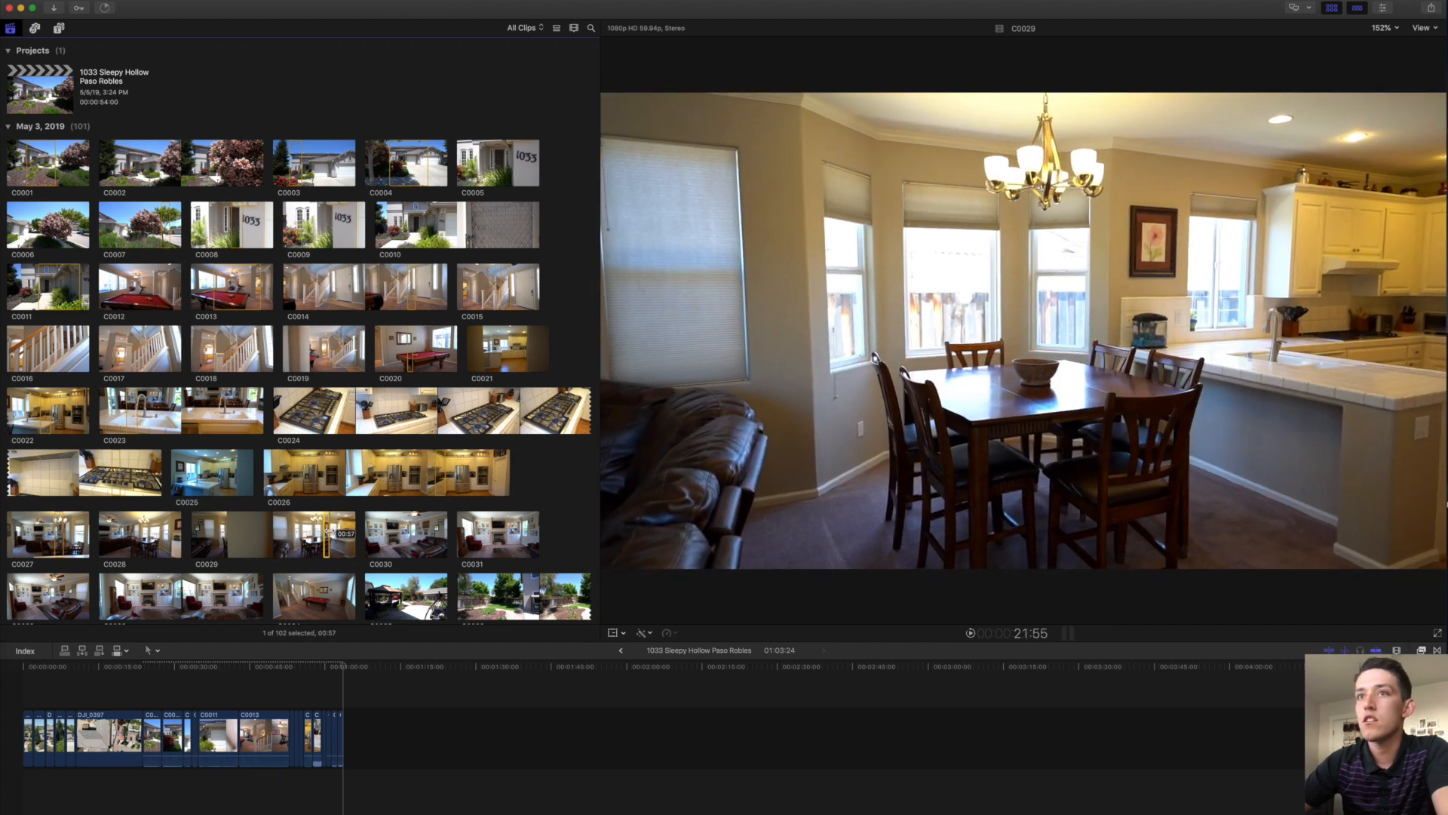
# Append the C0029 range, the living-room shot and a range of backyard clip C0036.
pyautogui.press('e')
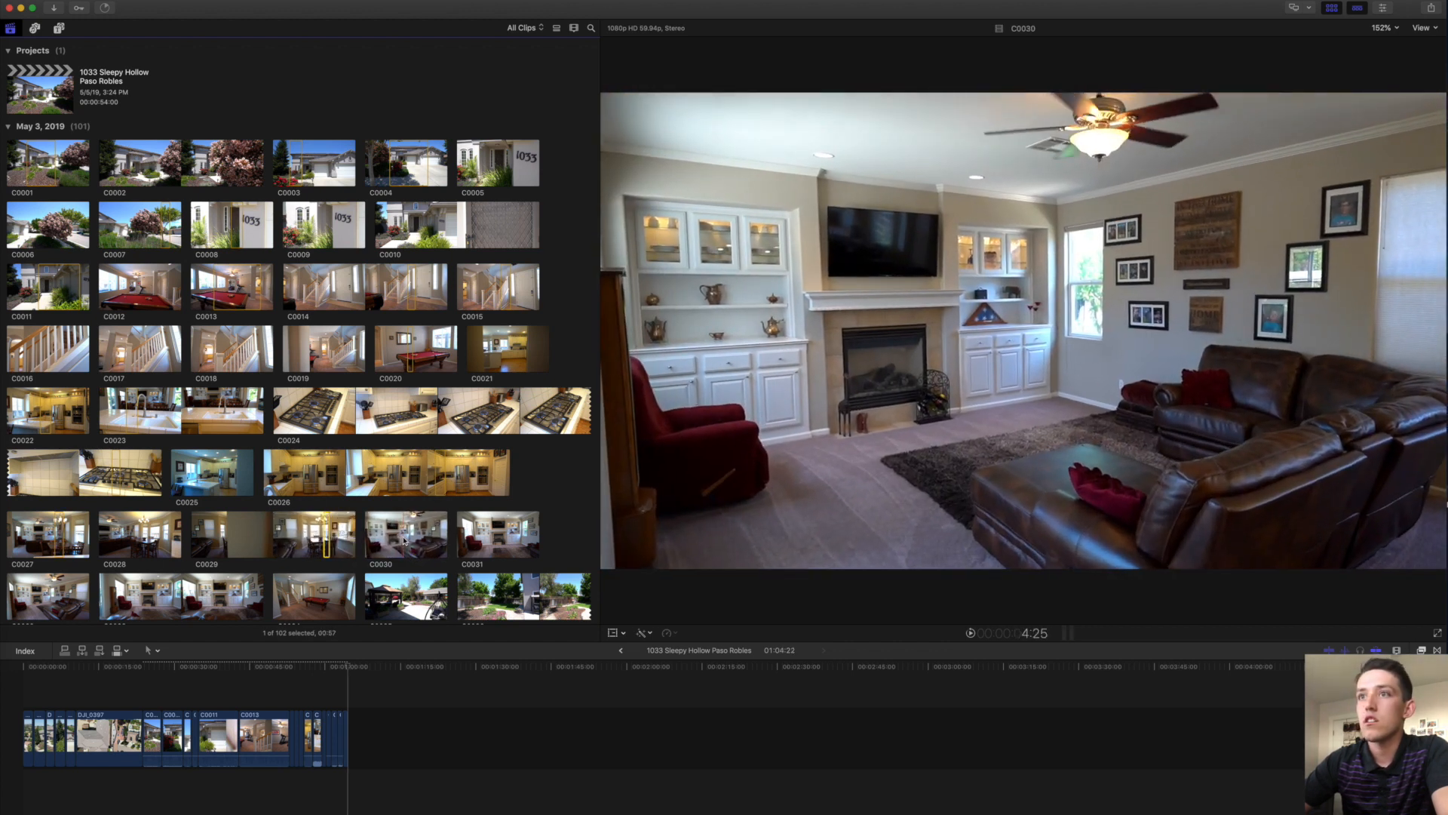
pyautogui.scroll(-3, 405, 540)
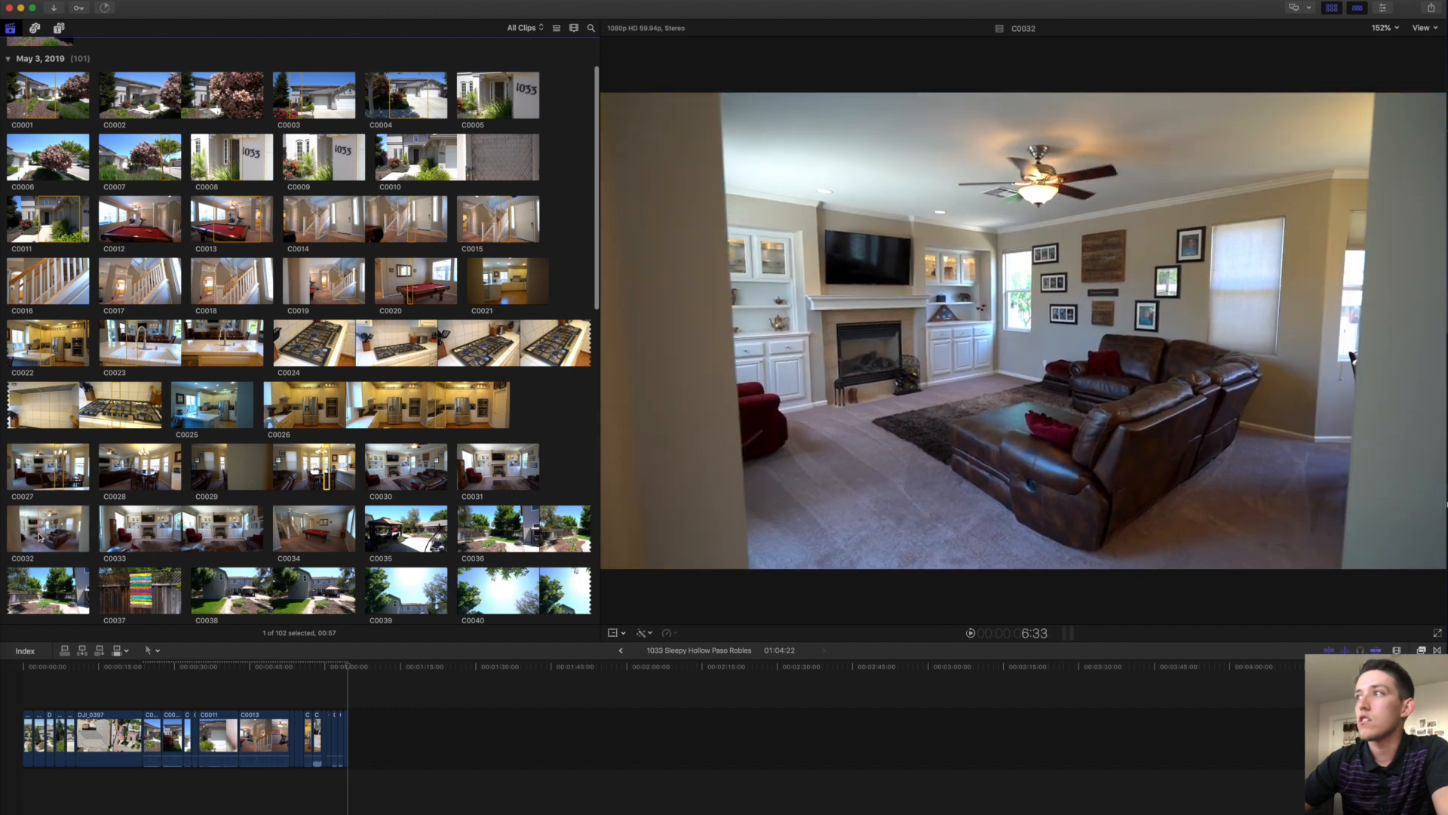
pyautogui.press('e')
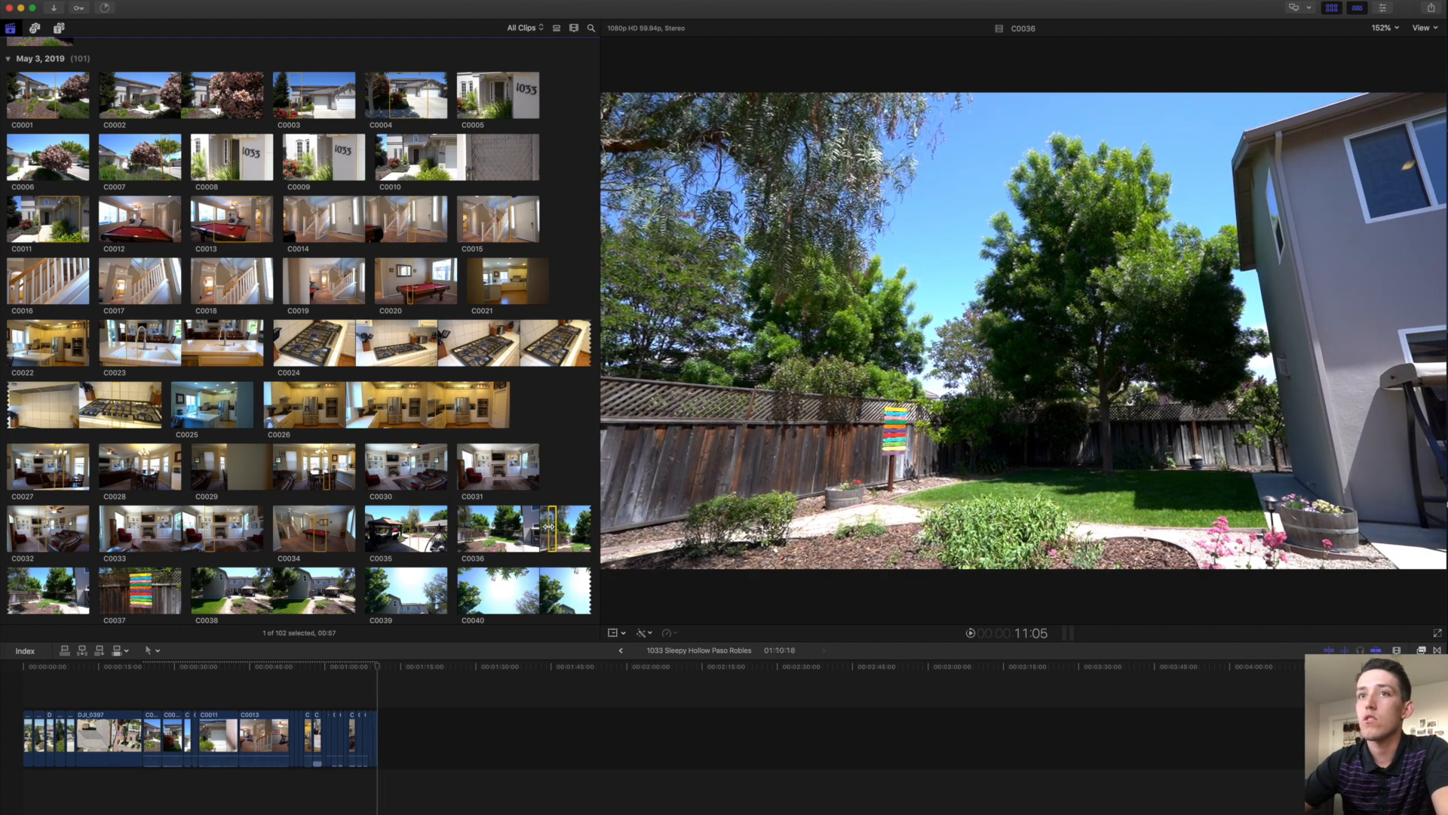
pyautogui.scroll(-3, 127, 526)
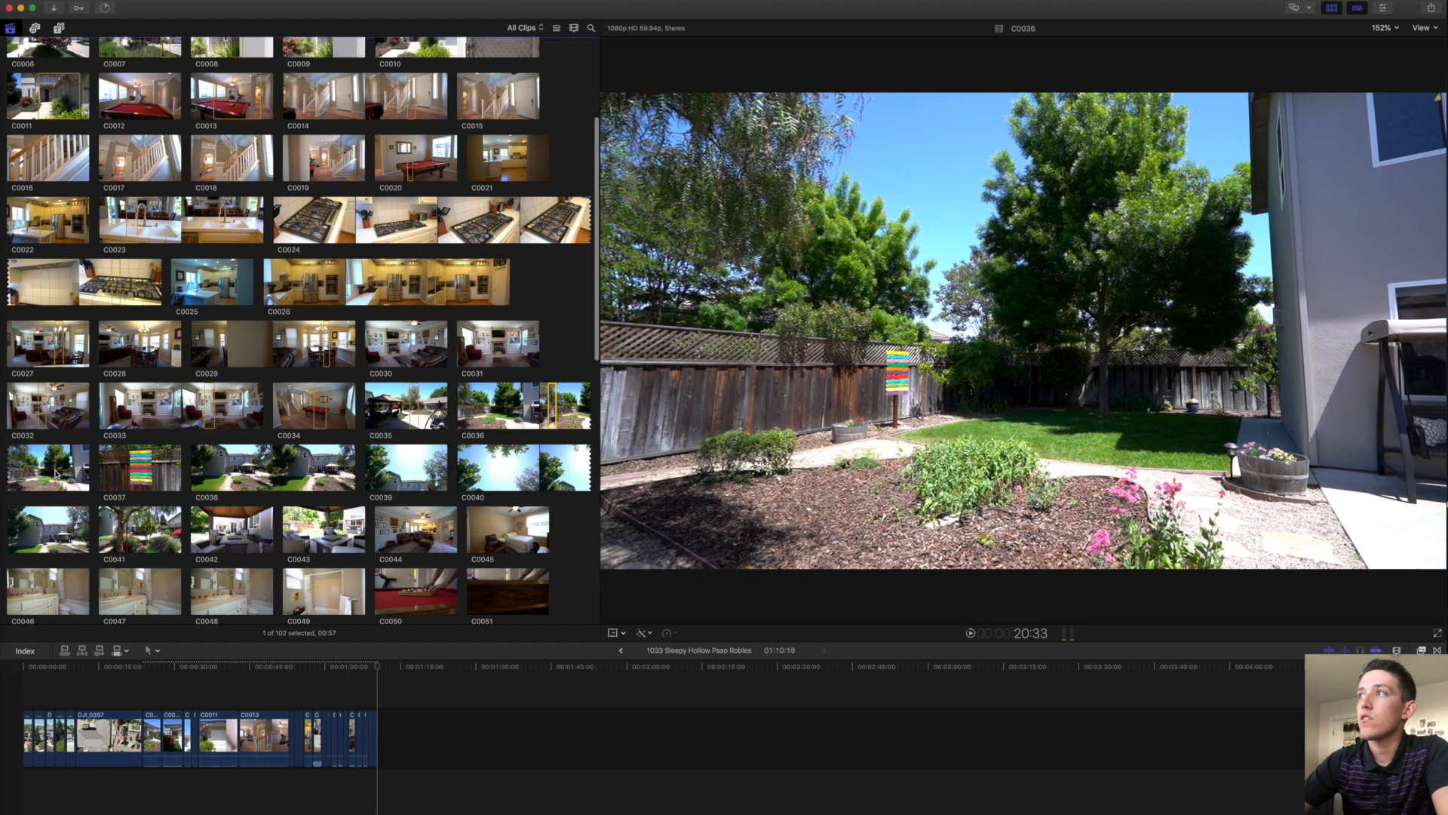
pyautogui.moveTo(57, 473); pyautogui.dragTo(47, 473)
pyautogui.press('e')
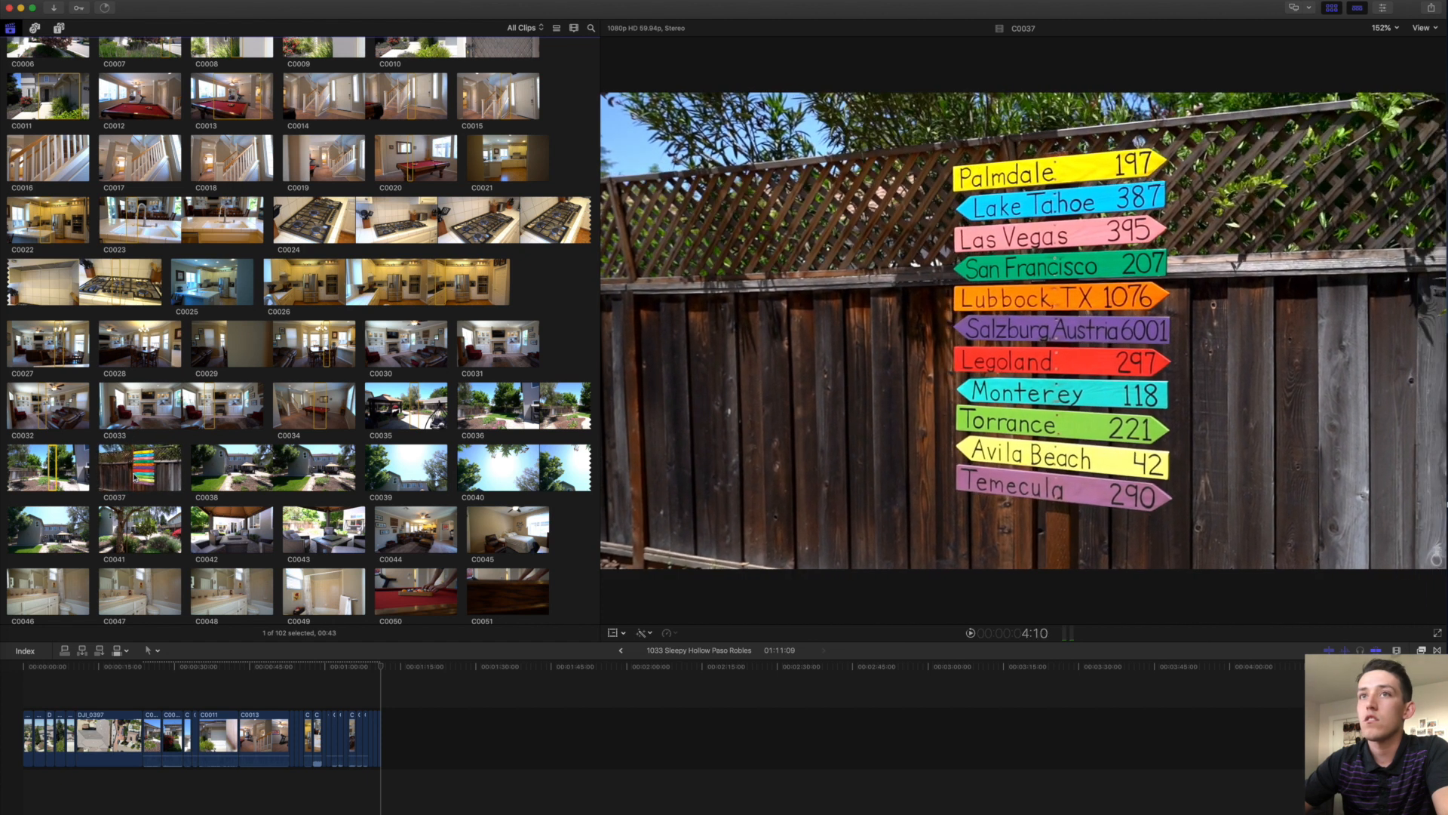
# Append the C0037 signpost range and mark a range on house clip C0040.
pyautogui.moveTo(132, 475); pyautogui.dragTo(147, 473)
pyautogui.press('e')
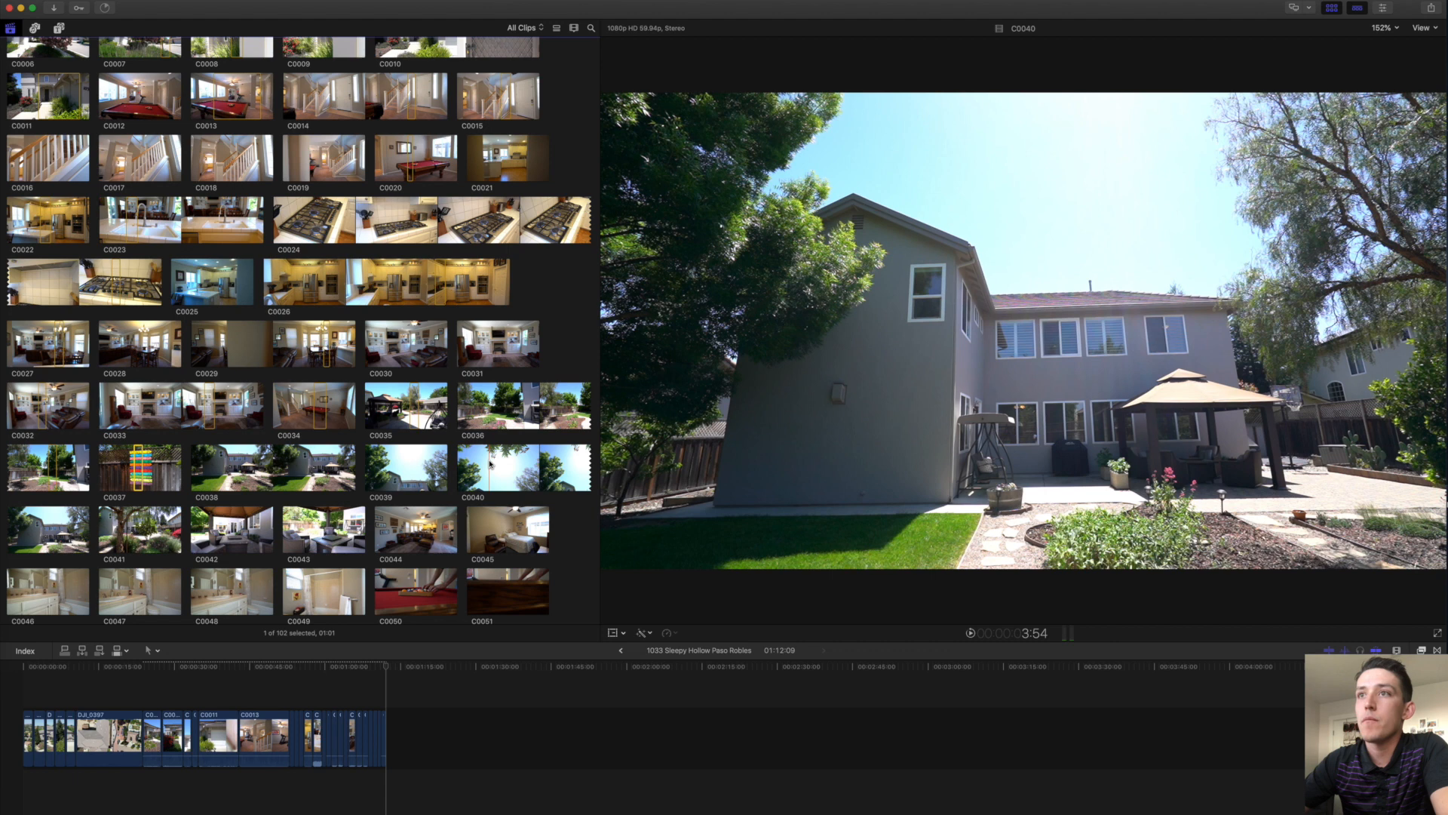
pyautogui.moveTo(521, 463); pyautogui.dragTo(542, 462)
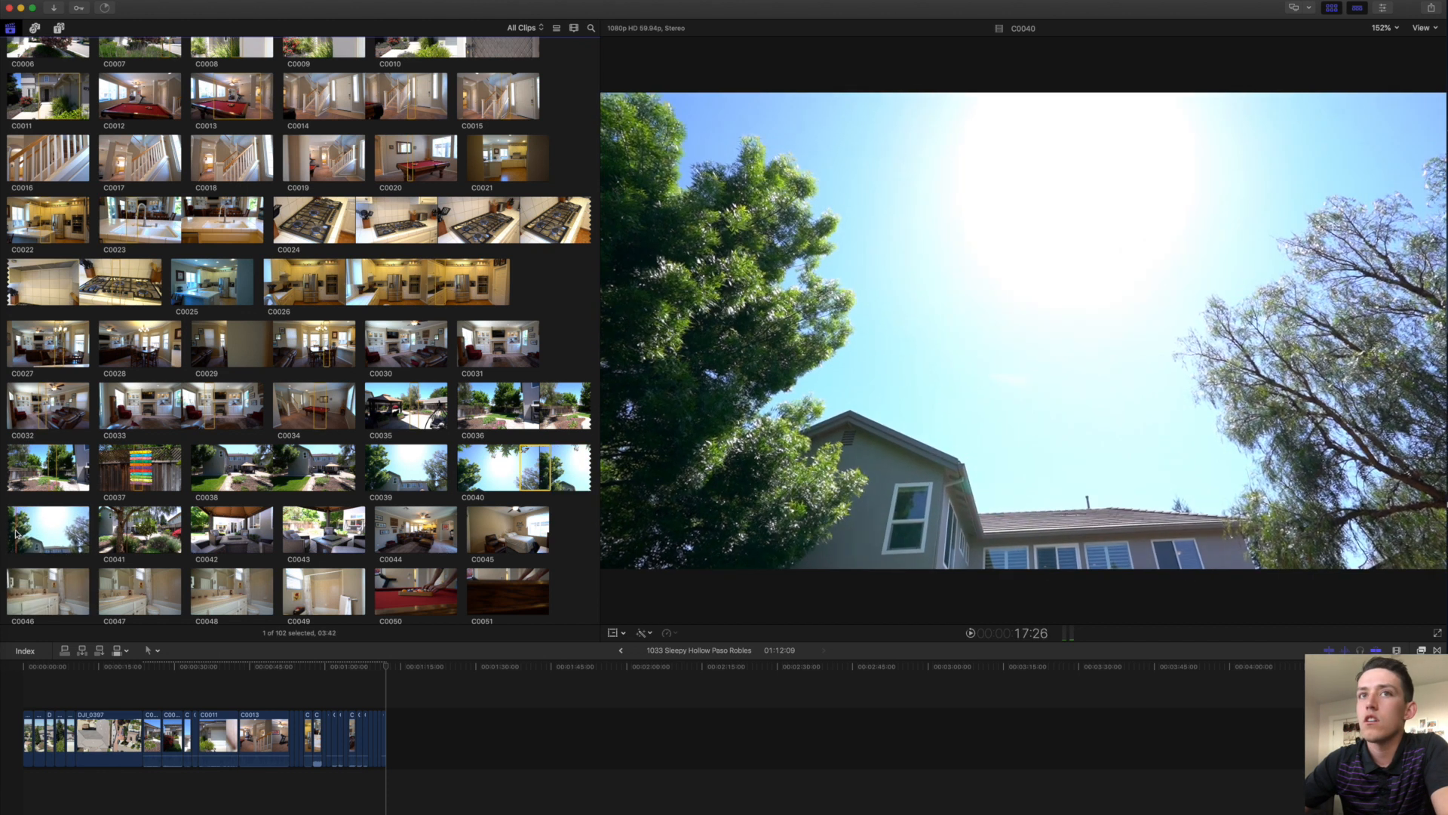
pyautogui.moveTo(12, 533); pyautogui.dragTo(63, 532)
# Append the C0040 house shot and delete signpost clip C0037 from the timeline.
pyautogui.press('e')
pyautogui.click(420, 748)
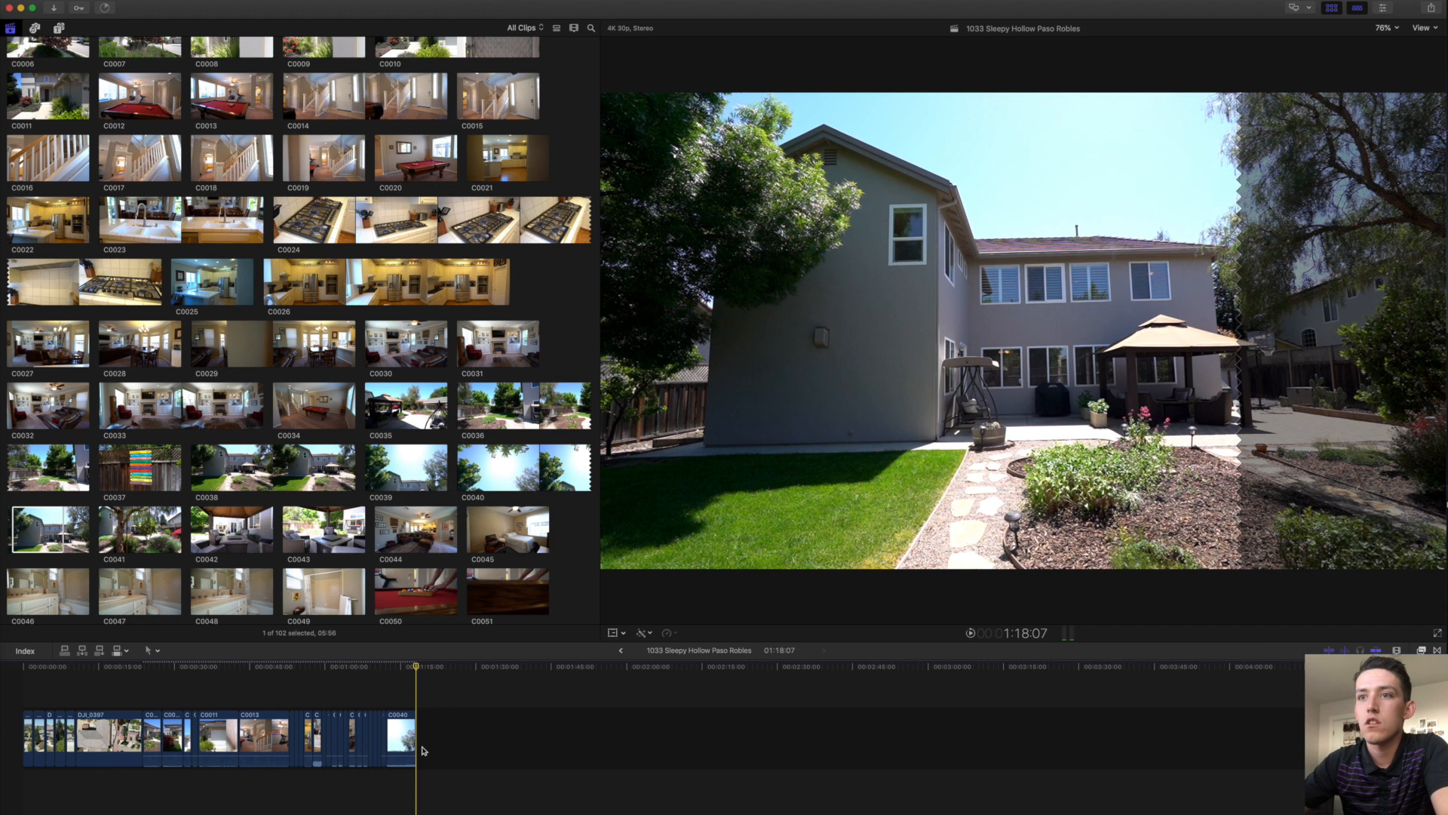
pyautogui.press('super+equal')
pyautogui.press('super+equal')
pyautogui.press('super+equal')
pyautogui.press('super+equal')
pyautogui.press('super+equal')
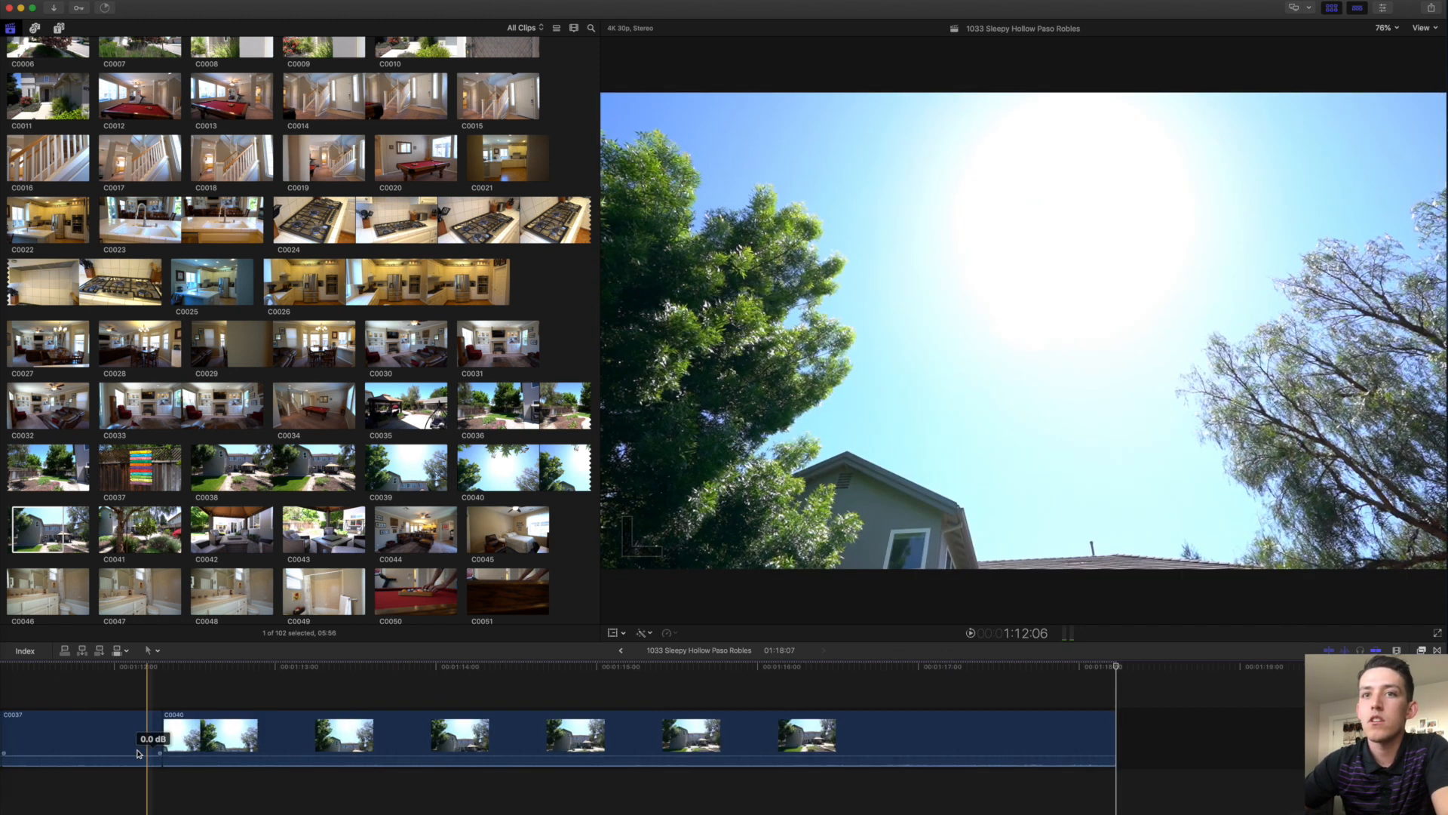
pyautogui.click(93, 741)
pyautogui.press('BackSpace')
# Delete C0040, undo to restore it, and move the playhead to the project's end.
pyautogui.press('super+minus')
pyautogui.press('super+minus')
pyautogui.press('super+minus')
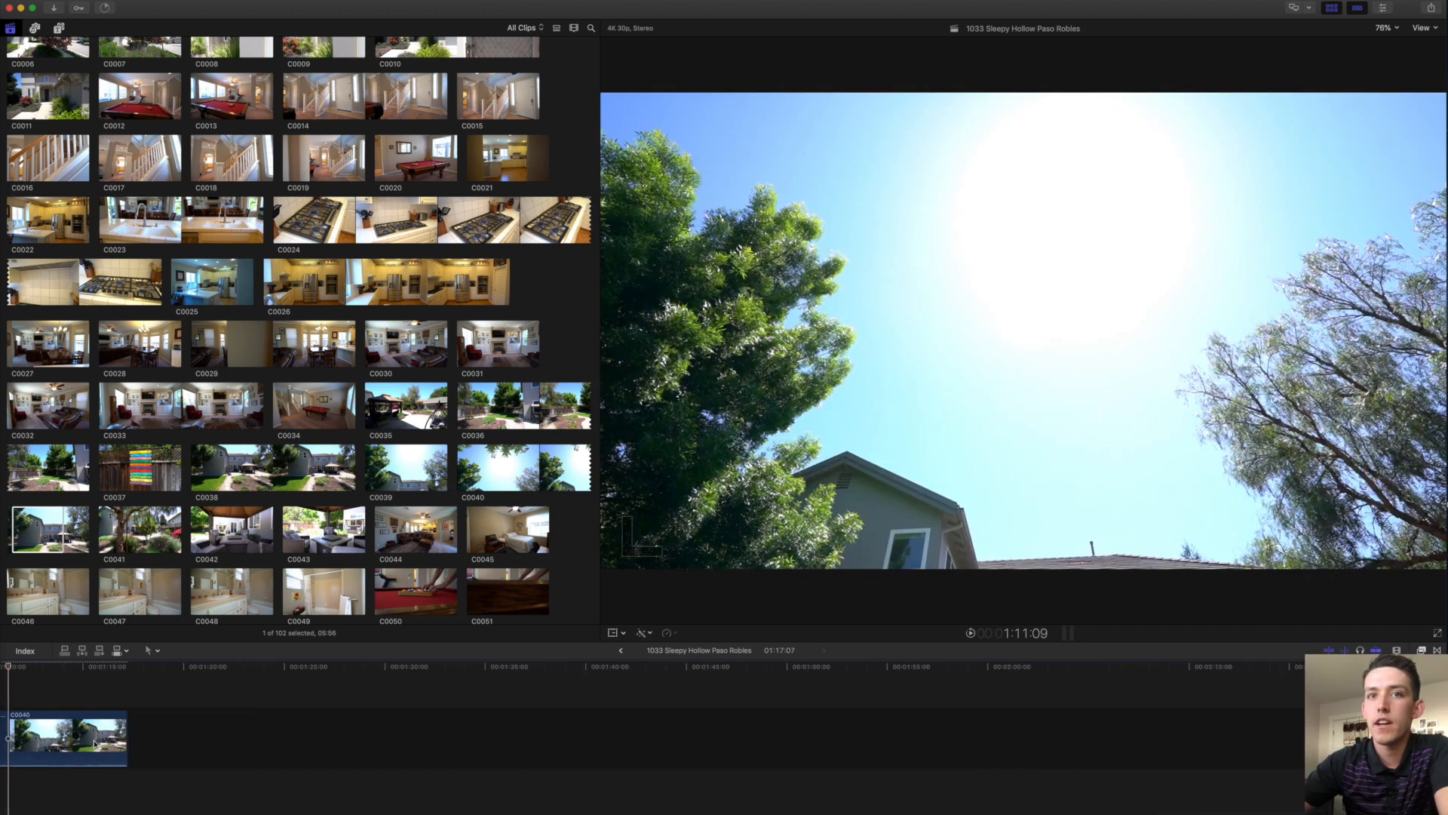
pyautogui.hscroll(-5, 93, 747)
pyautogui.hscroll(-3, 191, 754)
pyautogui.click(521, 732)
pyautogui.press('BackSpace')
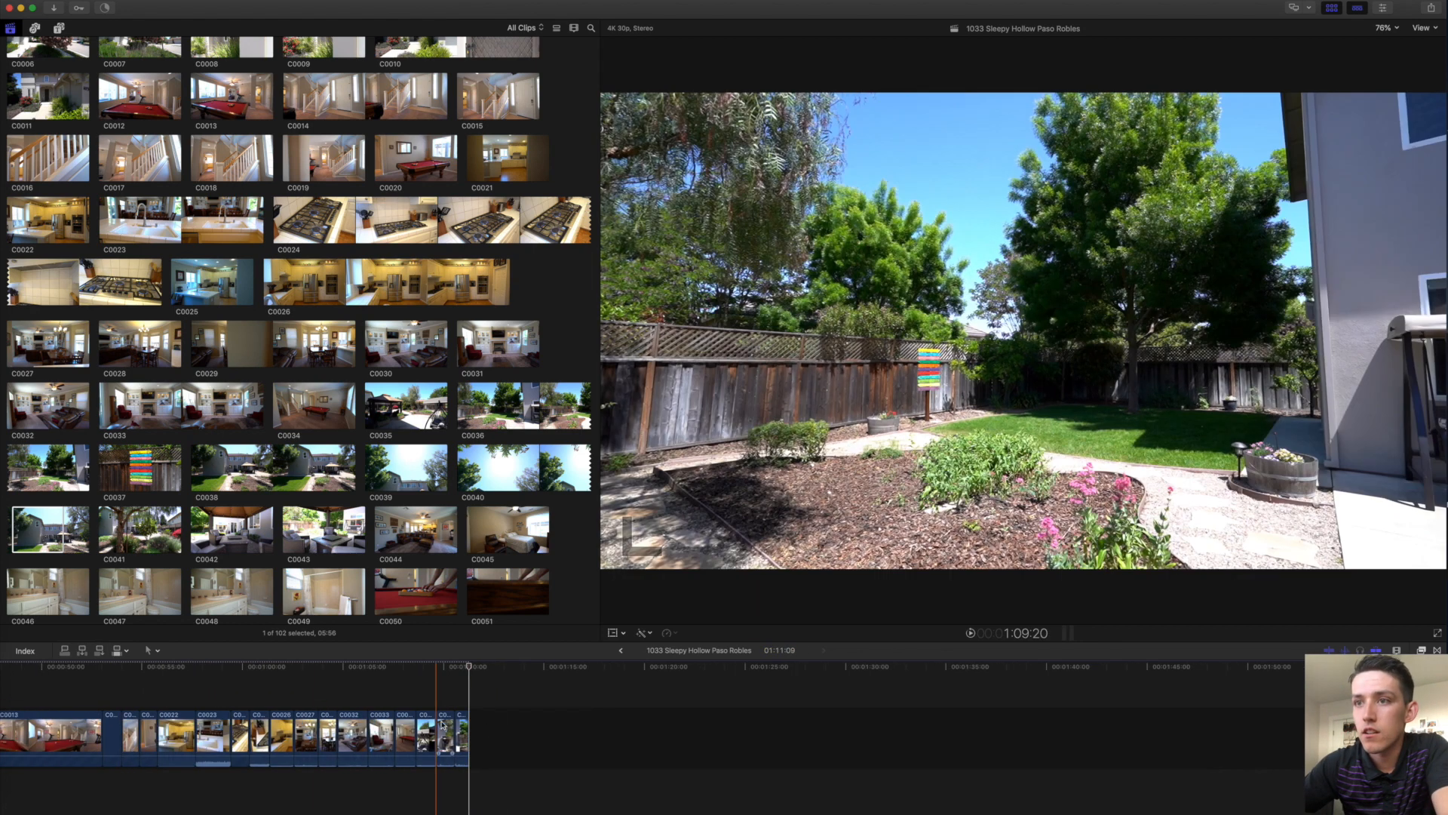
pyautogui.press('super+z')
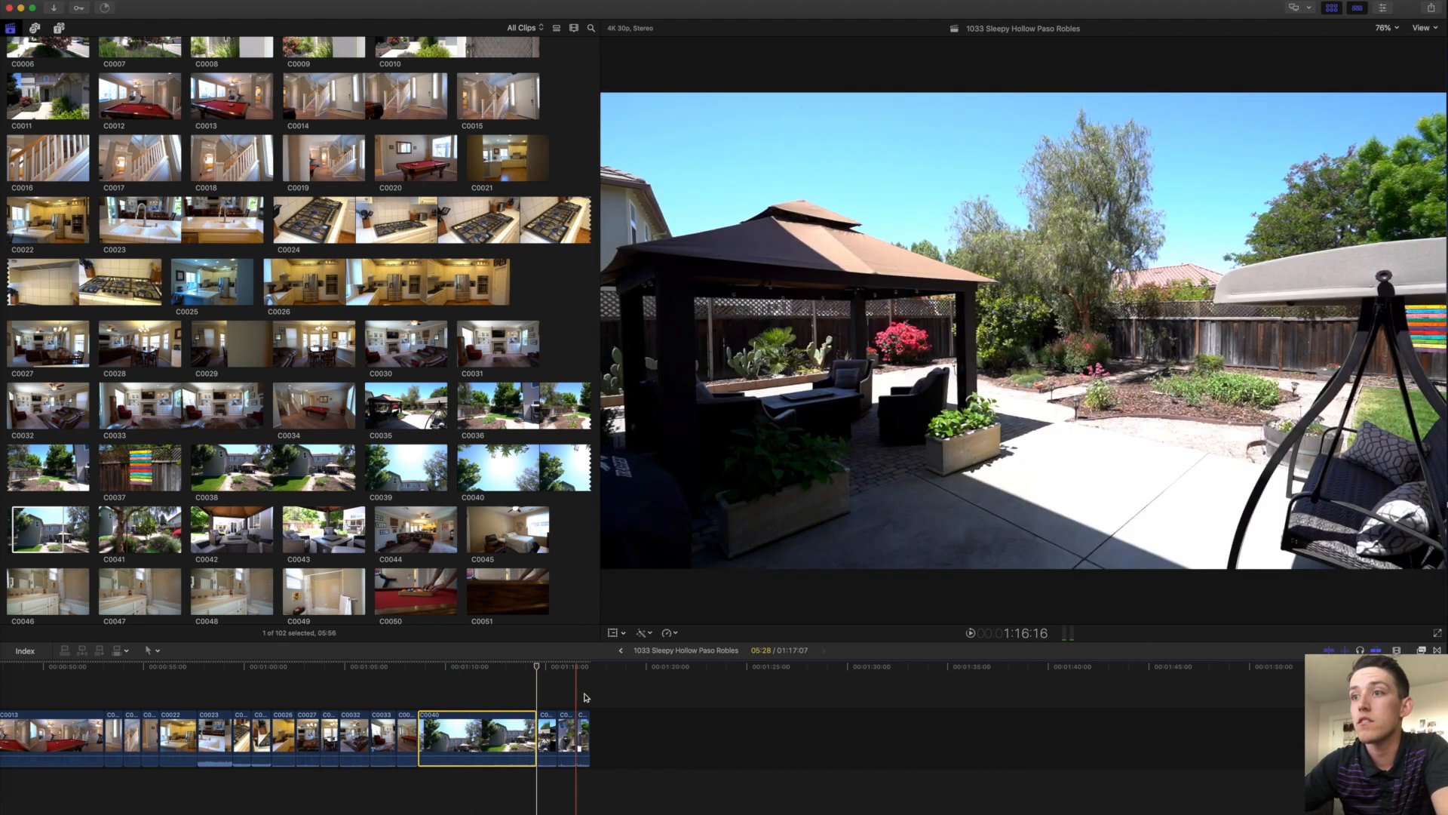
pyautogui.click(611, 694)
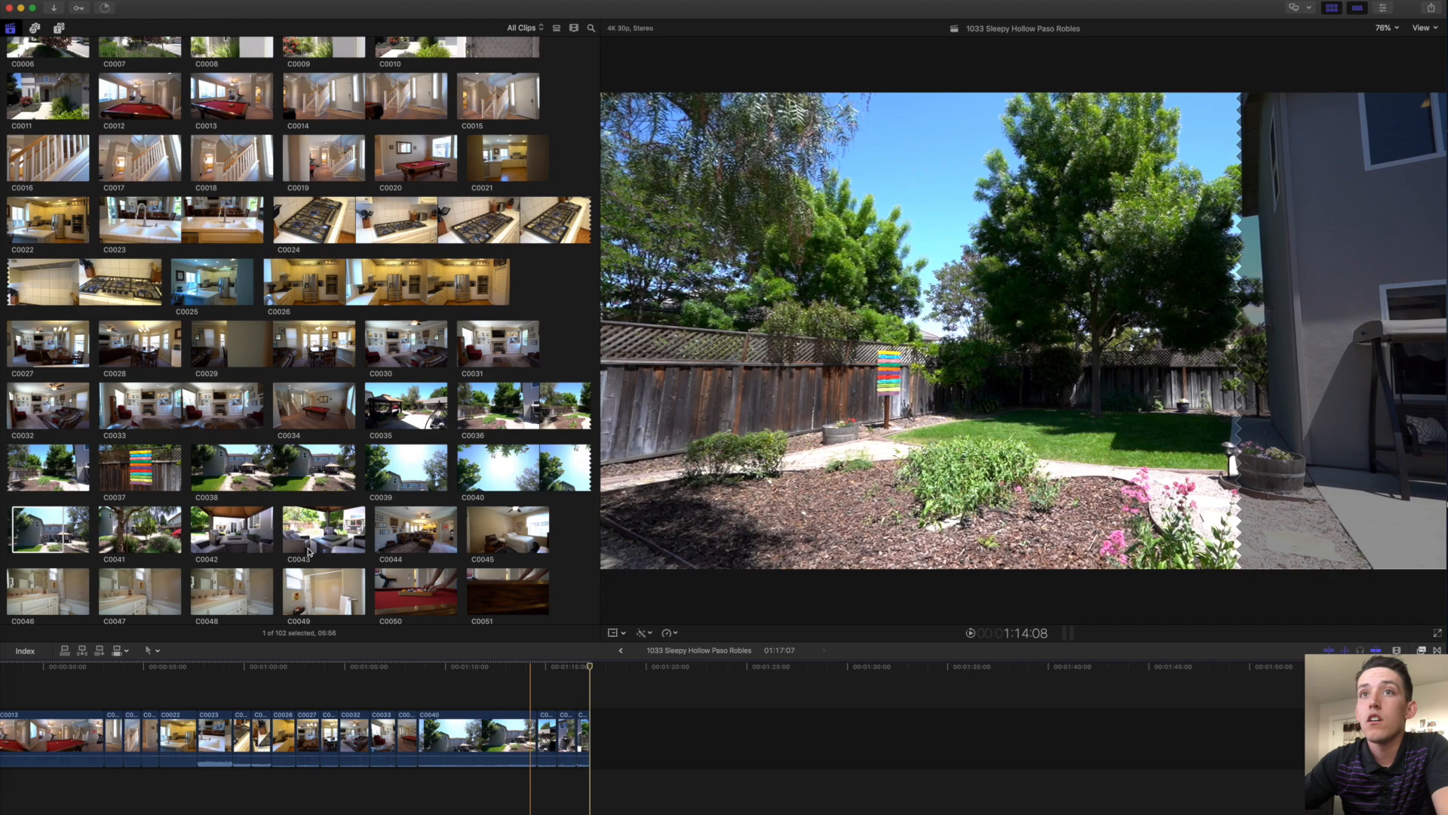
pyautogui.scroll(-2, 212, 494)
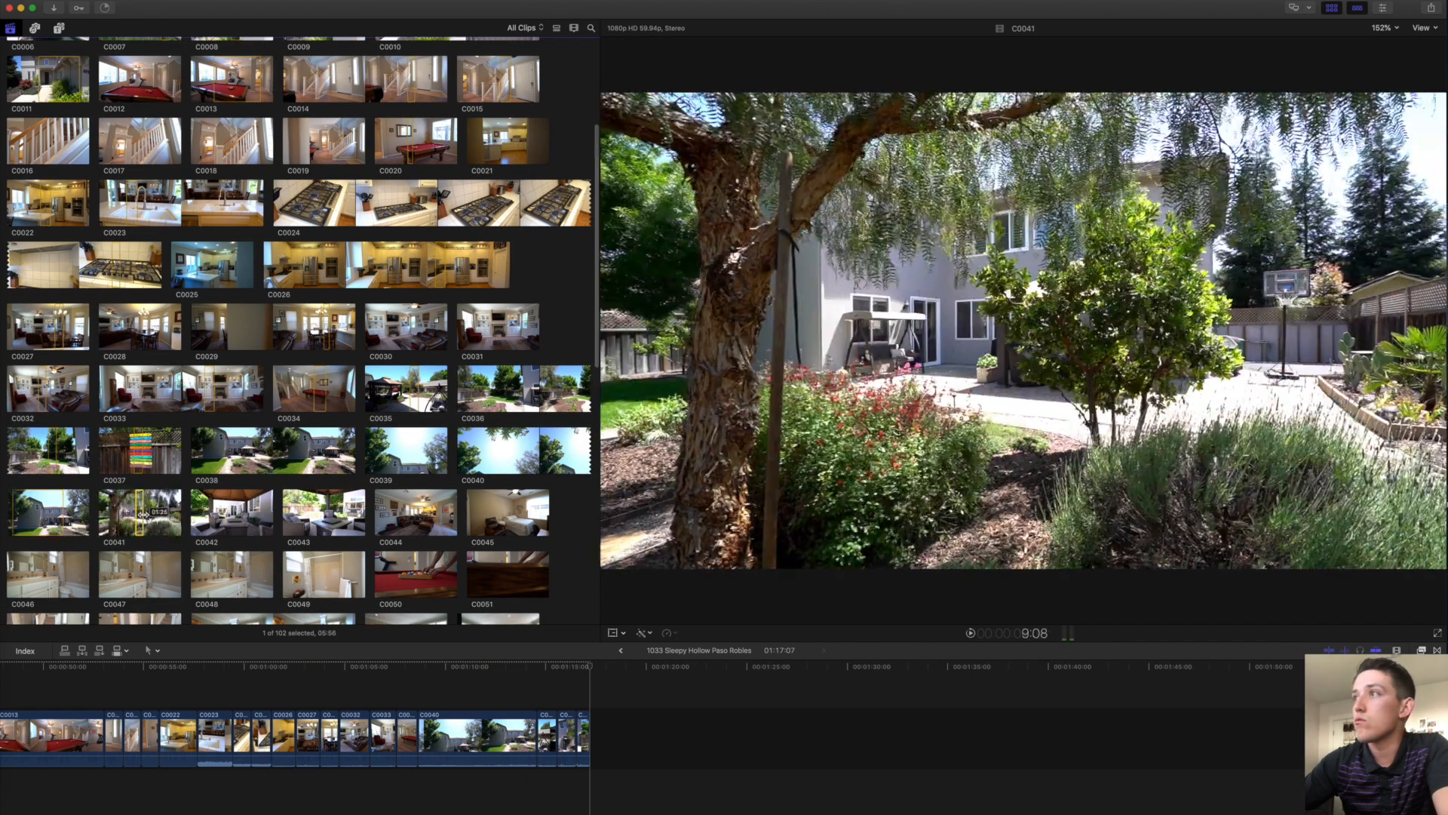
# Append tree clip C0041, gazebo patio C0042 and patio seating C0043 to the project.
pyautogui.click(143, 514)
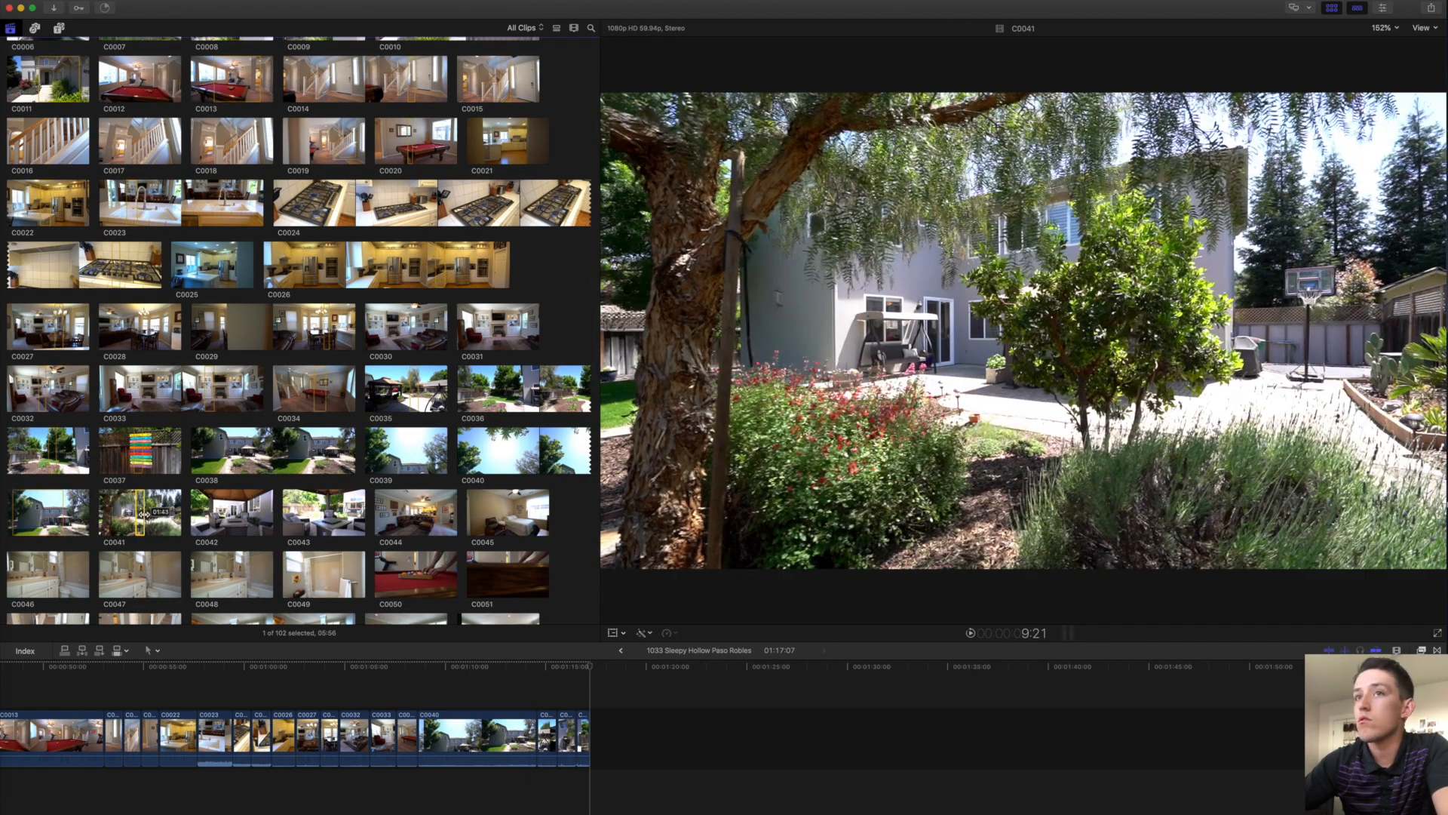
pyautogui.press('e')
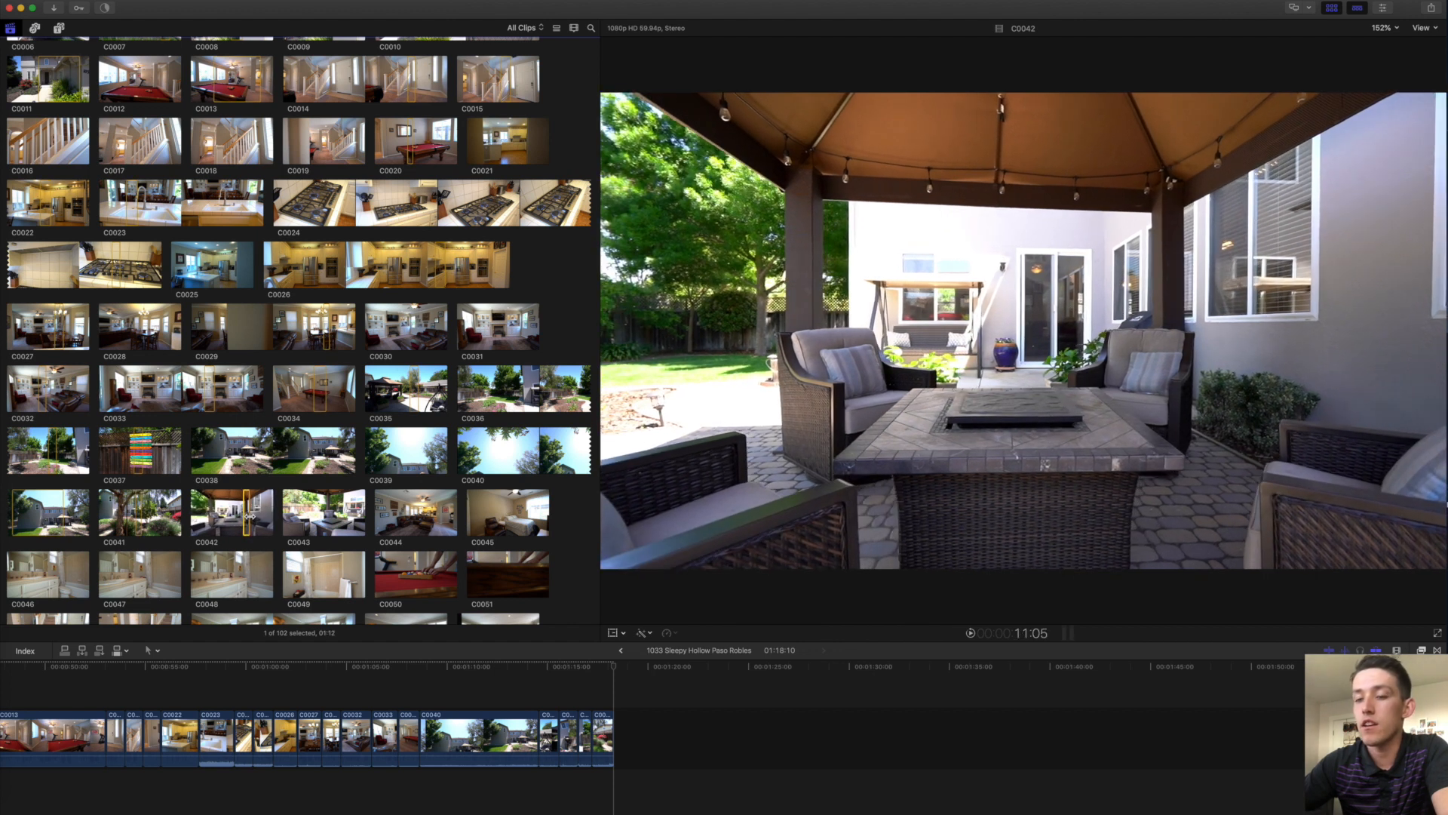
pyautogui.press('e')
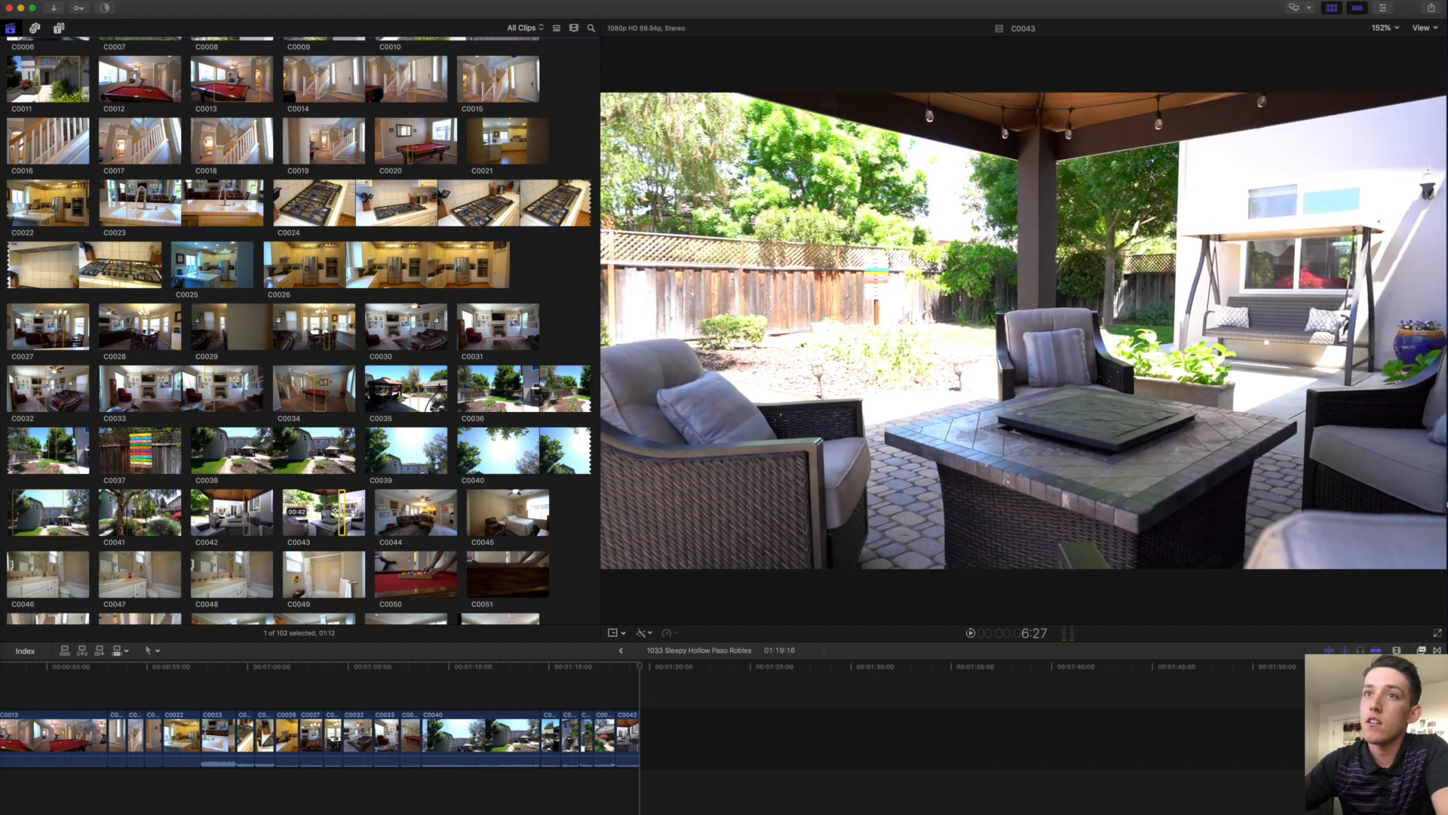
pyautogui.press('e')
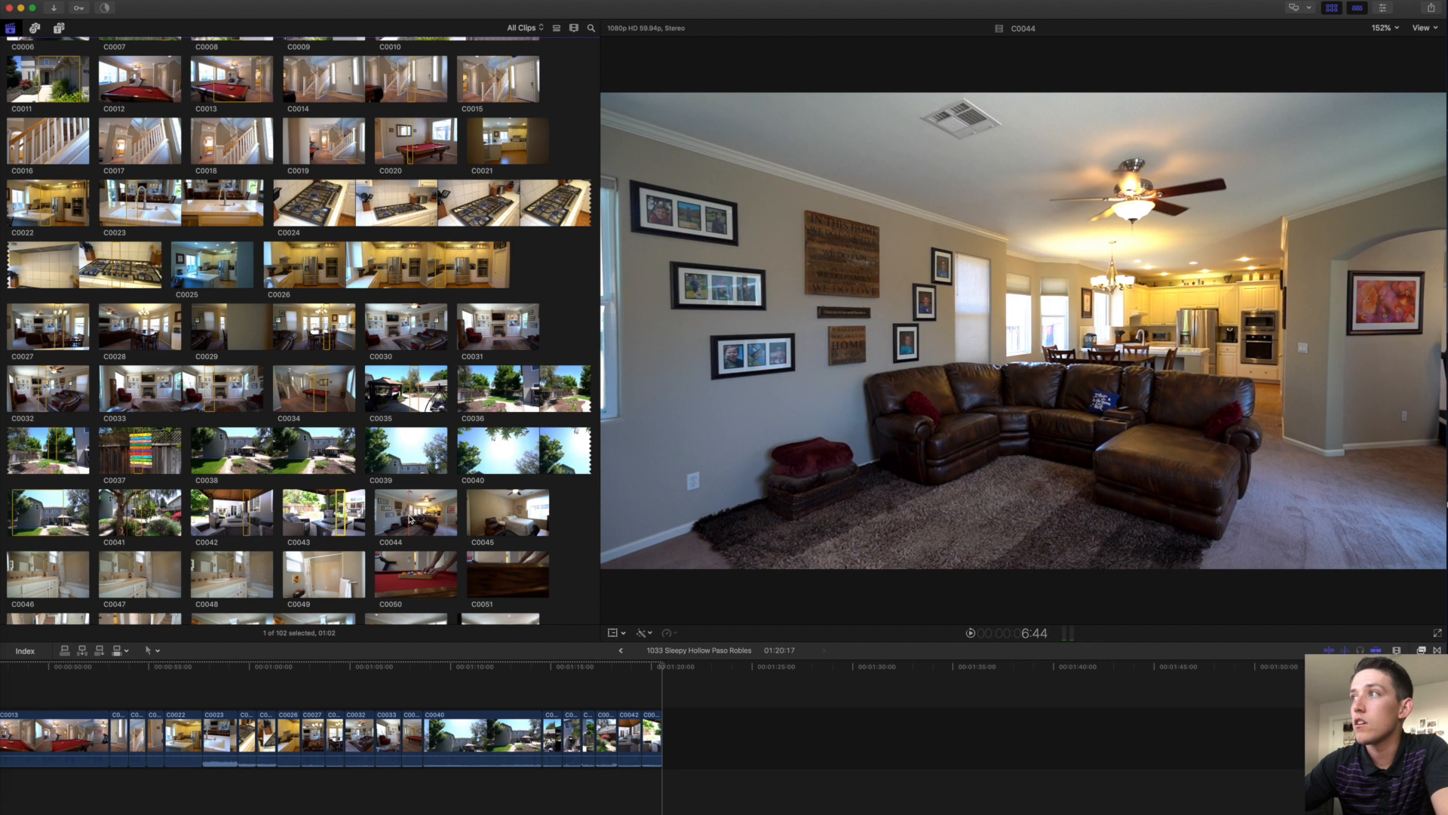
# Insert the C0044 family-room range at the playhead, then append bedroom clip C0045.
pyautogui.press('space')
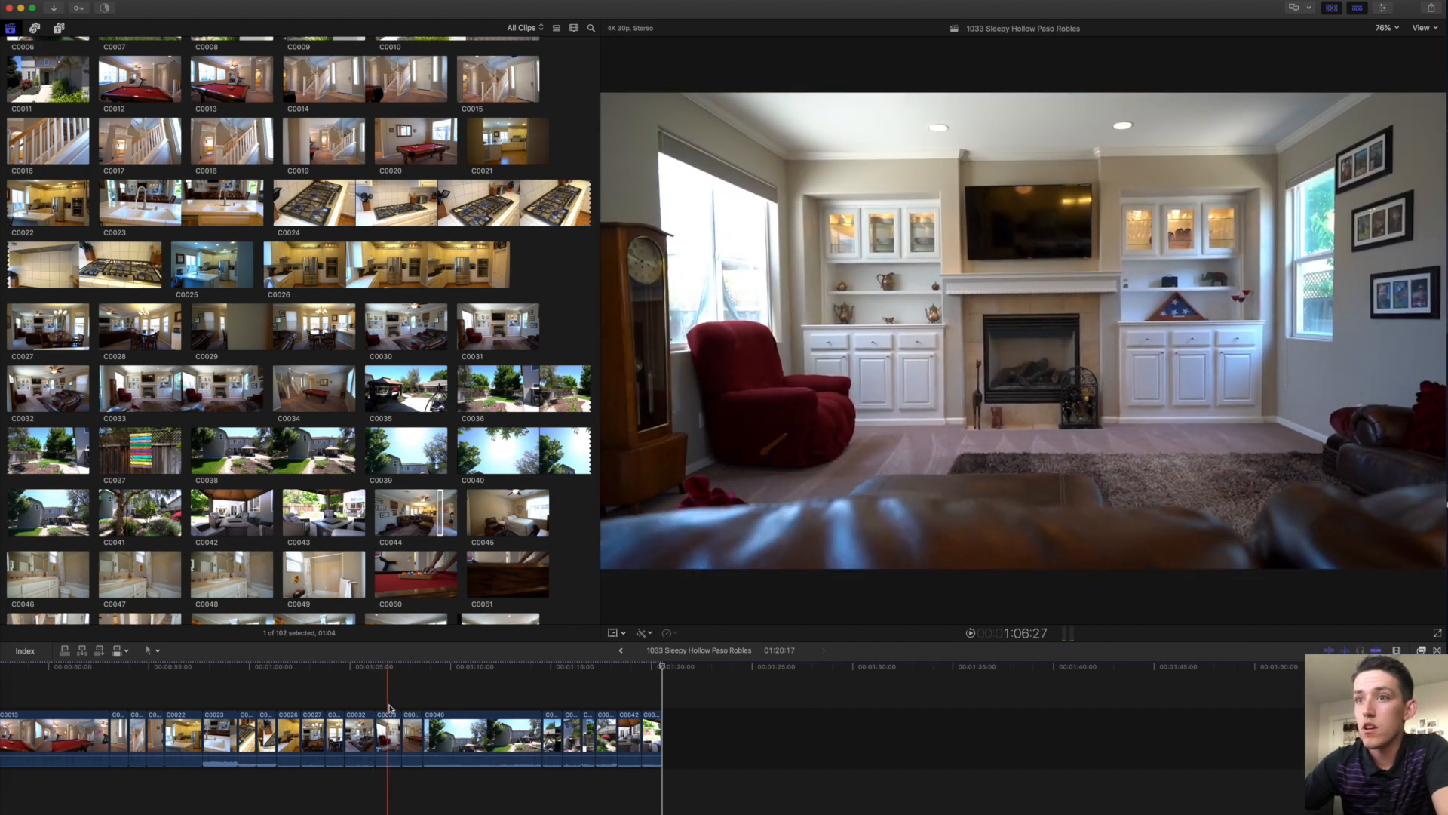
pyautogui.press('space')
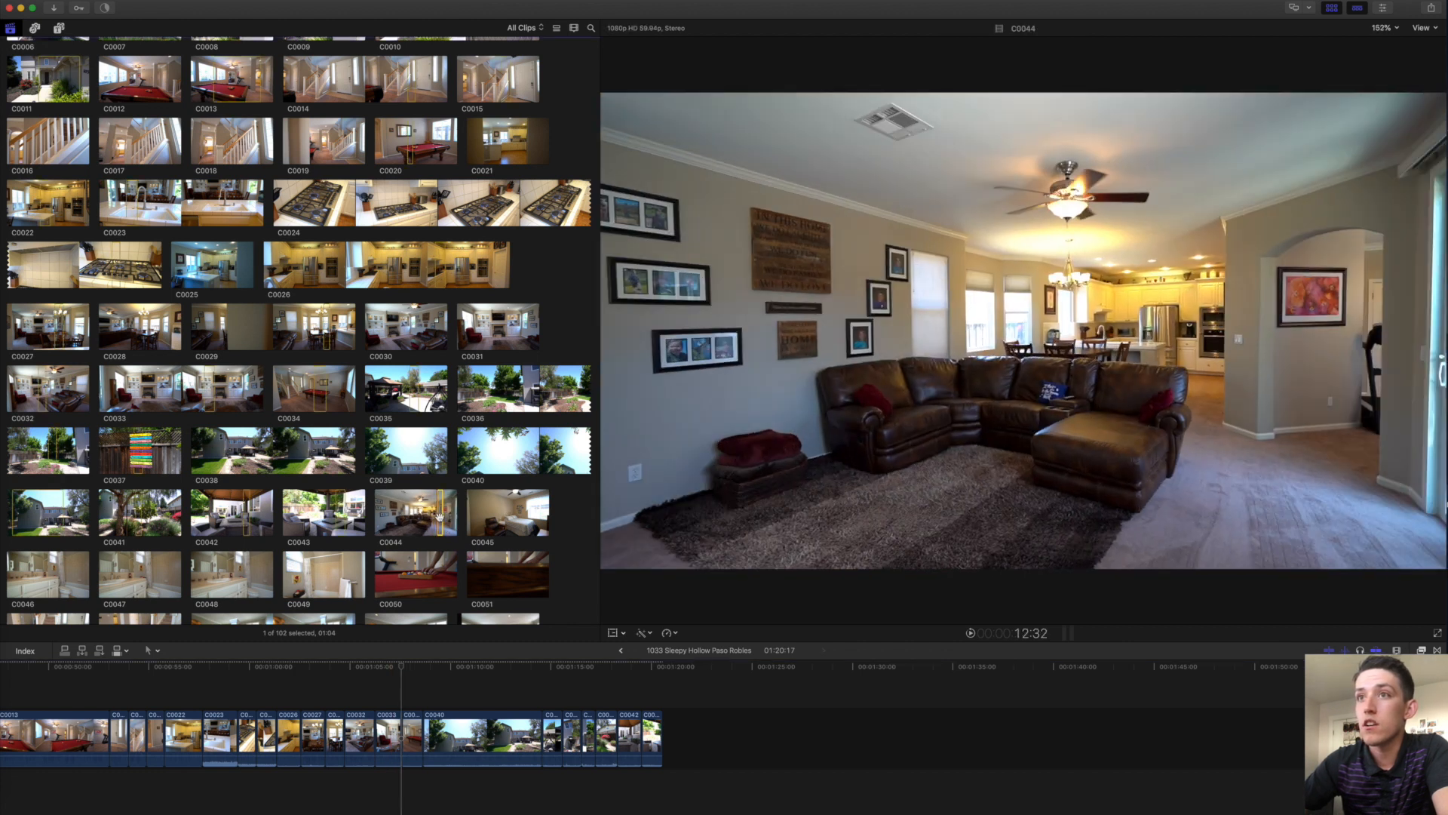
pyautogui.press('w')
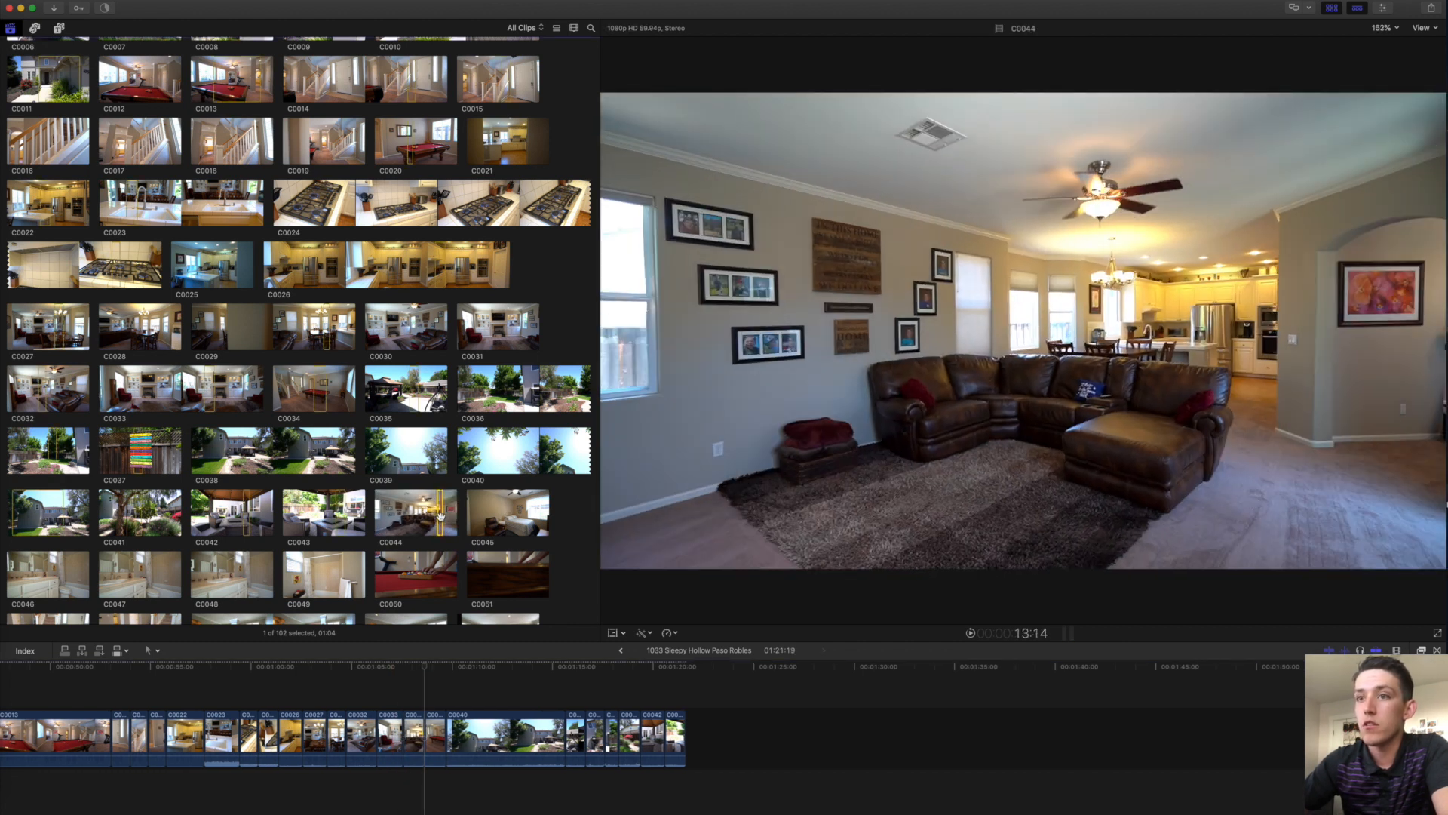
pyautogui.click(398, 699)
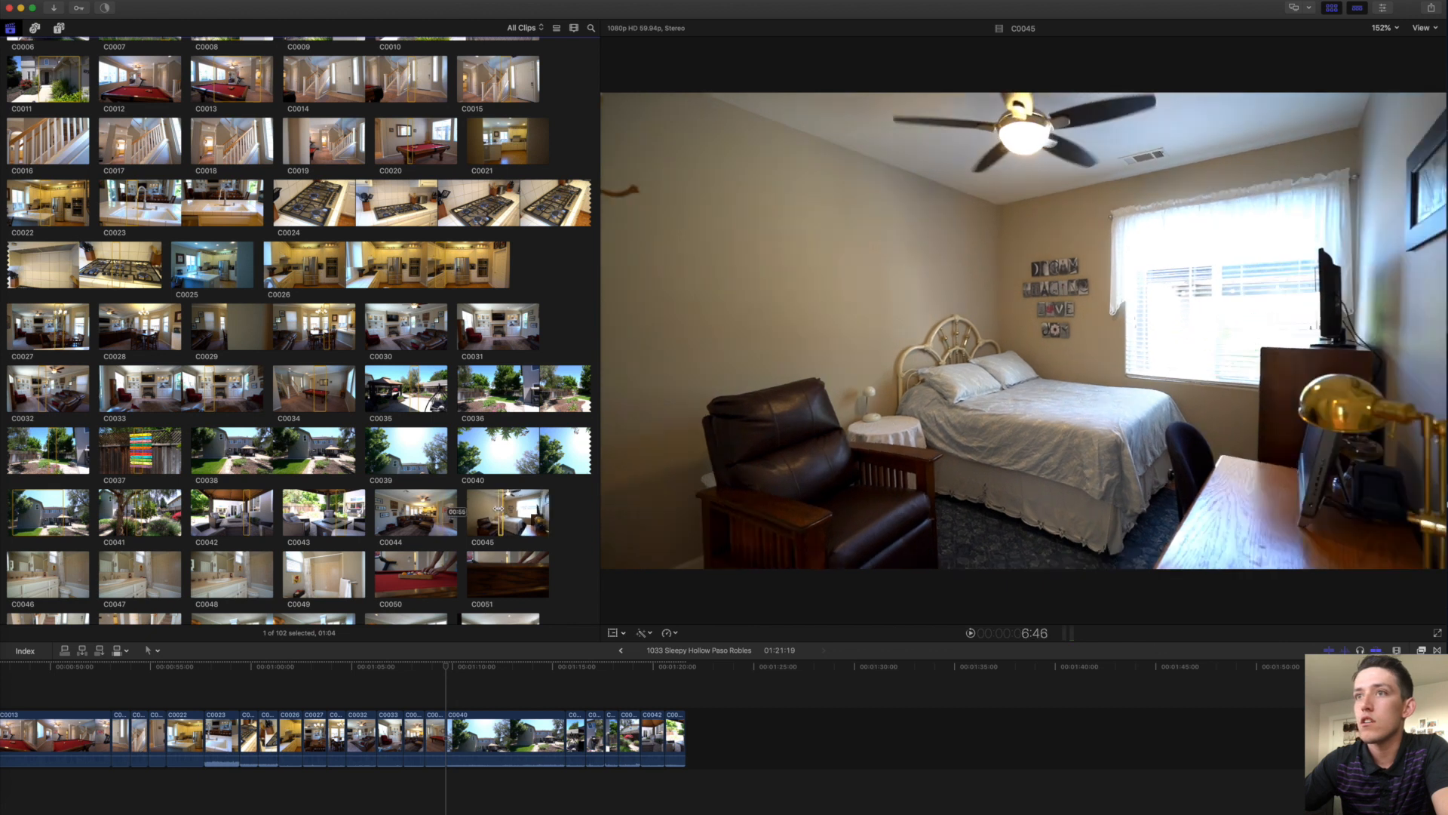
pyautogui.press('e')
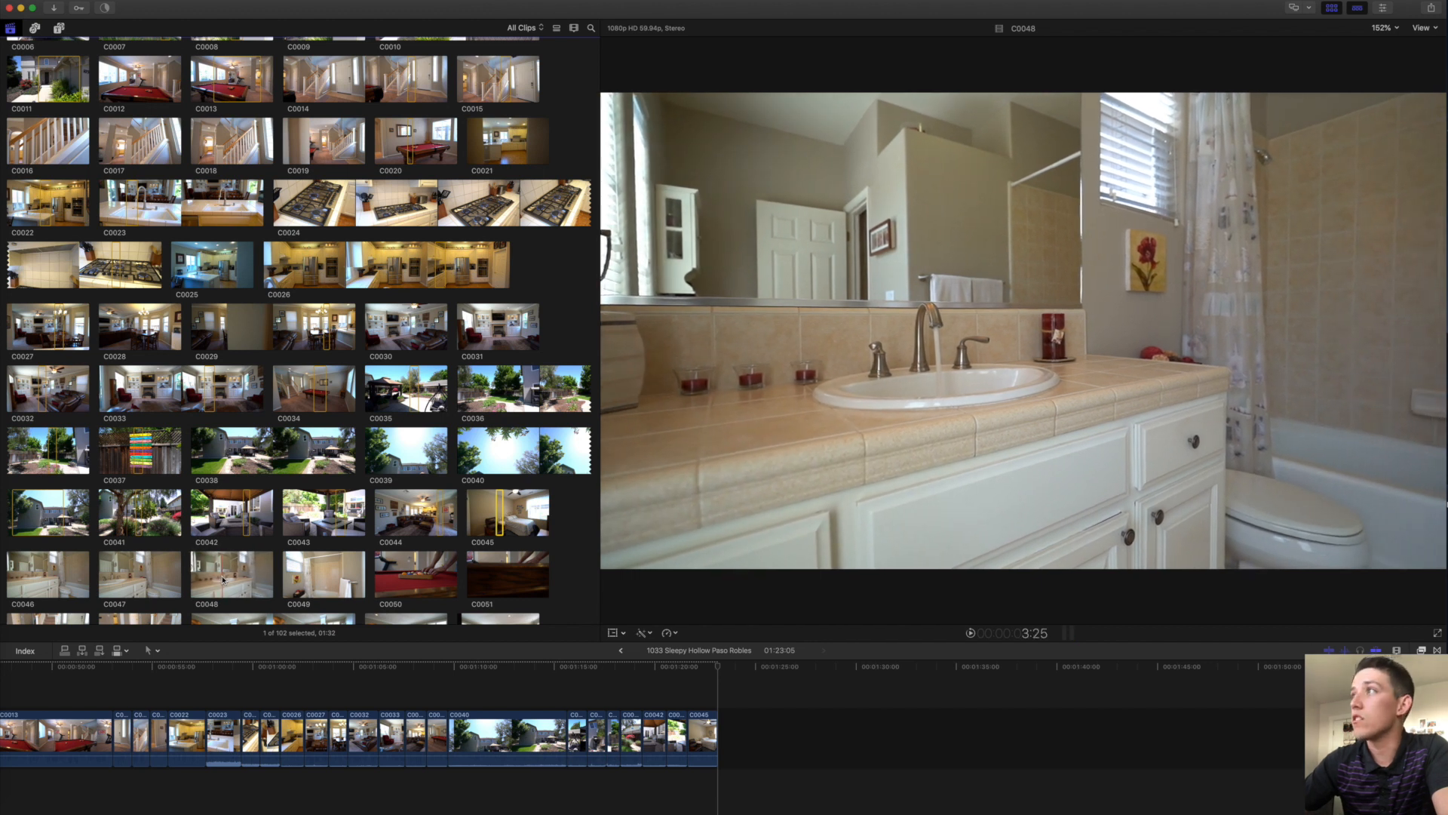
# Append a range of bathroom clip C0048 and trim its start later.
pyautogui.moveTo(225, 577); pyautogui.dragTo(245, 575)
pyautogui.press('e')
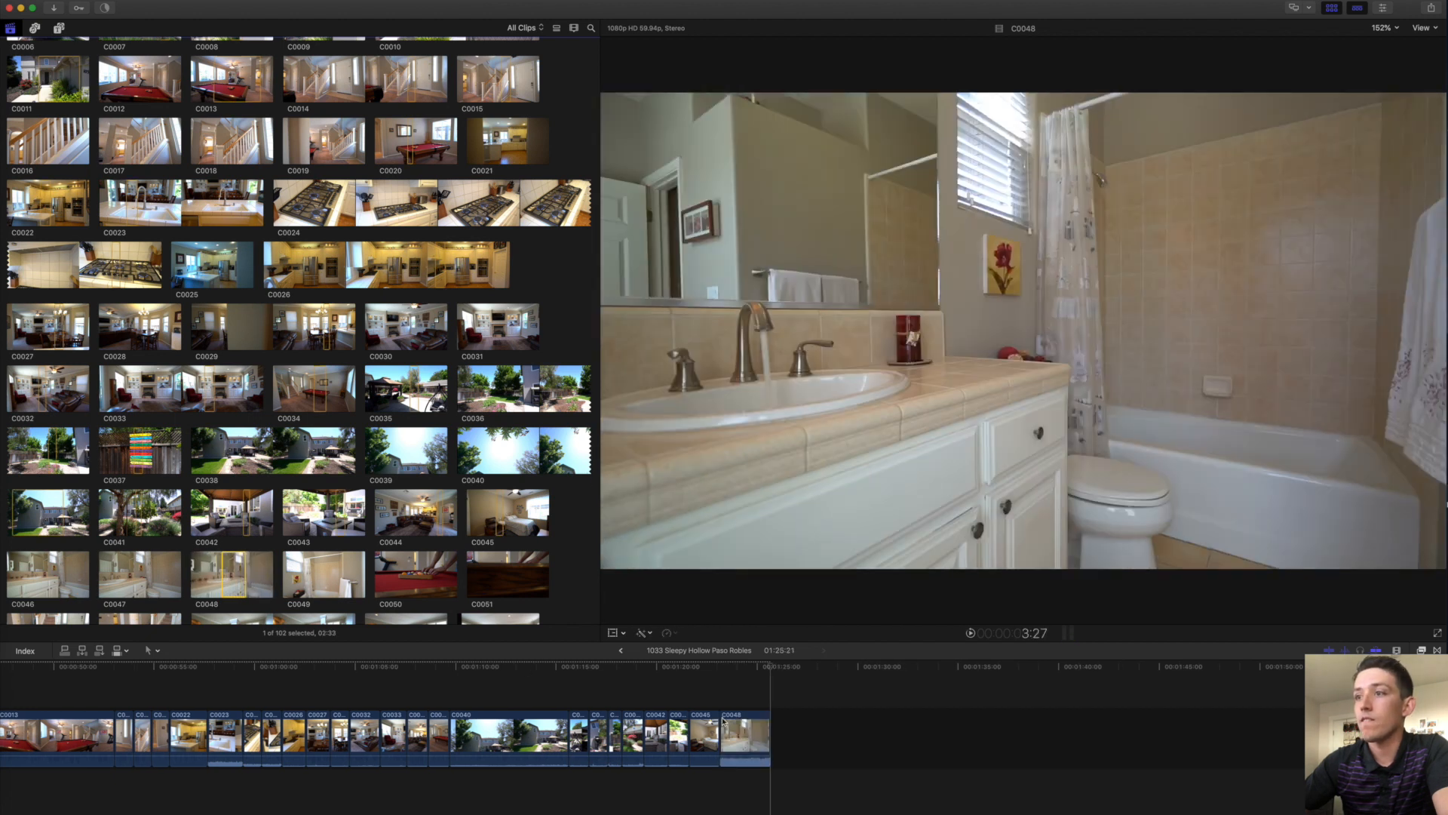
pyautogui.moveTo(722, 720); pyautogui.dragTo(741, 720)
pyautogui.click(750, 700)
pyautogui.press('Down')
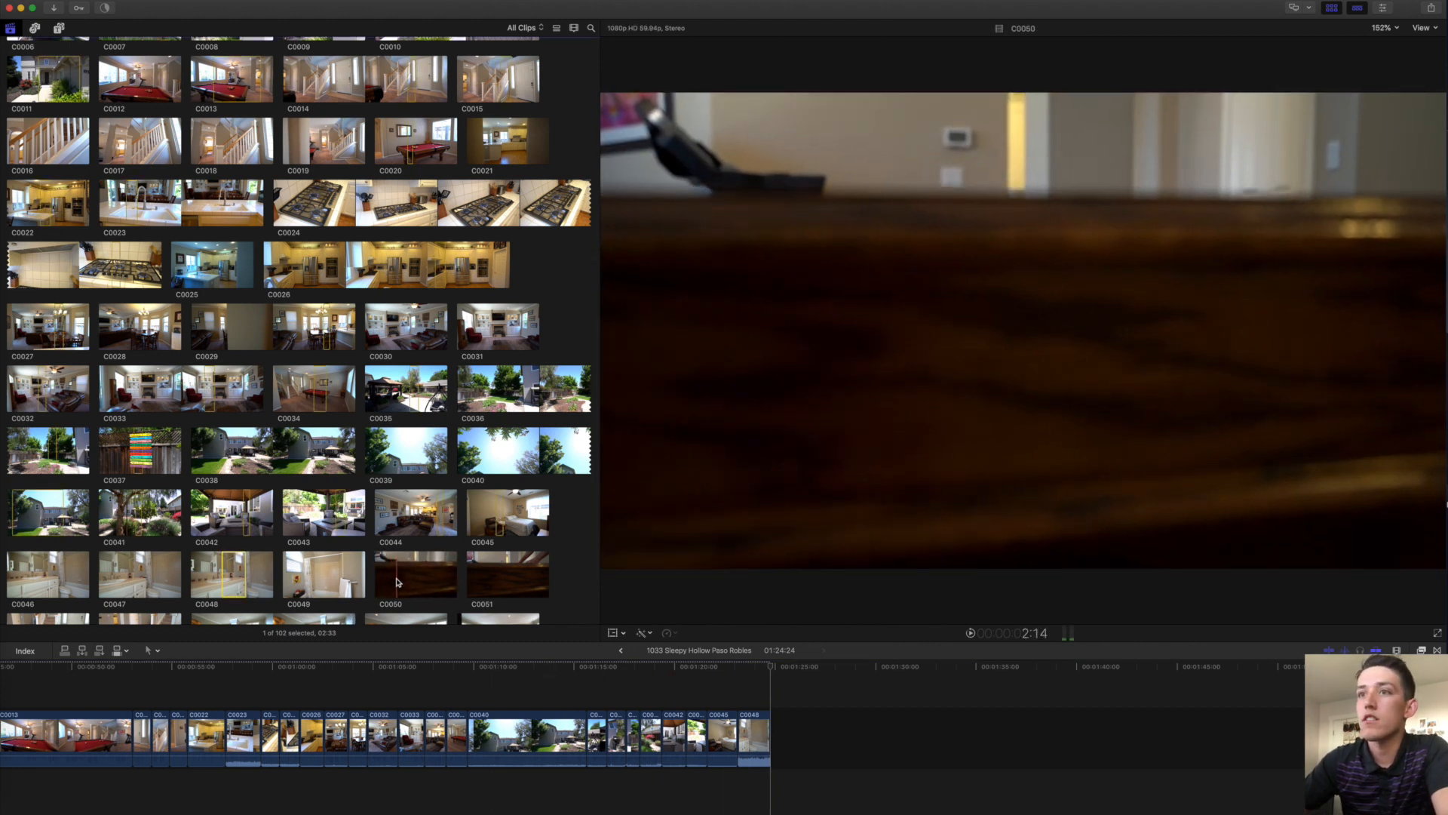
# Append the C0051 ball-racking range and pool-table clip C0053 to the project.
pyautogui.scroll(-4, 451, 573)
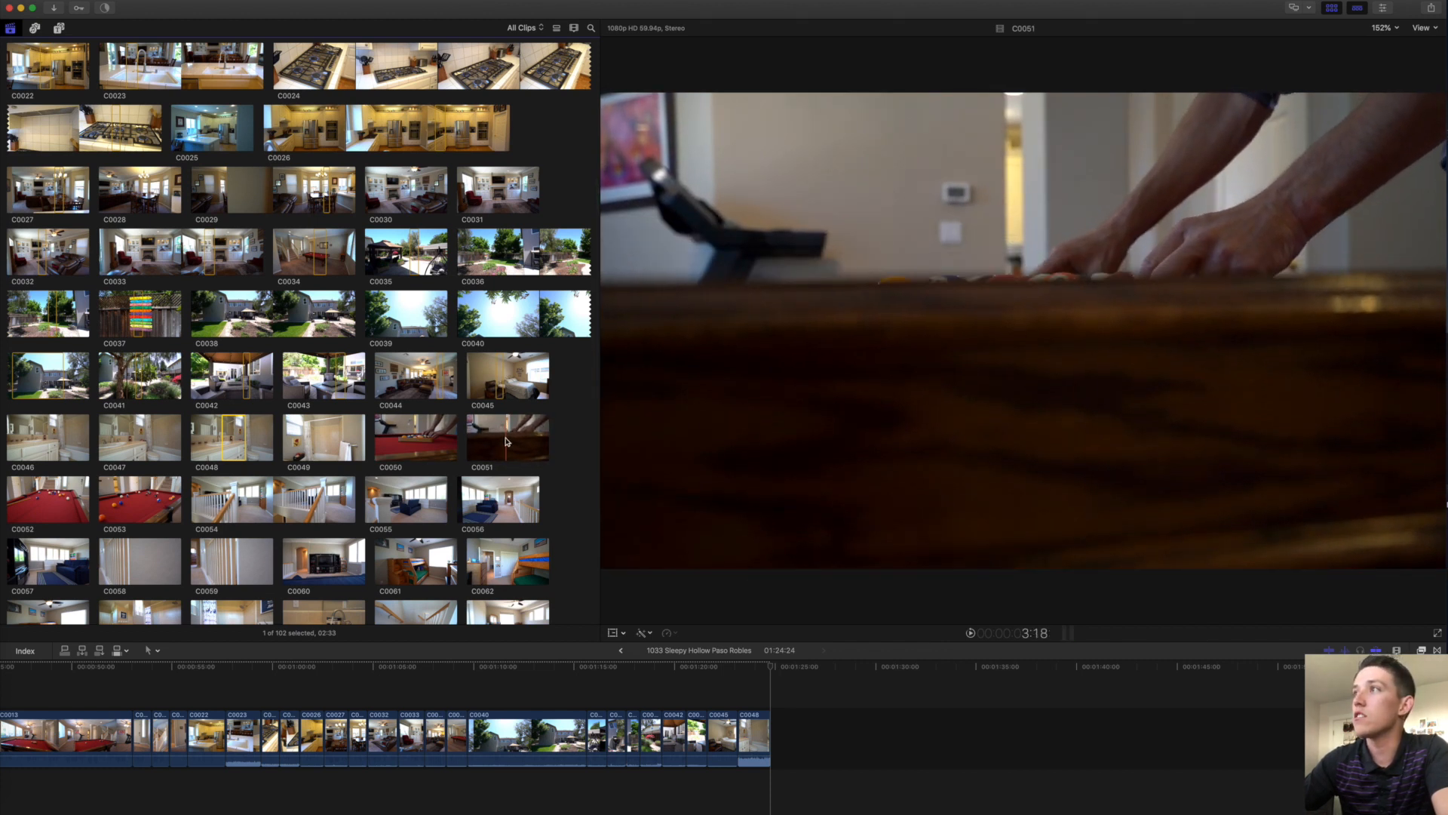
pyautogui.moveTo(507, 442); pyautogui.dragTo(516, 437)
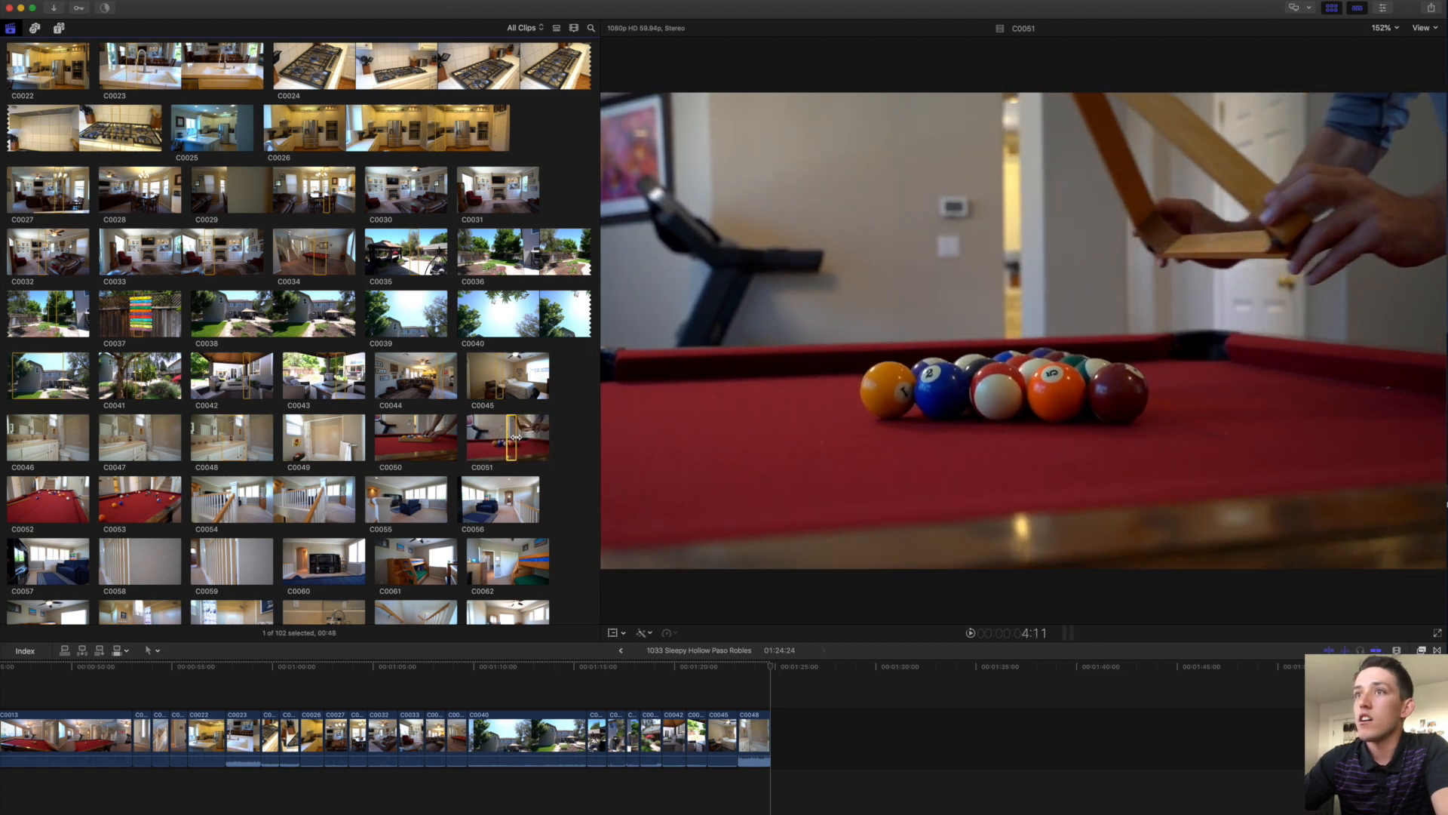
pyautogui.press('e')
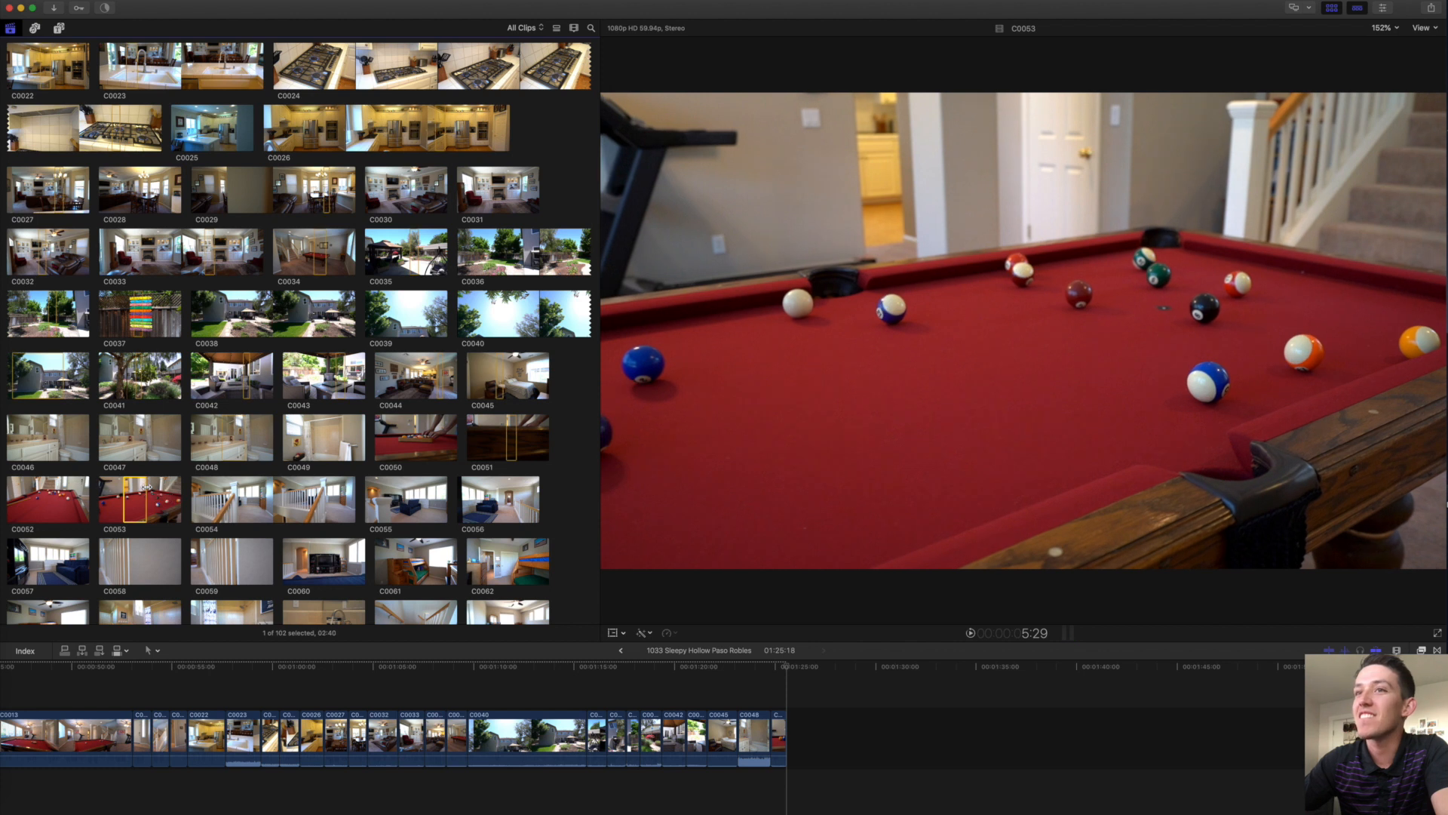
pyautogui.press('e')
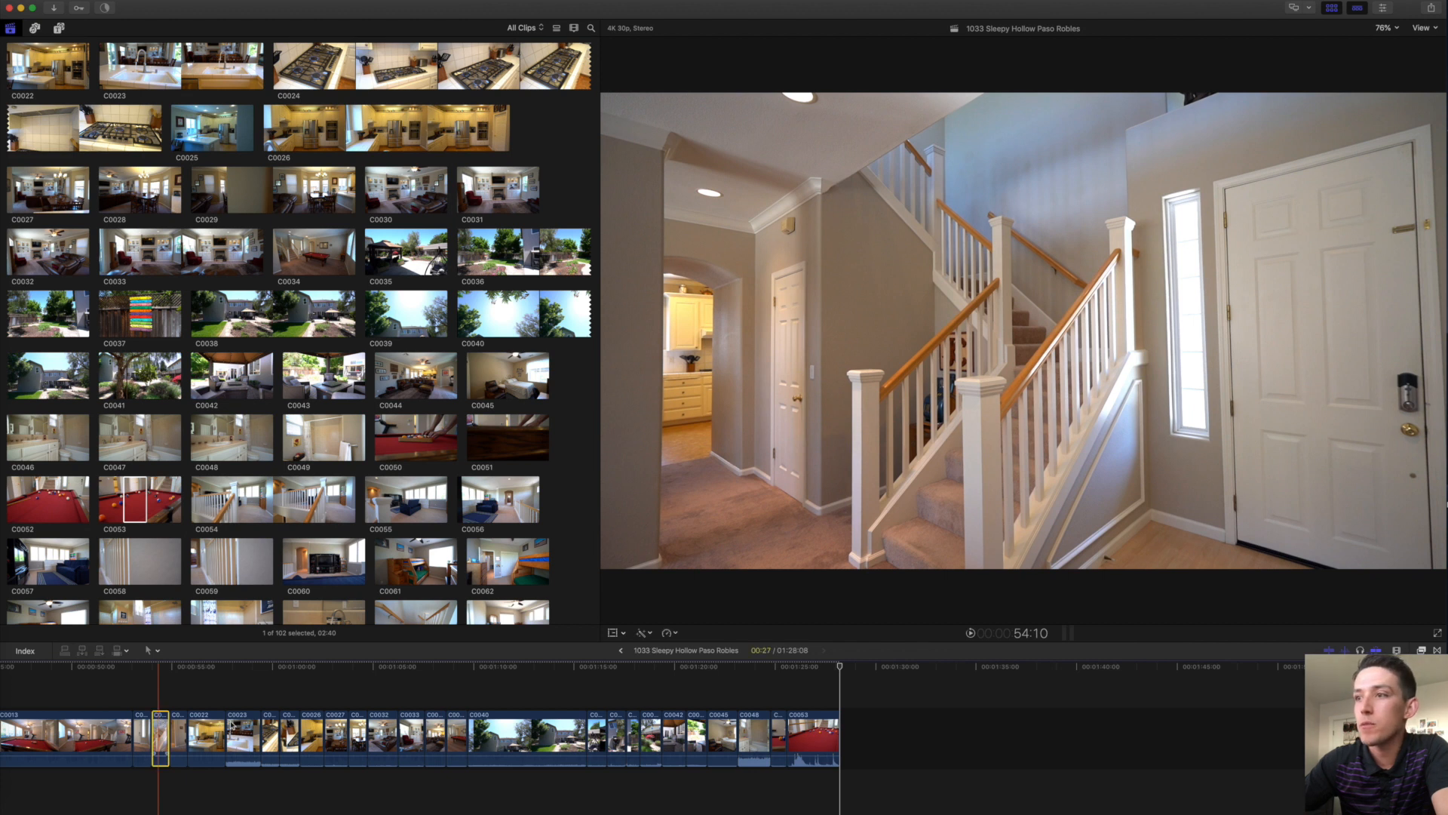
# Move the staircase clip to the project's end and append the C0054 loft clip.
pyautogui.moveTo(231, 726); pyautogui.dragTo(867, 740)
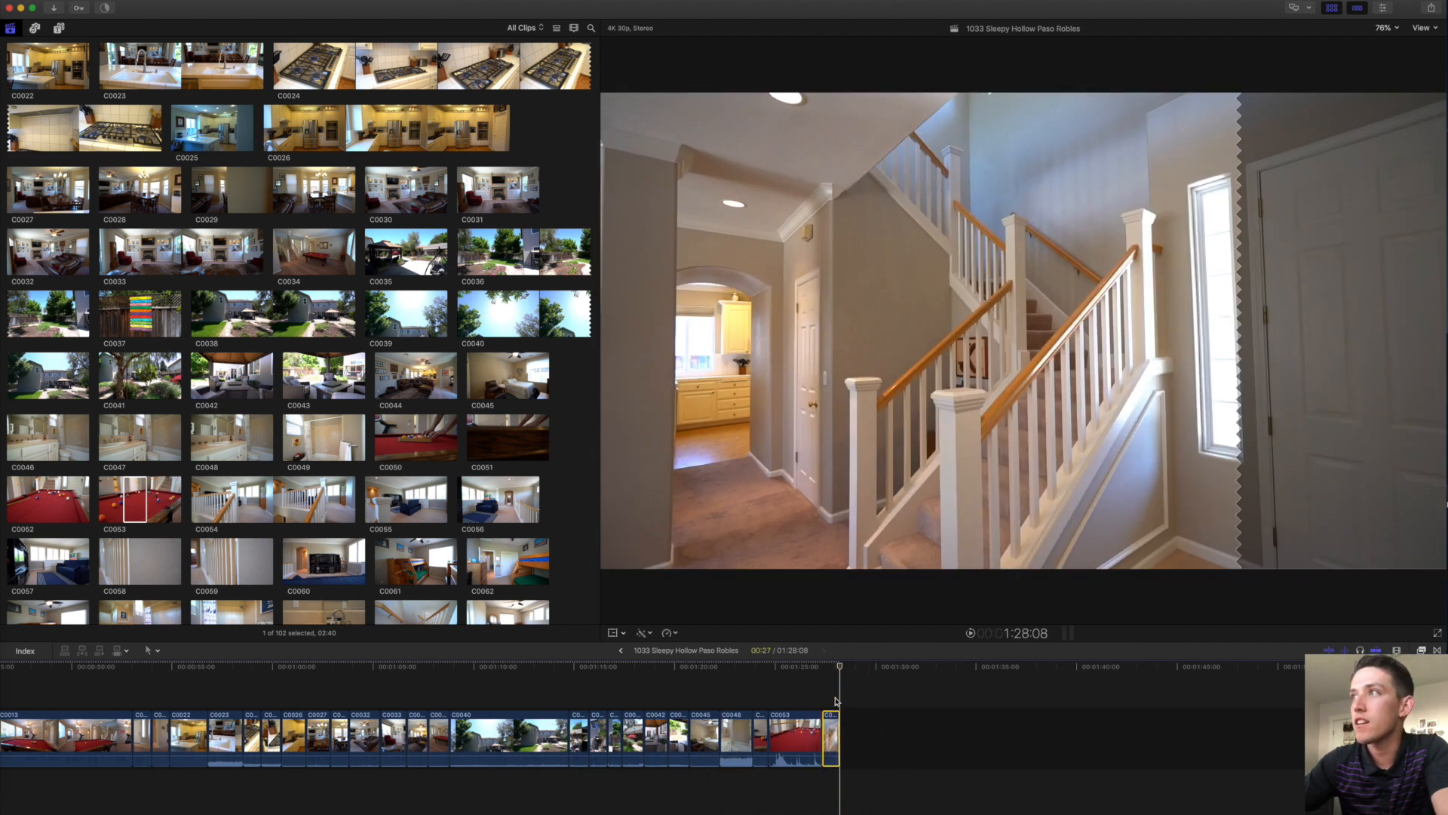
pyautogui.click(833, 700)
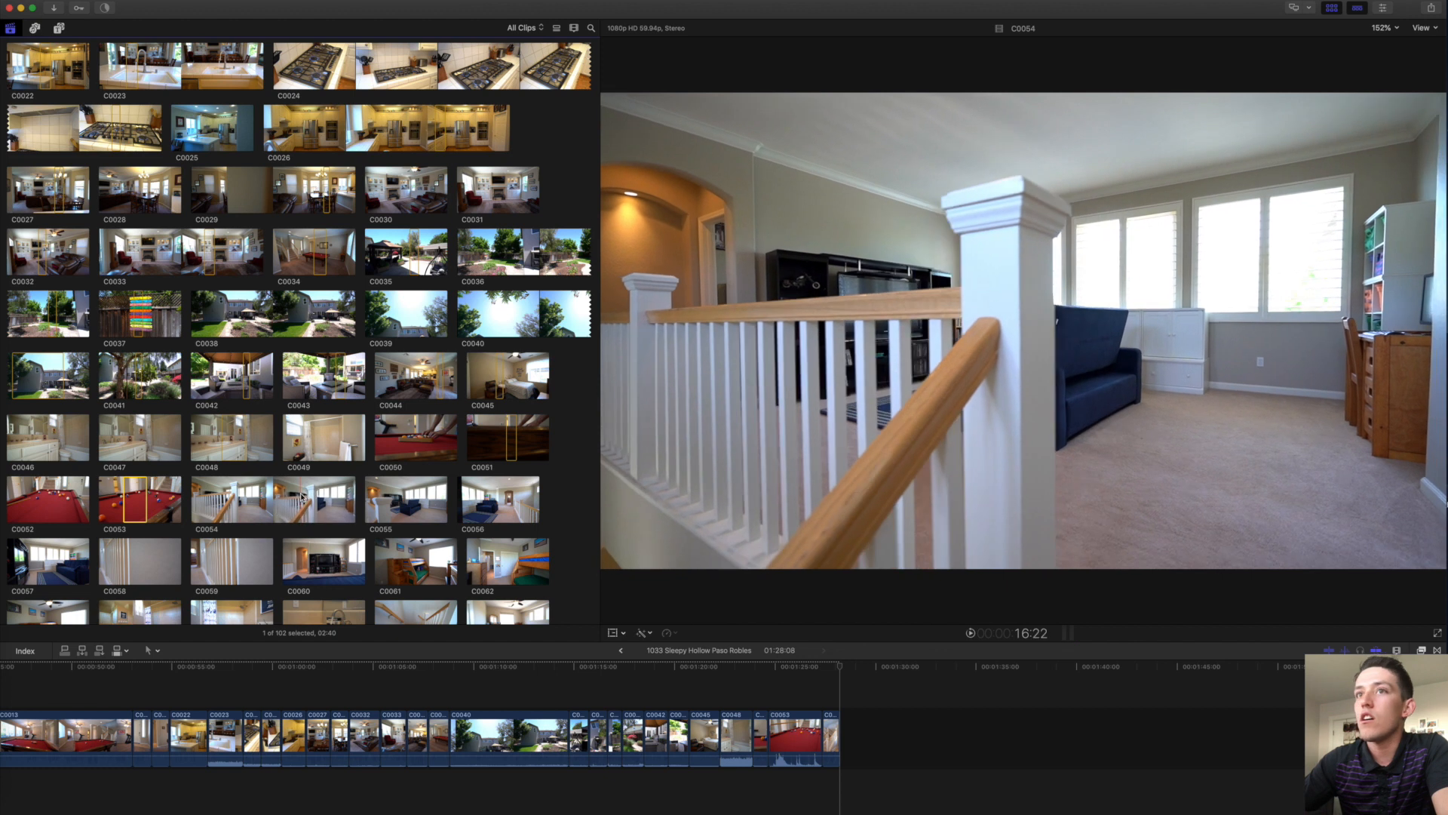
pyautogui.click(289, 499)
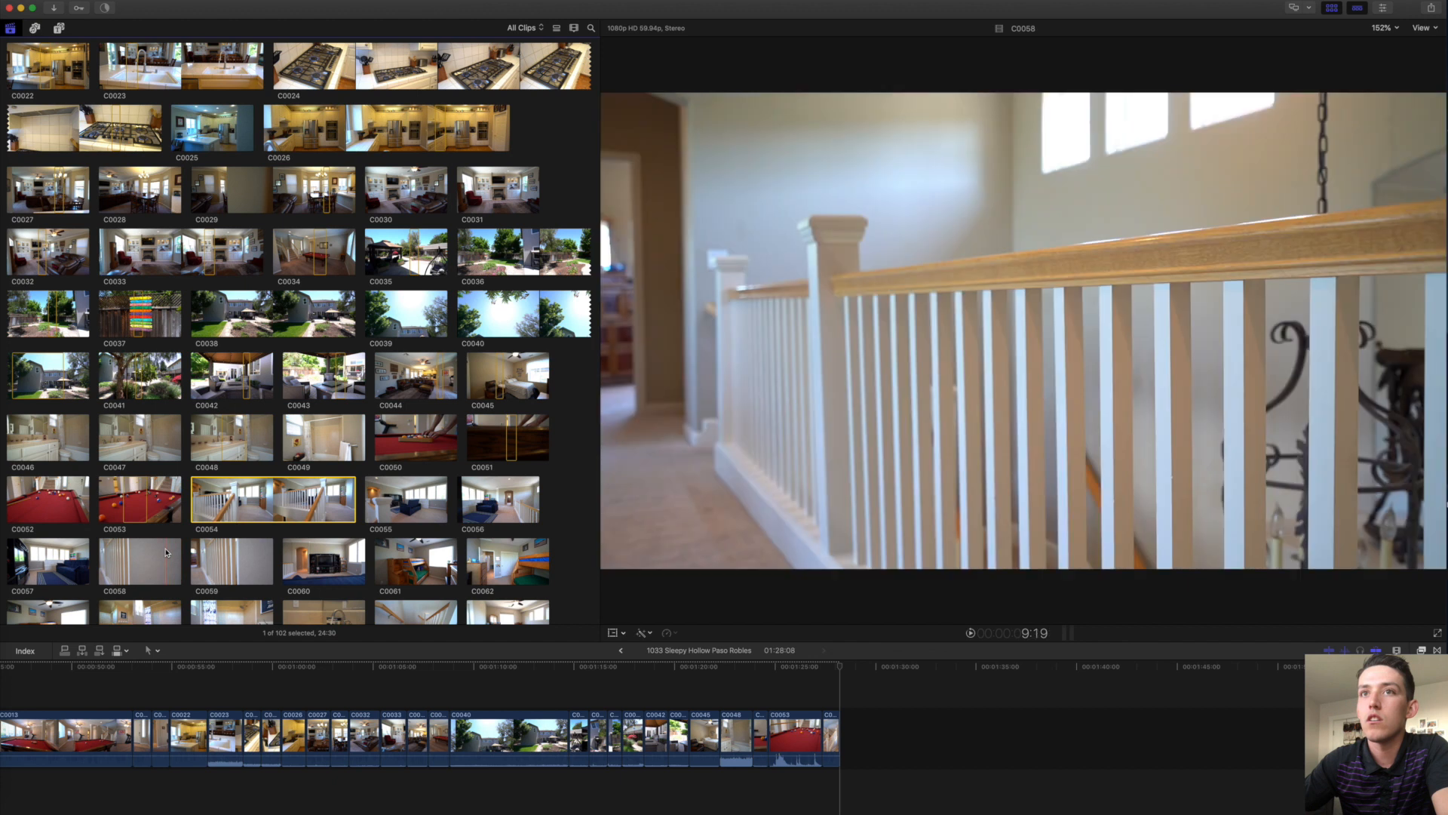
pyautogui.click(166, 561)
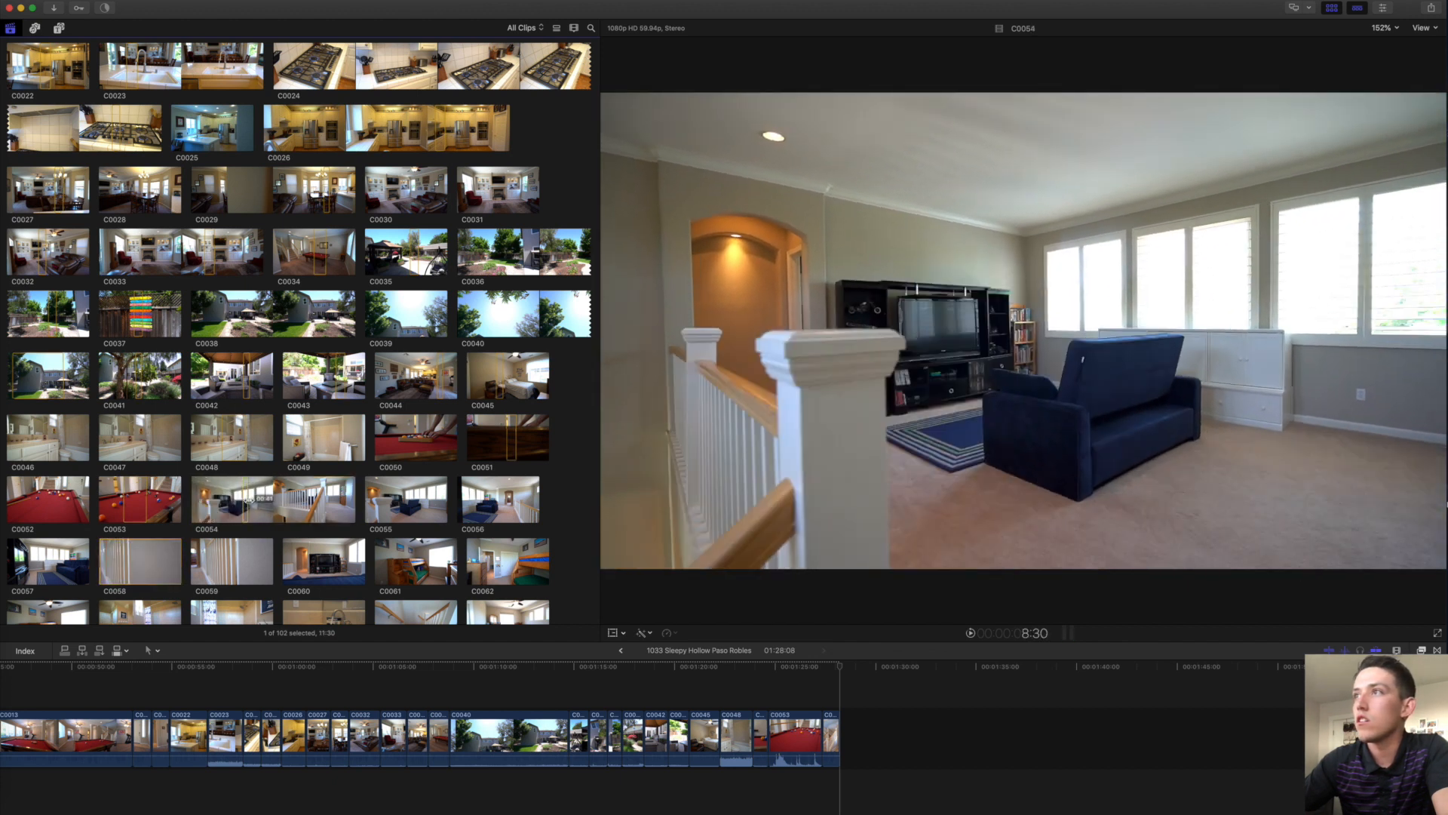
pyautogui.press('e')
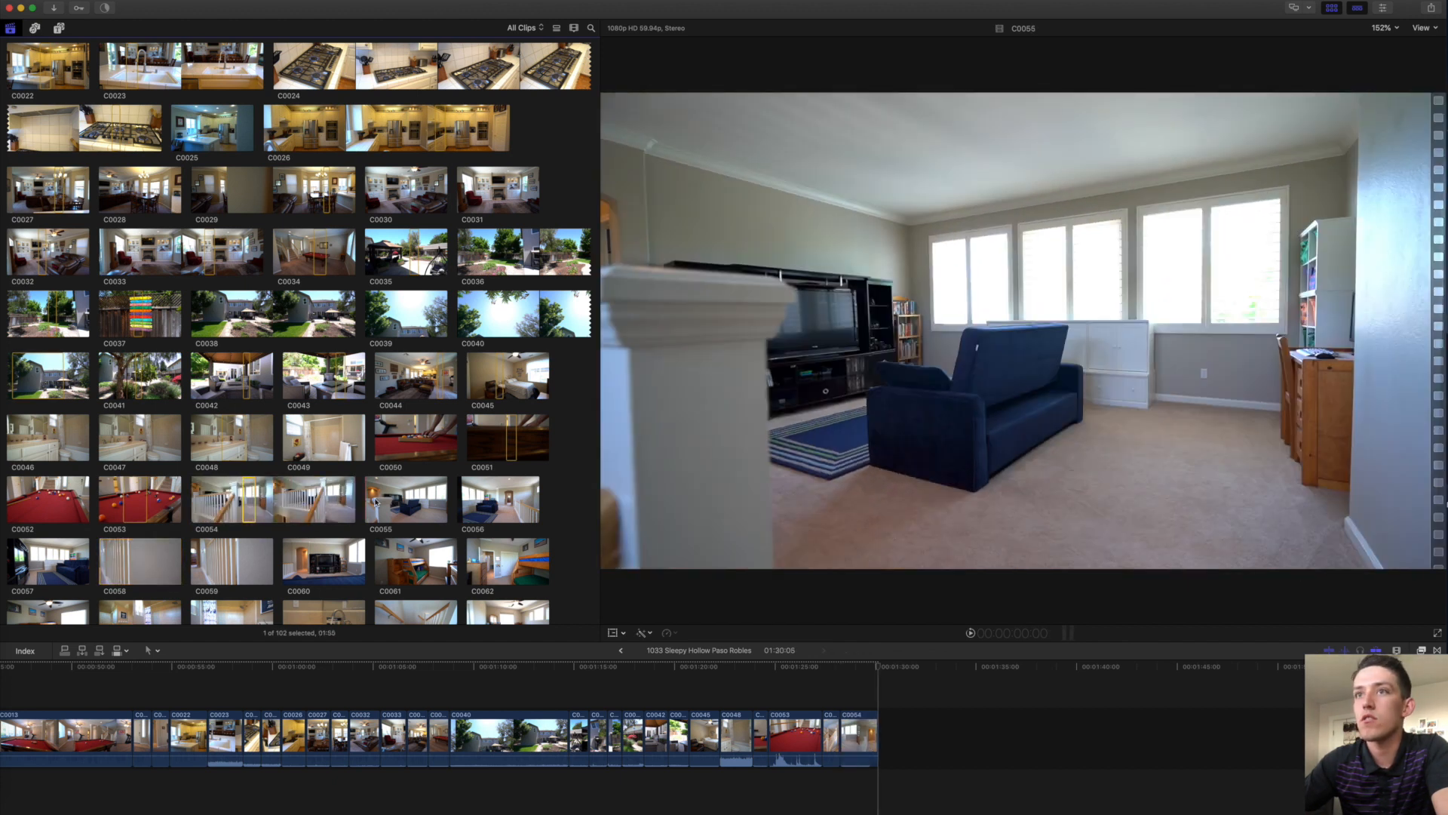
# Review C0055 and append a marked range of it to the timeline end.
pyautogui.press('space')
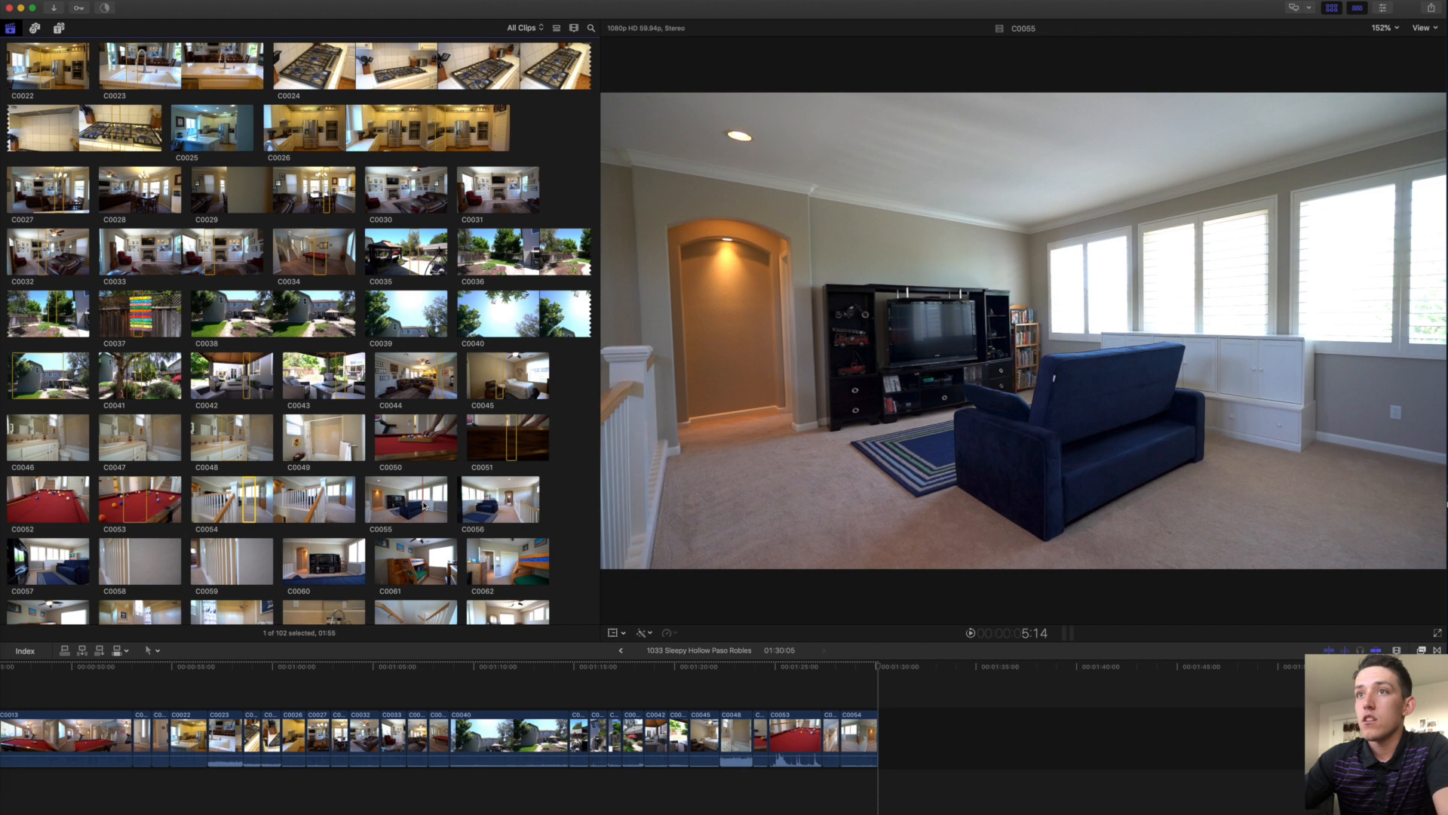
pyautogui.moveTo(423, 505); pyautogui.dragTo(403, 501)
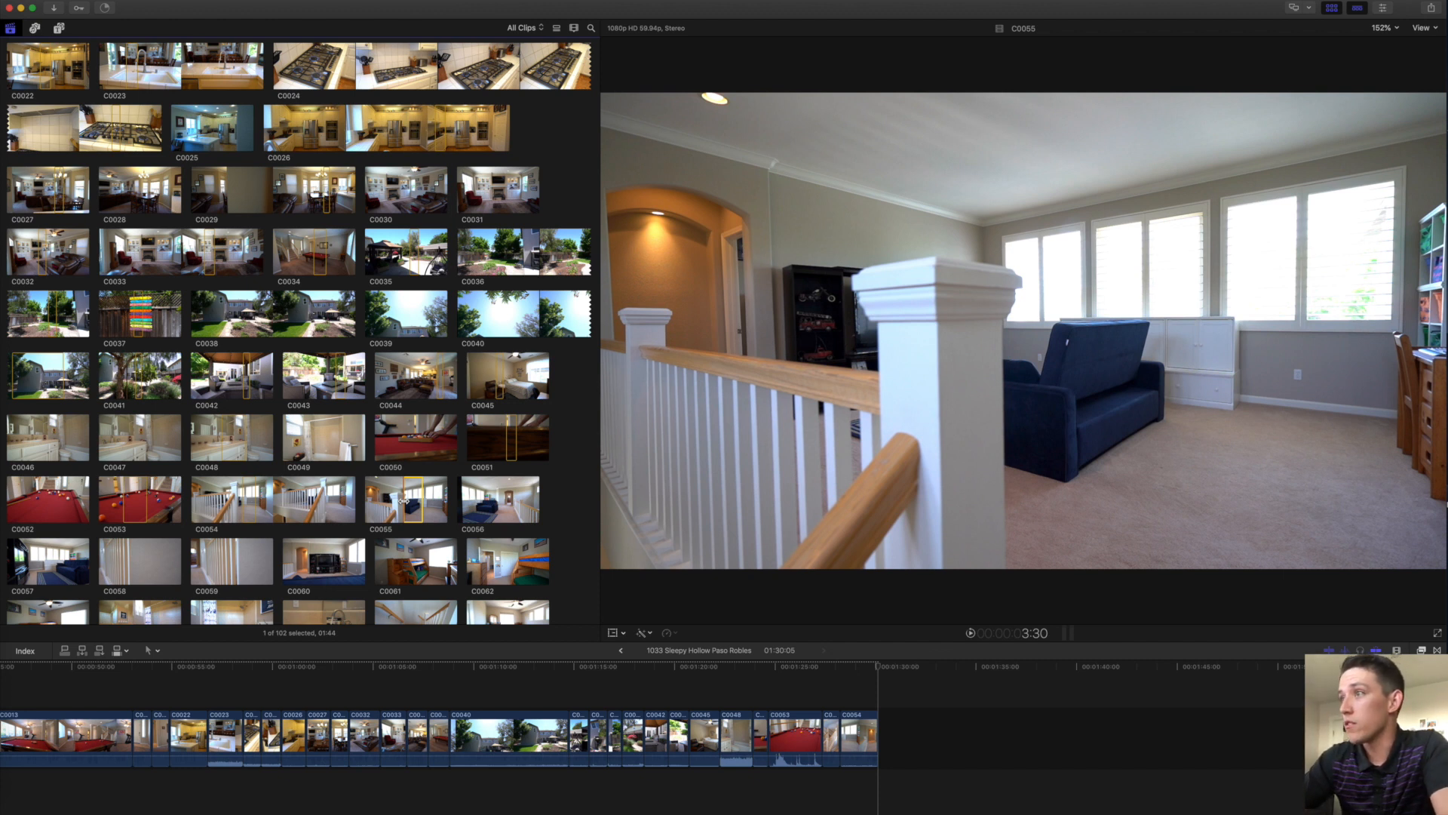
pyautogui.press('e')
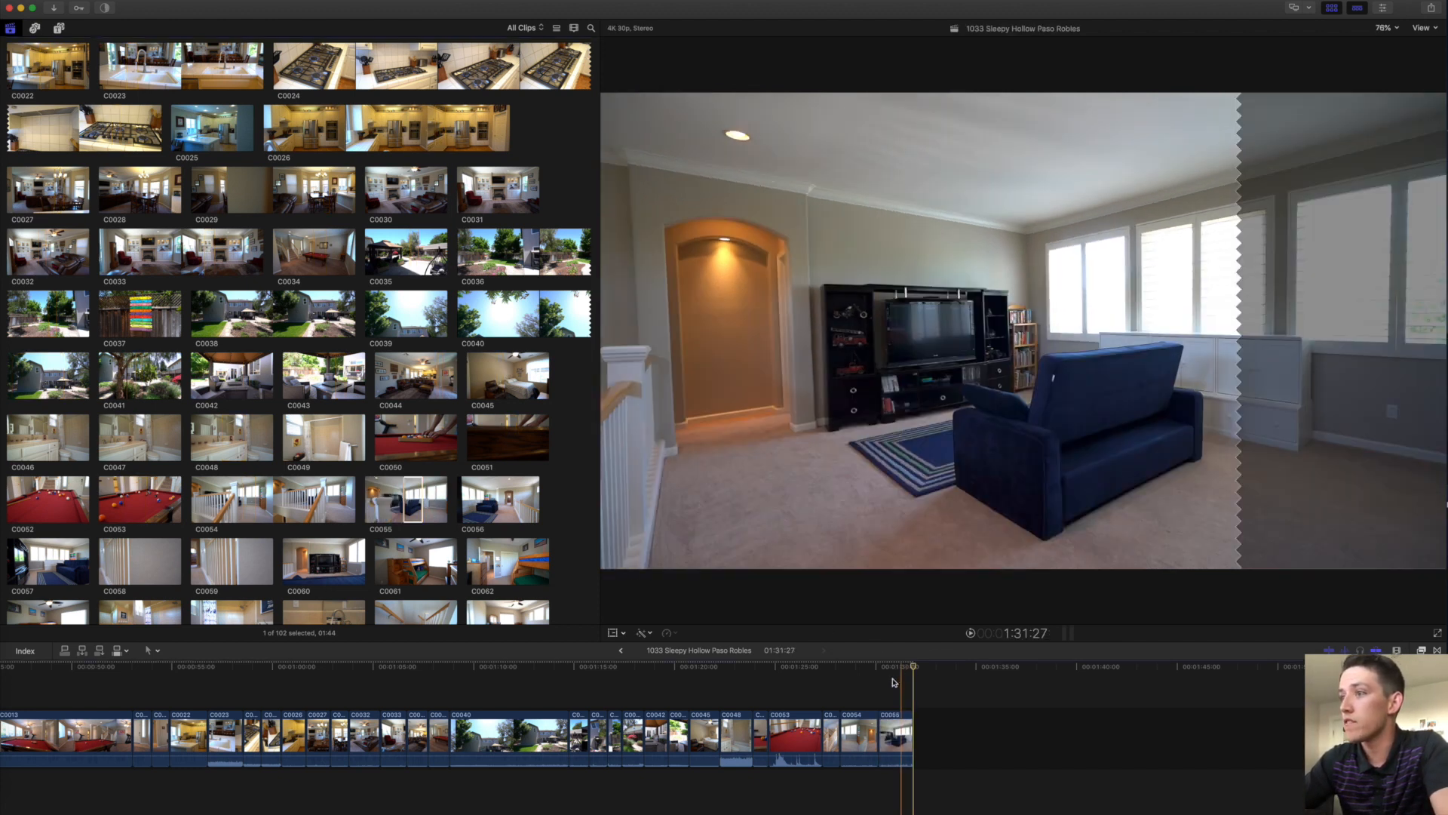
# Delete C0054 from the timeline and append the C0056 loft sofa range.
pyautogui.click(859, 737)
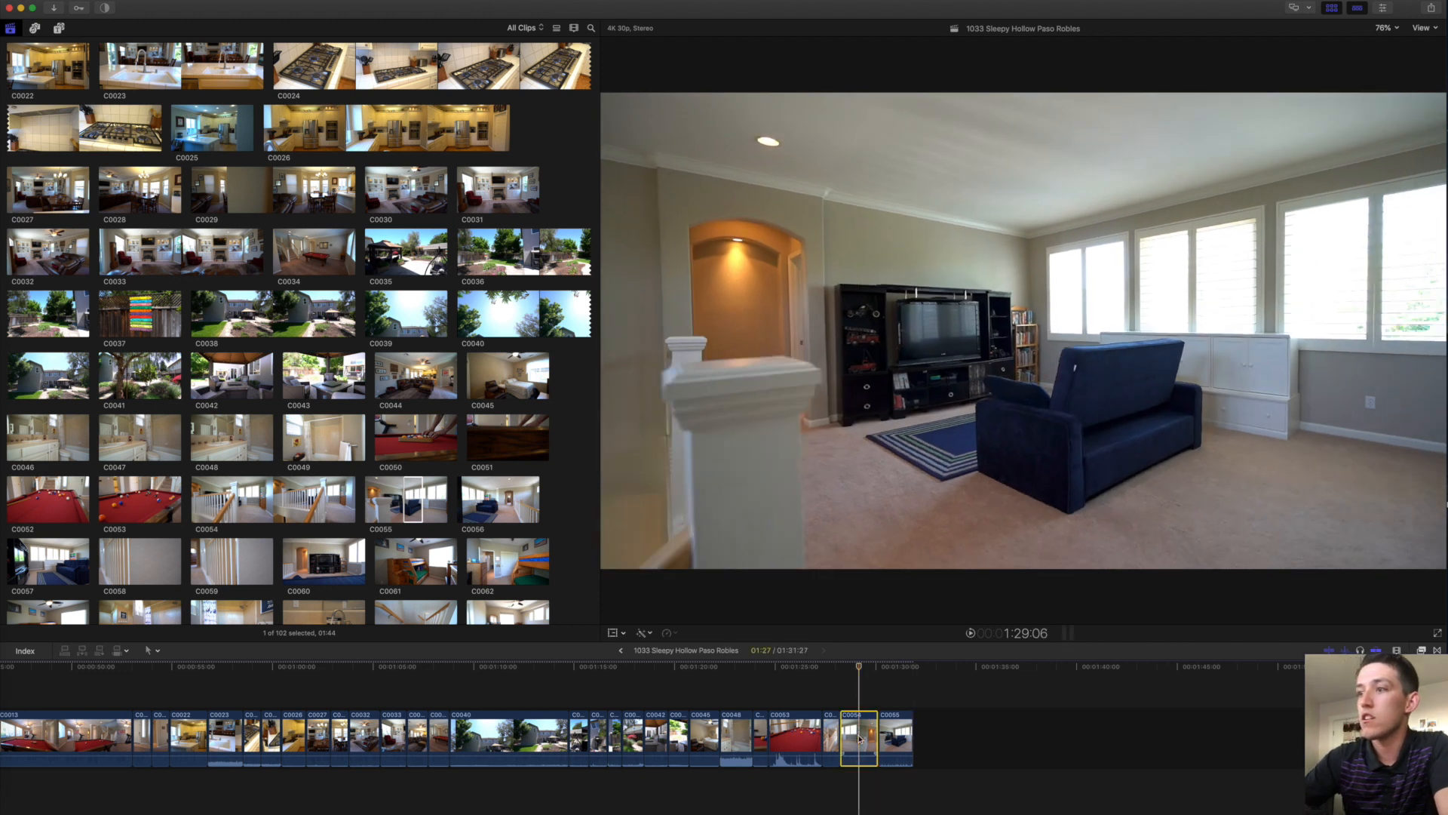
pyautogui.press('Delete')
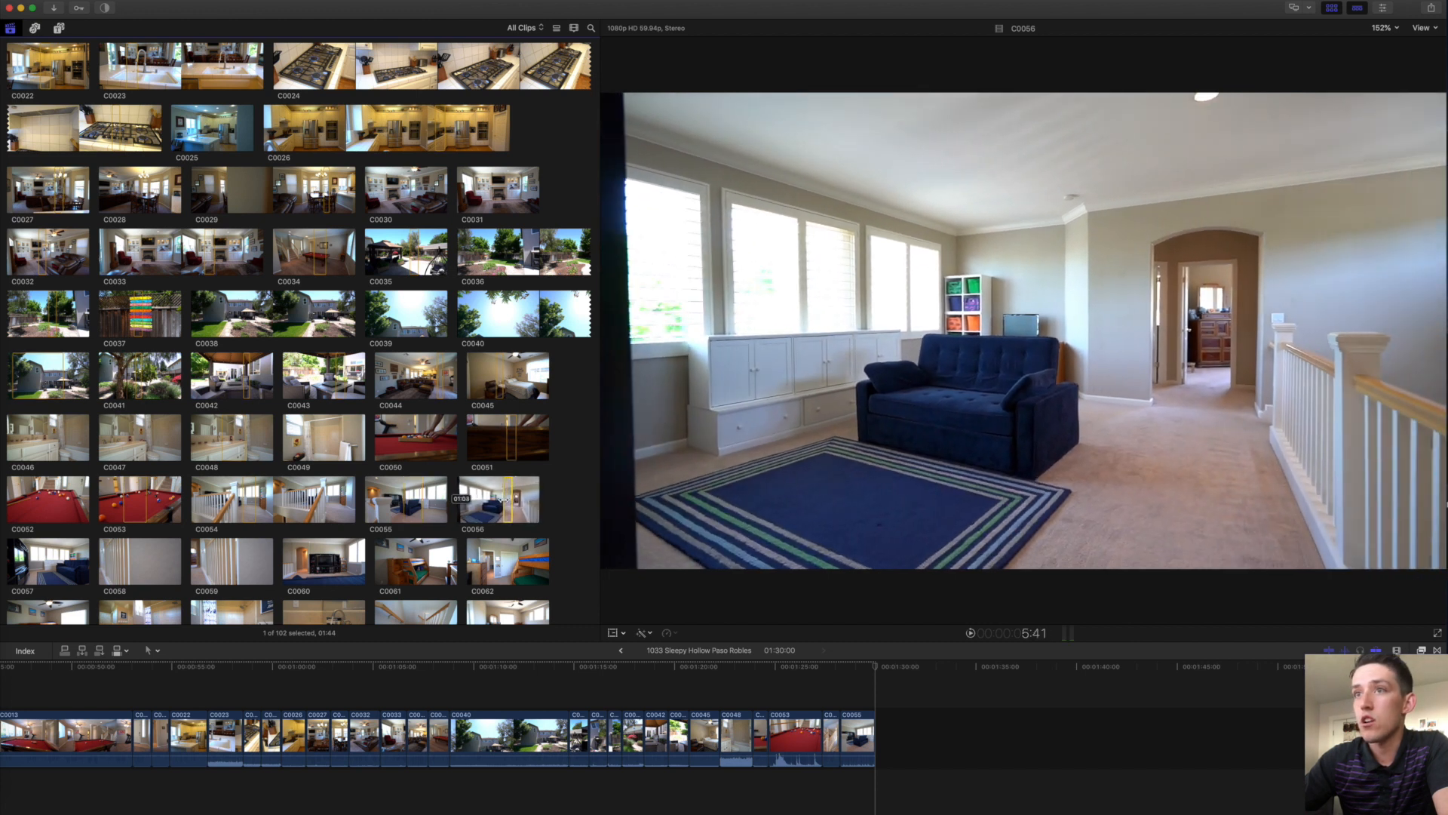
pyautogui.press('e')
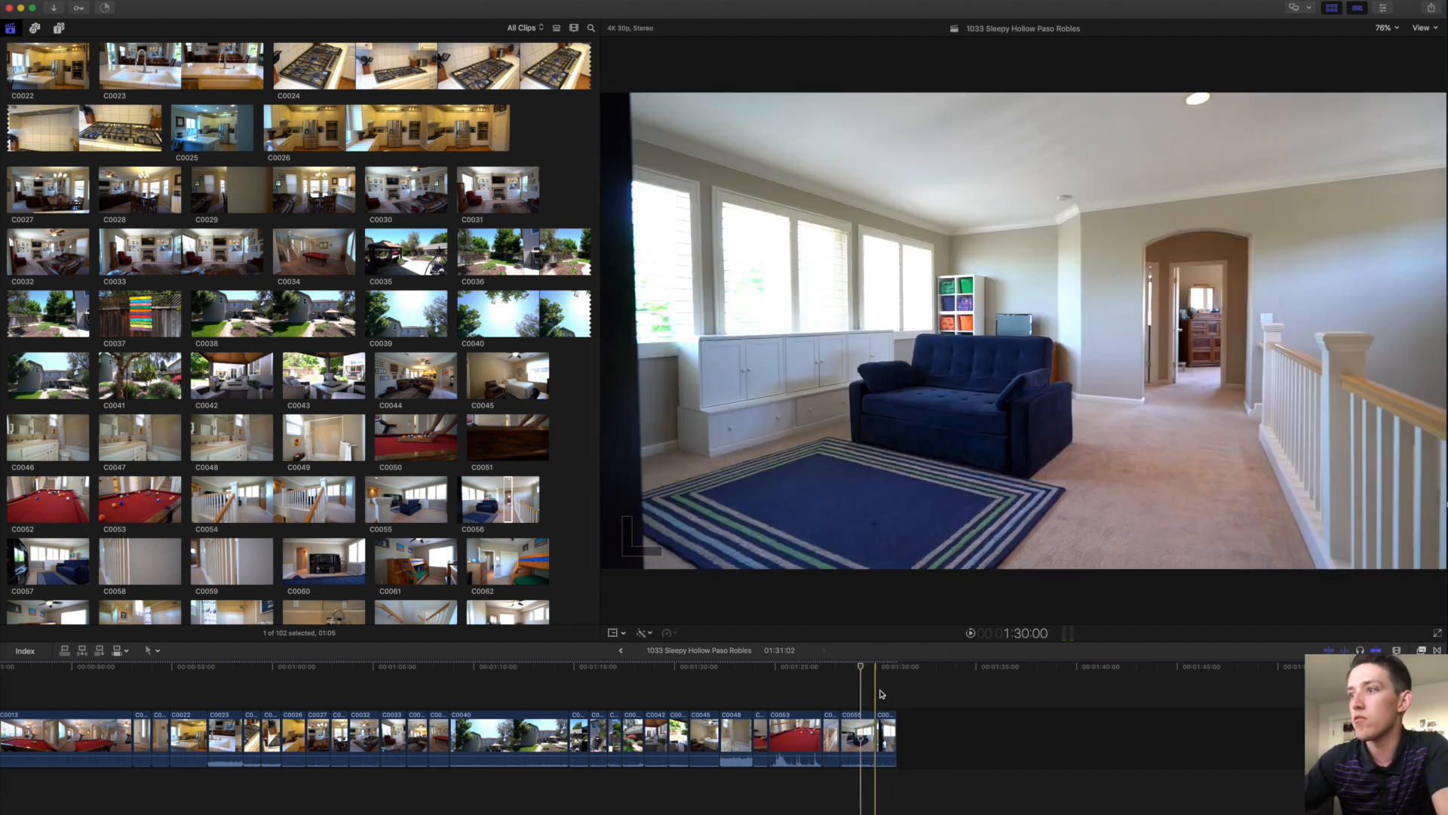
pyautogui.press('Down')
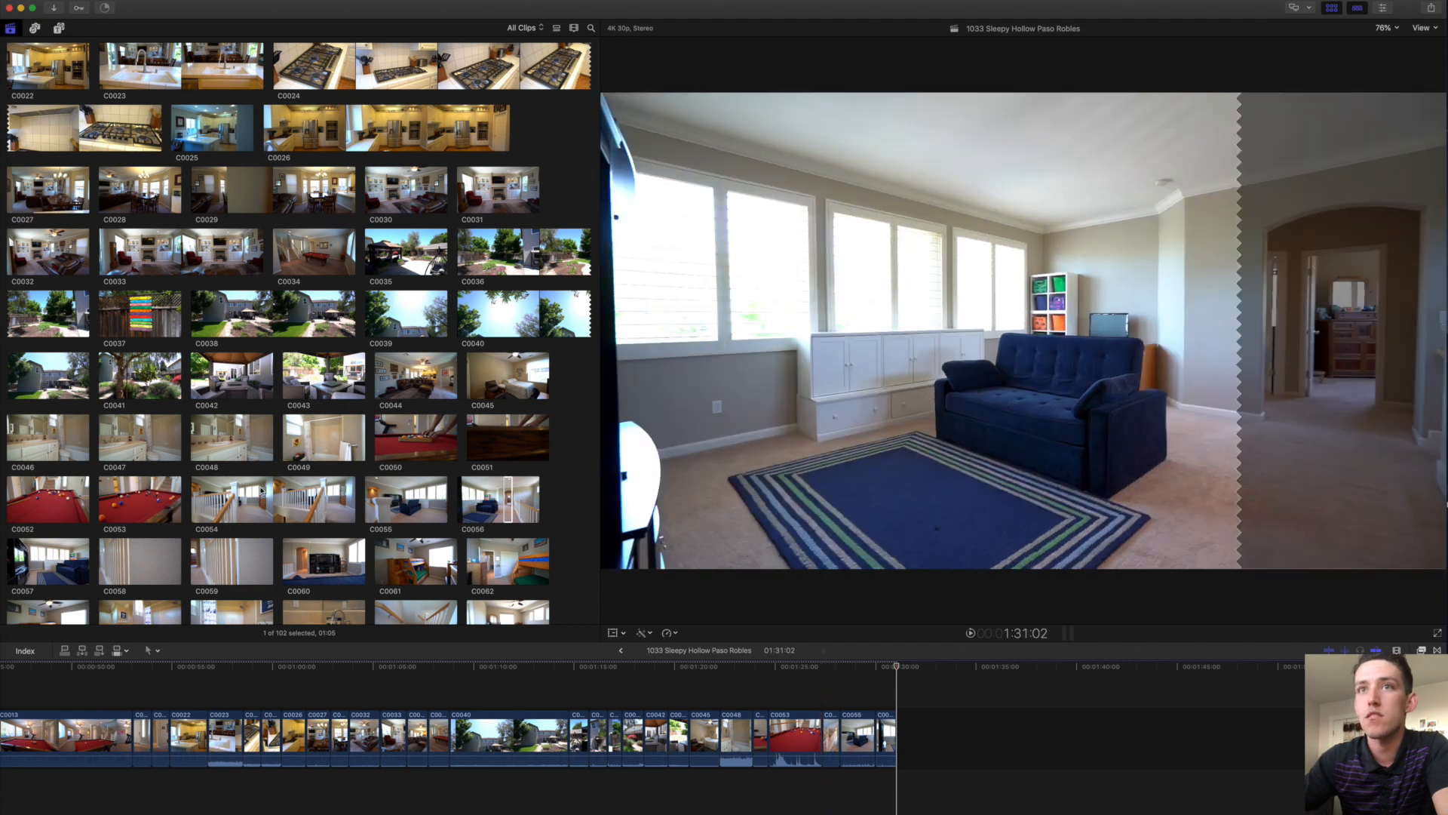
# Append ranges of C0059 (00:46), C0062, C0063, C0064 and C0066 (00:50) to the timeline end.
pyautogui.scroll(-2, 162, 488)
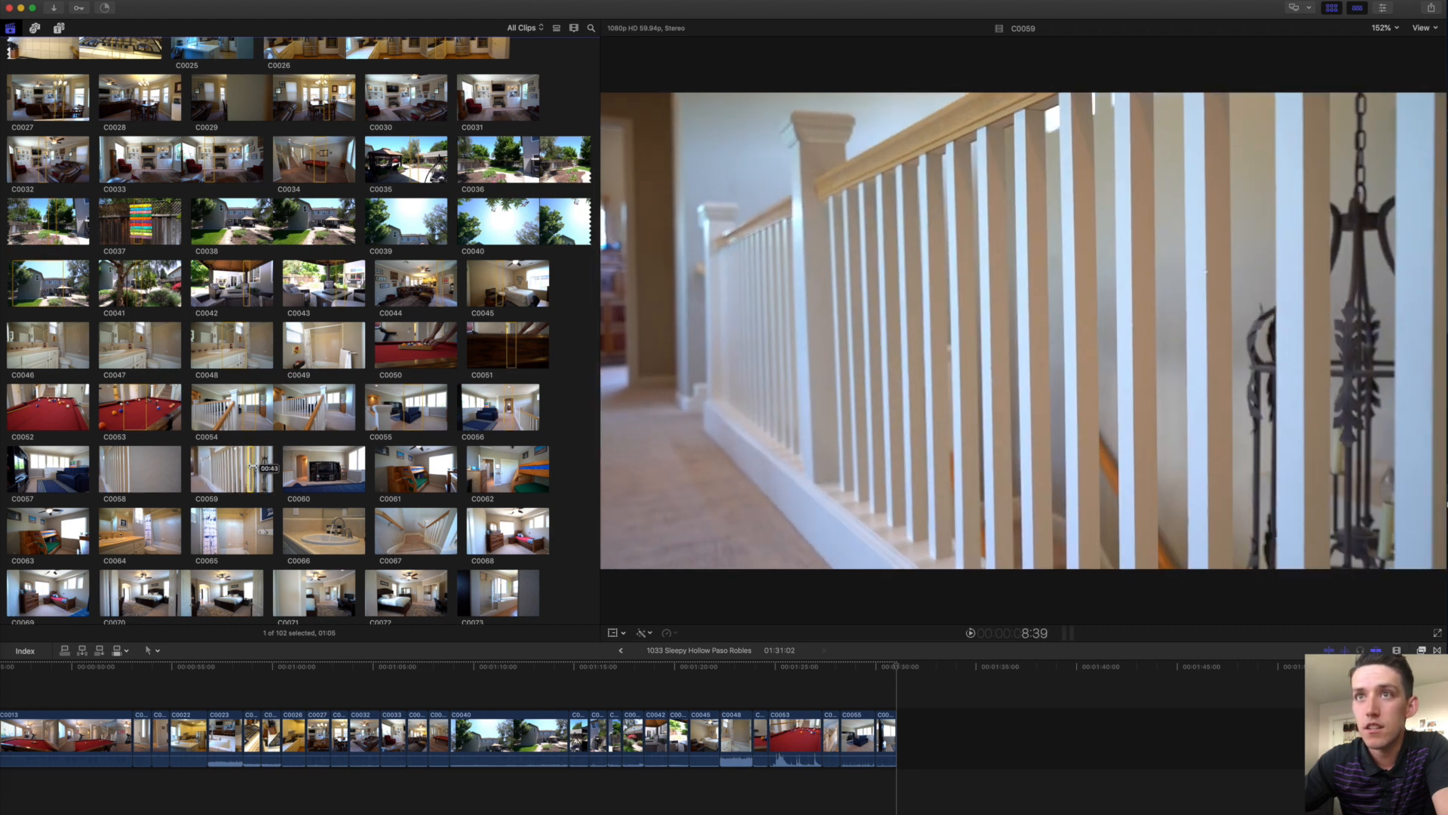
pyautogui.moveTo(247, 466); pyautogui.dragTo(254, 466)
pyautogui.press('e')
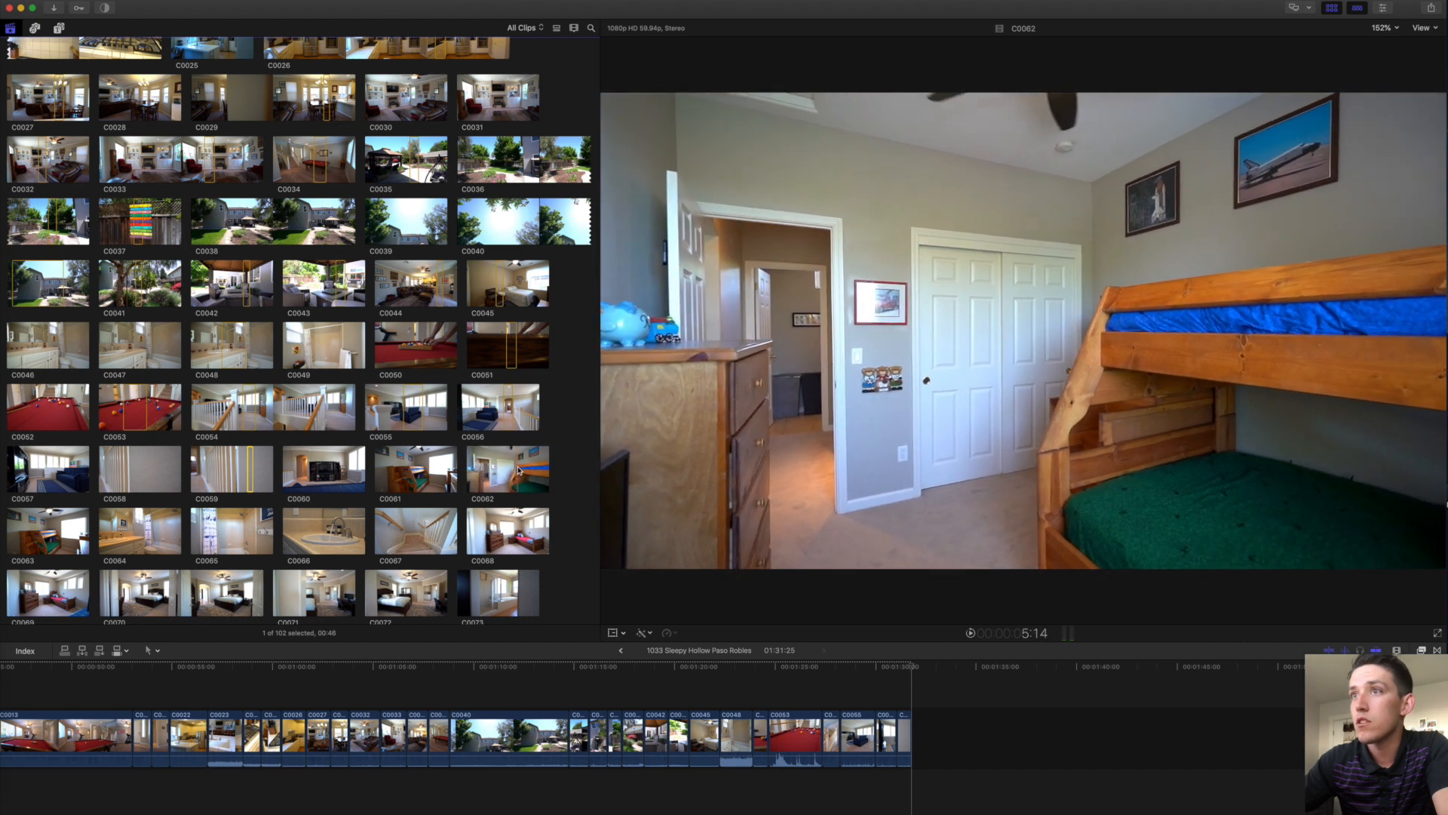
pyautogui.click(516, 468)
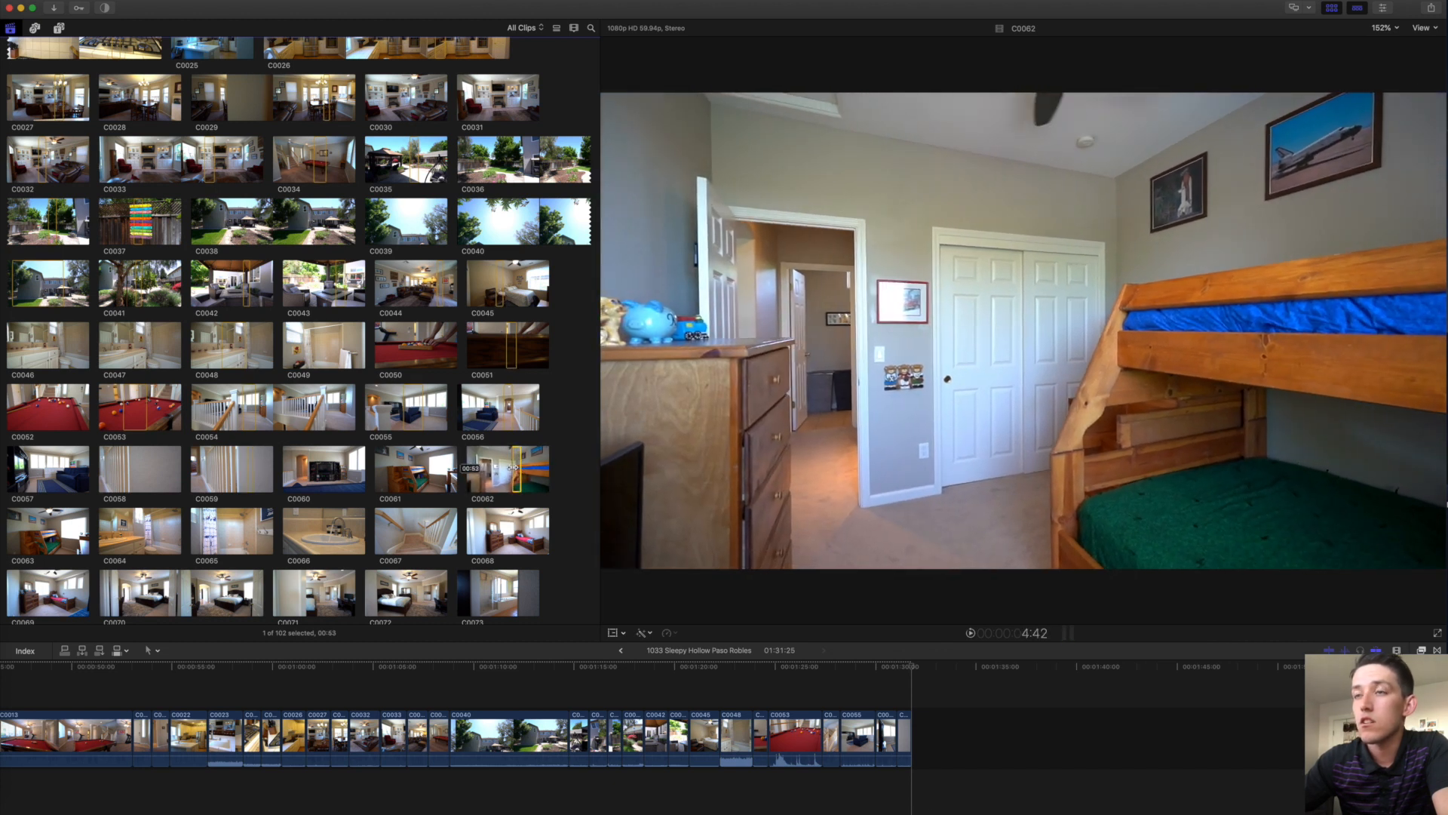
pyautogui.press('e')
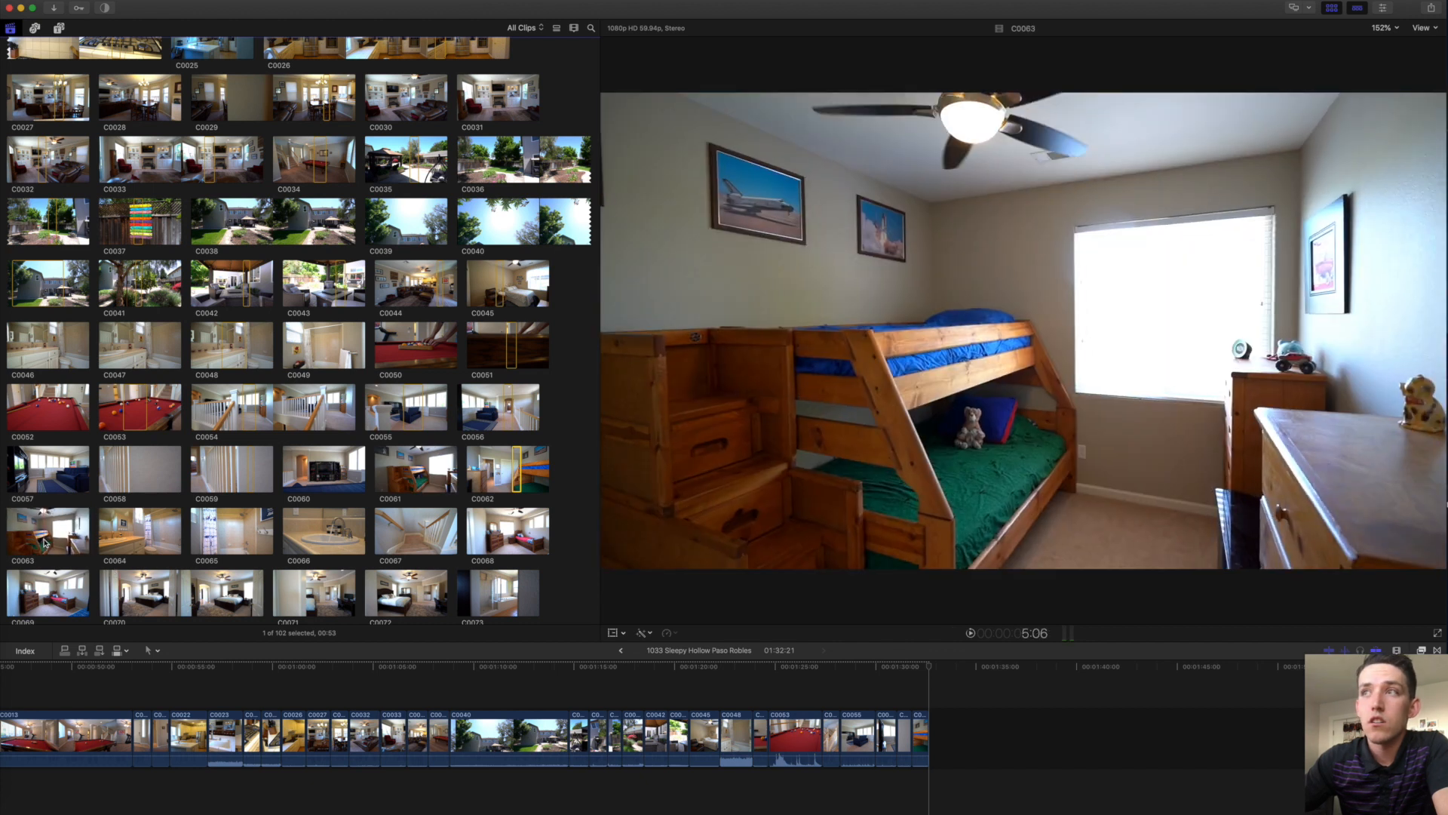
pyautogui.moveTo(44, 542); pyautogui.dragTo(53, 541)
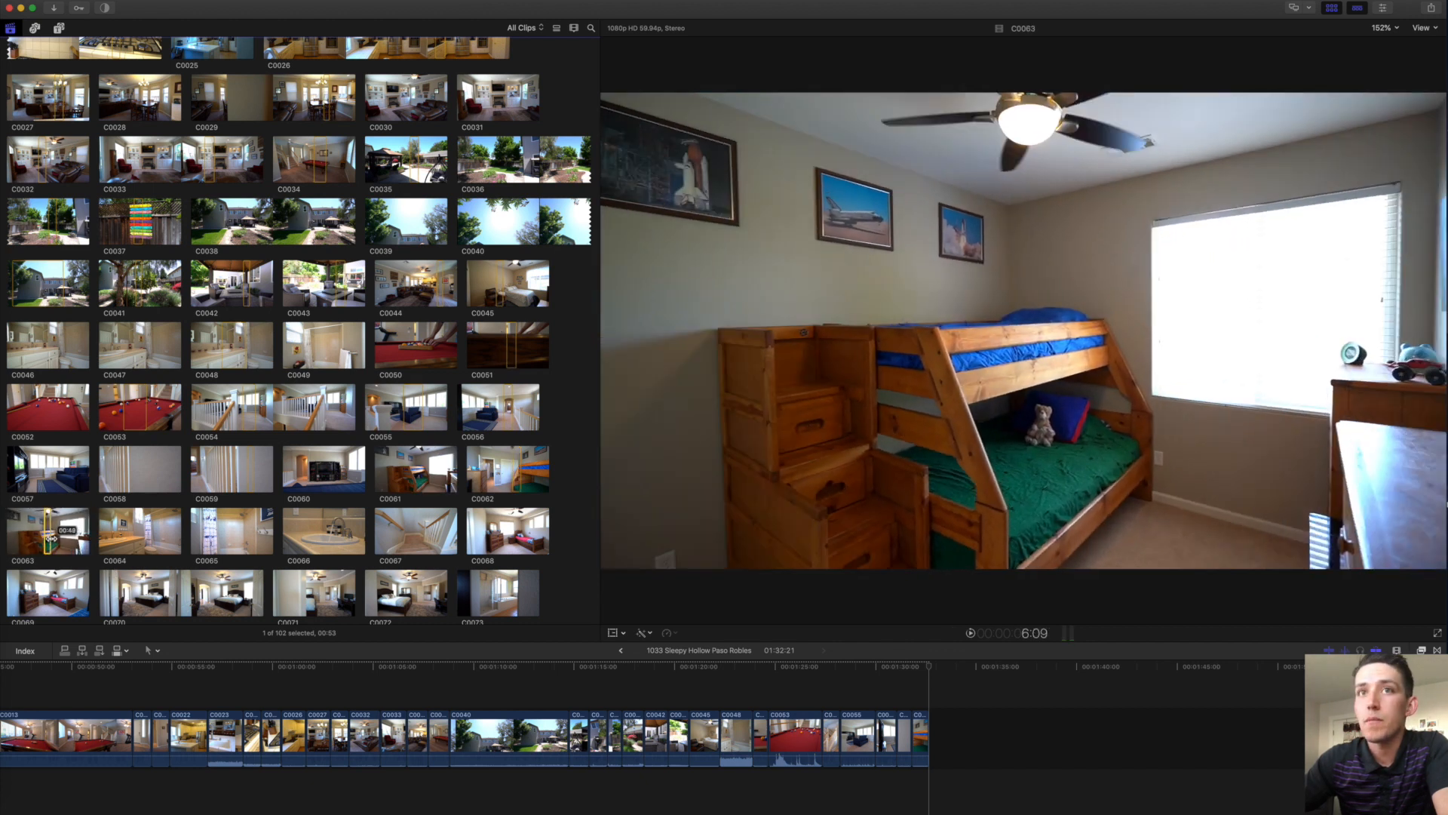
pyautogui.press('e')
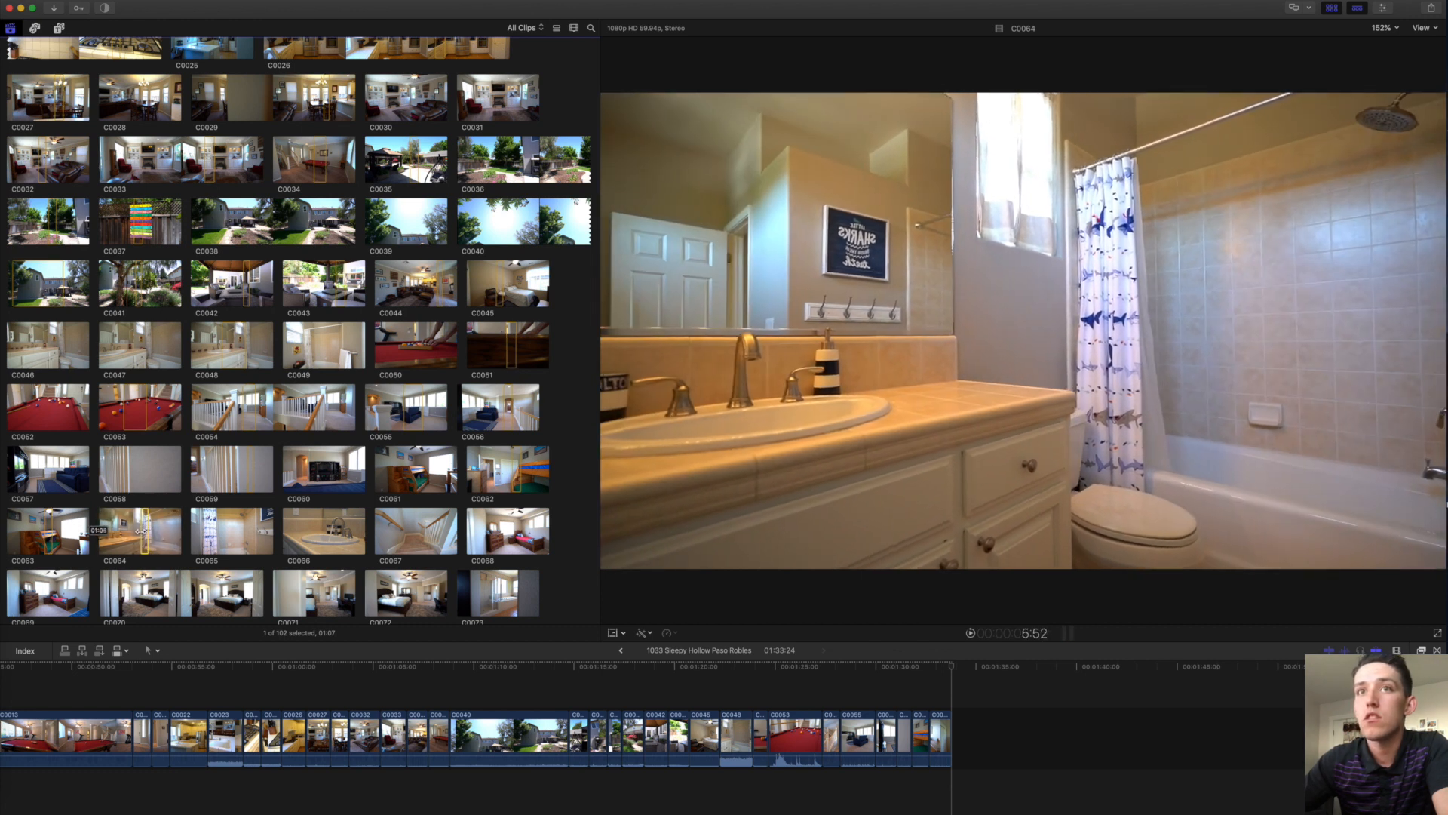
pyautogui.press('e')
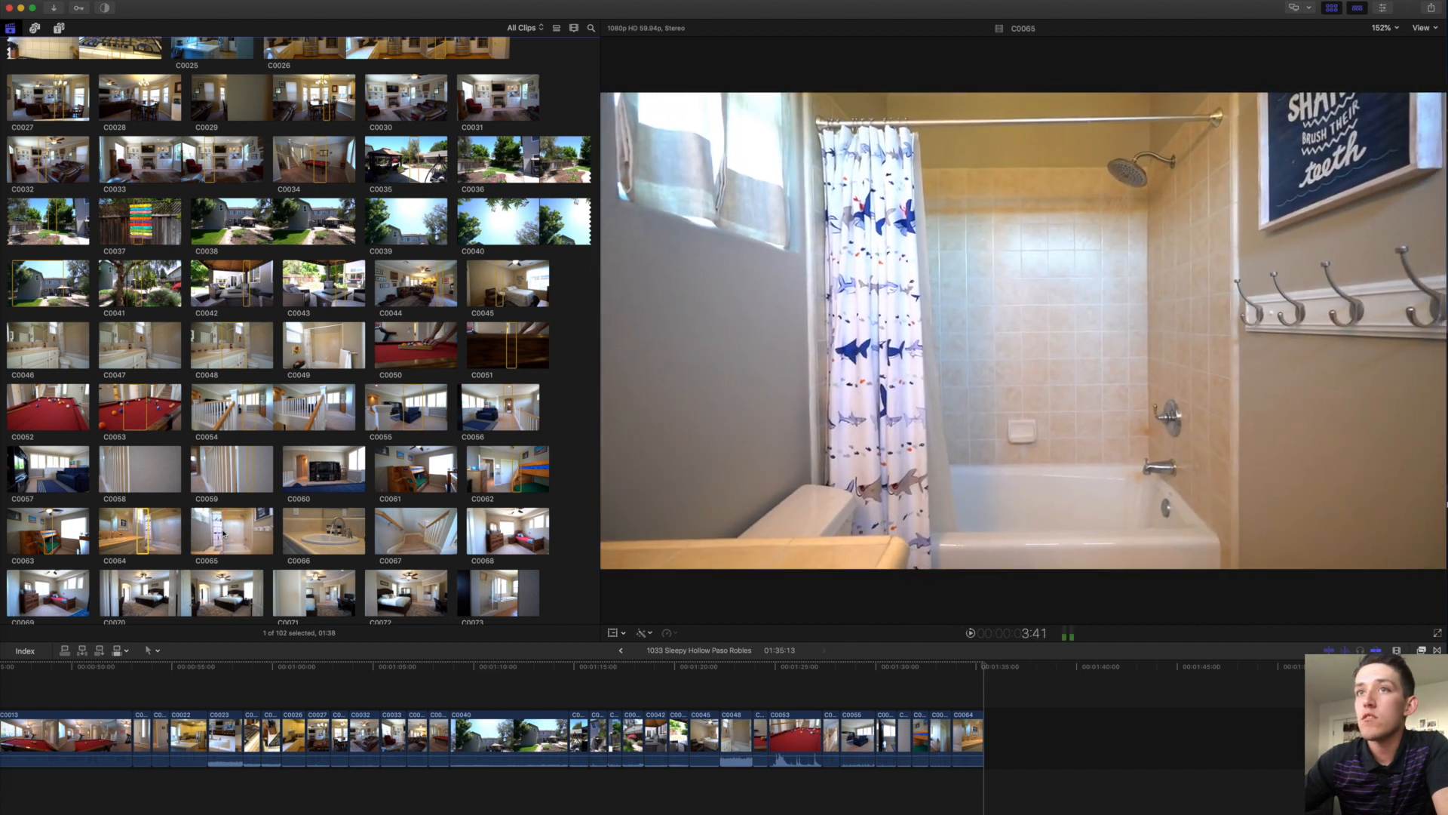
pyautogui.moveTo(223, 534); pyautogui.dragTo(263, 525)
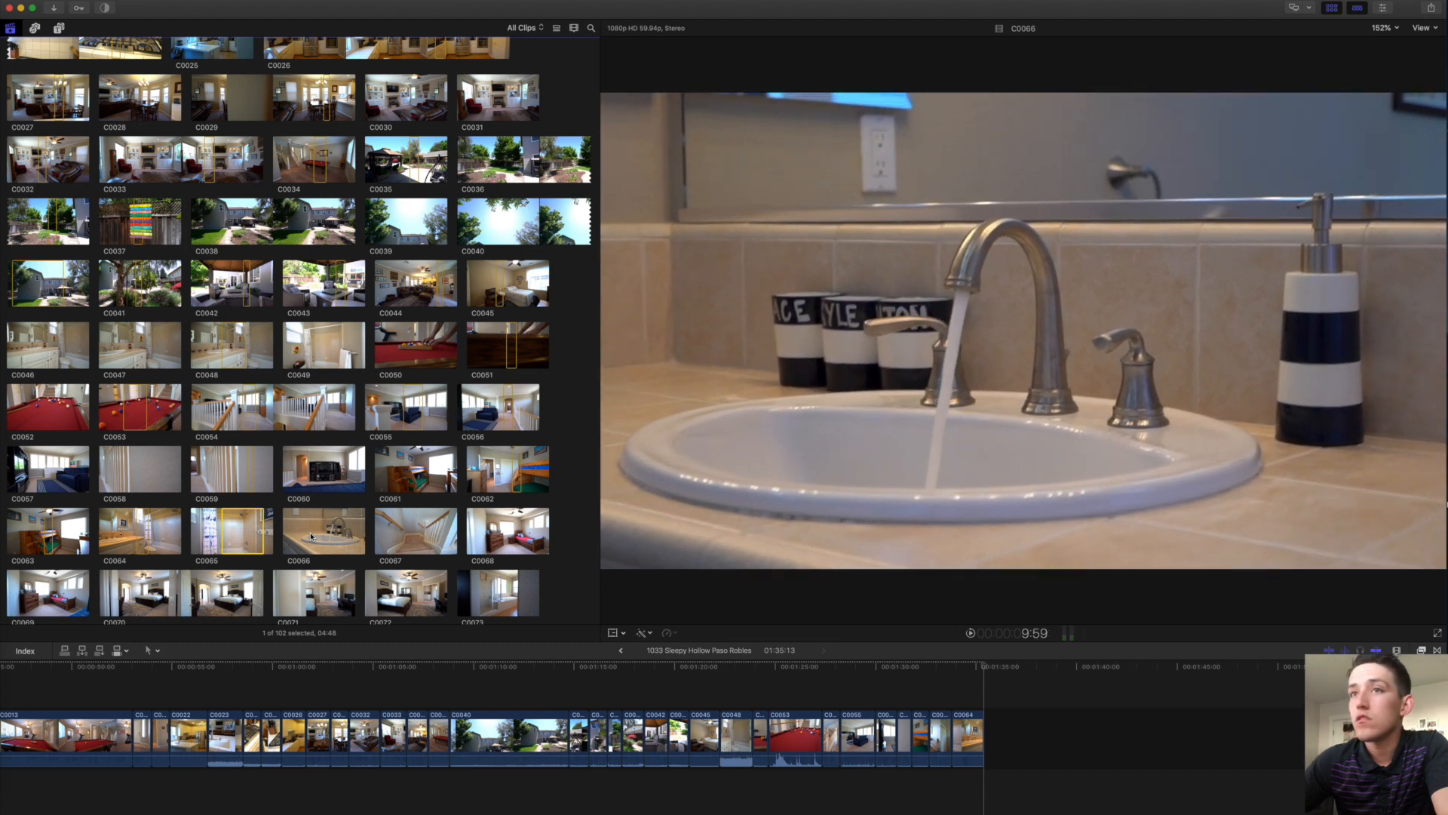
pyautogui.moveTo(311, 537); pyautogui.dragTo(317, 538)
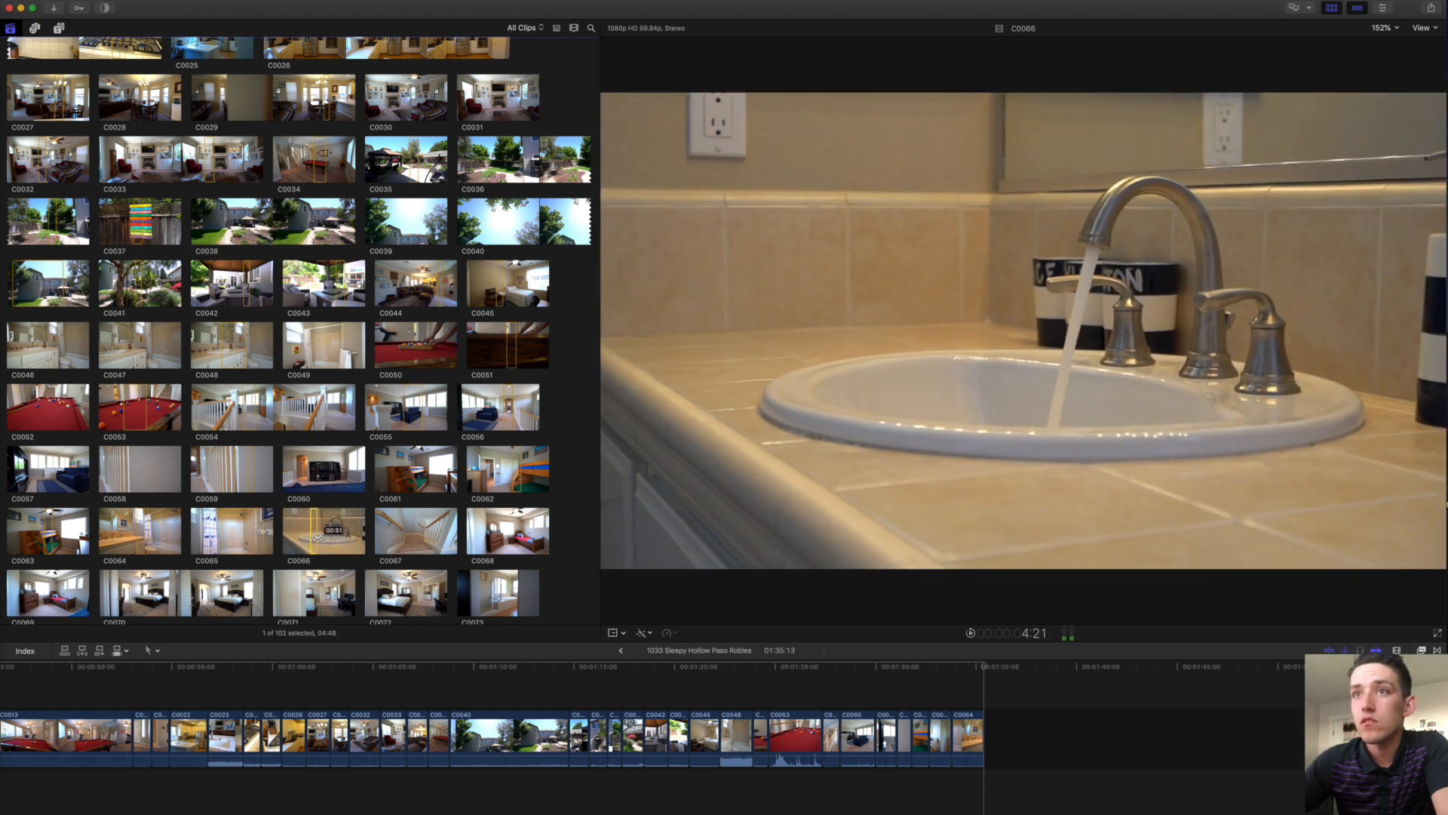
pyautogui.press('e')
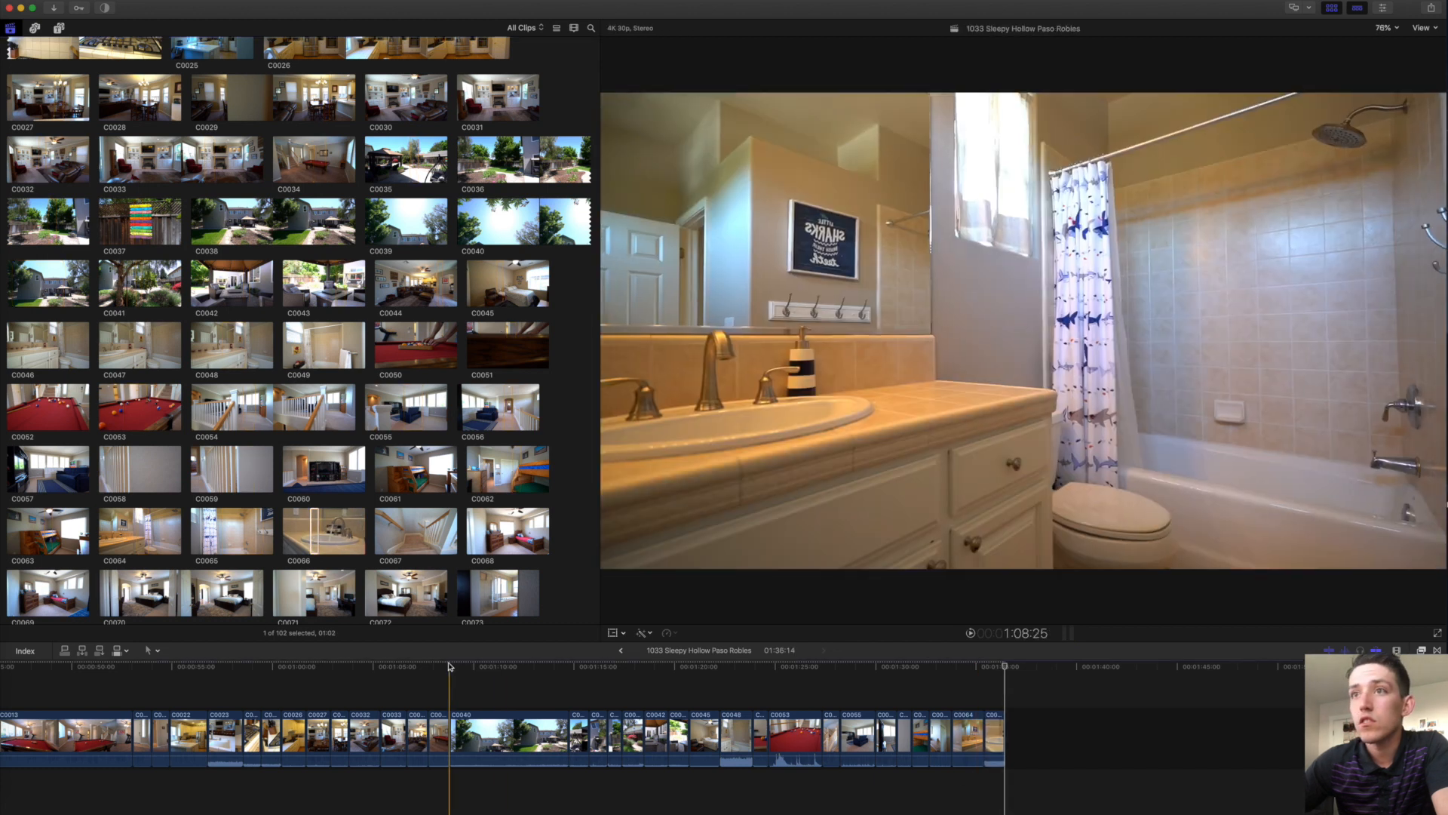
# Append C0068, then a C0069 range of about 01:21, and remove C0068 from the timeline.
pyautogui.scroll(-2, 446, 532)
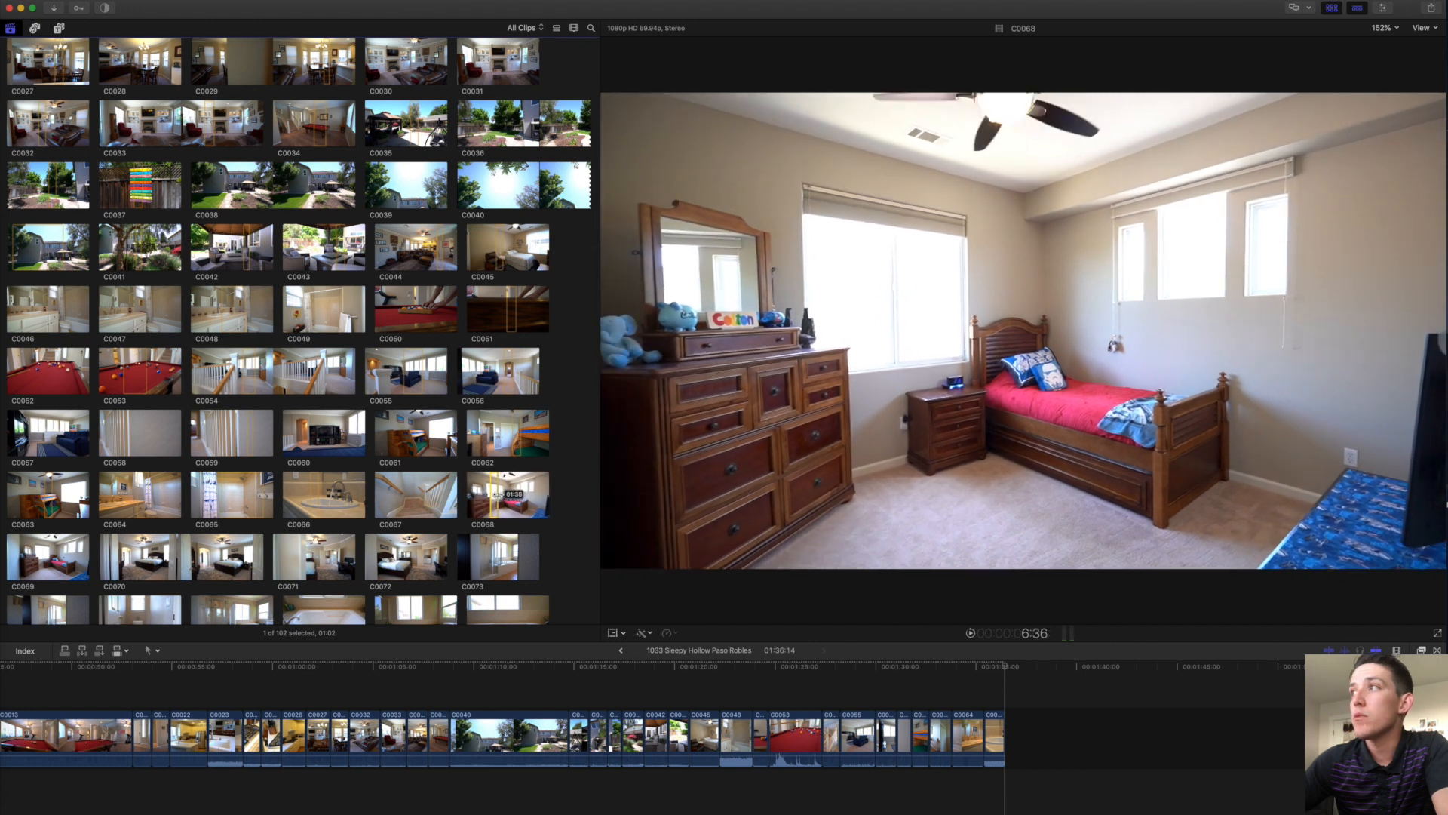
pyautogui.press('e')
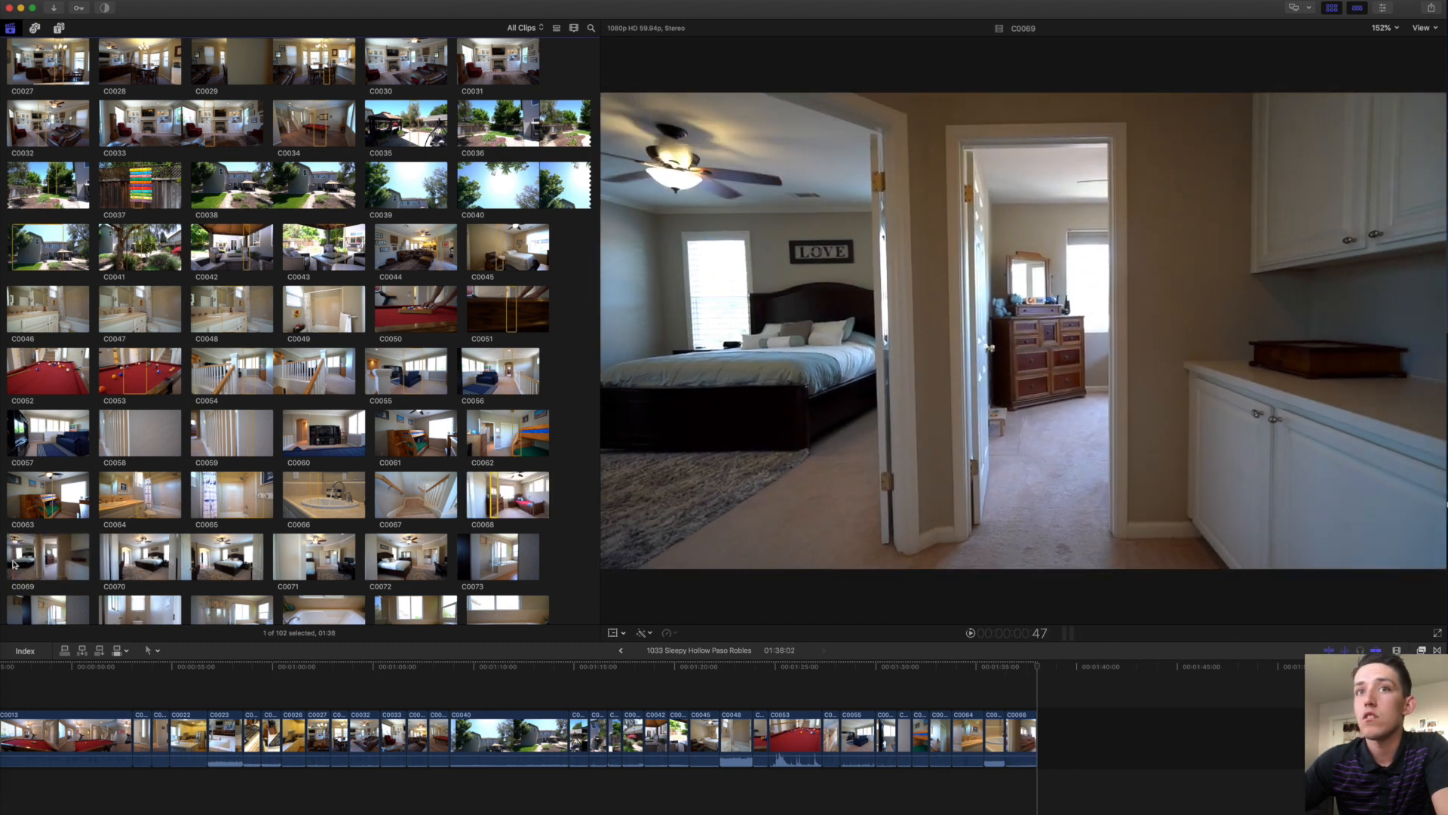
pyautogui.moveTo(20, 562); pyautogui.dragTo(23, 559)
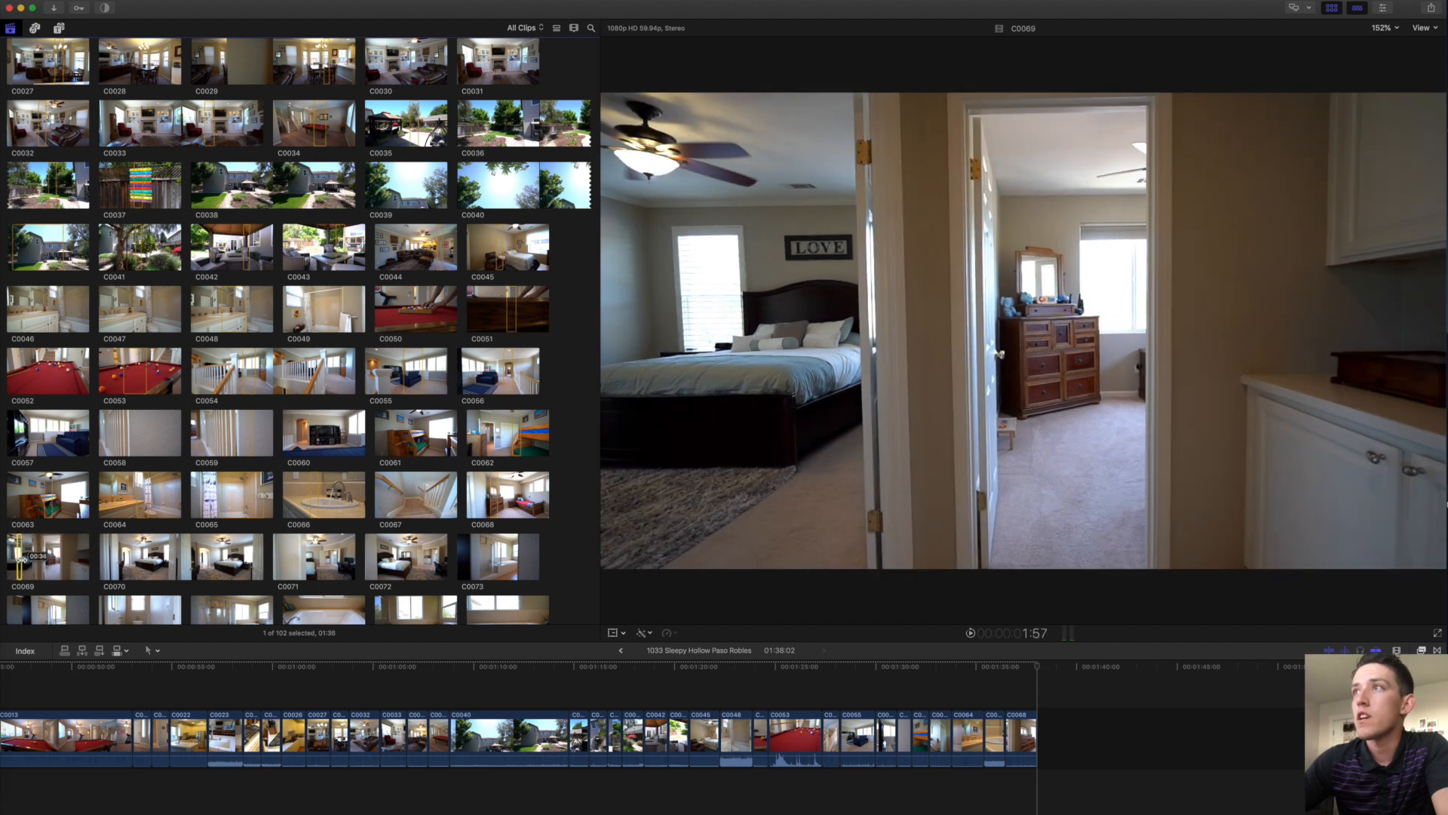
pyautogui.moveTo(22, 559); pyautogui.dragTo(52, 555)
pyautogui.press('e')
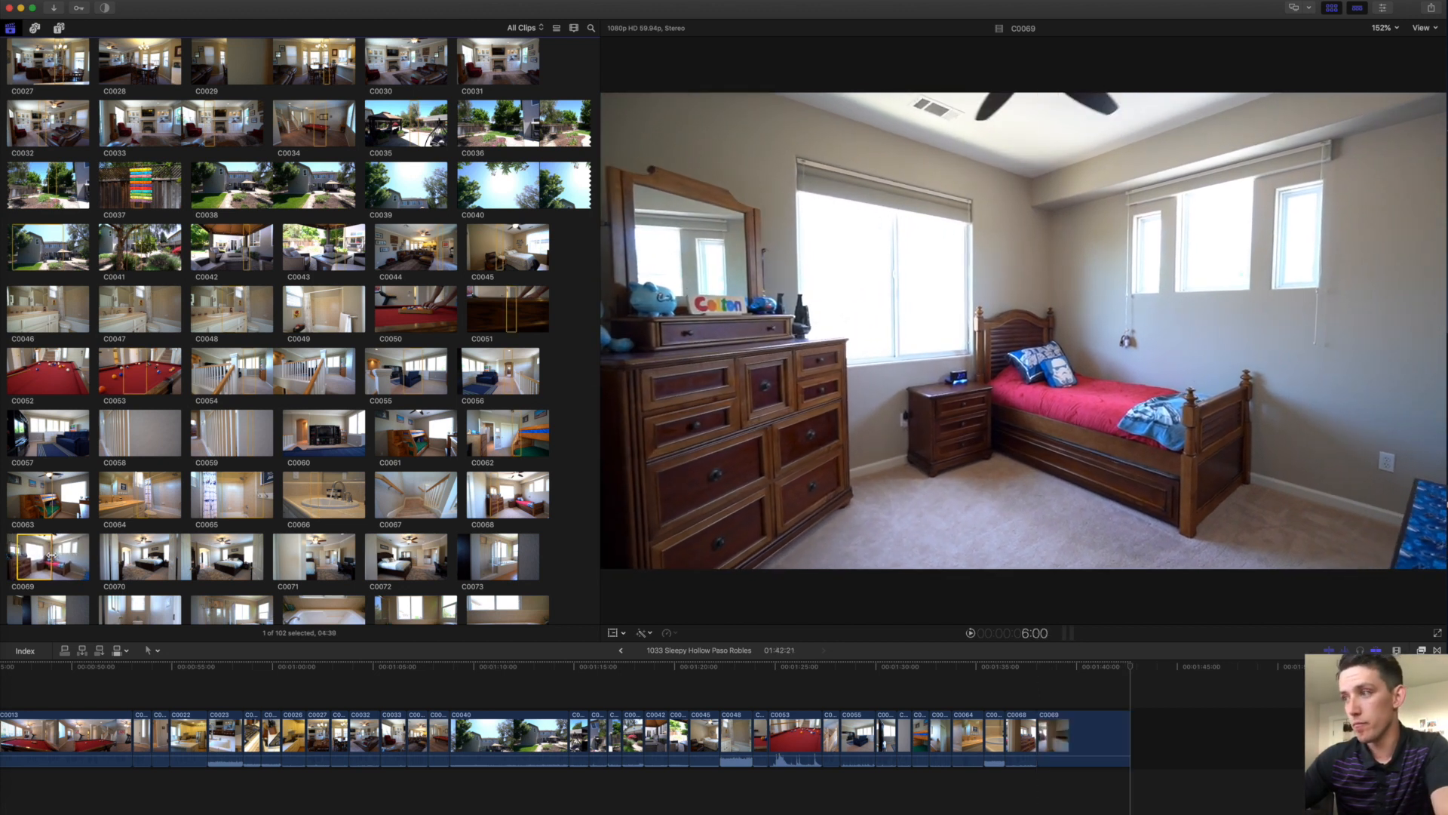
pyautogui.press('Delete')
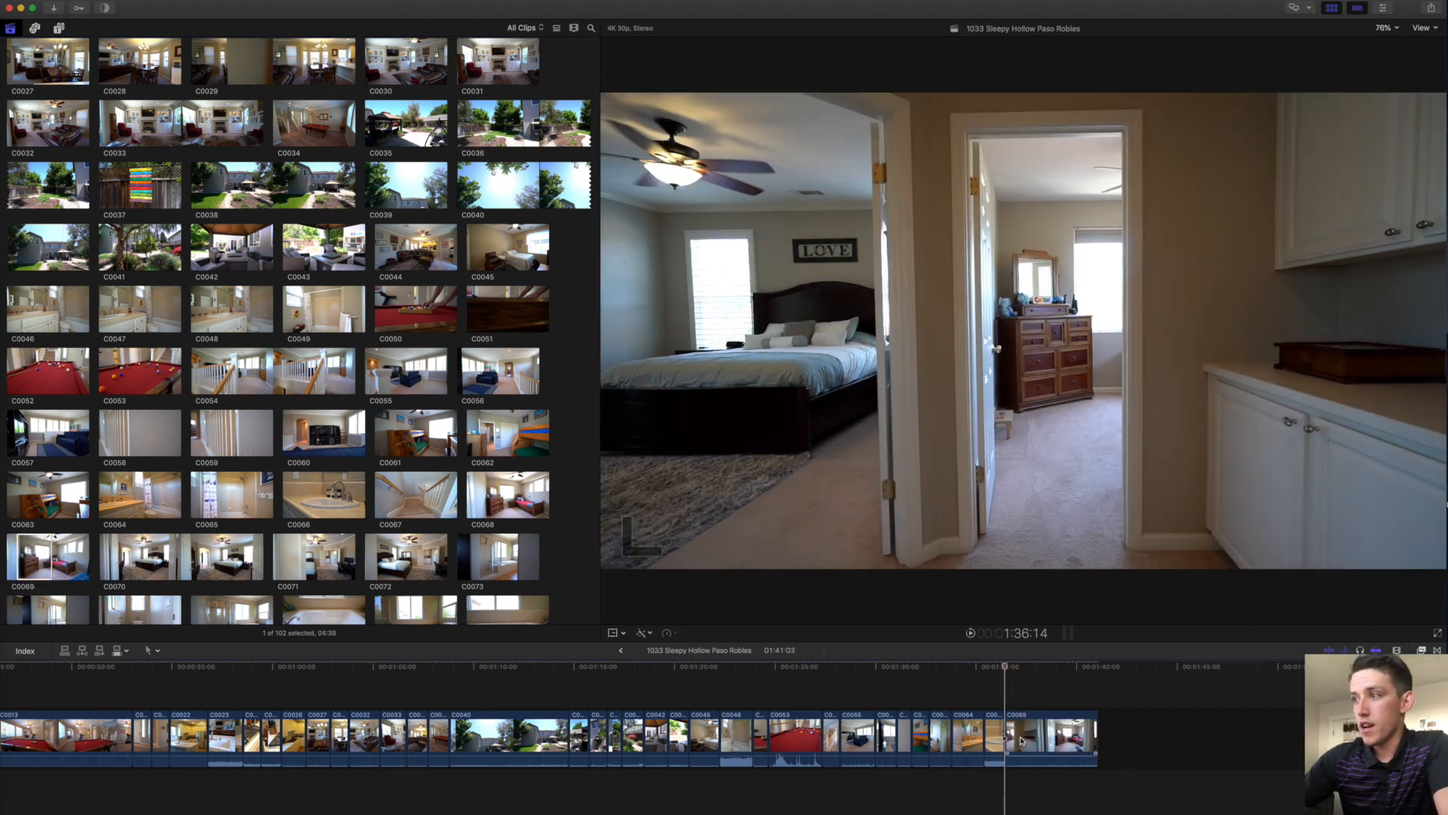
pyautogui.click(1041, 702)
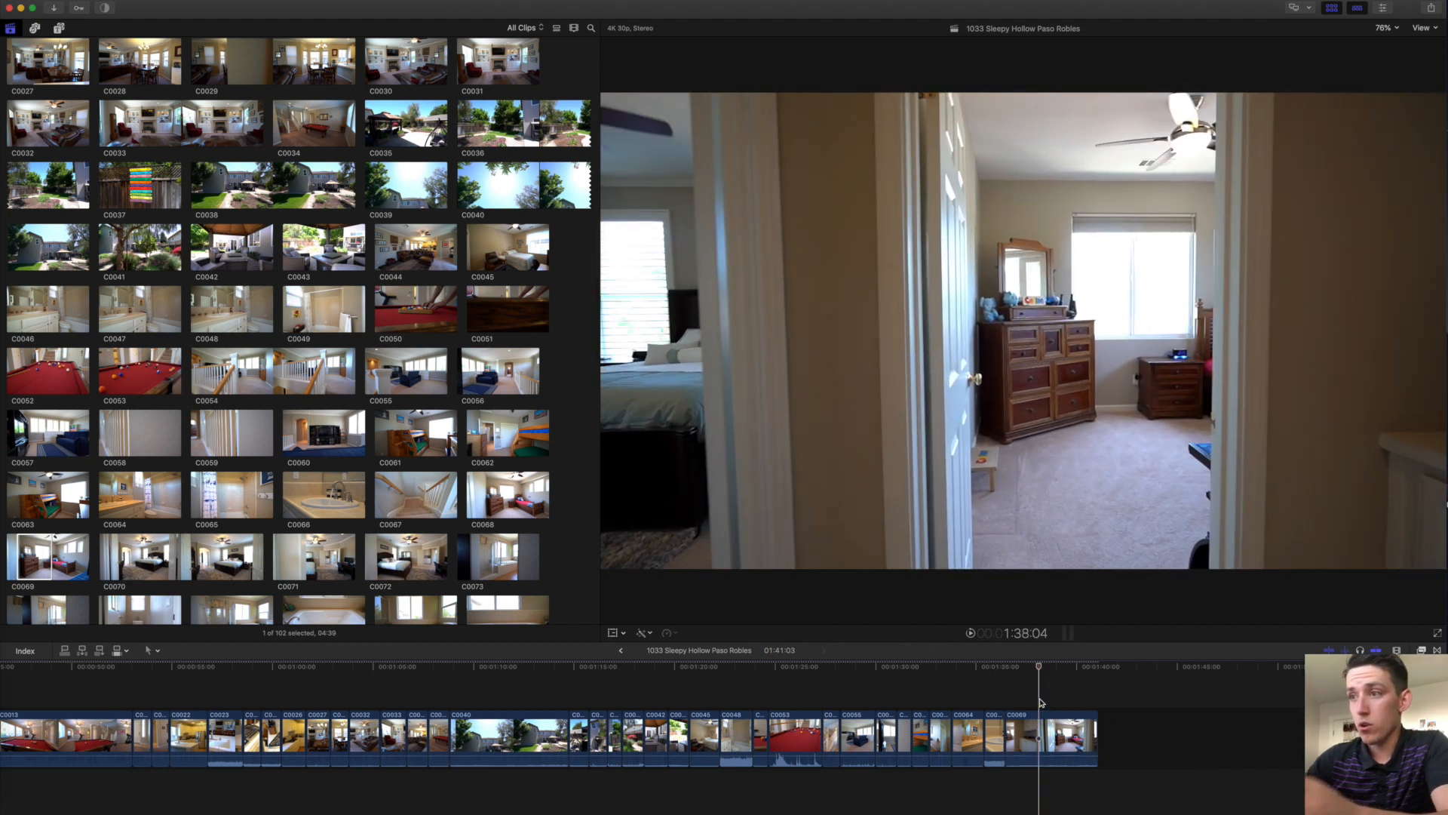
pyautogui.hscroll(2, 1040, 702)
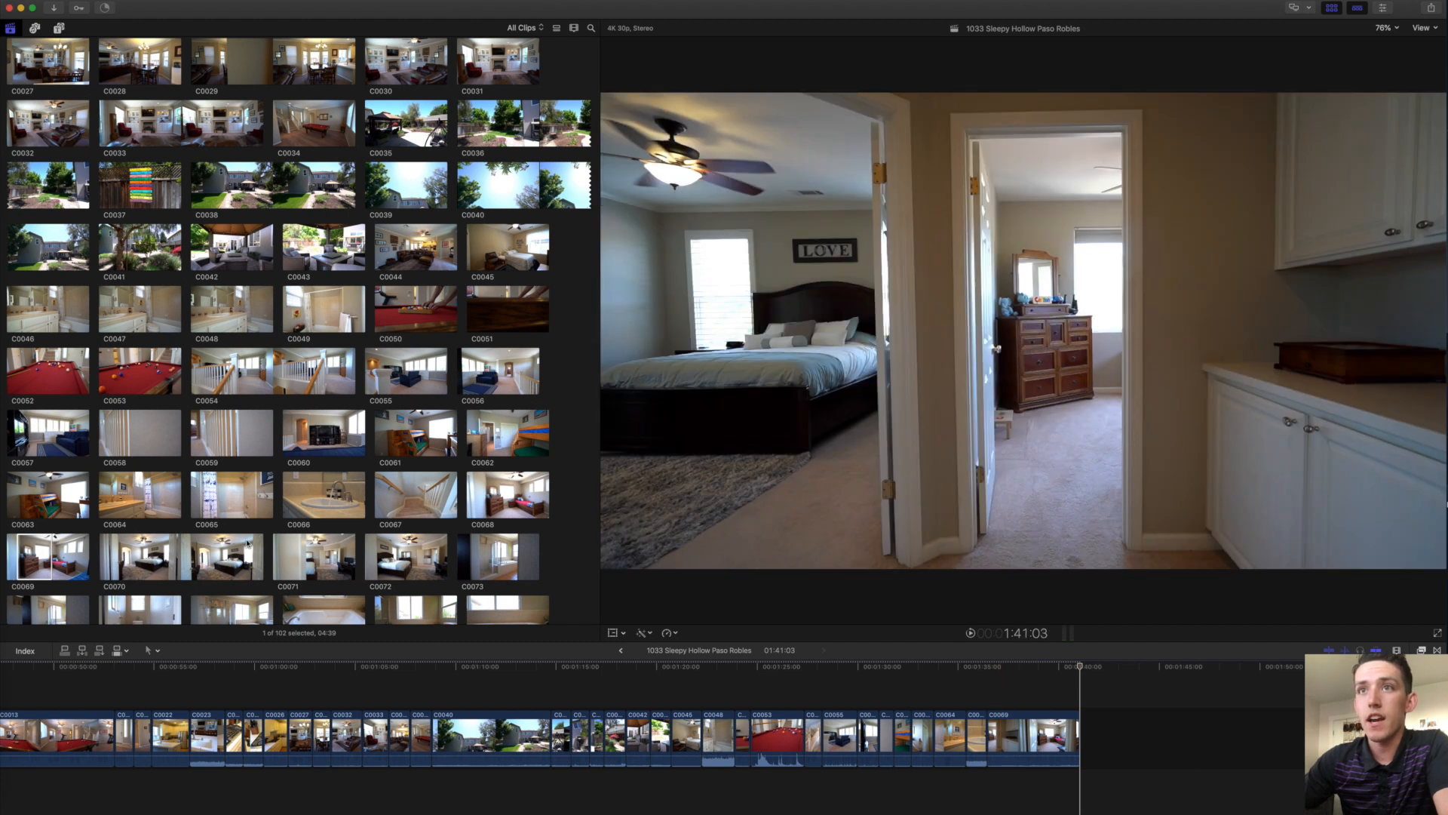
pyautogui.scroll(-5, 231, 489)
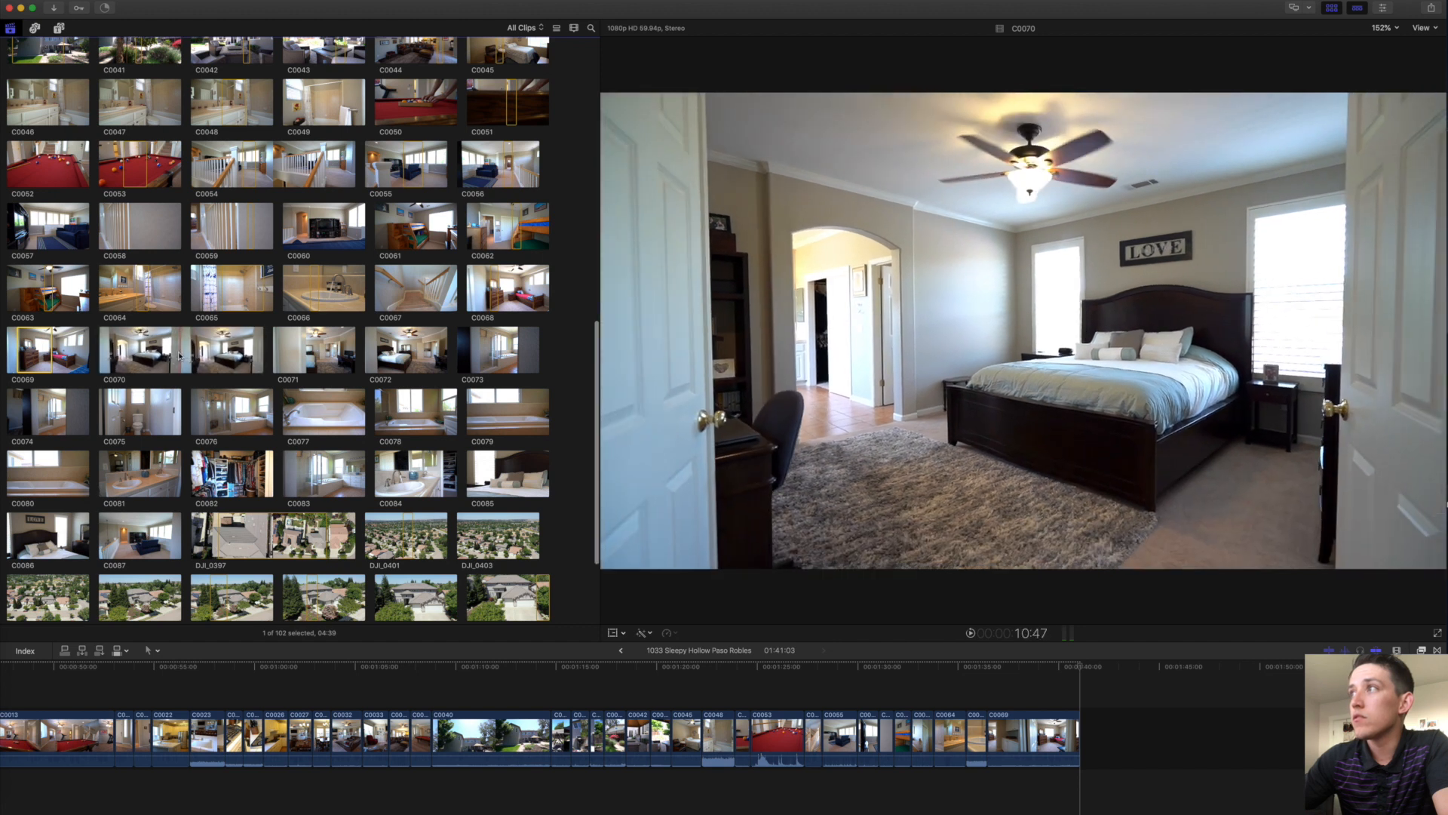
# Append a 01:27 range of C0070, a C0072 range, and clip C0073 to the timeline end.
pyautogui.moveTo(178, 356); pyautogui.dragTo(187, 349)
pyautogui.press('e')
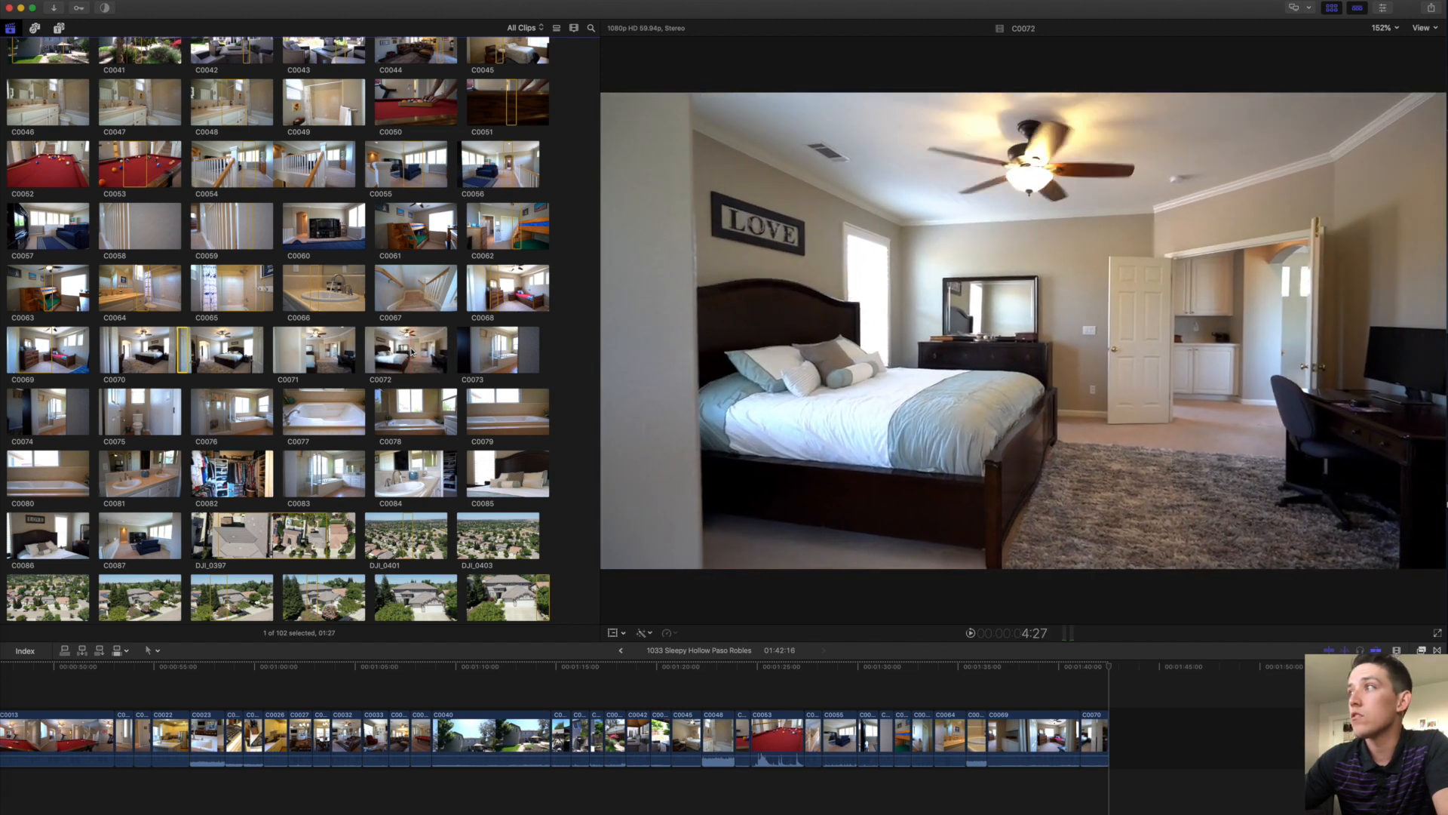
pyautogui.press('i')
pyautogui.press('e')
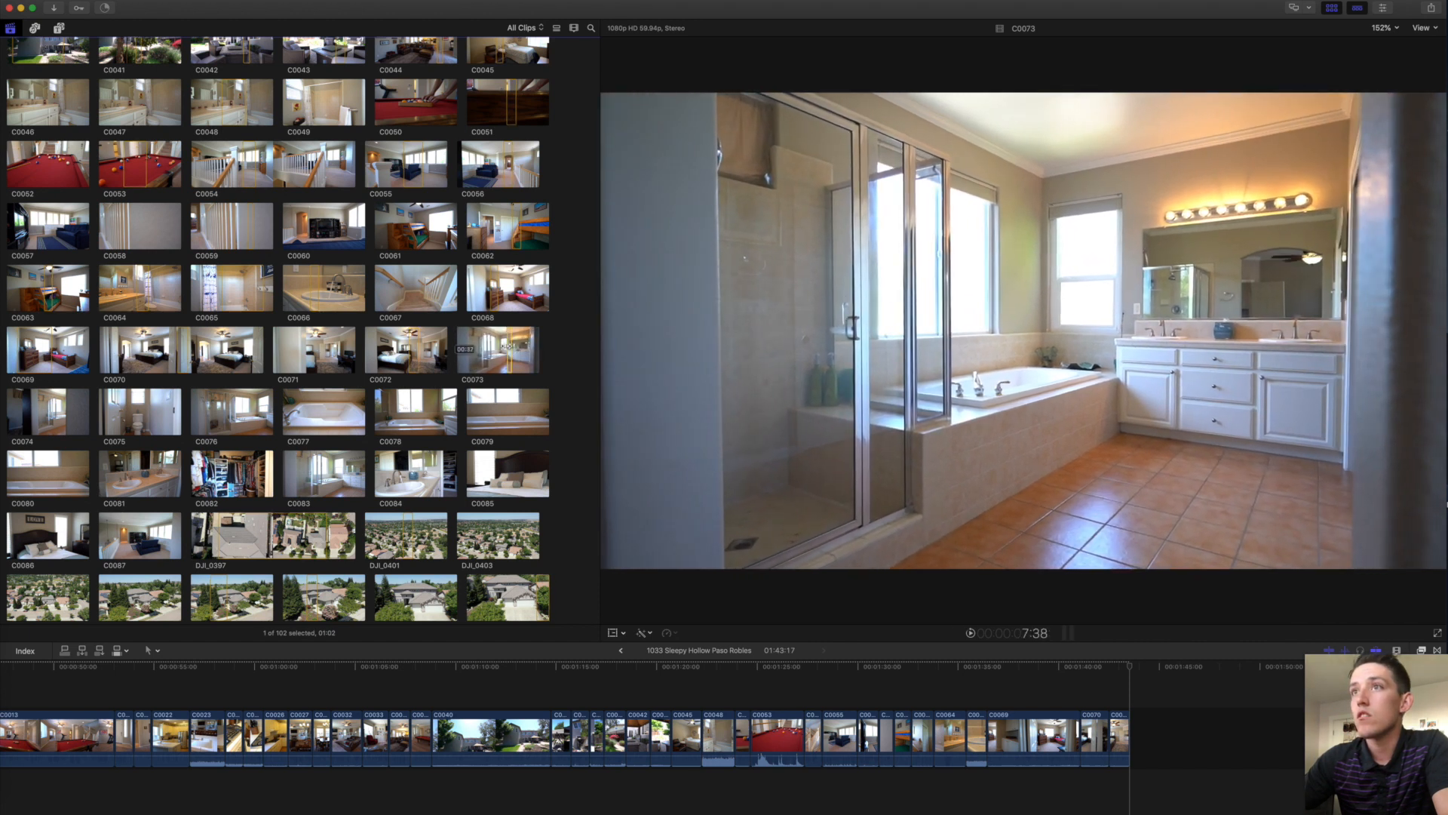
pyautogui.press('e')
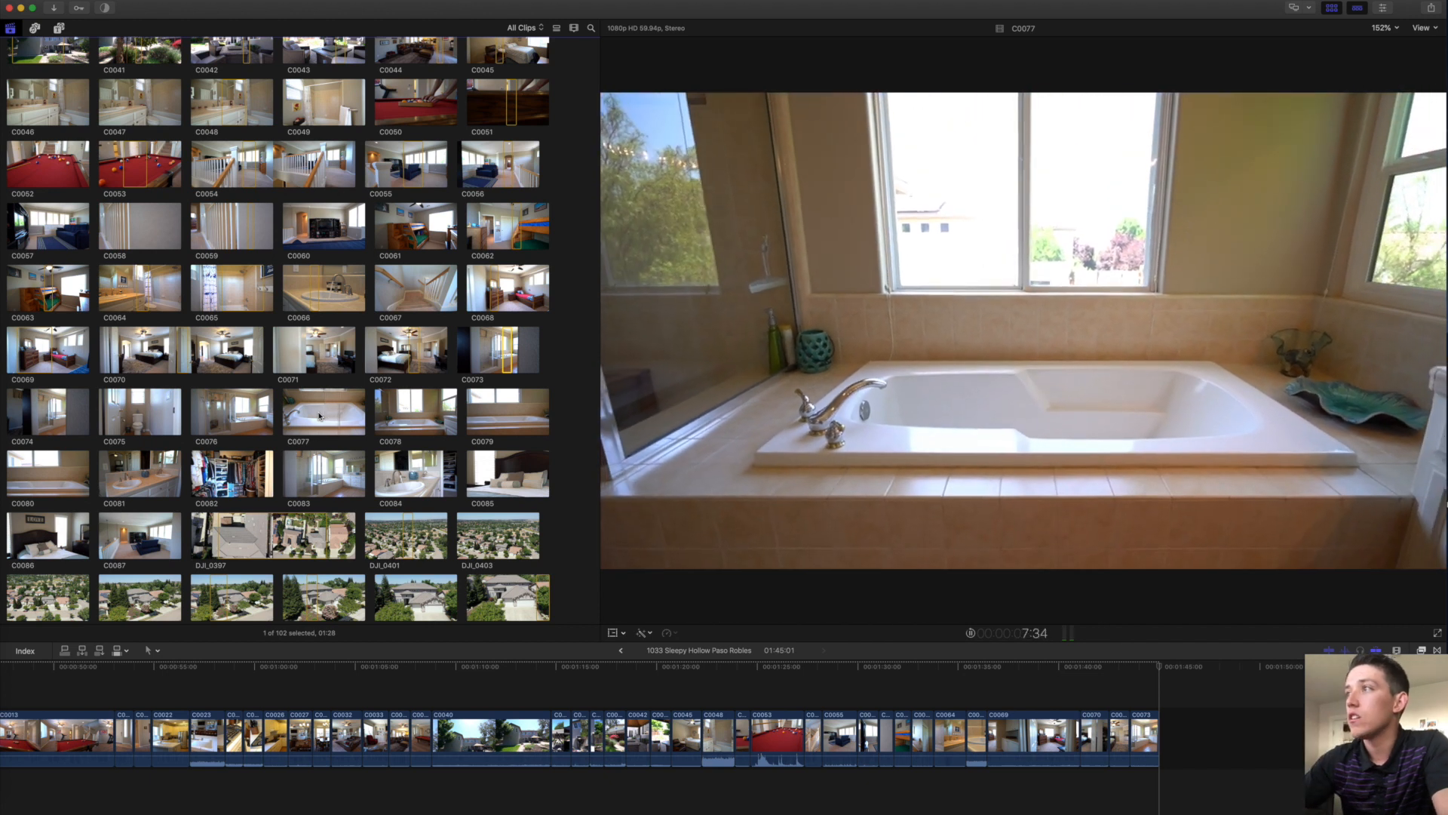
# Append a shortened C0077 tub range and start a range on C0078.
pyautogui.moveTo(340, 416); pyautogui.dragTo(336, 415)
pyautogui.press('e')
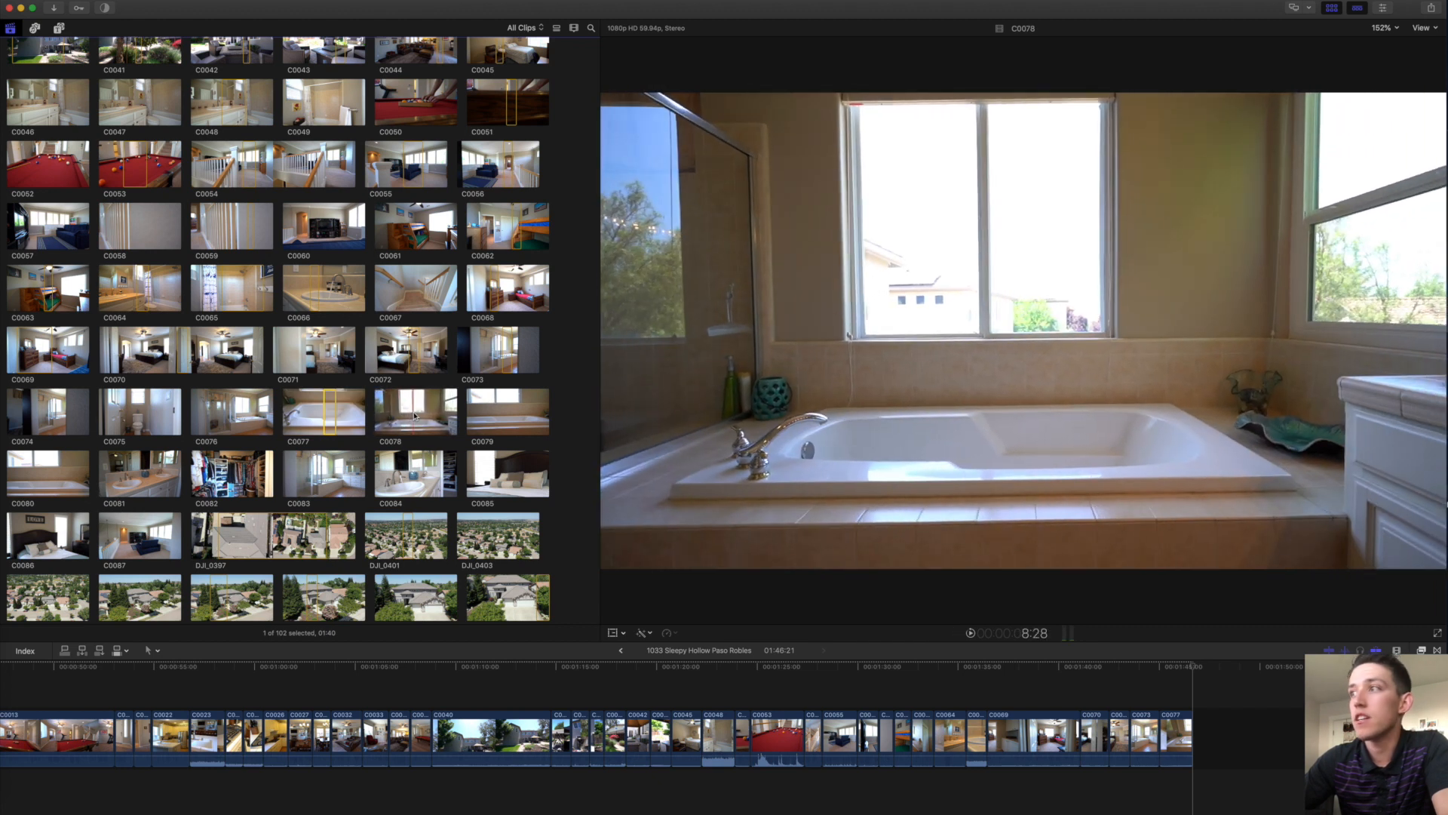
pyautogui.press('space')
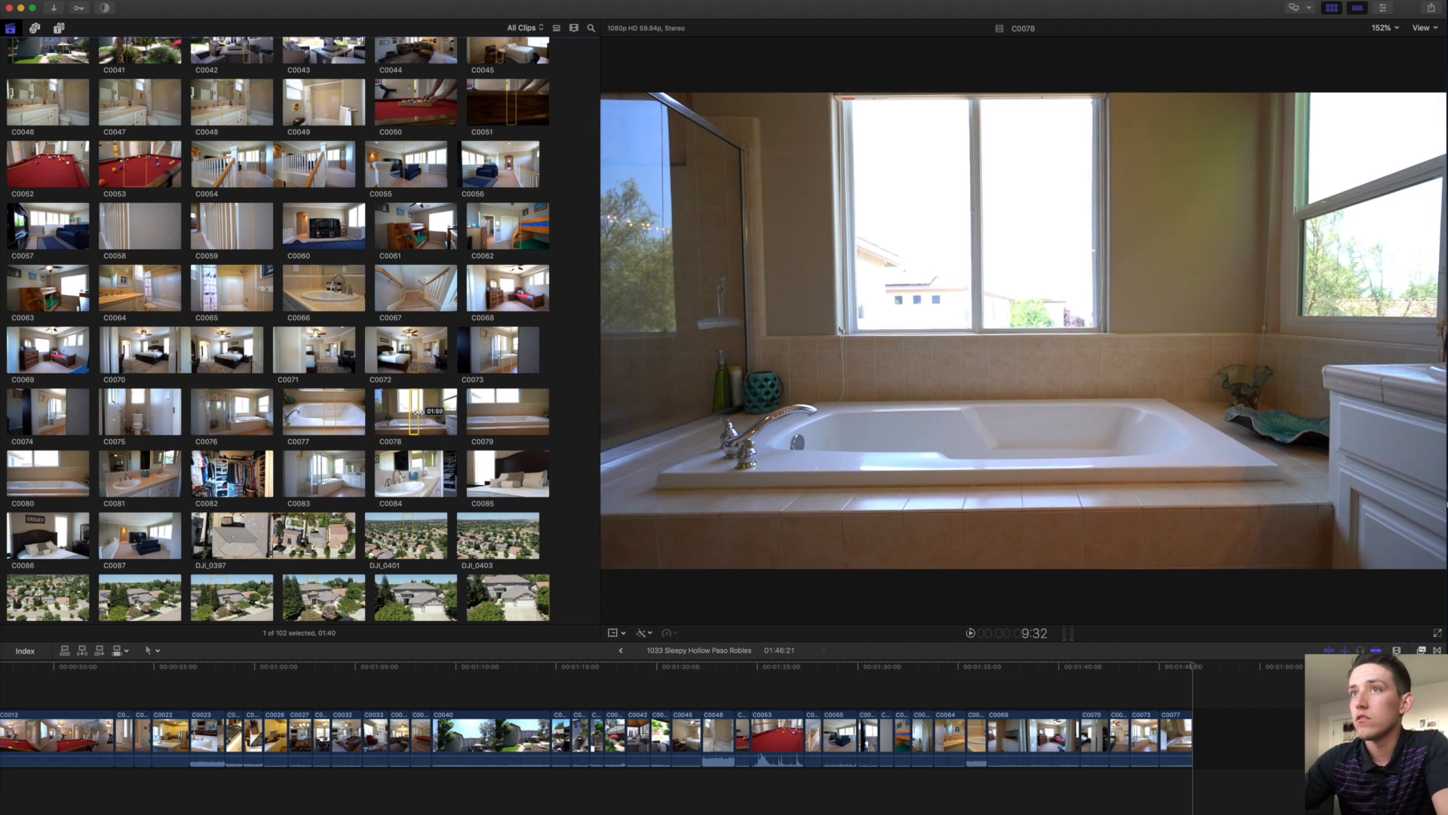
pyautogui.click(411, 414)
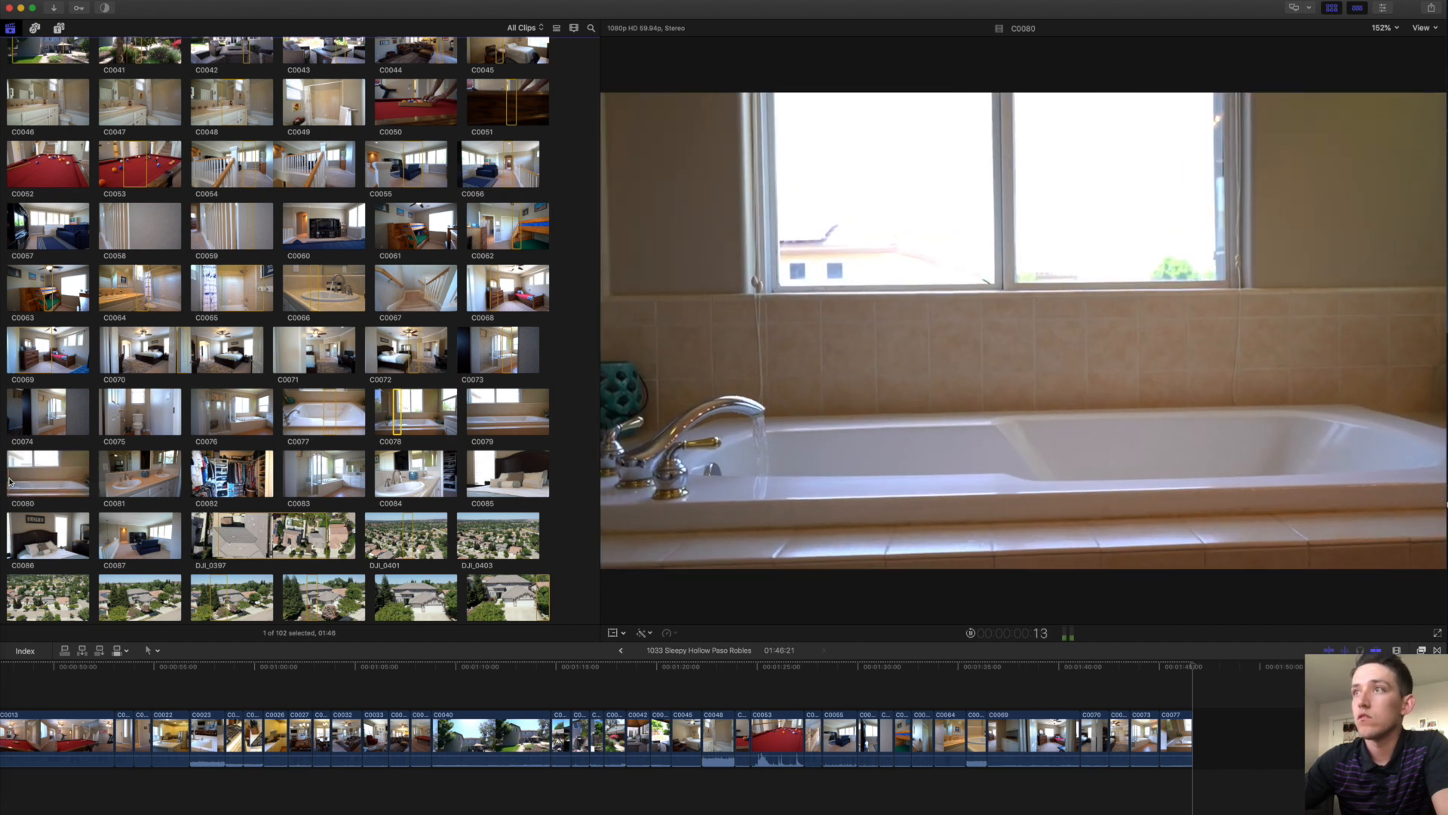
# Append ranges of C0080 and C0081 (01:18), then closet clip C0082, to the timeline end.
pyautogui.press('space')
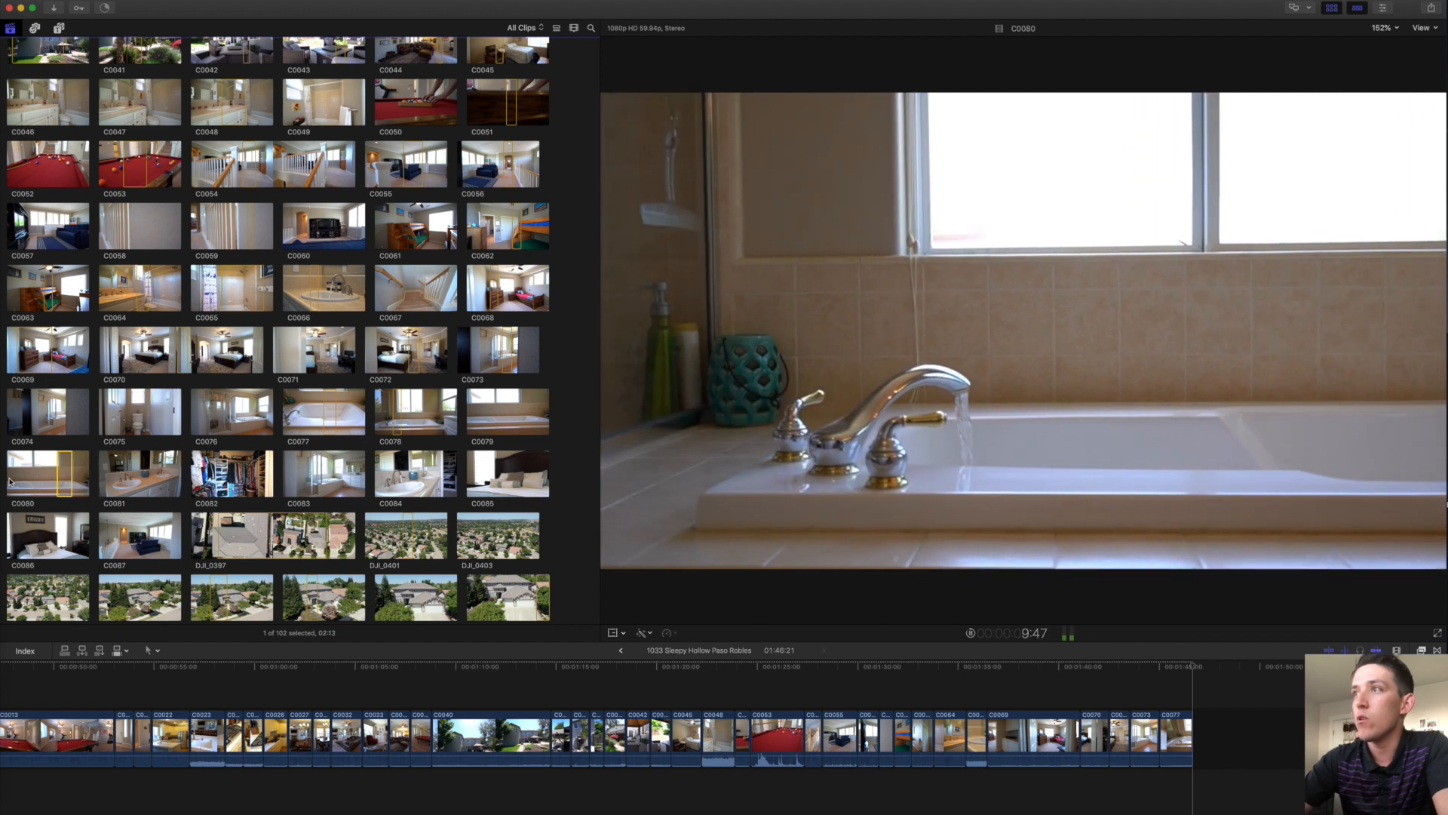
pyautogui.press('o')
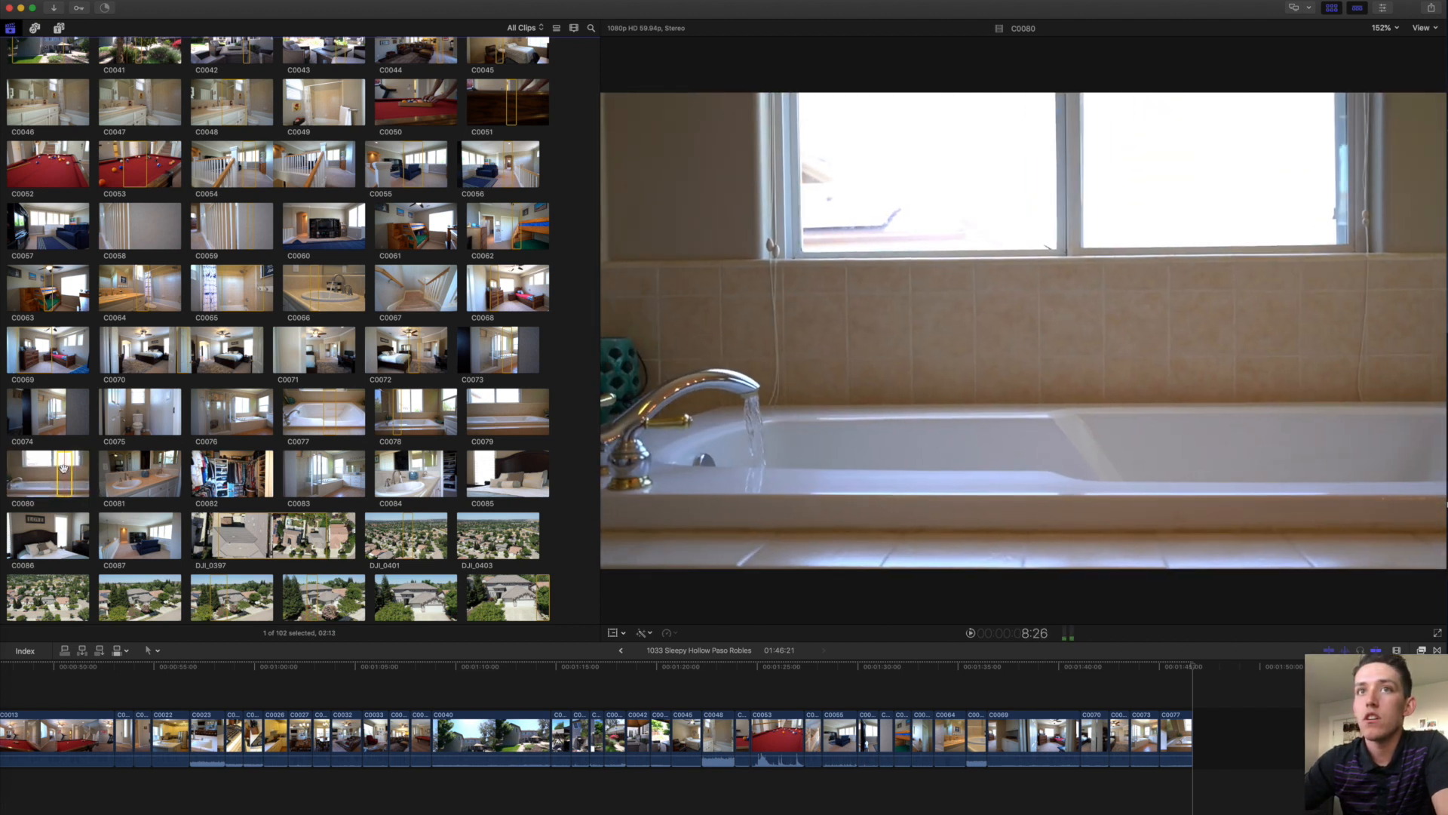
pyautogui.press('e')
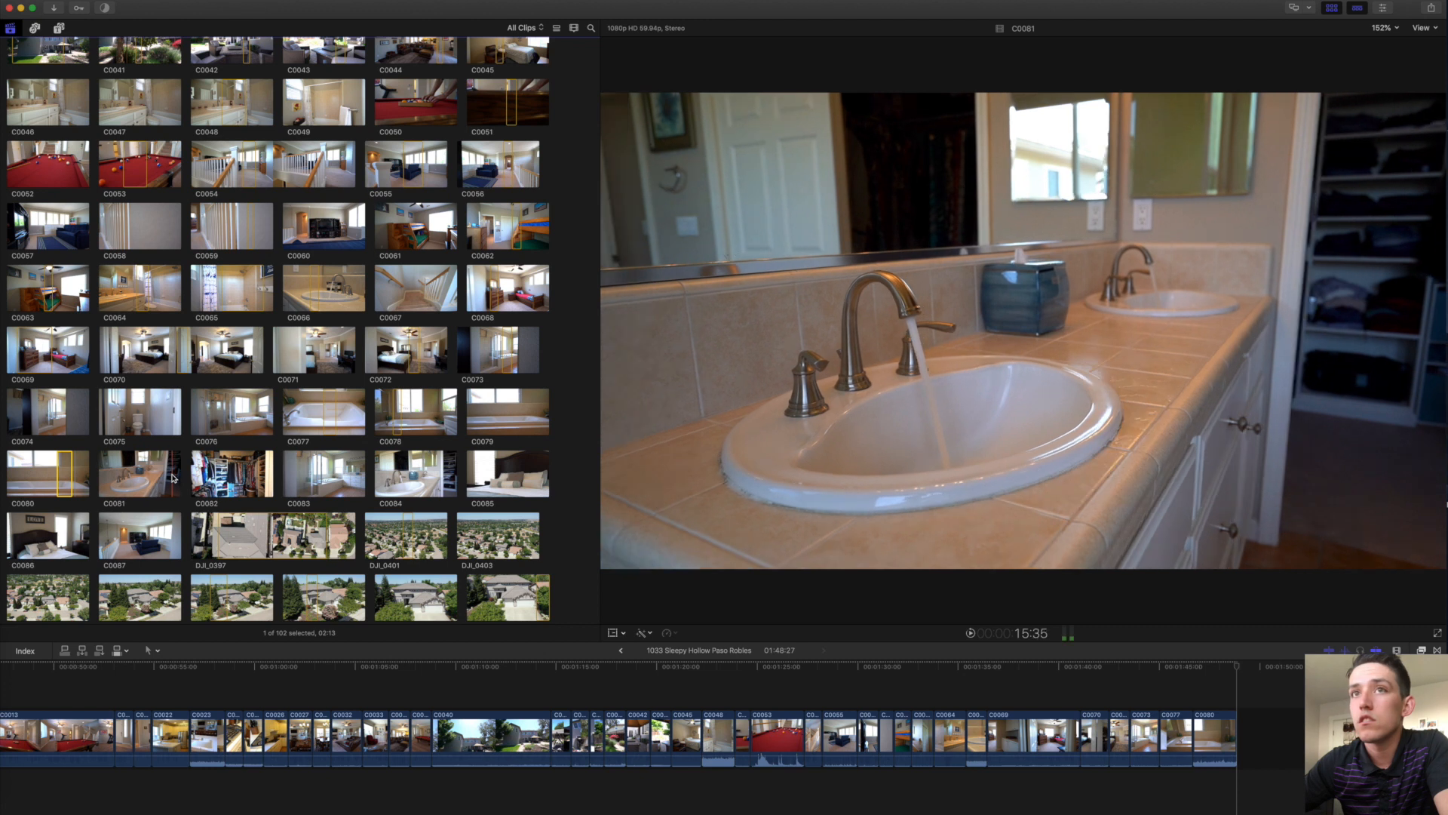
pyautogui.moveTo(169, 476); pyautogui.dragTo(163, 475)
pyautogui.press('e')
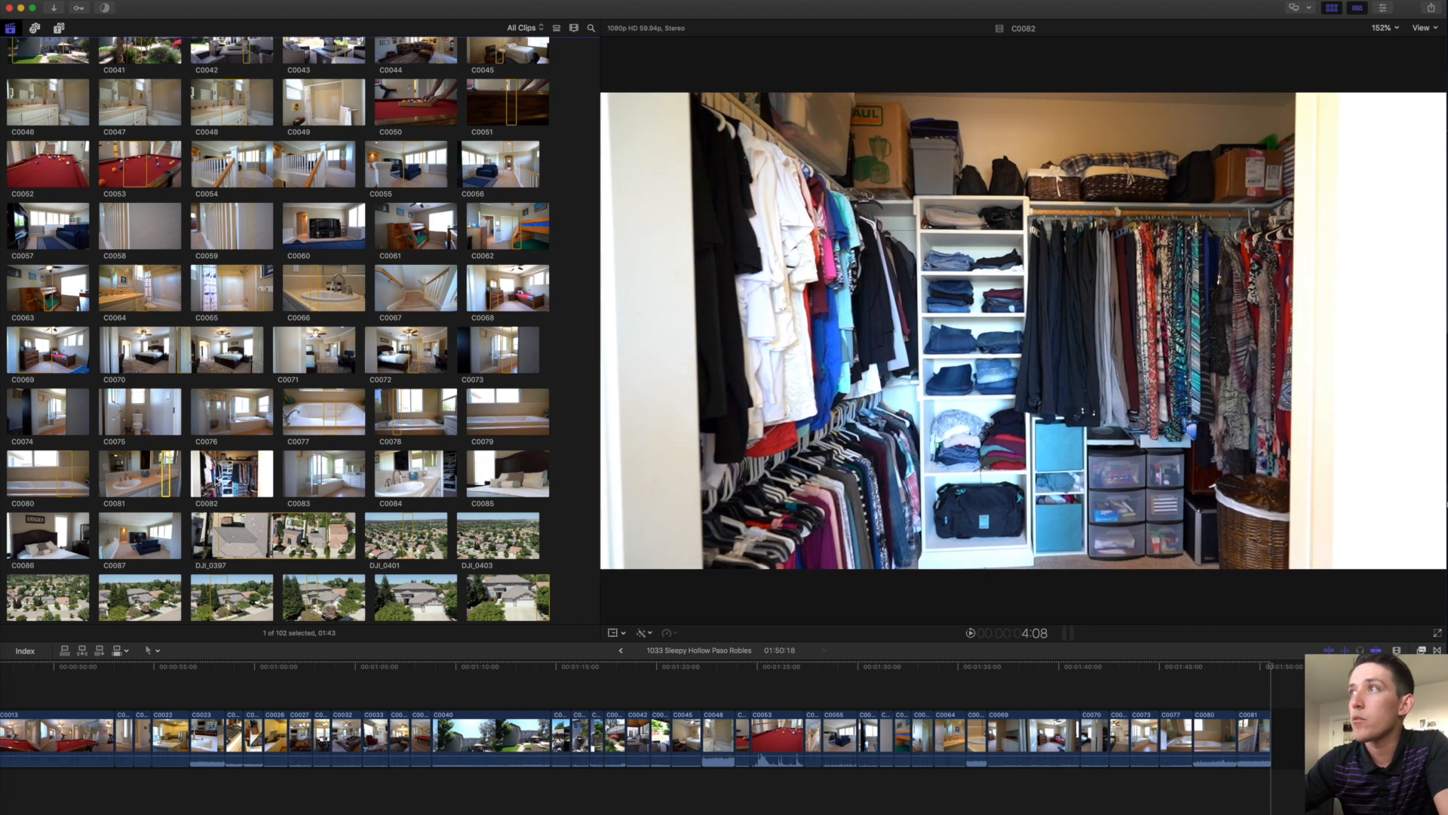
pyautogui.press('space')
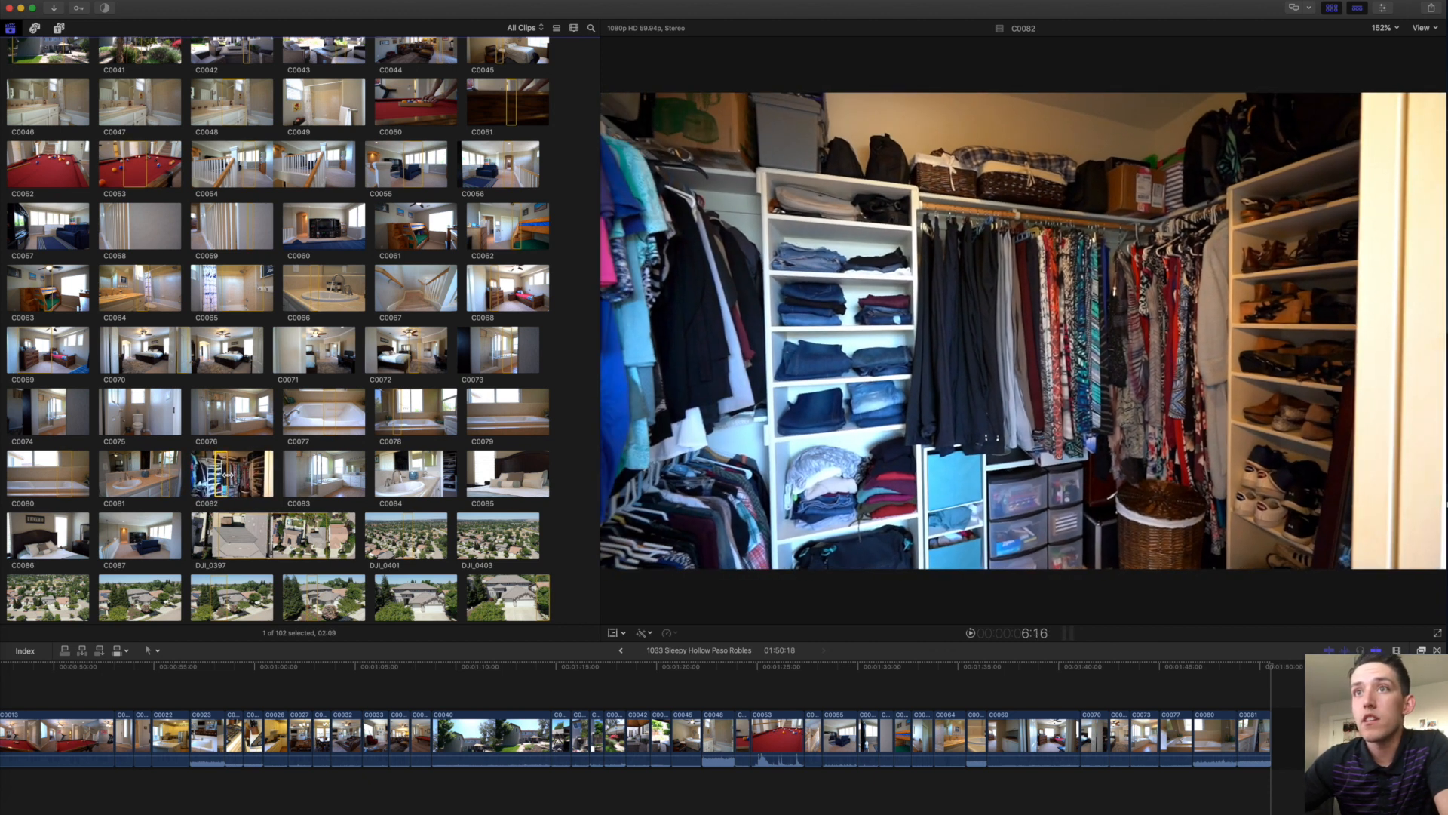
pyautogui.press('e')
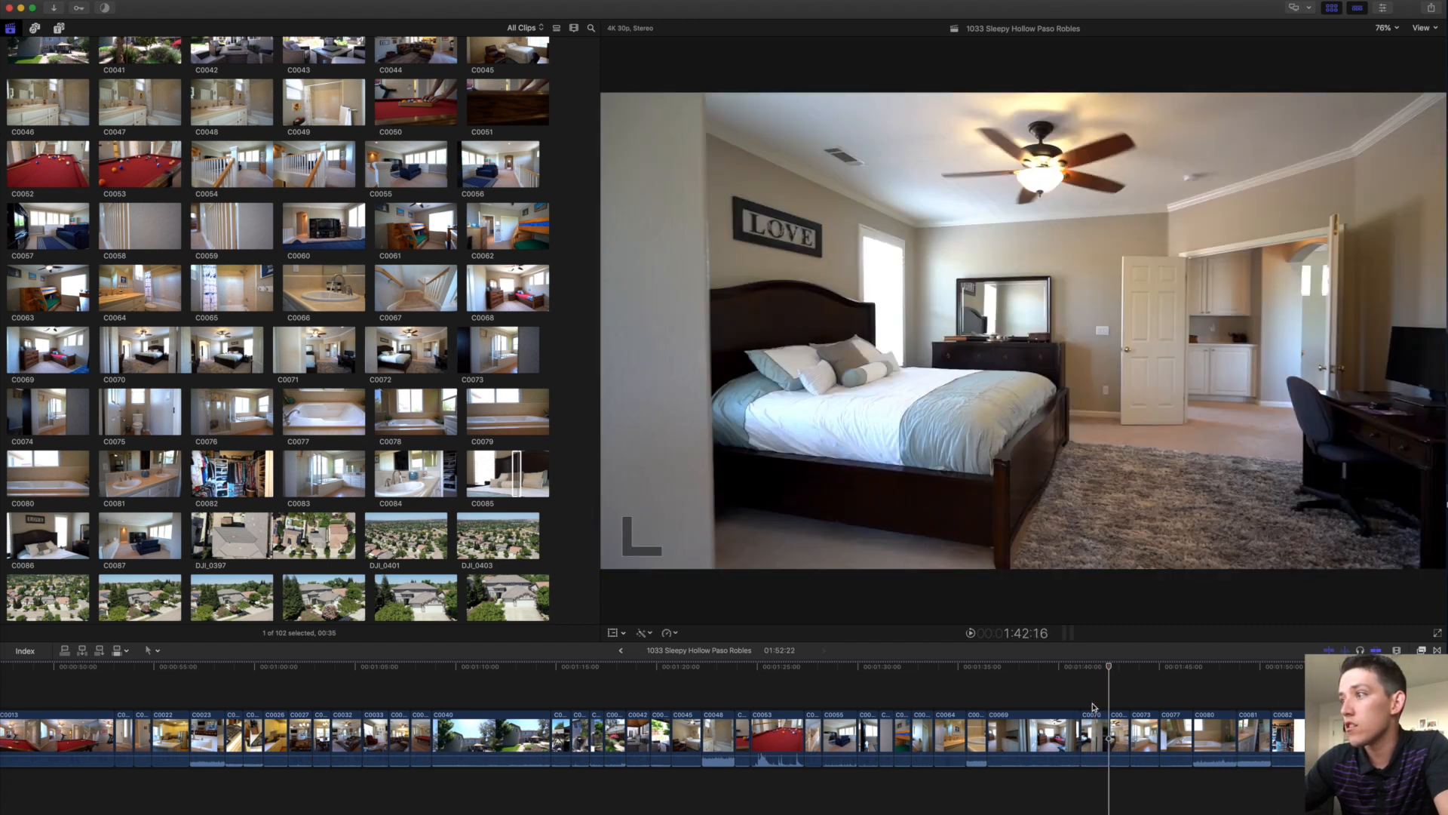
# Step back and forth between C0070's start and end cuts to compare their frames.
pyautogui.click(1093, 707)
pyautogui.press('Down')
pyautogui.press('Up')
pyautogui.press('Down')
pyautogui.press('Up')
pyautogui.press('Down')
pyautogui.press('Up')
pyautogui.press('Down')
pyautogui.press('Up')
pyautogui.press('Down')
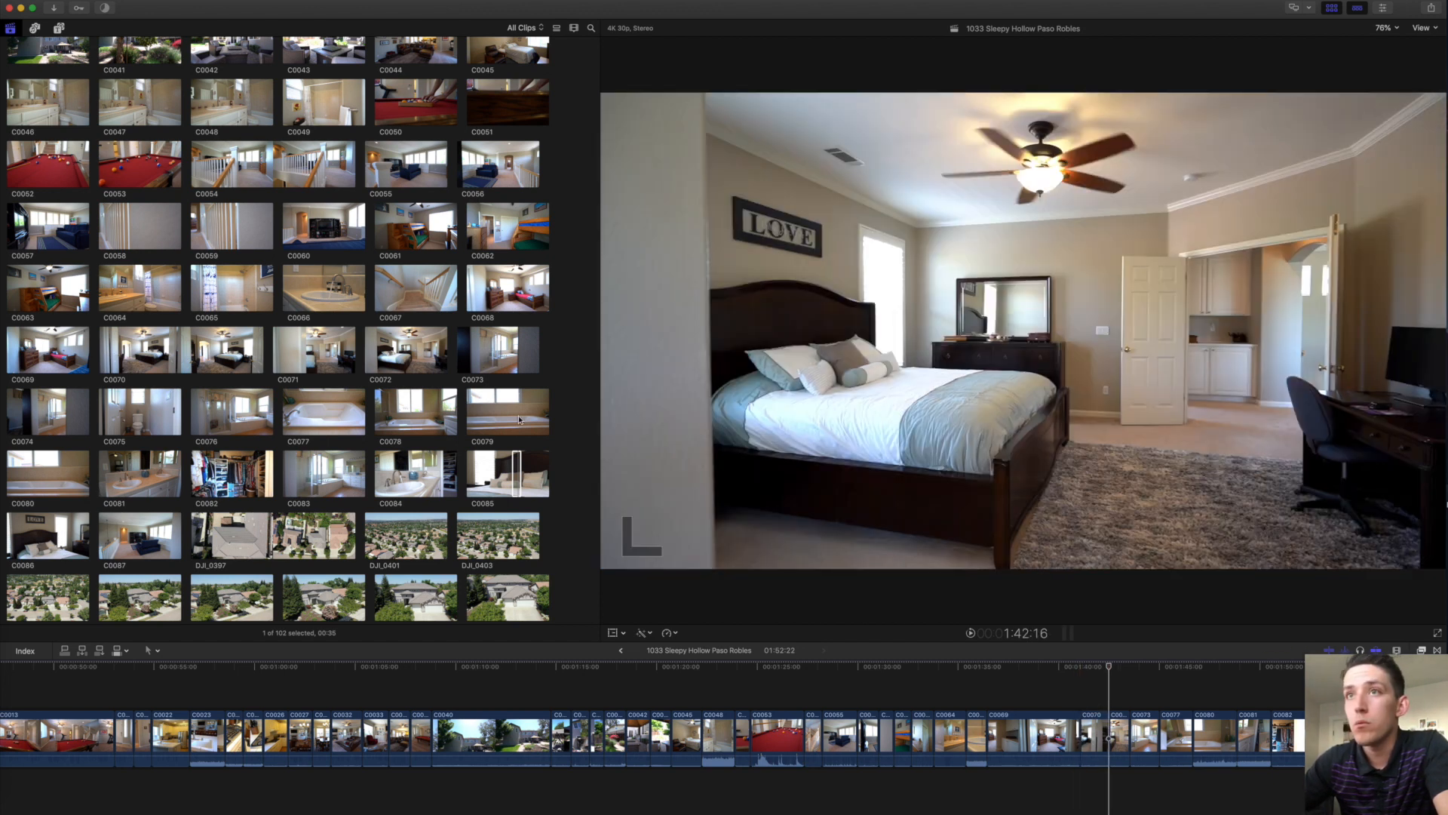
# Preview the C0085 bedroom pillow clip and select C0070 plus the following clip in the timeline.
pyautogui.click(516, 469)
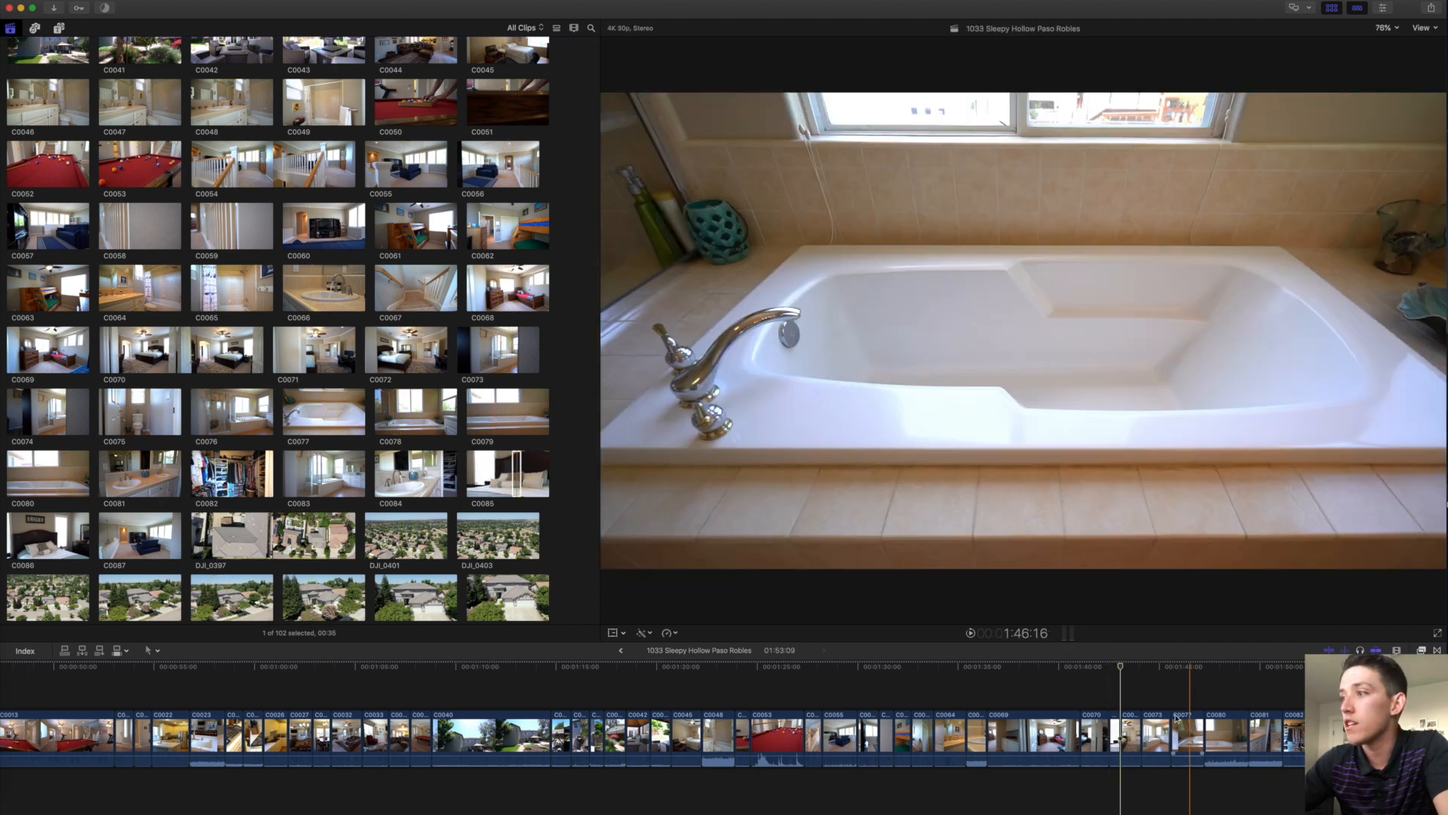
pyautogui.click(1099, 728)
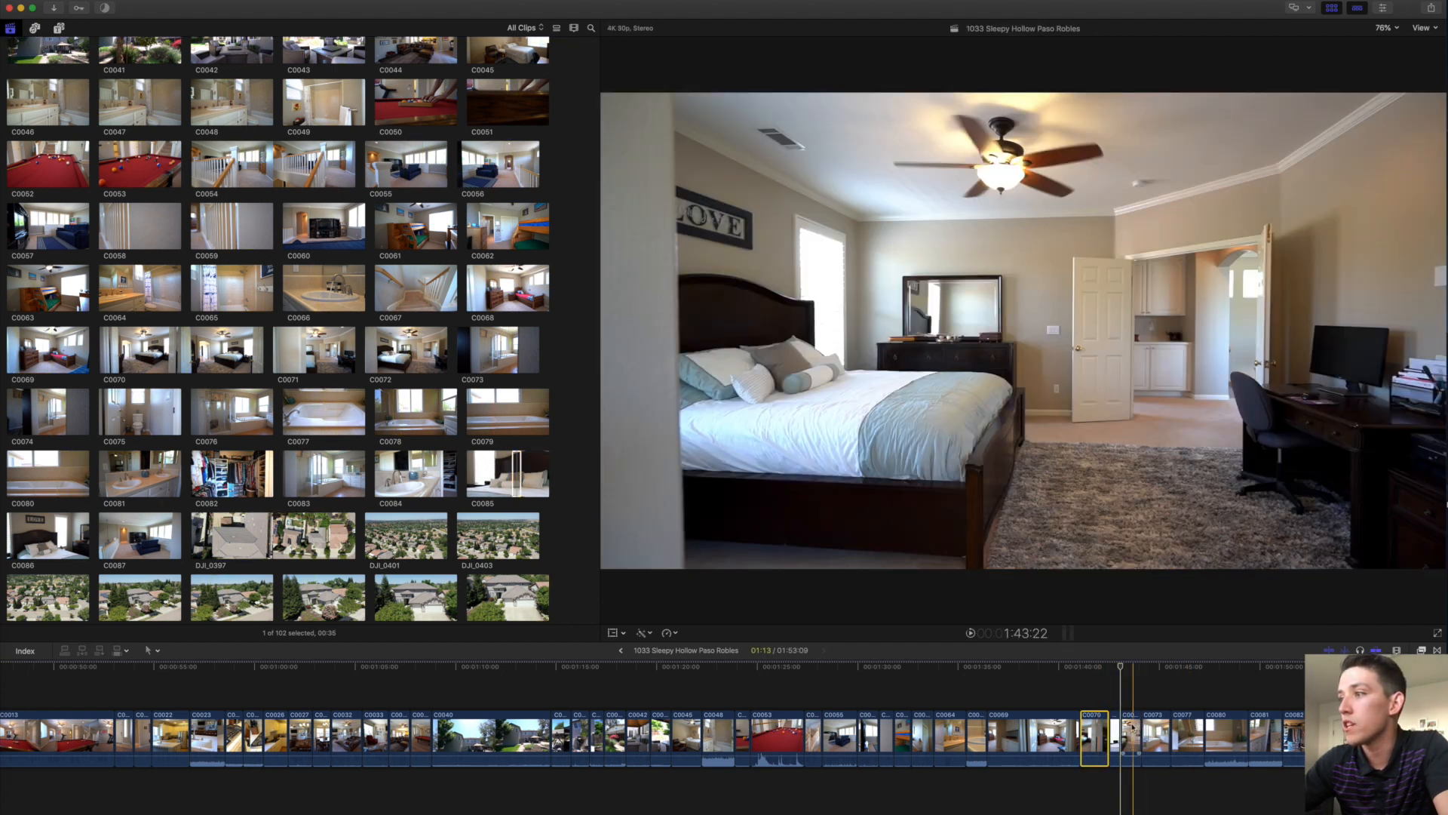
pyautogui.keyDown('super'); pyautogui.click(1131, 726); pyautogui.keyUp('super')
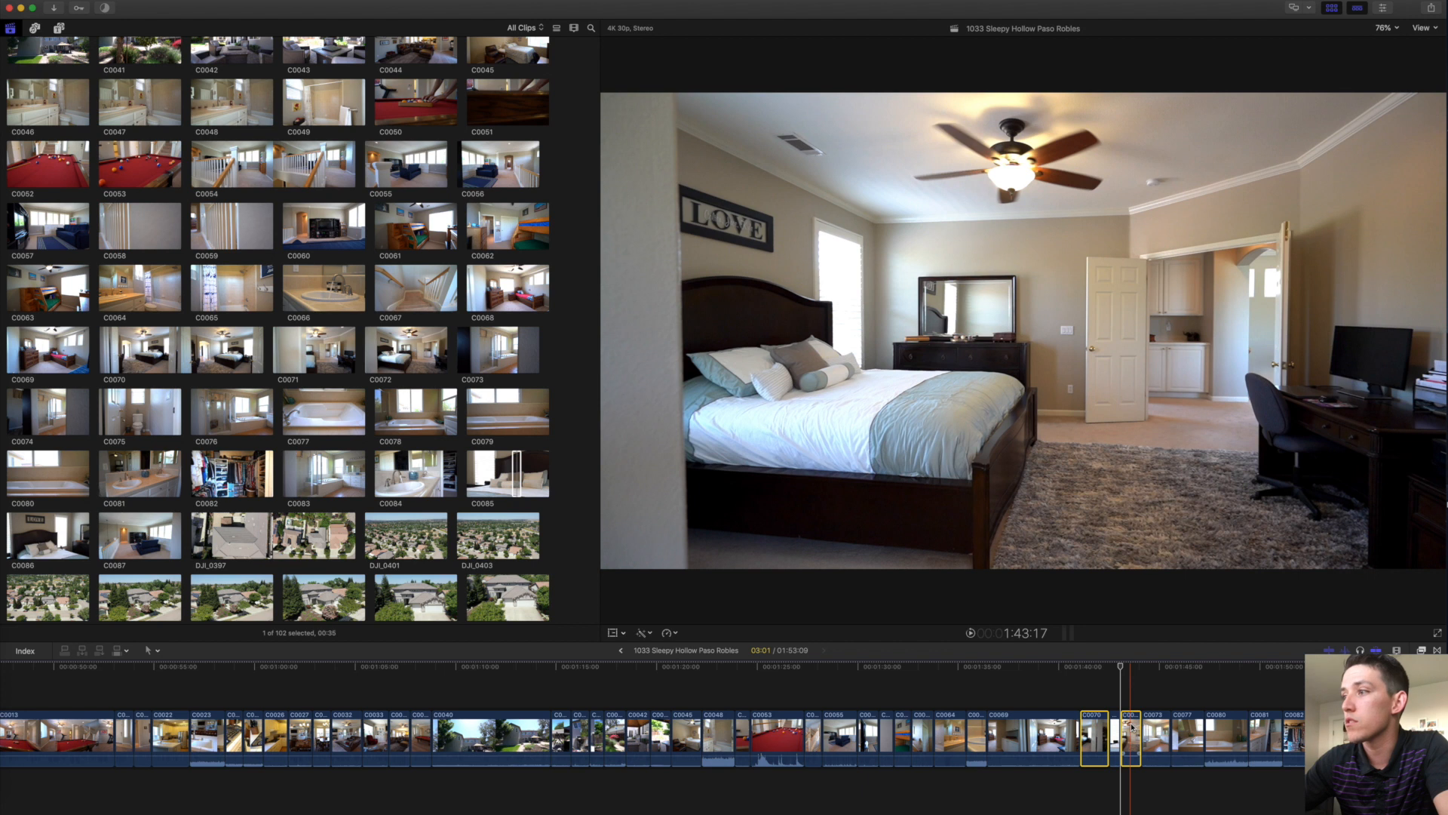
pyautogui.click(1115, 691)
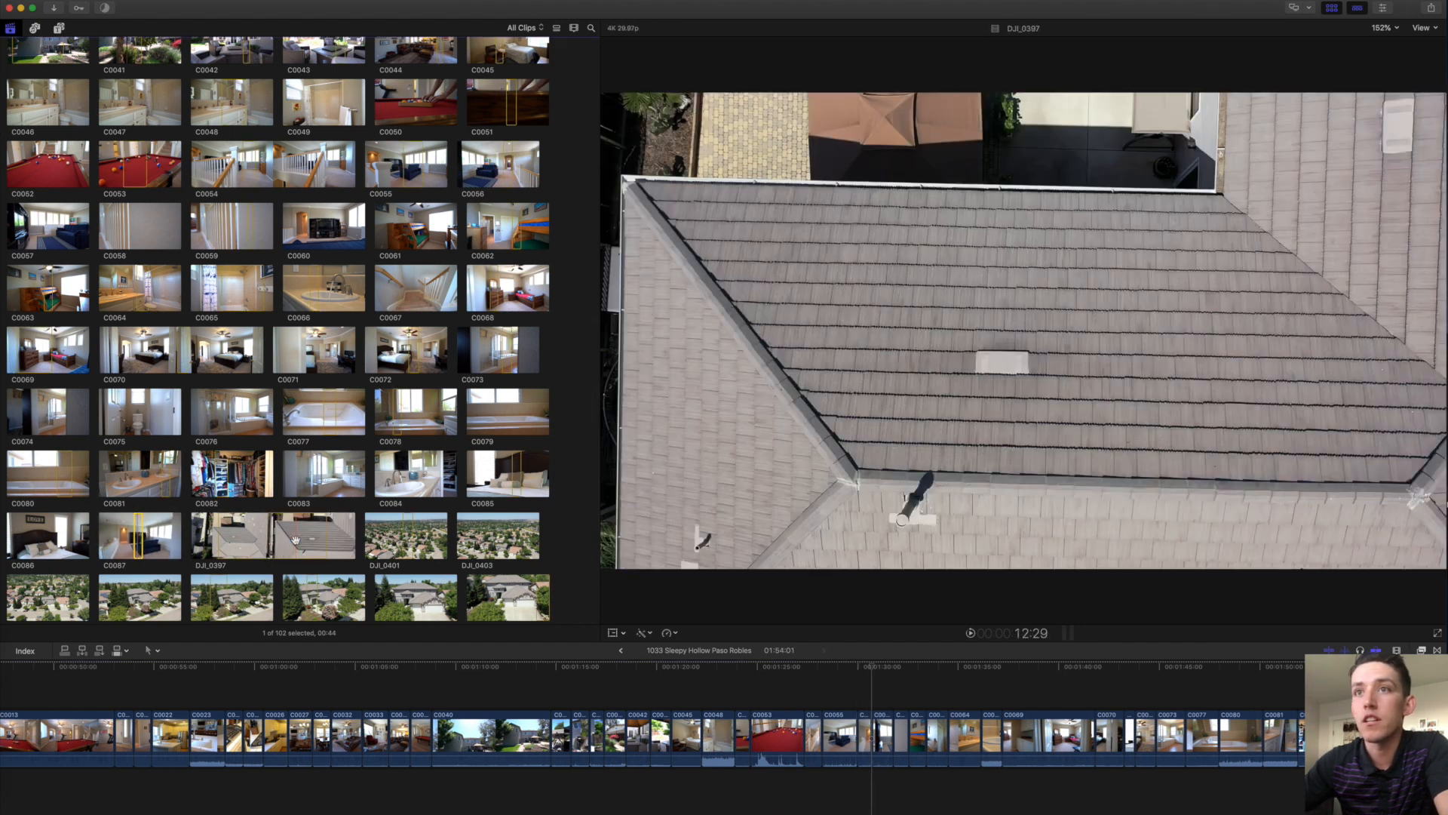
# Append drone clip DJI_0520 and set it to play in reverse.
pyautogui.scroll(-4, 295, 539)
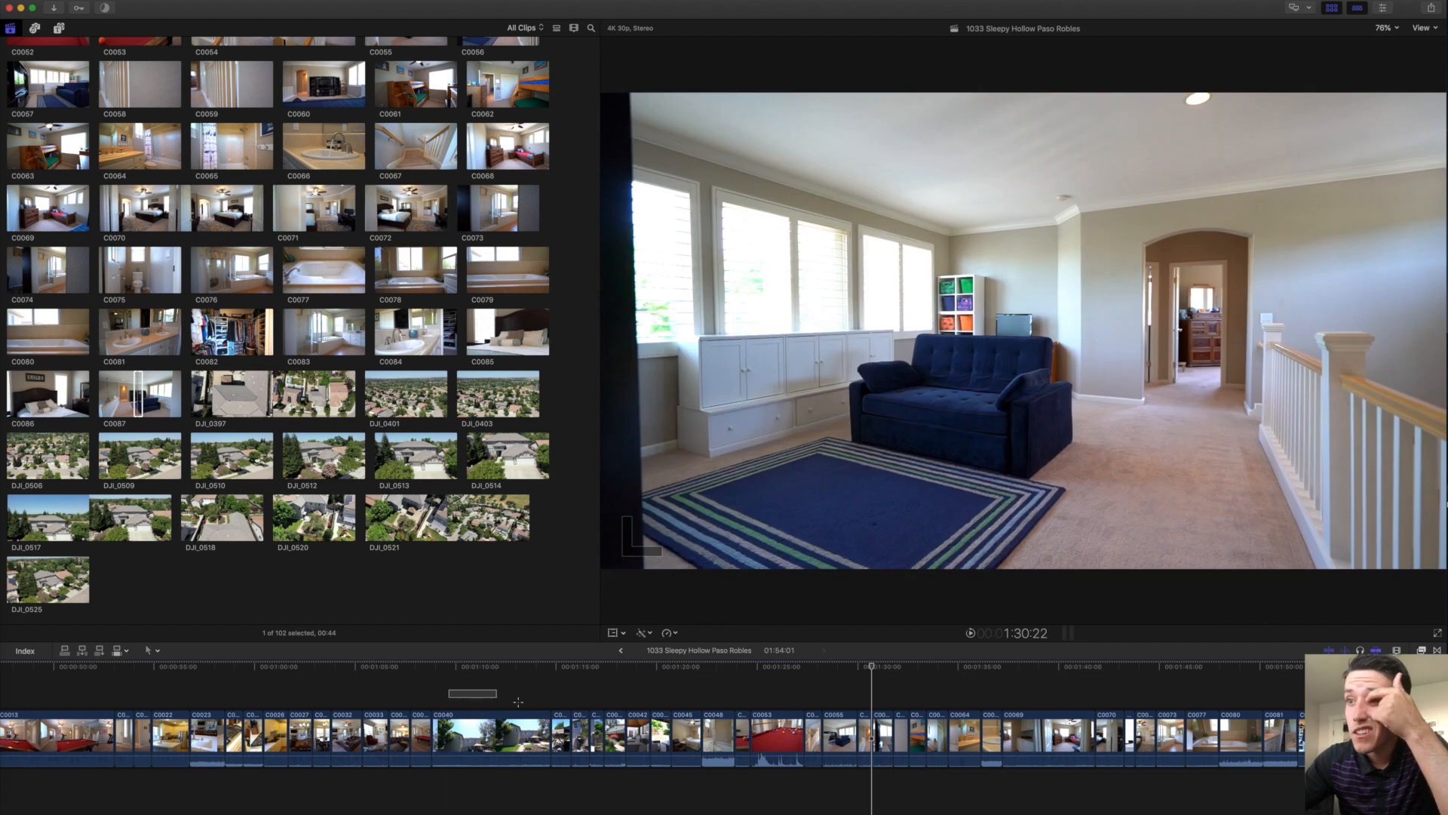
pyautogui.moveTo(518, 702); pyautogui.dragTo(1329, 735)
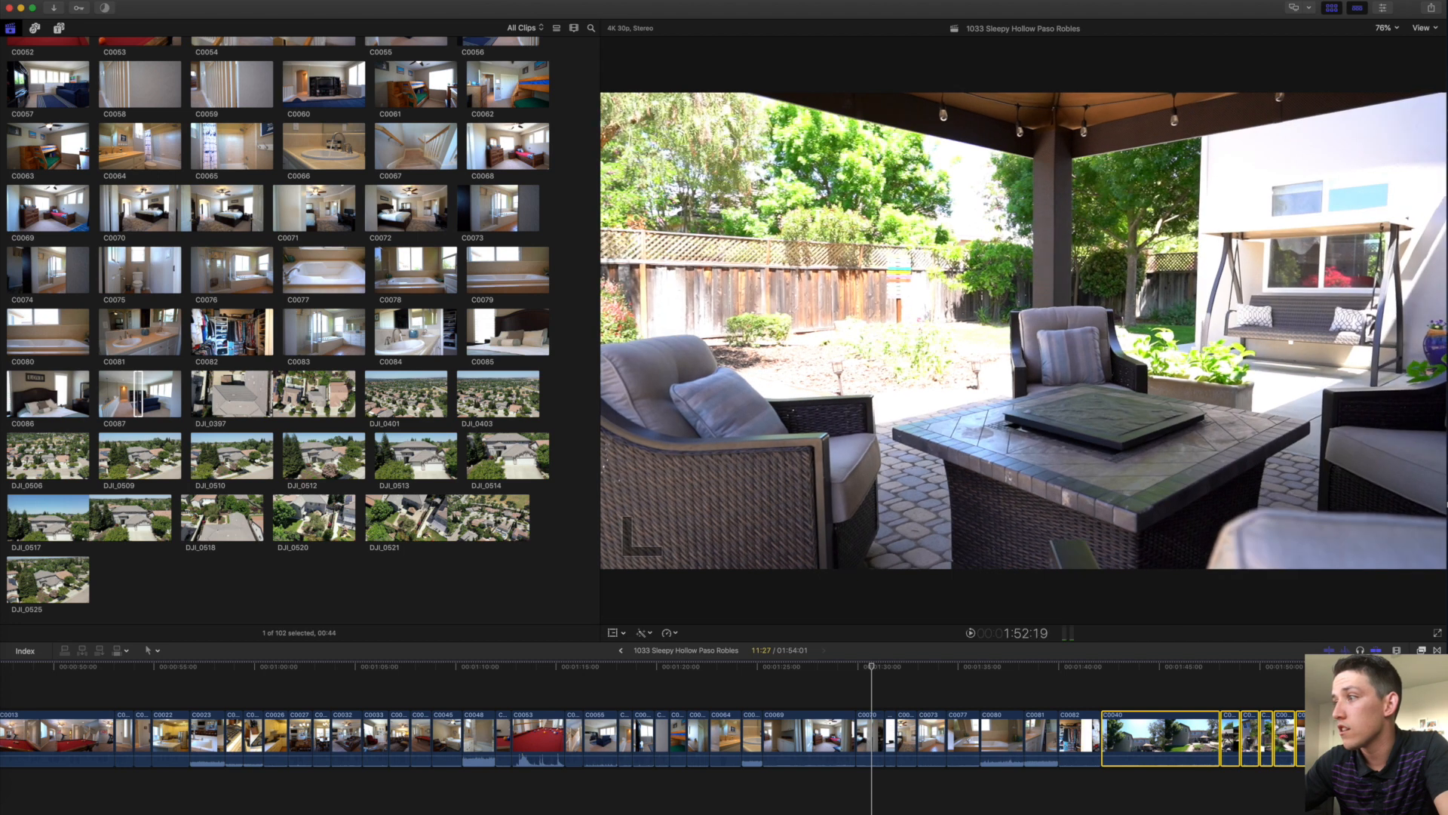
pyautogui.click(1330, 784)
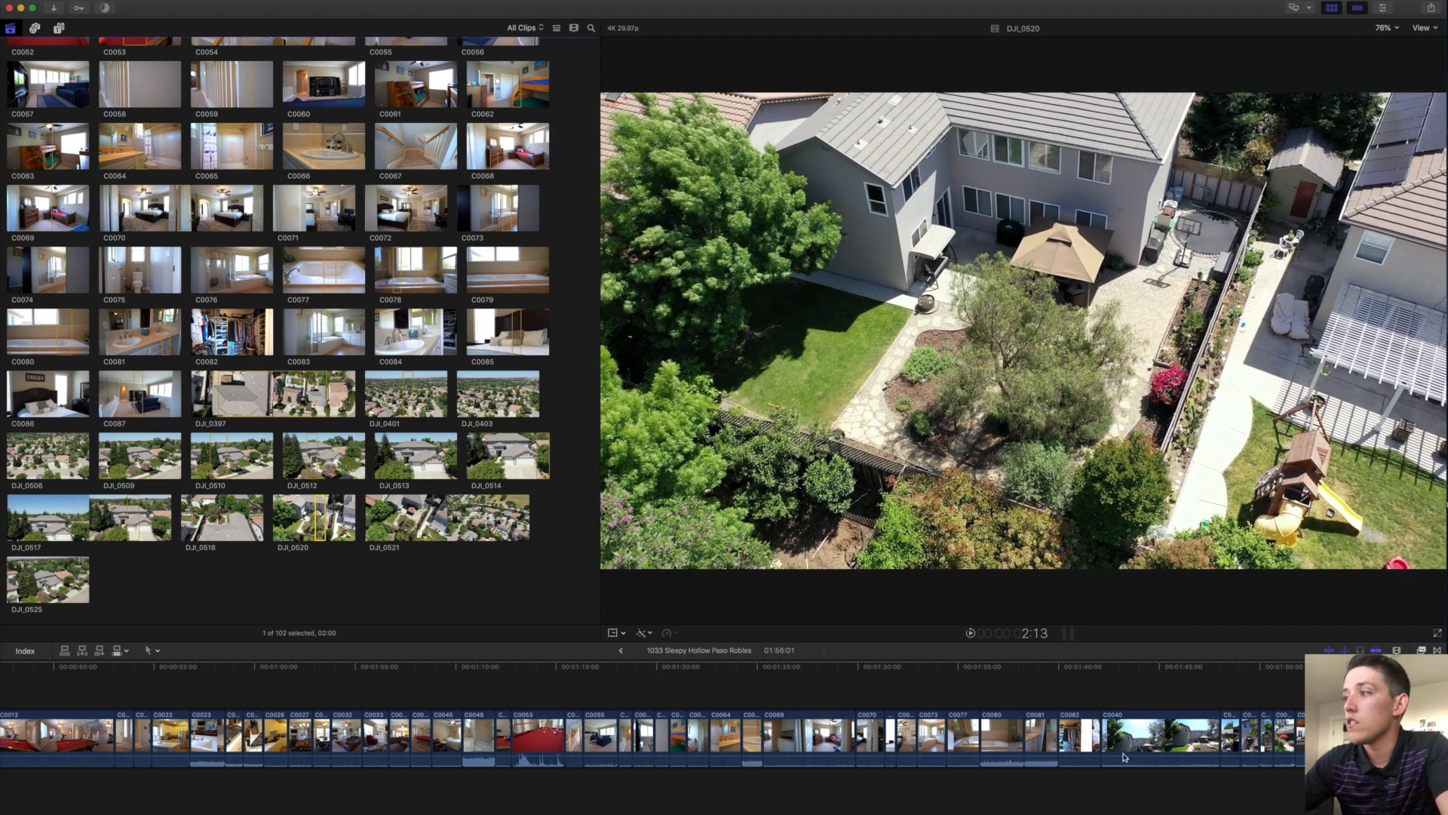
pyautogui.press('e')
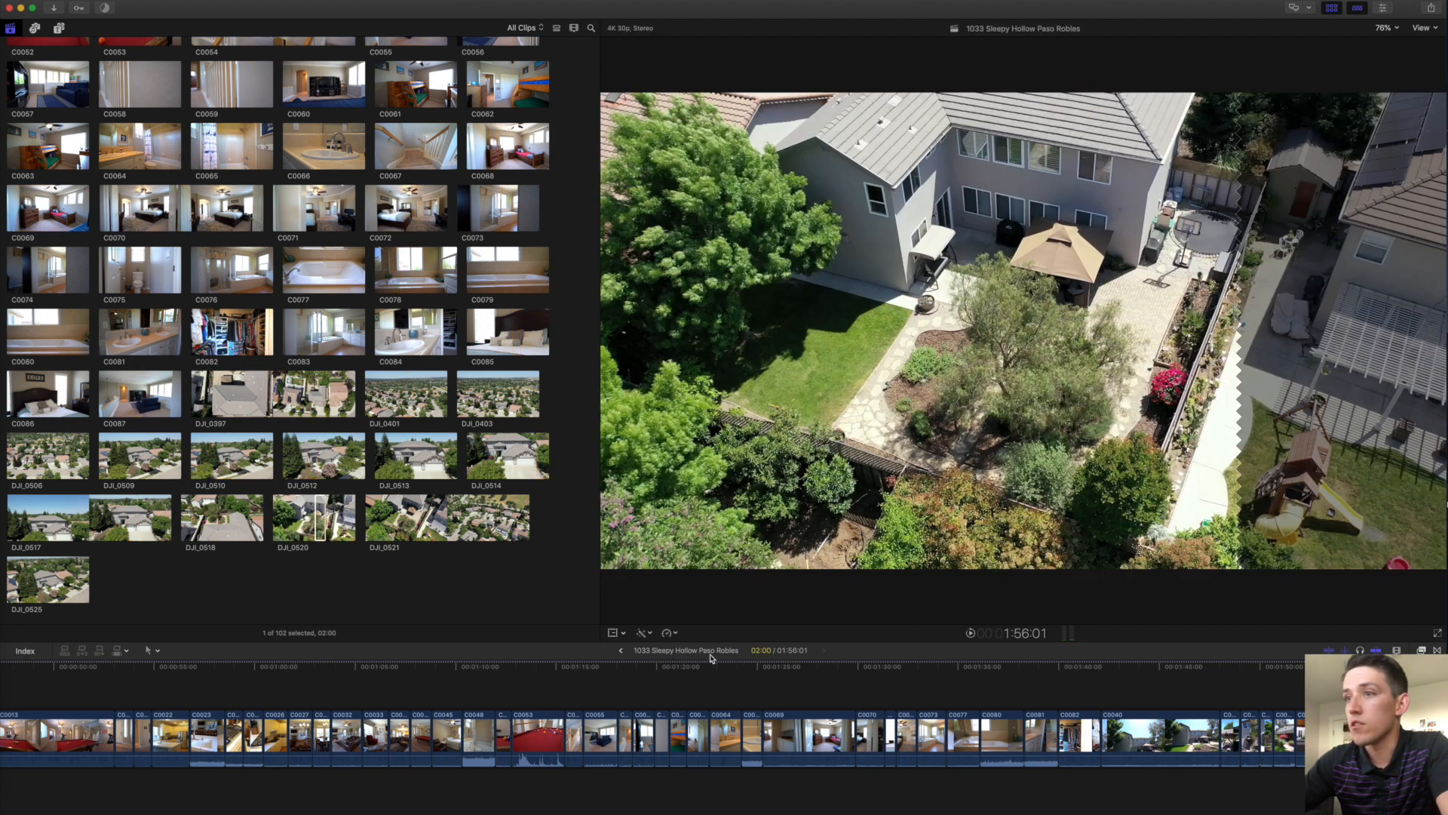
pyautogui.click(669, 633)
pyautogui.click(708, 712)
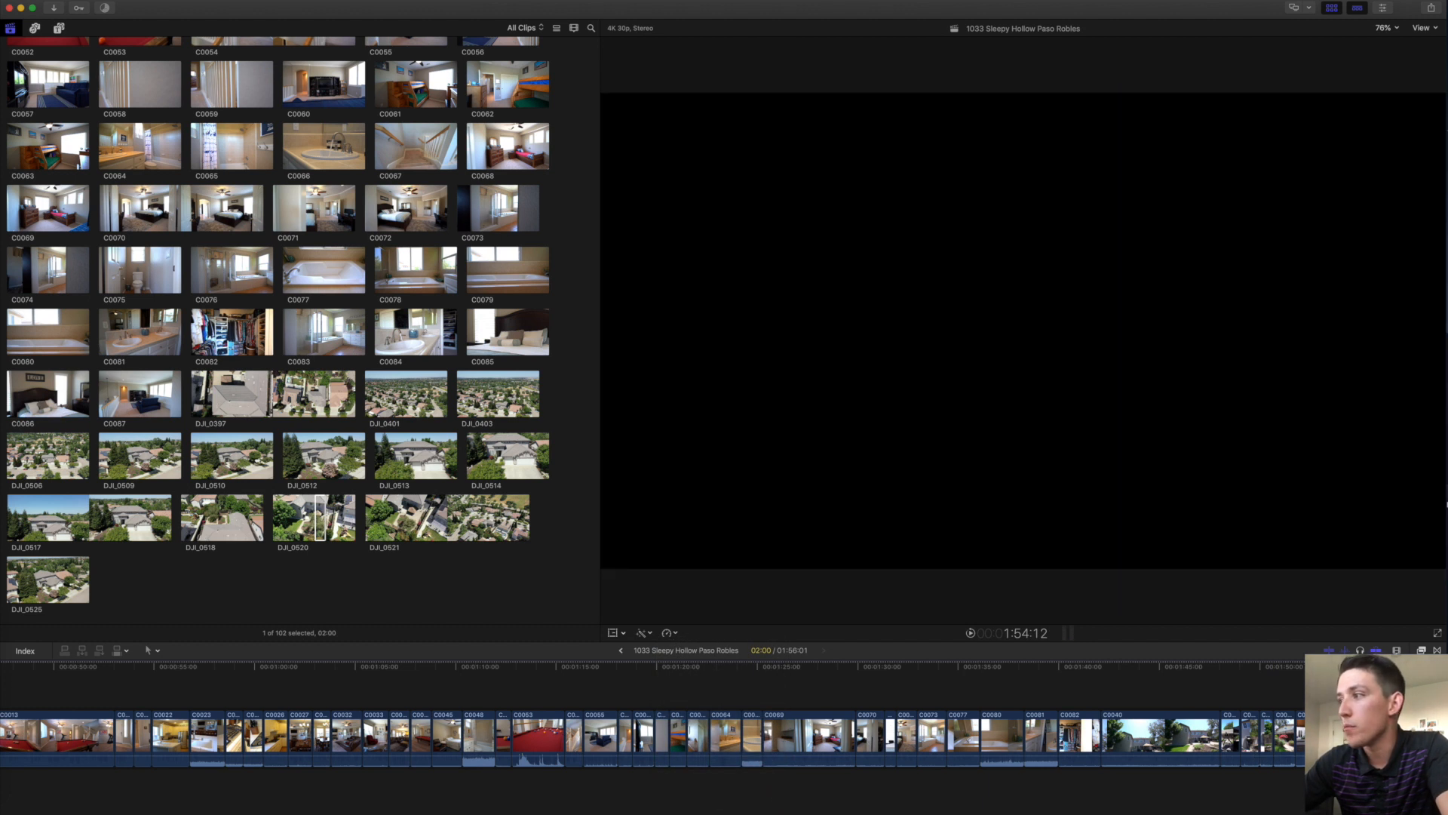
# Append DJI_0521 from a marked point to its end, and a 05:08 DJI_0525 range.
pyautogui.press('super+shift+a')
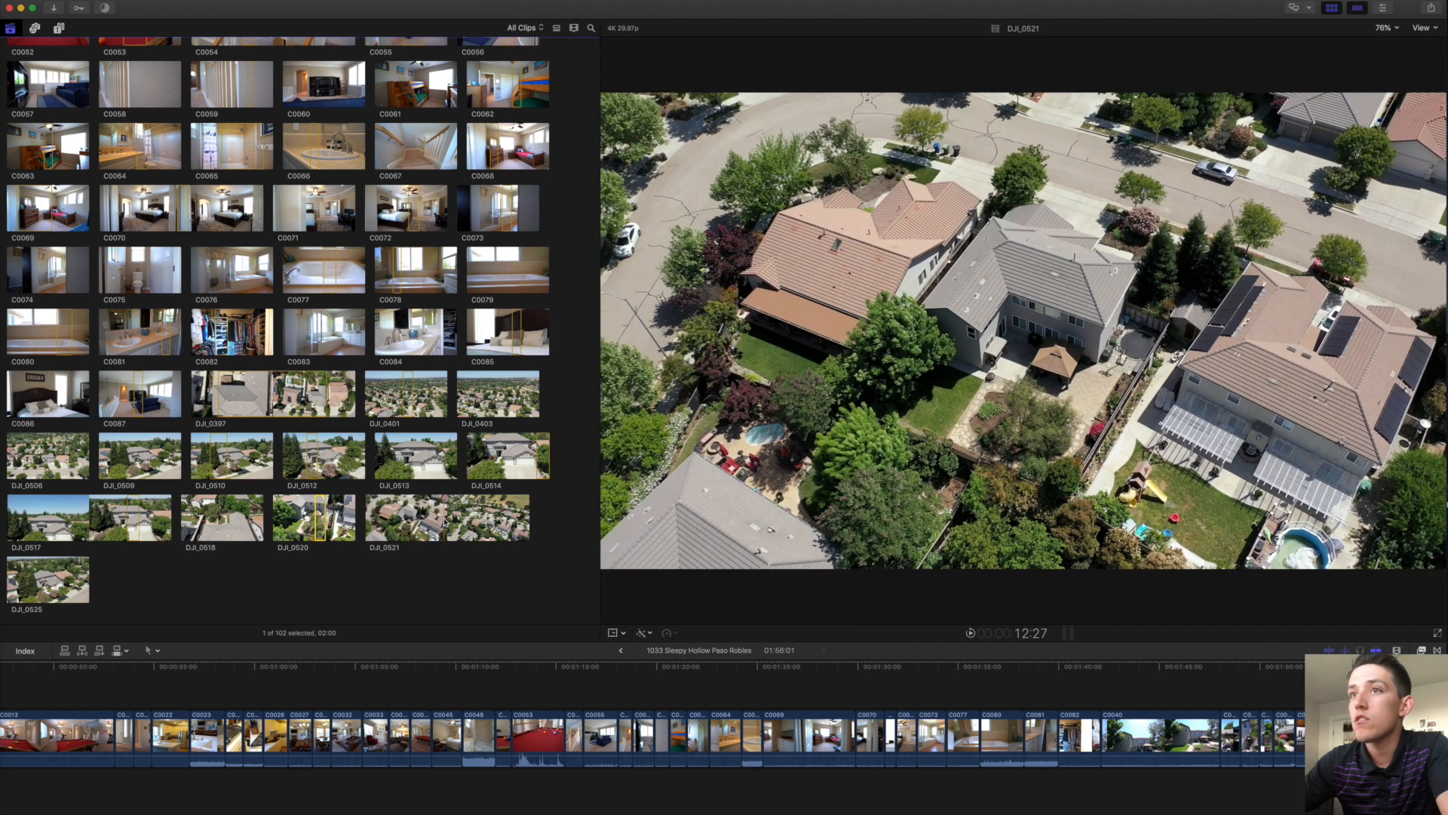
pyautogui.press('i')
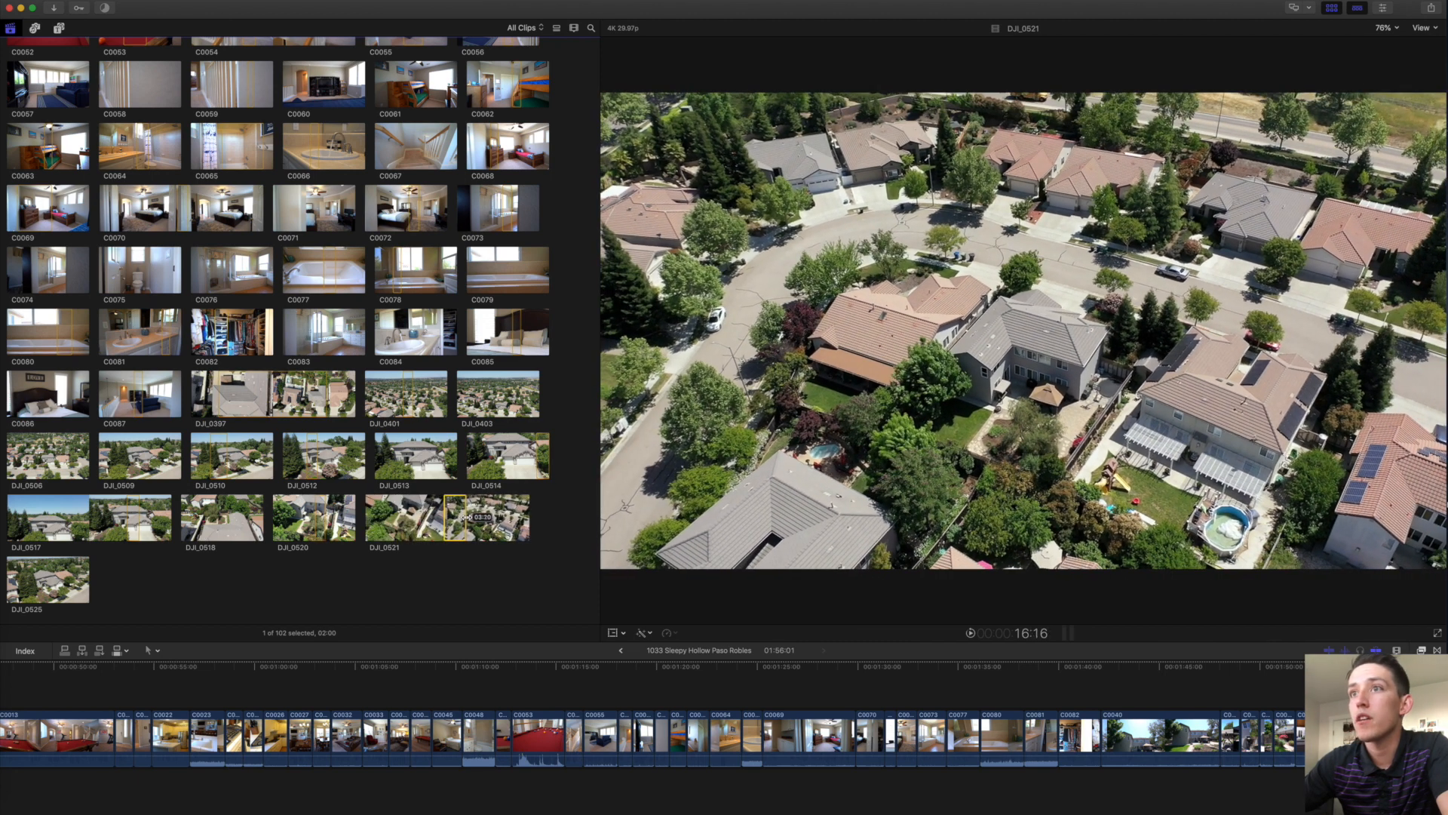
pyautogui.press('e')
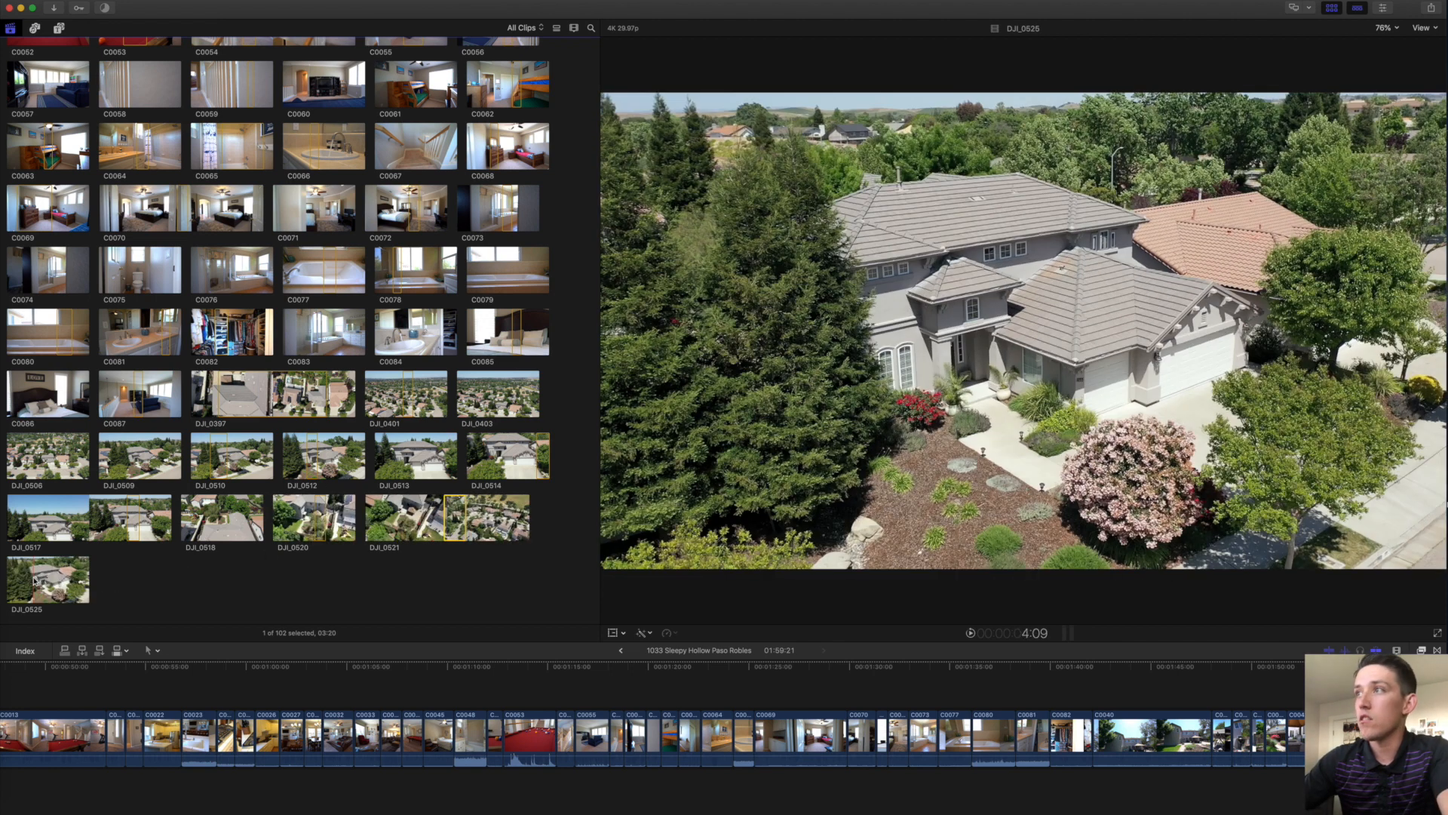
pyautogui.click(37, 581)
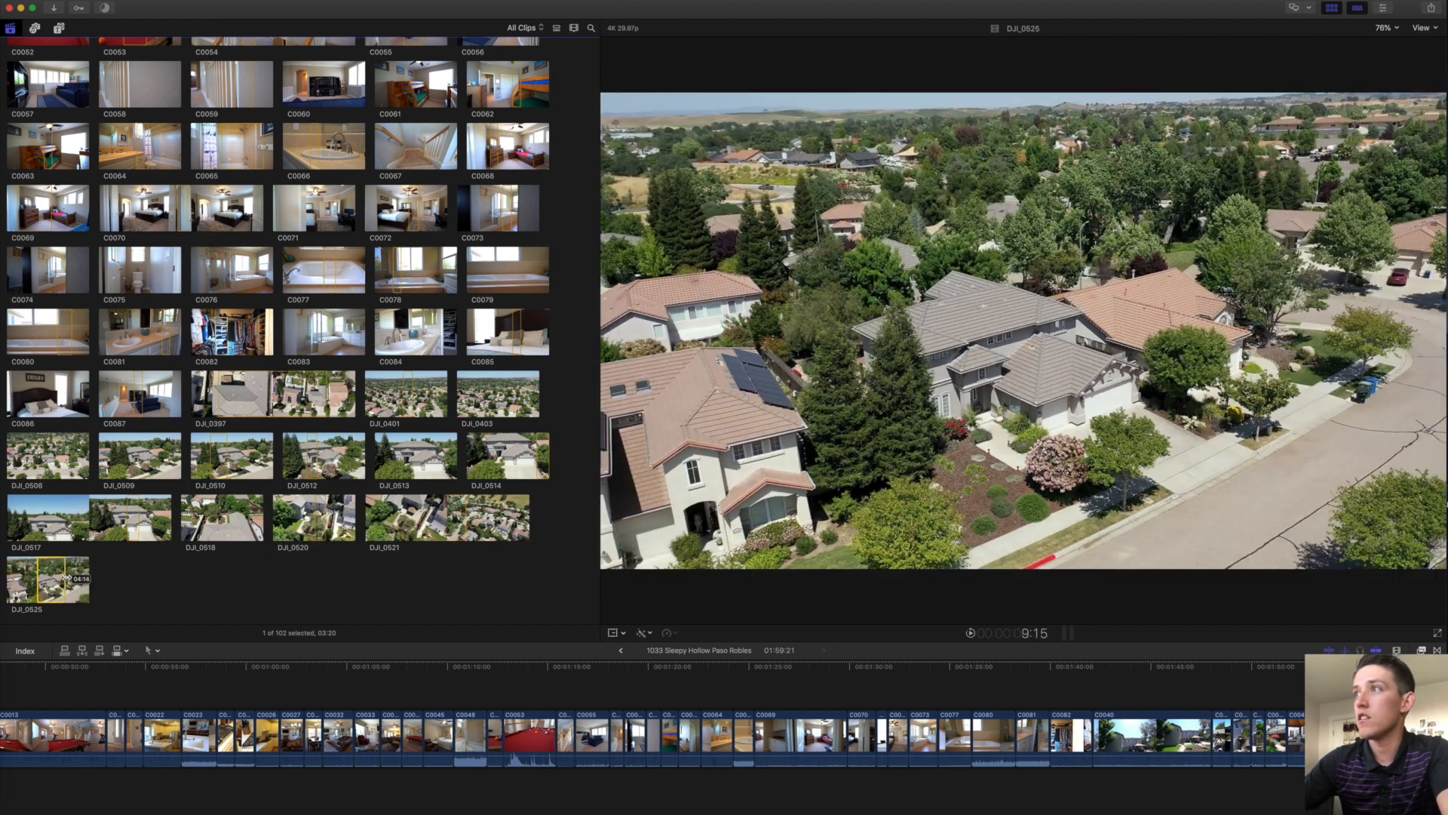
pyautogui.moveTo(69, 578); pyautogui.dragTo(70, 578)
pyautogui.press('e')
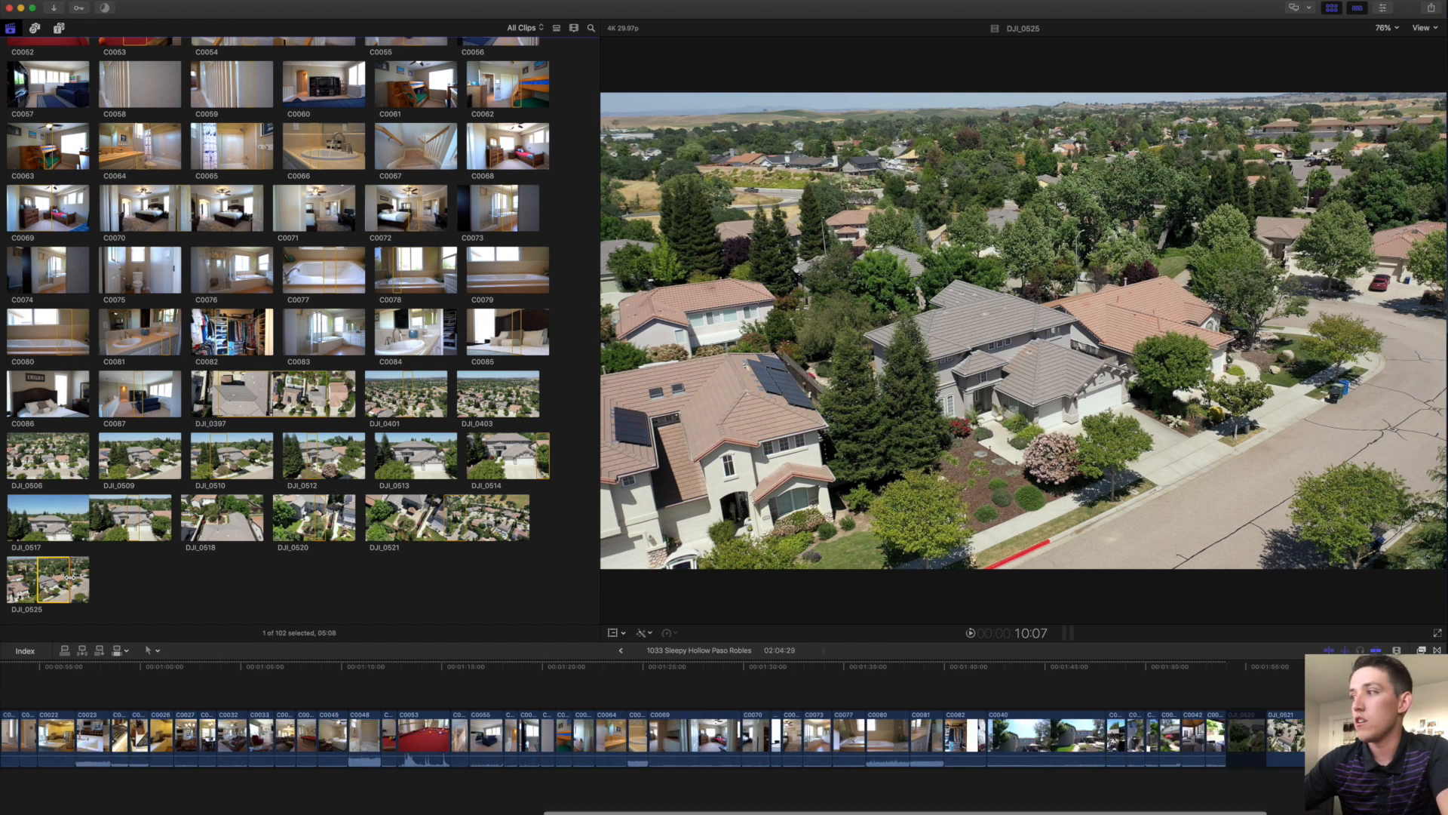
# Fit the whole project in the timeline and select every clip.
pyautogui.click(438, 691)
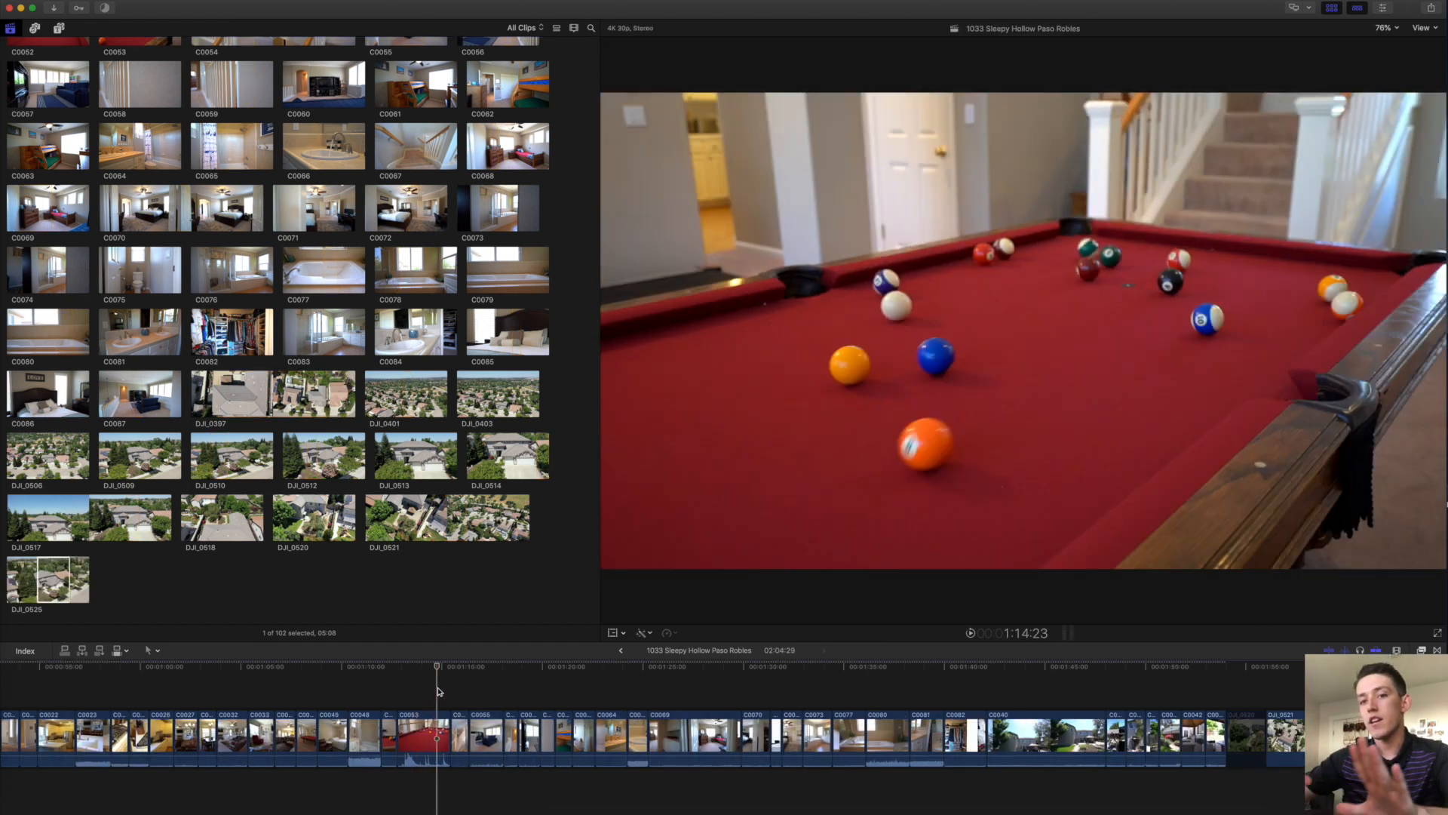
pyautogui.hscroll(-10, 439, 691)
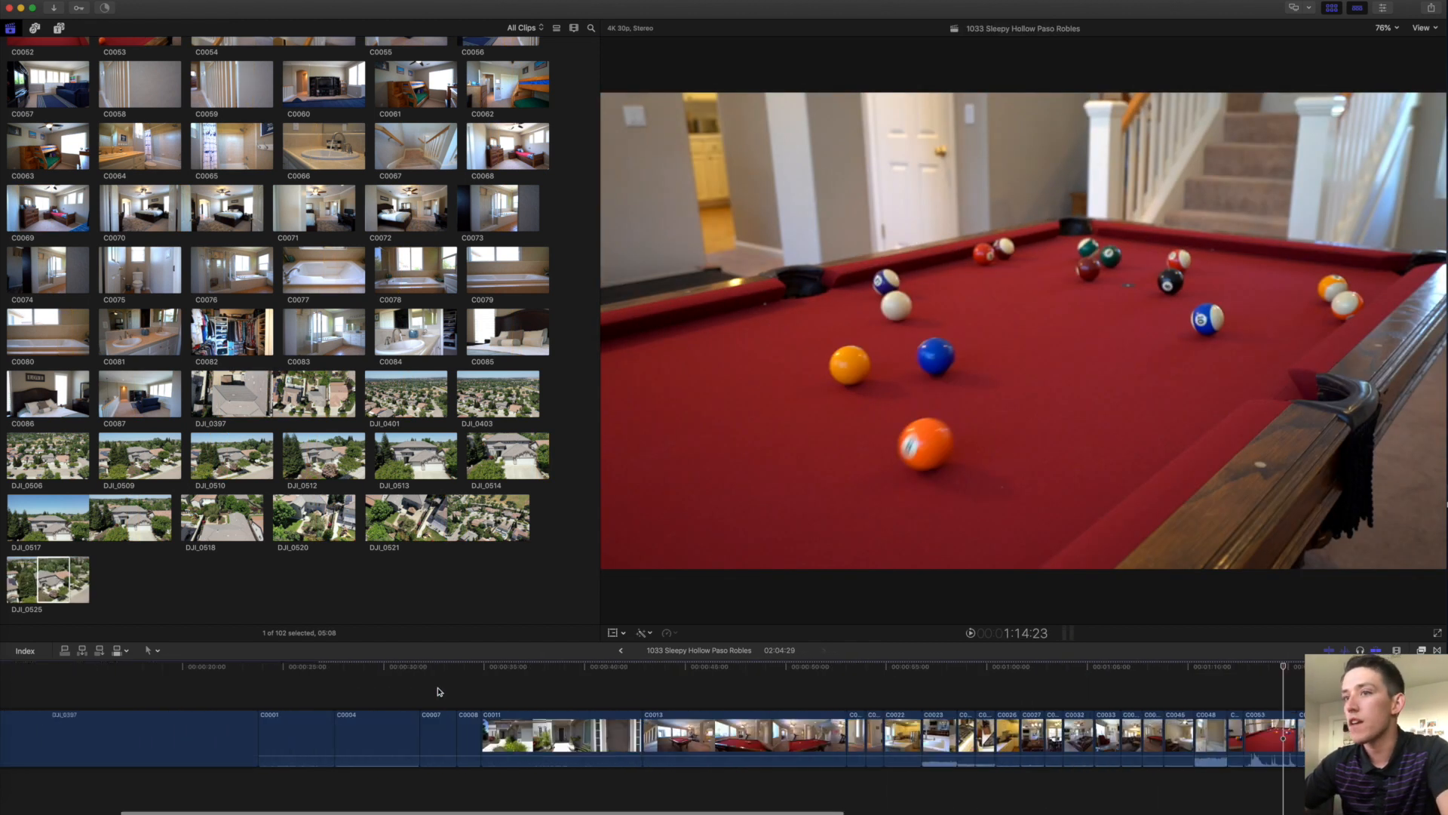
pyautogui.hotkey('shift', 'z')
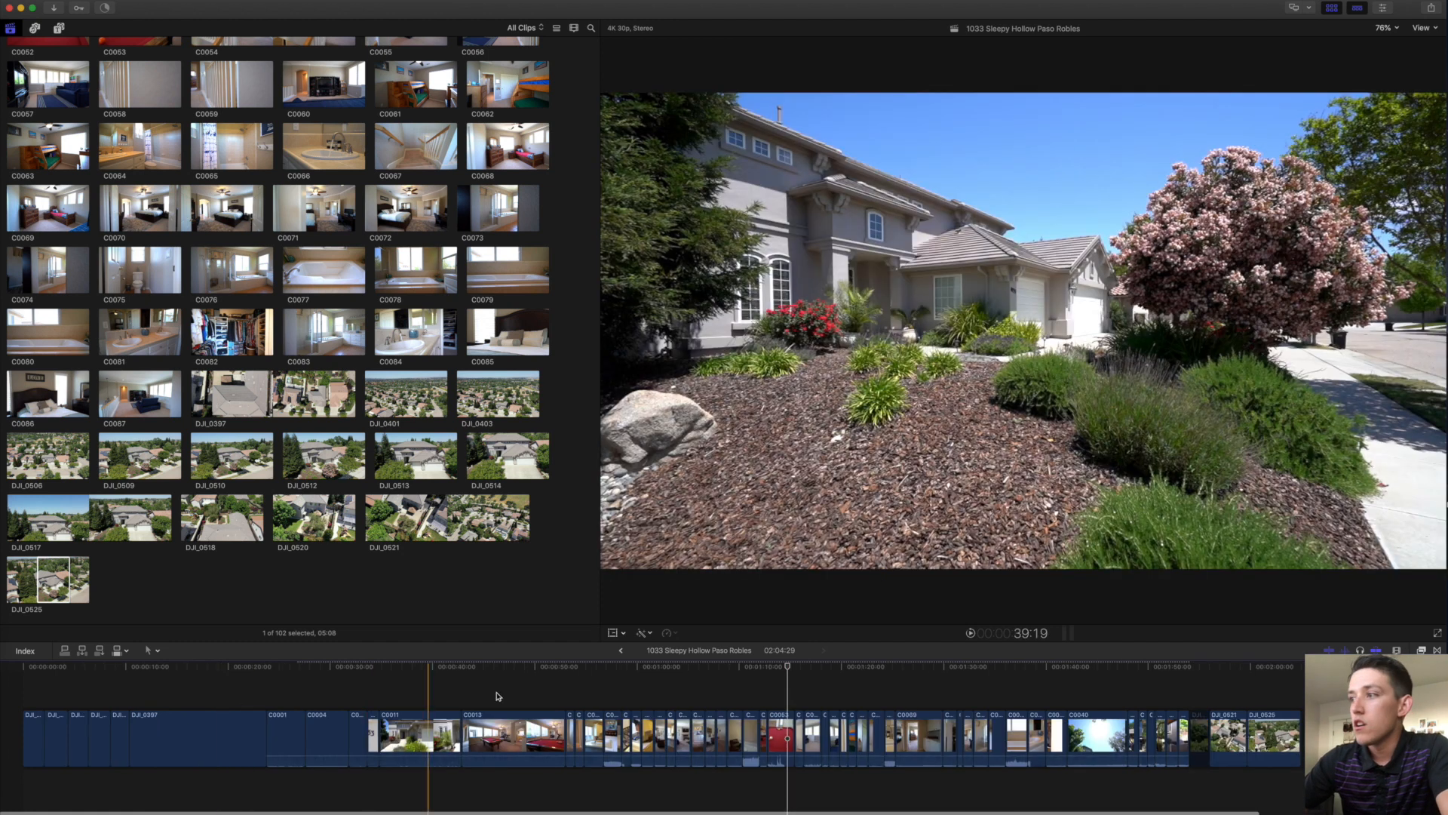
pyautogui.press('super+a')
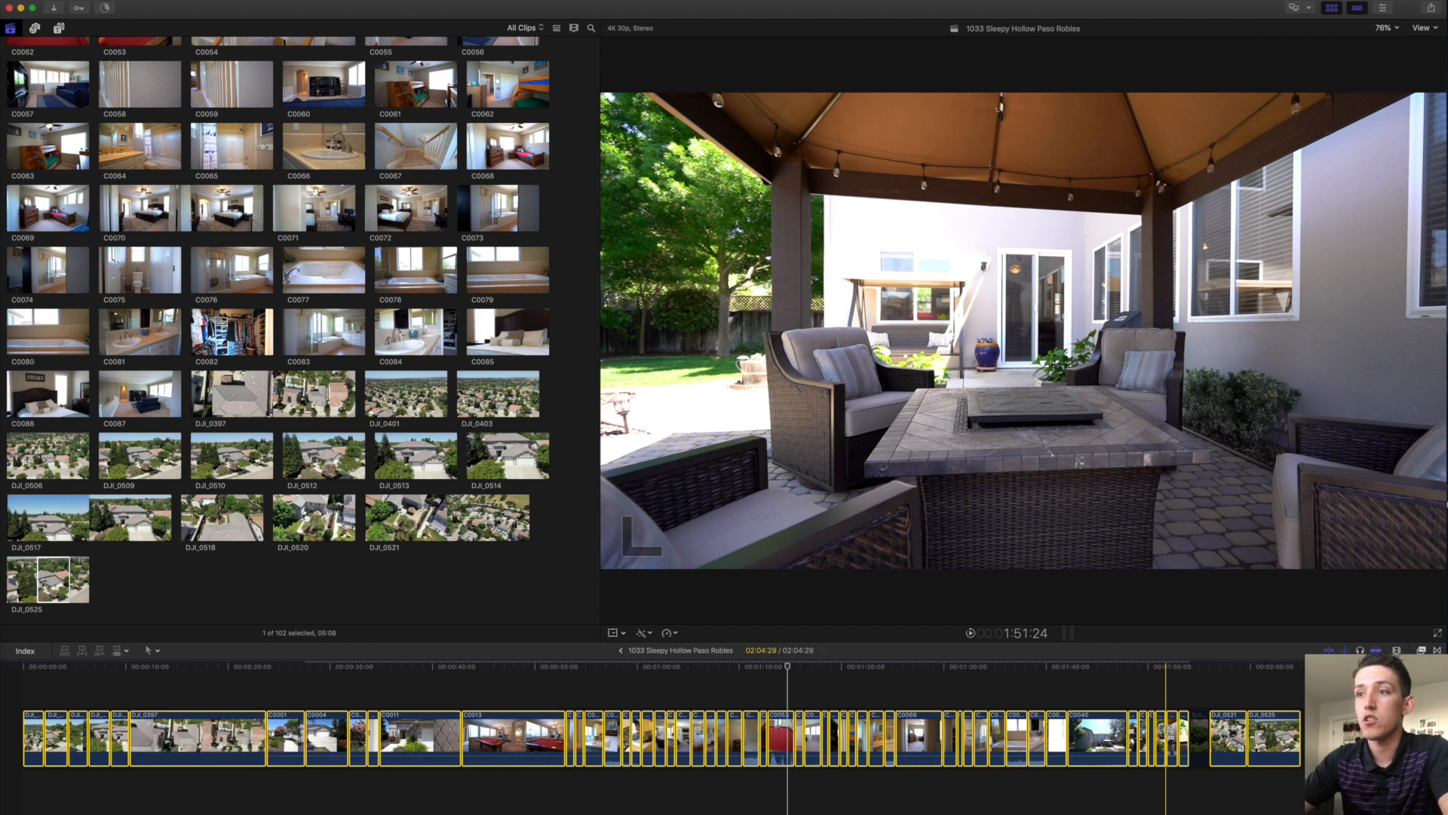
# Slow all selected camera clips to 50% speed, stretching the project to 03:35:04.
pyautogui.press('super+r')
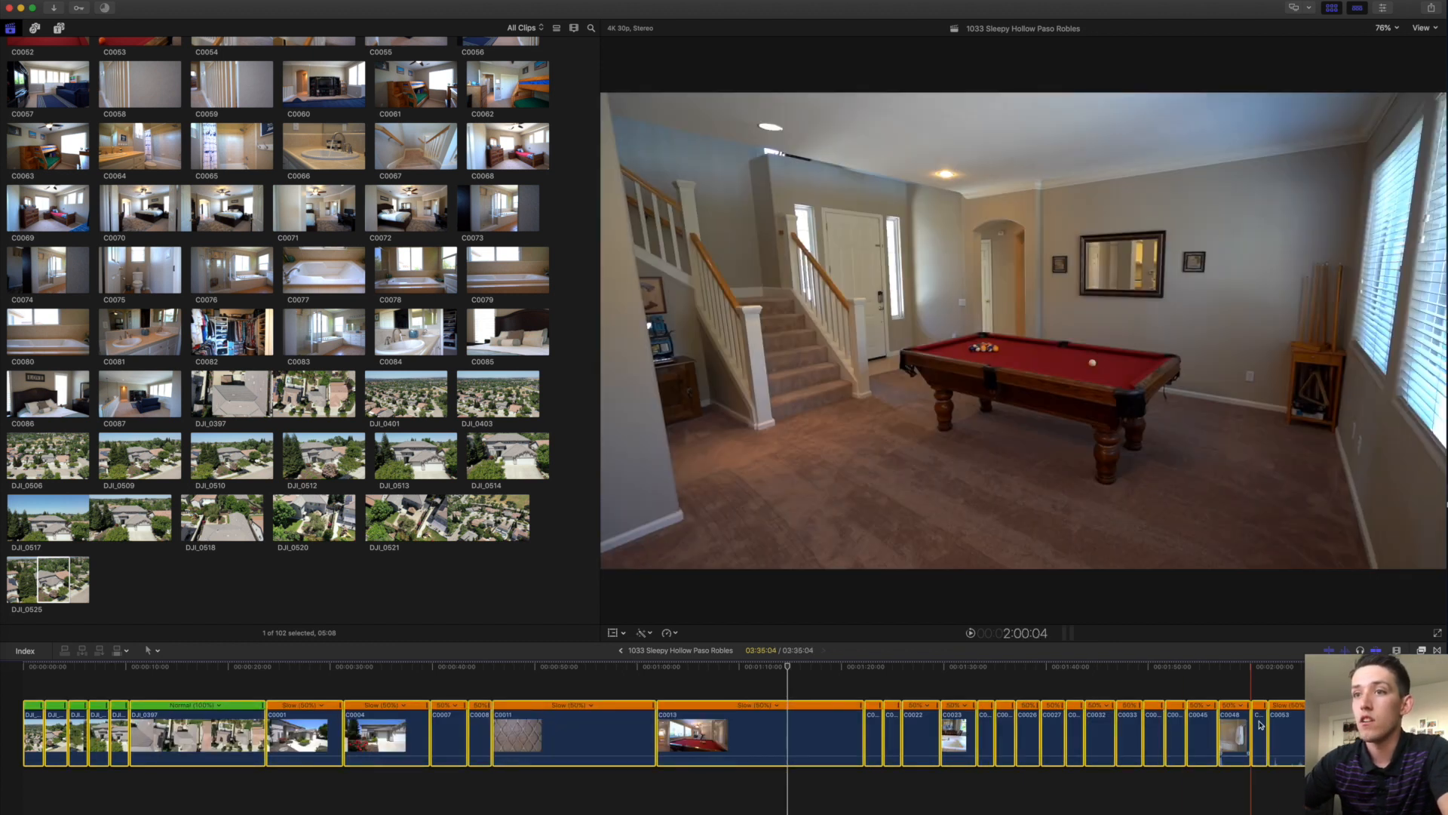
pyautogui.click(553, 675)
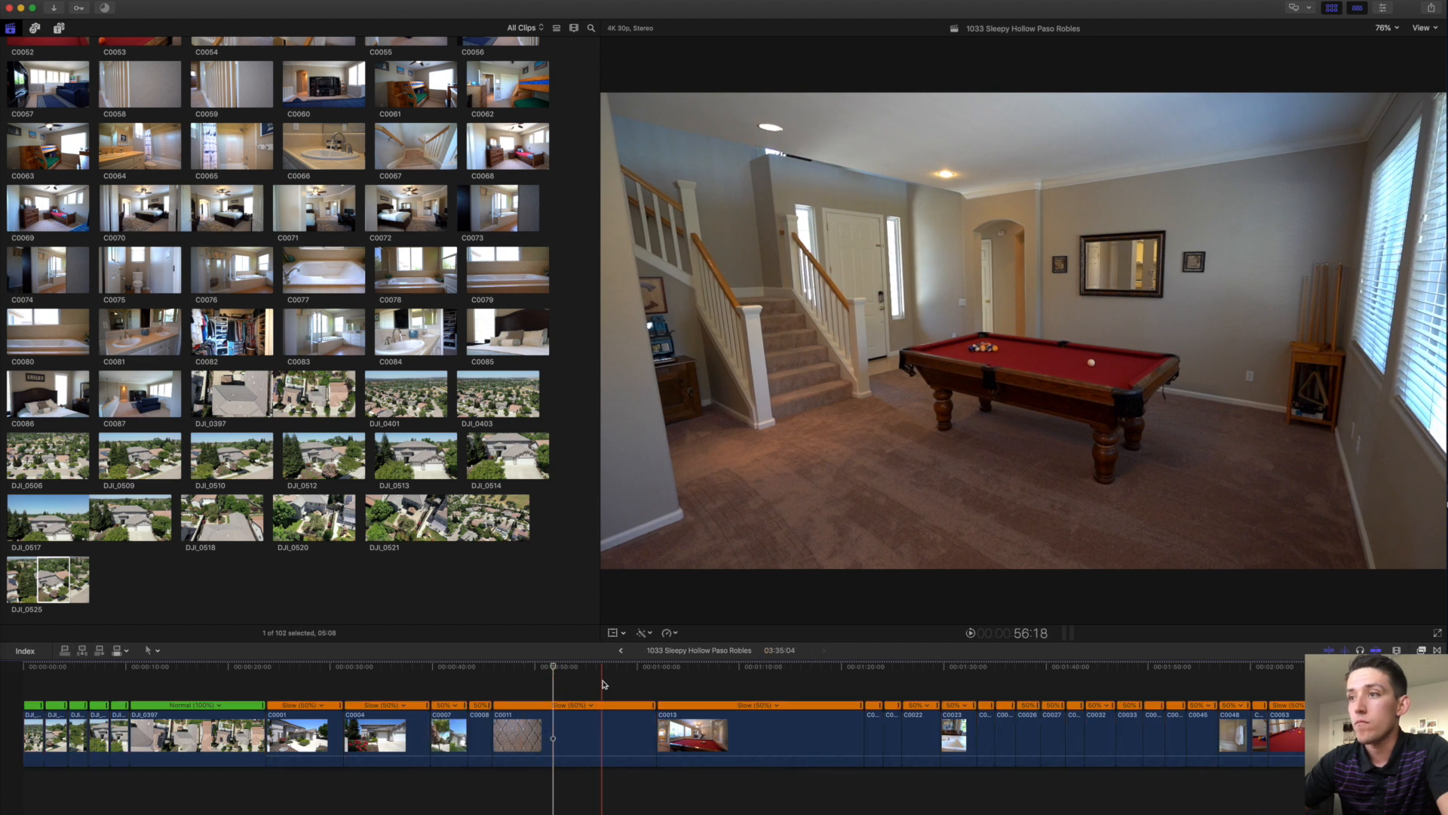
pyautogui.hscroll(5, 602, 685)
pyautogui.hscroll(20, 541, 683)
pyautogui.hscroll(-20, 703, 689)
pyautogui.hscroll(2, 530, 693)
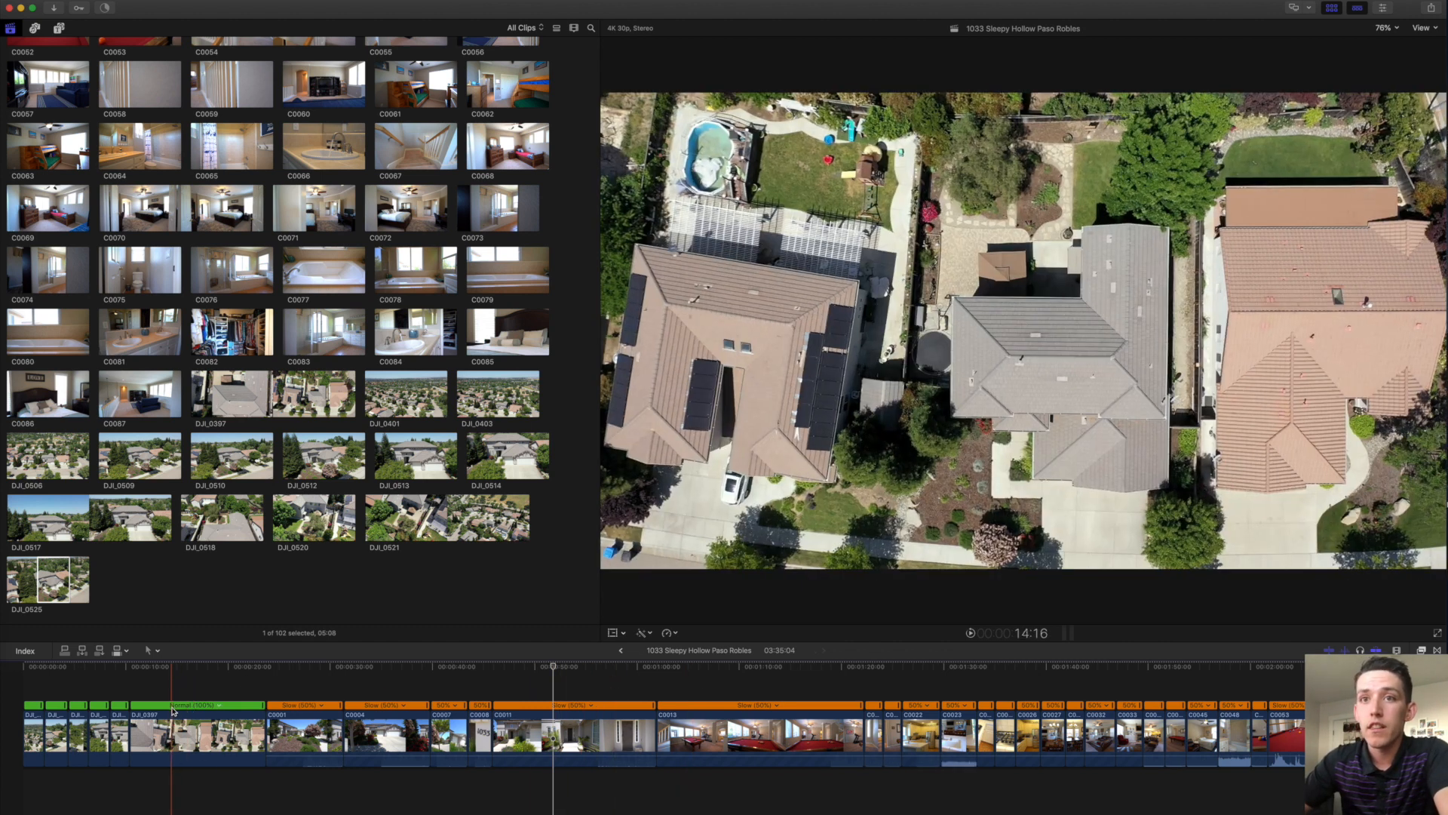
# Select the DJI_0397 drone clip and zoom the timeline in around it.
pyautogui.click(173, 713)
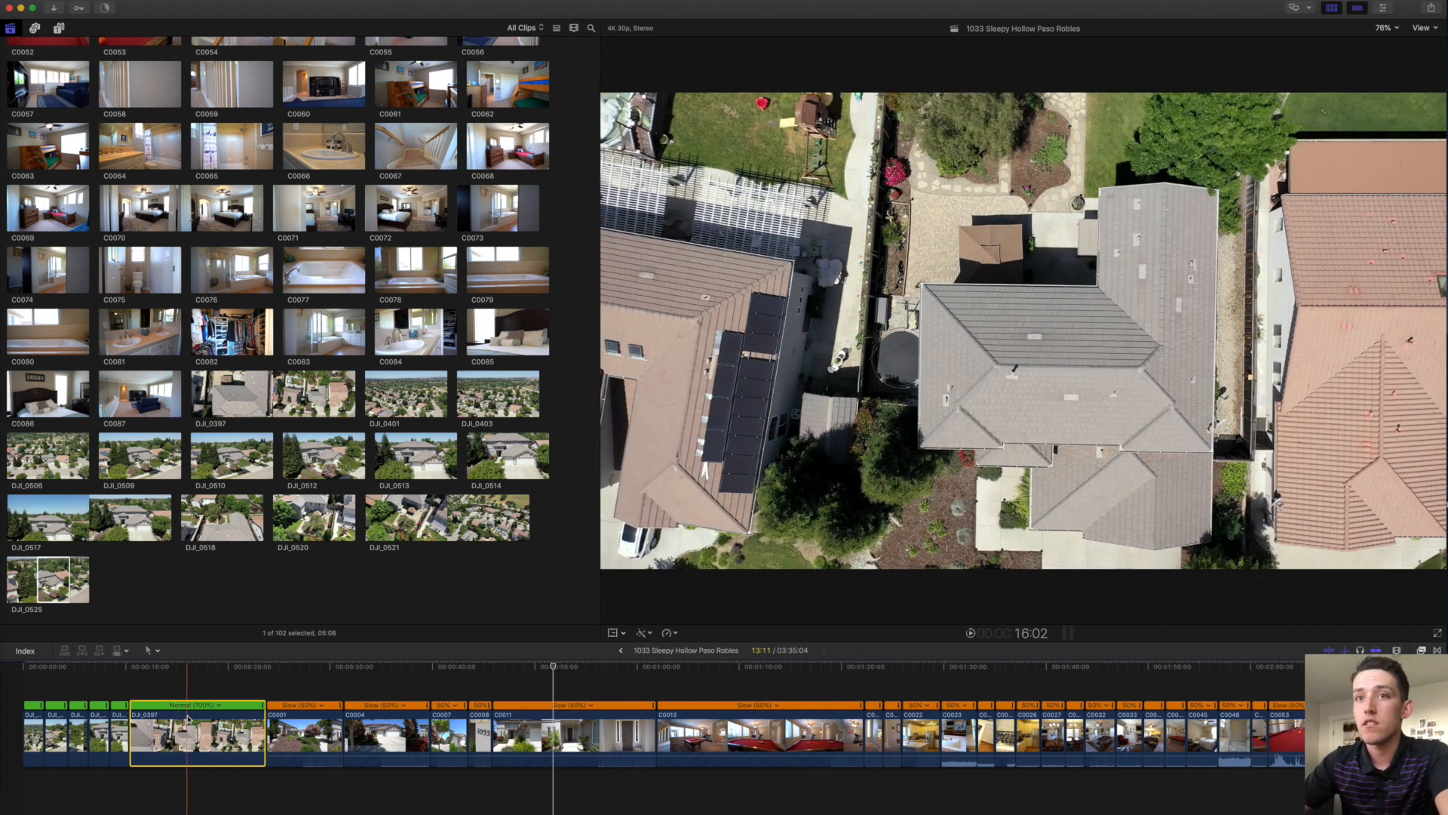
pyautogui.click(166, 688)
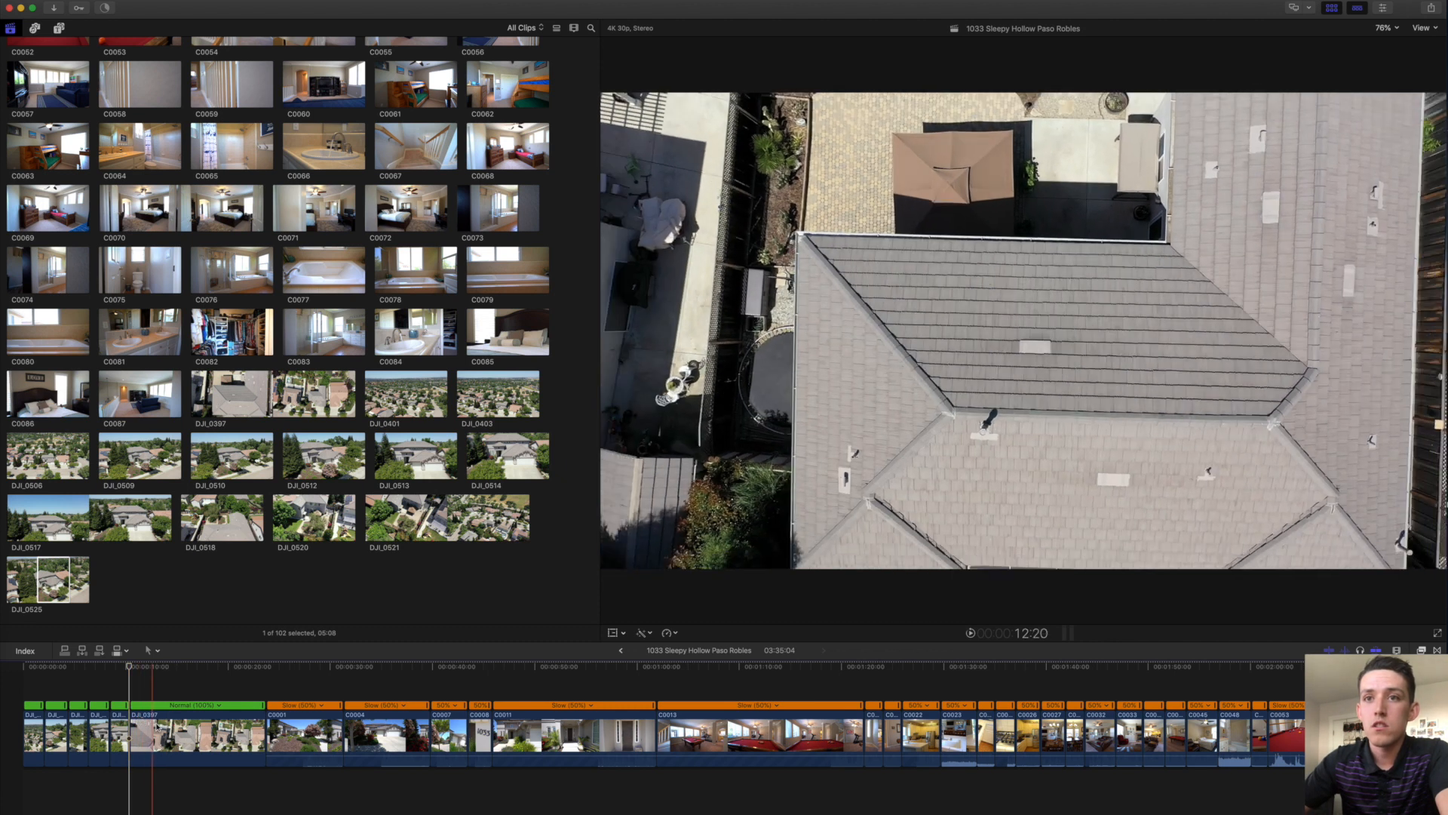
pyautogui.click(235, 721)
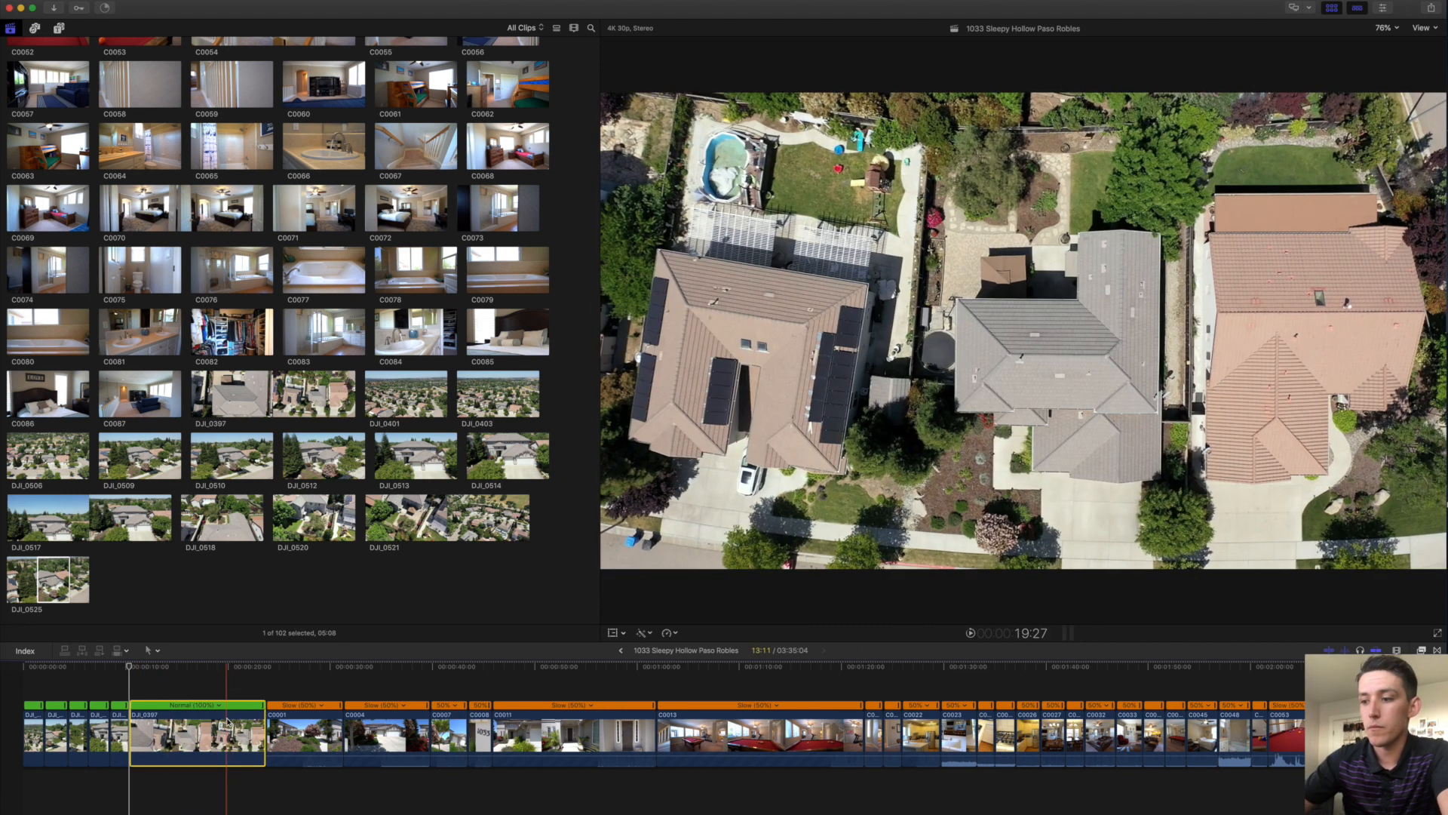
pyautogui.press('super+equal')
pyautogui.press('super+equal')
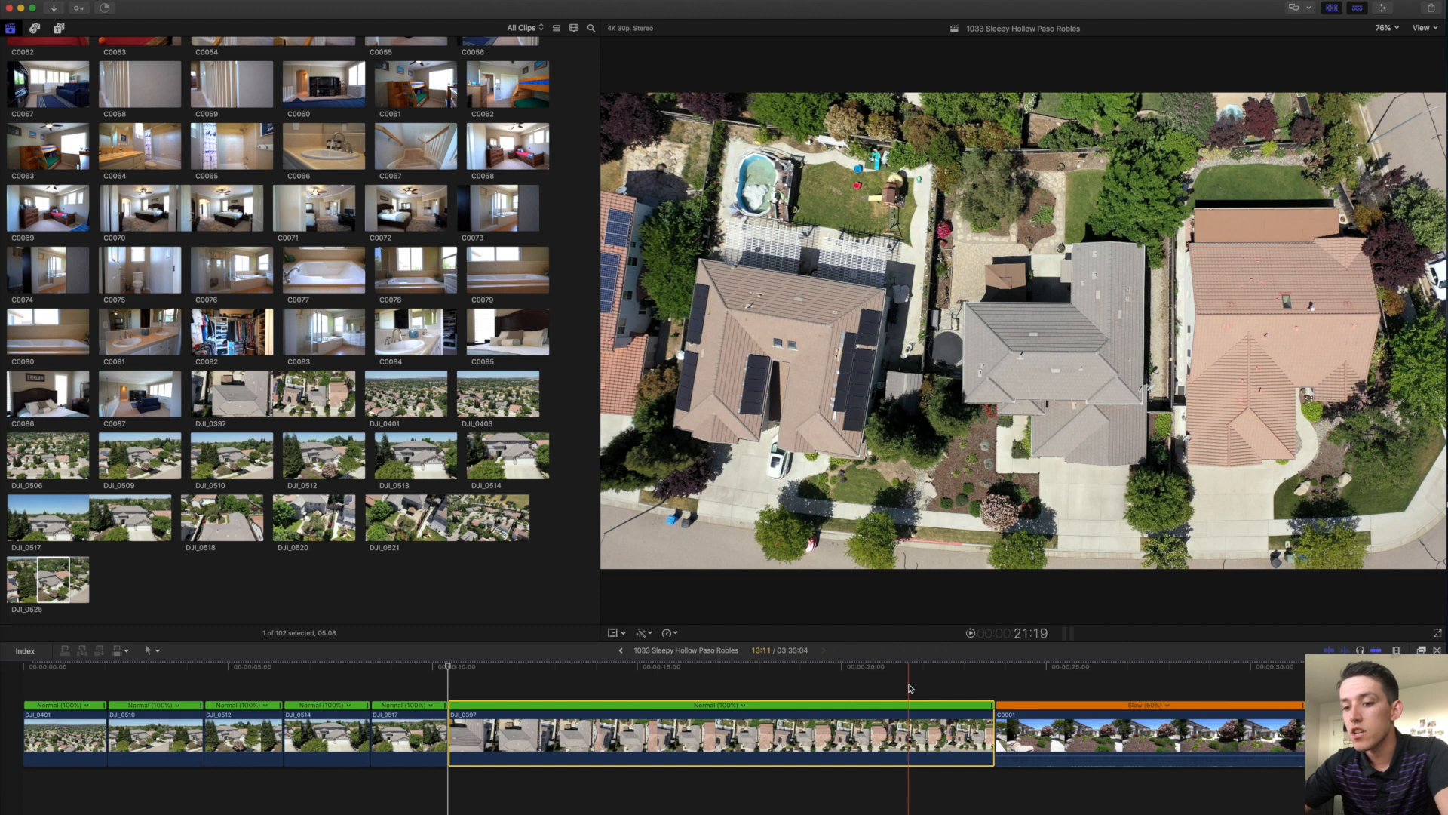
# Split DJI_0397's speed at 21:19, make the first segment fast, and play it back.
pyautogui.click(909, 688)
pyautogui.hotkey('shift', 'b')
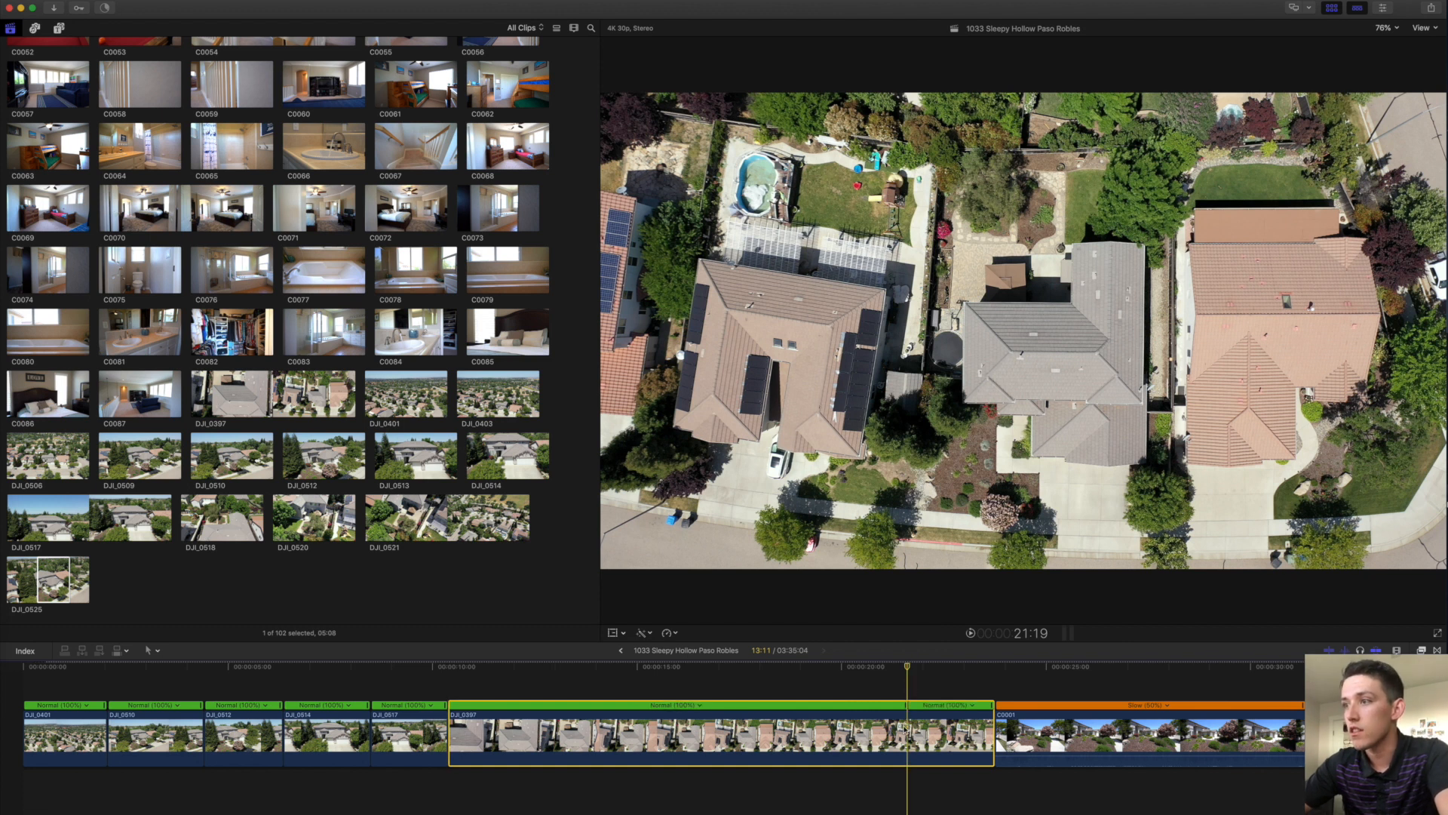
pyautogui.click(884, 708)
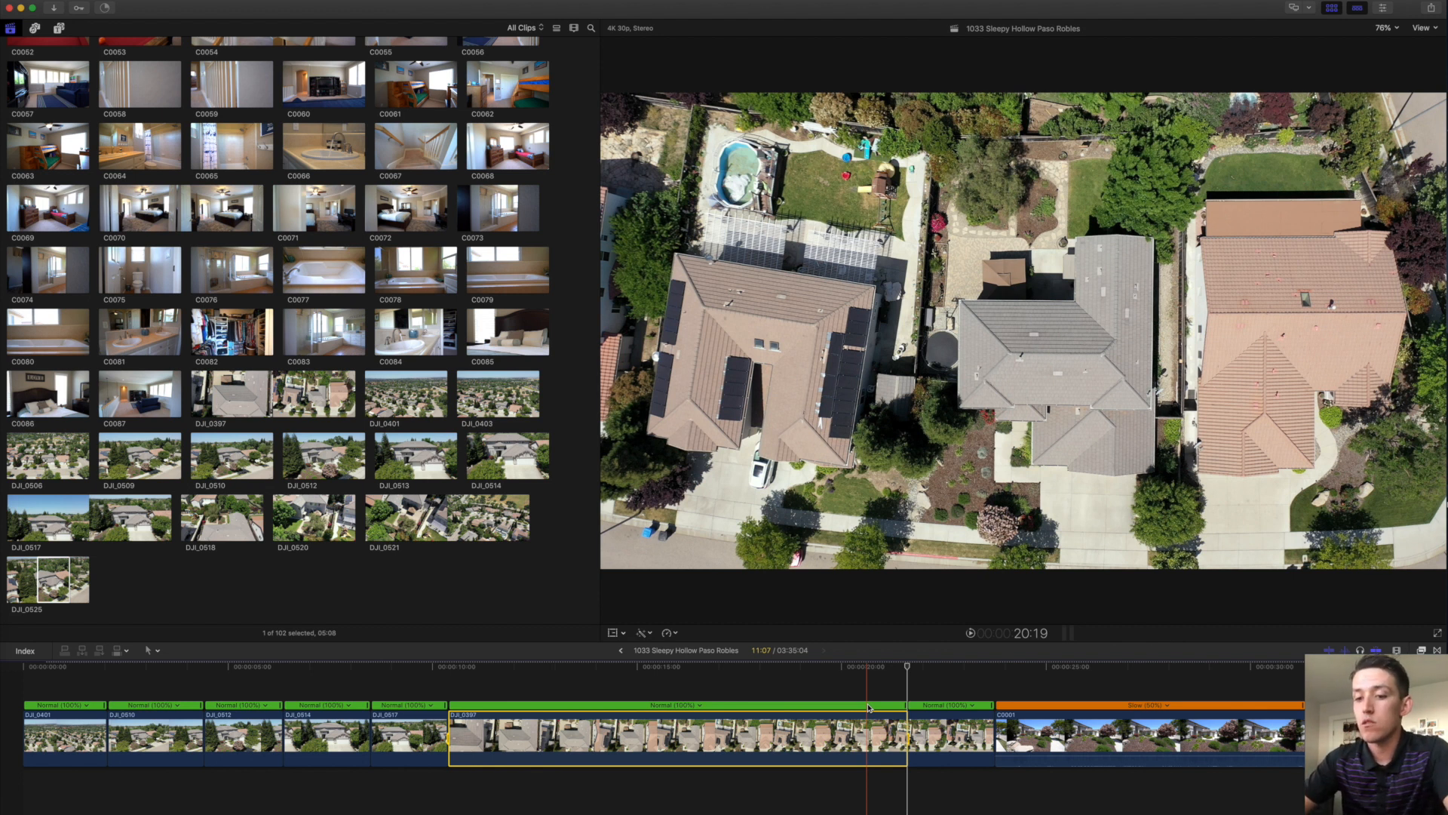
pyautogui.moveTo(905, 705); pyautogui.dragTo(499, 705)
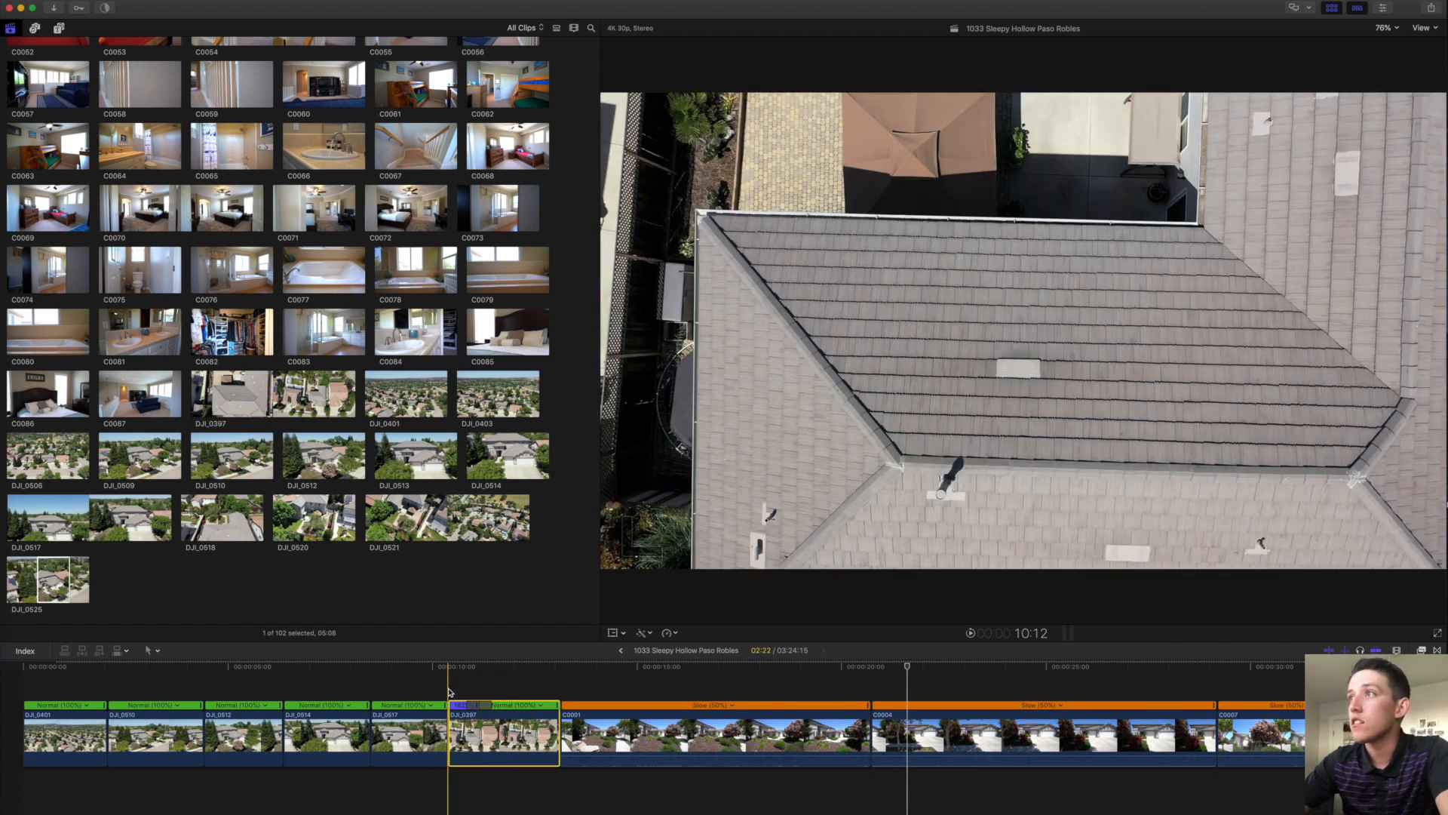
pyautogui.press('space')
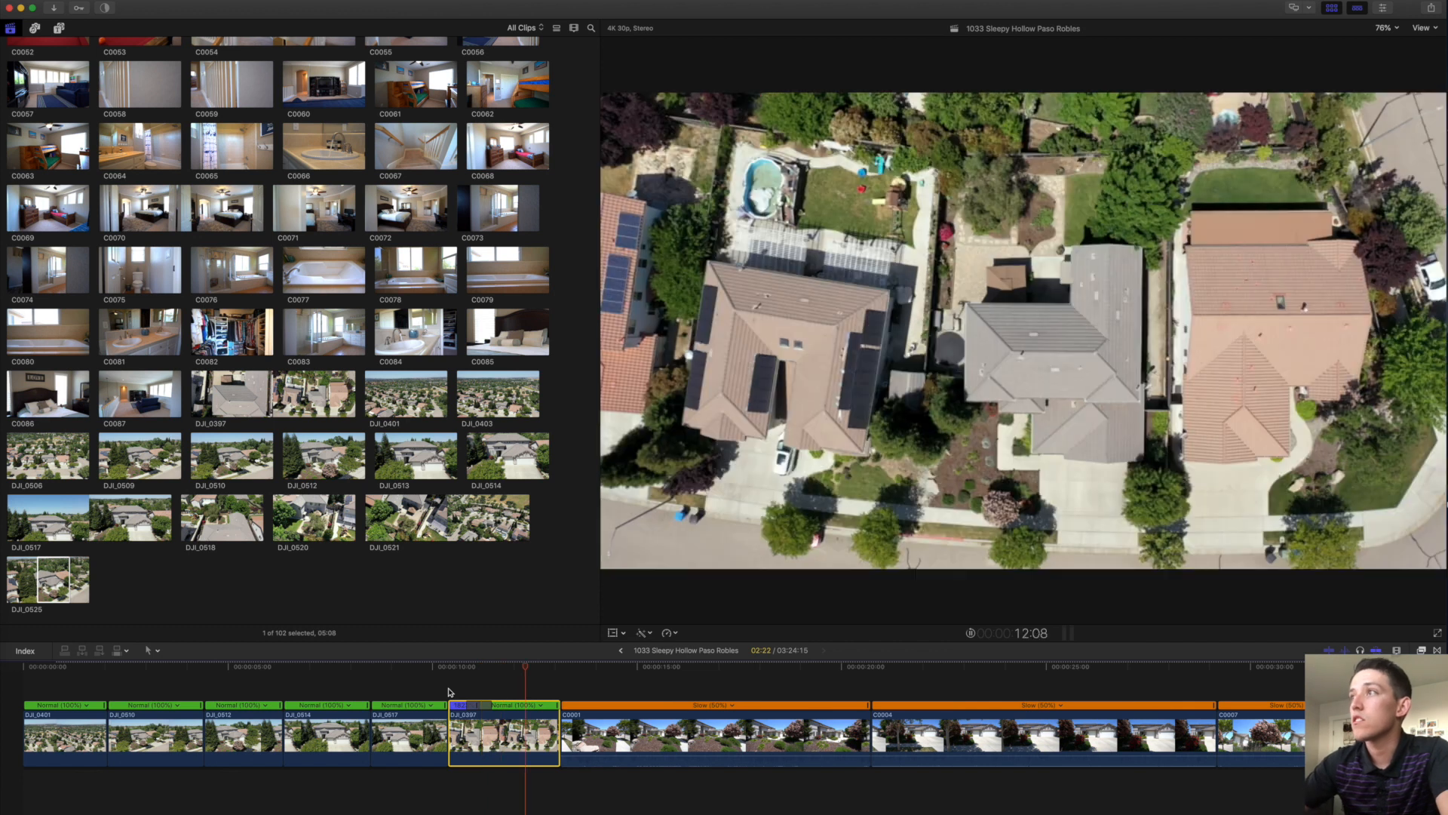
pyautogui.press('space')
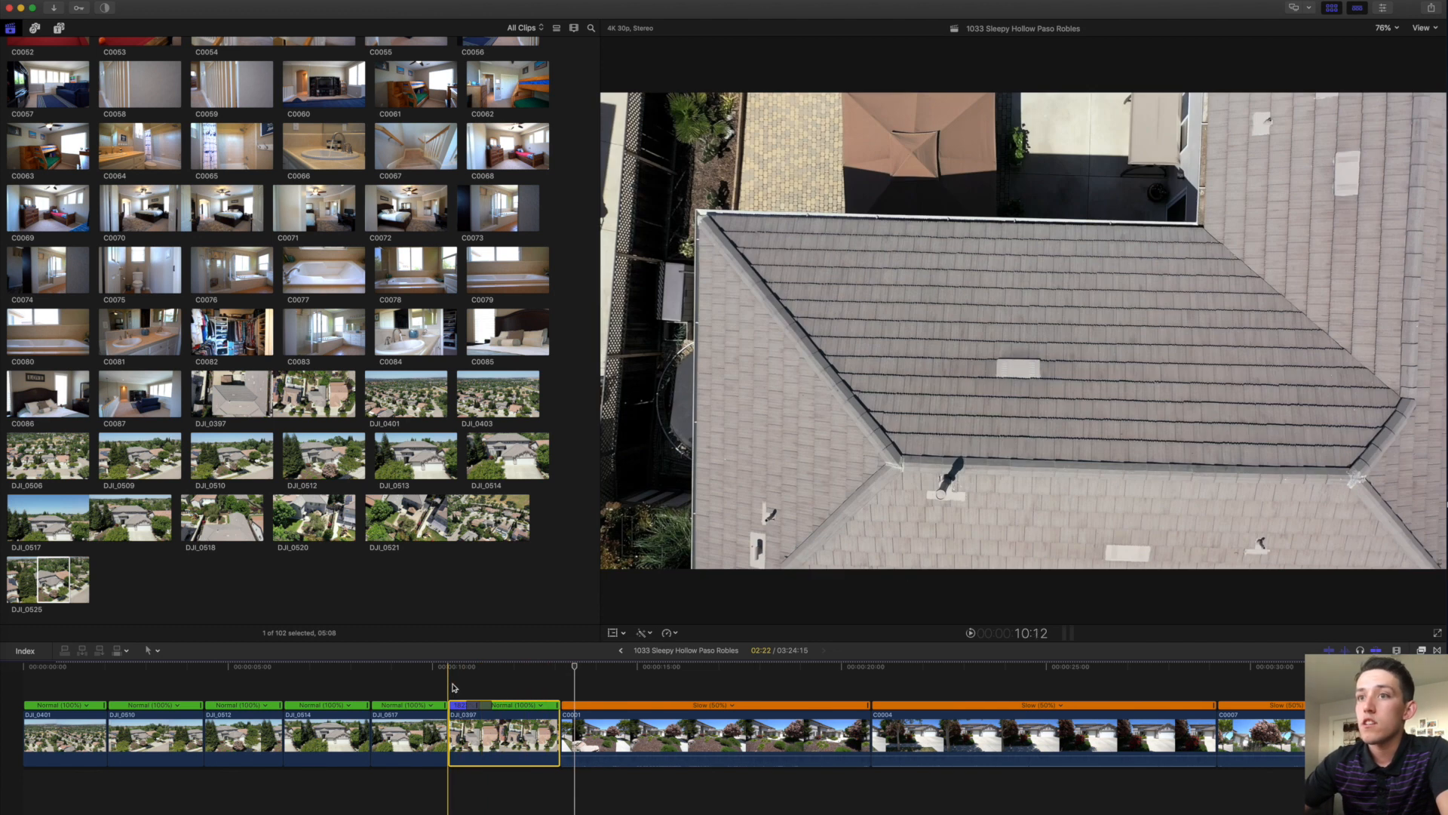
# Check the roof frame in the viewer, then select the C0001 front-yard clip.
pyautogui.click(454, 684)
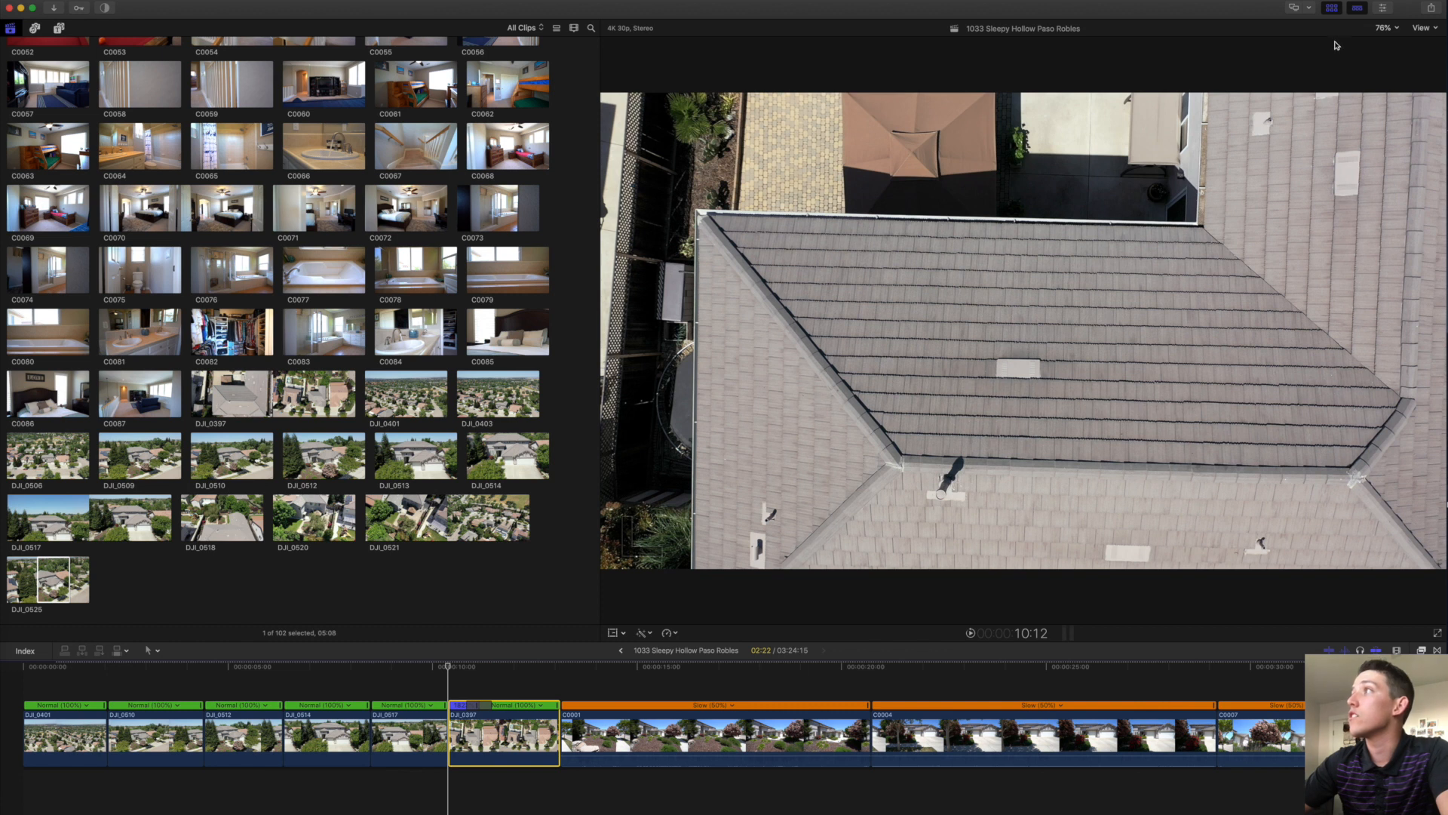
pyautogui.click(1409, 28)
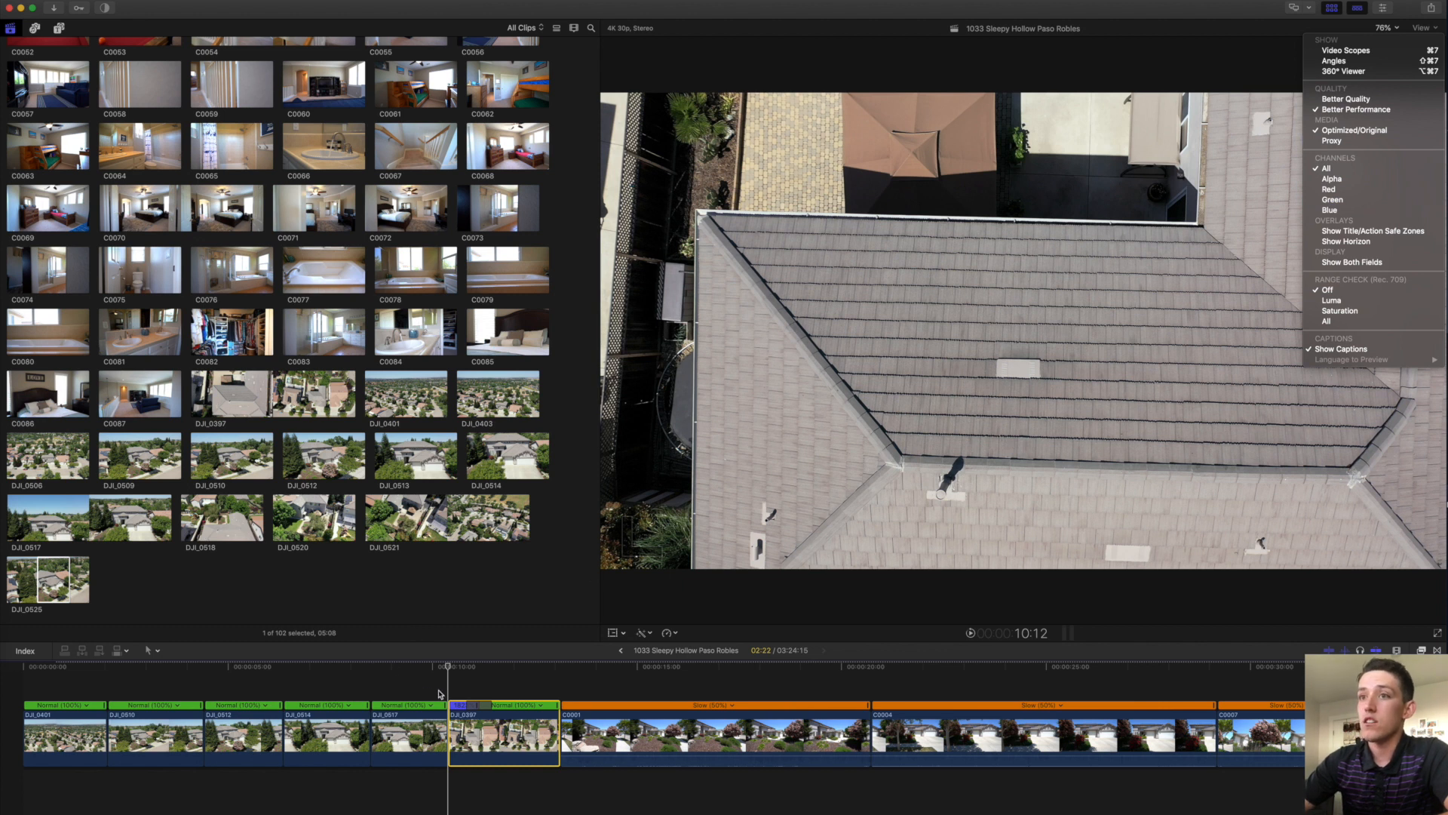
pyautogui.click(476, 676)
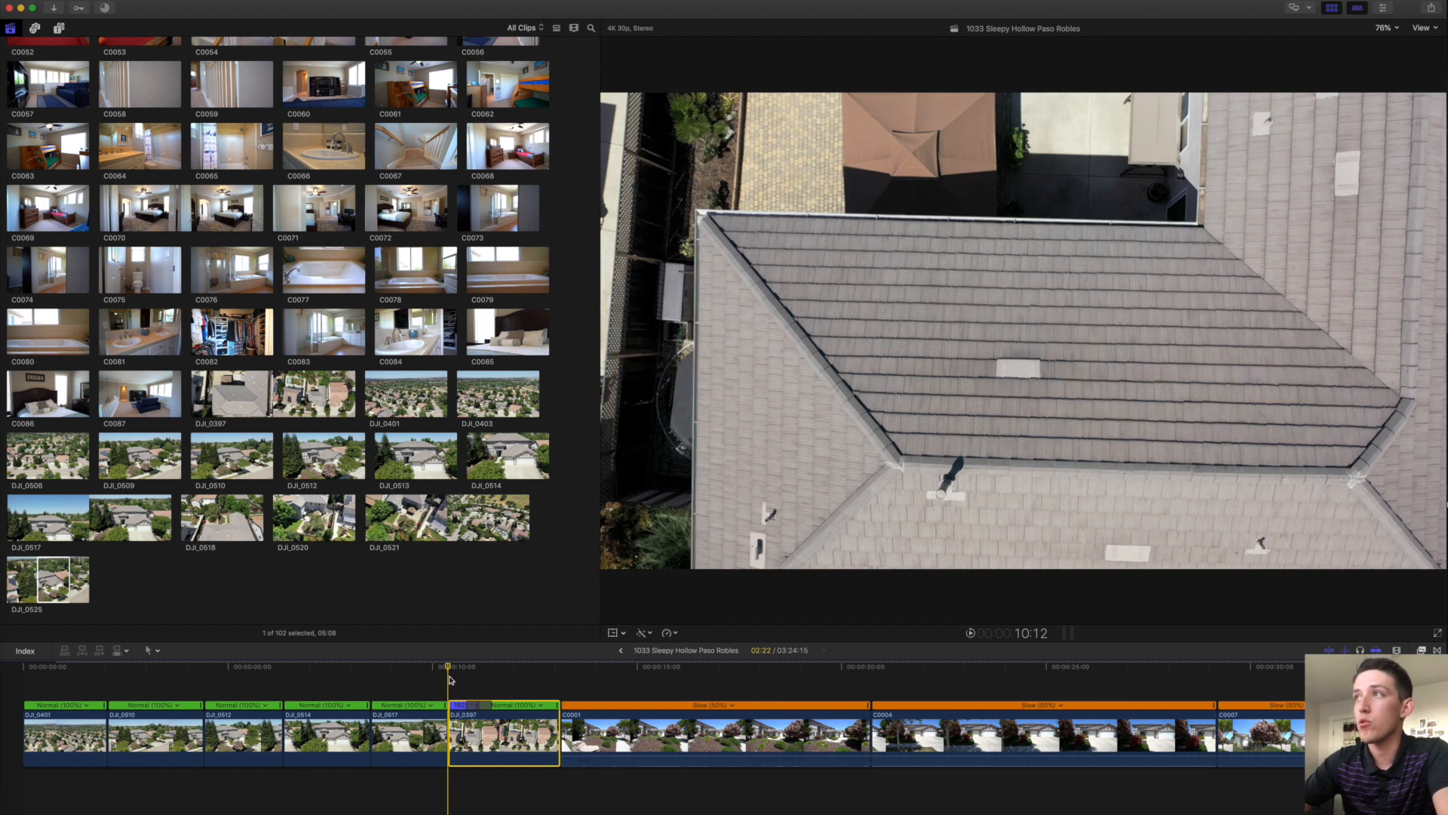
pyautogui.click(457, 677)
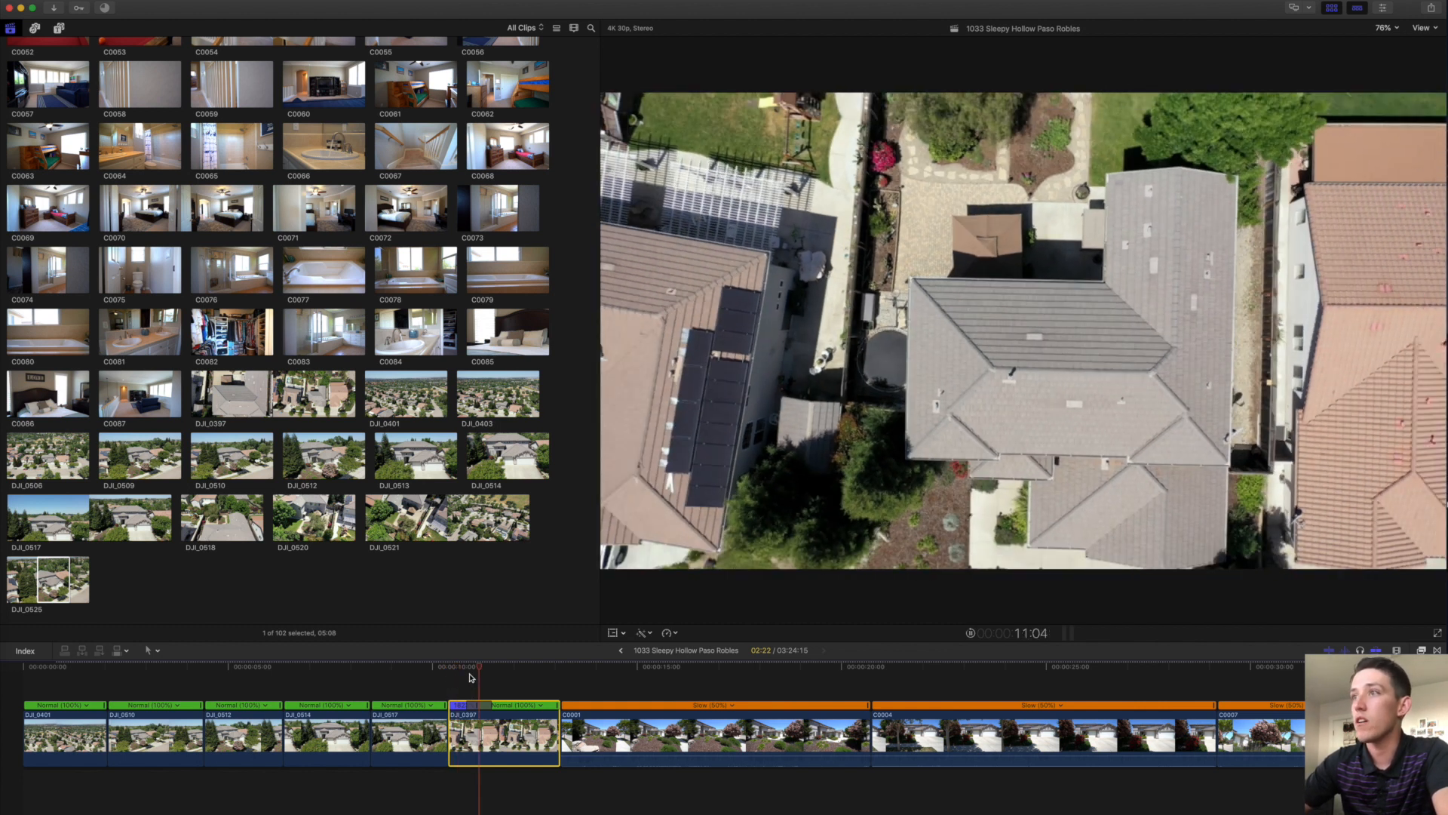
pyautogui.click(520, 684)
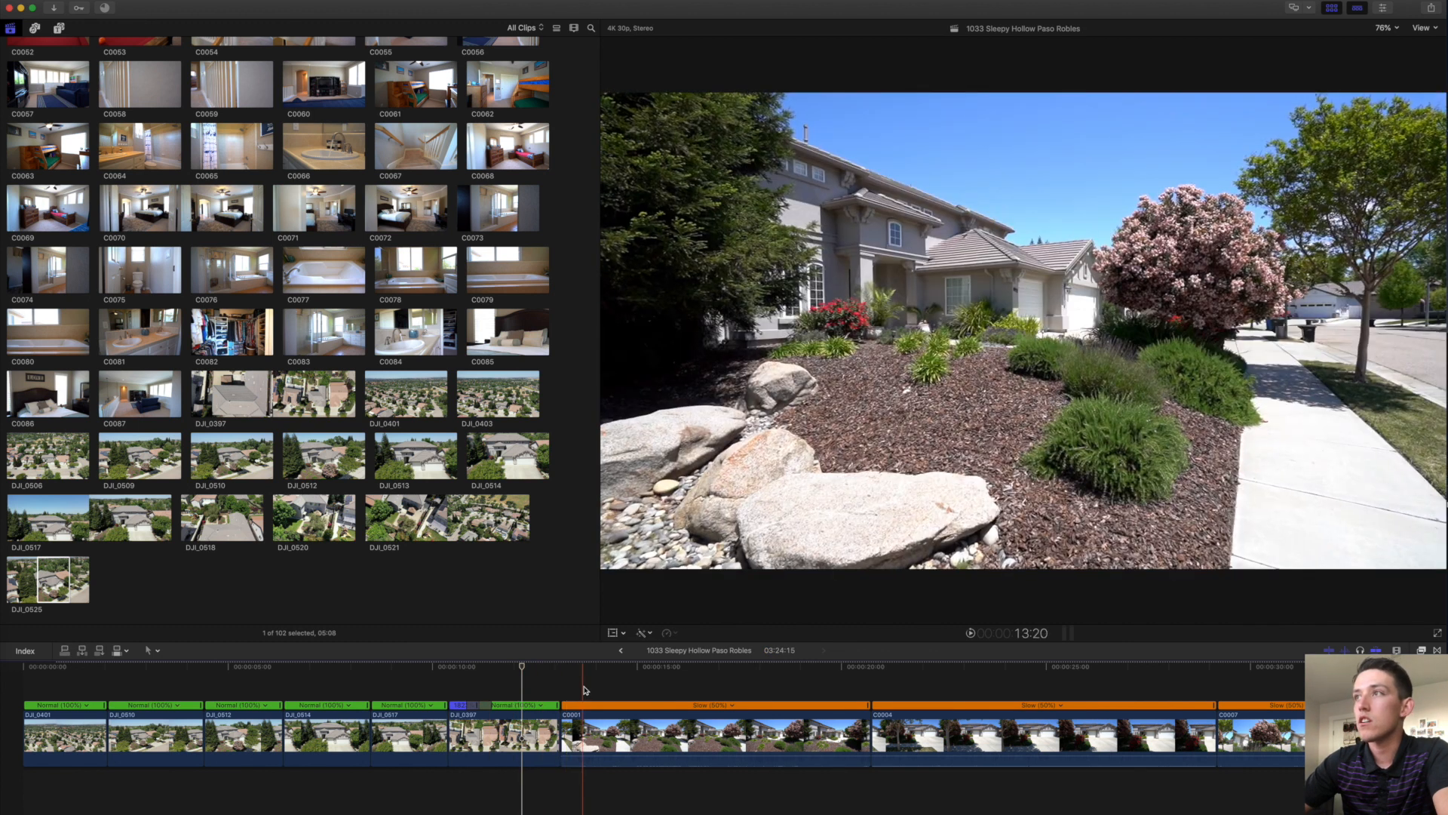
pyautogui.click(604, 724)
pyautogui.hscroll(3, 622, 701)
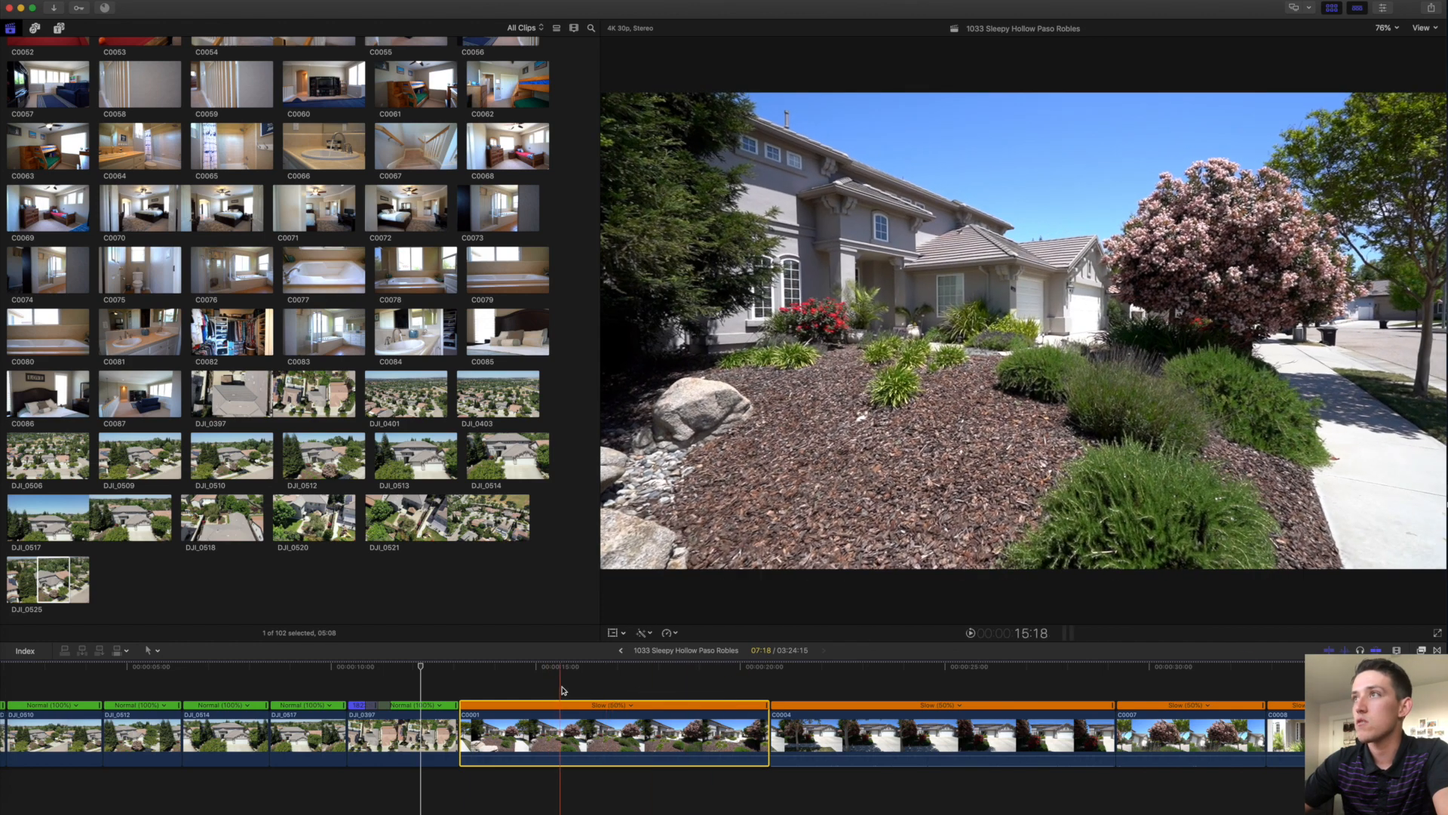
# Split C0001's speed partway in and make its opening segment play fast.
pyautogui.click(723, 685)
pyautogui.press('super+b')
pyautogui.click(696, 711)
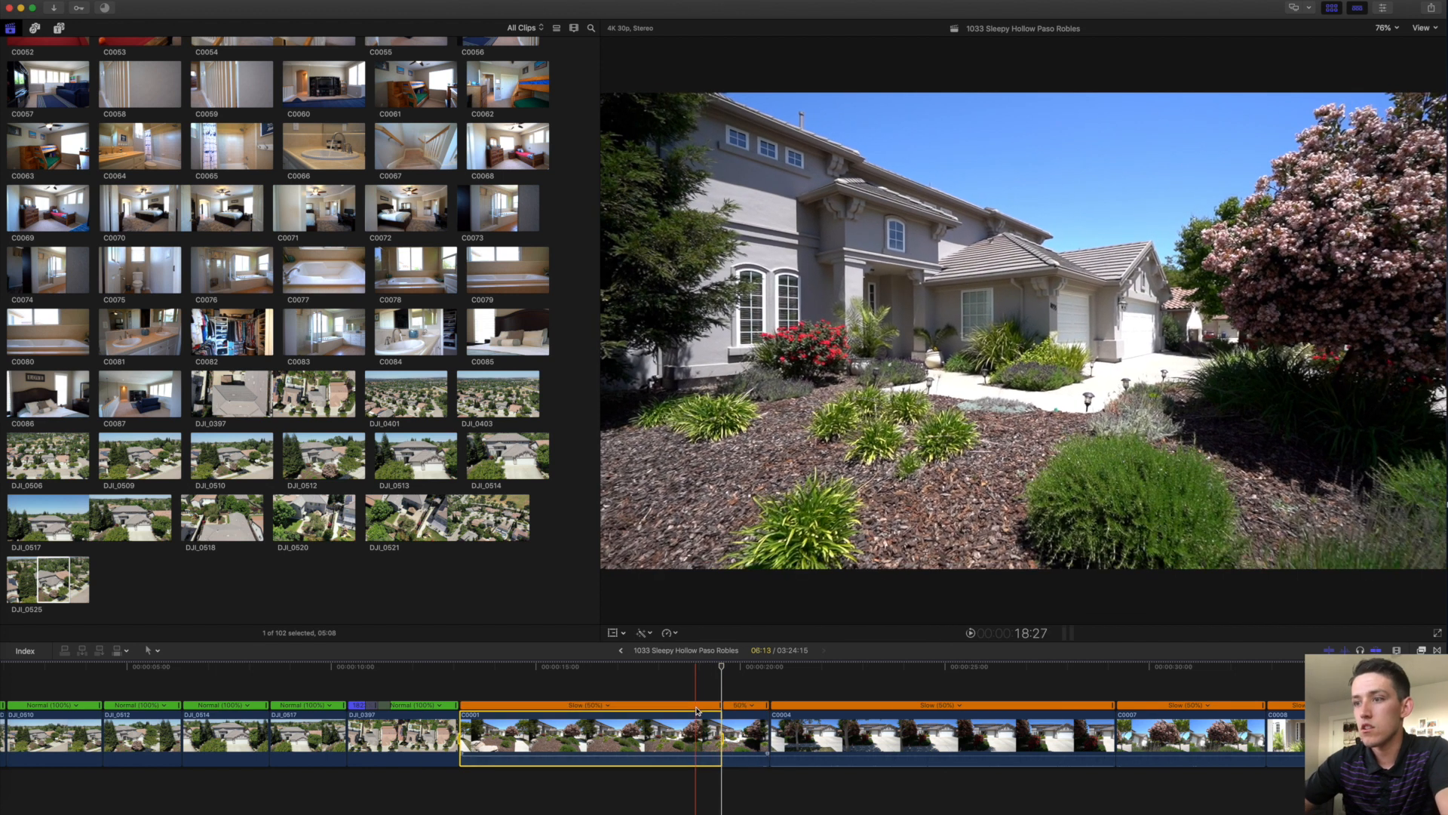
pyautogui.moveTo(719, 704); pyautogui.dragTo(460, 706)
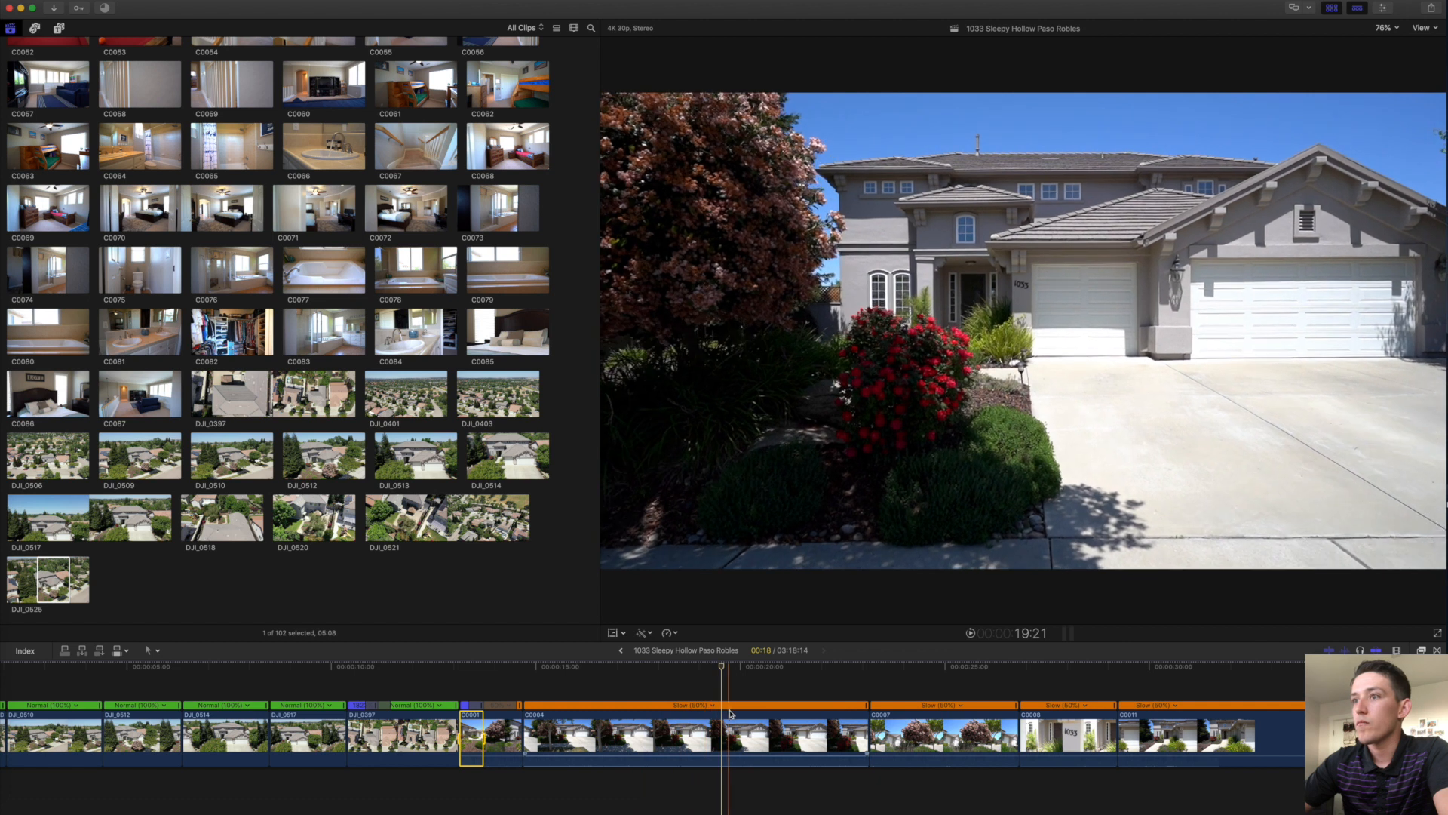
# Split C0004's speed and drag its opening segment's retime handle to play fast.
pyautogui.click(807, 719)
pyautogui.hotkey('shift', 'b')
pyautogui.moveTo(526, 724); pyautogui.dragTo(631, 721)
pyautogui.click(760, 705)
pyautogui.hotkey('ctrl', '4')
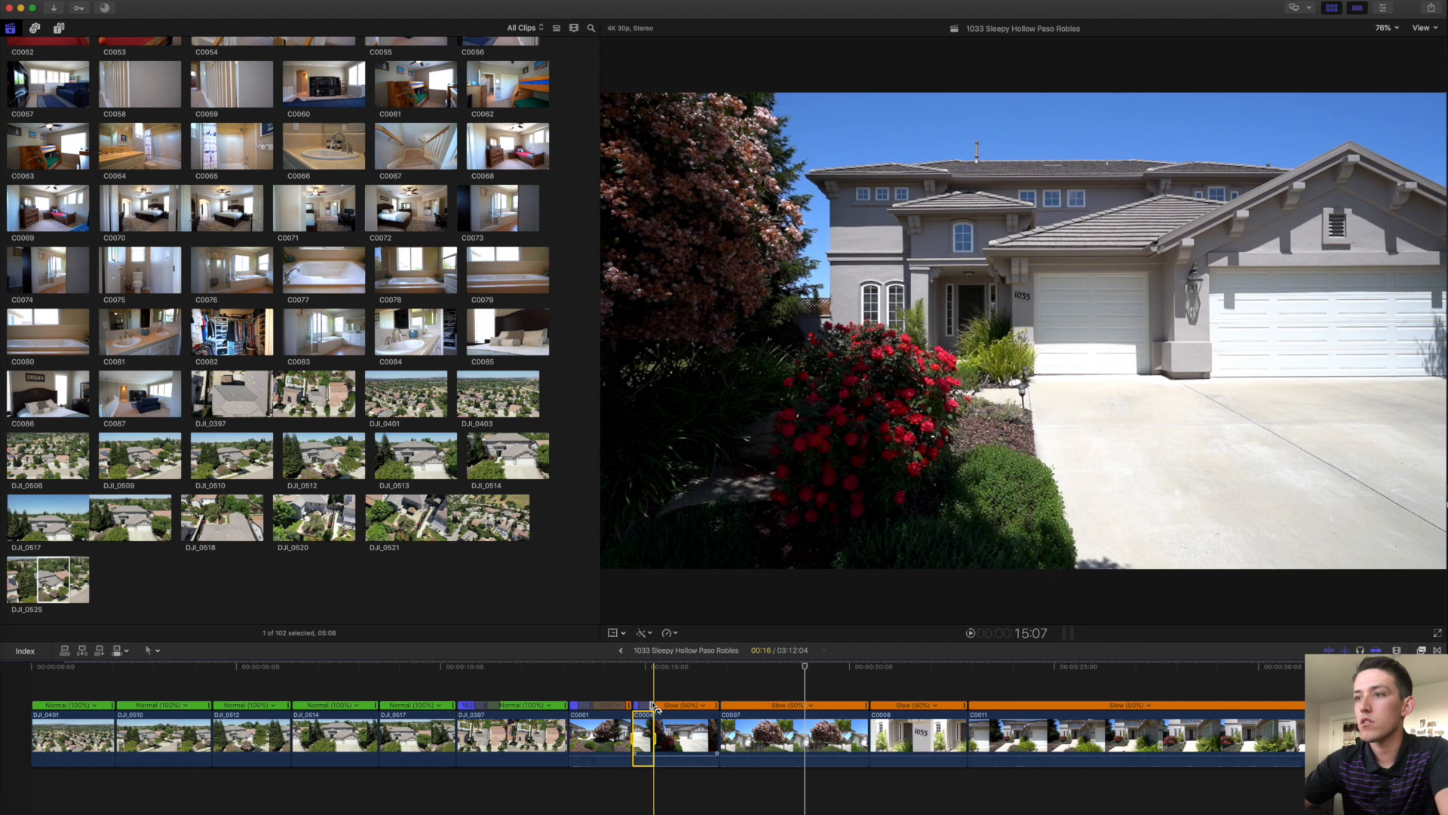
pyautogui.hotkey('ctrl', 'z')
pyautogui.moveTo(803, 709); pyautogui.dragTo(668, 710)
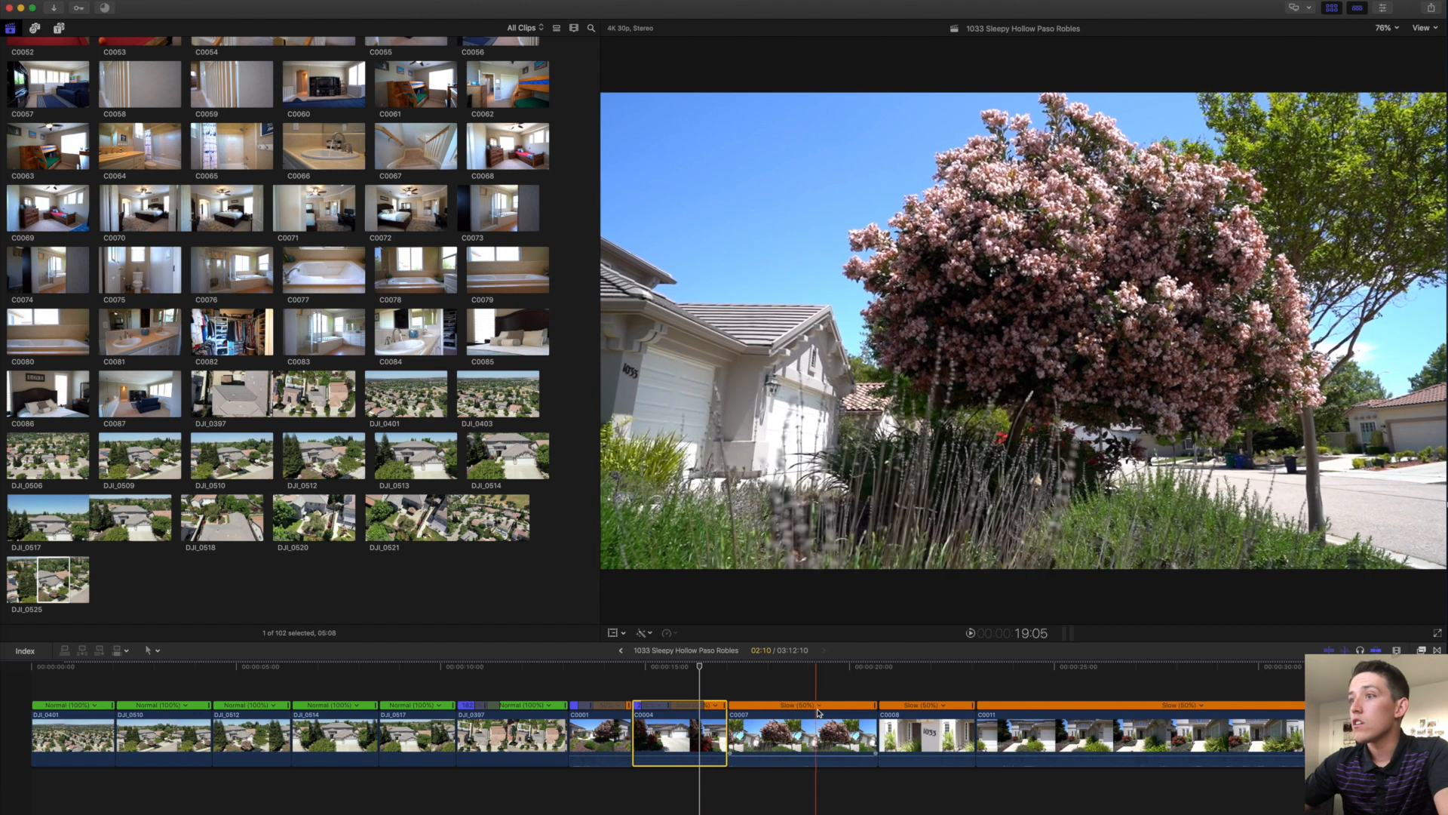
# Trim C0007 and the C0011 house-front clip shorter at their ends.
pyautogui.click(871, 723)
pyautogui.moveTo(869, 722); pyautogui.dragTo(751, 725)
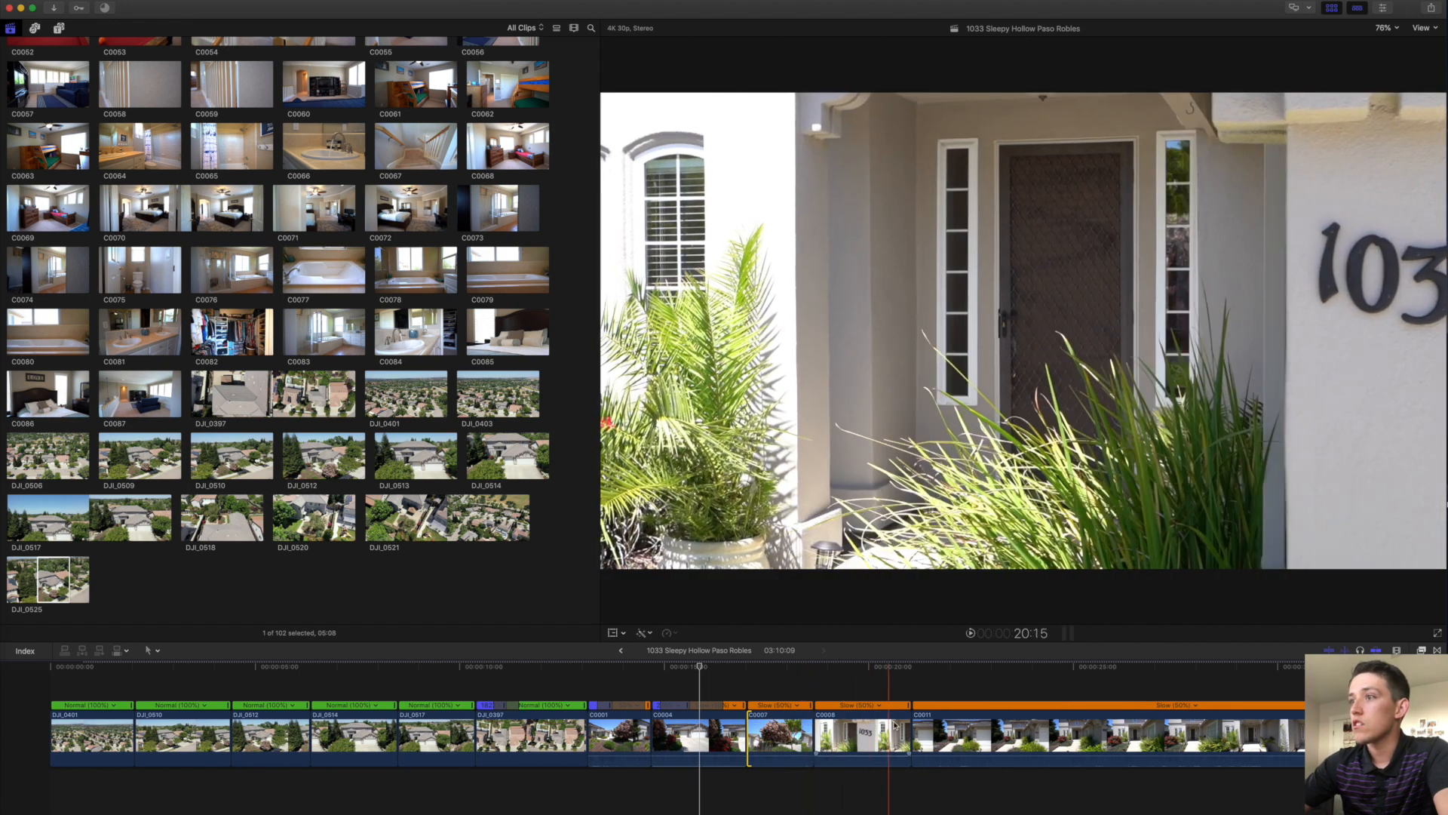
pyautogui.hscroll(5, 935, 725)
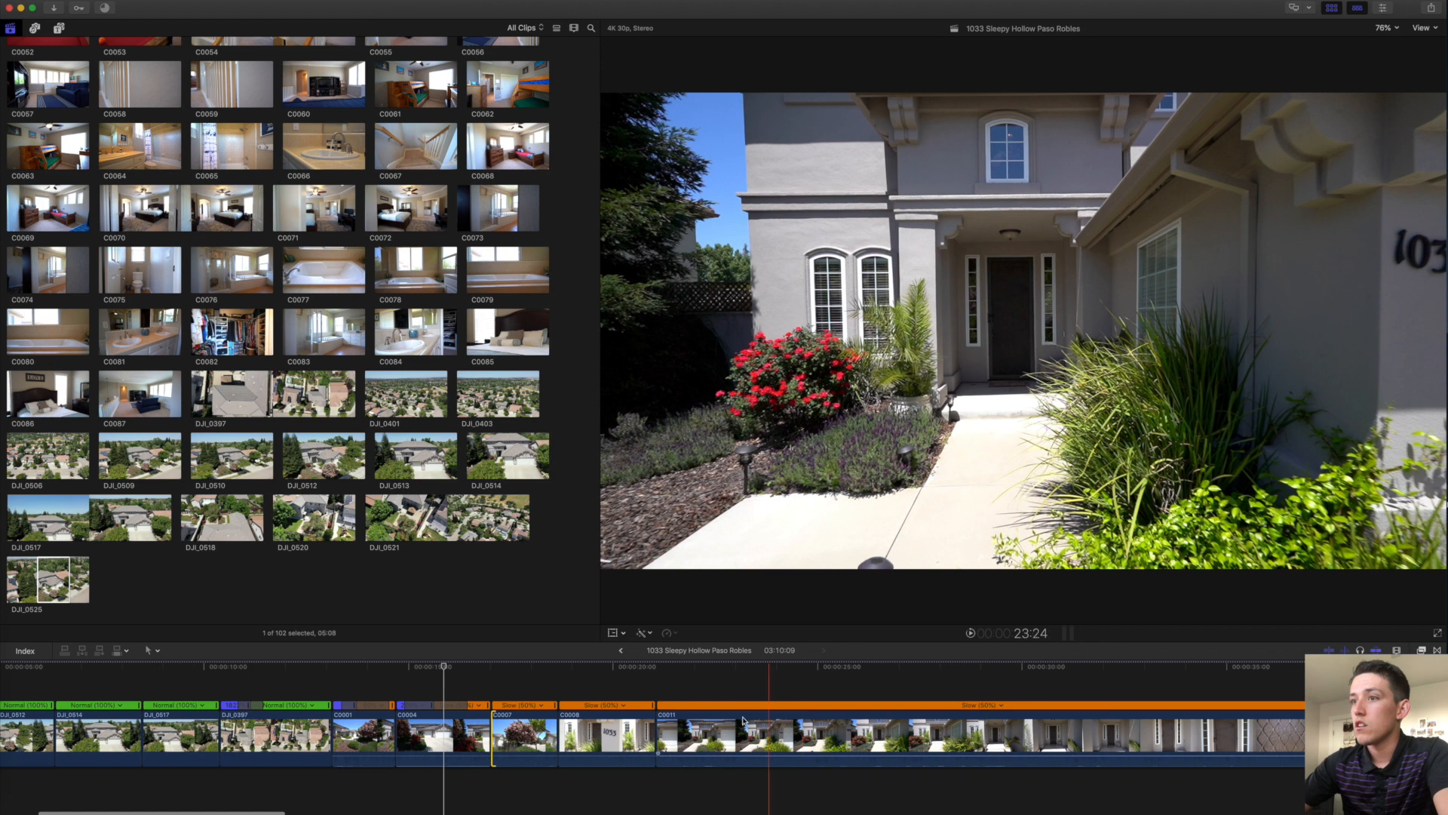
pyautogui.click(671, 726)
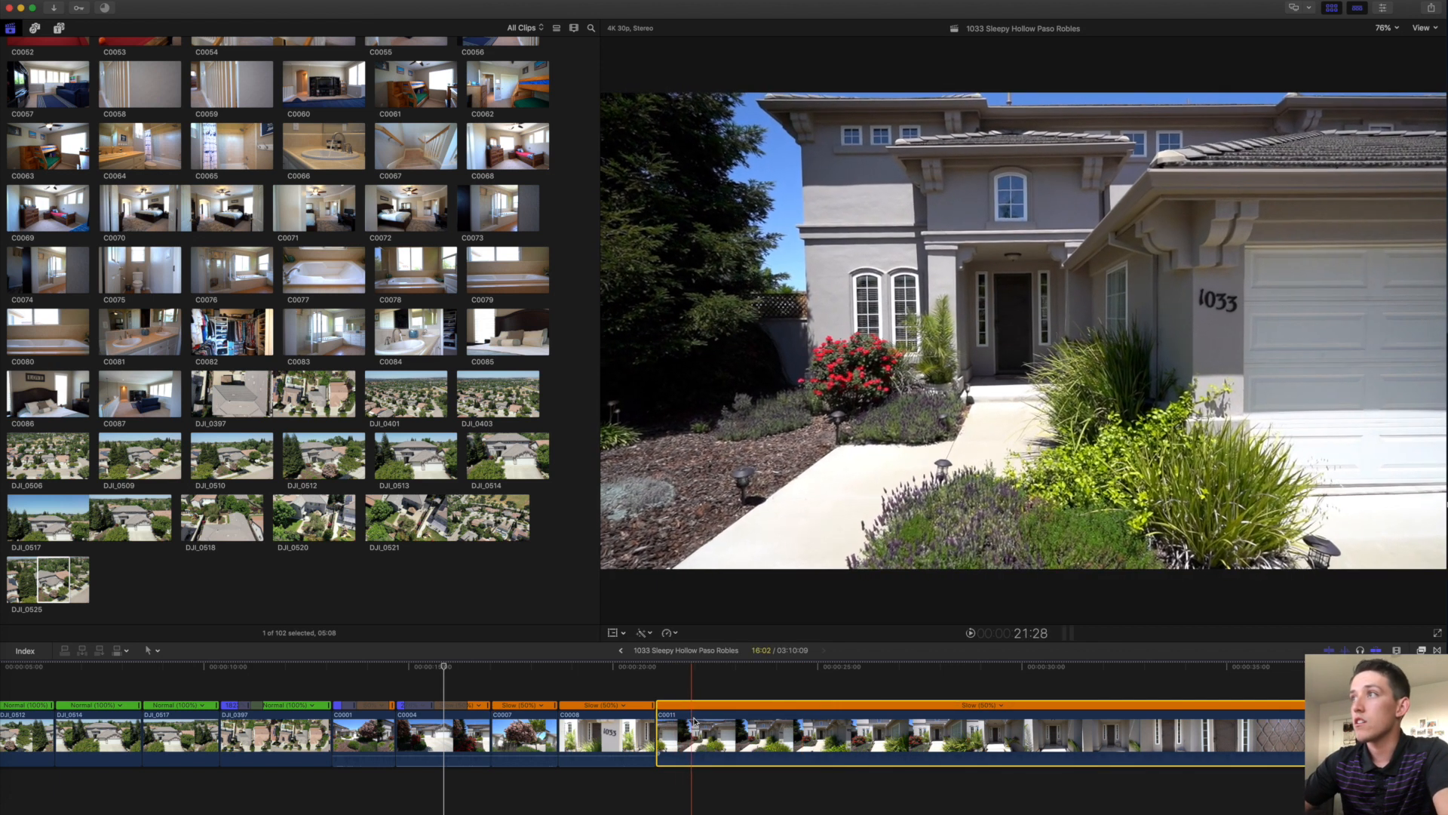
pyautogui.click(660, 714)
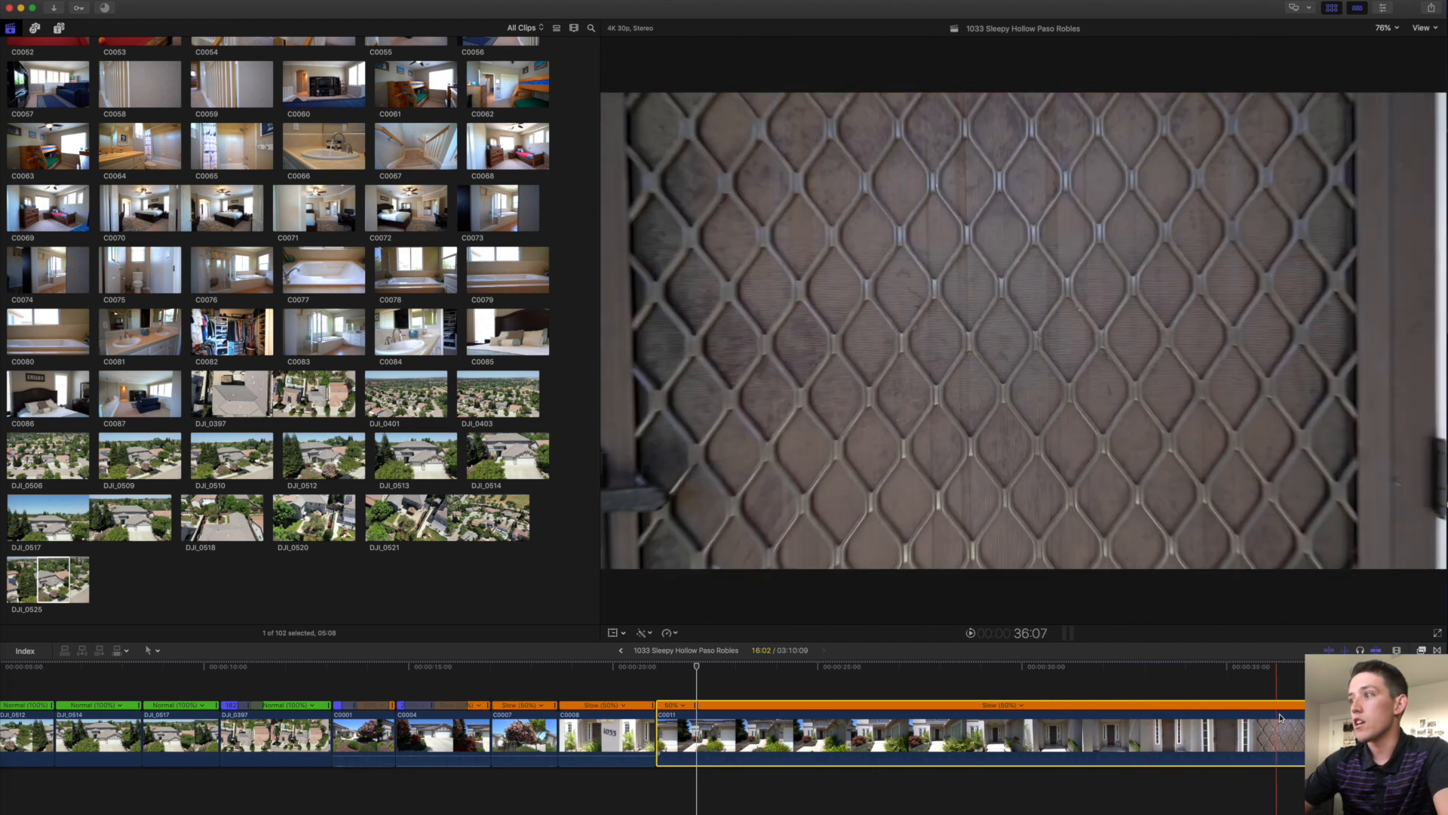
pyautogui.moveTo(1305, 728); pyautogui.dragTo(712, 720)
pyautogui.hscroll(6, 709, 720)
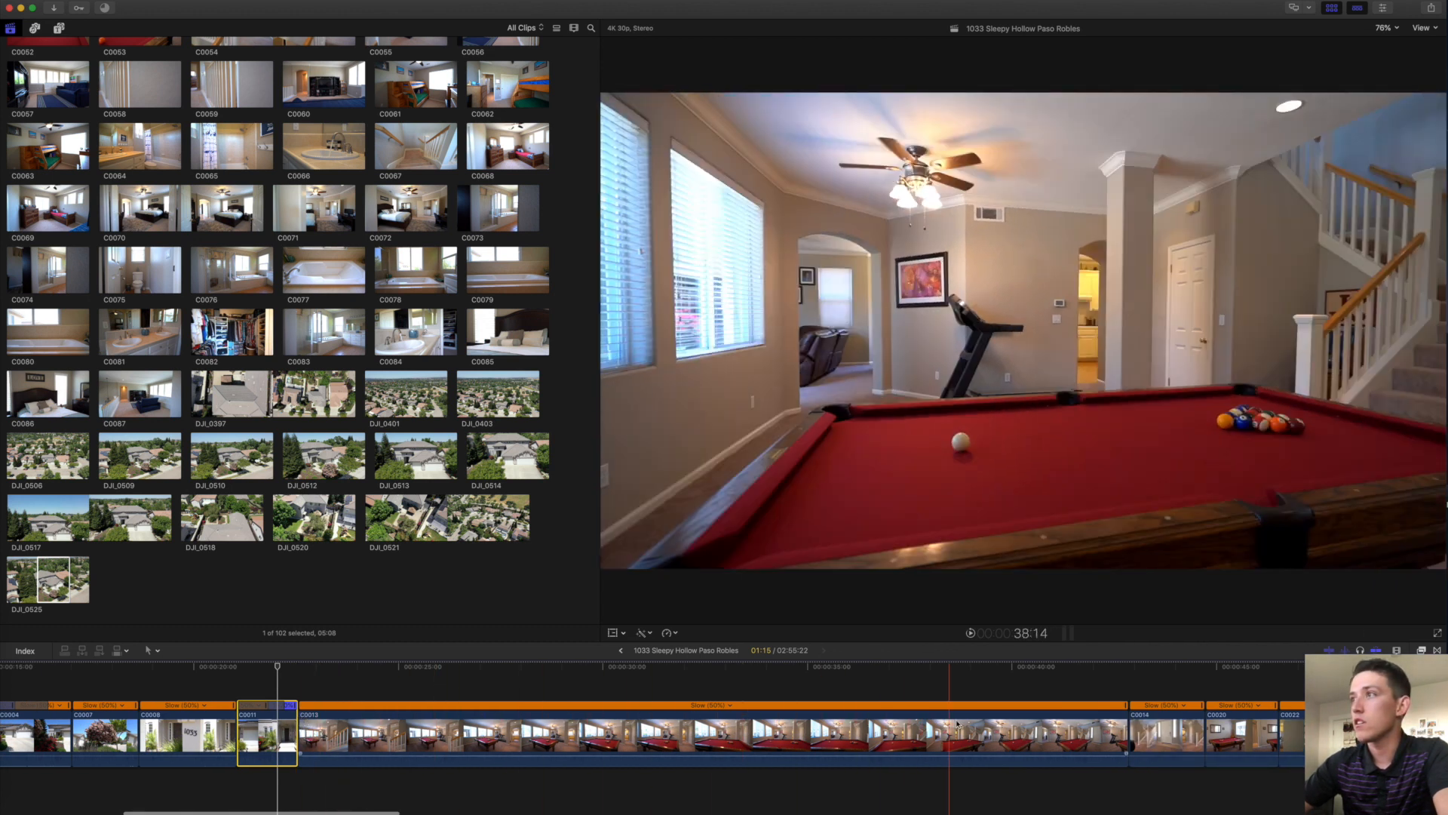
# Make pool-room clip C0013's opening speed segment fast, then speed it up further.
pyautogui.click(1087, 720)
pyautogui.doubleClick(1056, 706)
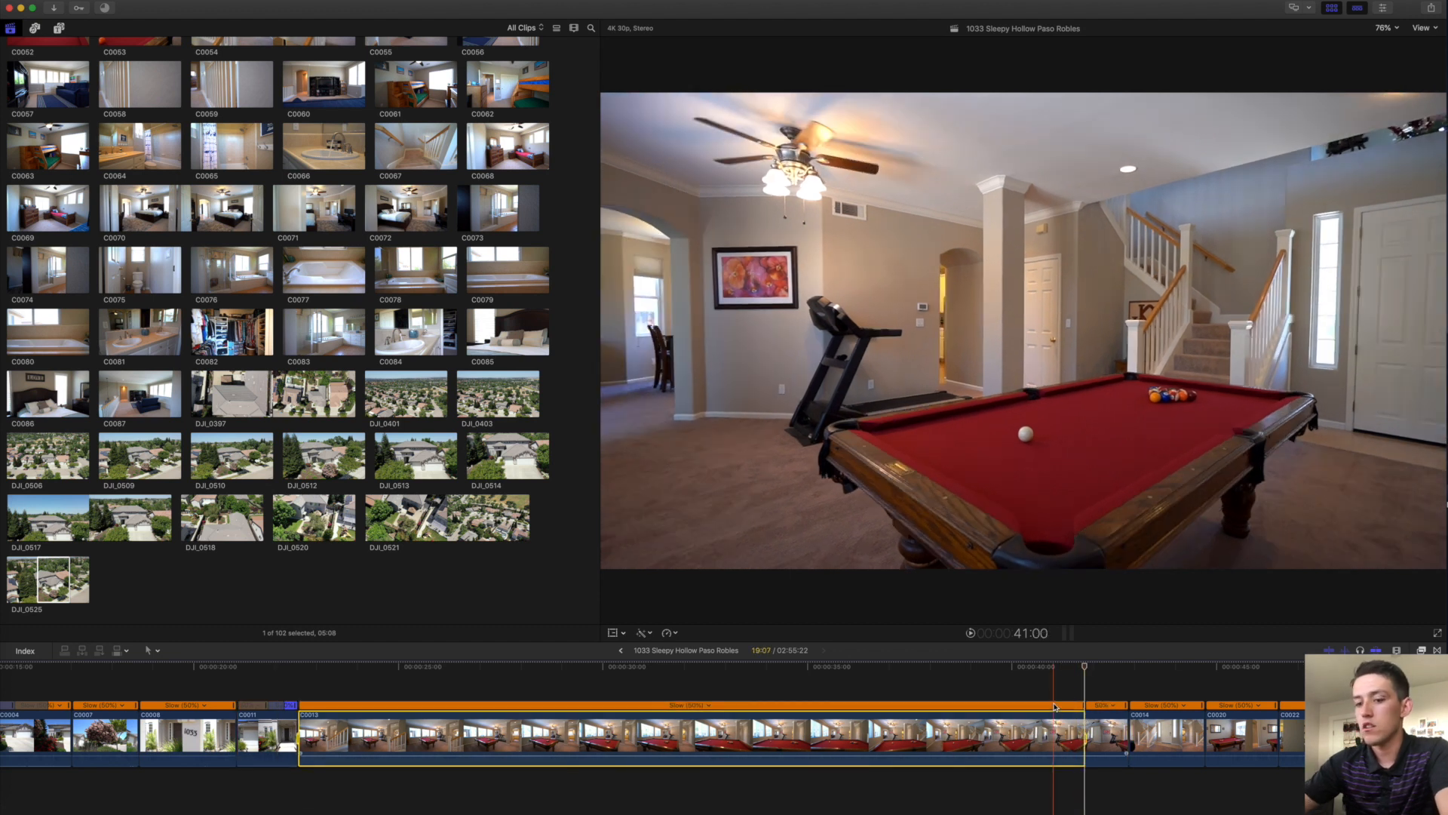
pyautogui.hotkey('ctrl', '8')
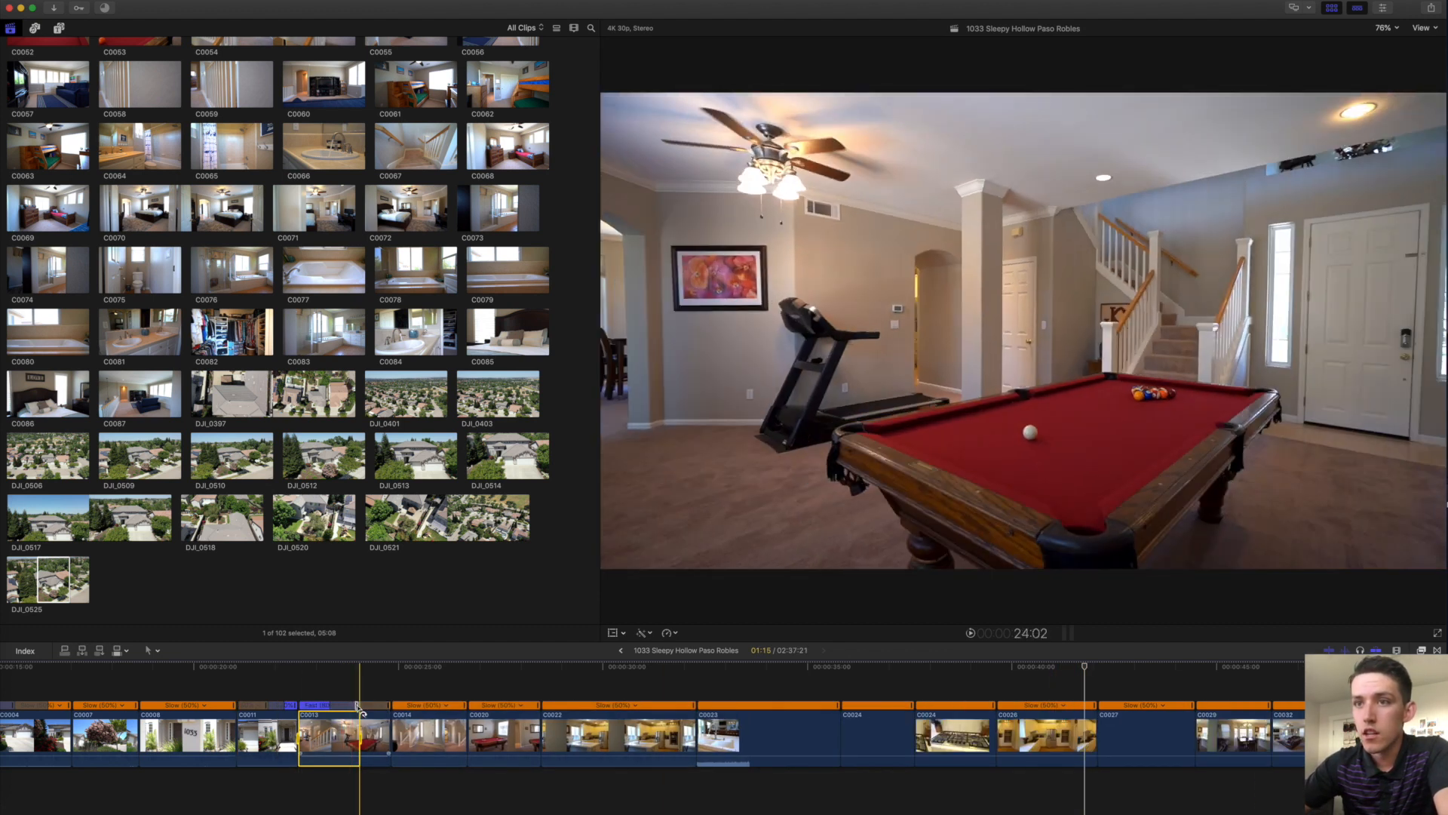
pyautogui.moveTo(358, 705)
pyautogui.mouseDown()
pyautogui.moveTo(309, 708)
pyautogui.moveTo(331, 709)
pyautogui.mouseUp()
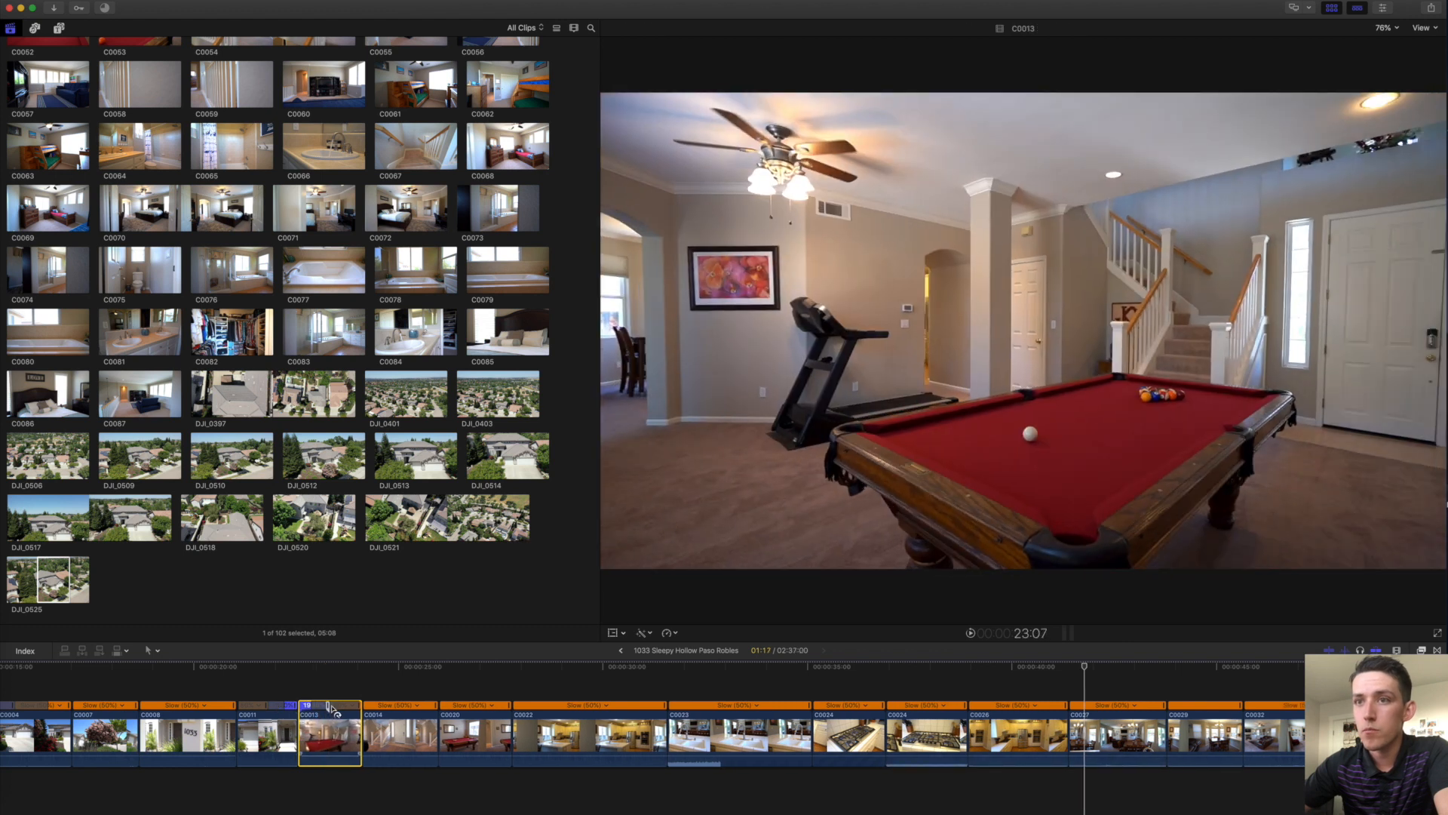
# Widen C0011's speed transition, slow its fast section to 1264%, and lengthen C0013's fast section.
pyautogui.press('super+equal')
pyautogui.press('super+equal')
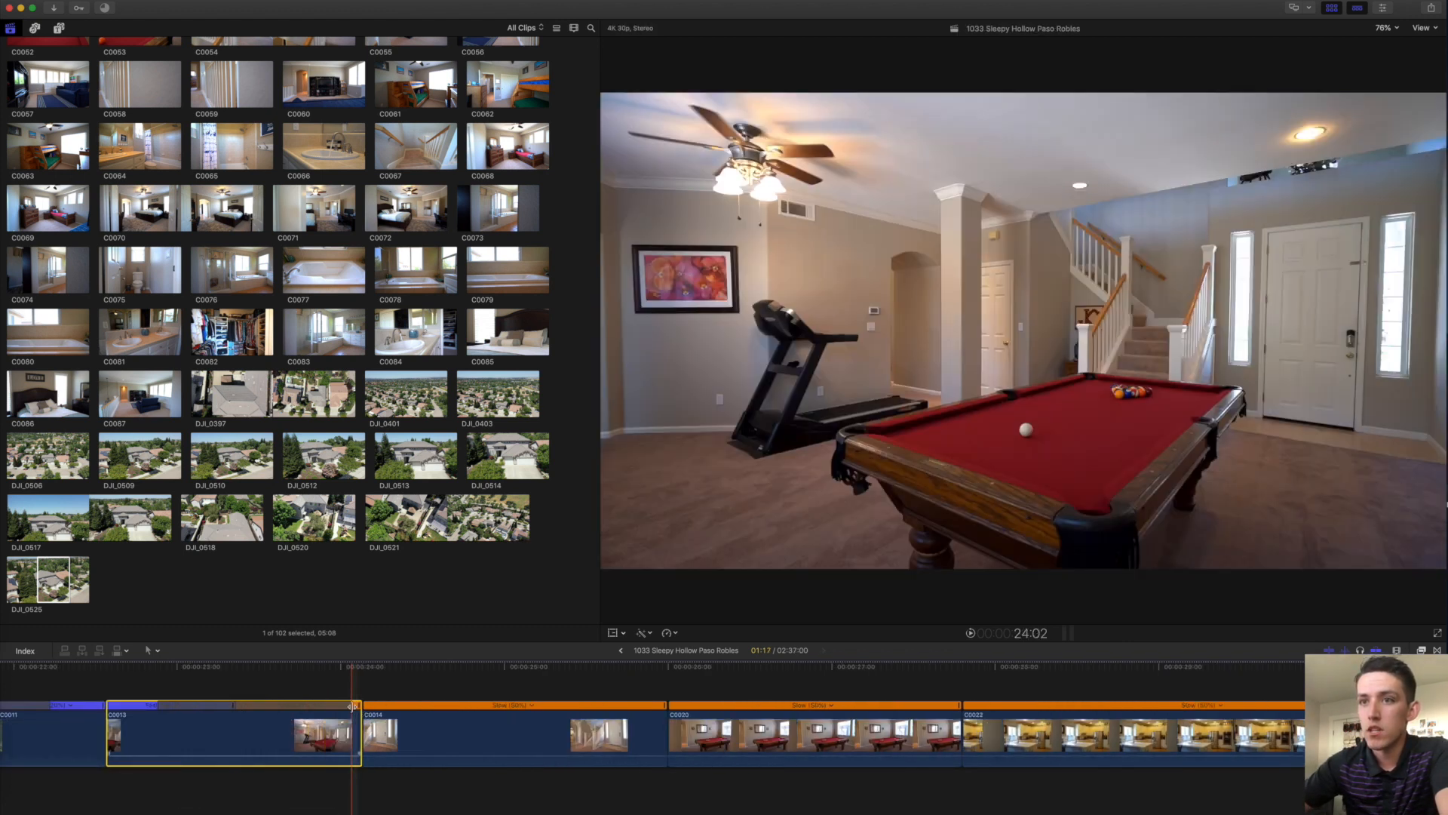
pyautogui.hscroll(-5, 477, 694)
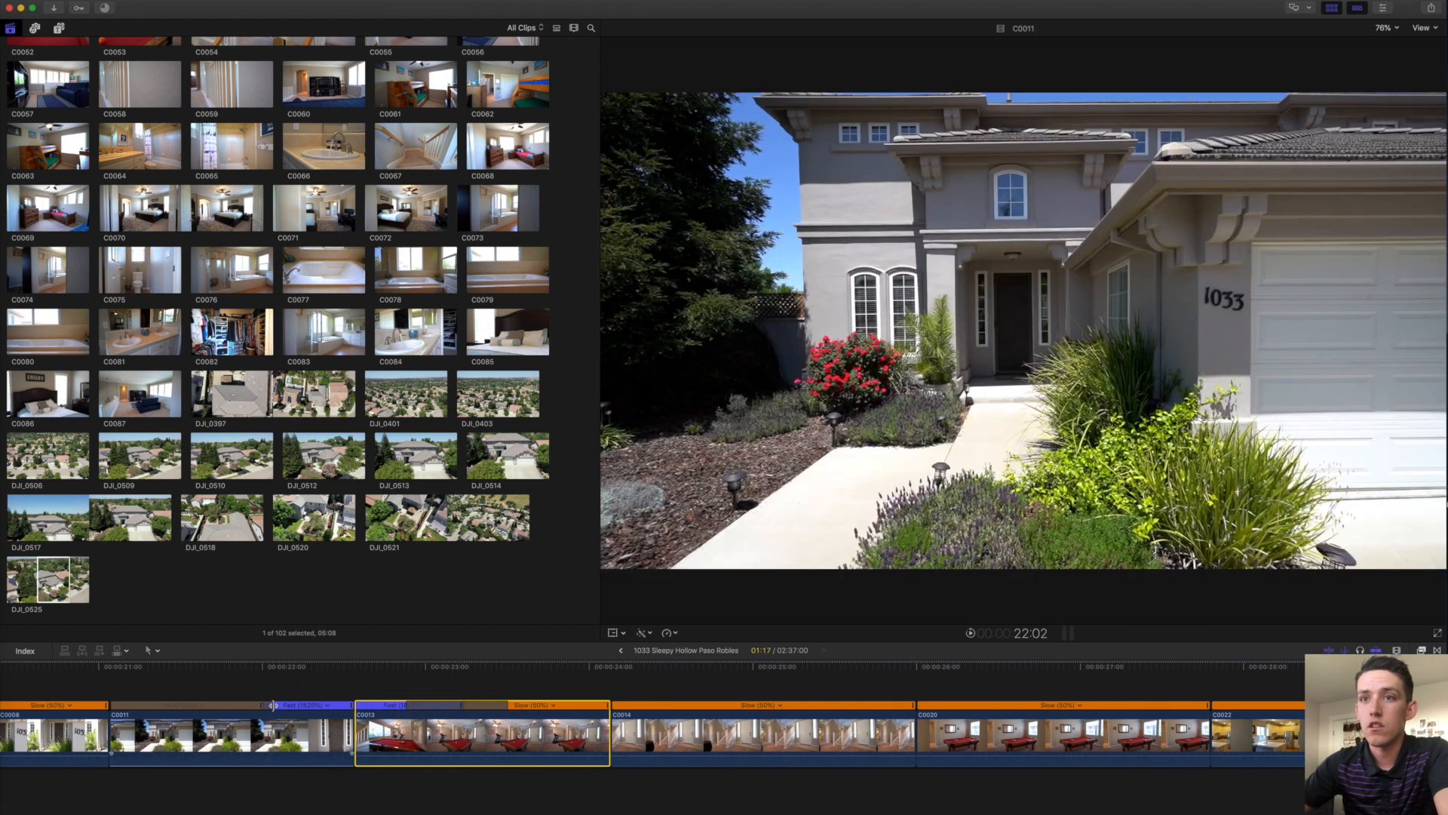
pyautogui.moveTo(273, 706); pyautogui.dragTo(285, 704)
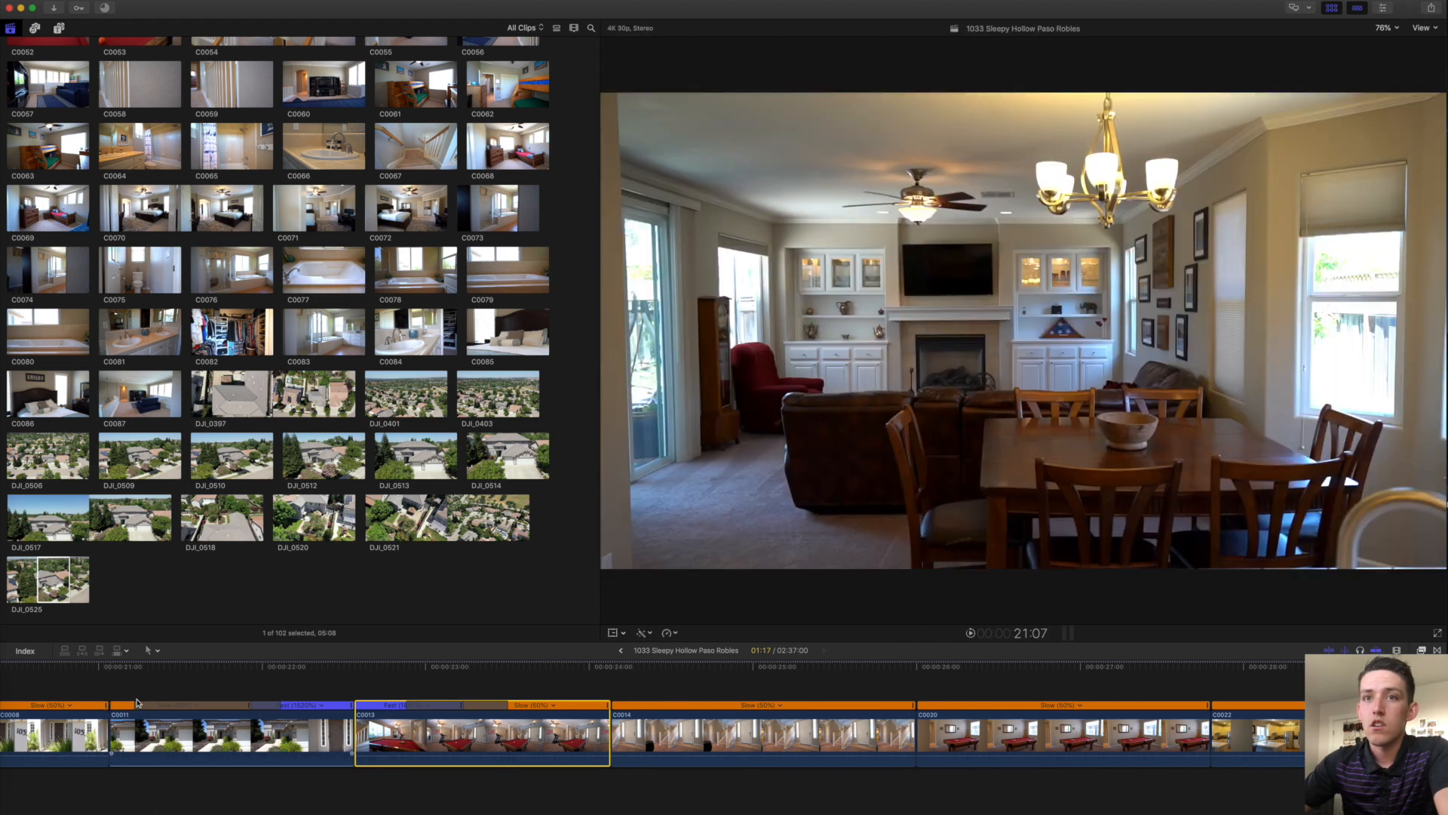
pyautogui.press('space')
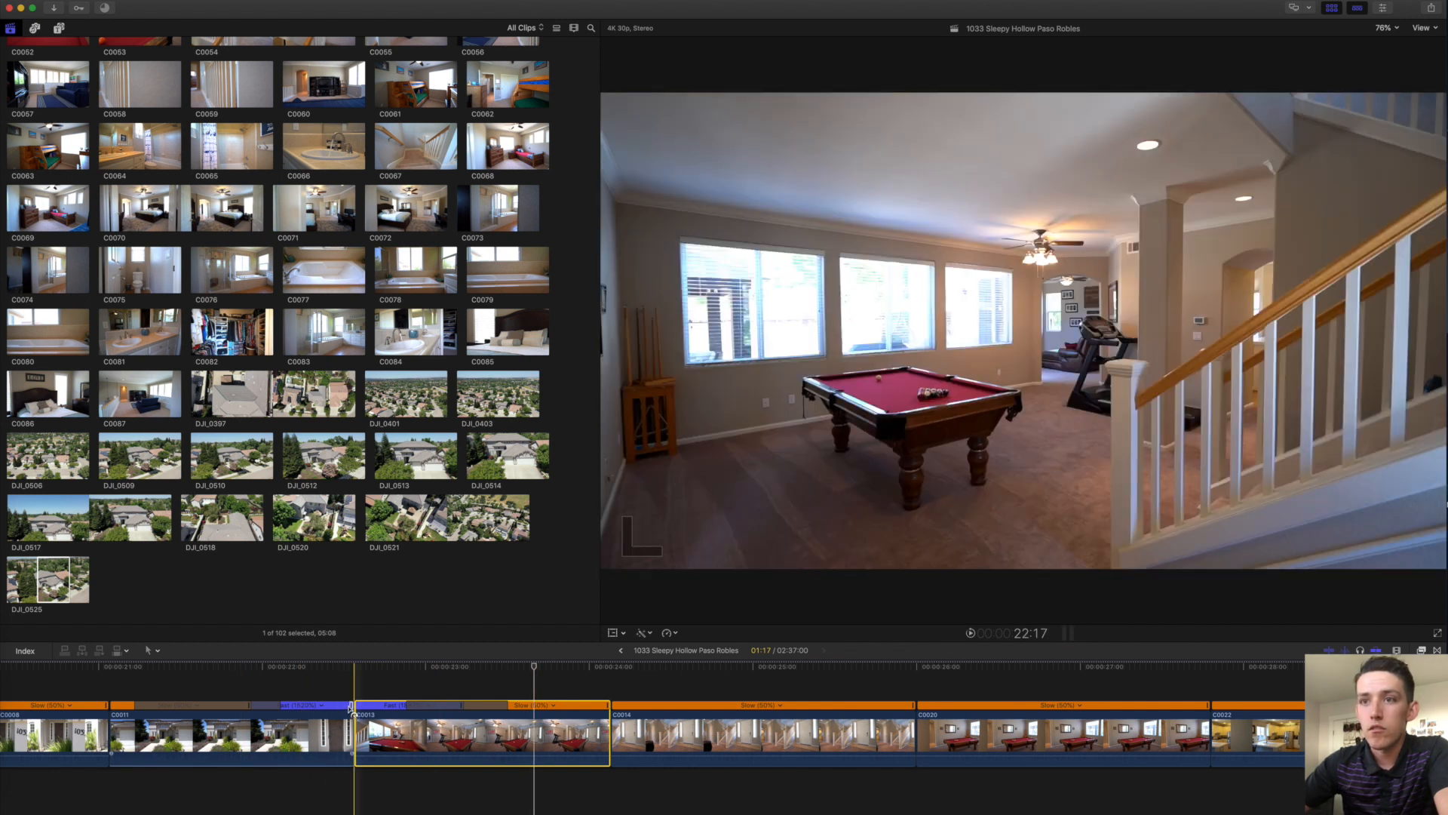
pyautogui.moveTo(351, 706); pyautogui.dragTo(368, 706)
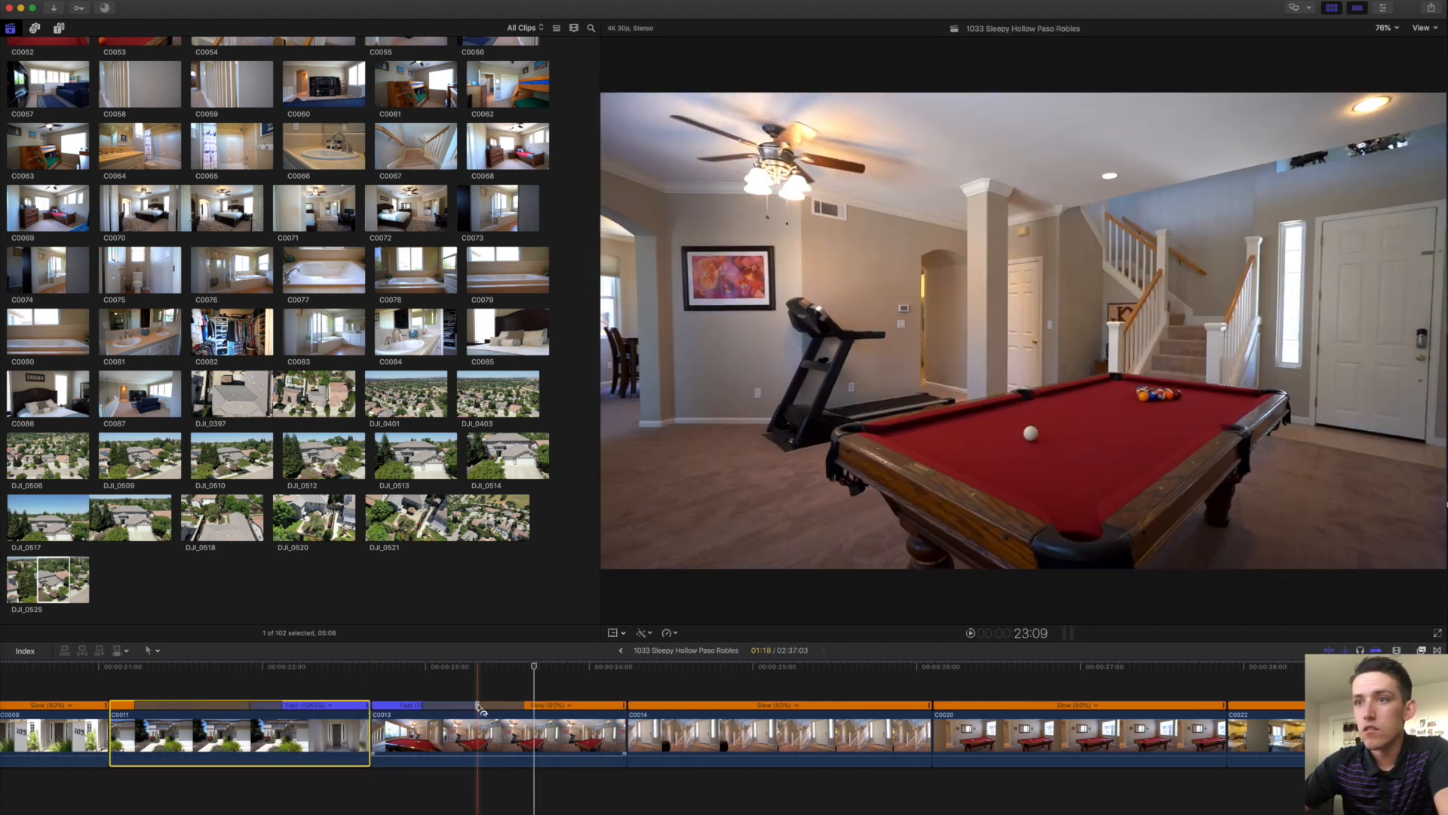
pyautogui.moveTo(477, 706); pyautogui.dragTo(544, 707)
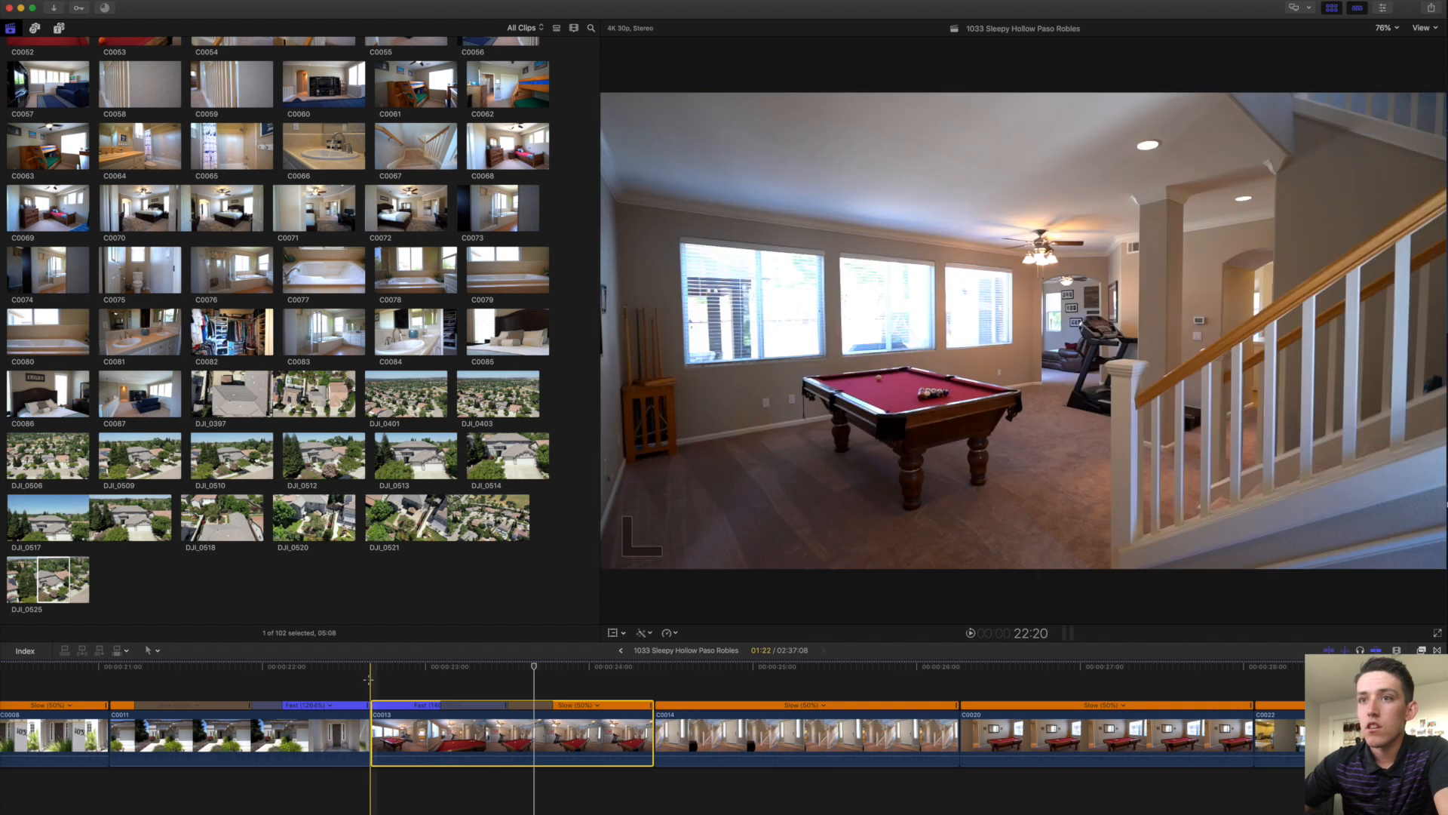
pyautogui.click(370, 683)
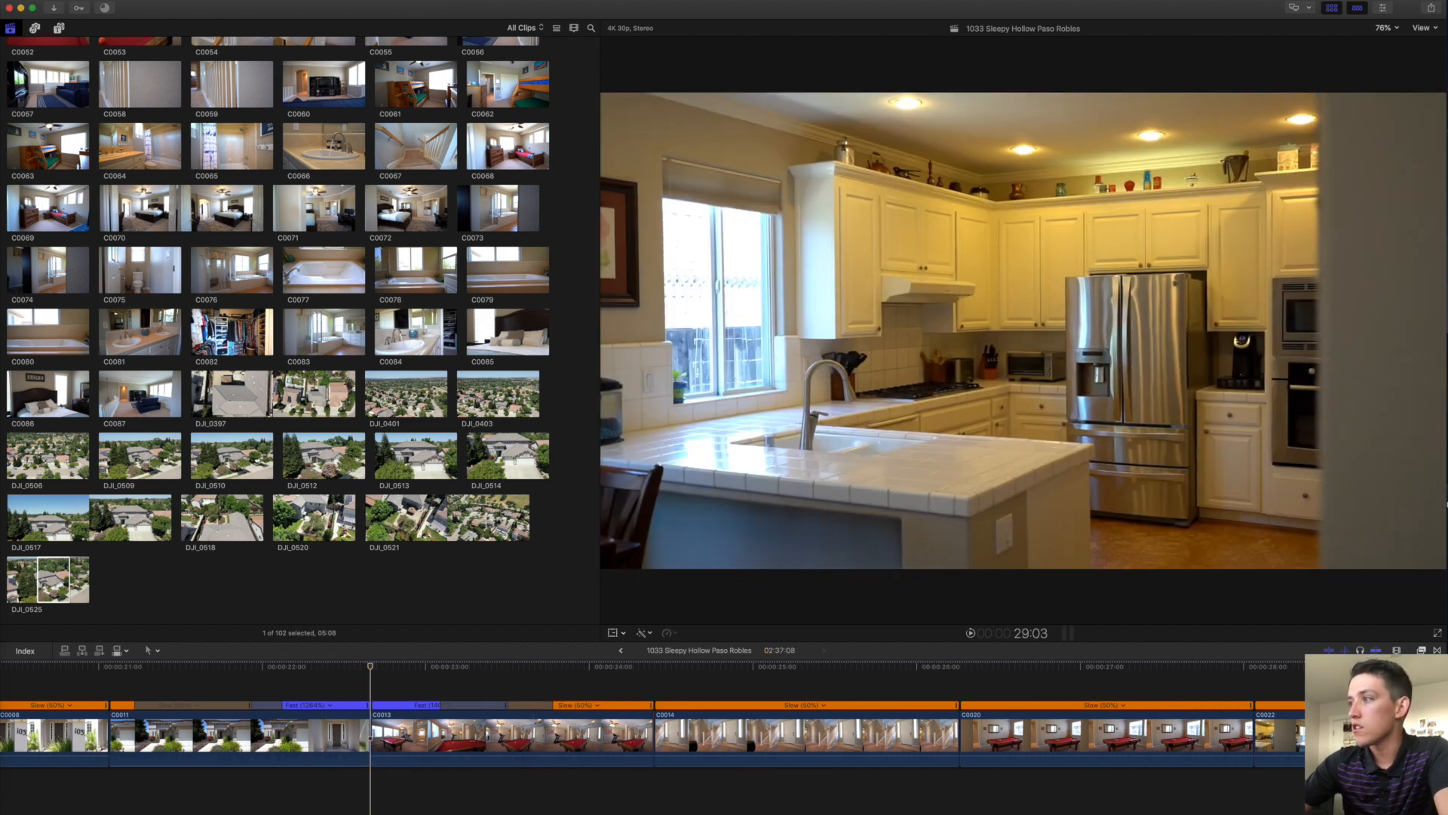
# Add the MW RGB Zoom In transition at the C0011/C0013 cut and zoom the timeline out.
pyautogui.click(1435, 650)
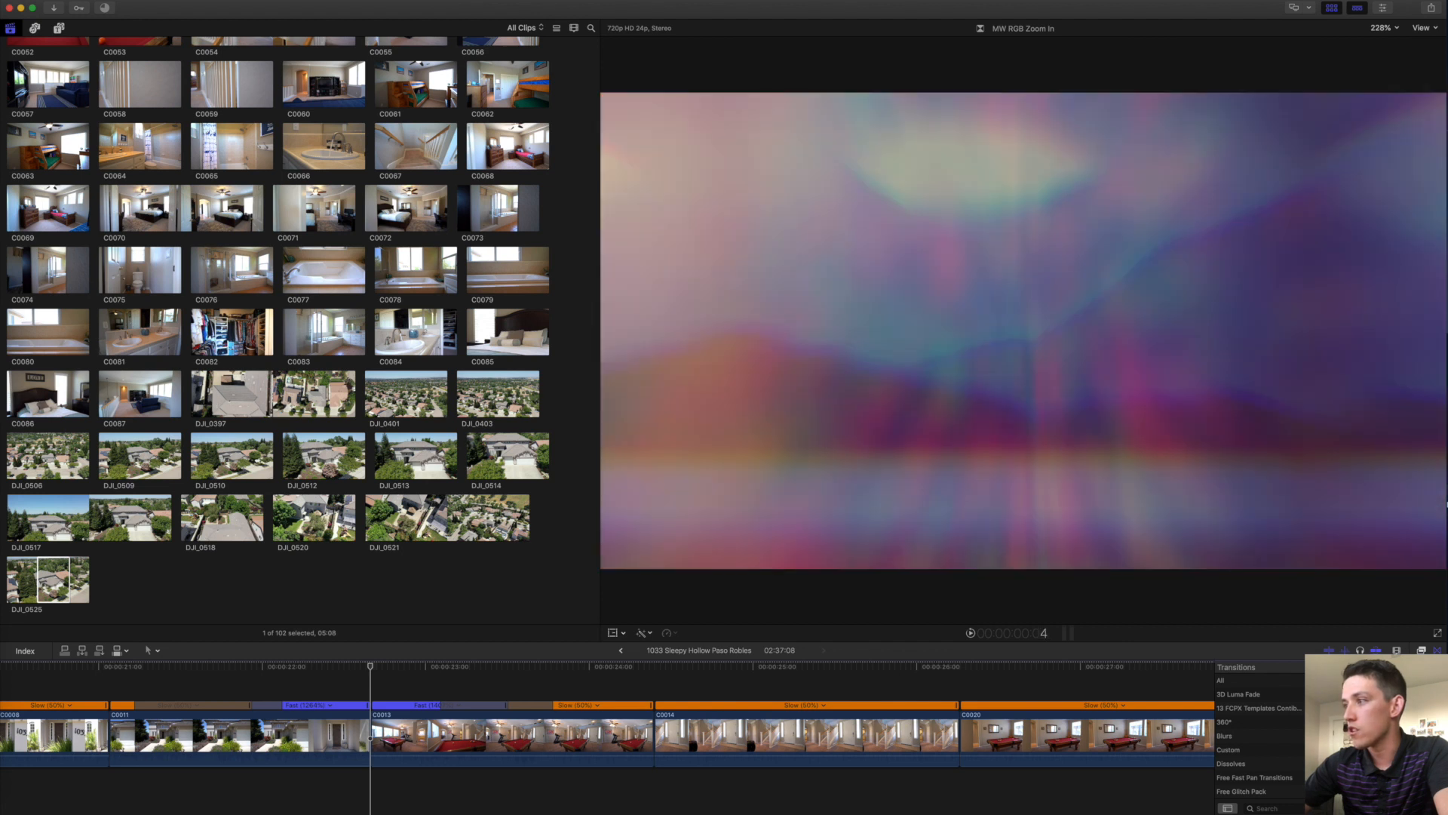
pyautogui.moveTo(1358, 717); pyautogui.dragTo(383, 736)
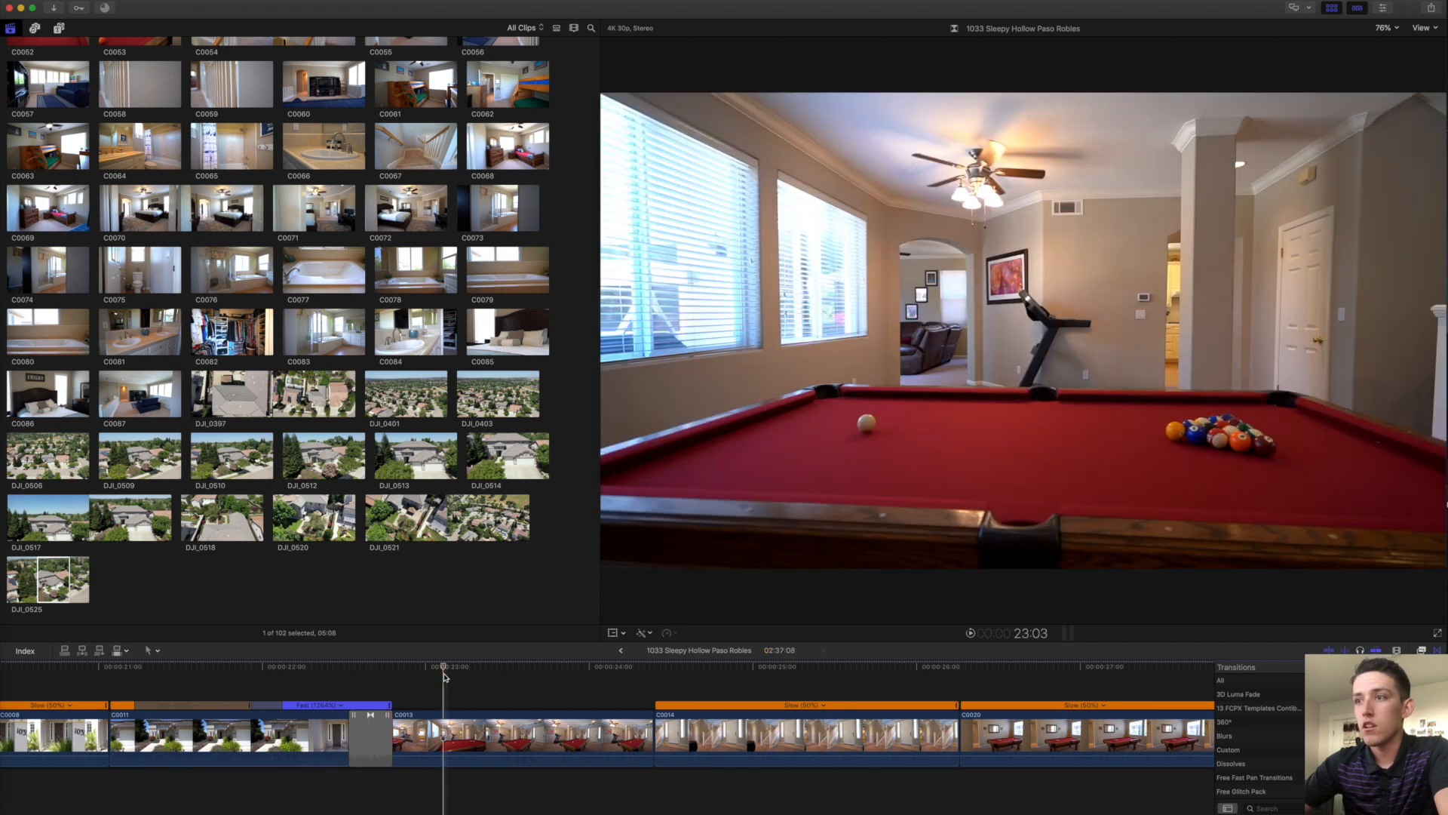
pyautogui.press('super+minus')
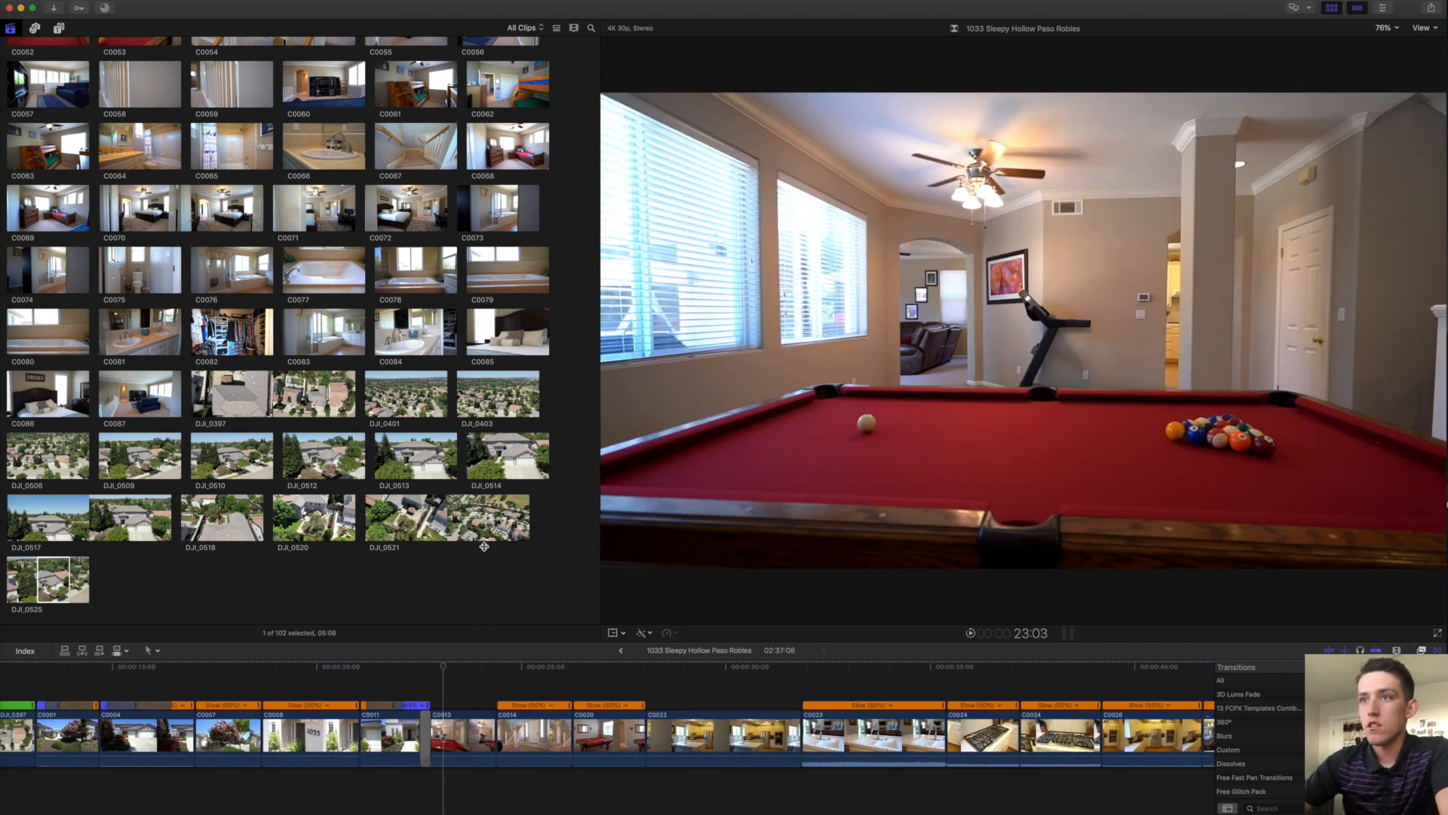
# Enlarge the timeline area over the viewer and show the Titles and Generators browser.
pyautogui.moveTo(487, 641); pyautogui.dragTo(493, 459)
pyautogui.scroll(10, 247, 202)
pyautogui.click(59, 28)
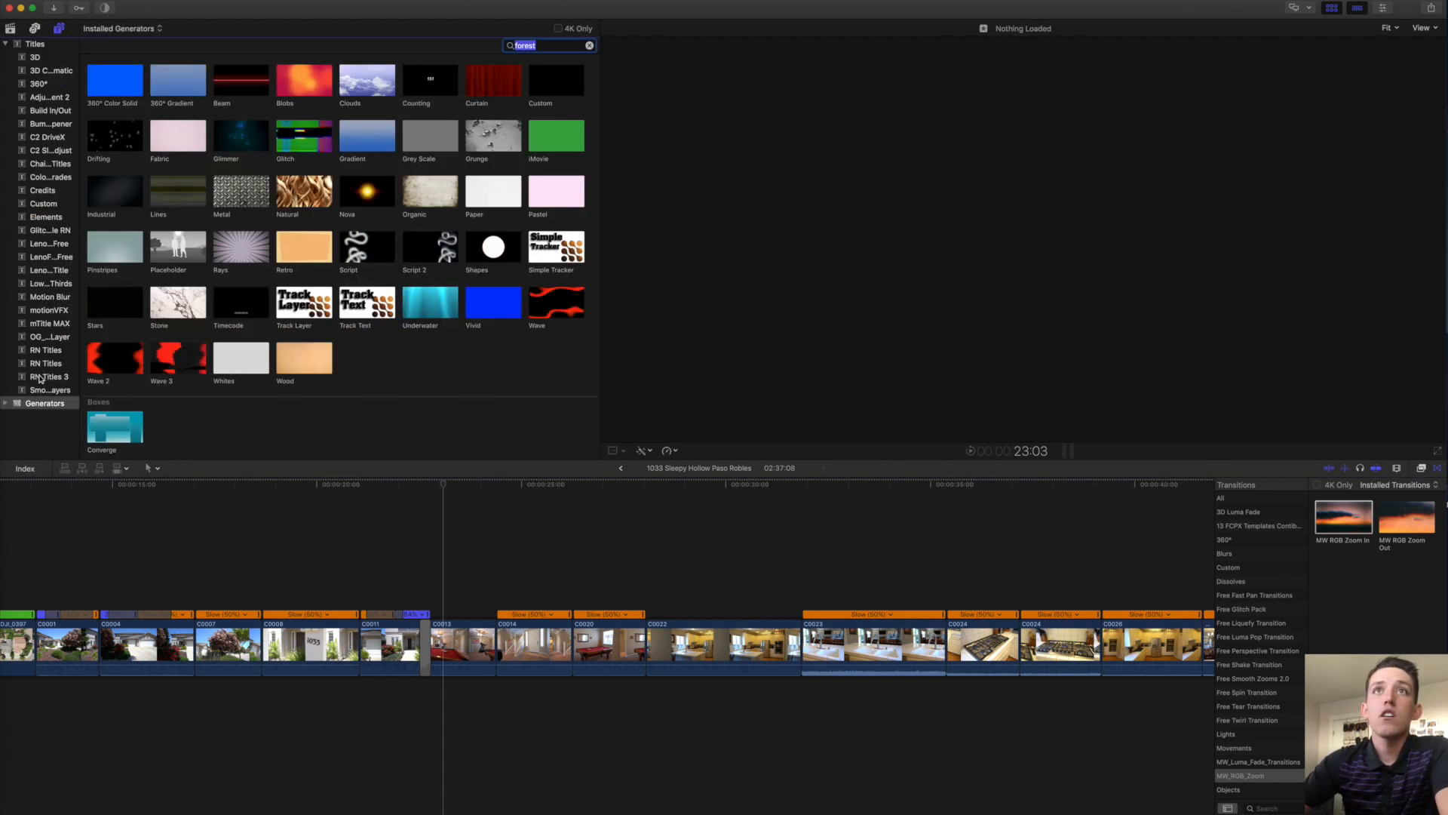
# Show the installed titles and review clips C0014 and C0020 before selecting kitchen clip C0022.
pyautogui.click(38, 45)
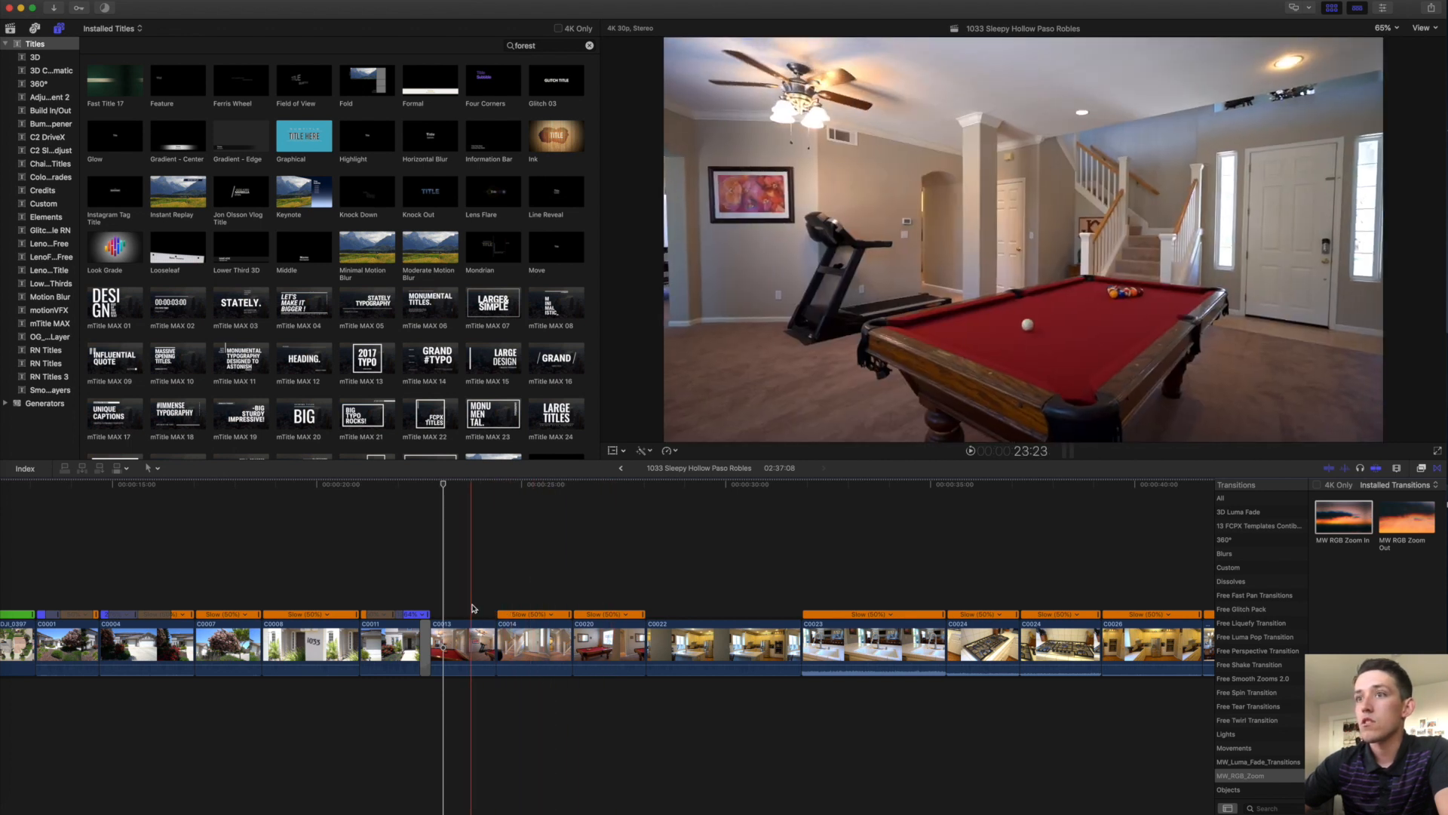
pyautogui.click(530, 640)
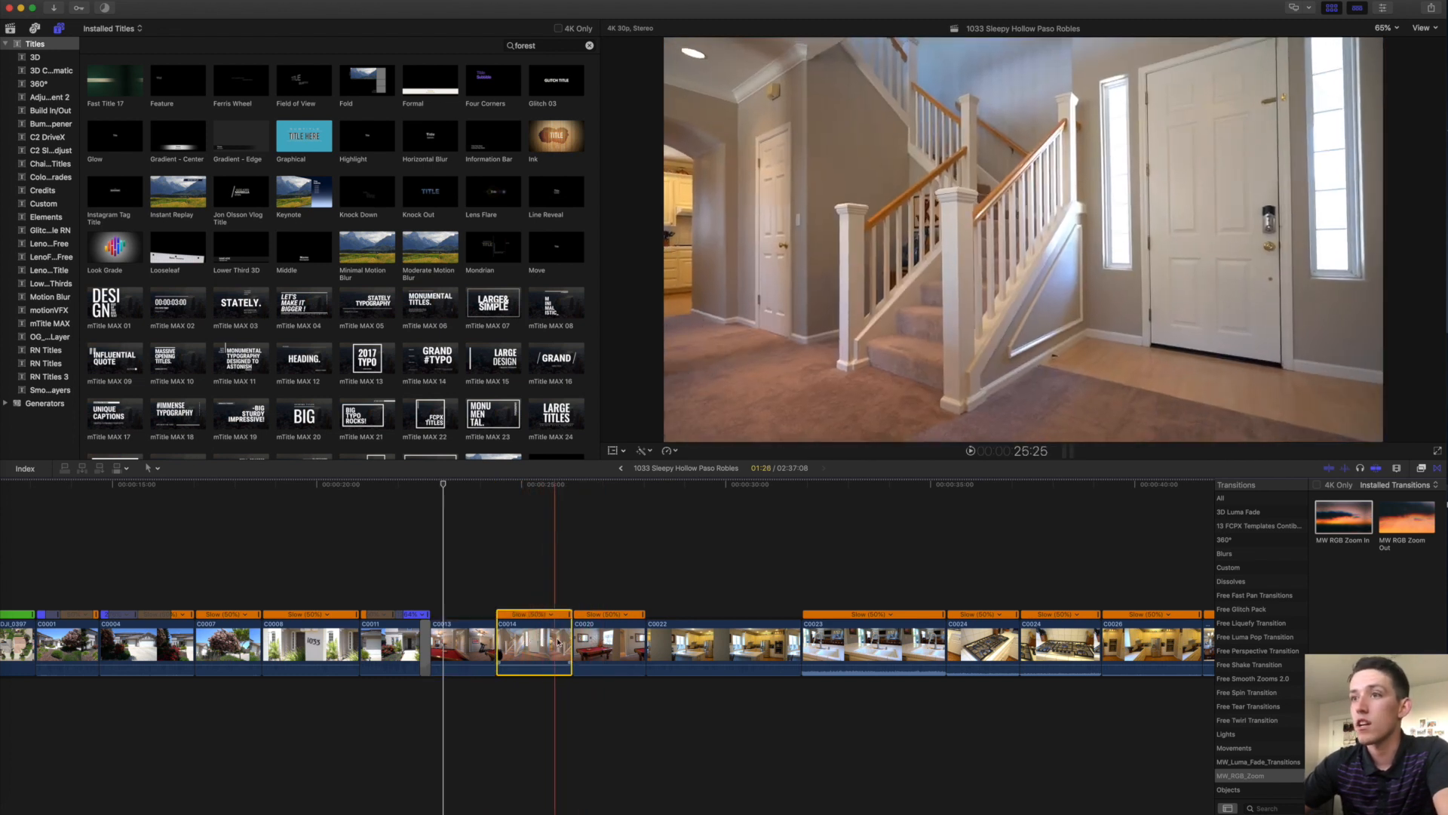
pyautogui.click(605, 641)
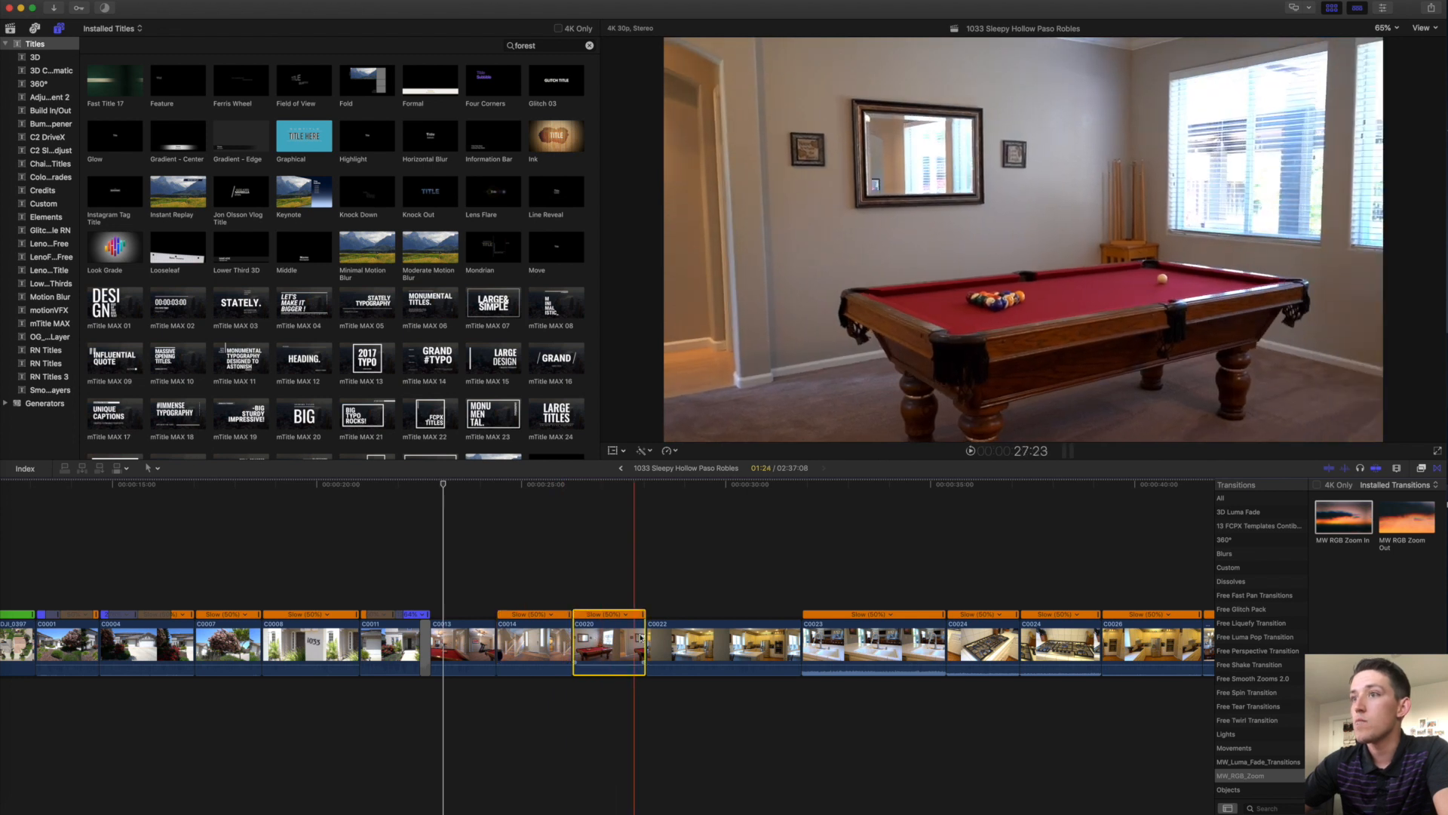
pyautogui.click(686, 640)
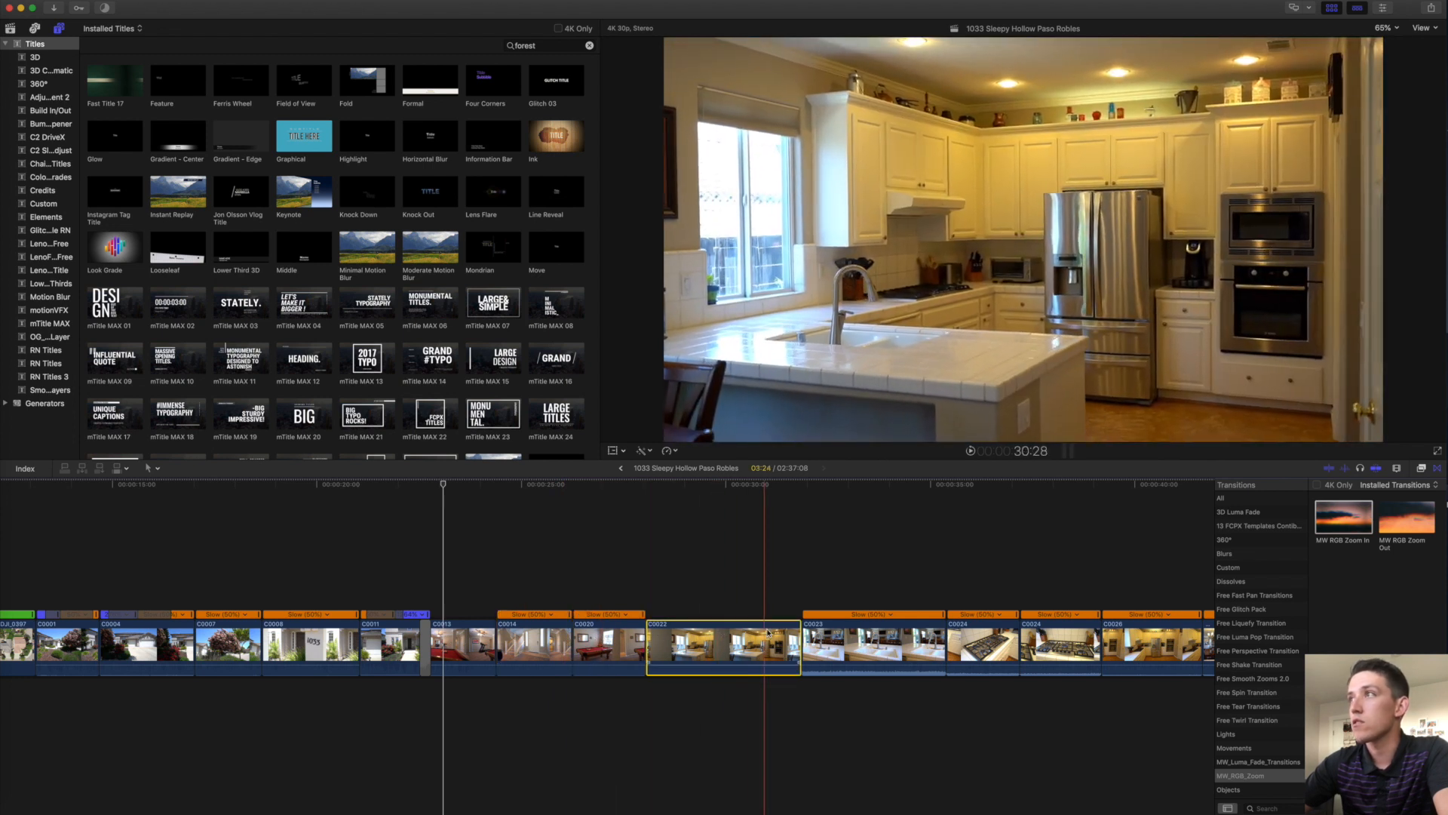
# Trim kitchen clip C0022 at both ends and bring up its colour correction with the playhead at 29:18.
pyautogui.moveTo(649, 642); pyautogui.dragTo(675, 640)
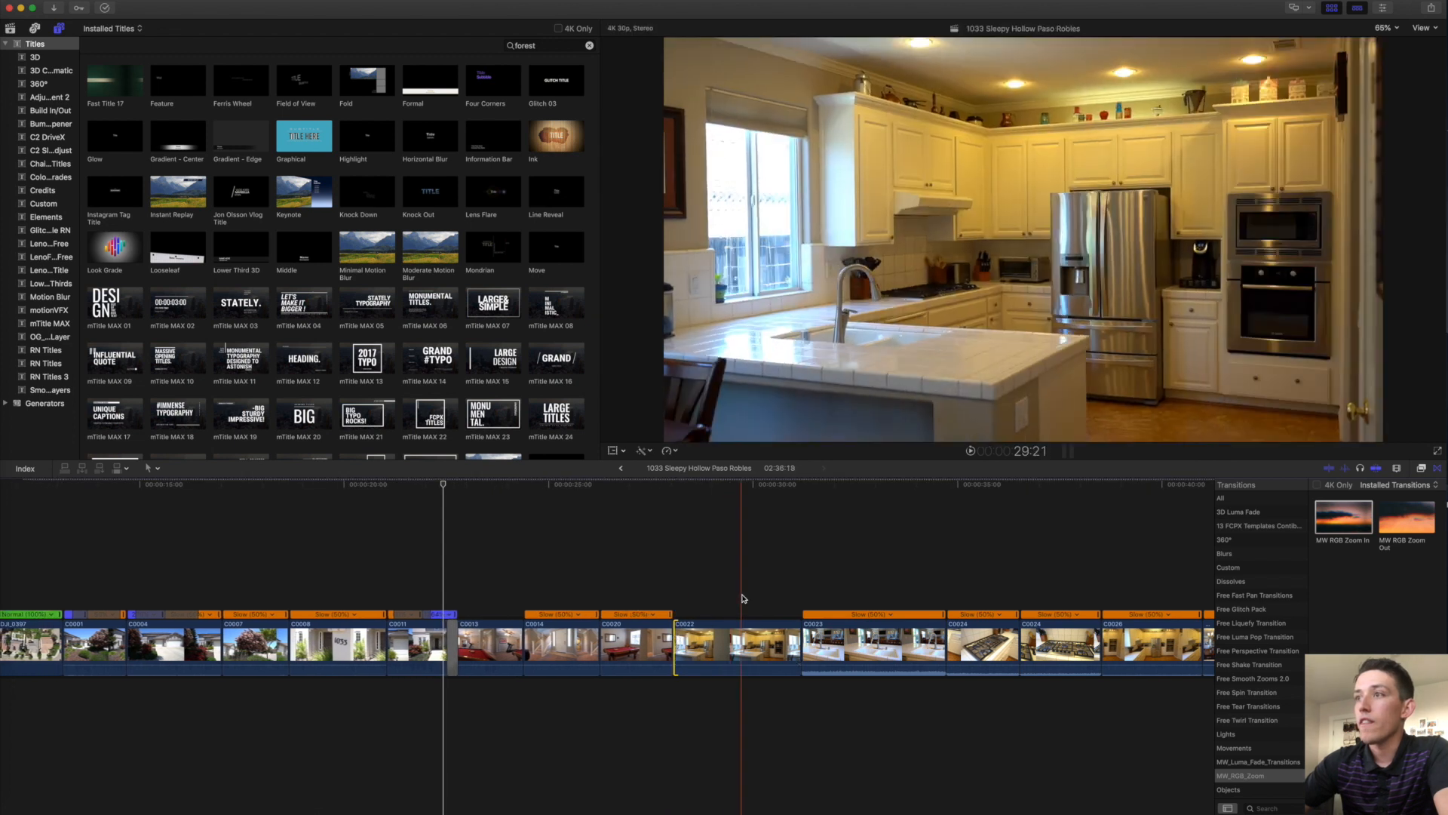
pyautogui.moveTo(798, 640); pyautogui.dragTo(786, 640)
pyautogui.click(736, 614)
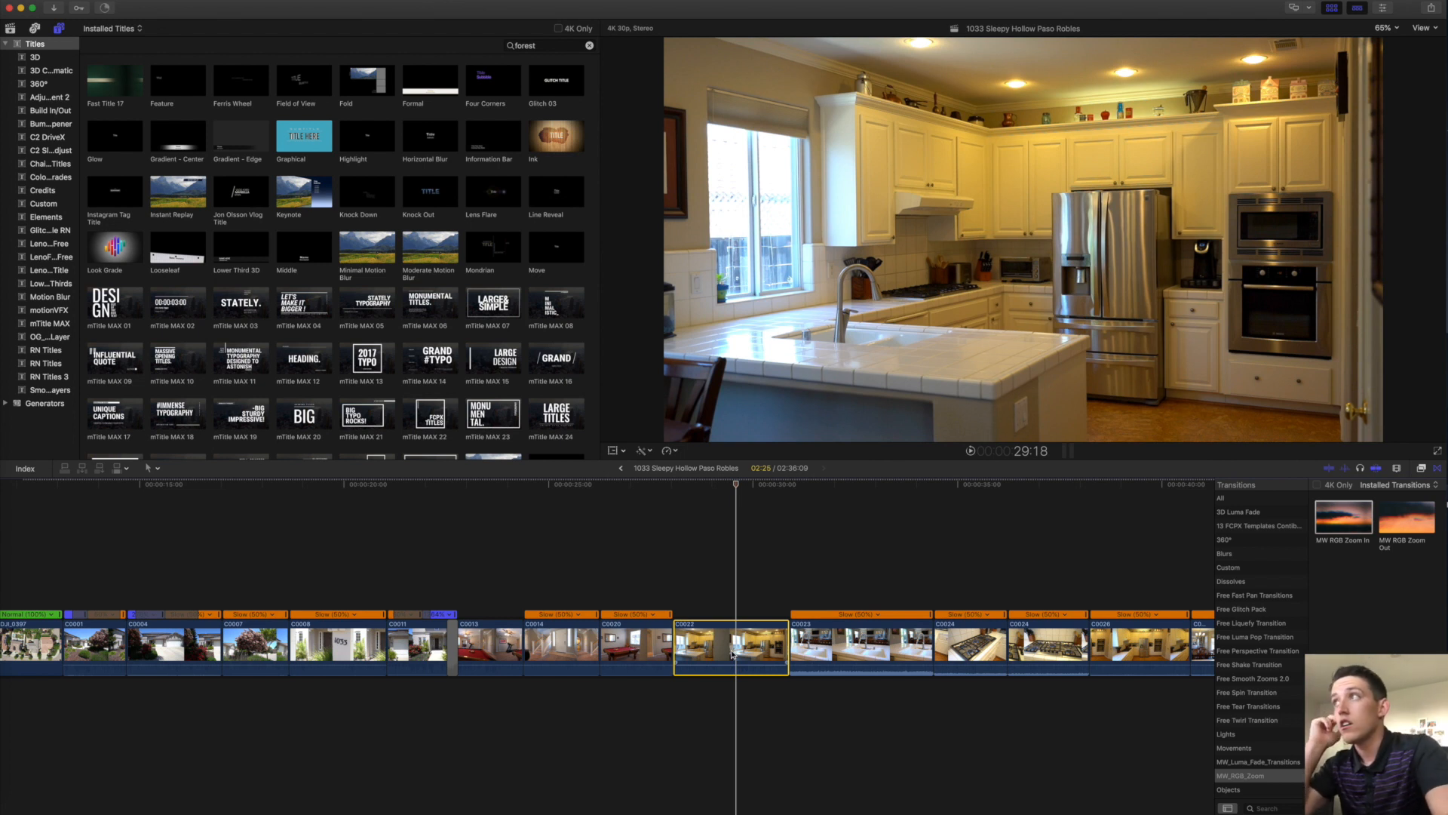
pyautogui.press('super+6')
pyautogui.click(731, 653)
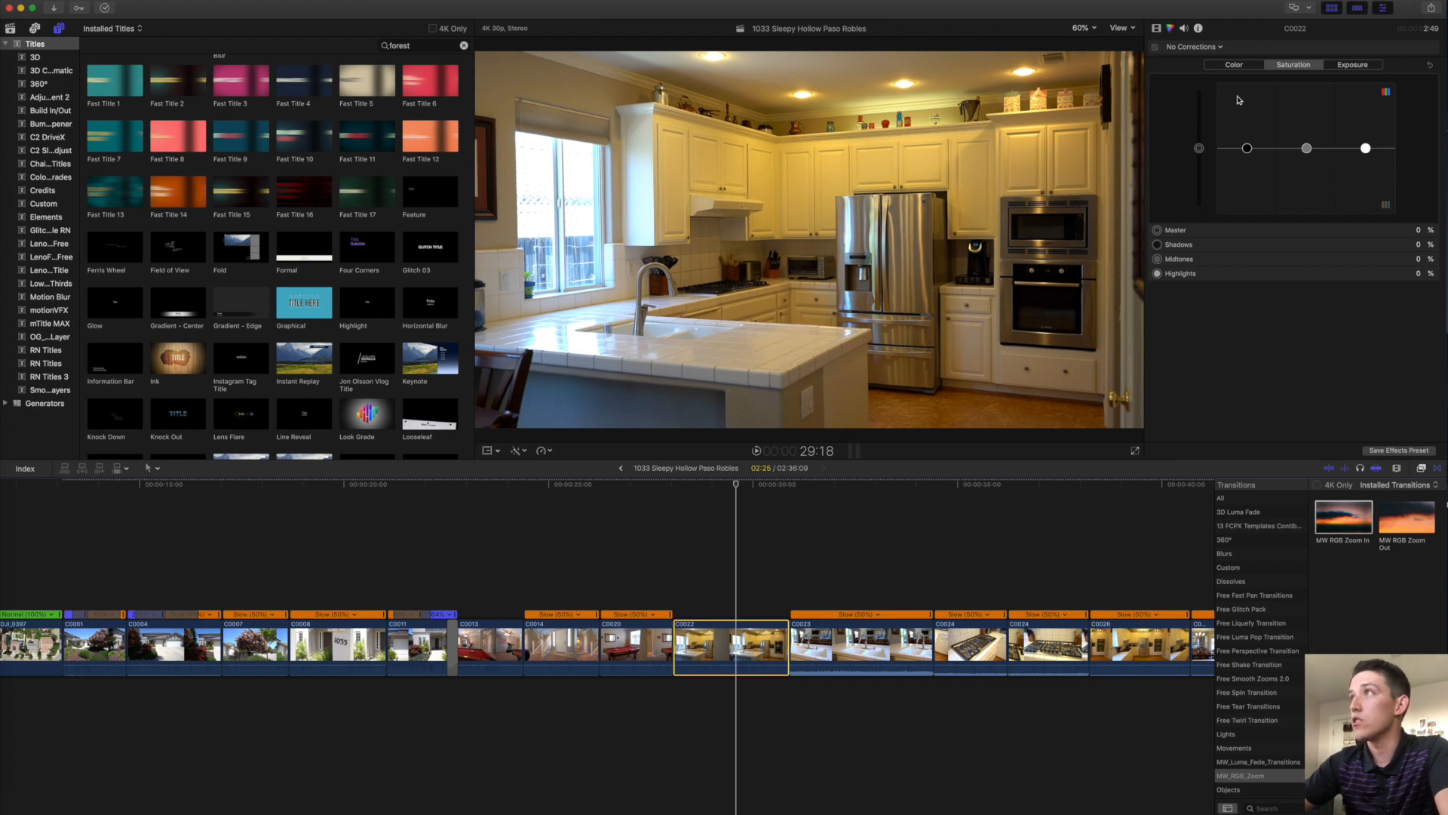
# Add a Hue/Saturation Curves correction to C0022 and pull down the saturation of its orange-yellow tones.
pyautogui.click(1186, 47)
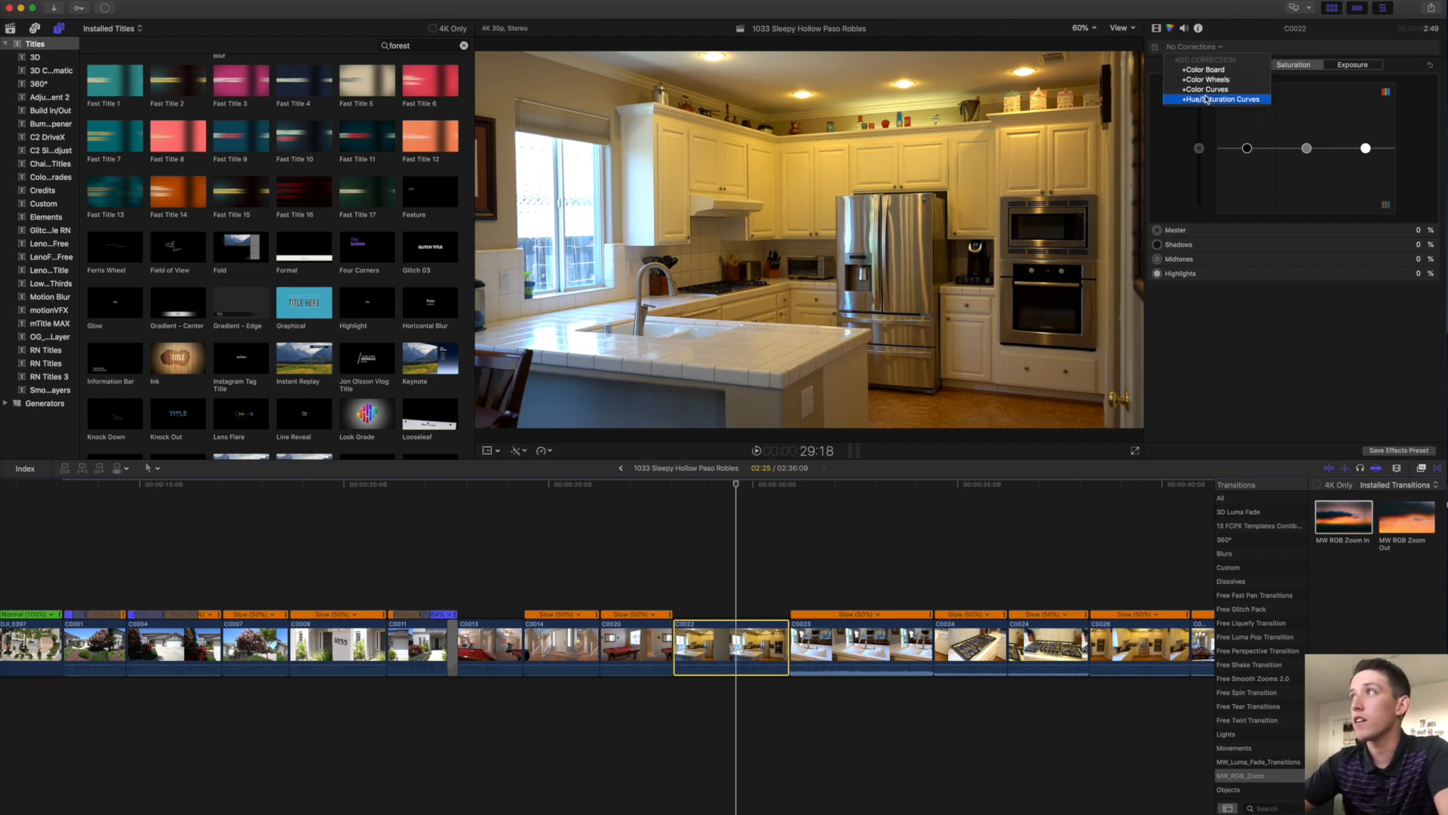
pyautogui.click(1248, 124)
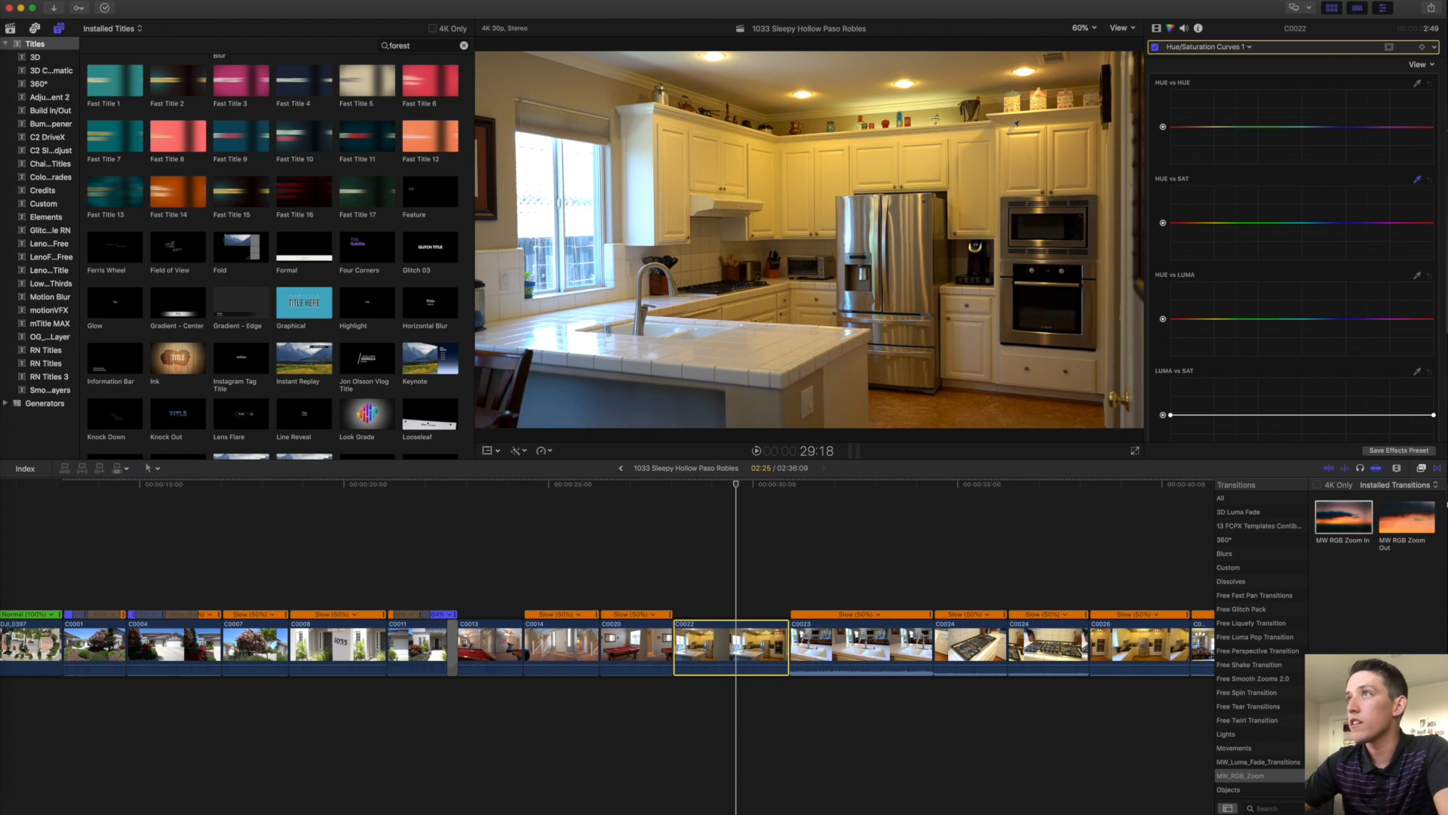
pyautogui.click(832, 170)
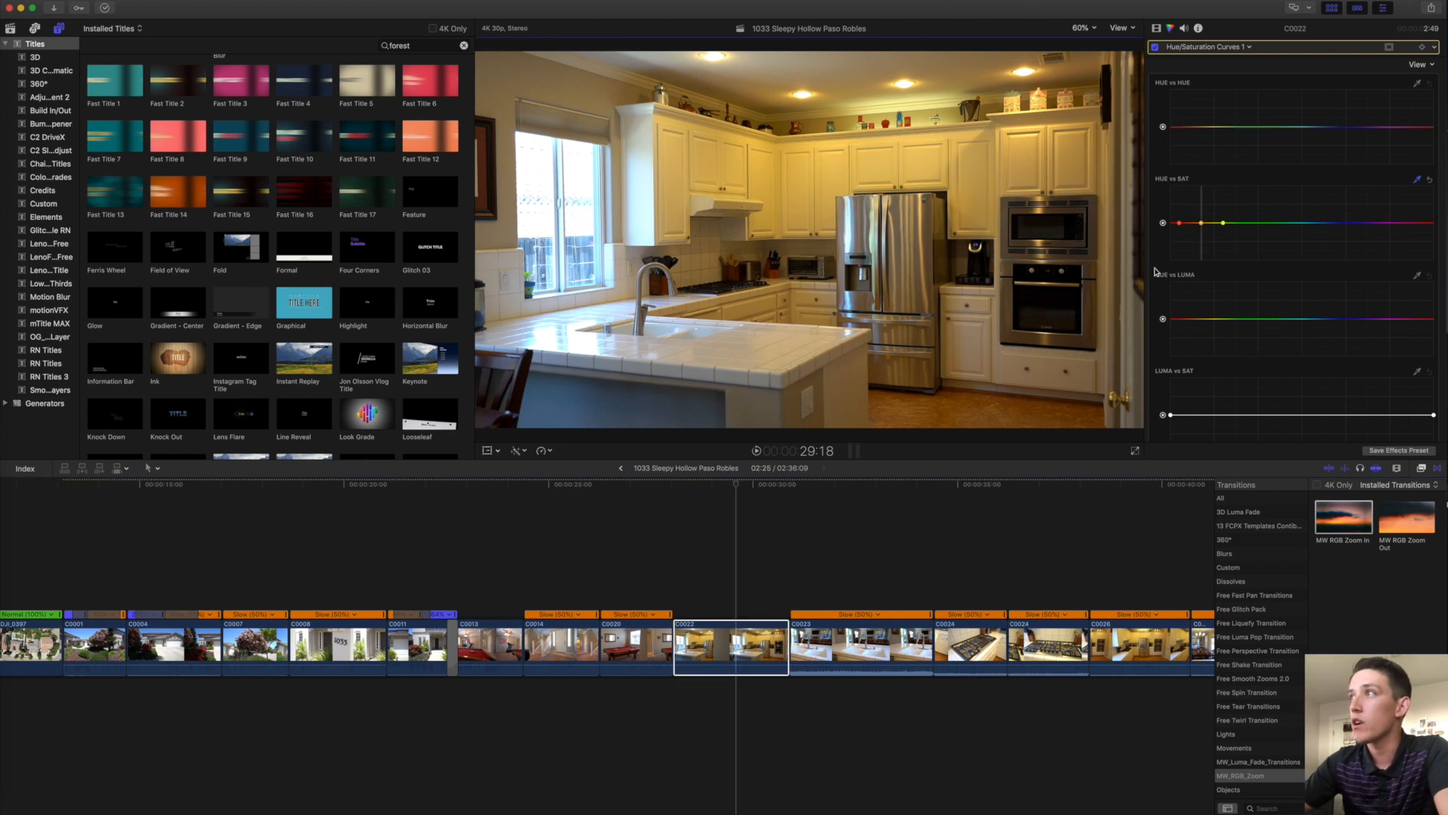
pyautogui.moveTo(1203, 224); pyautogui.dragTo(1205, 241)
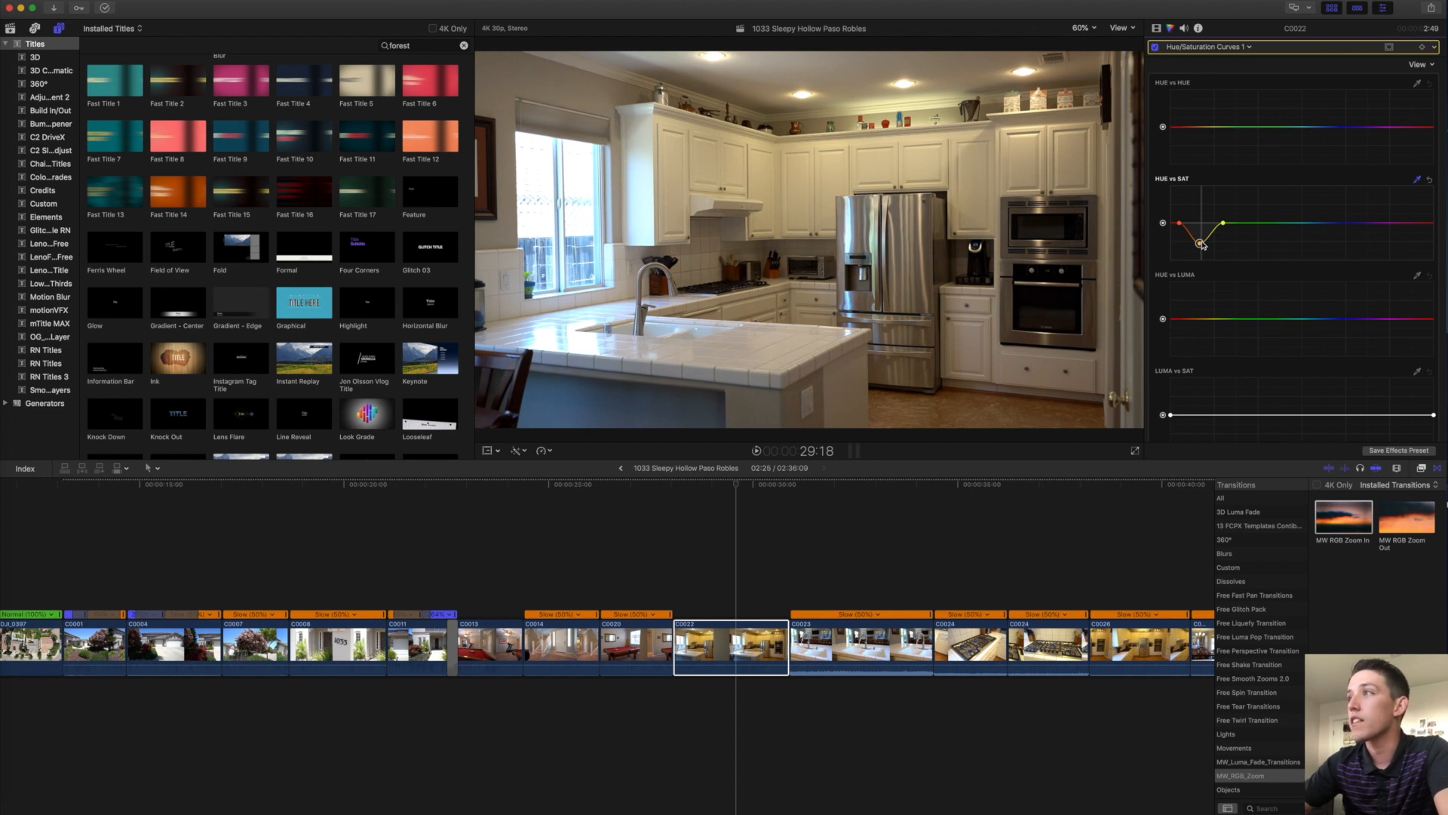
# Play back the corrected kitchen shot, then select sink clip C0023.
pyautogui.click(731, 608)
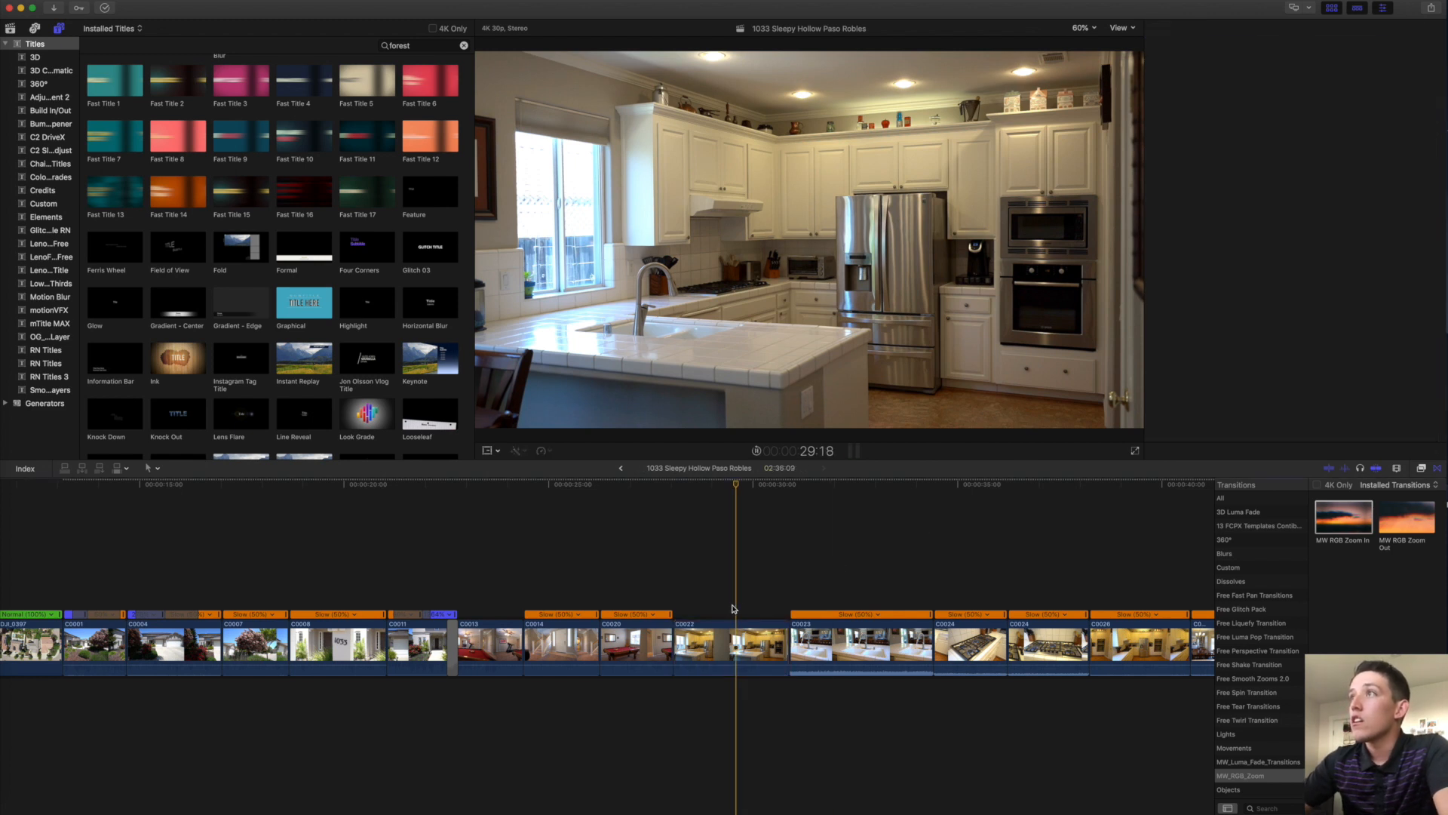
pyautogui.press('space')
pyautogui.hscroll(3, 732, 608)
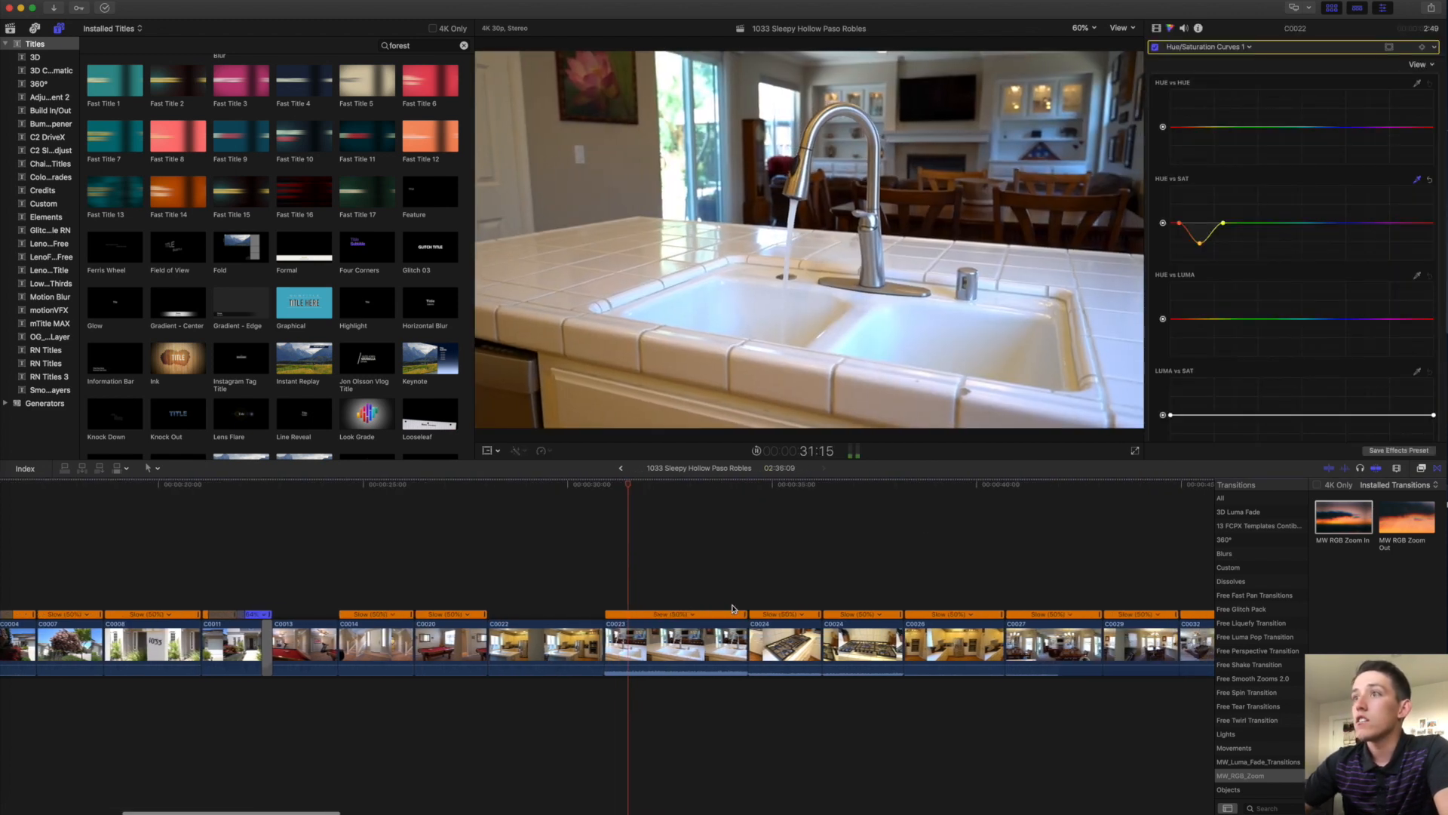
pyautogui.click(673, 641)
# Detach C0023's audio, set the audio to normal speed, and extend the audio clip.
pyautogui.rightClick(671, 641)
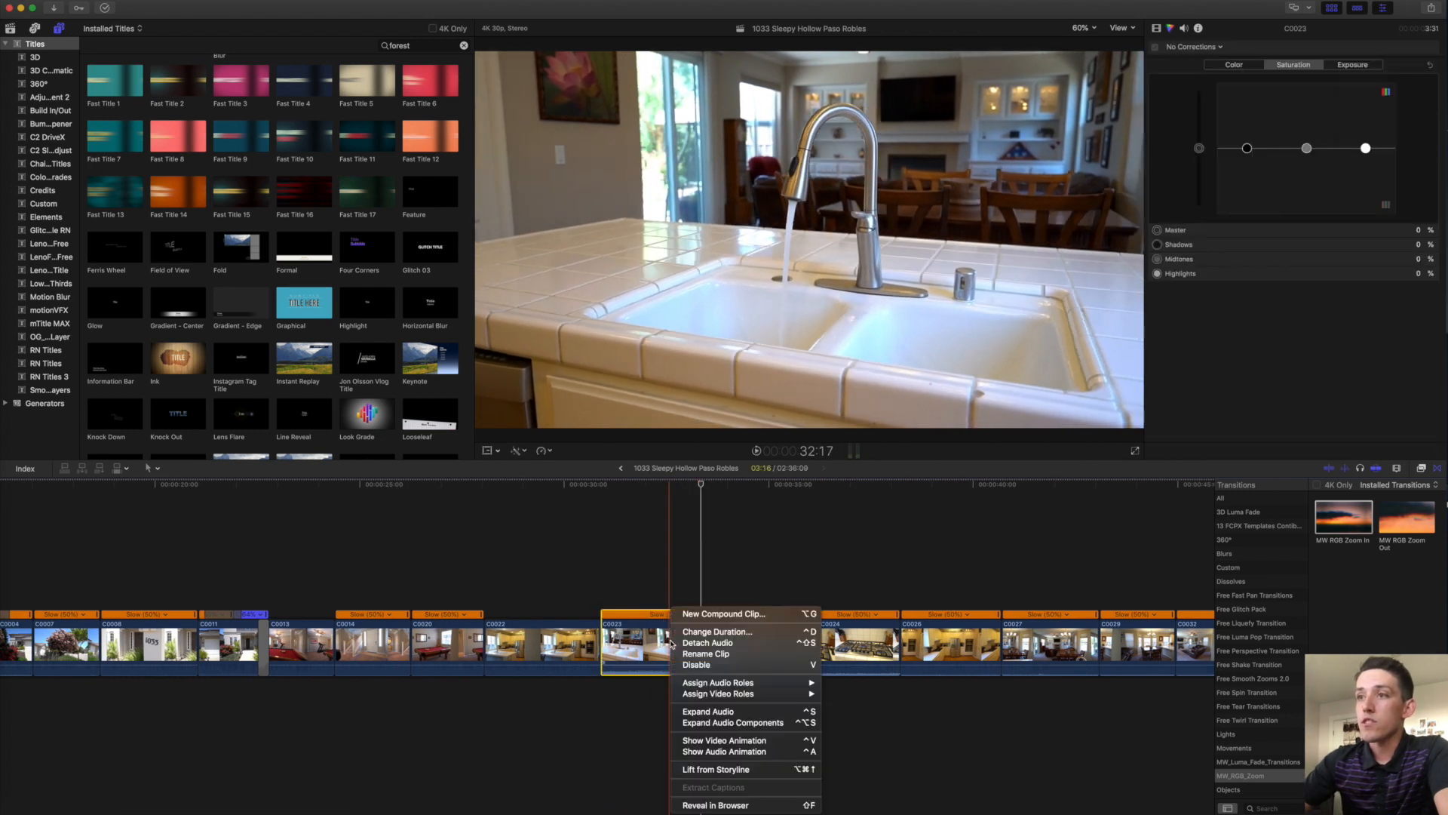
pyautogui.click(701, 647)
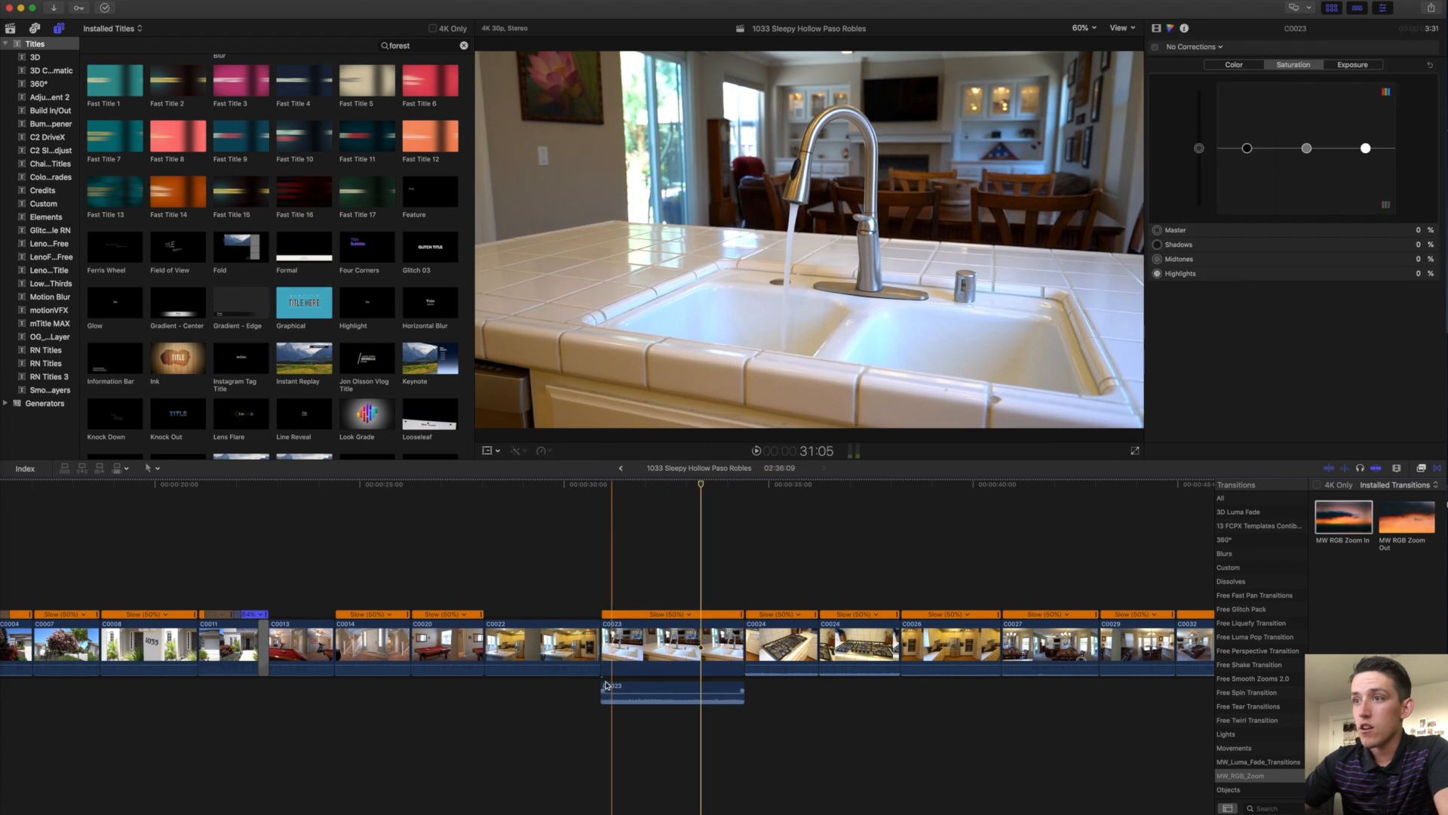
pyautogui.click(611, 688)
pyautogui.hotkey('shift', 'n')
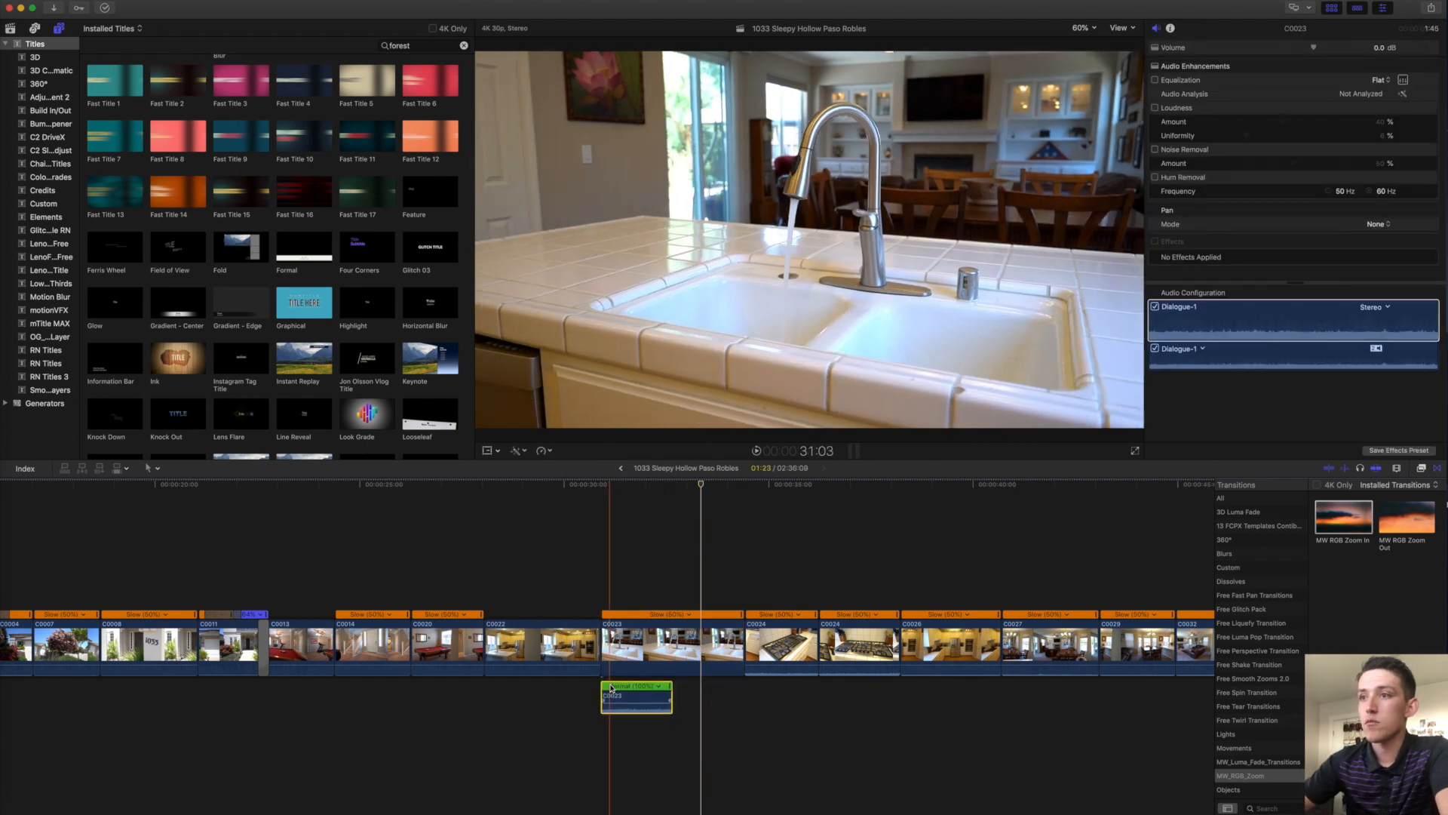
pyautogui.moveTo(603, 698); pyautogui.dragTo(753, 696)
pyautogui.click(645, 641)
# Shorten C0023 and its detached audio from the end and lower the audio to -2 dB.
pyautogui.press('super+6')
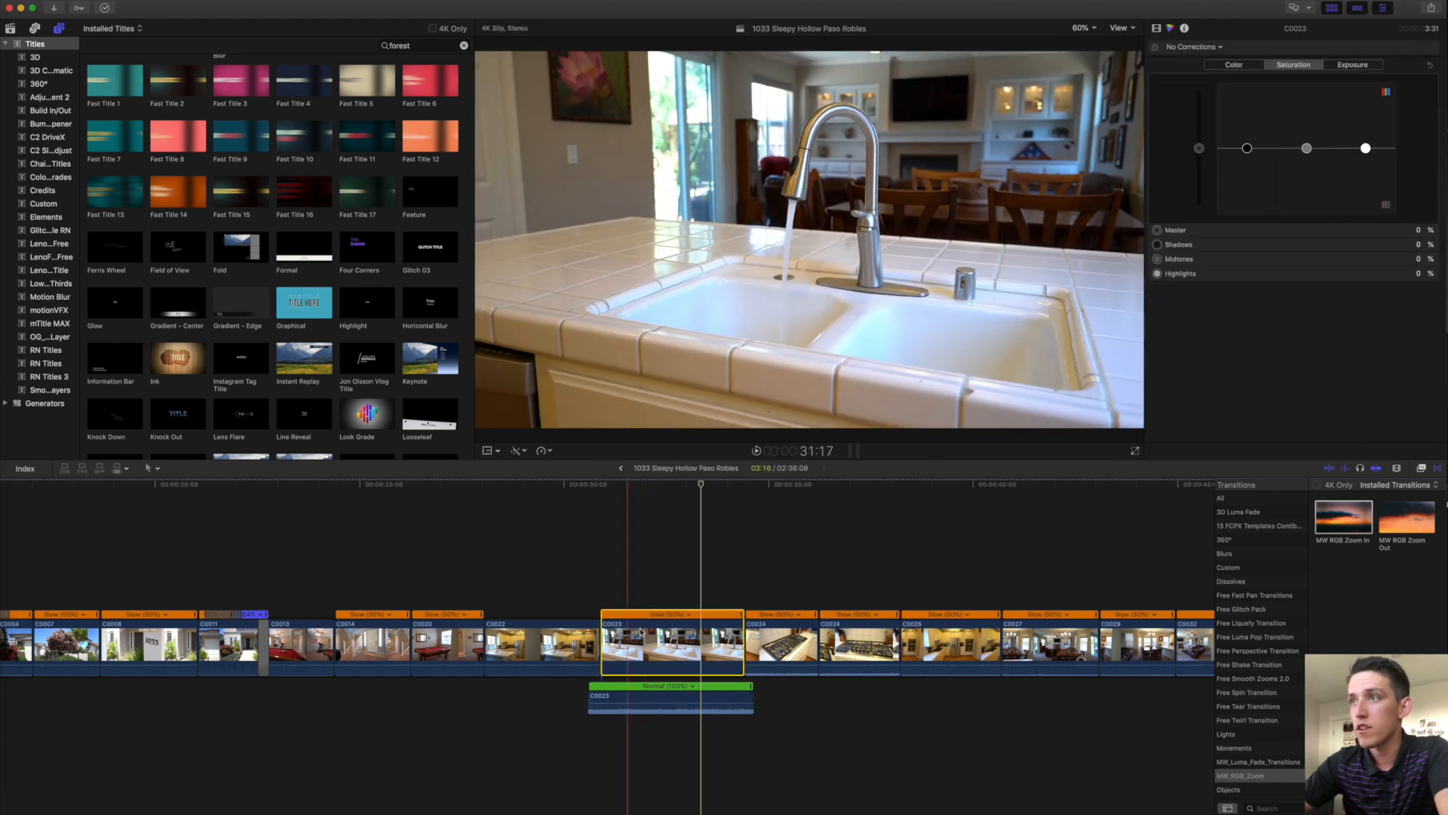
pyautogui.moveTo(743, 643); pyautogui.dragTo(678, 650)
pyautogui.moveTo(752, 697); pyautogui.dragTo(698, 699)
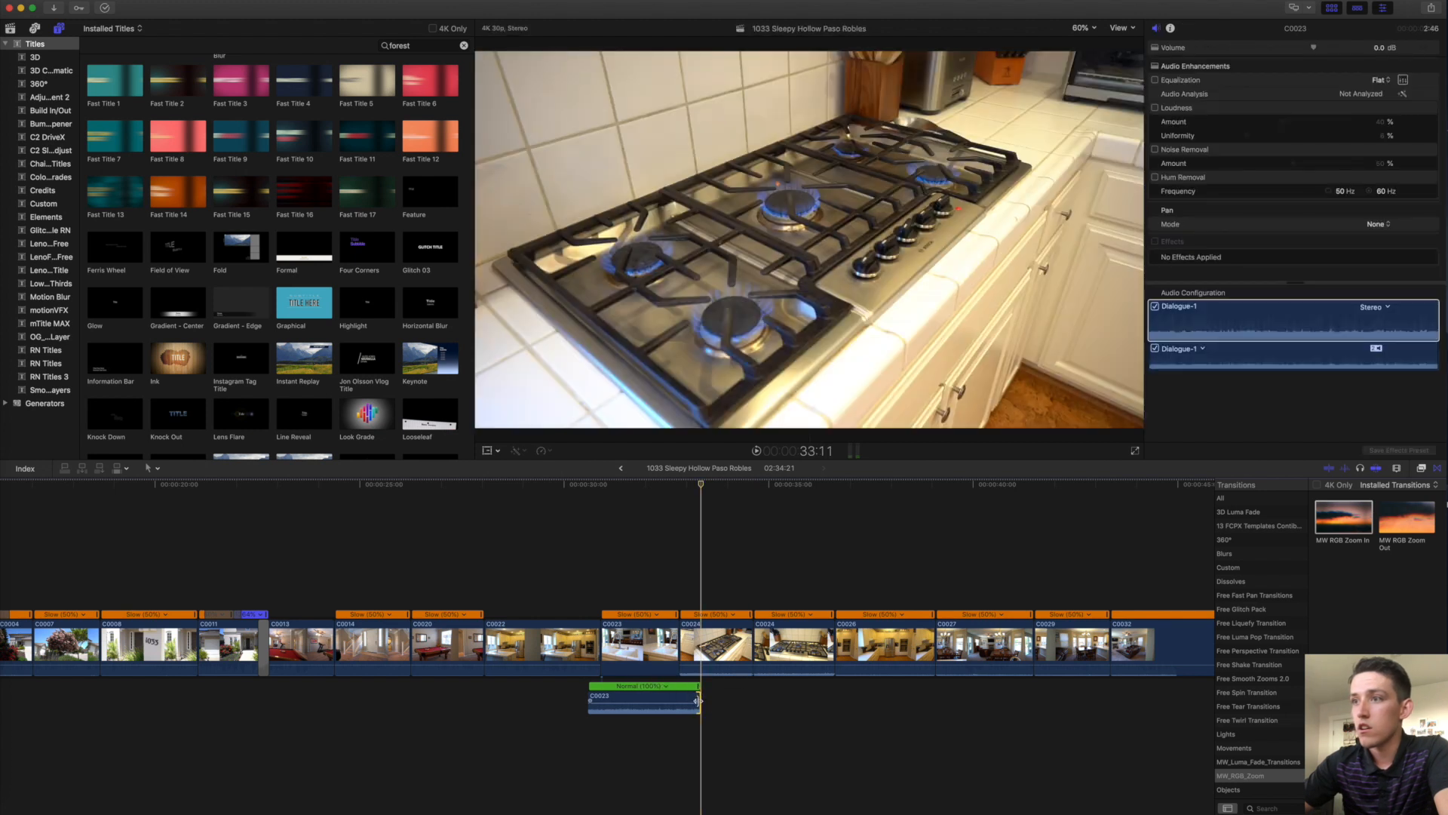
pyautogui.click(699, 701)
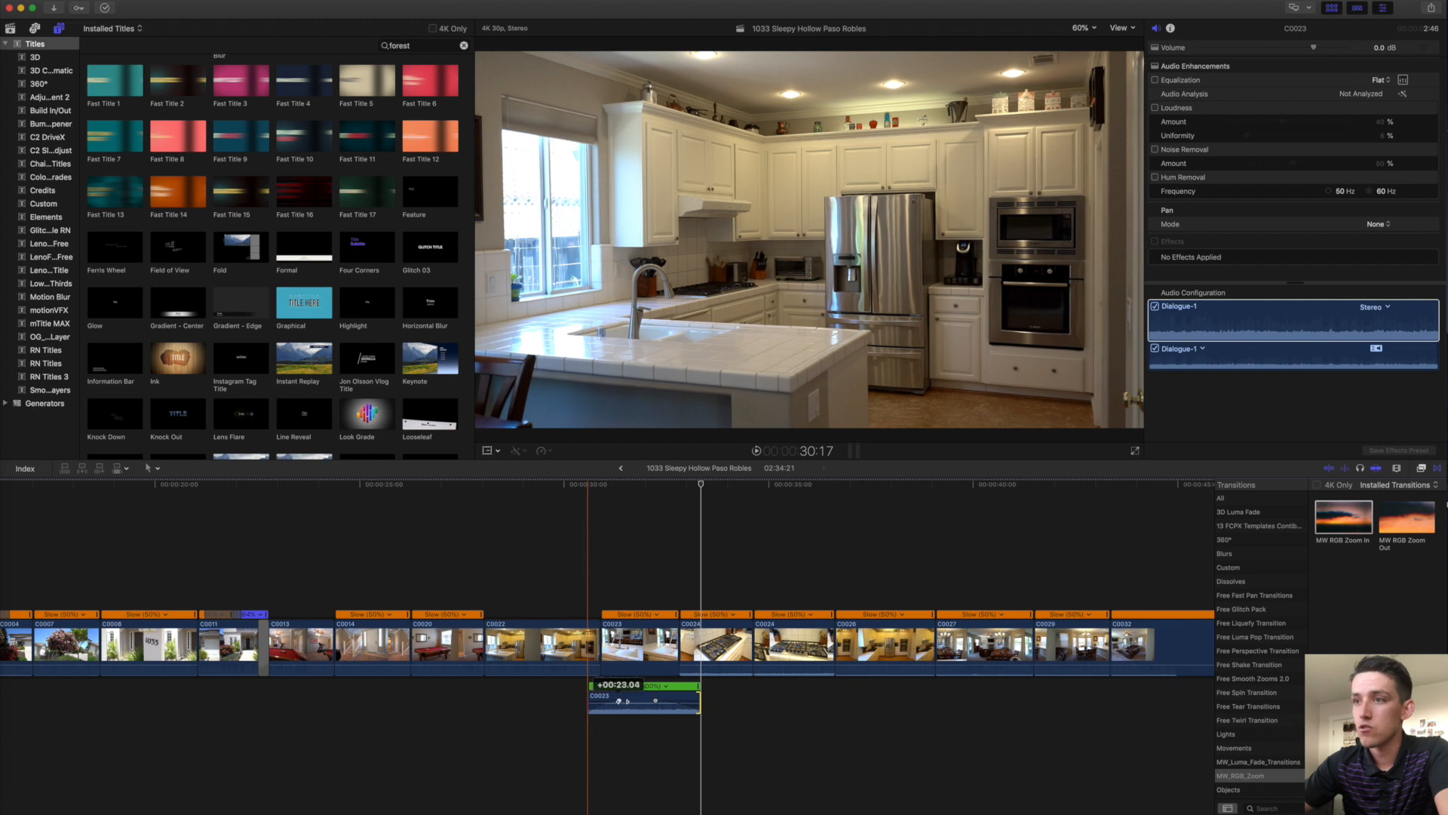
pyautogui.moveTo(642, 700); pyautogui.dragTo(643, 705)
pyautogui.press('super+r')
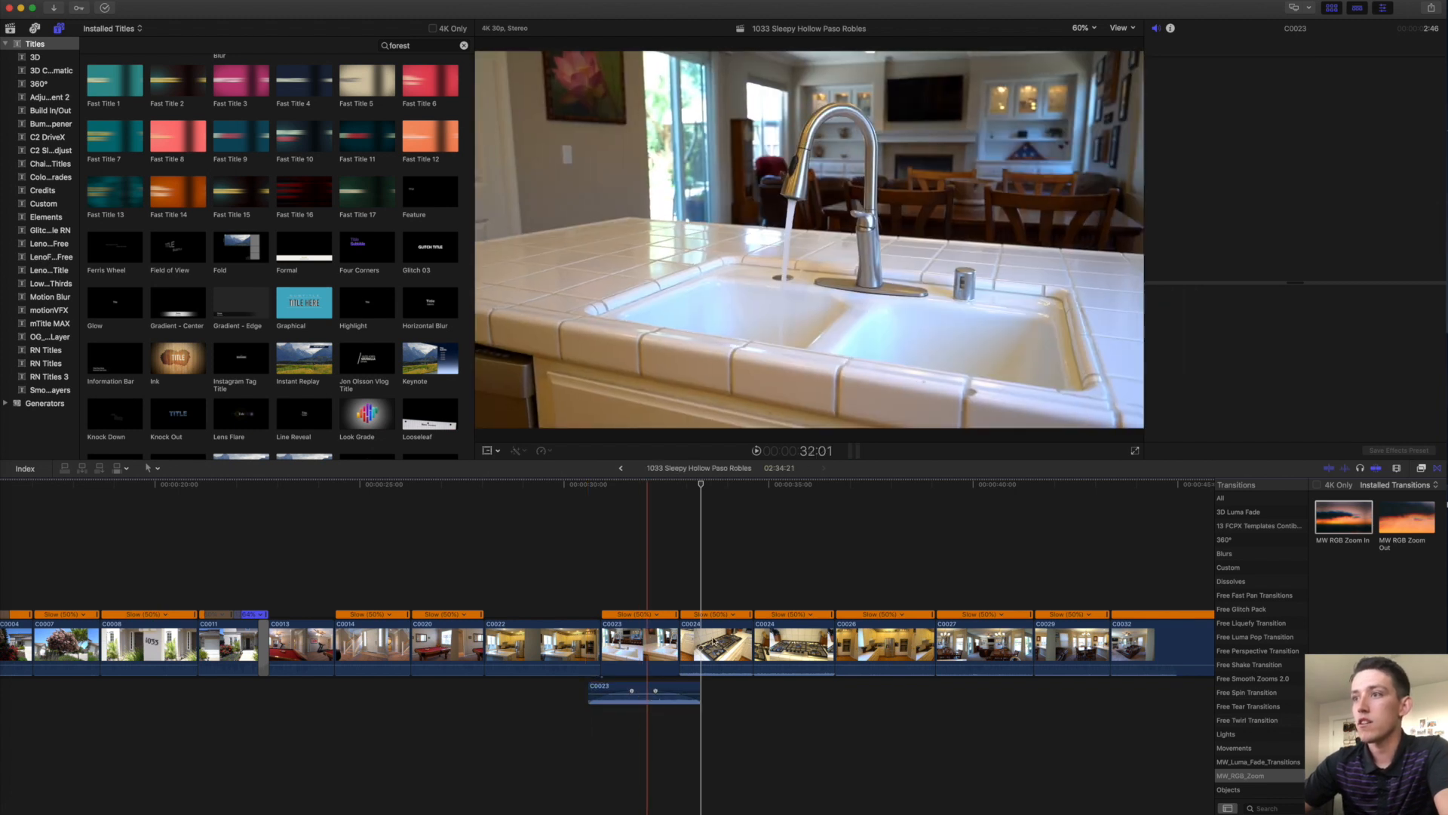
pyautogui.click(715, 641)
# Review the two C0024 stove clips and delete the duplicate second one.
pyautogui.keyDown('super'); pyautogui.click(798, 649); pyautogui.keyUp('super')
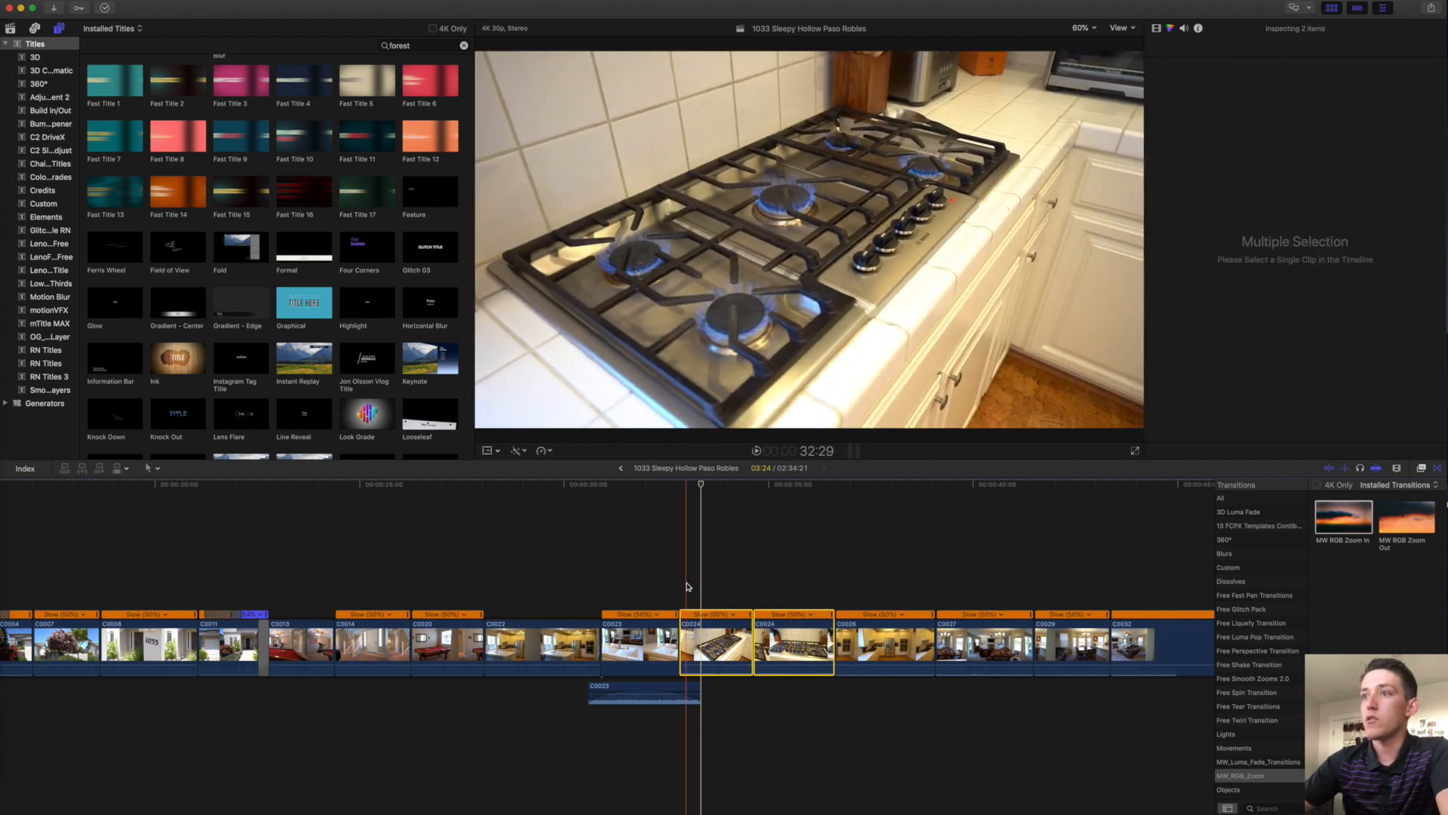
pyautogui.press('l')
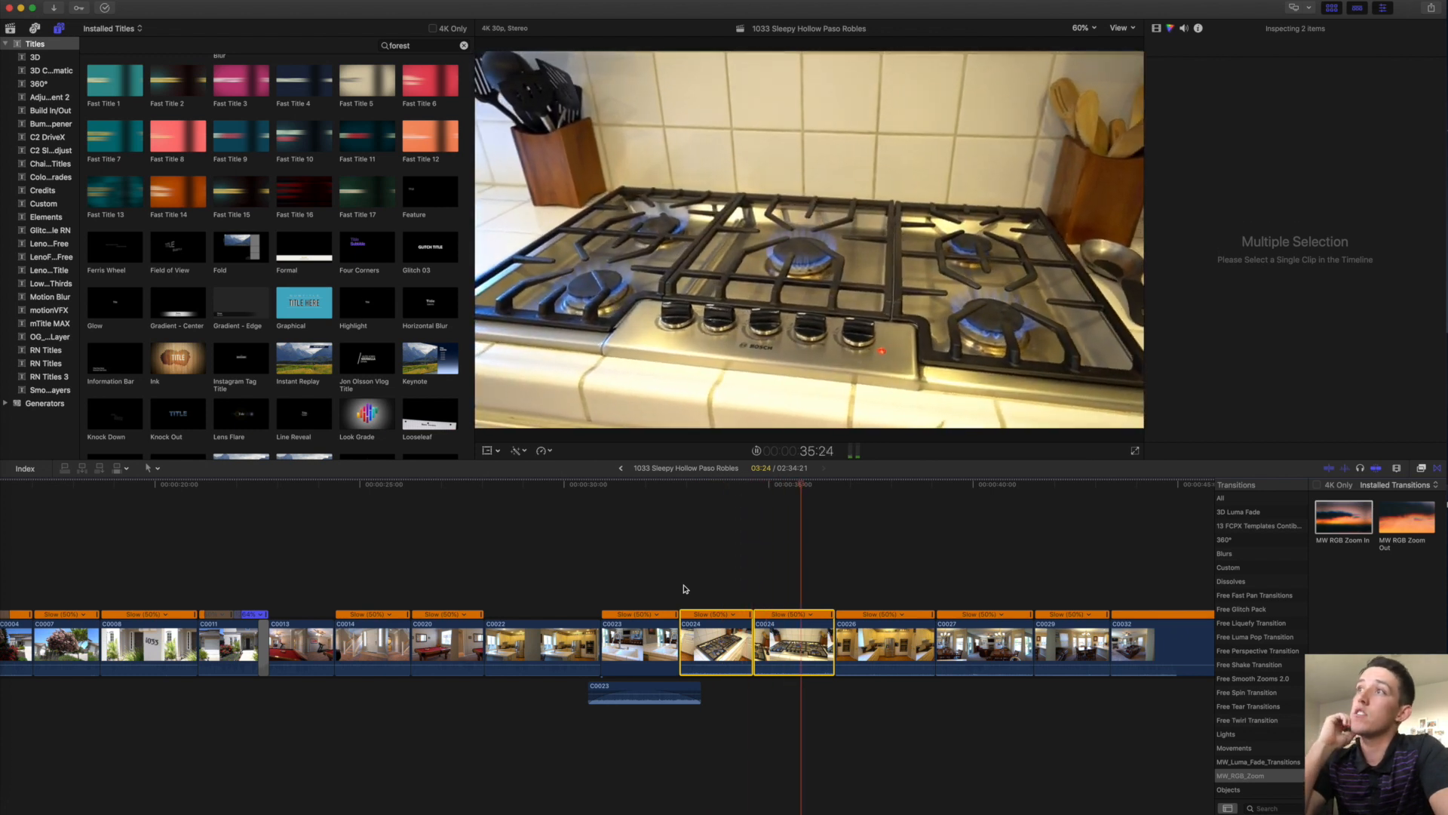
pyautogui.click(788, 646)
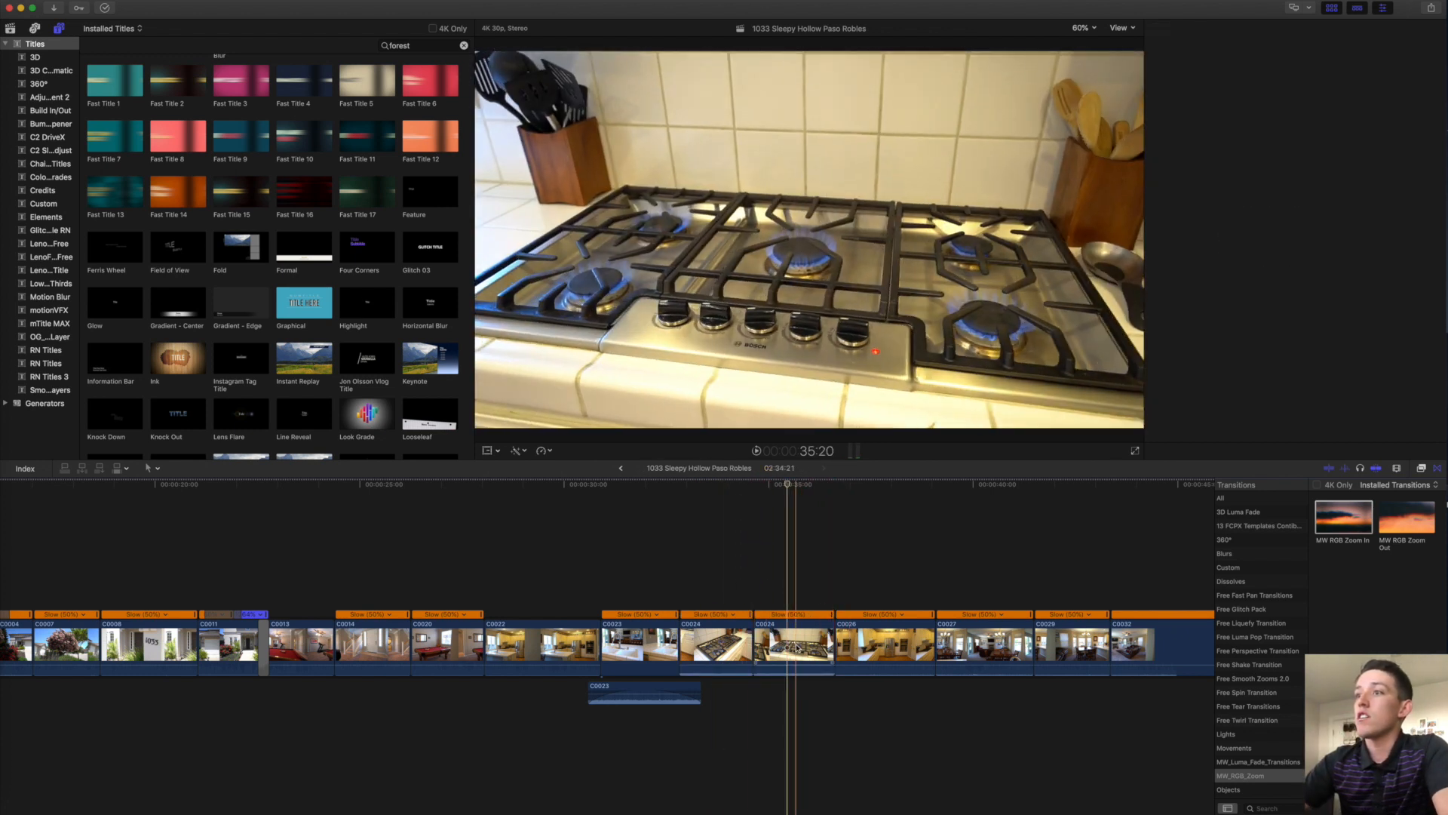
pyautogui.press('Delete')
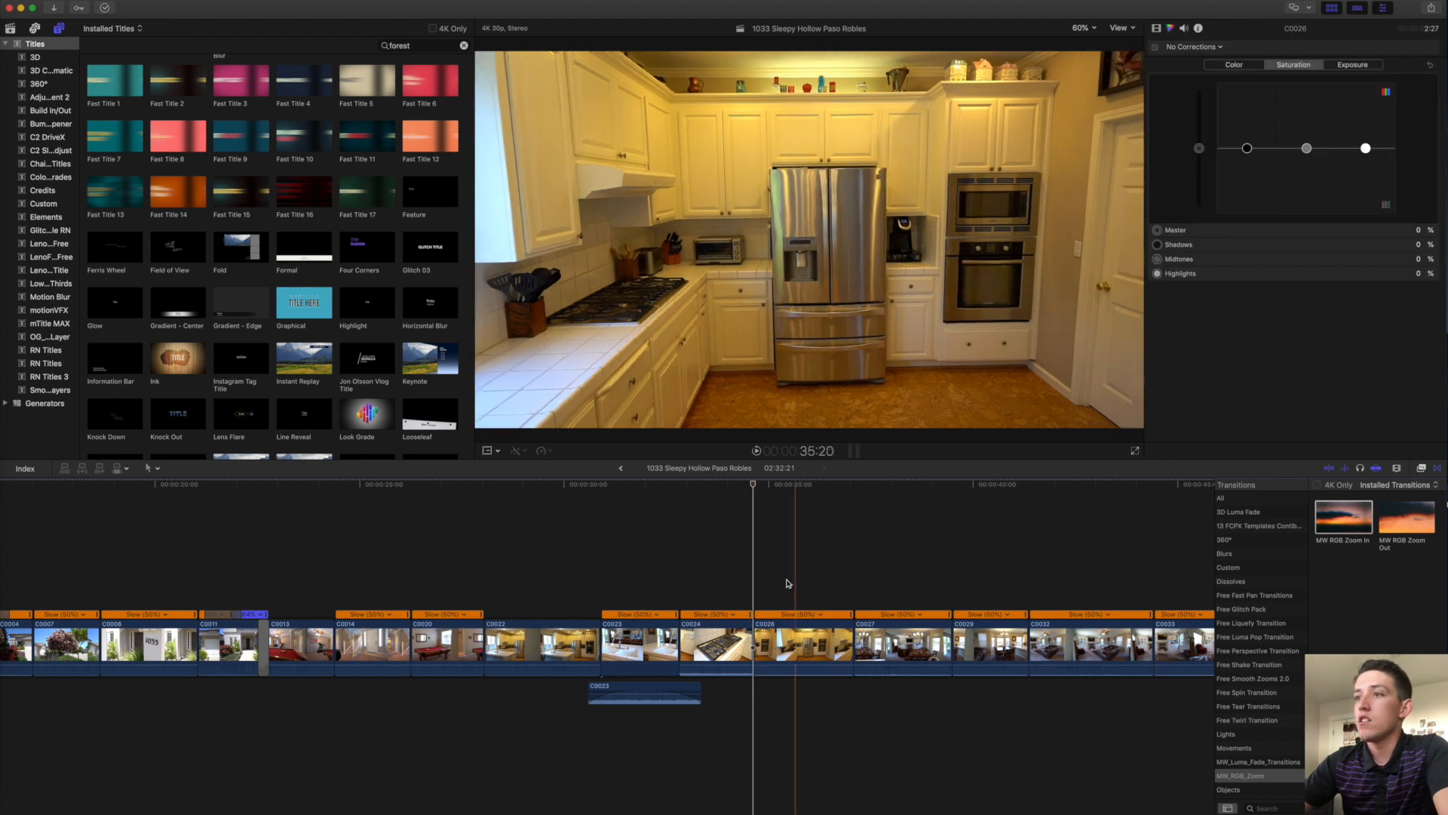
# Select kitchen clip C0026 and play back its hue/saturation-corrected look.
pyautogui.click(799, 588)
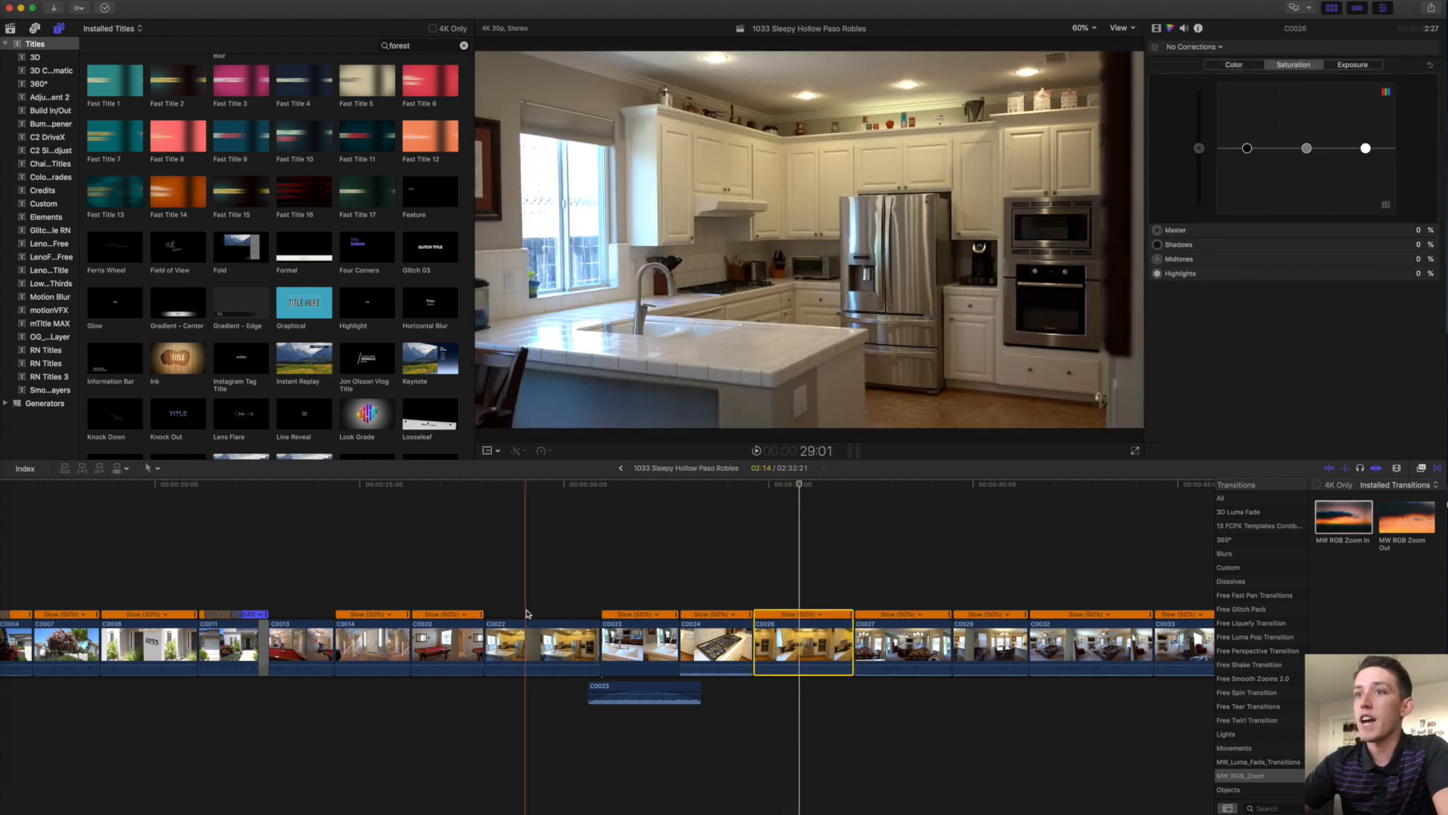
pyautogui.click(521, 634)
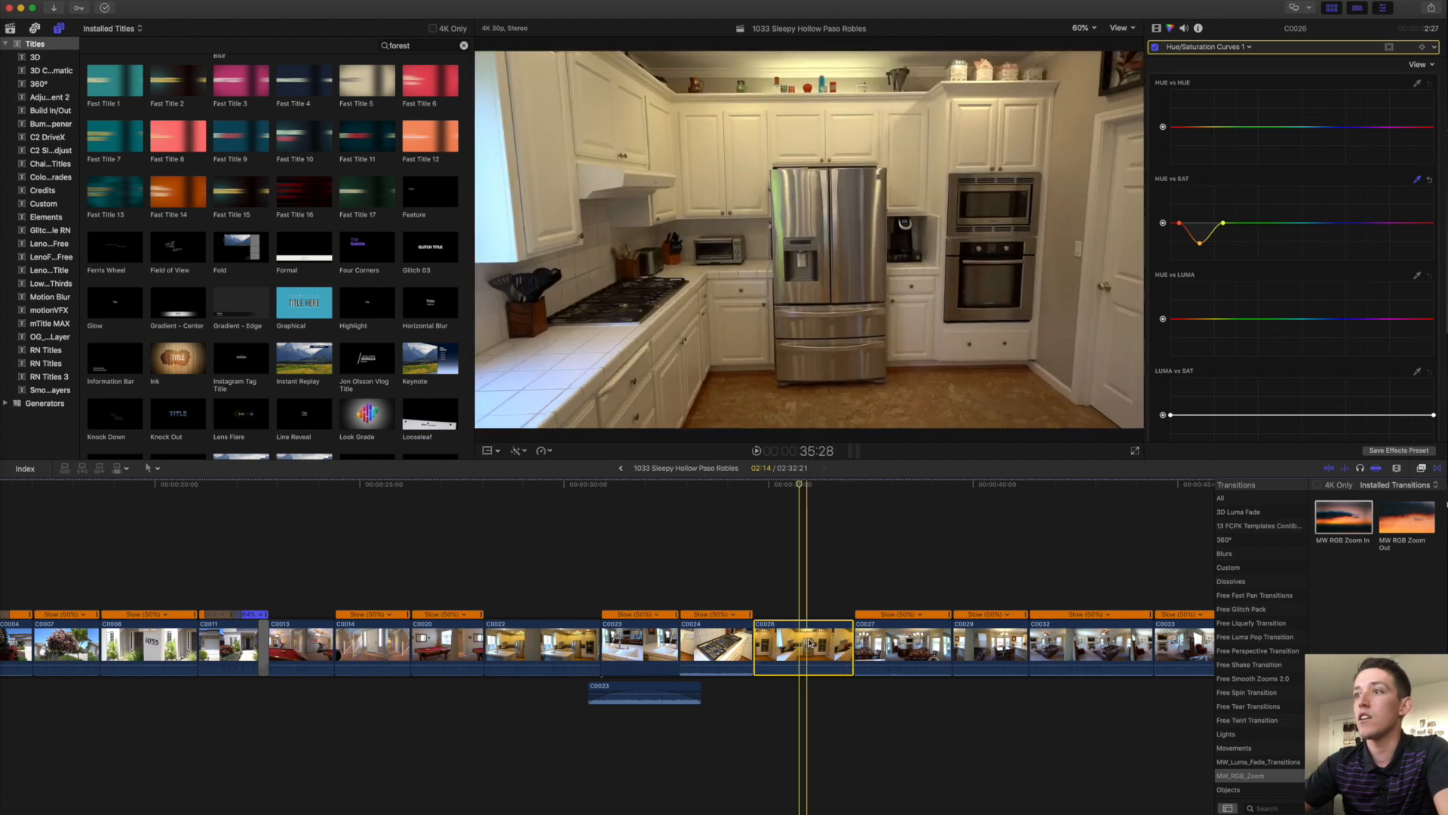
pyautogui.click(66, 0)
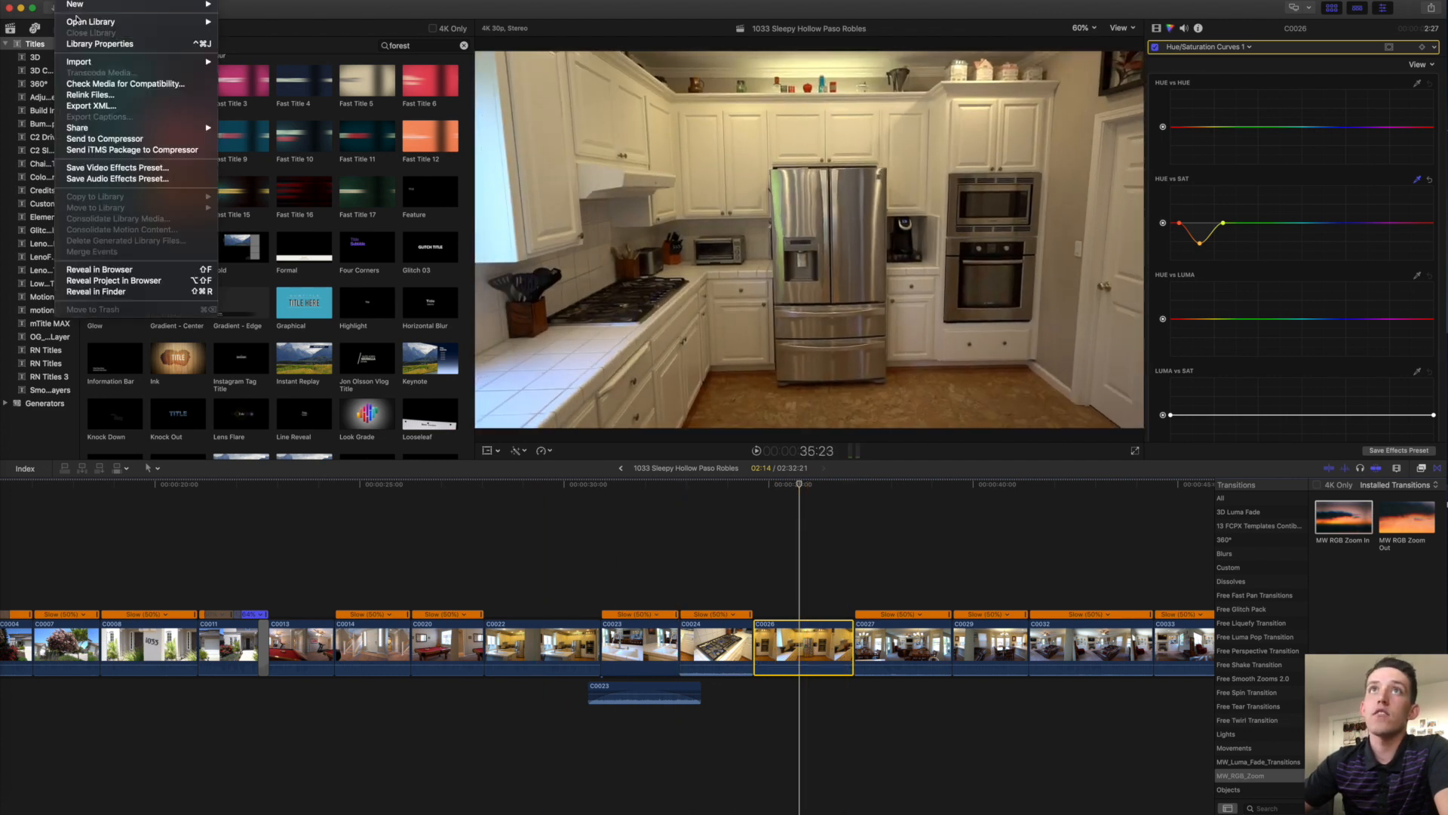
pyautogui.moveTo(91, 0)
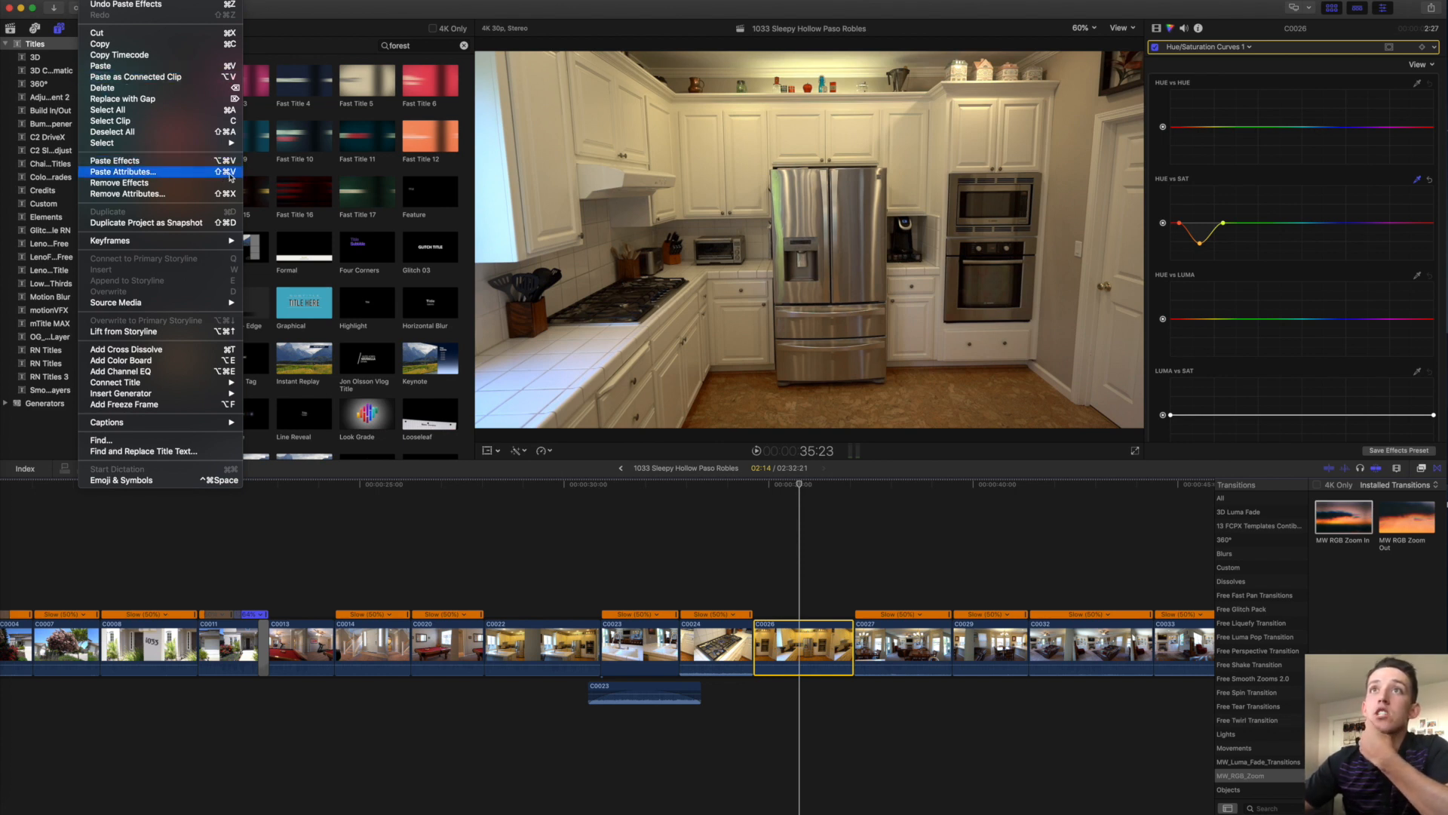
pyautogui.click(788, 562)
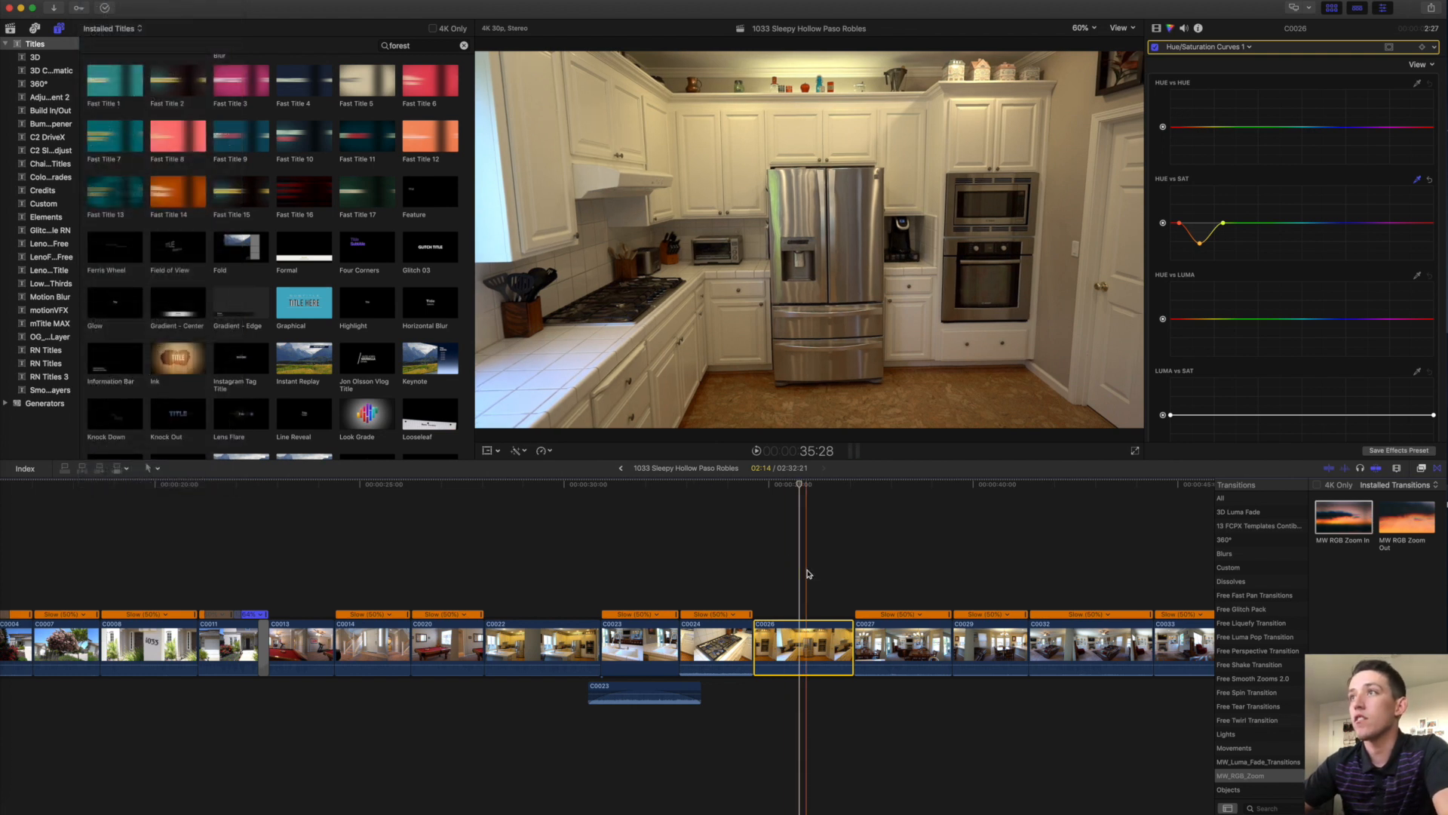
pyautogui.press('space')
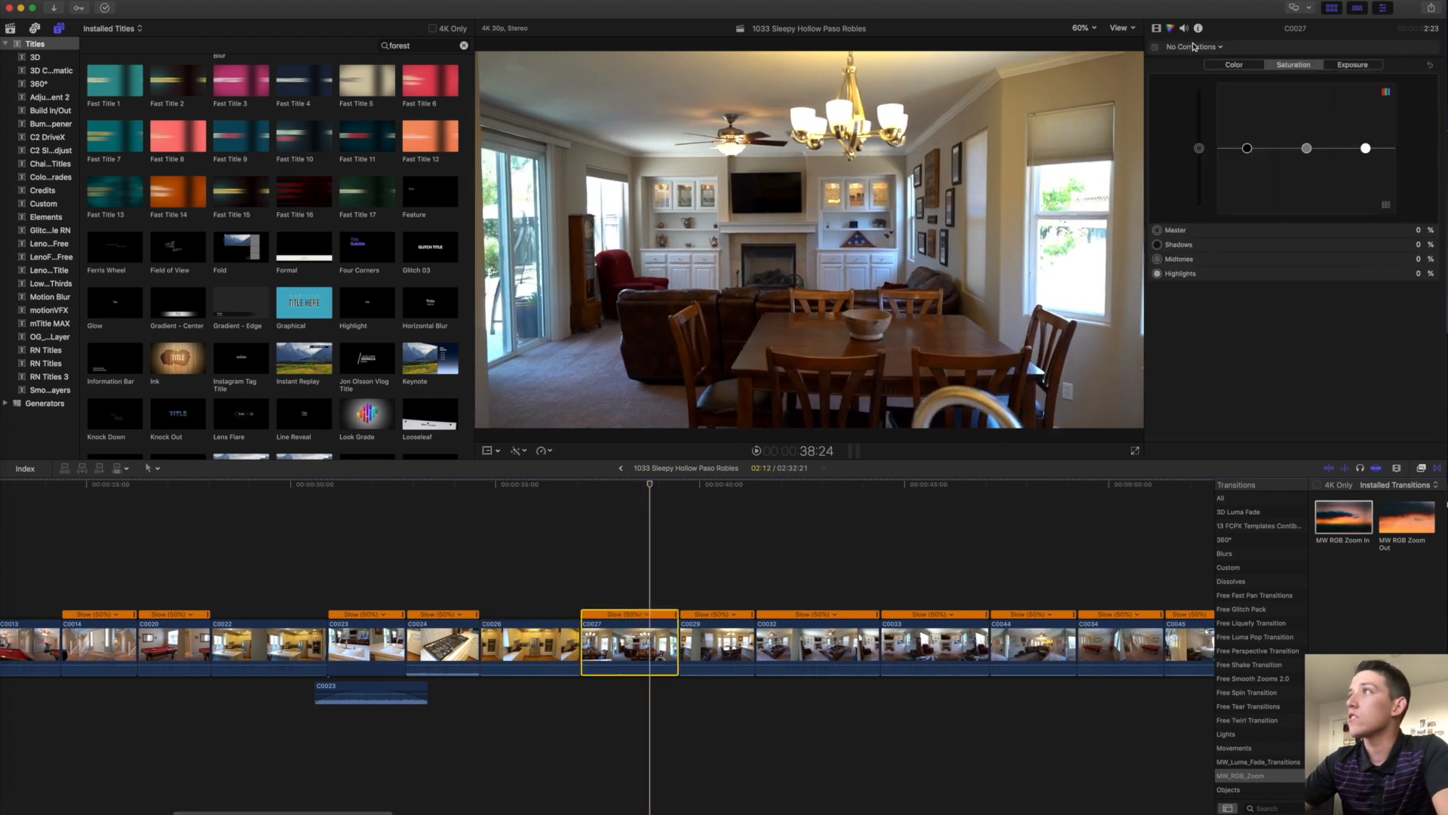
# Raise dining-room clip C0027's exposure: midtones to 33% and highlights to 6%.
pyautogui.moveTo(1312, 151); pyautogui.dragTo(1248, 153)
pyautogui.moveTo(1365, 148); pyautogui.dragTo(1366, 146)
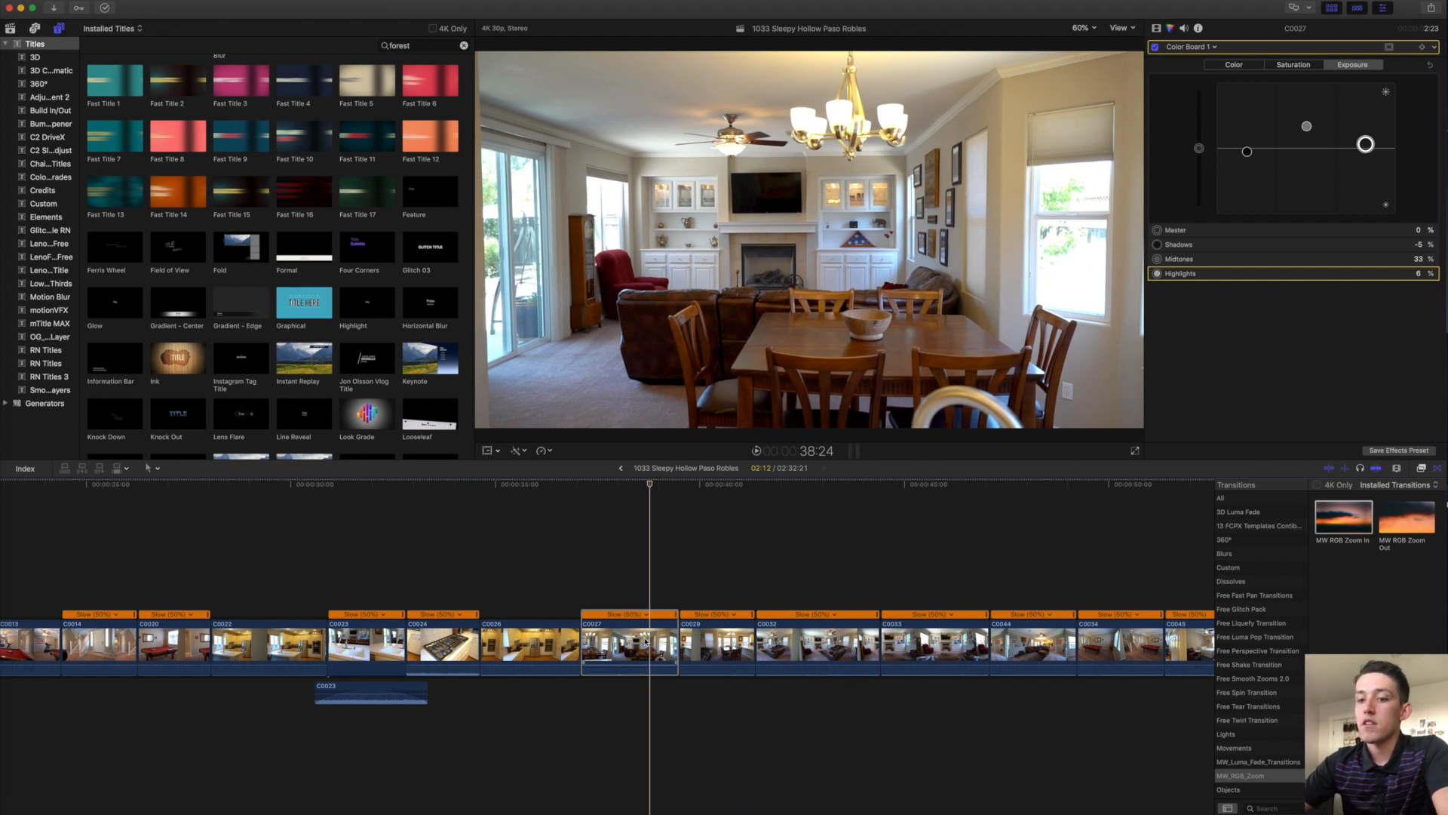
pyautogui.press('space')
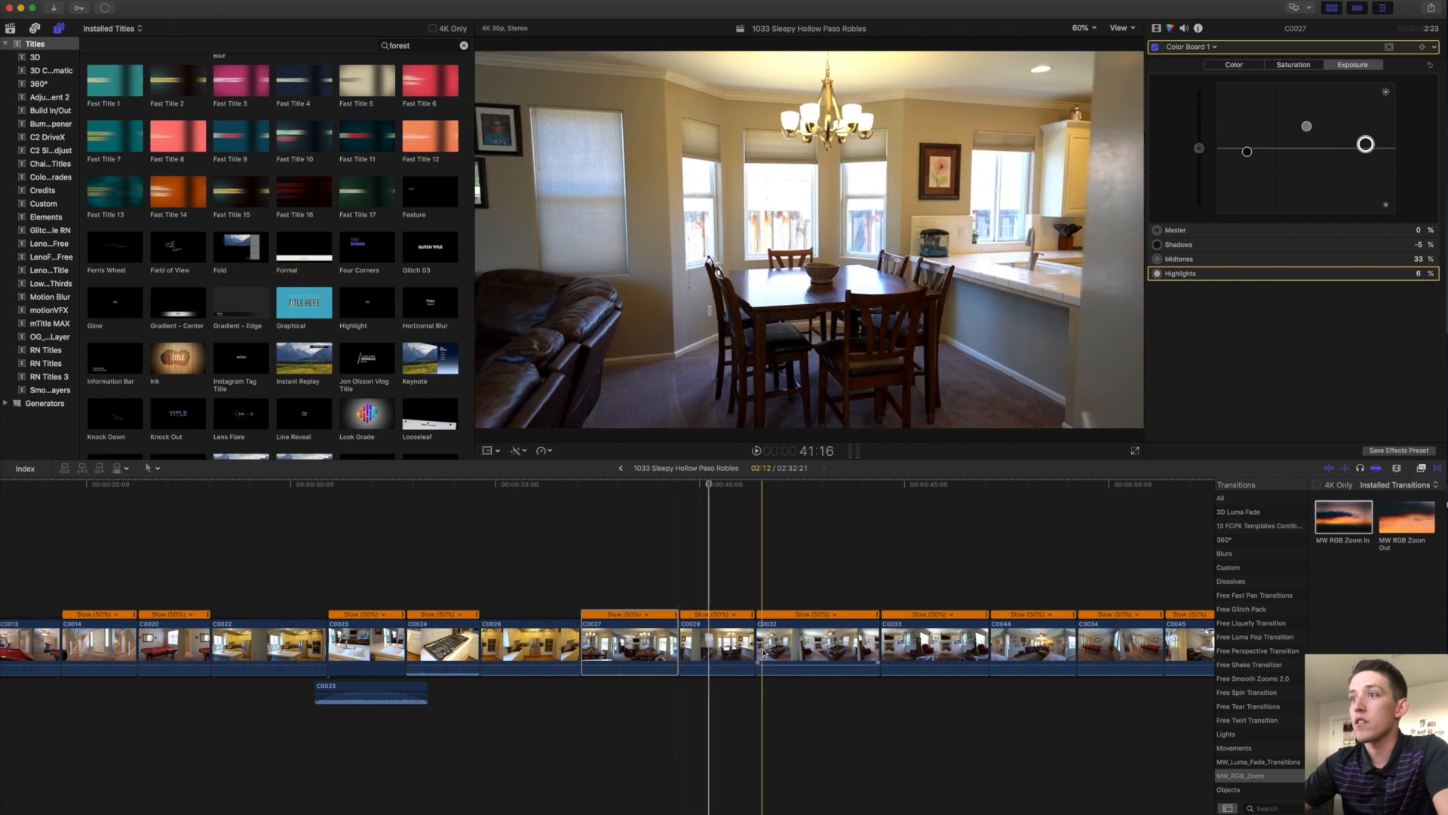
# Paste the exposure correction onto C0029, C0032 and C0033, shortening C0032's end.
pyautogui.click(720, 639)
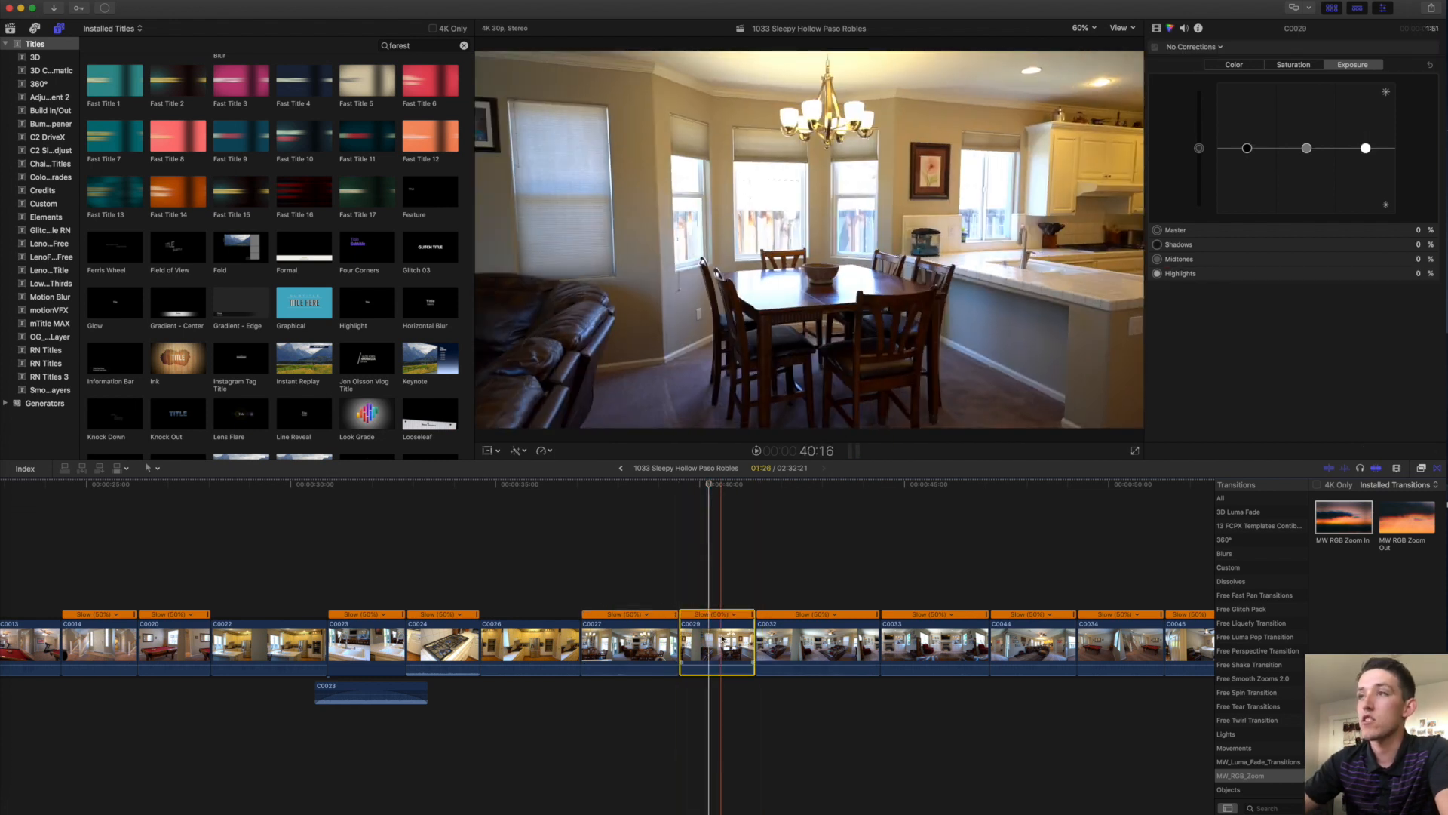
pyautogui.press('super+alt+v')
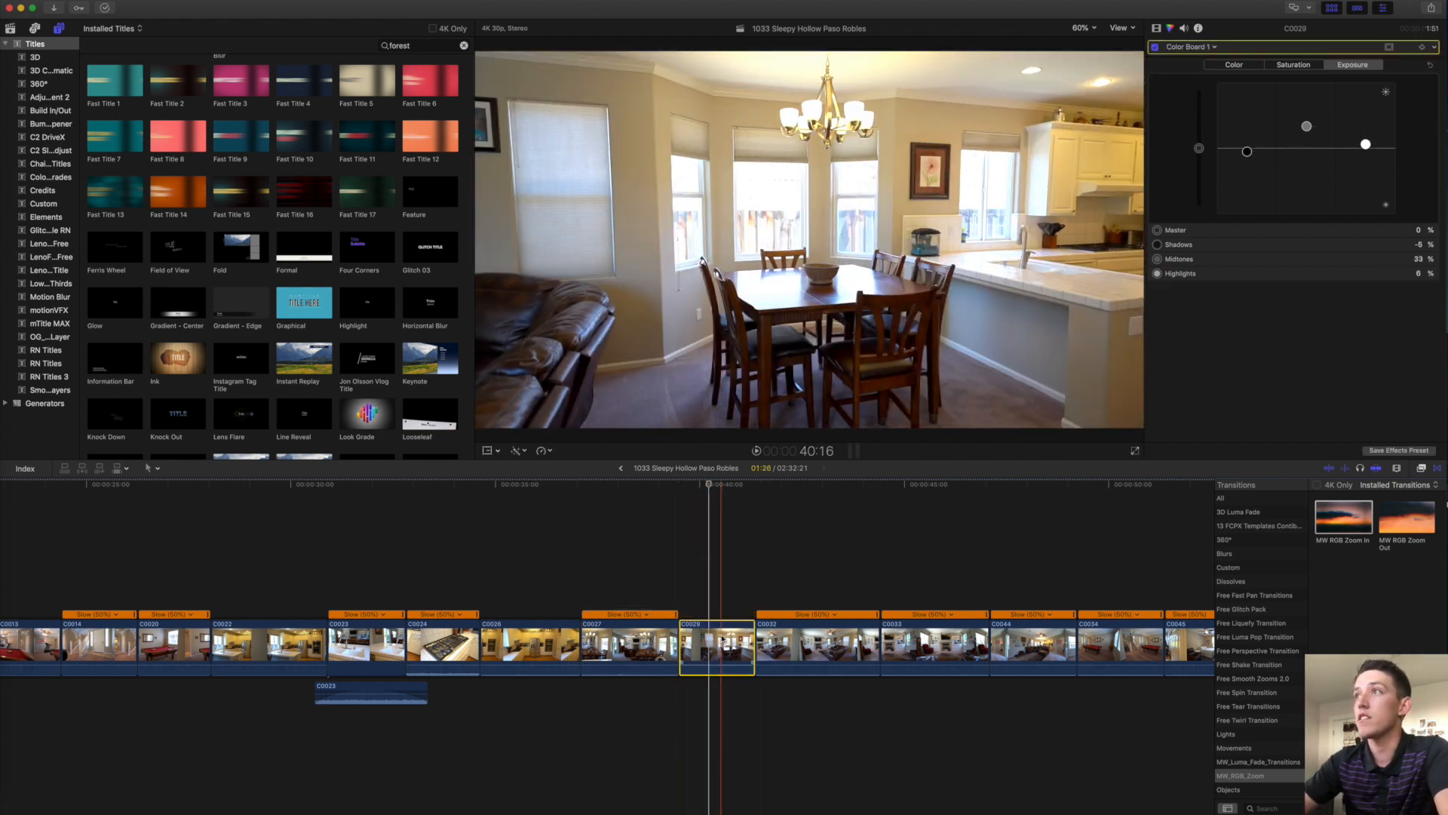
pyautogui.press('space')
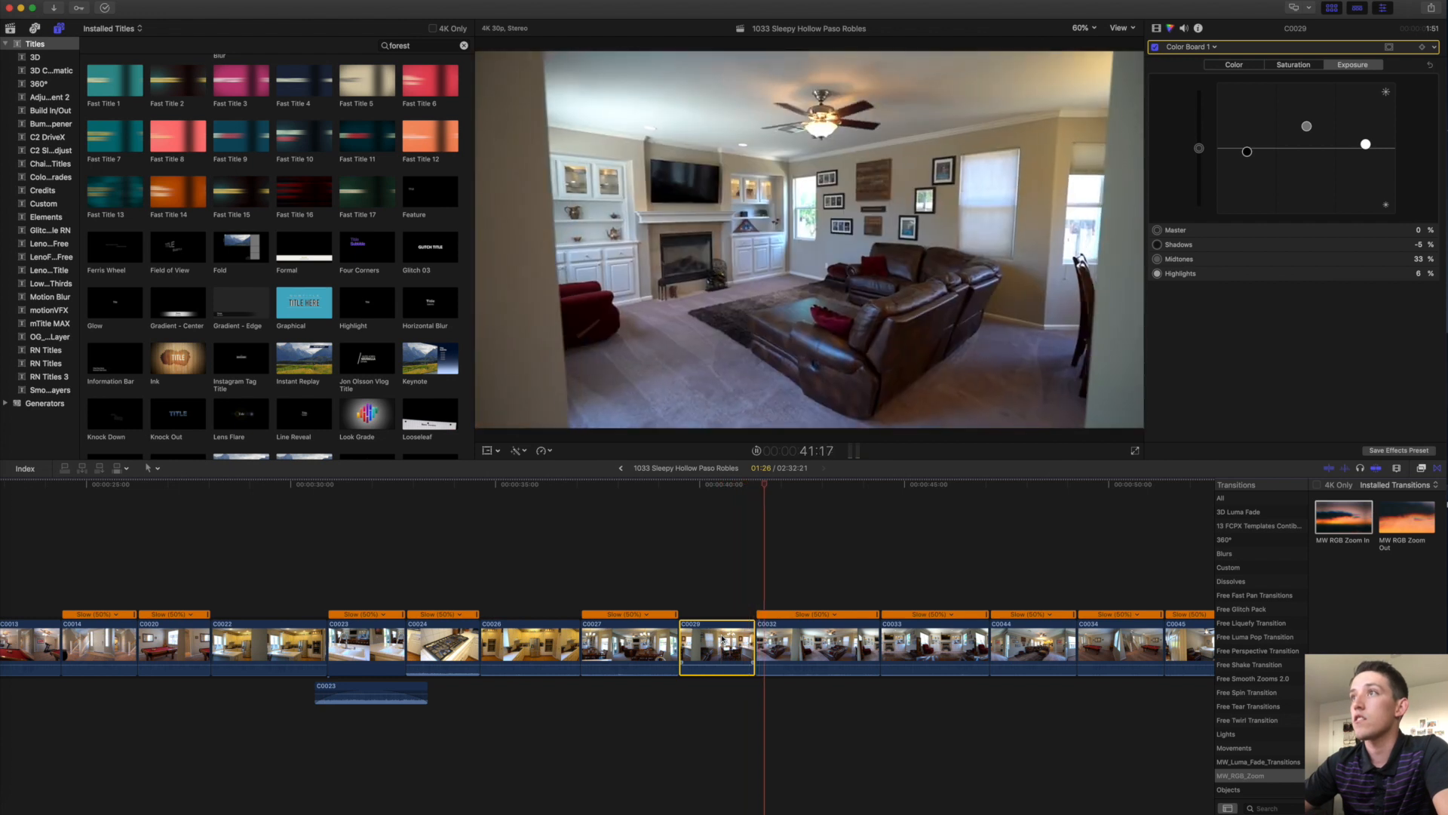
pyautogui.click(830, 643)
pyautogui.press('super+alt+v')
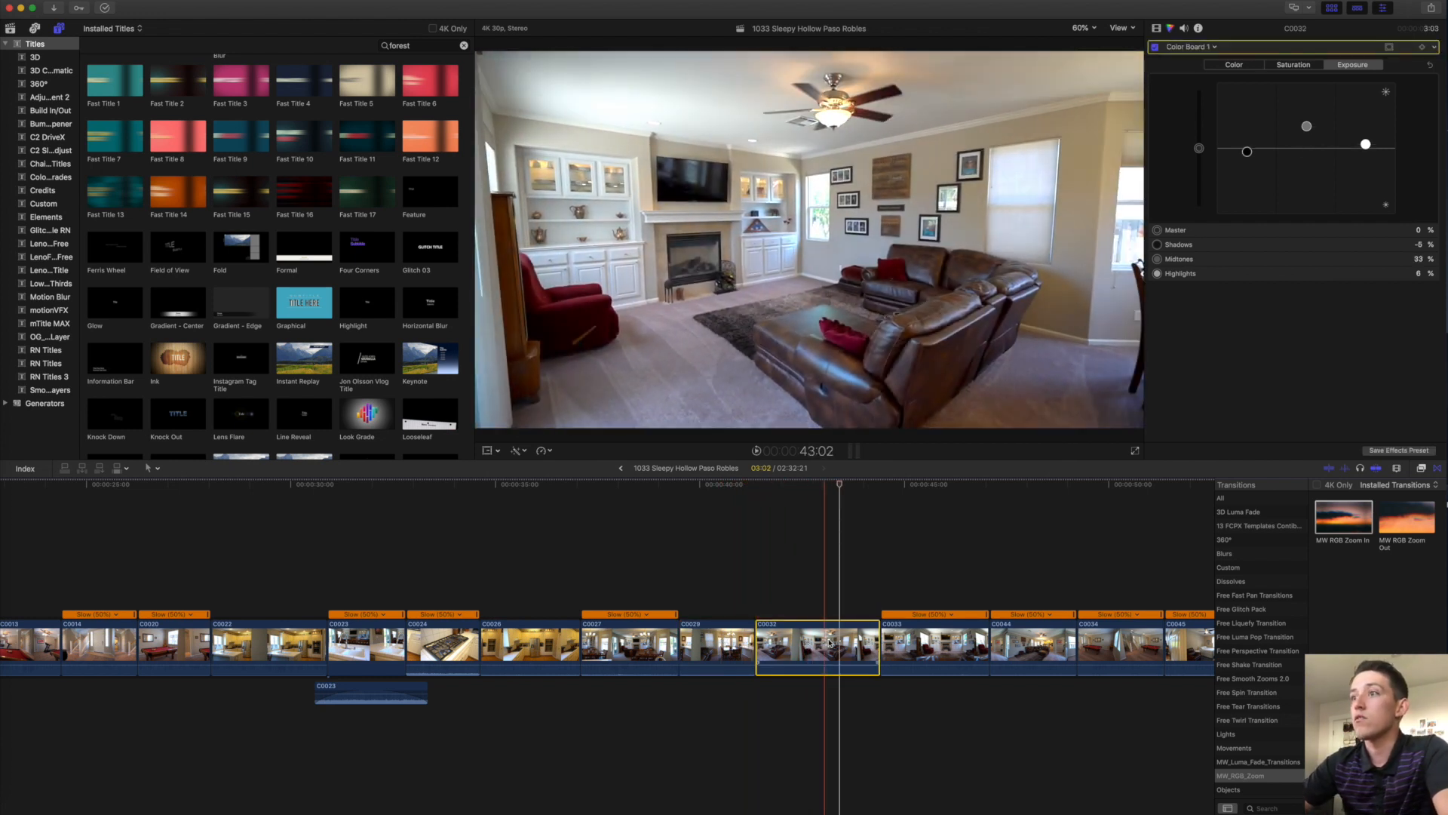
pyautogui.press('space')
pyautogui.moveTo(877, 645); pyautogui.dragTo(829, 645)
pyautogui.click(874, 646)
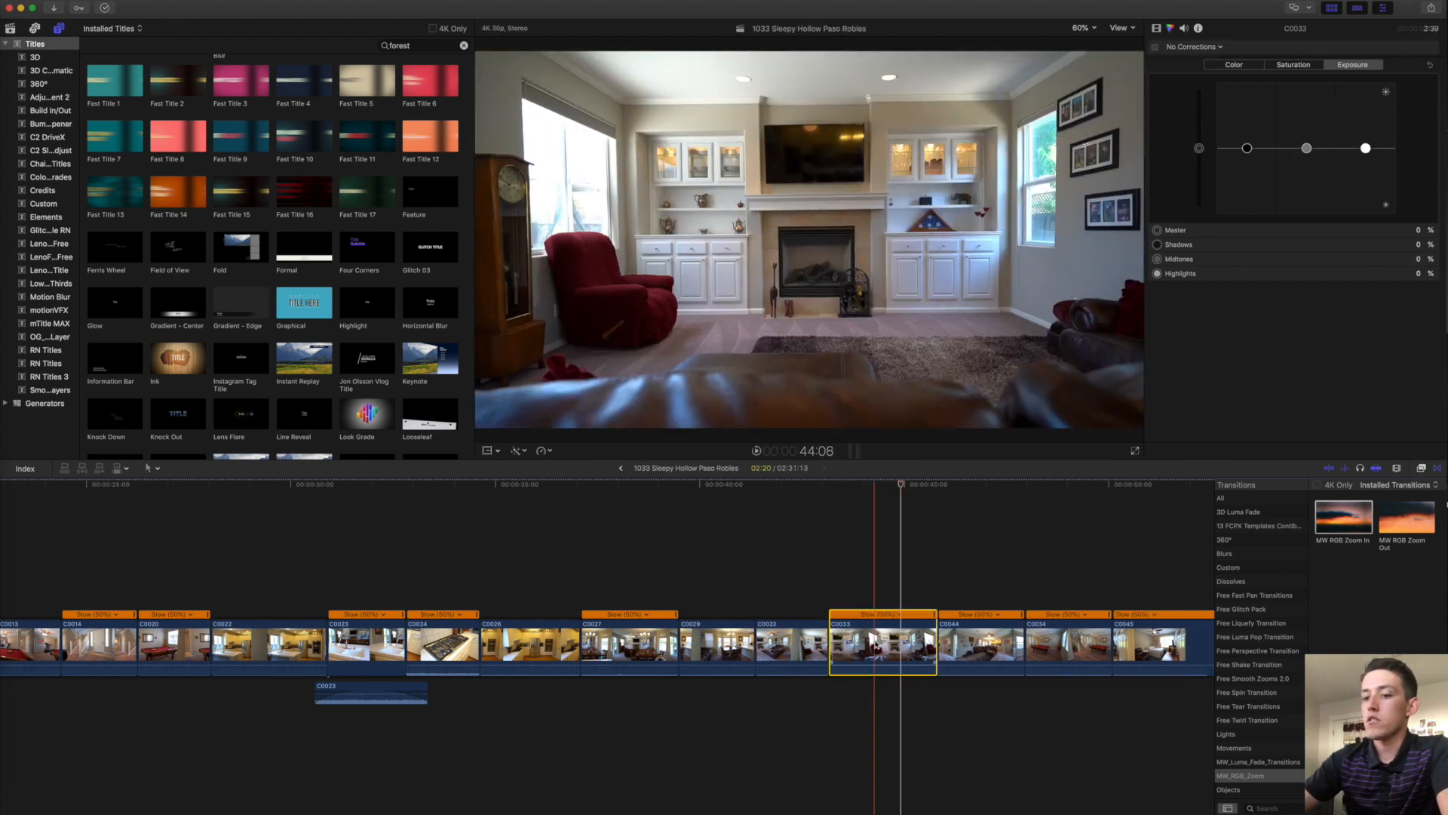
pyautogui.press('super+alt+v')
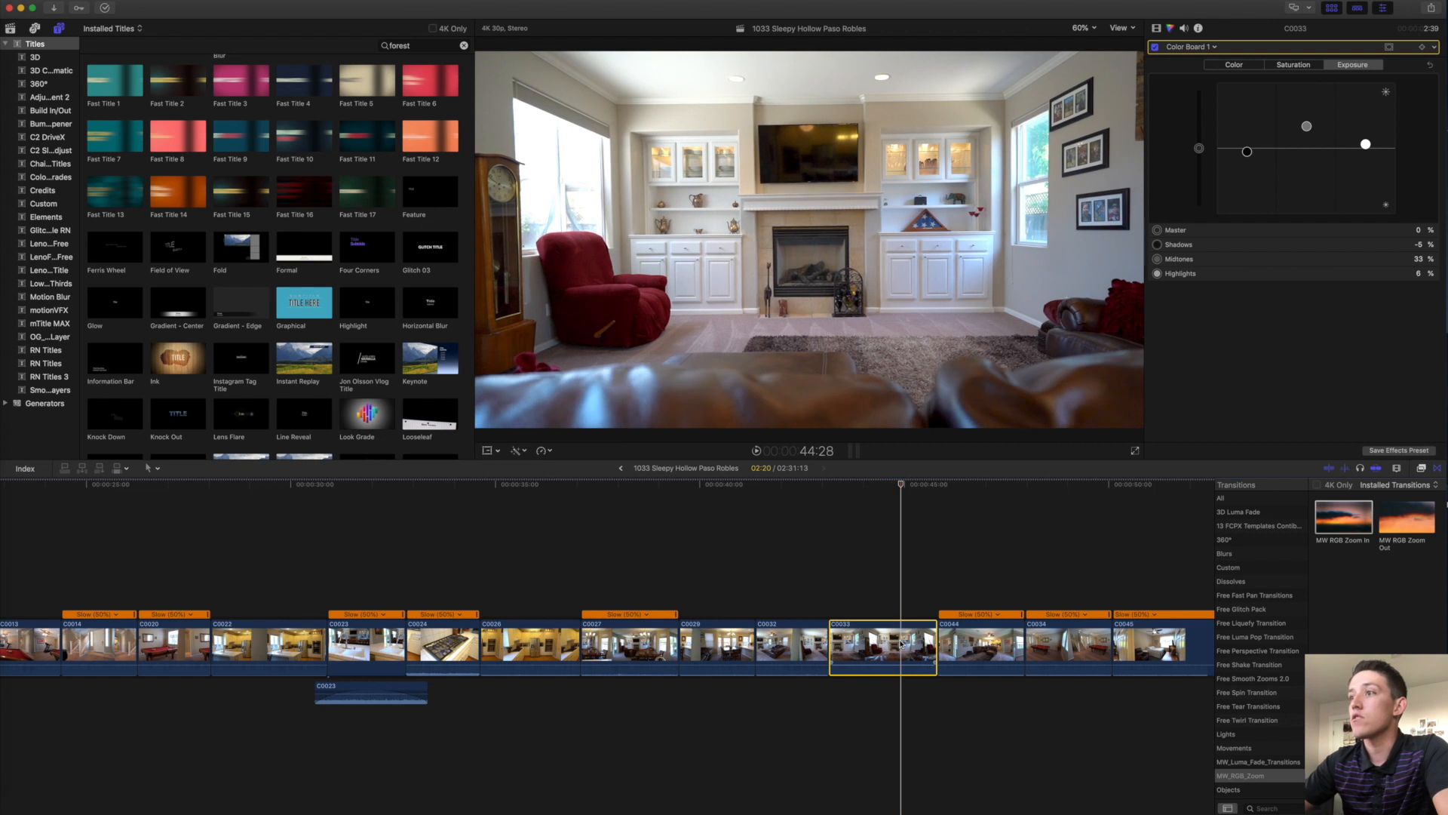
# Lower C0033's shadows to -14% and apply the exposure correction to pool-room clip C0034.
pyautogui.click(886, 595)
pyautogui.click(887, 645)
pyautogui.moveTo(1247, 149); pyautogui.dragTo(1250, 164)
pyautogui.press('space')
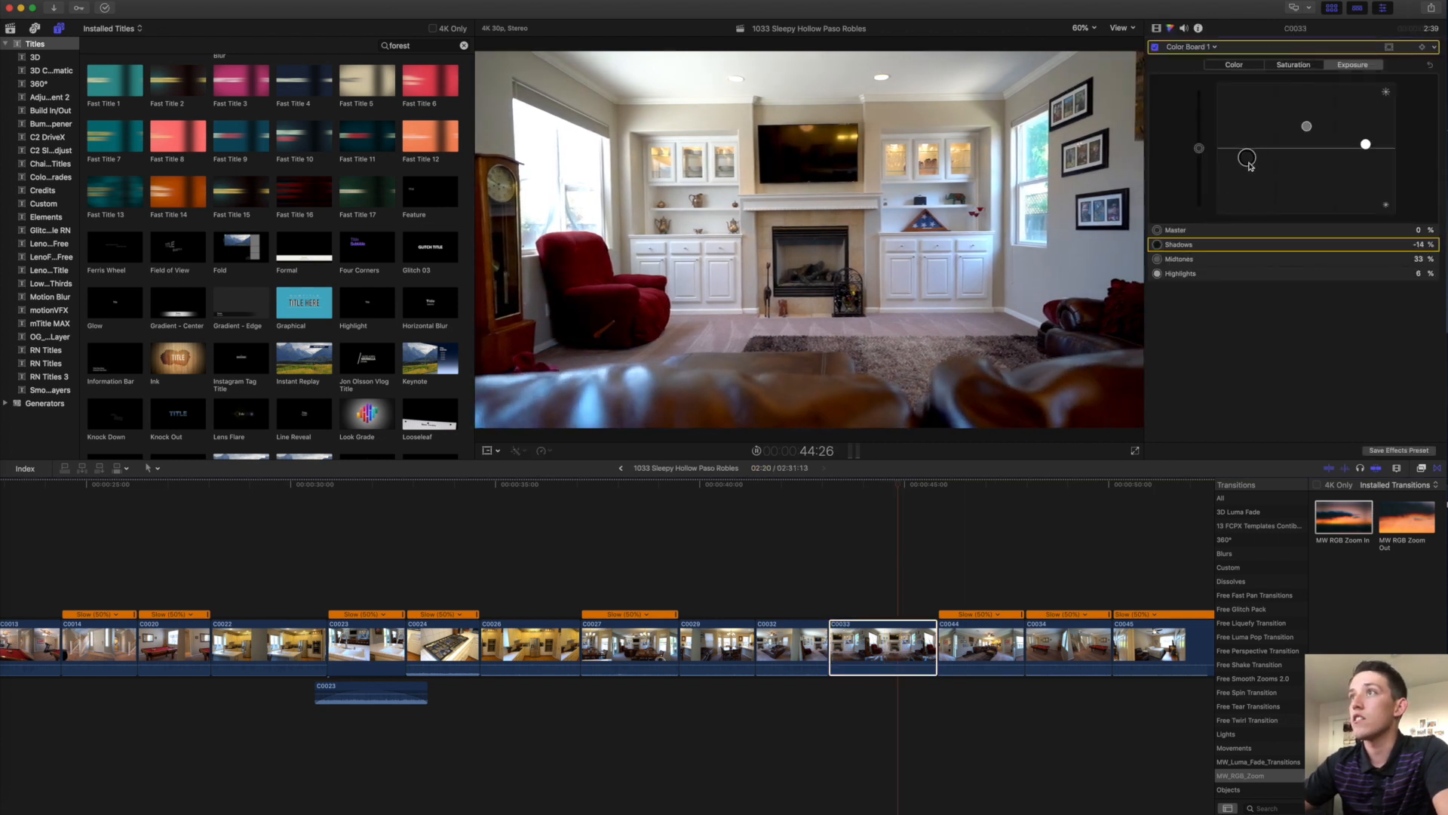
pyautogui.hscroll(3, 935, 567)
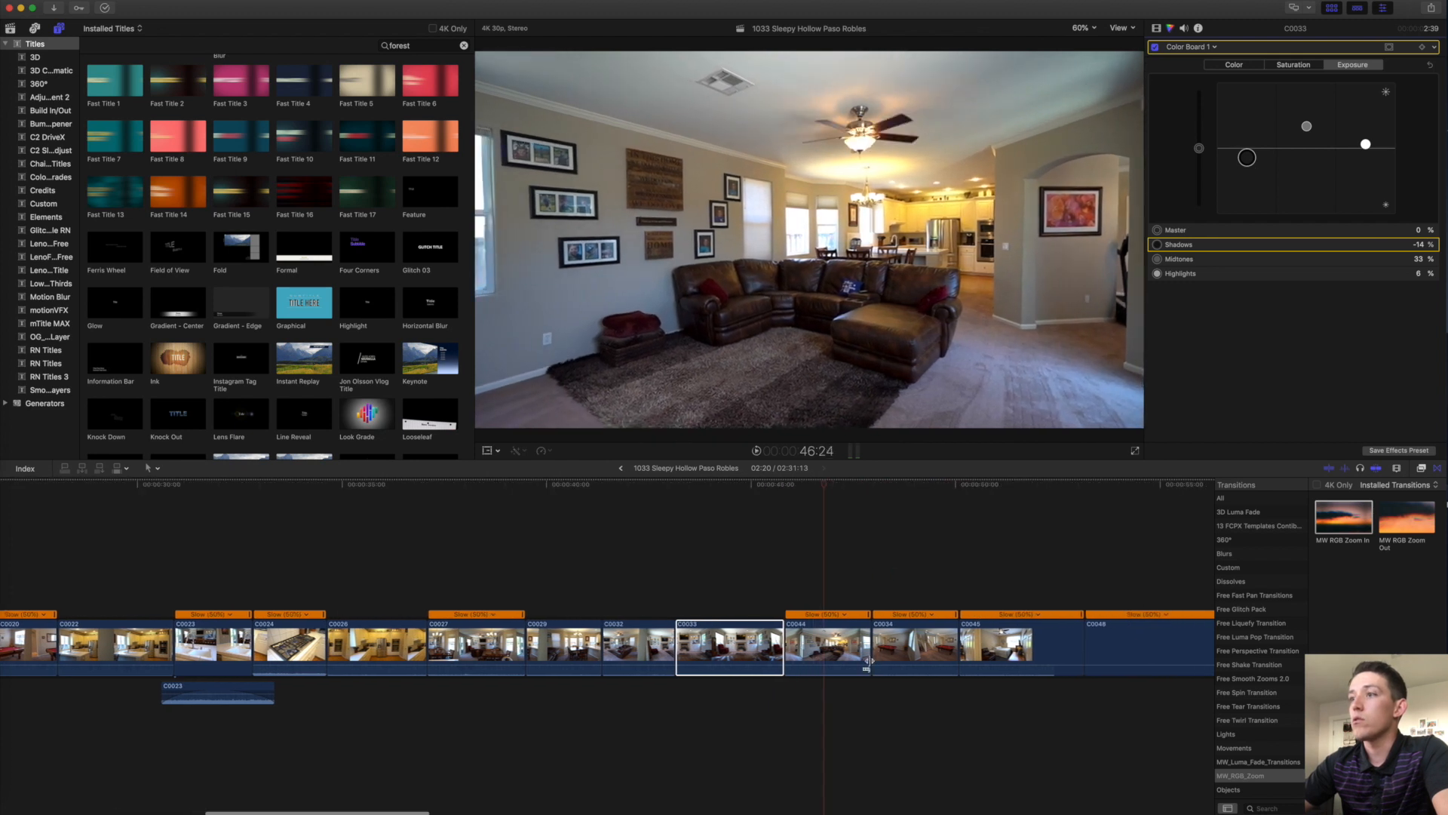
pyautogui.click(834, 646)
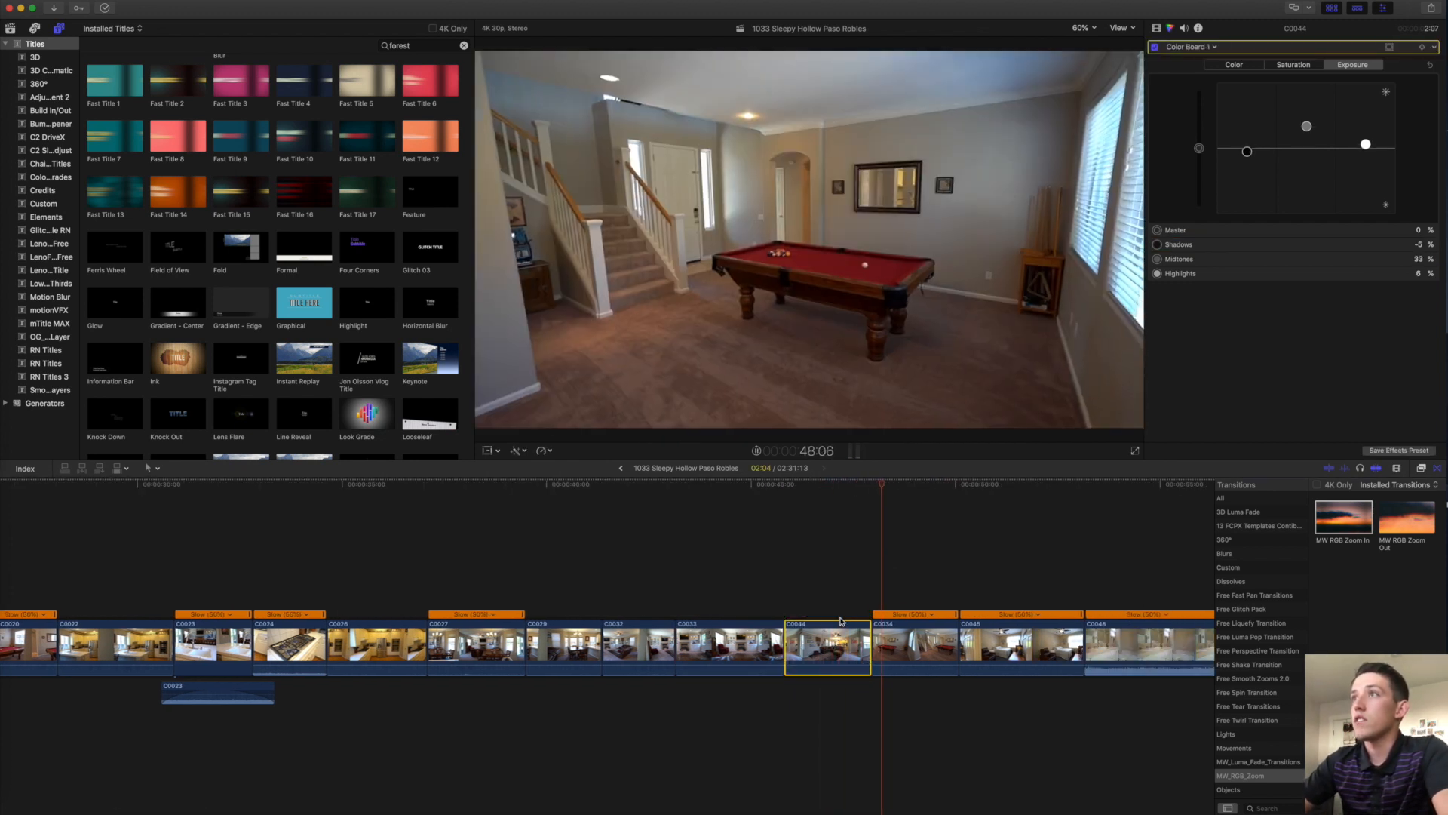
pyautogui.click(908, 639)
pyautogui.press('super+r')
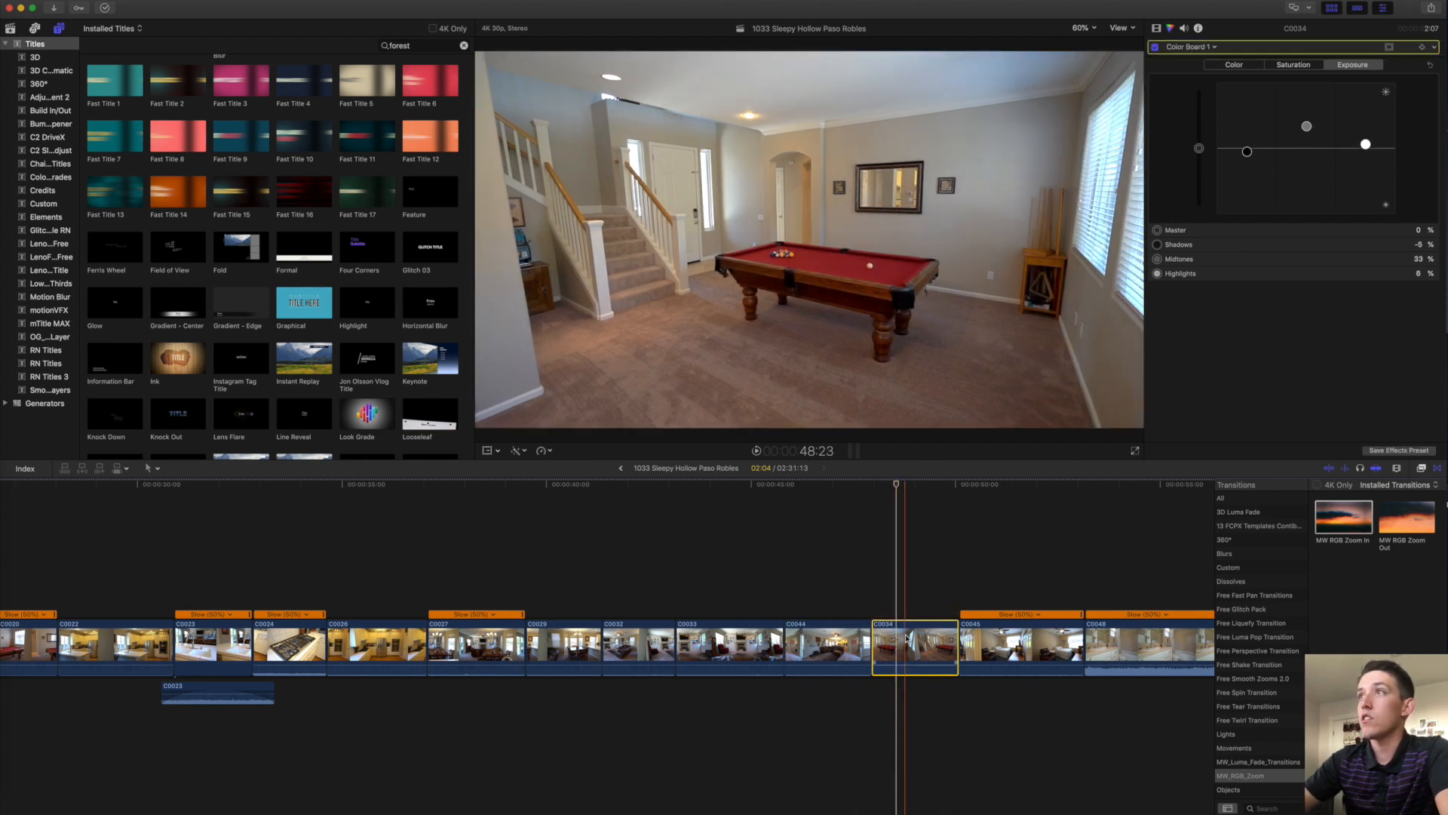
pyautogui.hscroll(5, 908, 639)
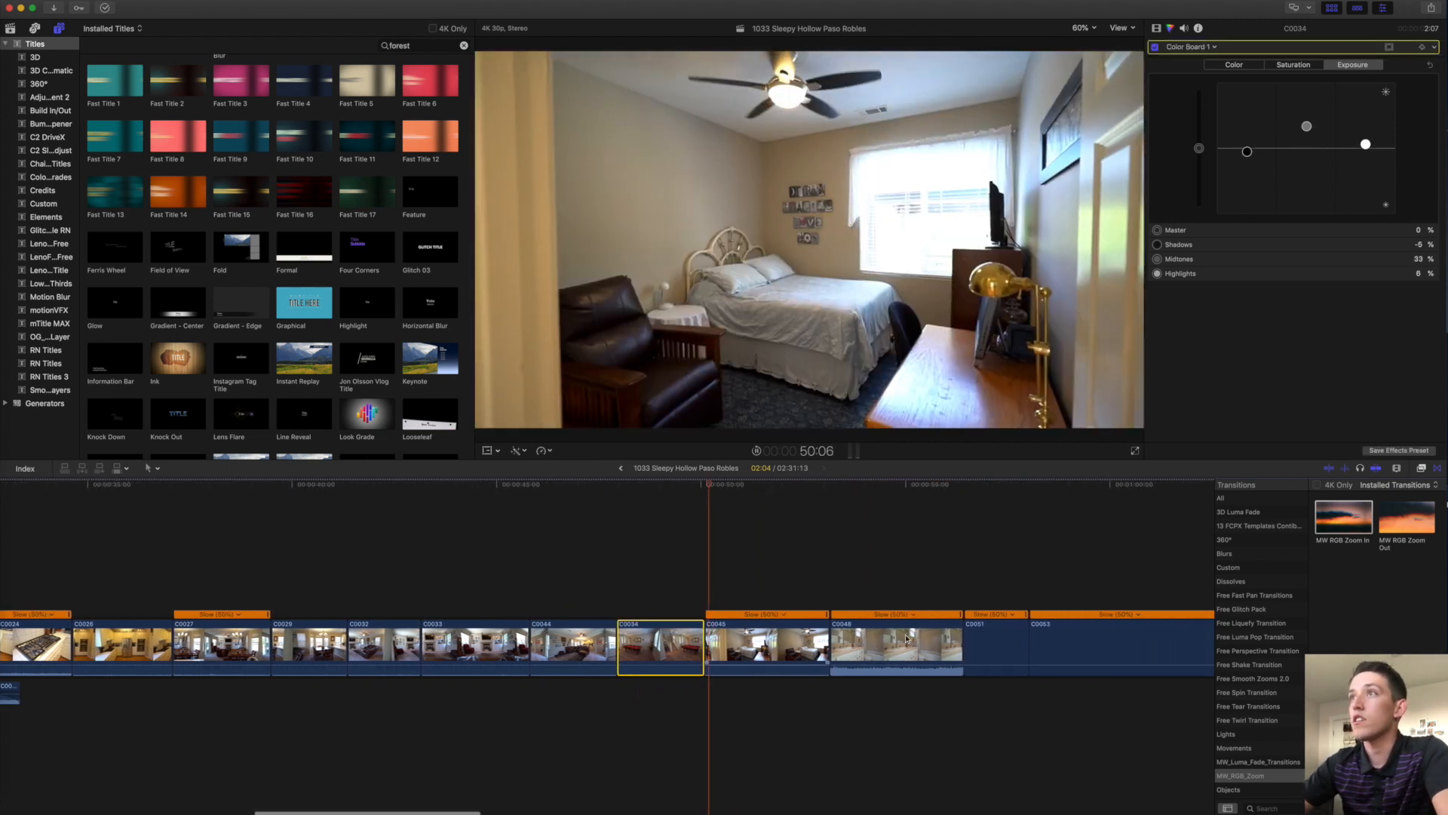
pyautogui.click(719, 637)
# Move pool-table close-ups C0051 and C0053 about 8 seconds earlier to follow C0034.
pyautogui.hscroll(8, 700, 586)
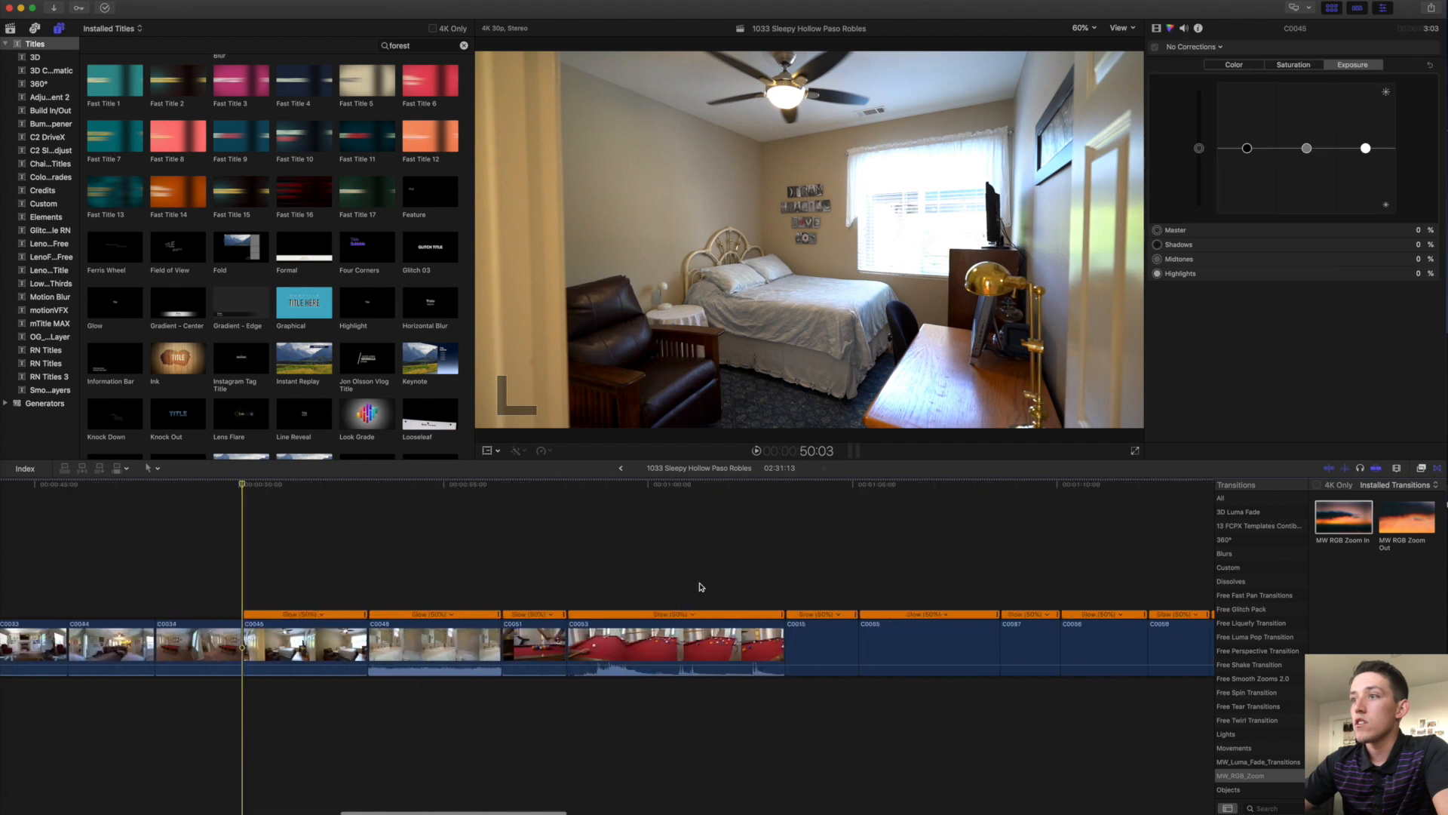
pyautogui.moveTo(573, 587); pyautogui.dragTo(528, 642)
pyautogui.moveTo(675, 649); pyautogui.dragTo(249, 656)
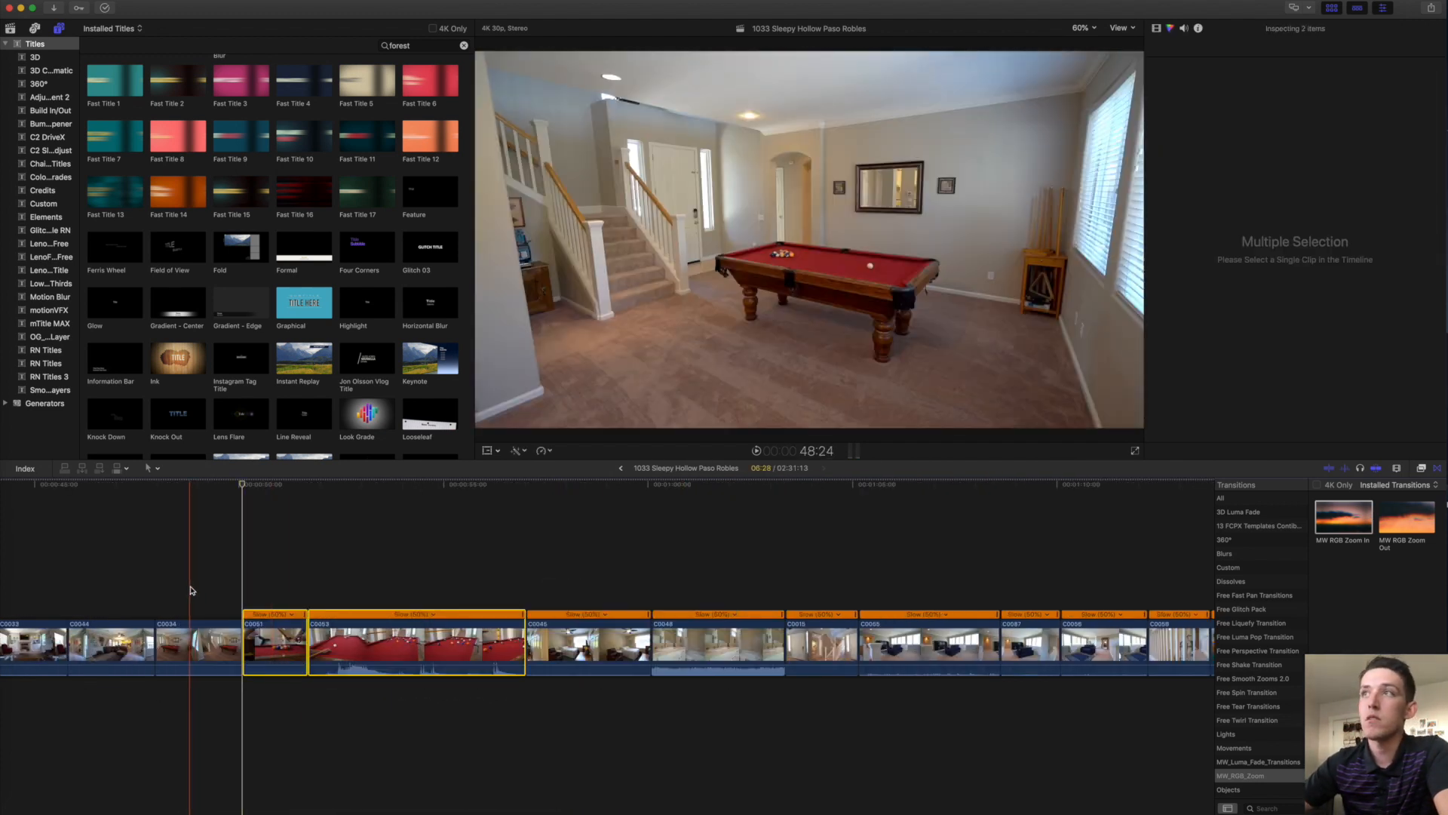
pyautogui.press('space')
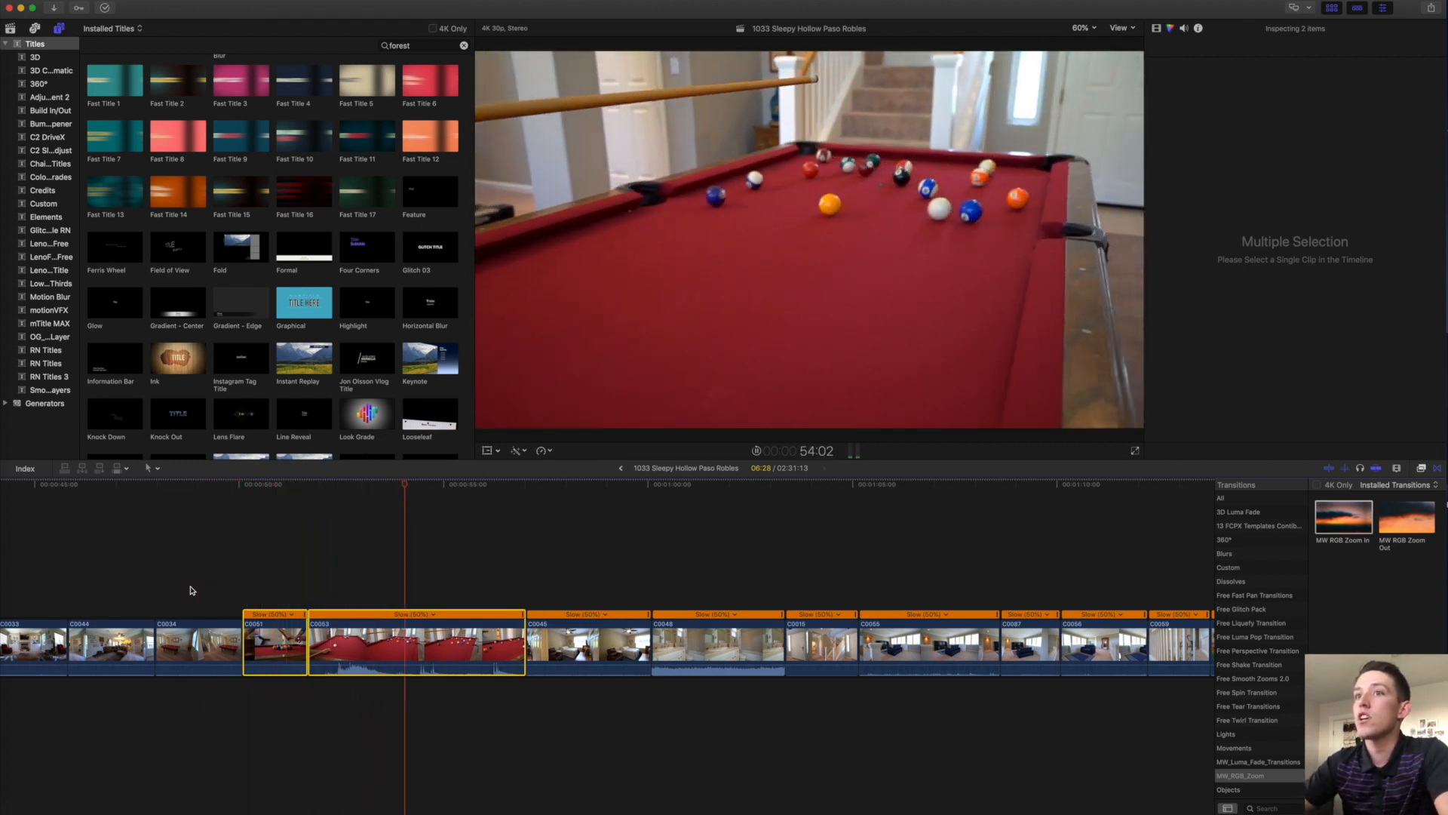
# Trim C0053's end back to the playhead and play through the cut to check it.
pyautogui.moveTo(458, 635); pyautogui.dragTo(438, 635)
pyautogui.click(366, 638)
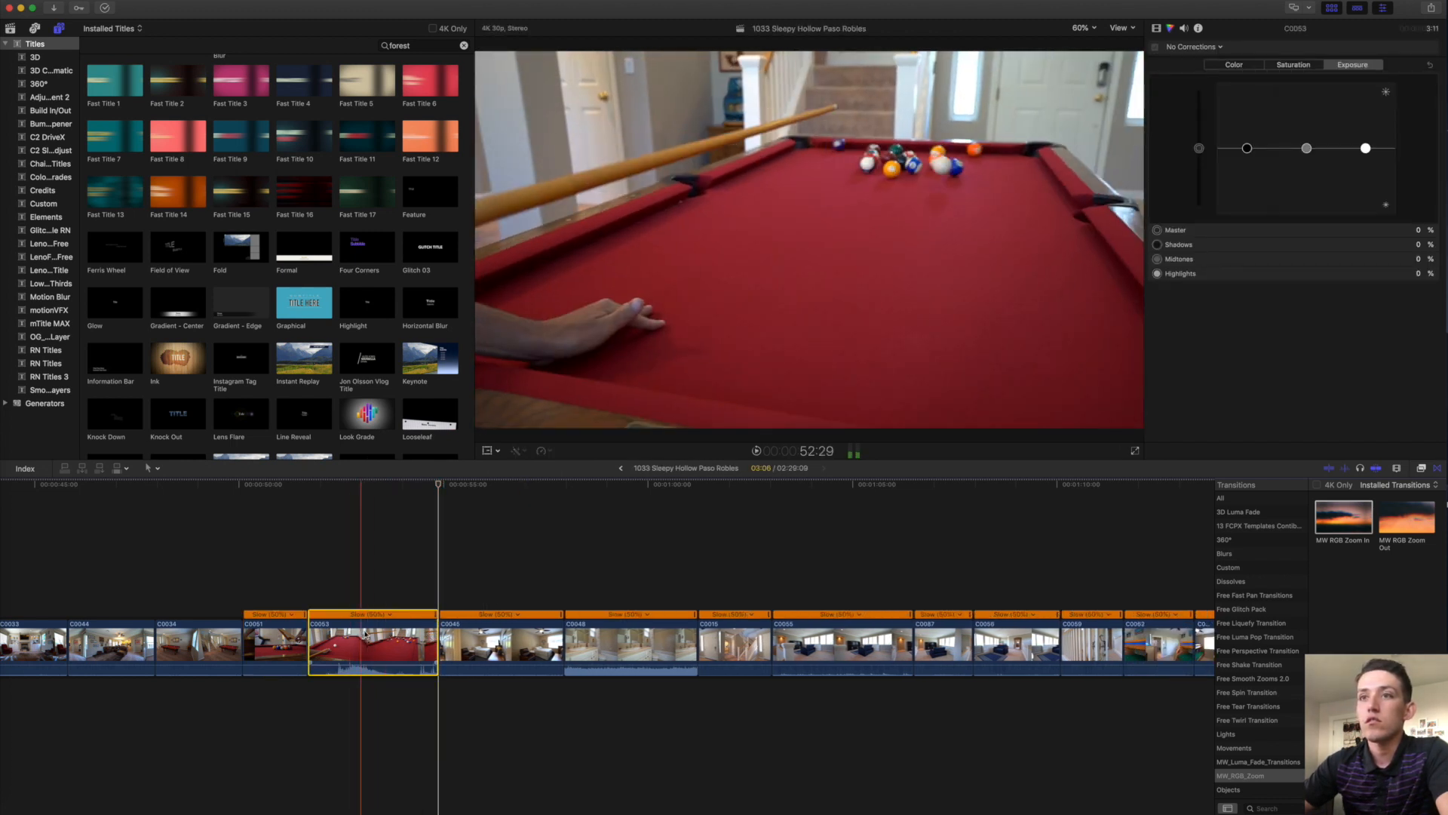
pyautogui.press('space')
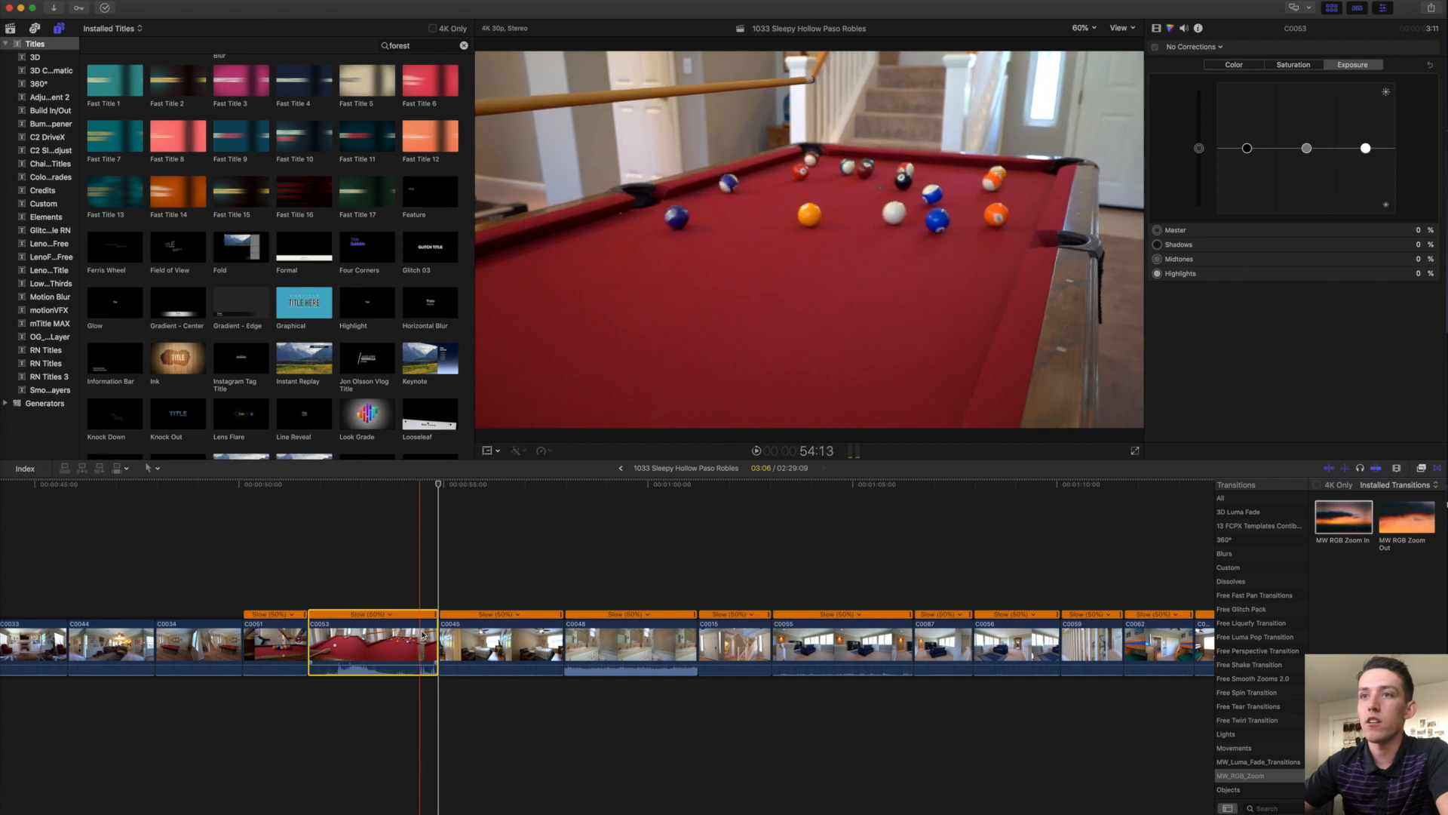
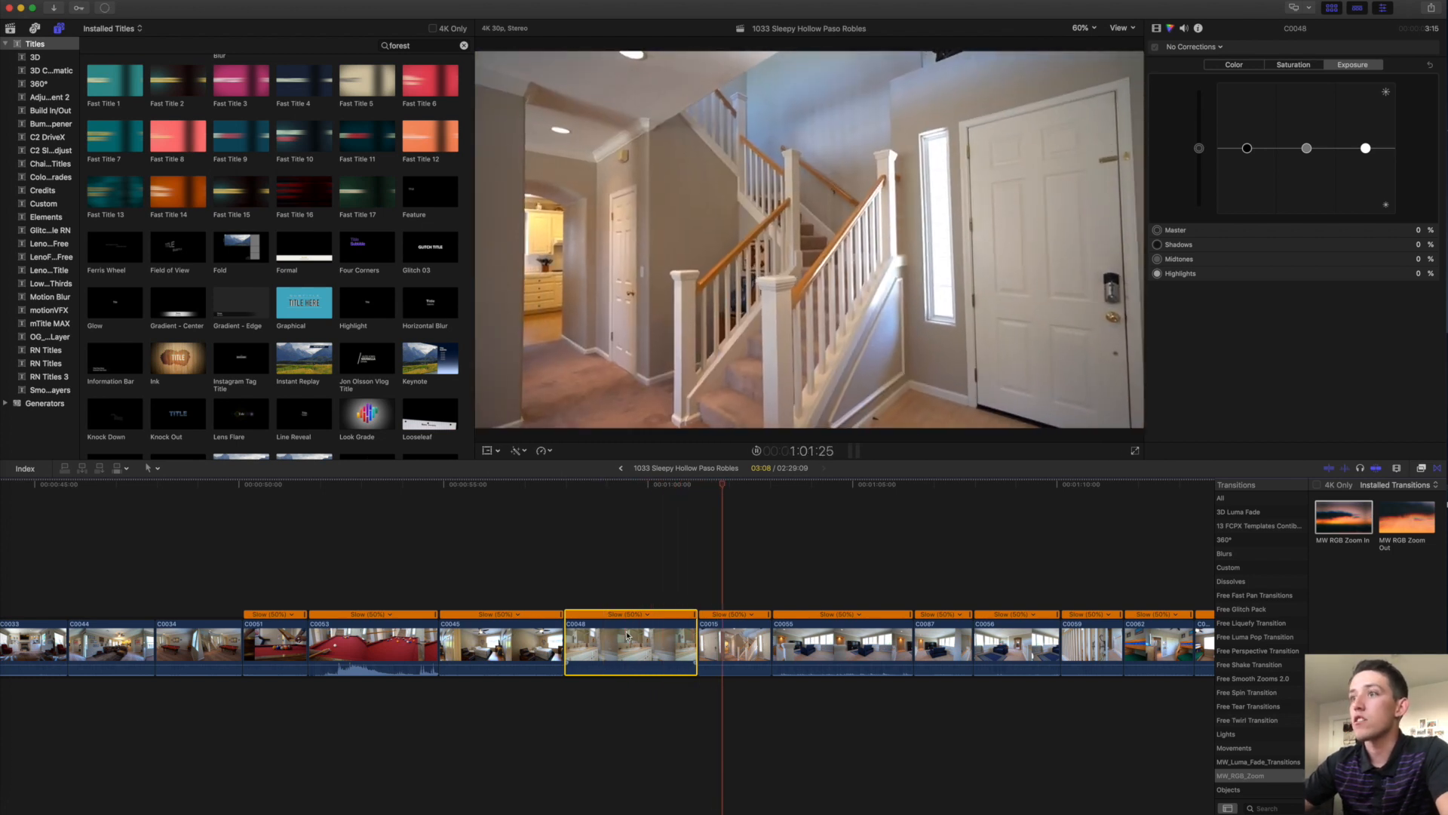
# Shorten clip C0055 by five seconds from its end edge.
pyautogui.hscroll(2, 707, 642)
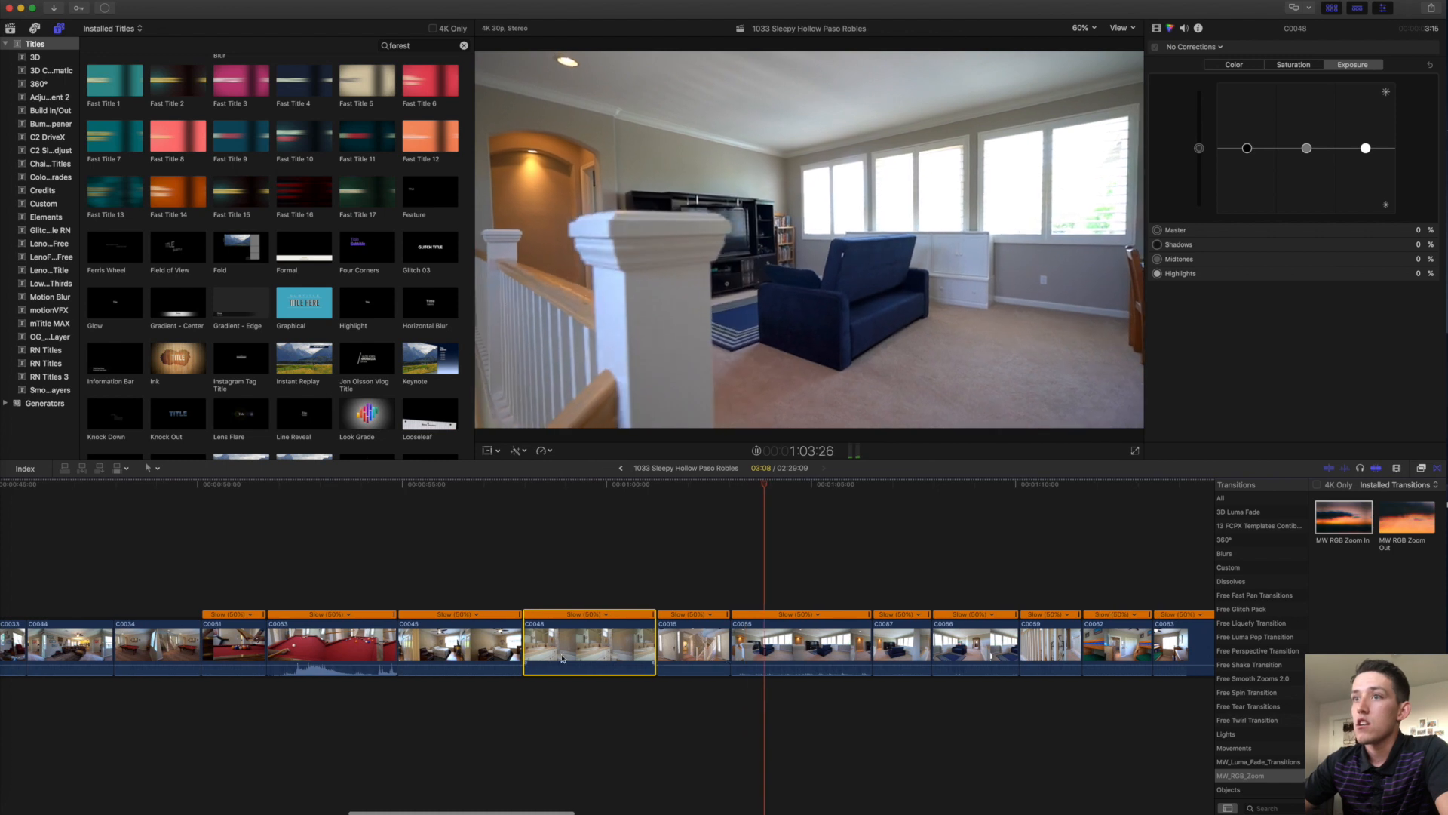
pyautogui.click(526, 645)
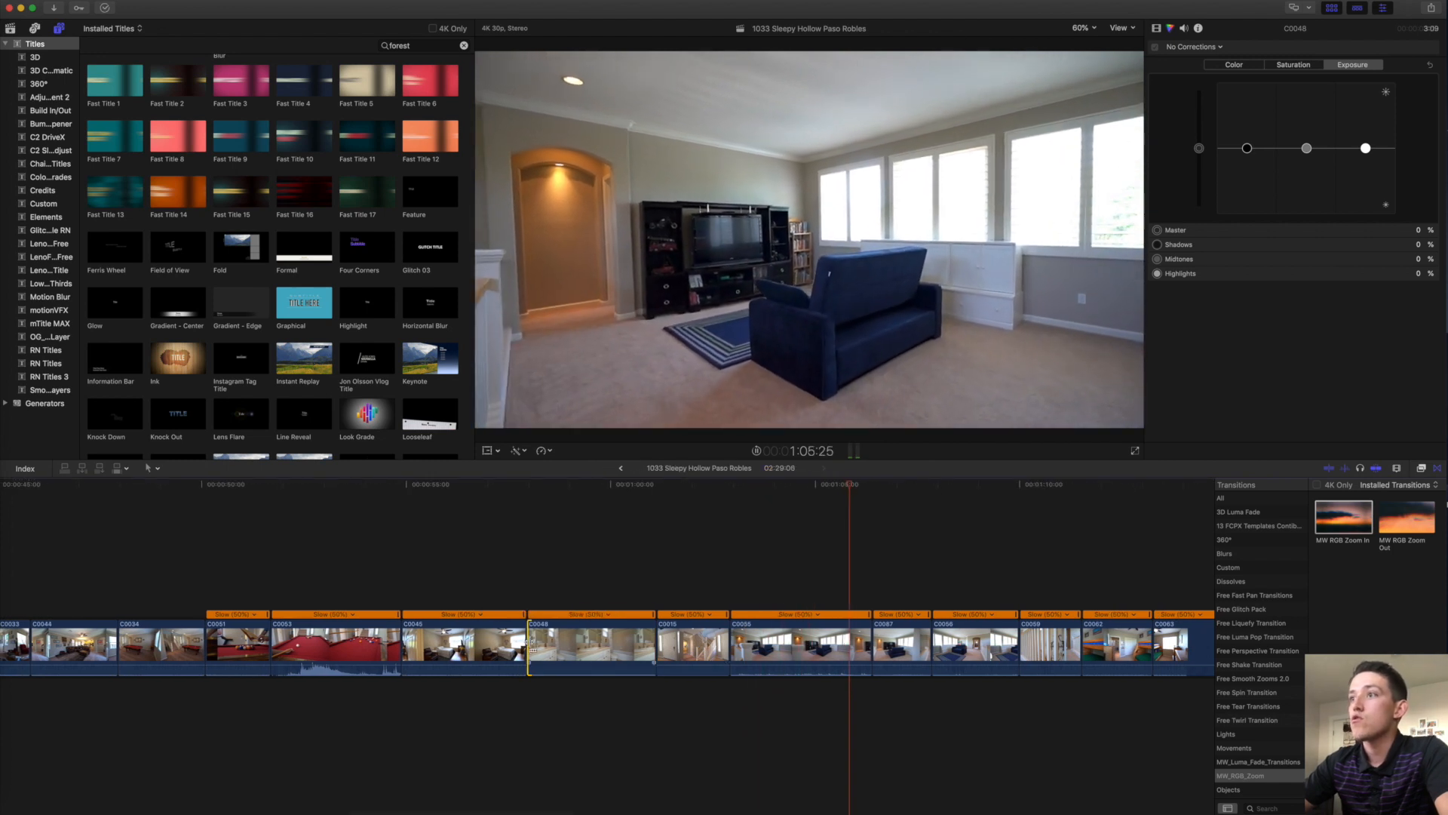
pyautogui.click(730, 641)
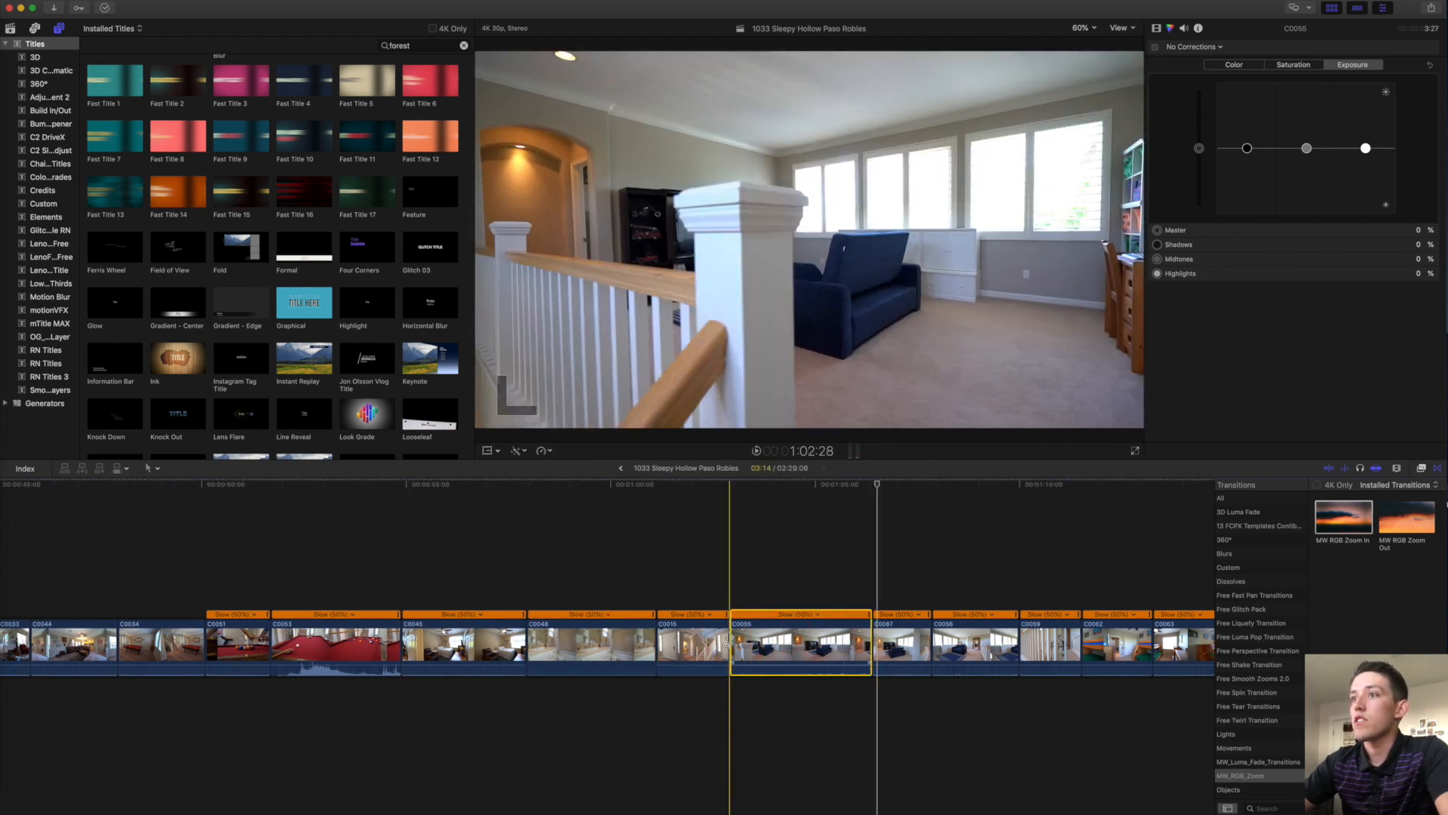
pyautogui.moveTo(871, 641); pyautogui.dragTo(761, 617)
# Split C0055's Slow (50%) speed segment mid-clip and play back the result.
pyautogui.click(795, 638)
pyautogui.hotkey('shift', 'b')
pyautogui.press('space')
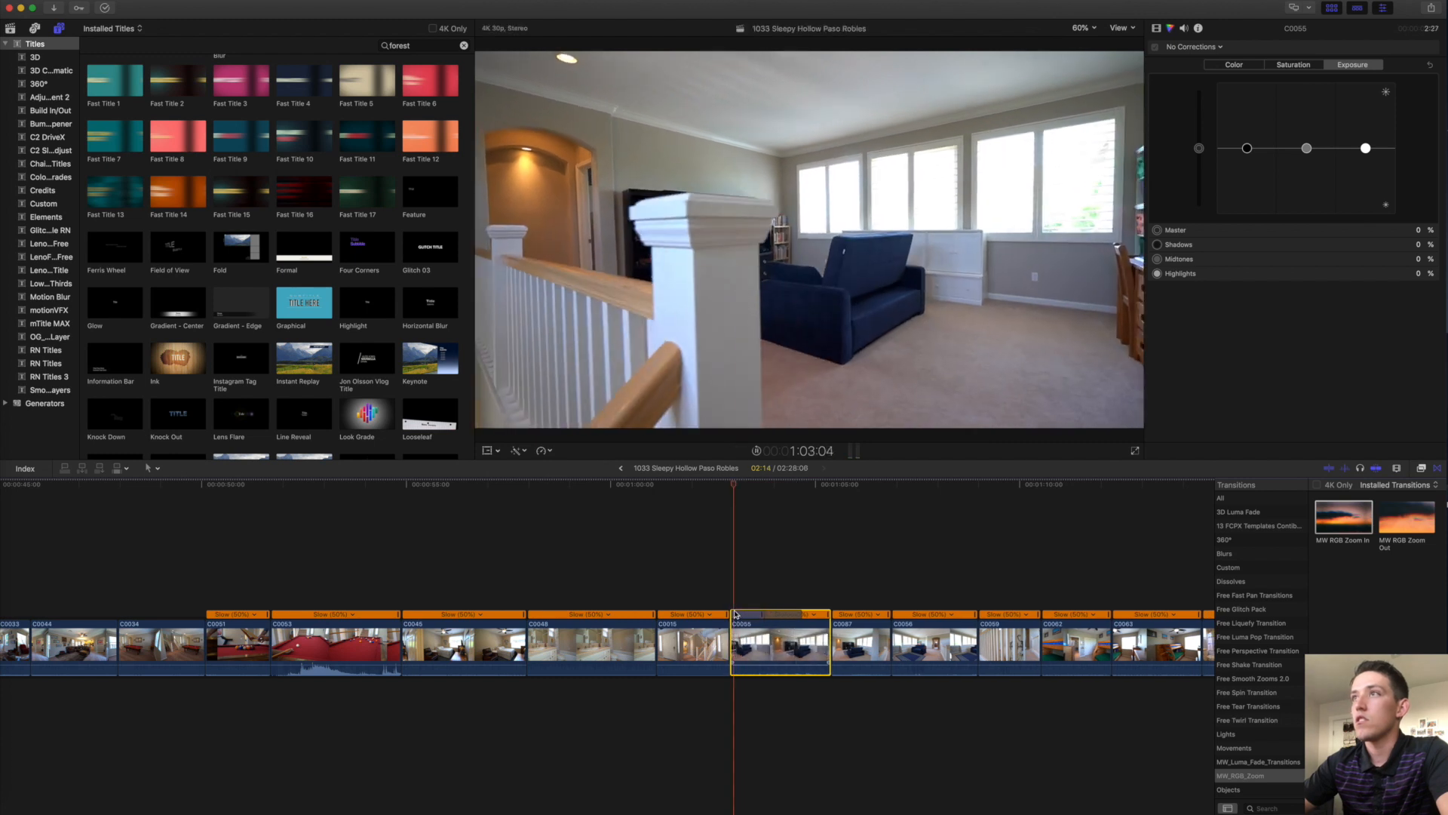
pyautogui.hscroll(2, 737, 626)
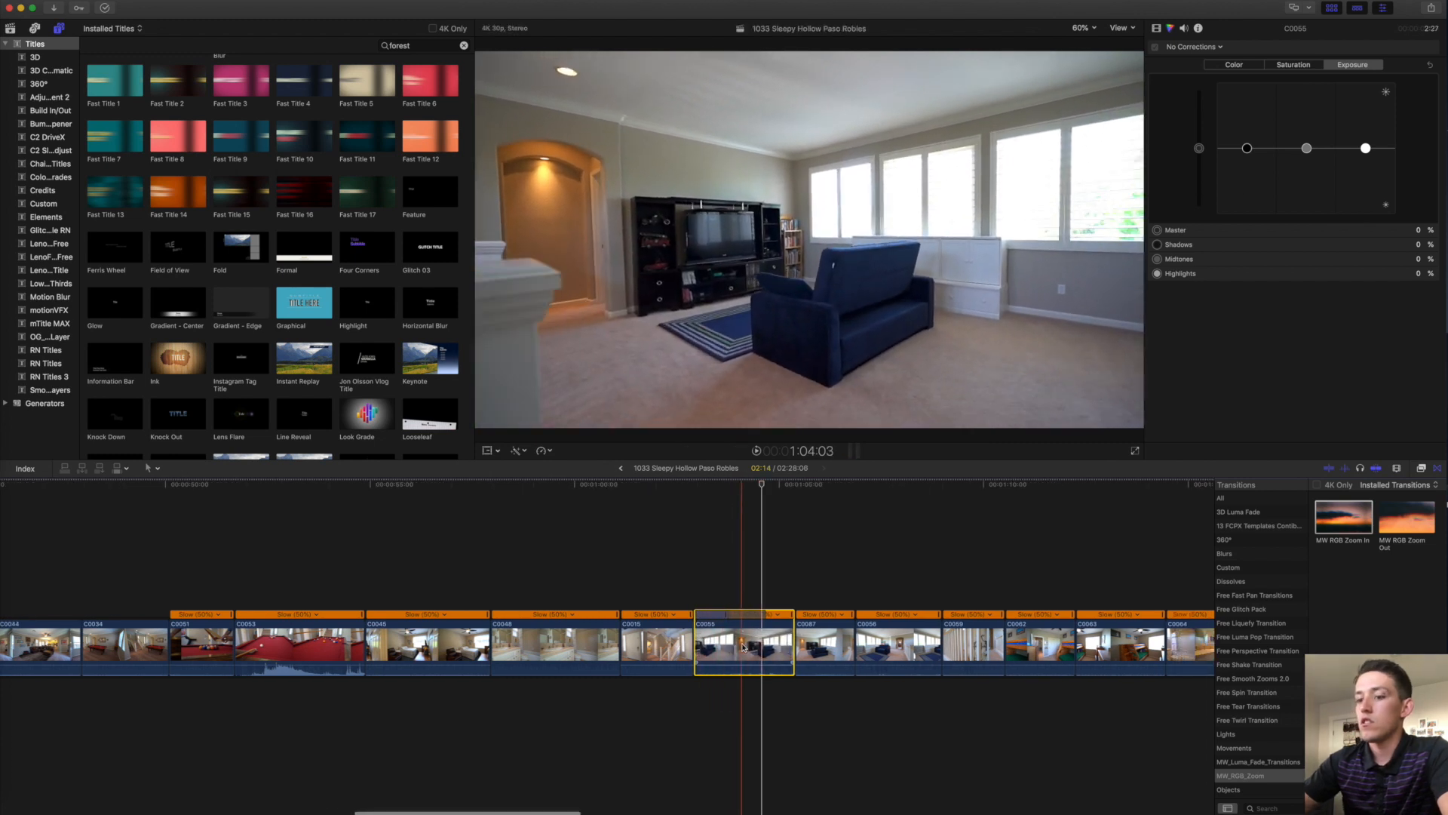
pyautogui.hscroll(6, 743, 646)
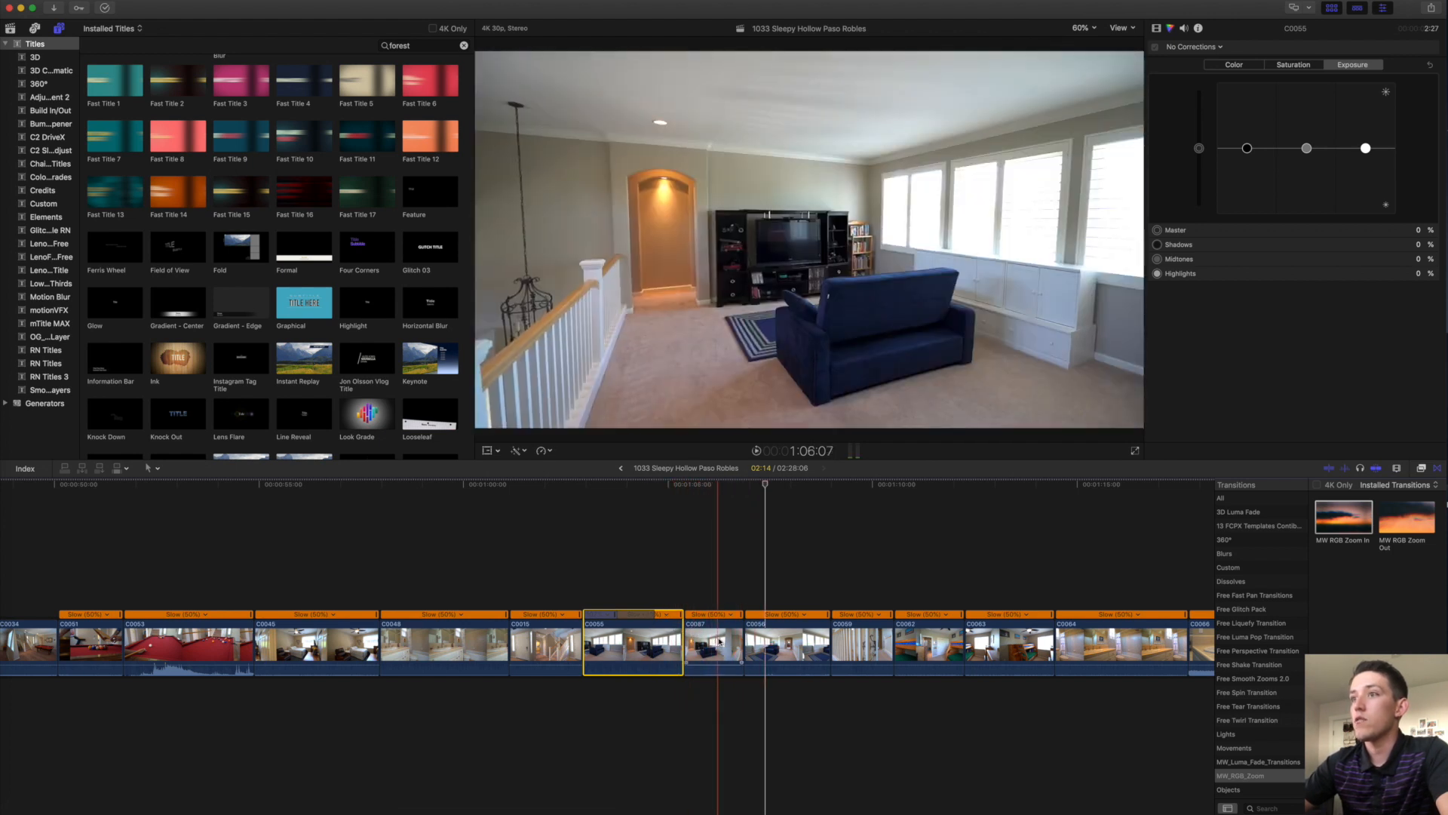
# Make C0087 a disabled, normal-speed connected clip below the storyline.
pyautogui.moveTo(719, 642); pyautogui.dragTo(644, 713)
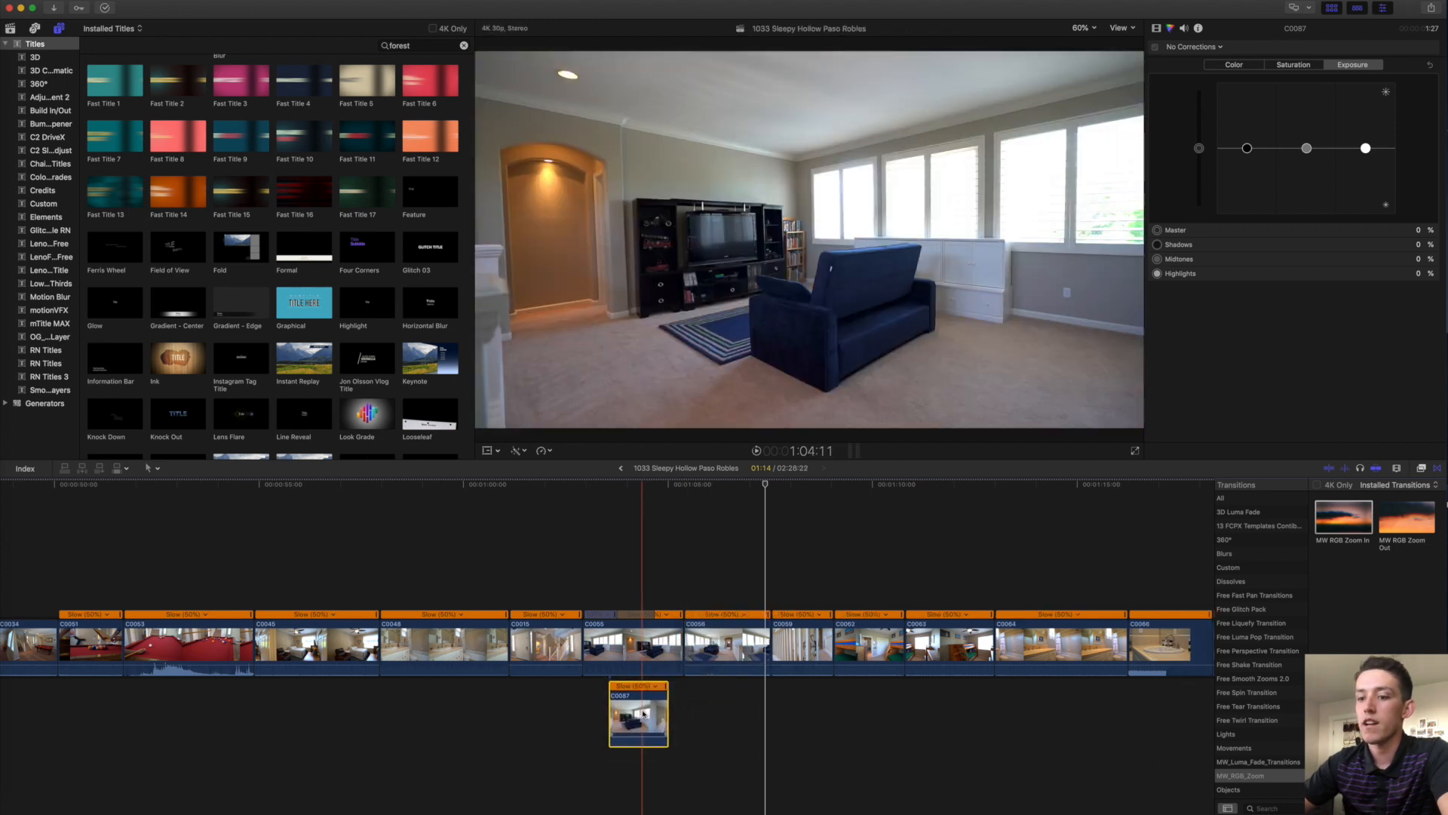
pyautogui.press('v')
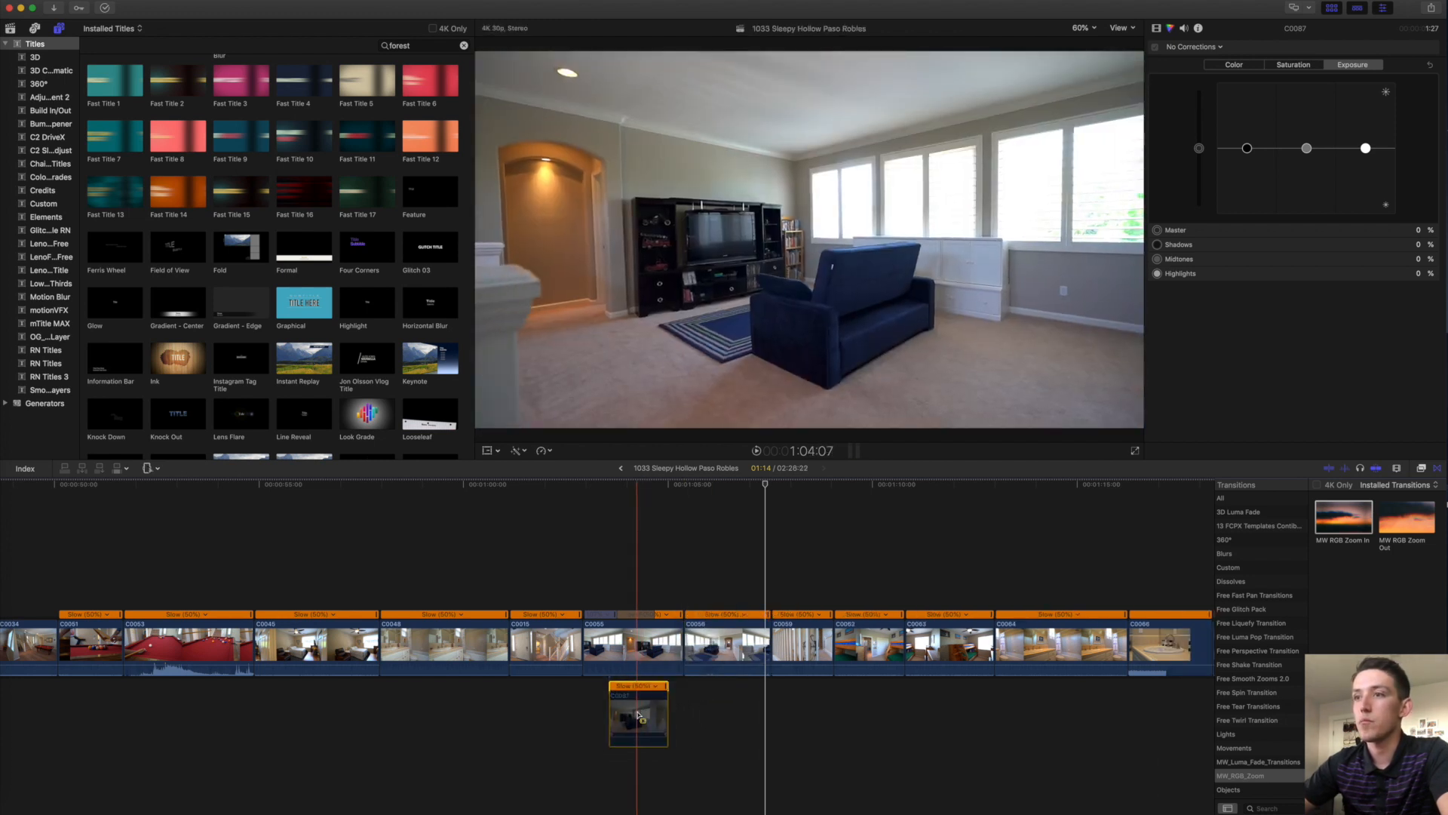
pyautogui.press('super+r')
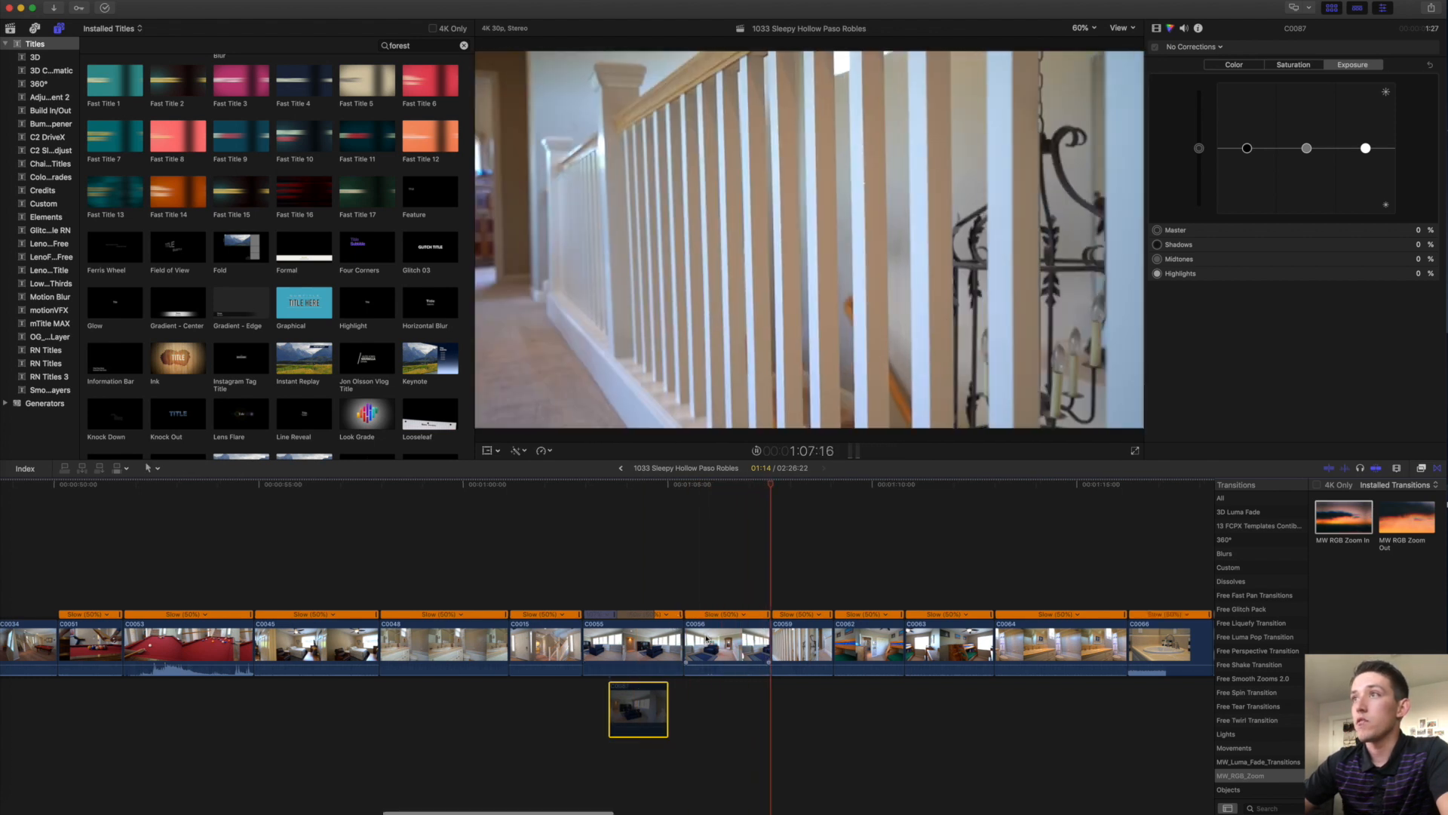
# Trim the end of clip C0064 shorter and play through the edit.
pyautogui.hscroll(4, 720, 640)
pyautogui.hscroll(4, 720, 640)
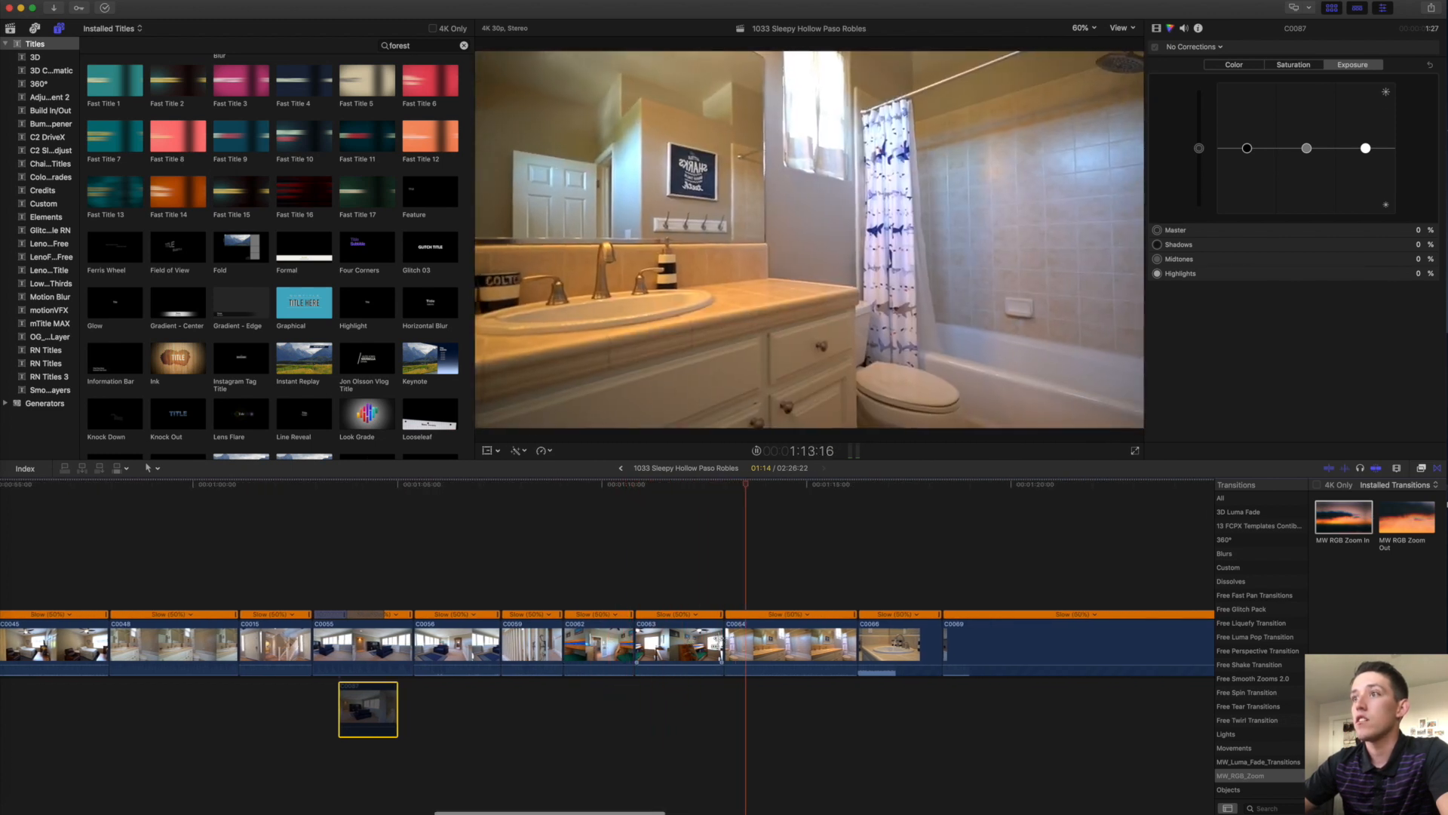
pyautogui.hscroll(1, 719, 640)
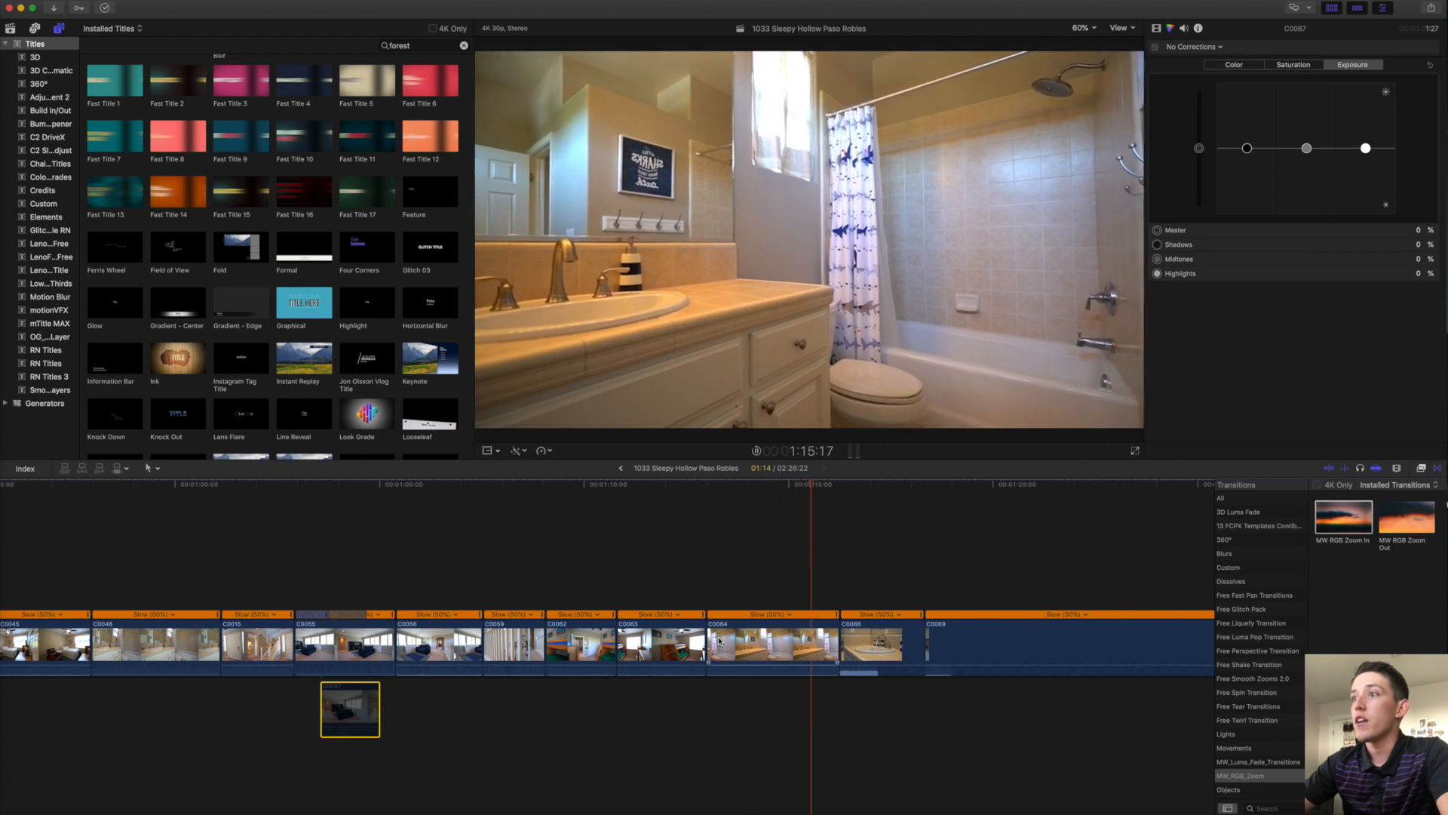
pyautogui.moveTo(837, 640); pyautogui.dragTo(720, 628)
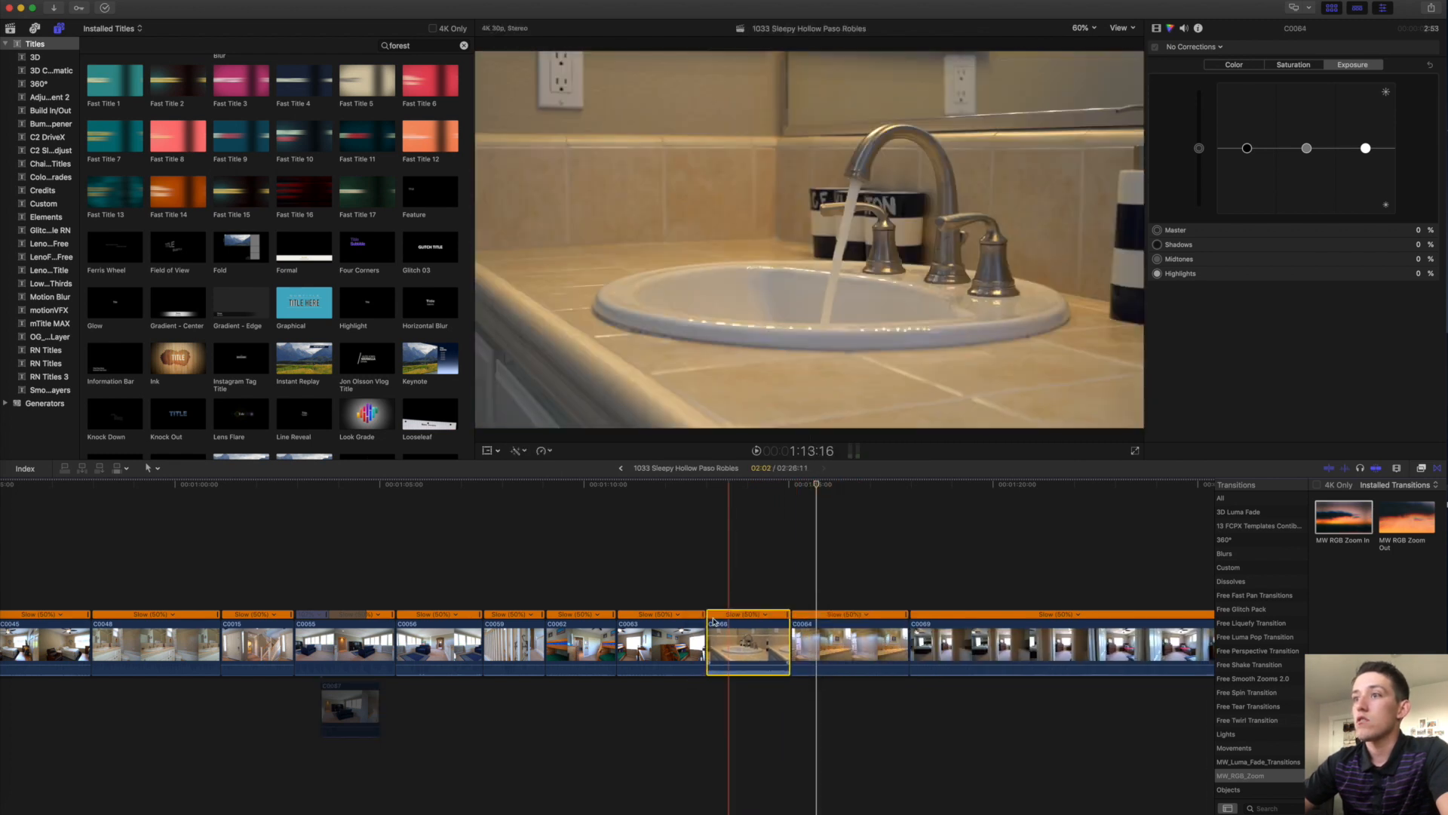
pyautogui.press('space')
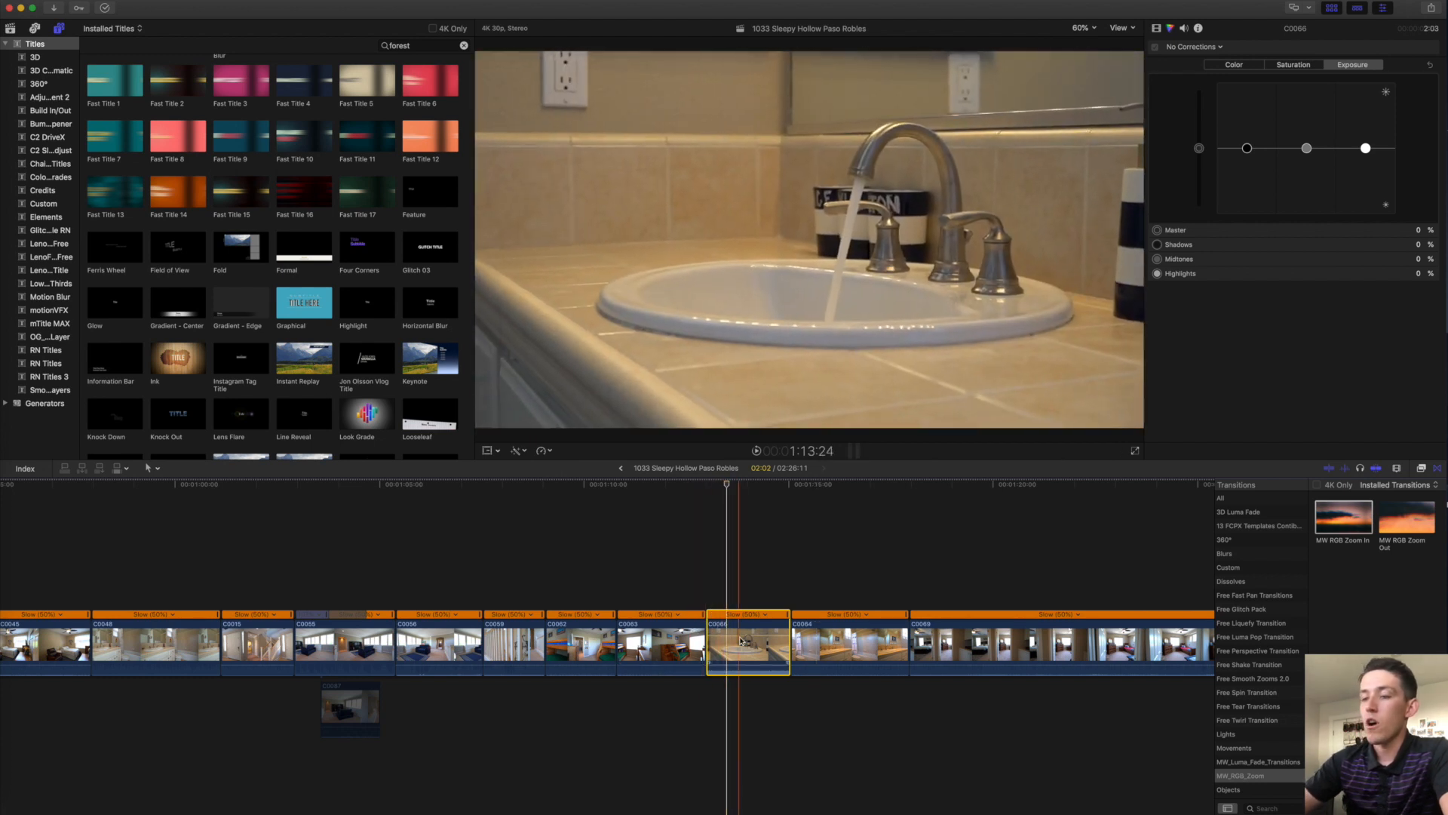
# Paste audio clip C0023 under the sink shot and play the section back.
pyautogui.hscroll(-15, 740, 641)
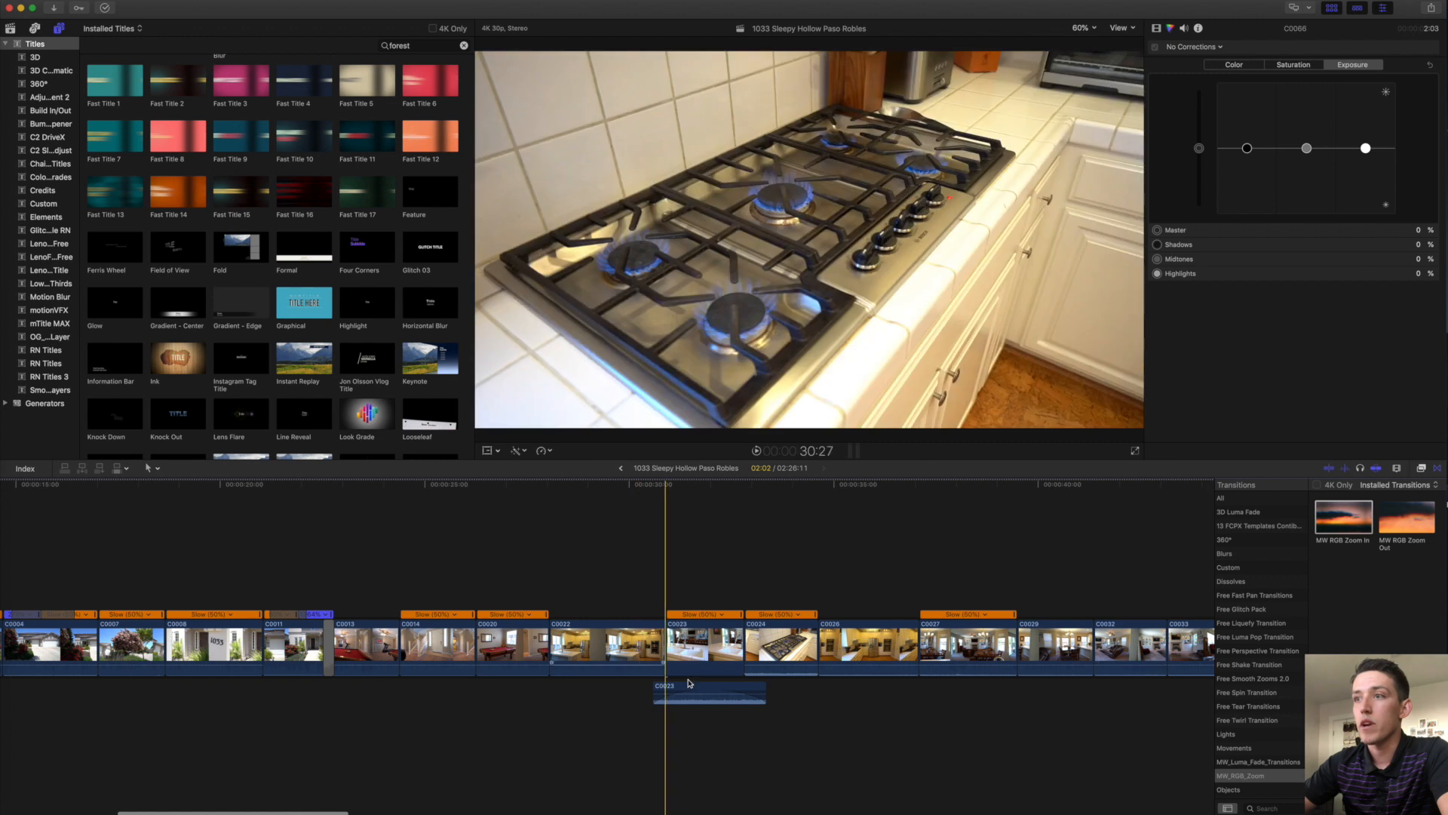
pyautogui.click(697, 689)
pyautogui.hscroll(20, 697, 689)
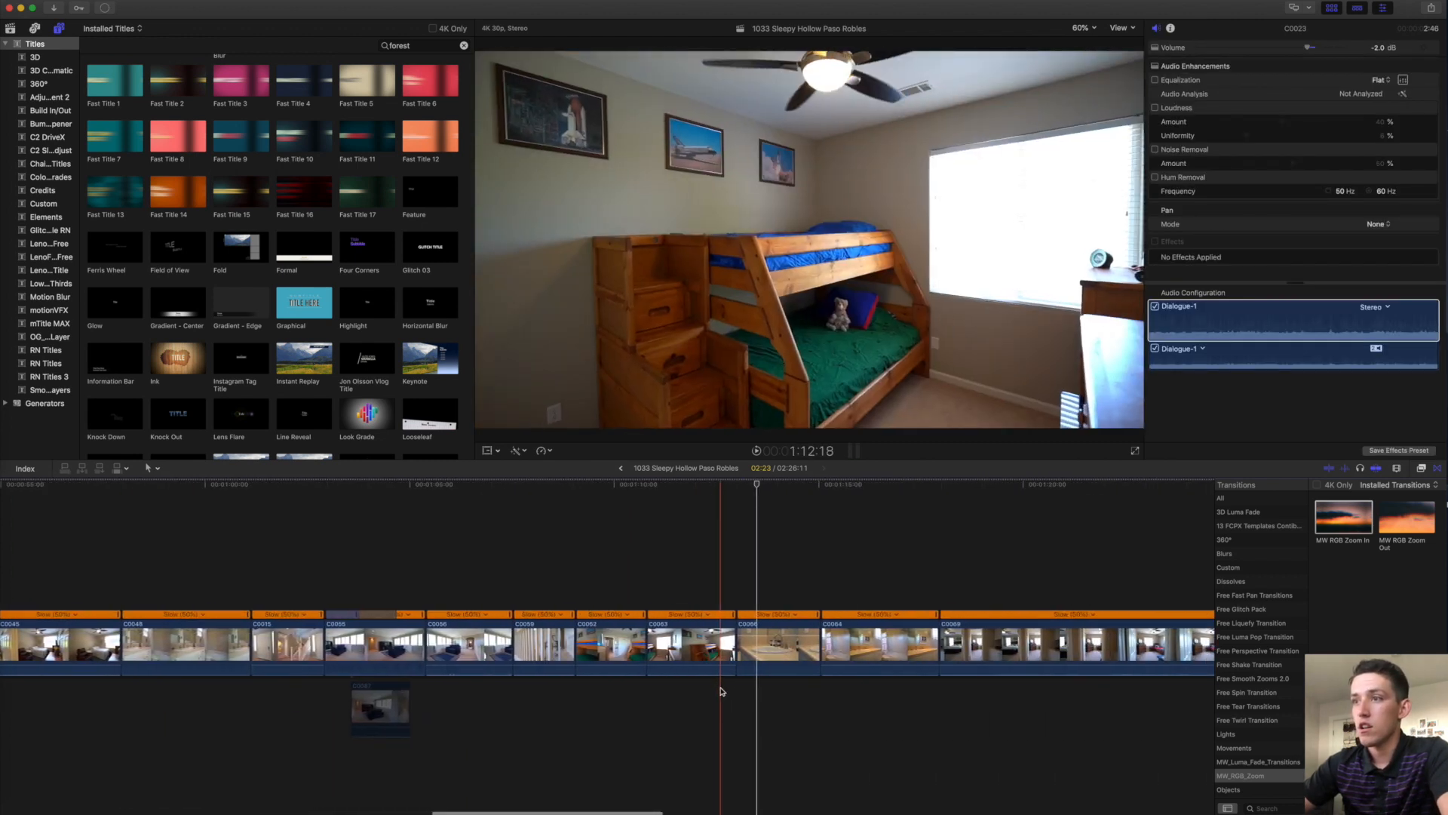
pyautogui.press('super+x')
pyautogui.press('super+v')
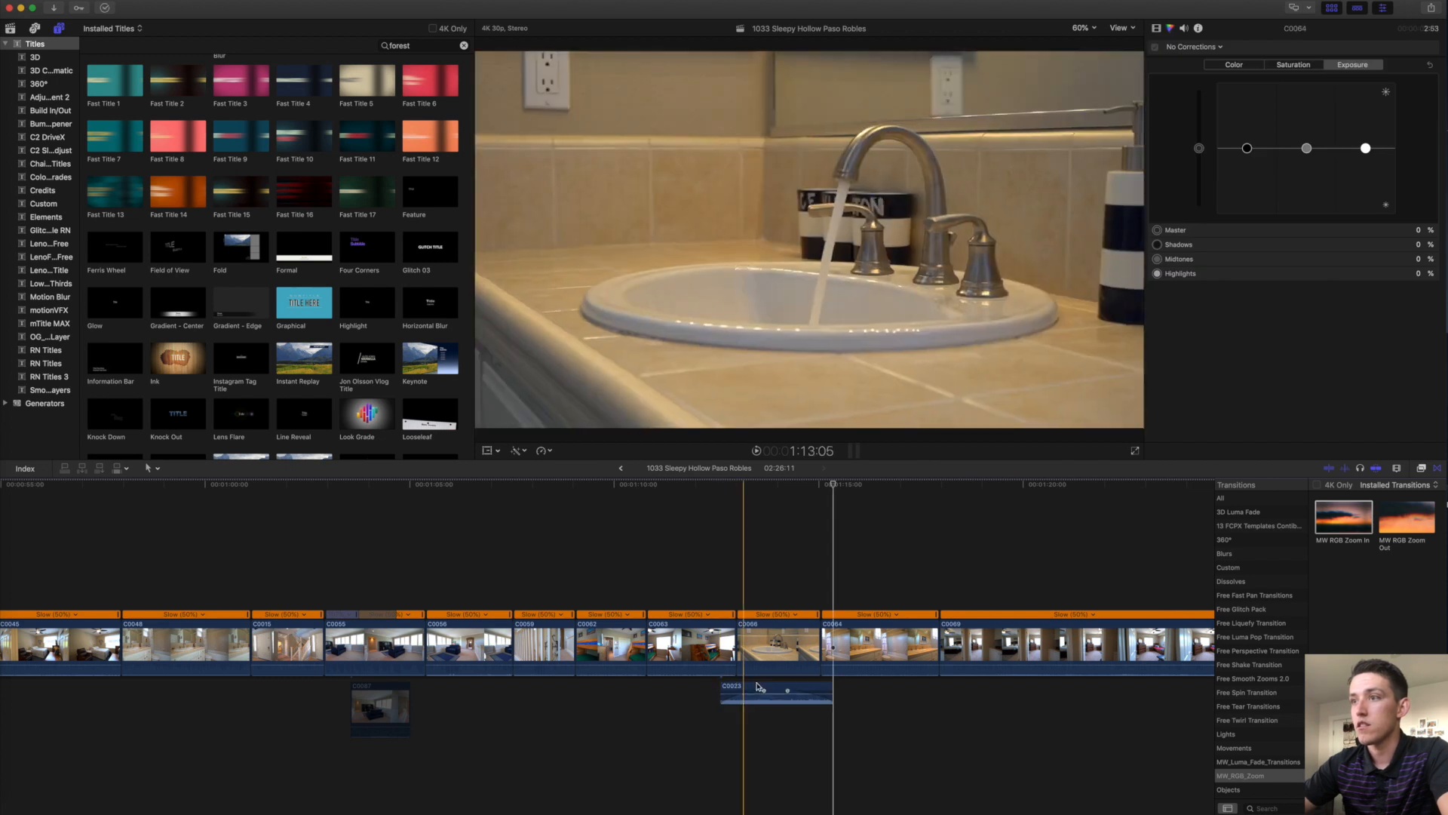
pyautogui.press('space')
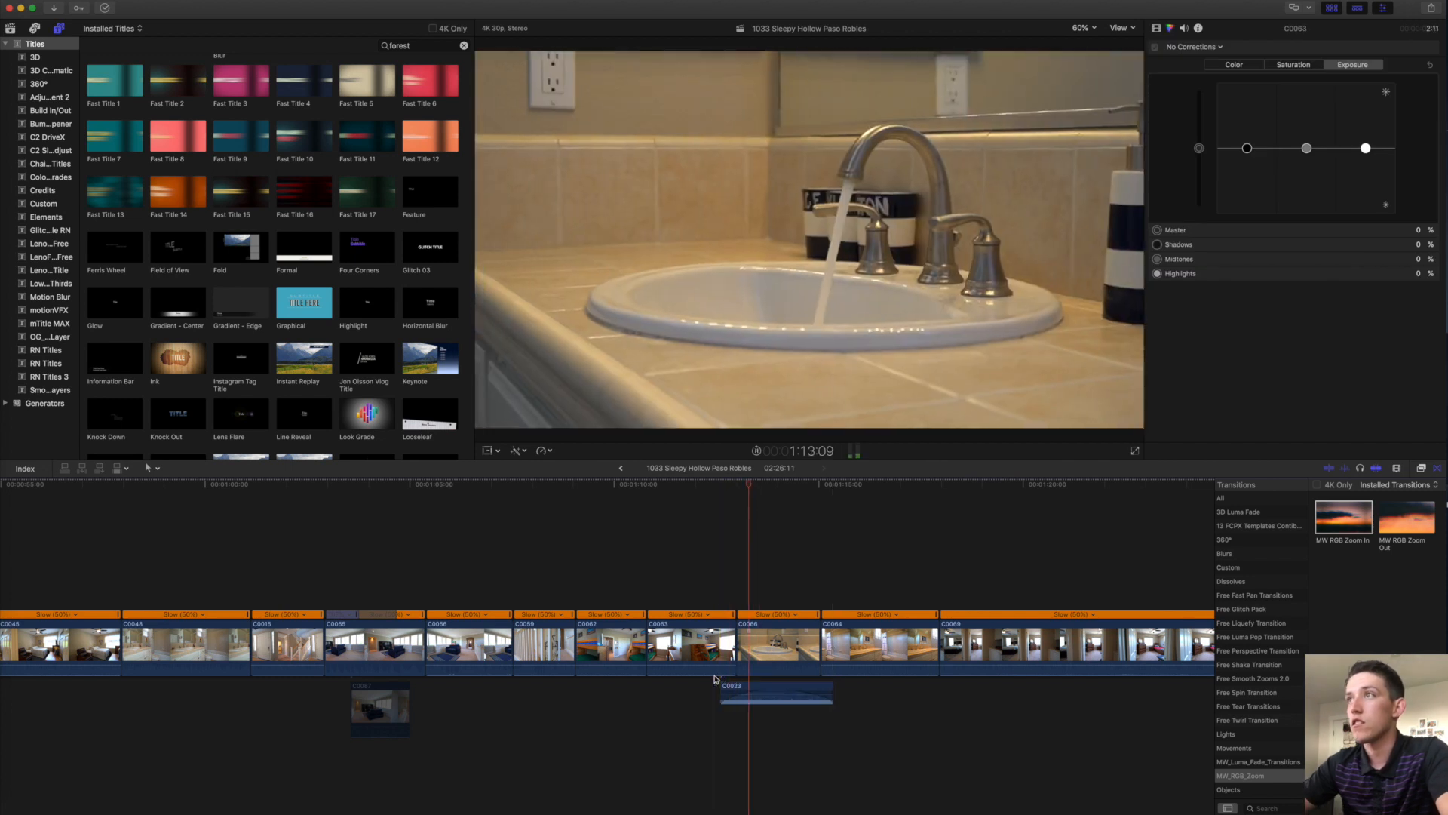
pyautogui.hscroll(3, 716, 679)
pyautogui.hscroll(3, 717, 679)
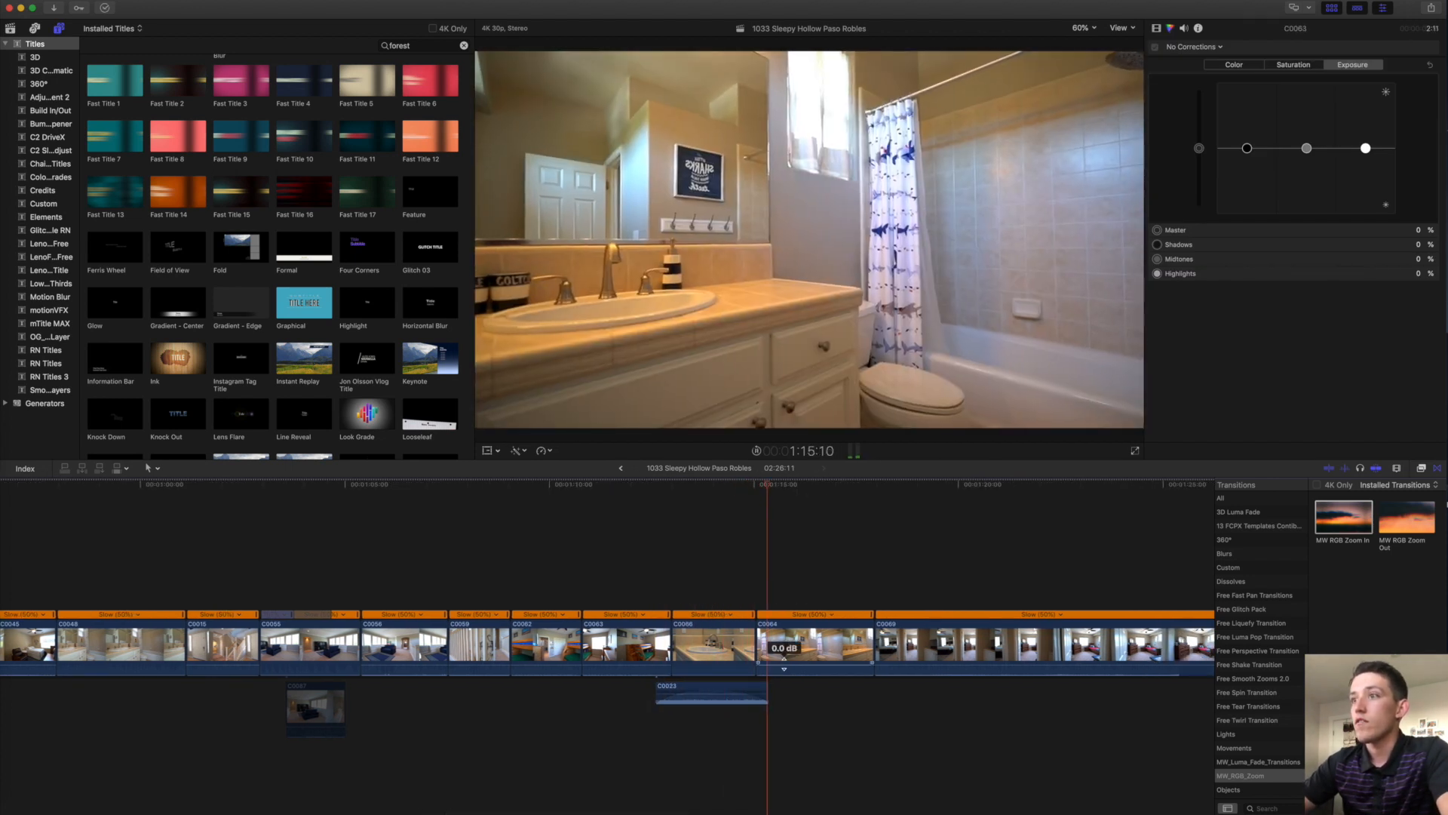
pyautogui.hscroll(1, 783, 666)
pyautogui.press('space')
# Trim six frames off the start of clip C0064.
pyautogui.moveTo(684, 649); pyautogui.dragTo(726, 689)
pyautogui.click(709, 645)
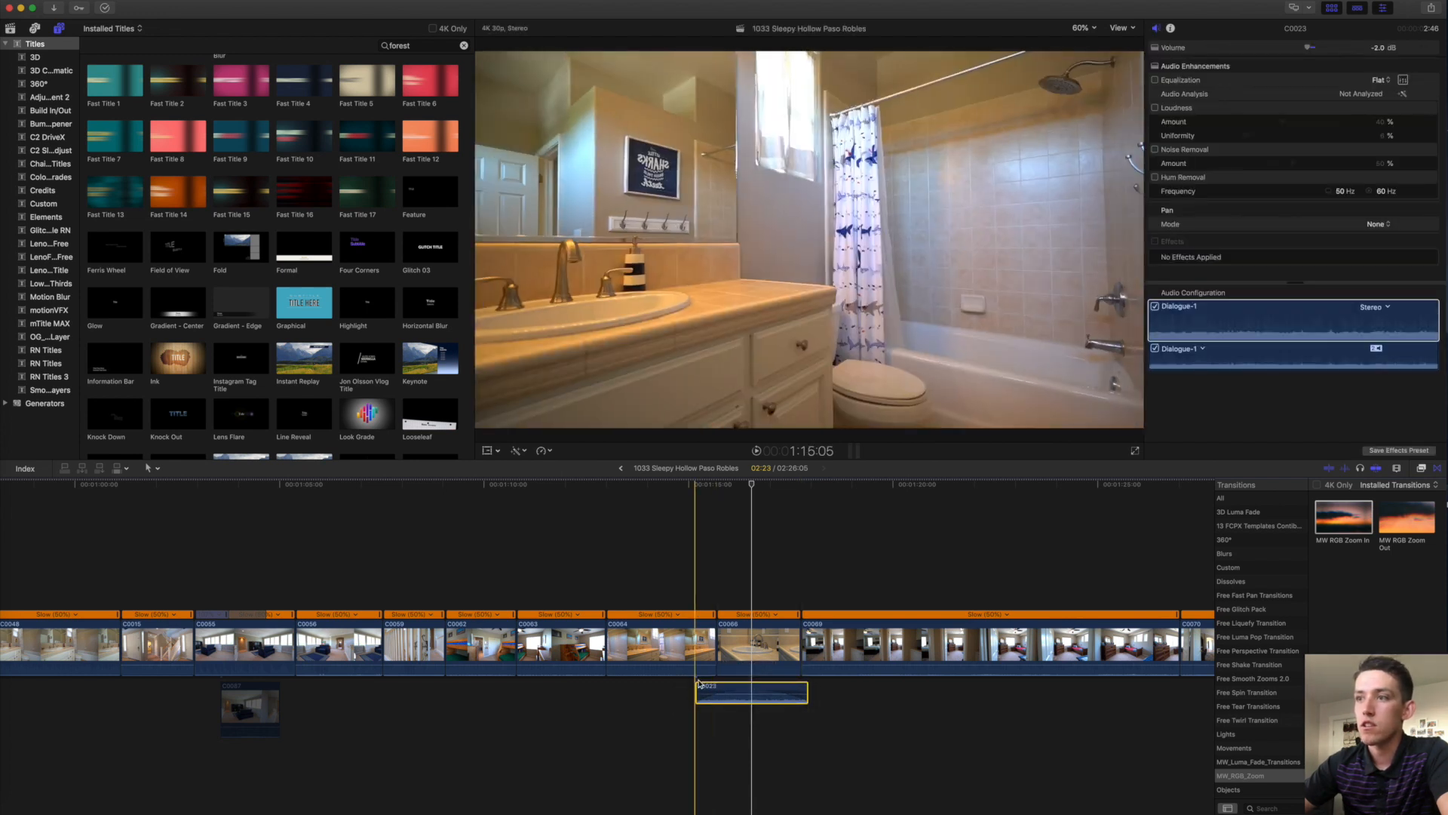
pyautogui.click(694, 646)
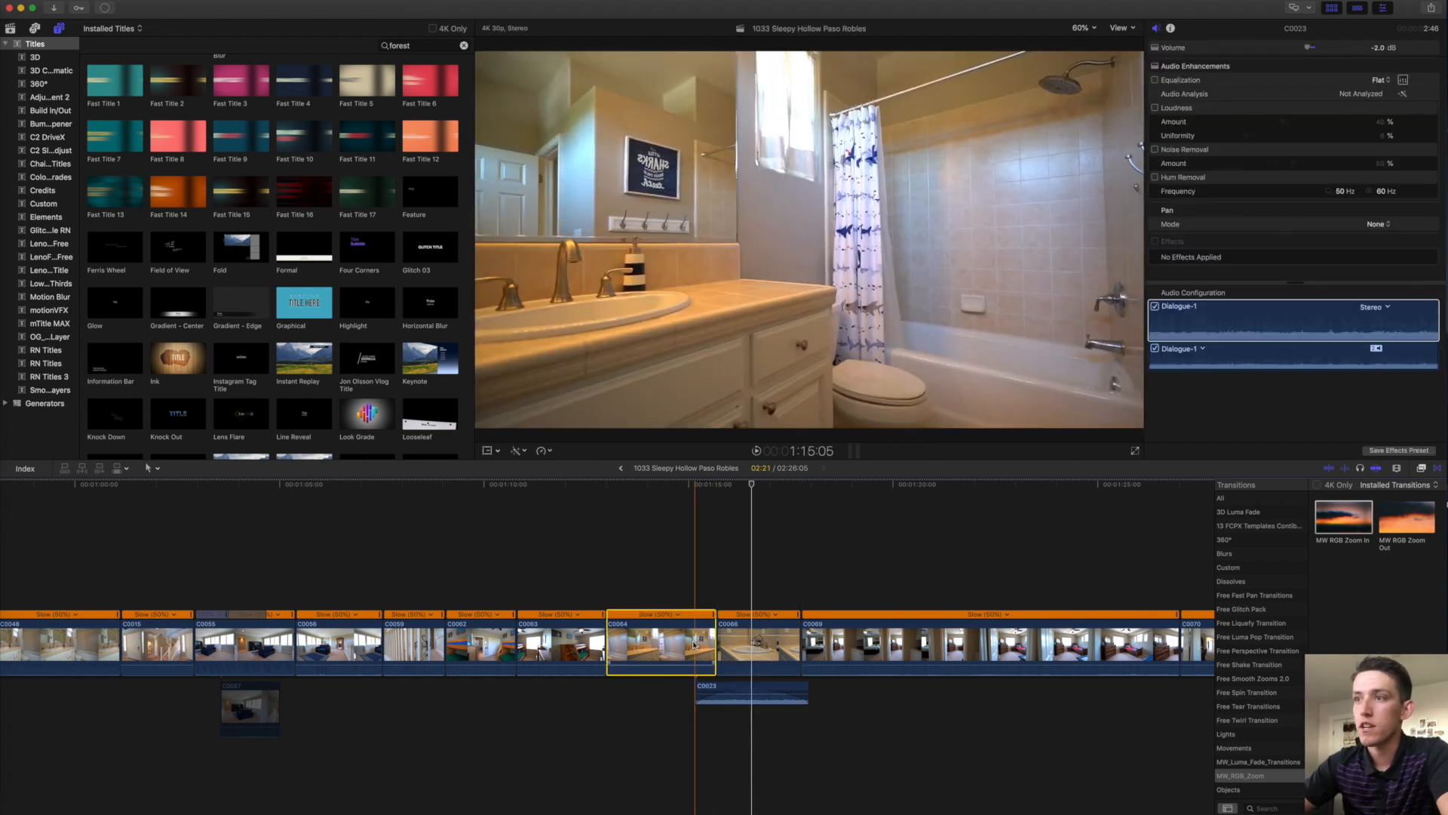
pyautogui.press('super+6')
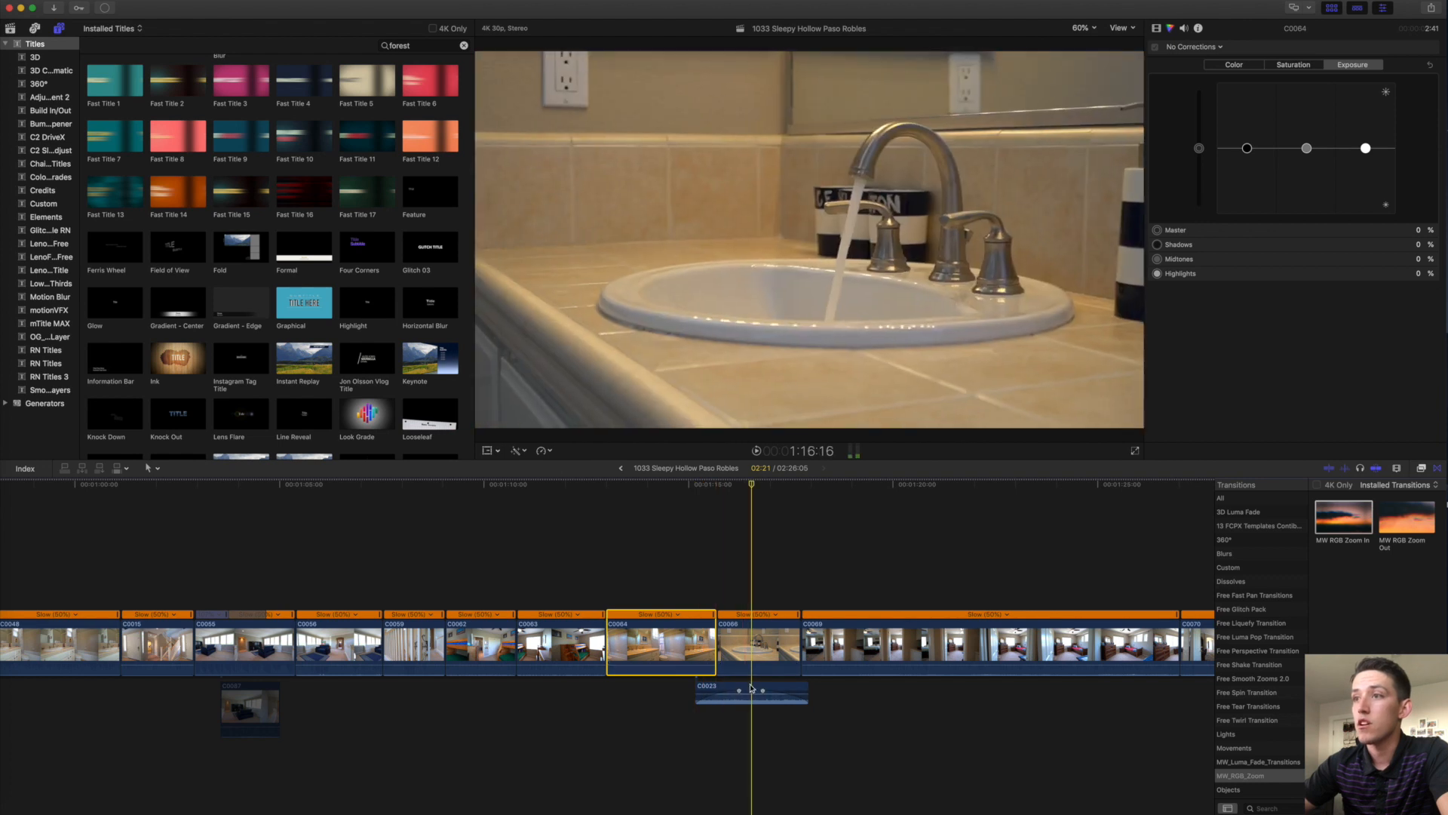
# Add a volume keyframe to C0023, place C0066 after C0064, and attach C0023 to it.
pyautogui.keyDown('alt'); pyautogui.click(763, 690); pyautogui.keyUp('alt')
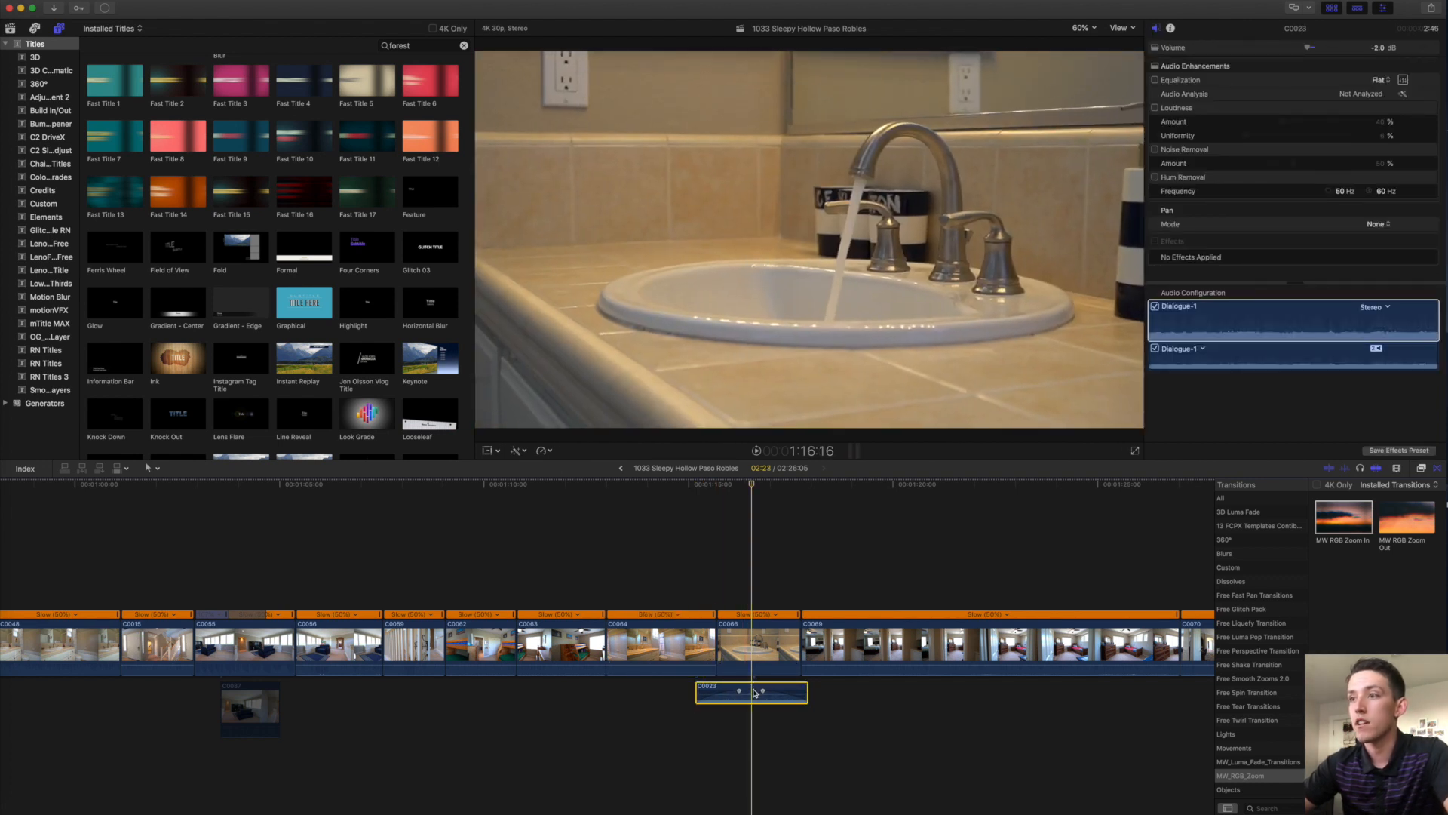
pyautogui.click(755, 759)
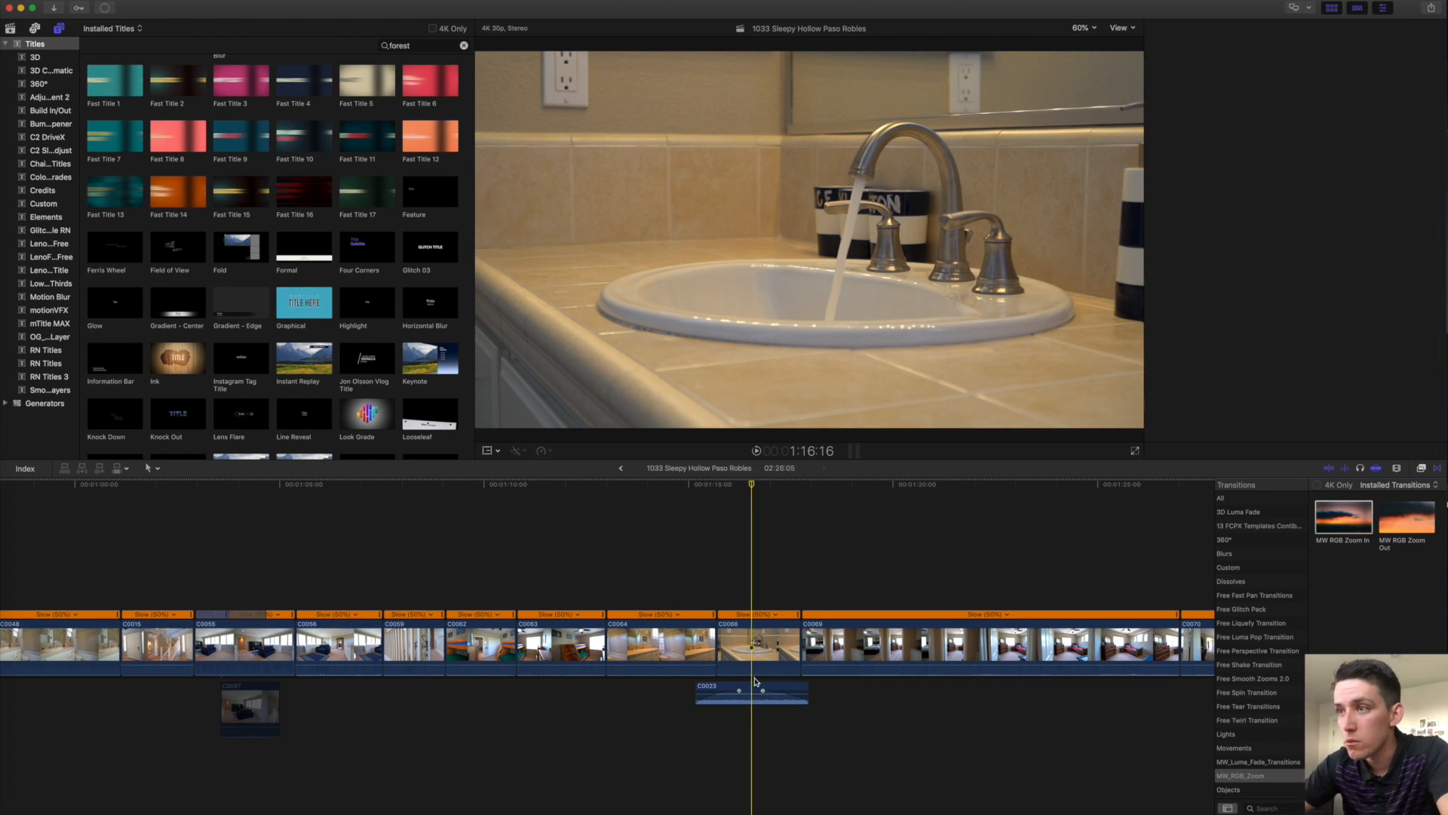
pyautogui.click(758, 645)
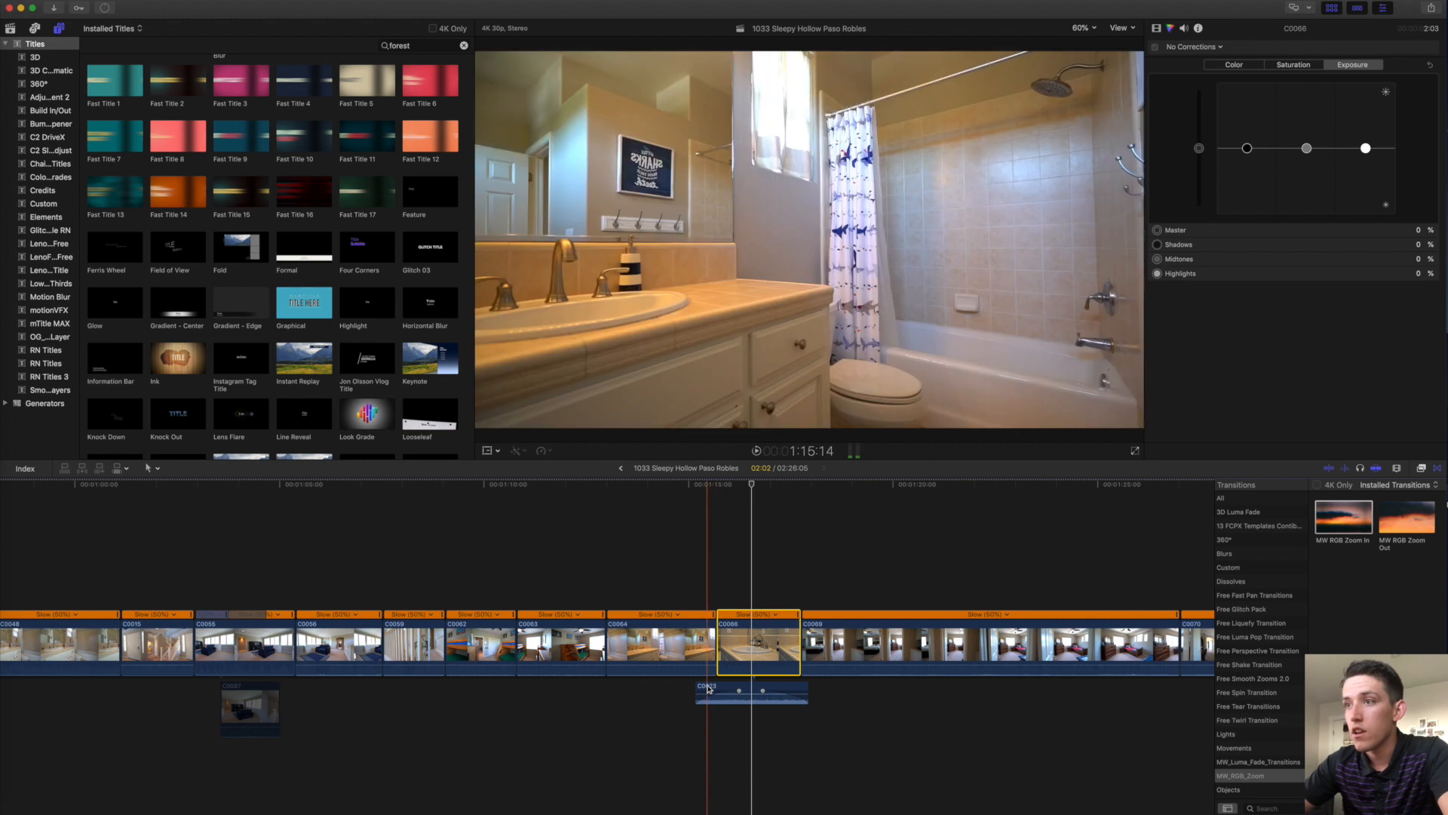
pyautogui.click(706, 645)
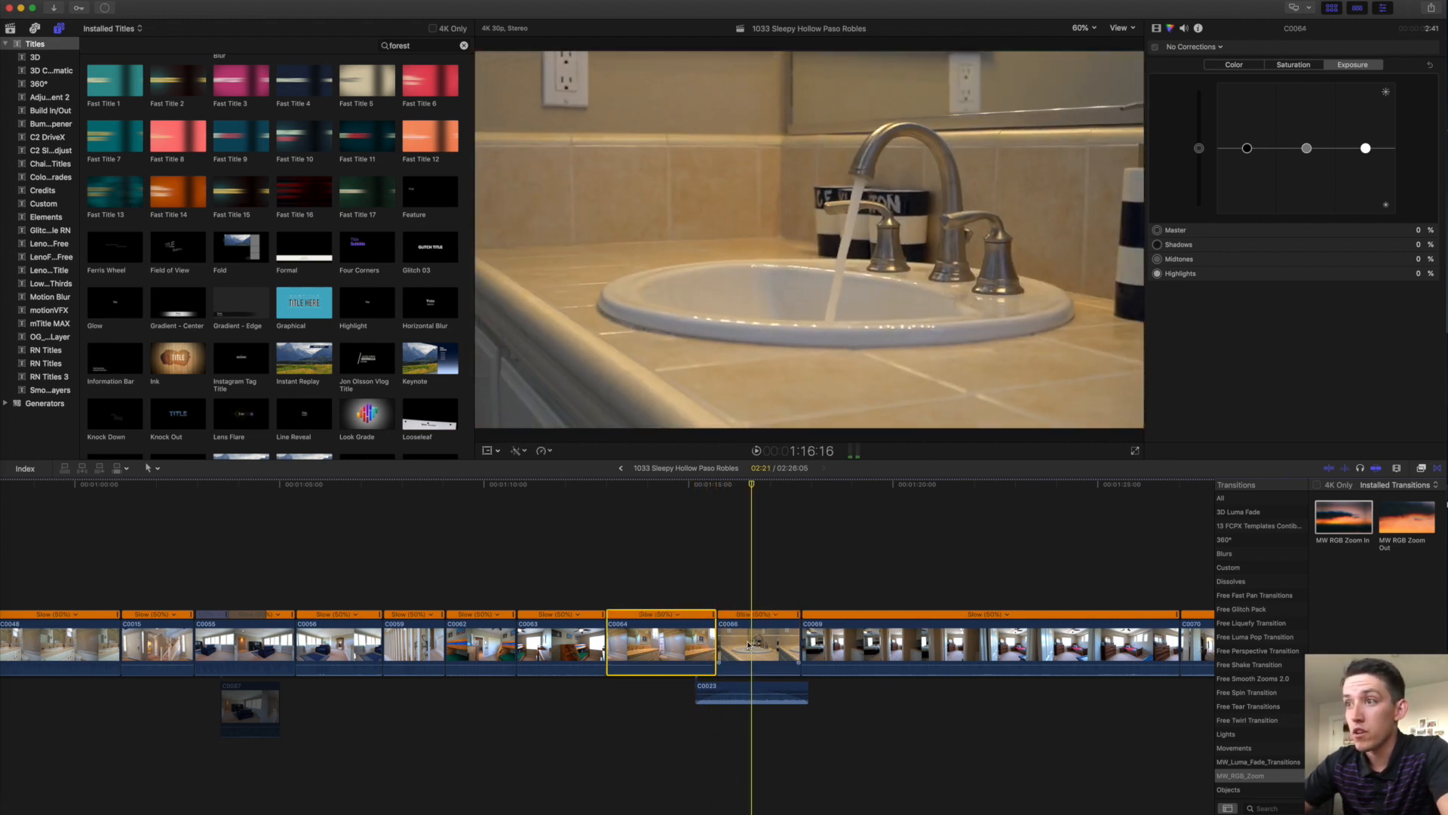
pyautogui.moveTo(752, 645); pyautogui.dragTo(801, 648)
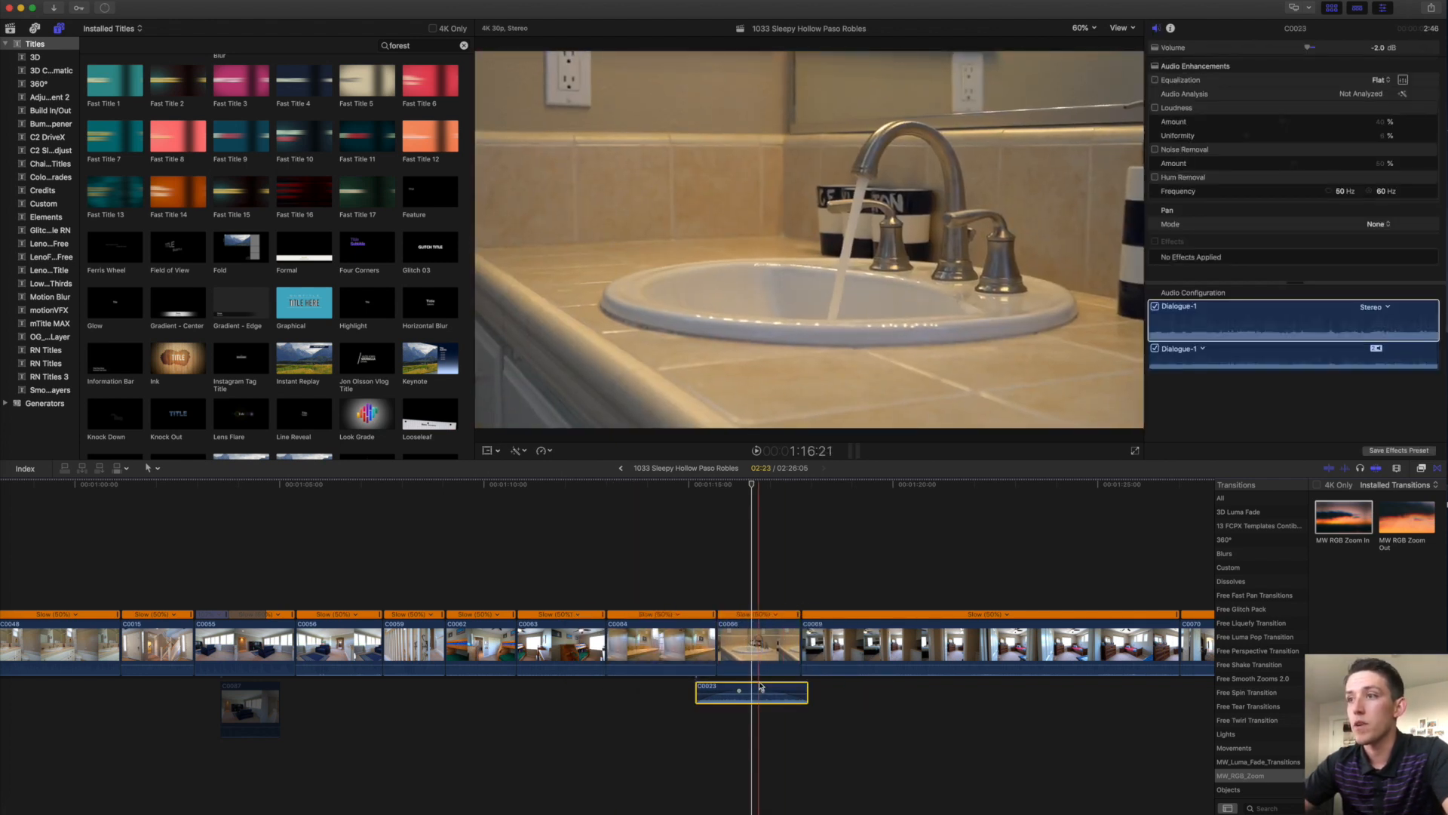
pyautogui.keyDown('alt'); pyautogui.keyDown('super'); pyautogui.click(759, 686); pyautogui.keyUp('super'); pyautogui.keyUp('alt')
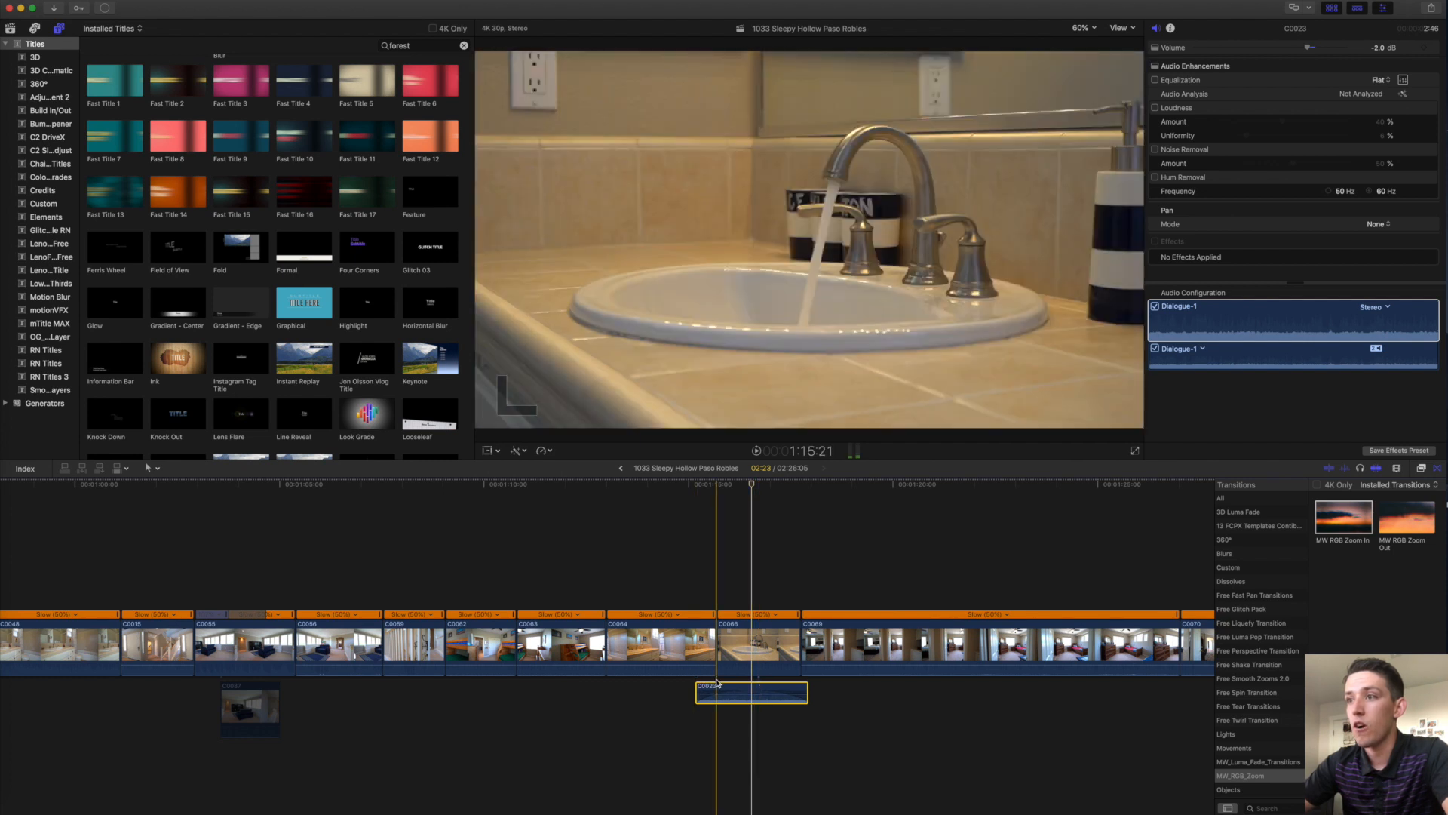
pyautogui.moveTo(762, 664)
pyautogui.mouseDown()
pyautogui.moveTo(487, 652)
pyautogui.moveTo(780, 651)
pyautogui.mouseUp()
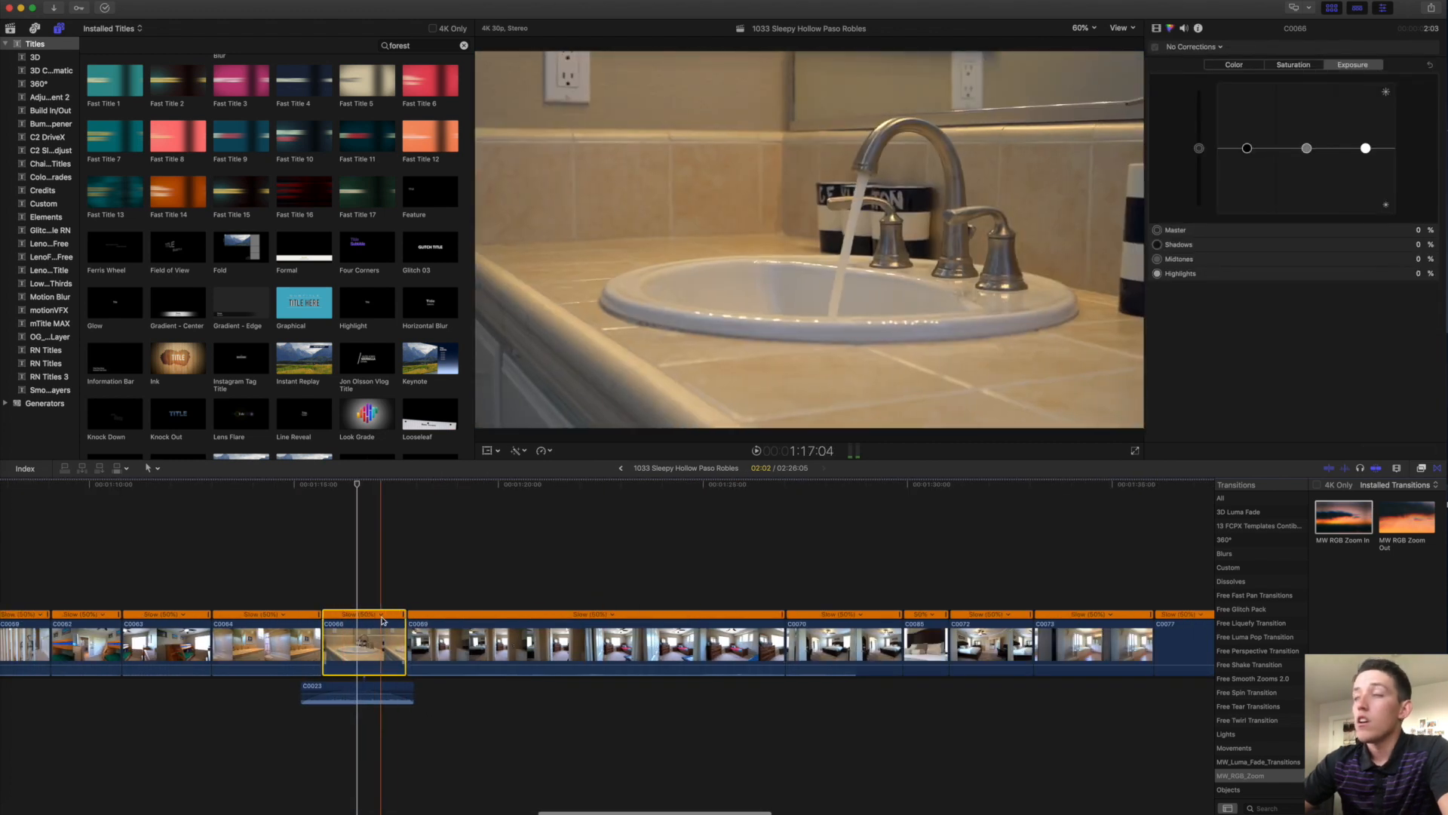
# Blade C0069's speed and make its middle section Fast with speed transitions.
pyautogui.press('space')
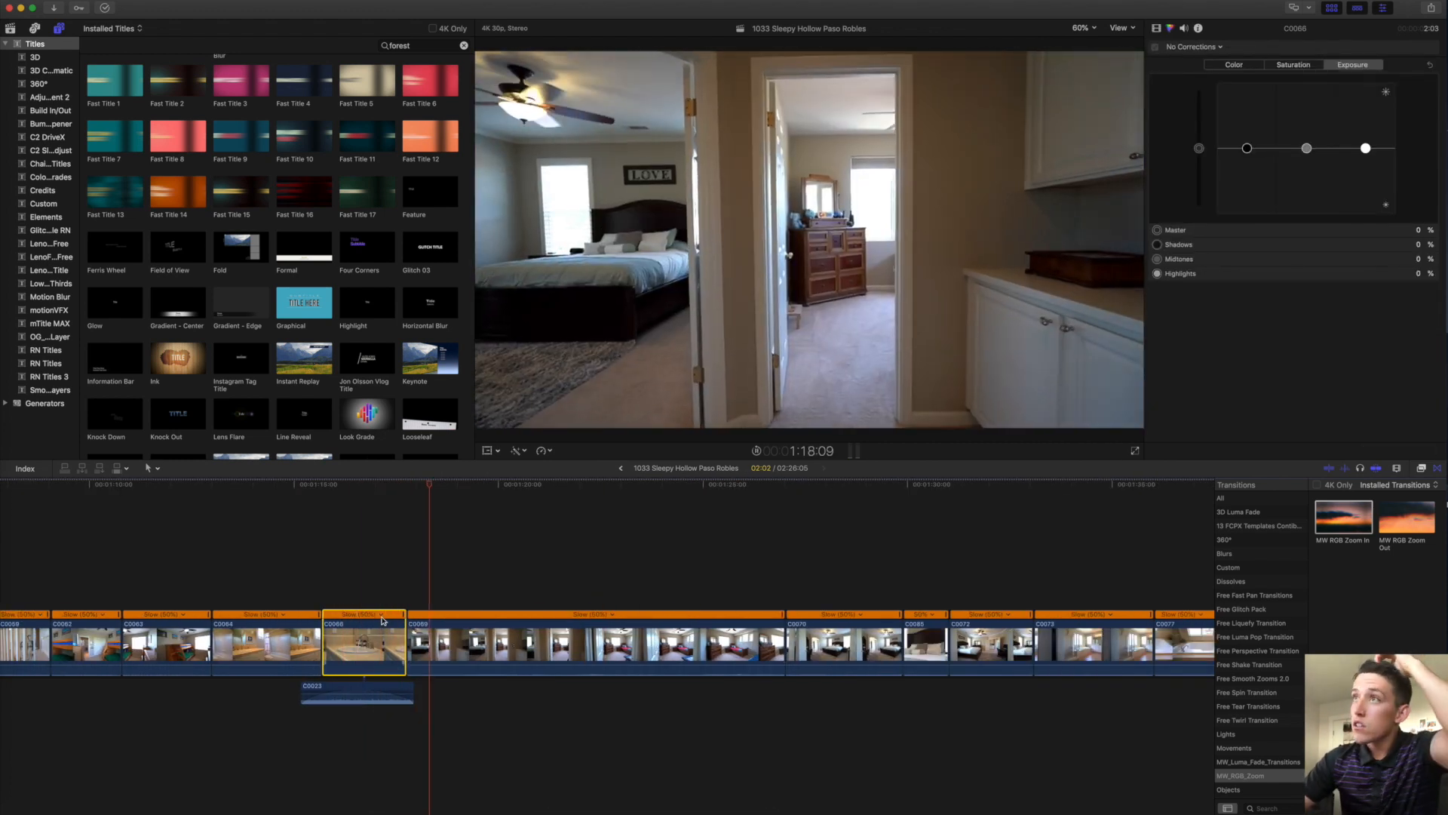
pyautogui.click(434, 632)
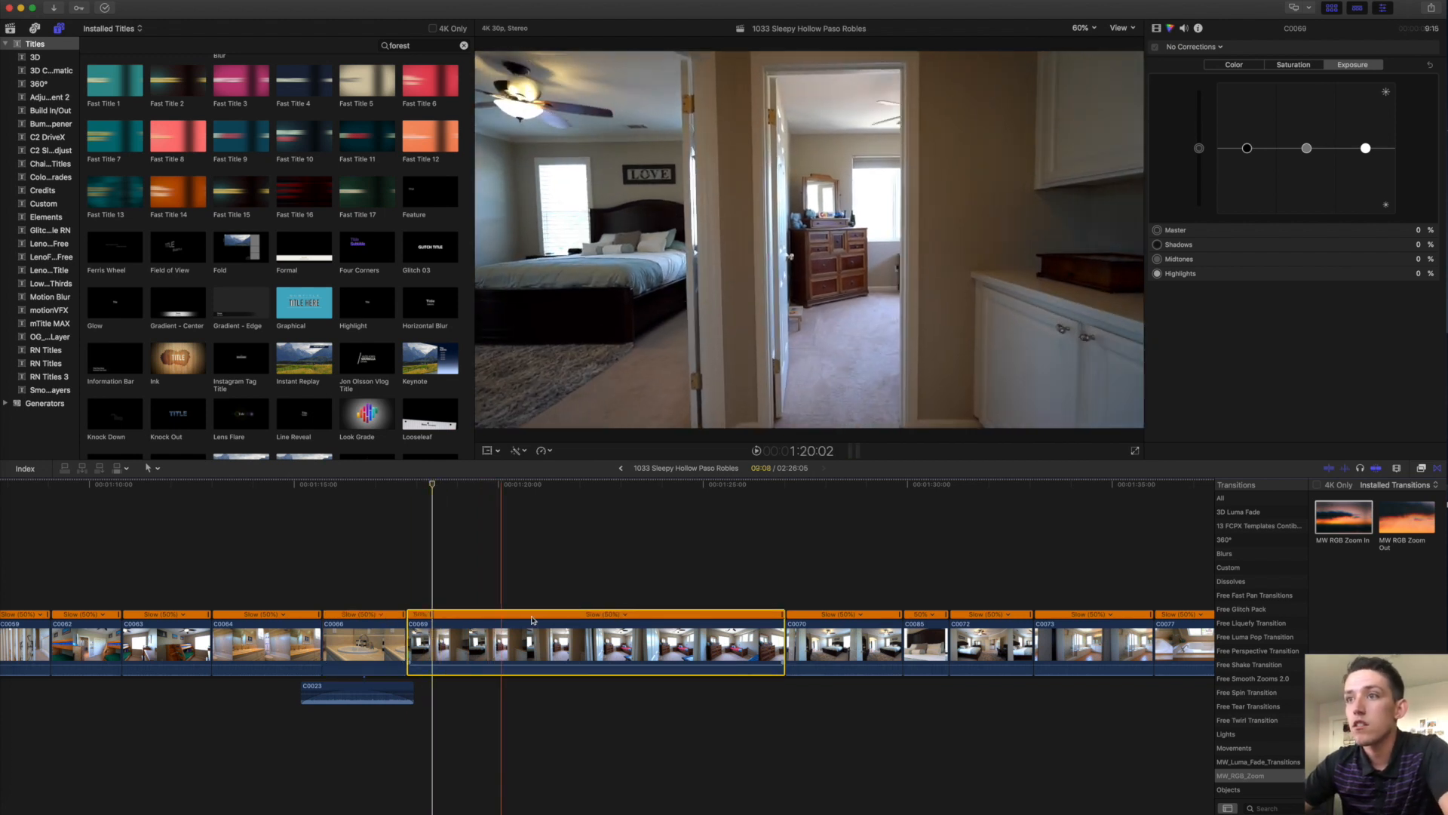
pyautogui.click(741, 628)
pyautogui.hotkey('shift', 'b')
pyautogui.click(714, 616)
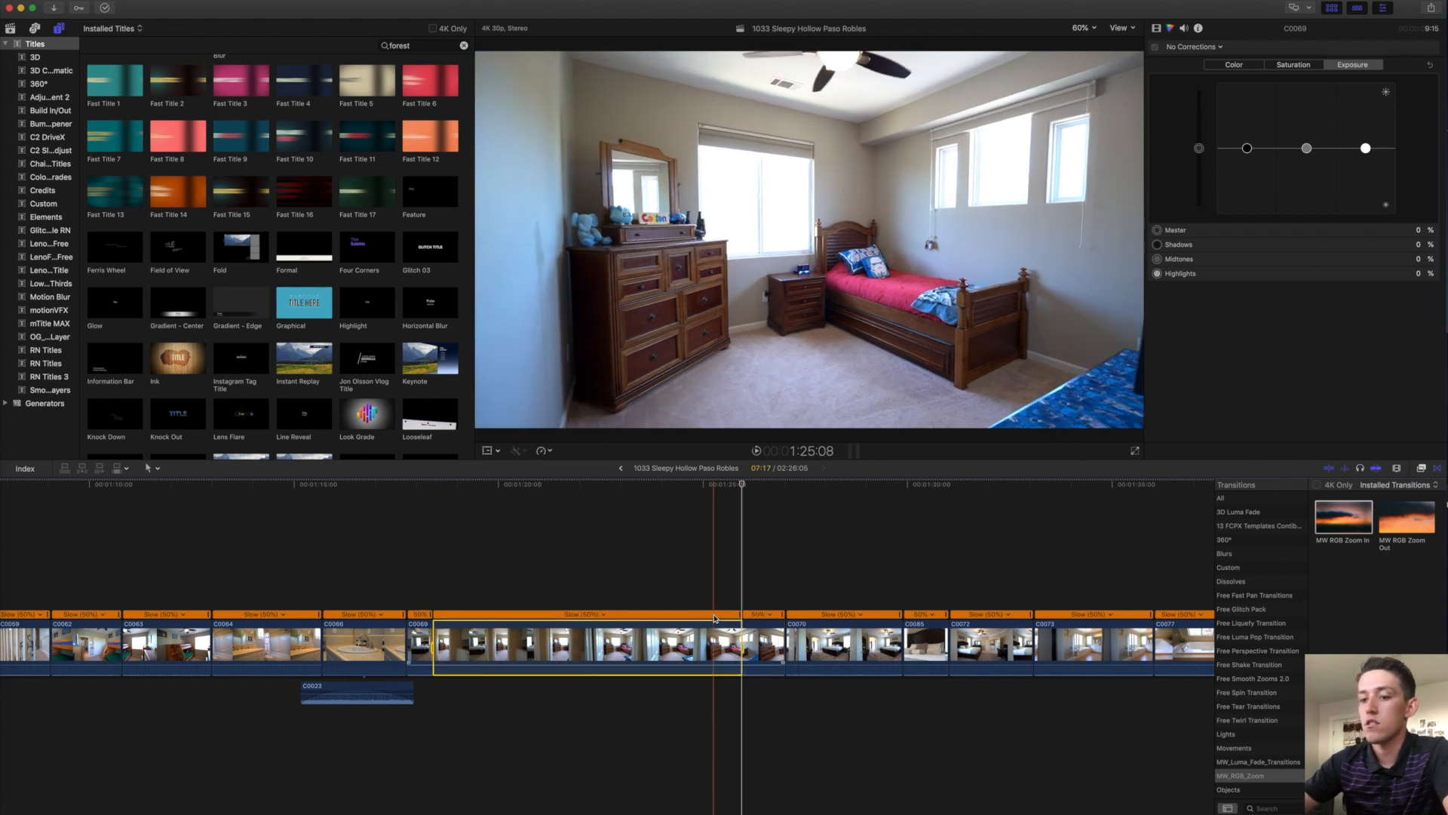
pyautogui.hotkey('shift', '8')
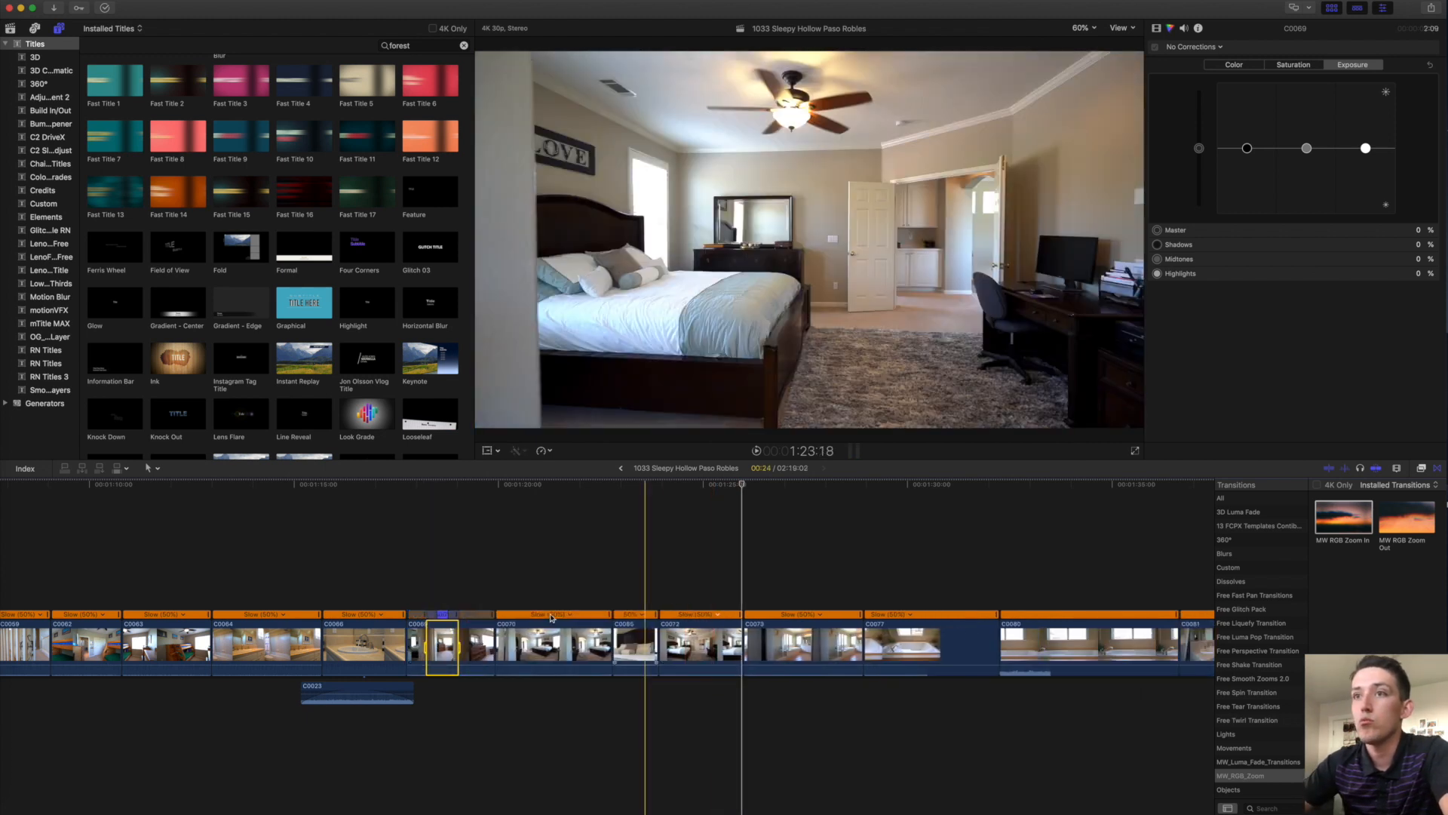
pyautogui.press('space')
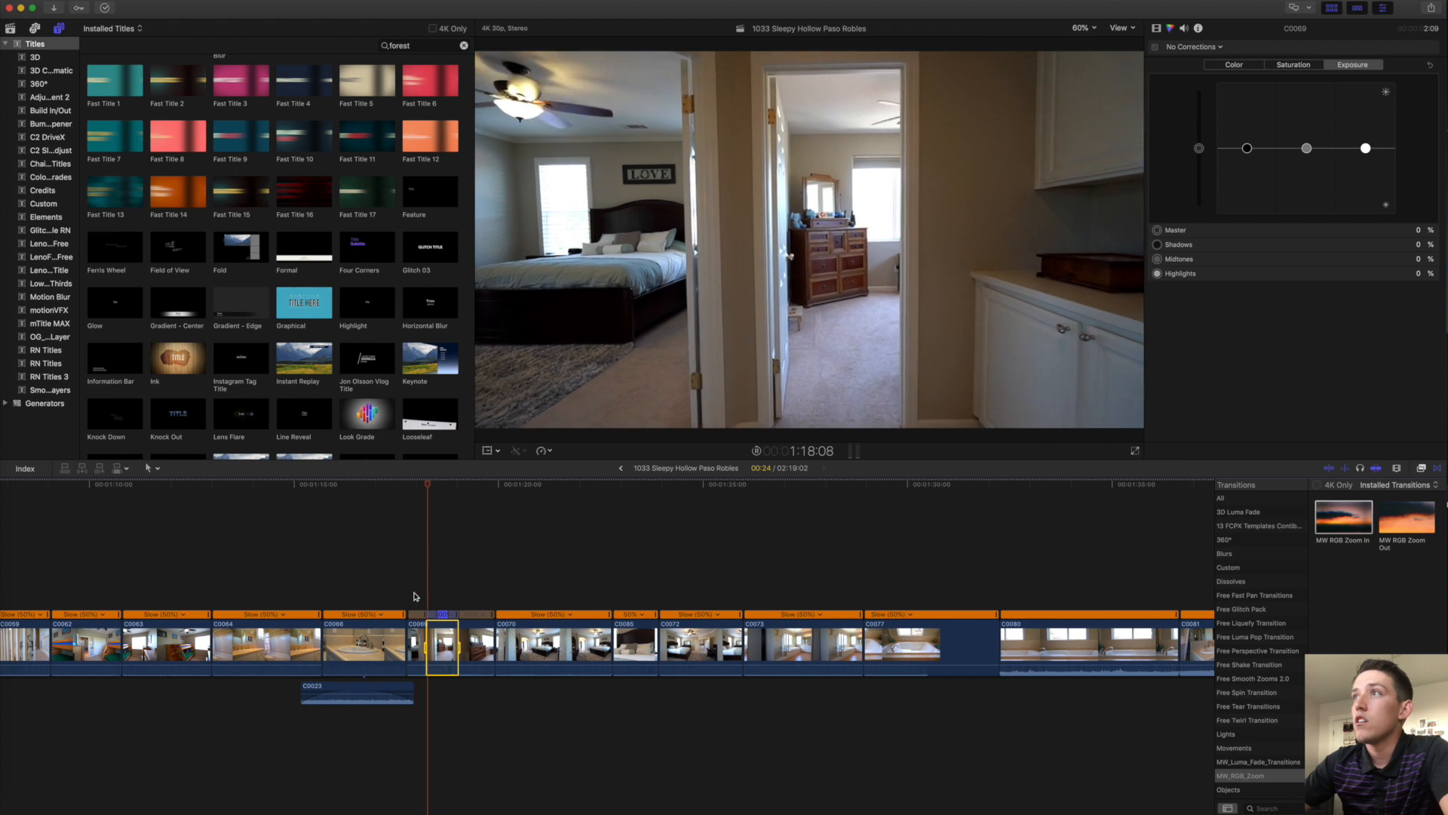
# Extend C0069's end, fine-tune the ramp's source frame, and trim C0070's end shorter.
pyautogui.hscroll(3, 414, 596)
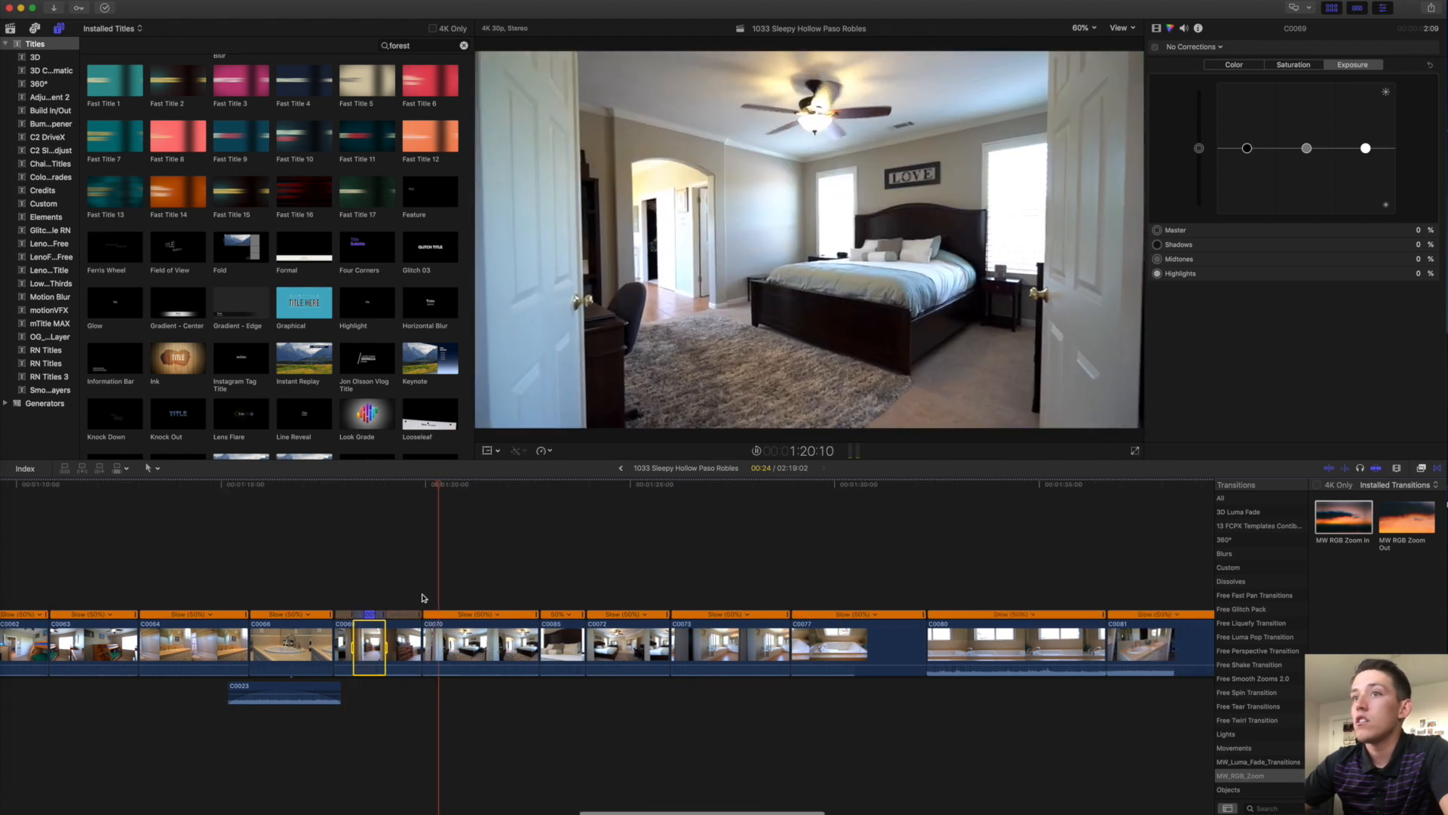
pyautogui.moveTo(420, 642); pyautogui.dragTo(431, 641)
pyautogui.doubleClick(384, 615)
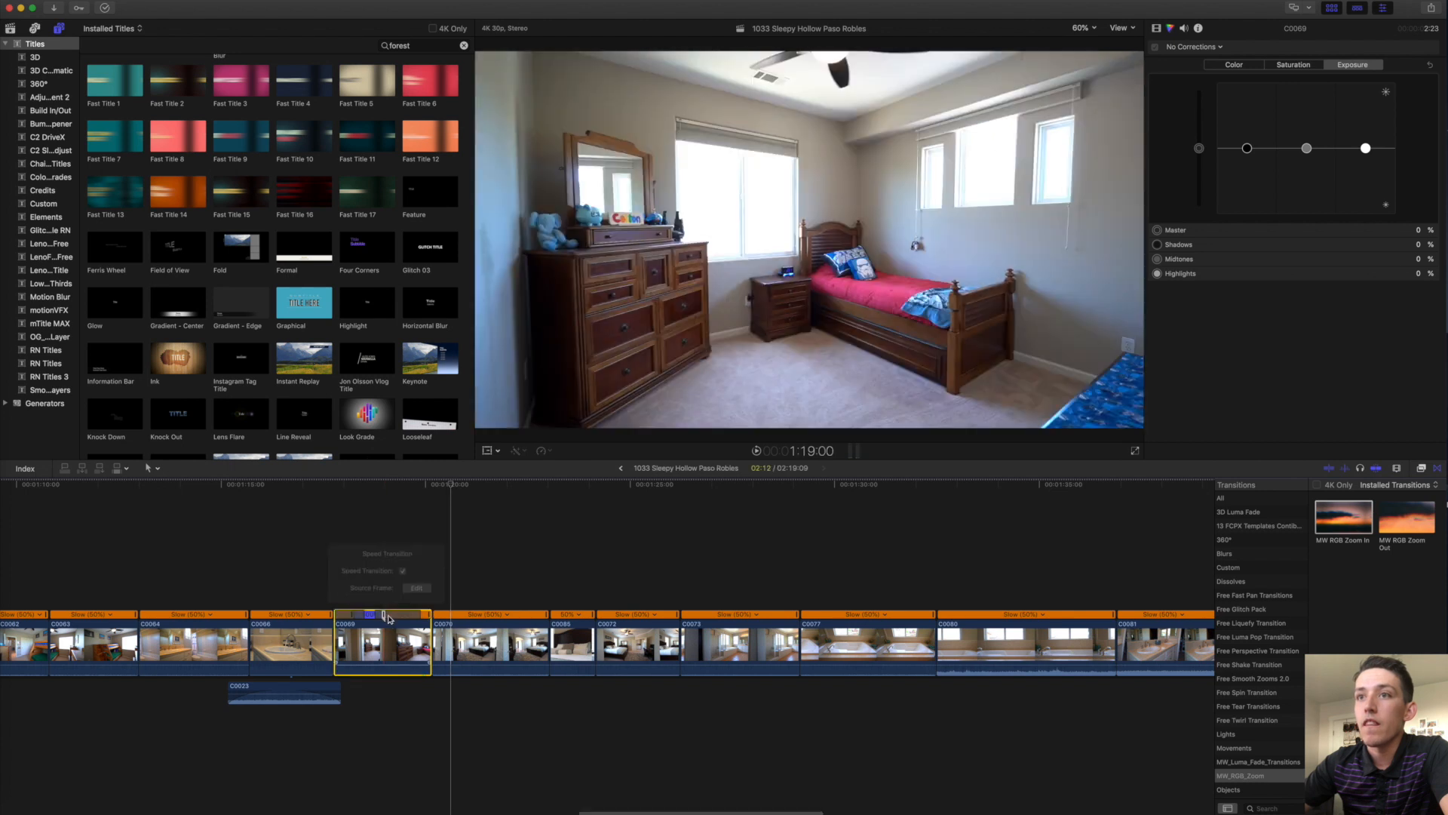
pyautogui.click(421, 585)
pyautogui.moveTo(389, 616); pyautogui.dragTo(386, 617)
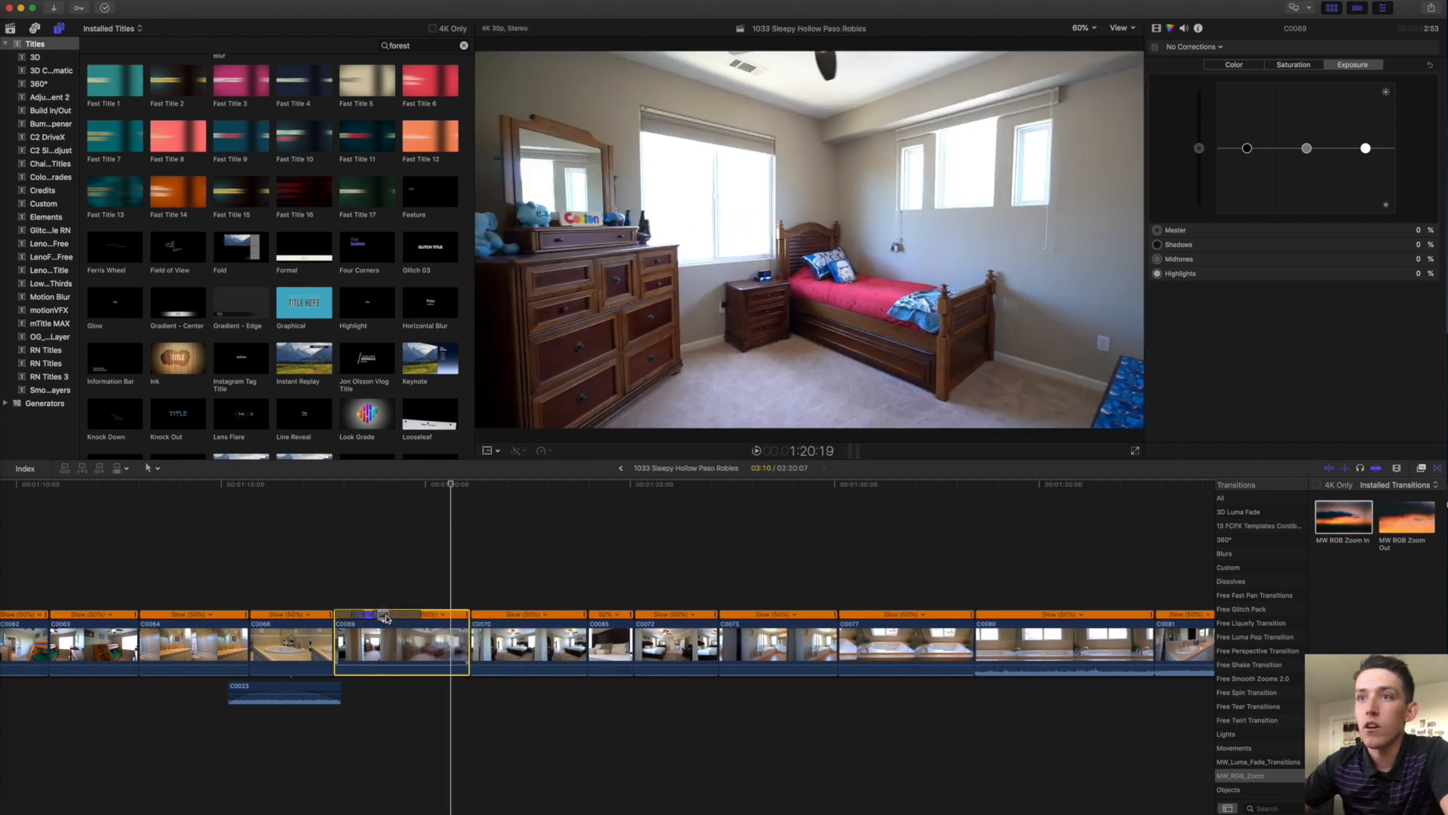
pyautogui.doubleClick(383, 617)
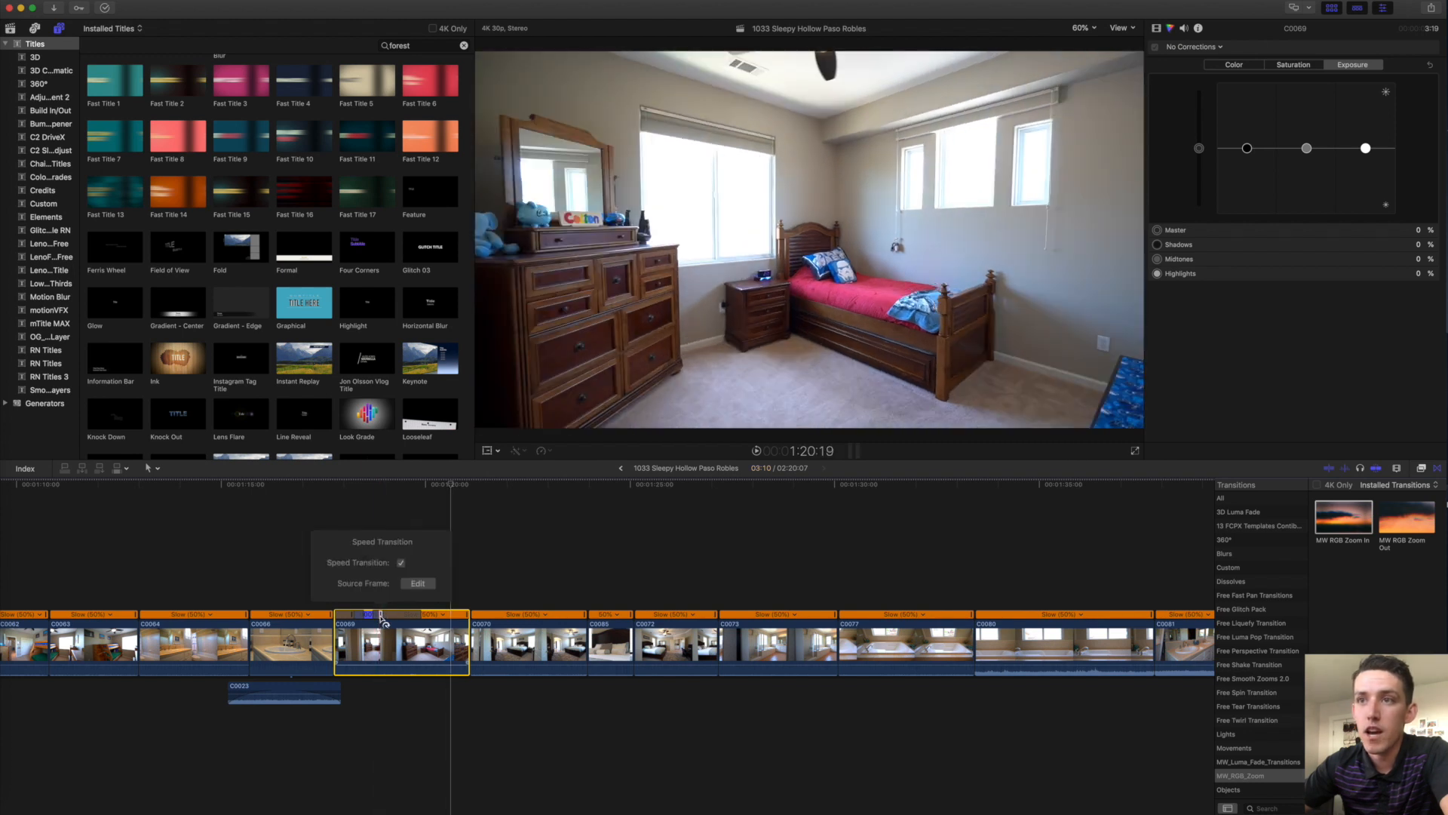
pyautogui.click(415, 585)
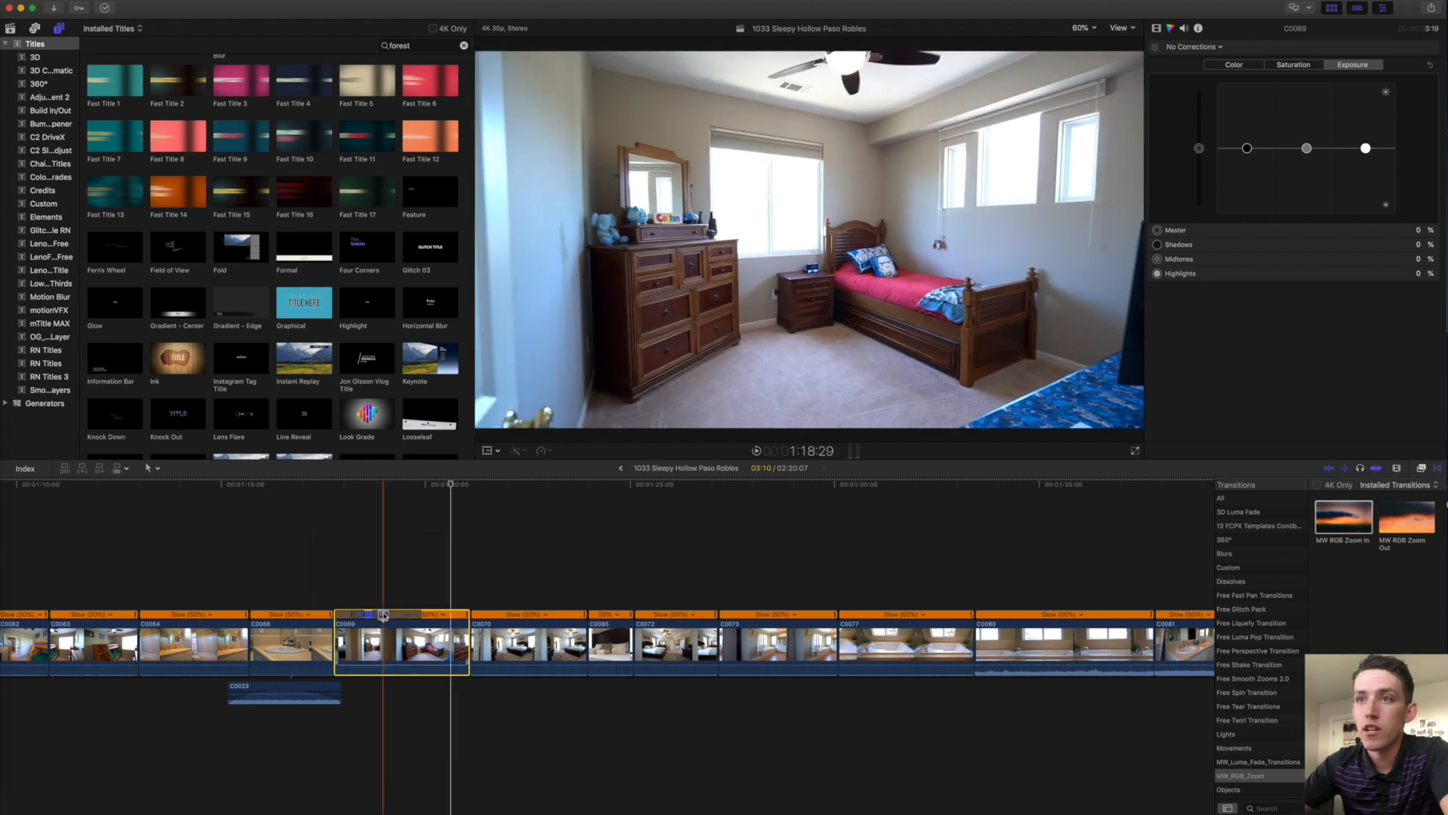
pyautogui.moveTo(384, 616); pyautogui.dragTo(384, 617)
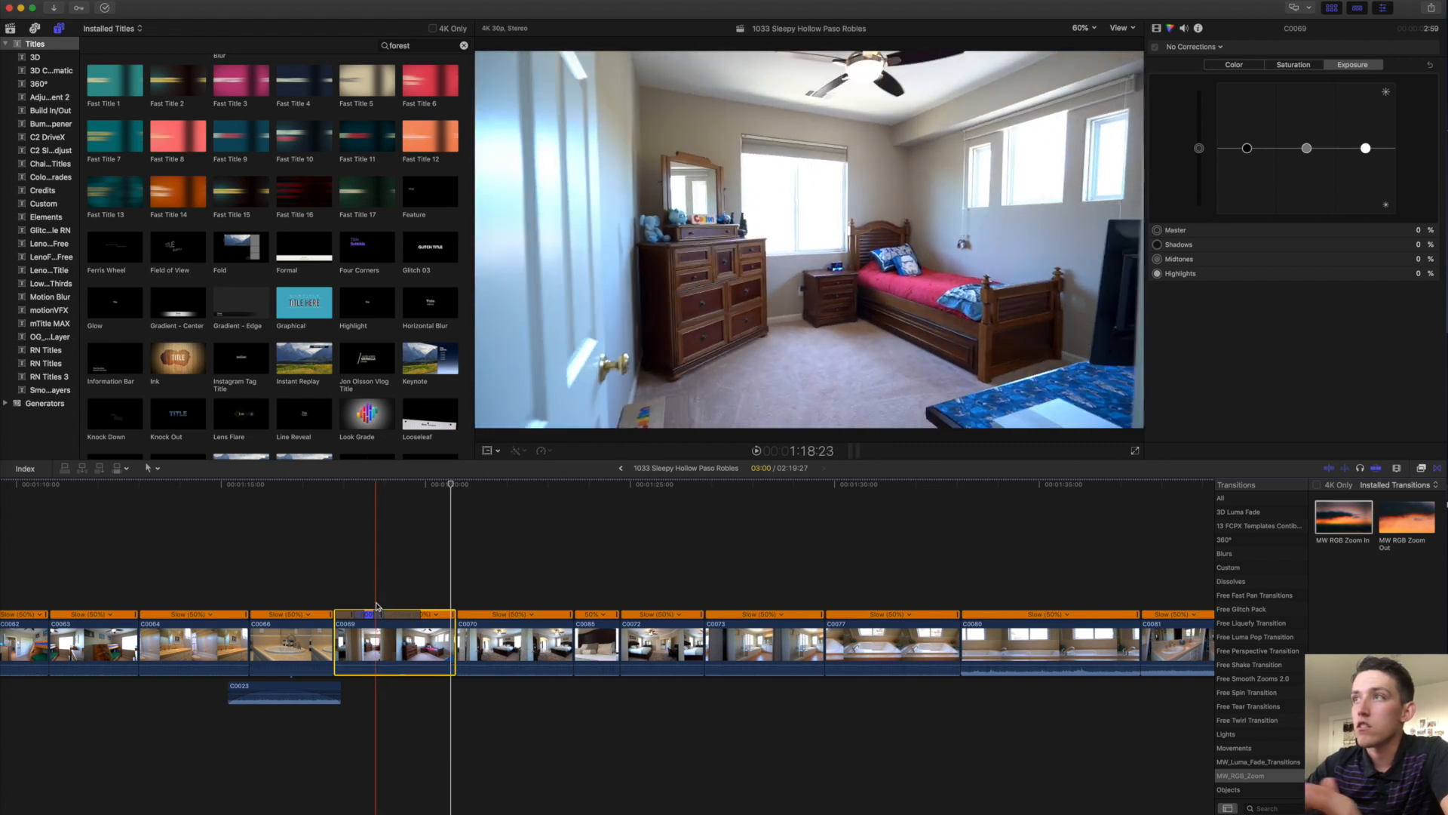
pyautogui.press('space')
pyautogui.hscroll(4, 355, 614)
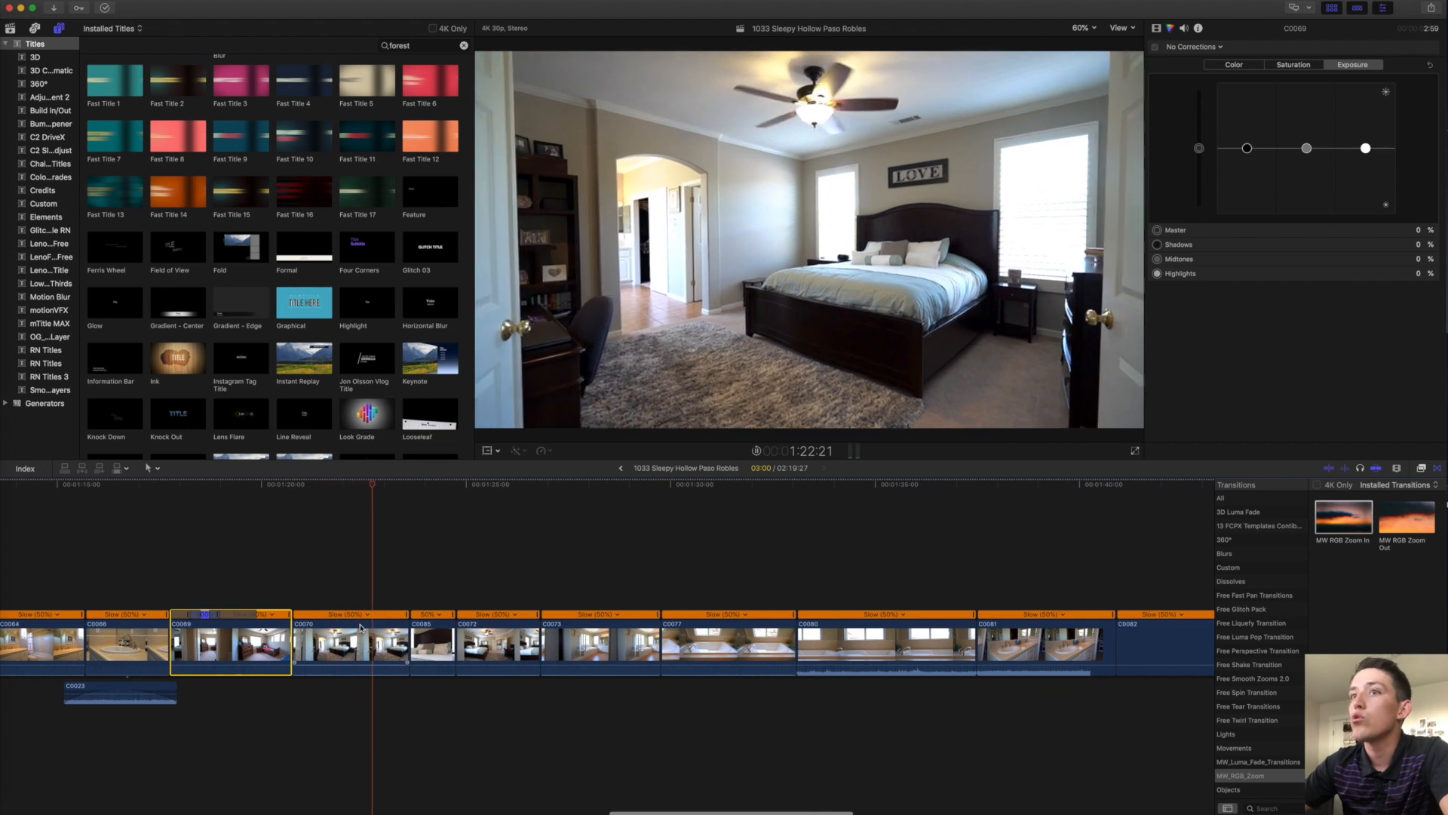
pyautogui.moveTo(407, 638); pyautogui.dragTo(393, 637)
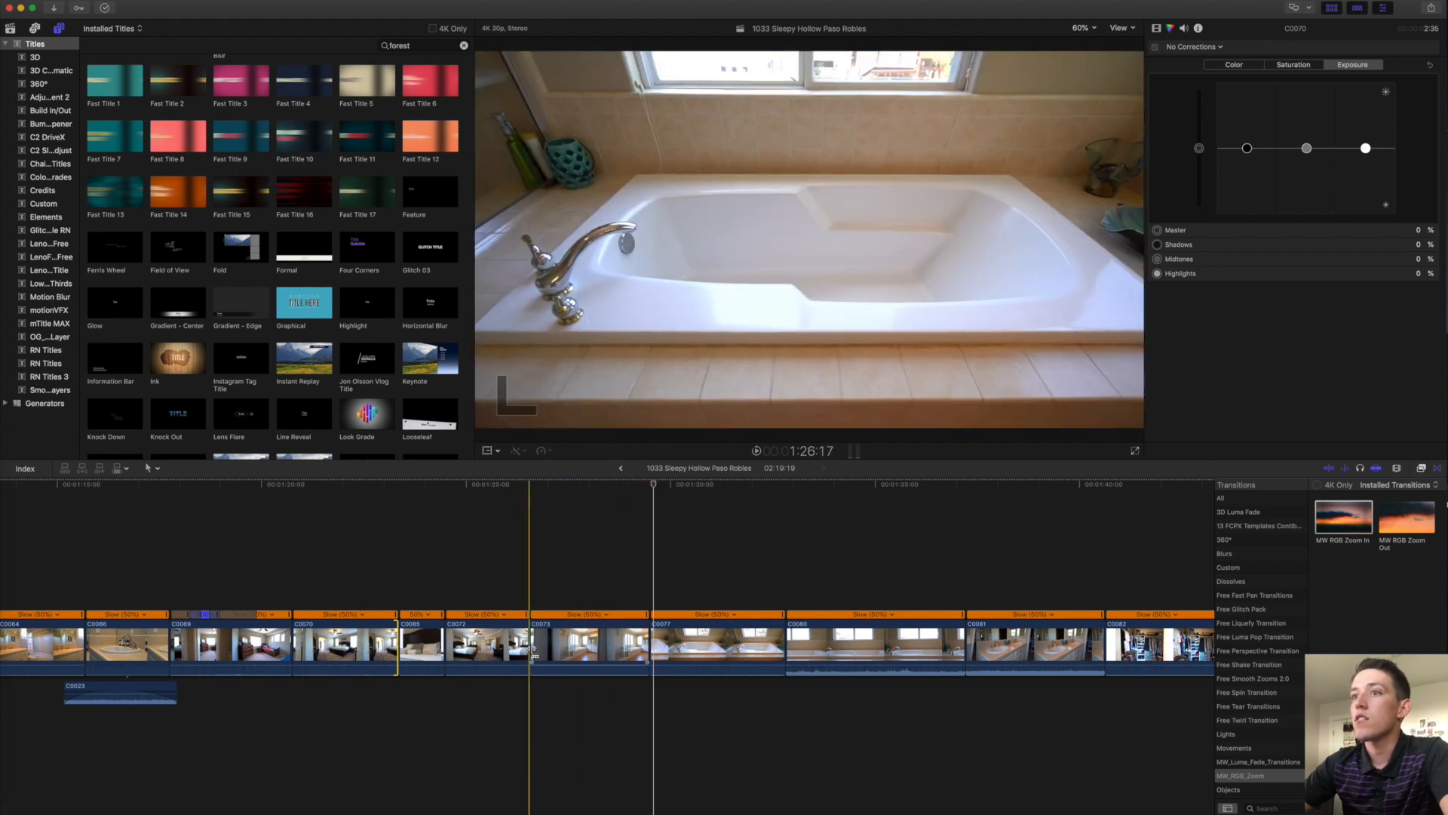
# Lengthen C0072 by 25 frames and C0073 by 8, shorten C0077, and trim both ends of C0080.
pyautogui.moveTo(535, 645); pyautogui.dragTo(579, 645)
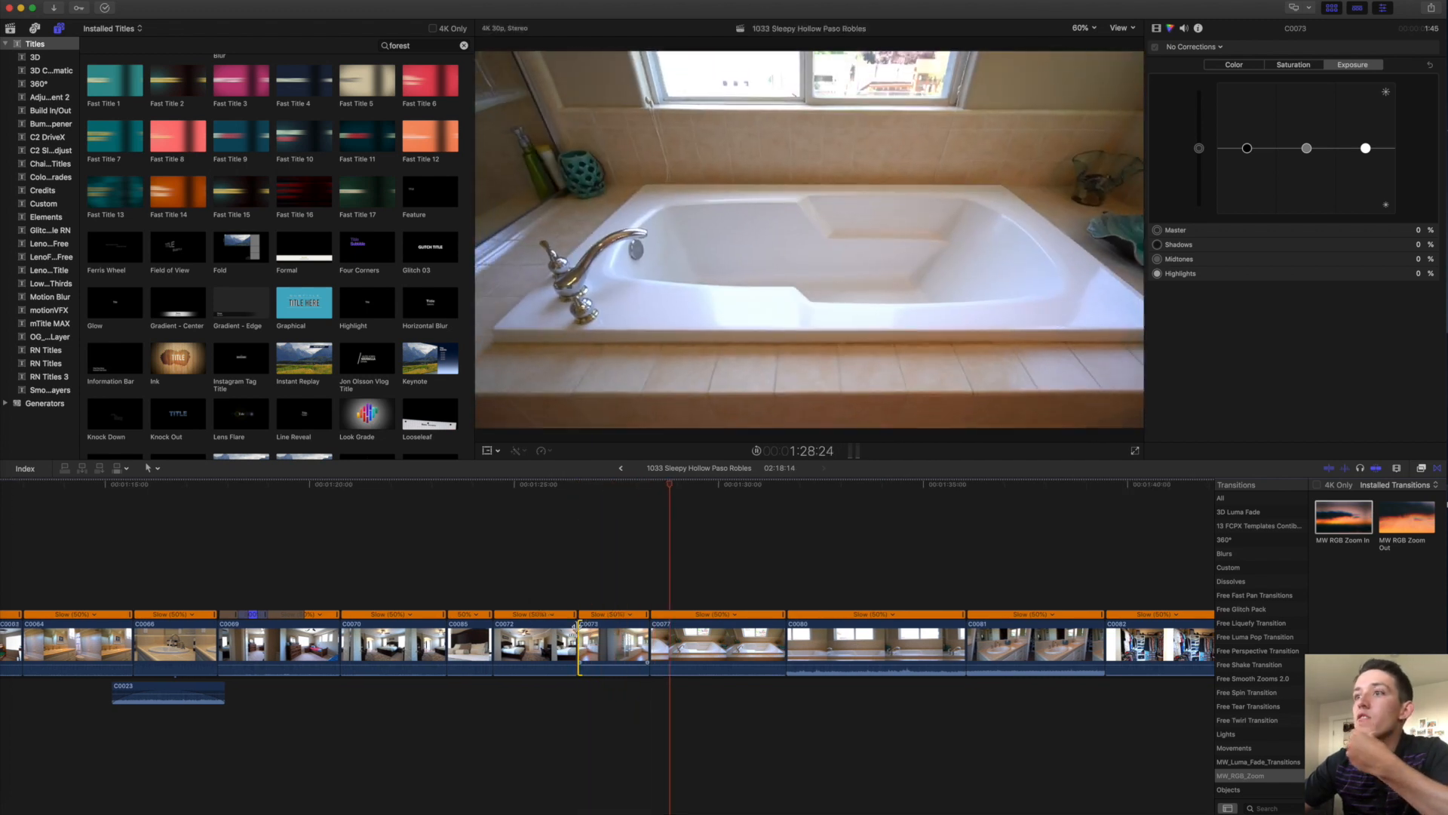
pyautogui.moveTo(649, 637); pyautogui.dragTo(590, 640)
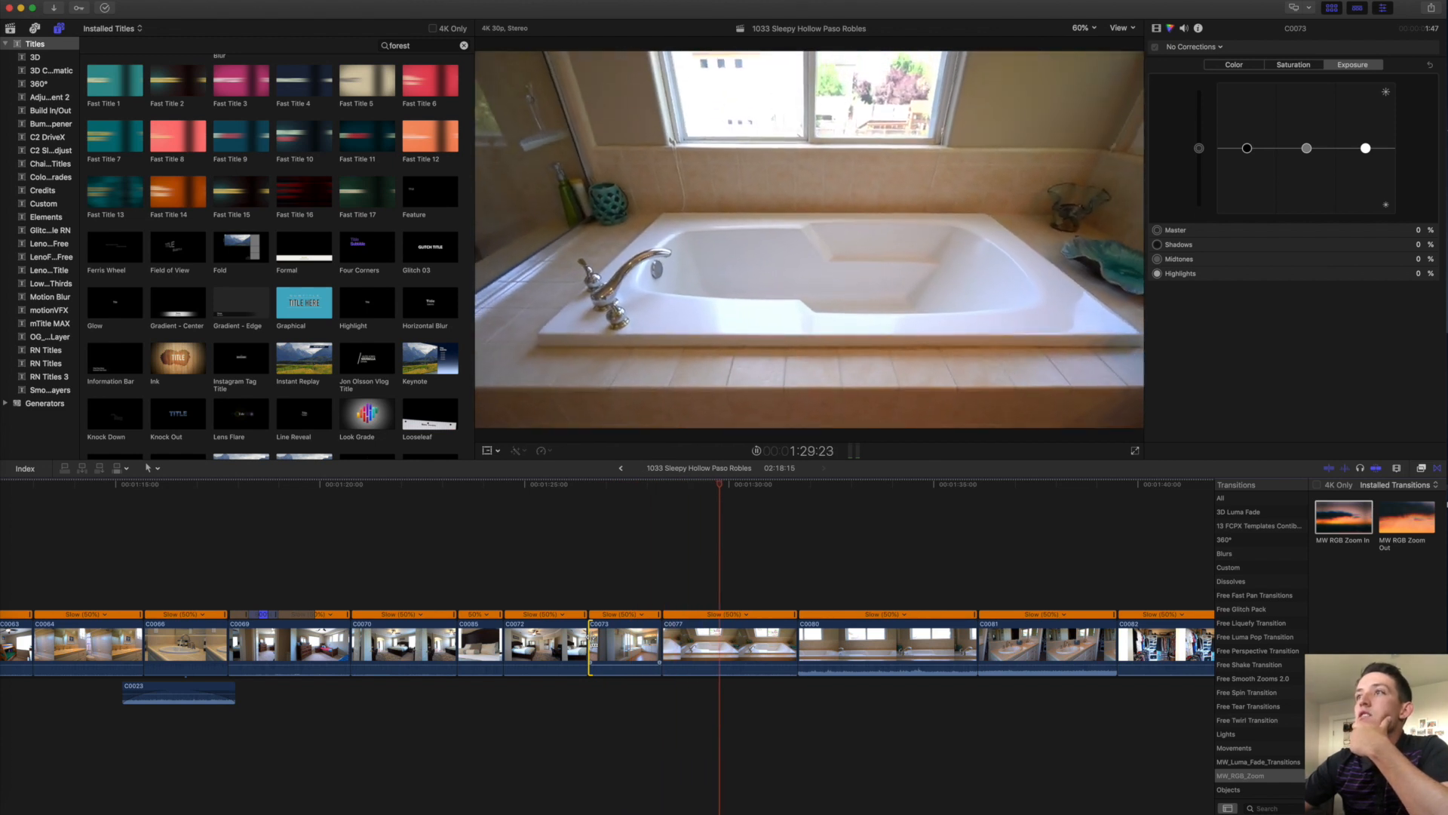
pyautogui.moveTo(795, 631); pyautogui.dragTo(746, 628)
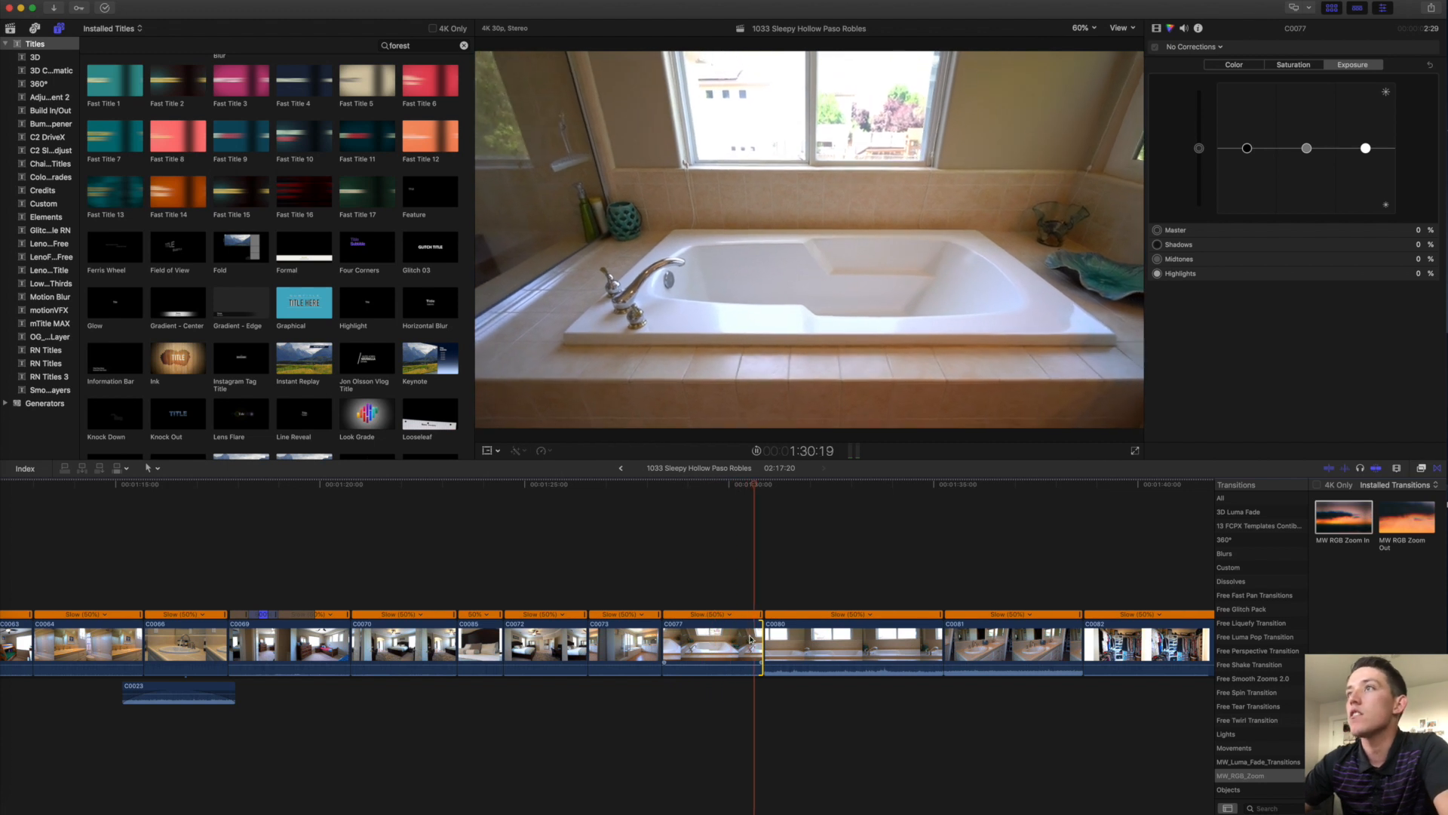
pyautogui.press('space')
pyautogui.press('space')
pyautogui.moveTo(764, 643); pyautogui.dragTo(700, 635)
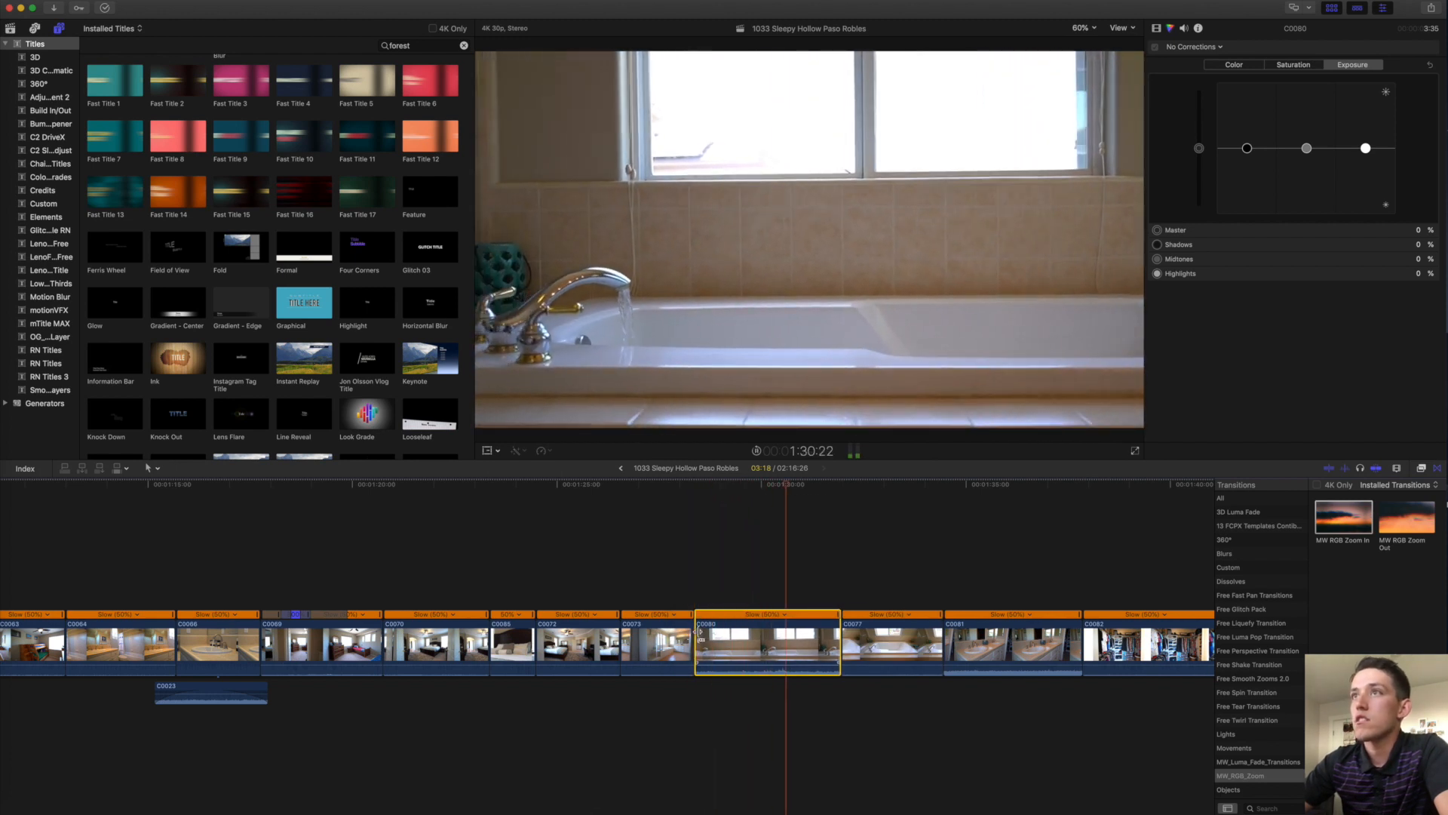
pyautogui.moveTo(839, 642); pyautogui.dragTo(822, 642)
pyautogui.hscroll(5, 824, 642)
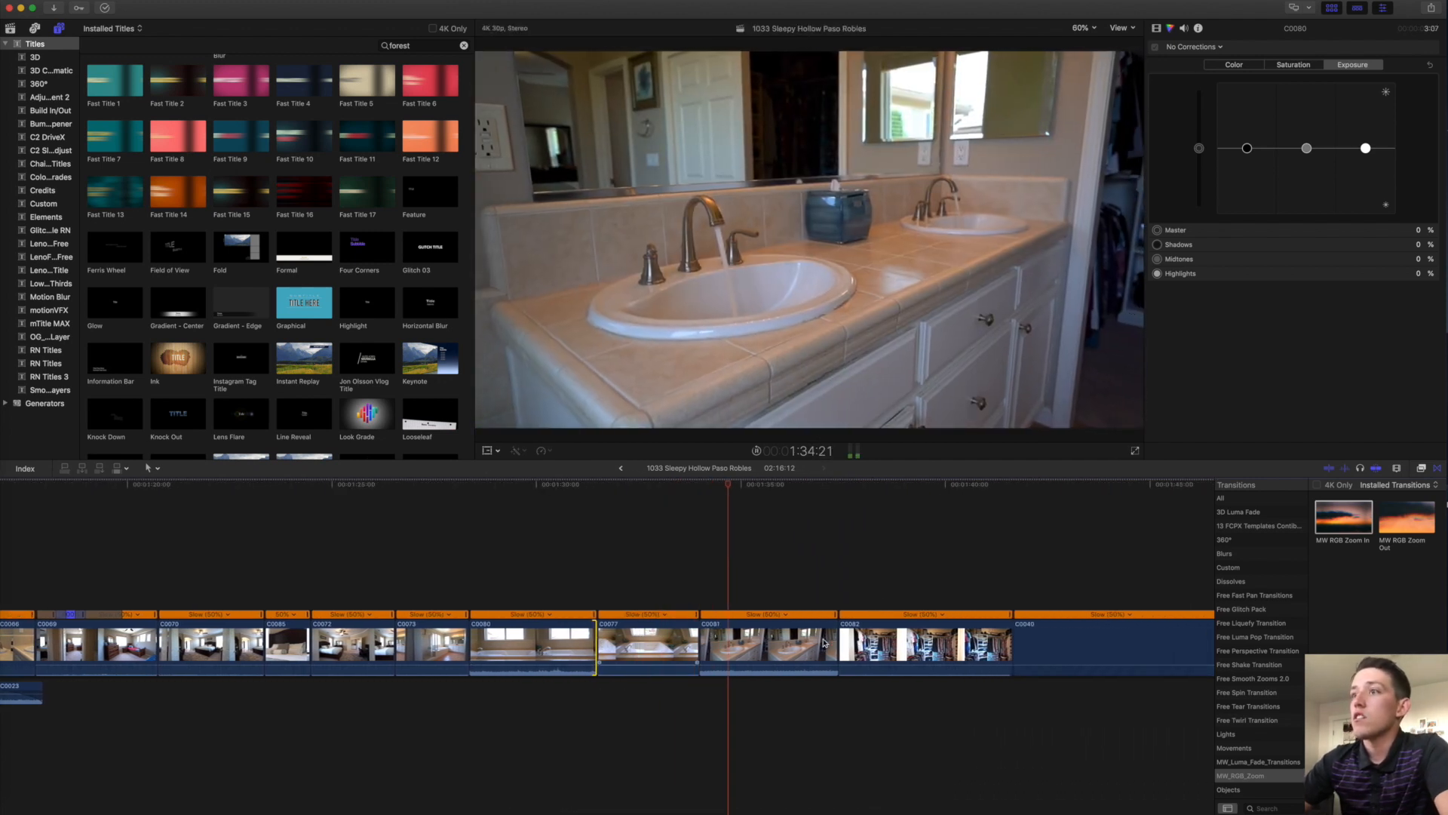
# Return clip C0081 to normal speed.
pyautogui.click(760, 647)
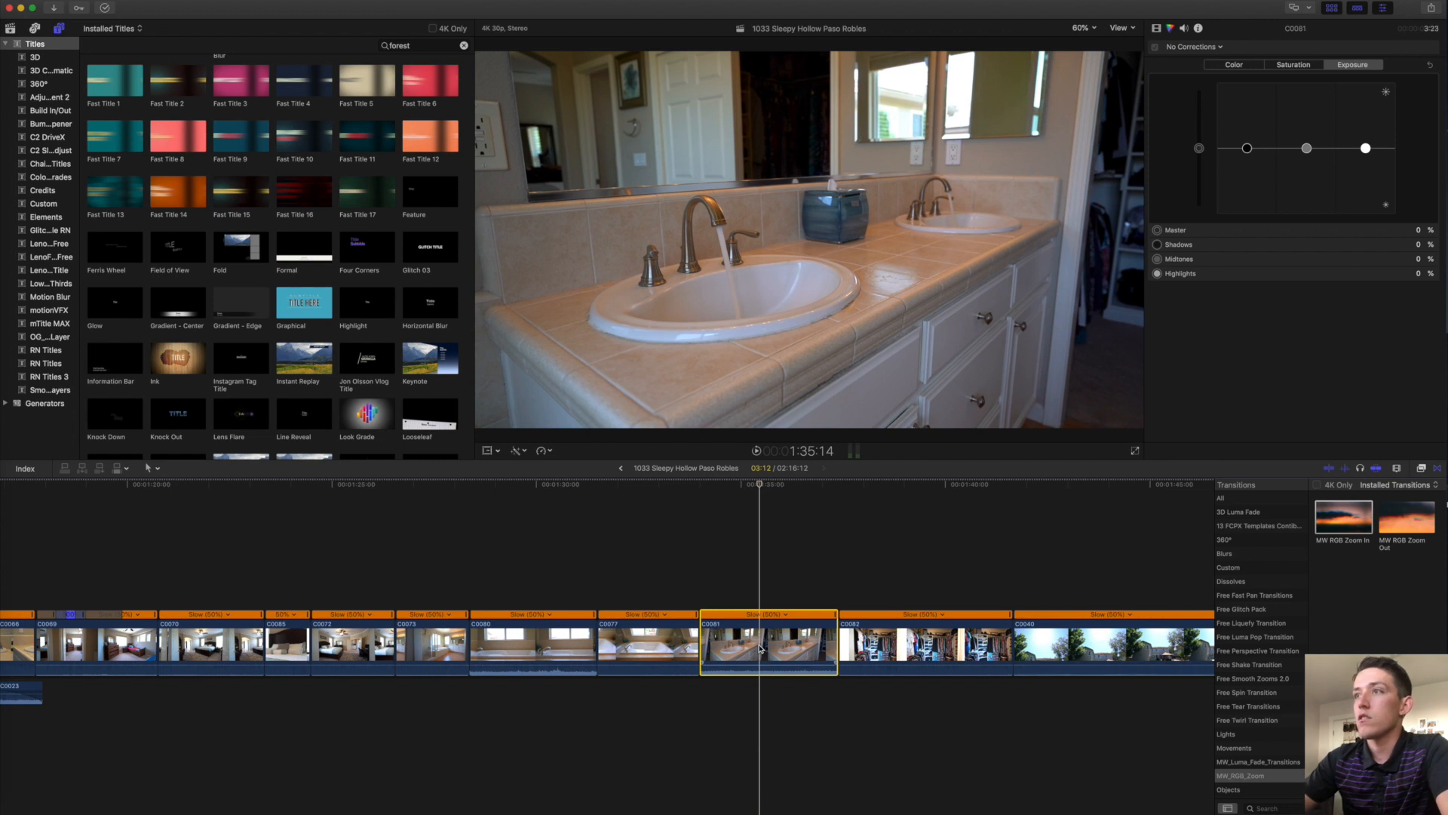
pyautogui.press('super+r')
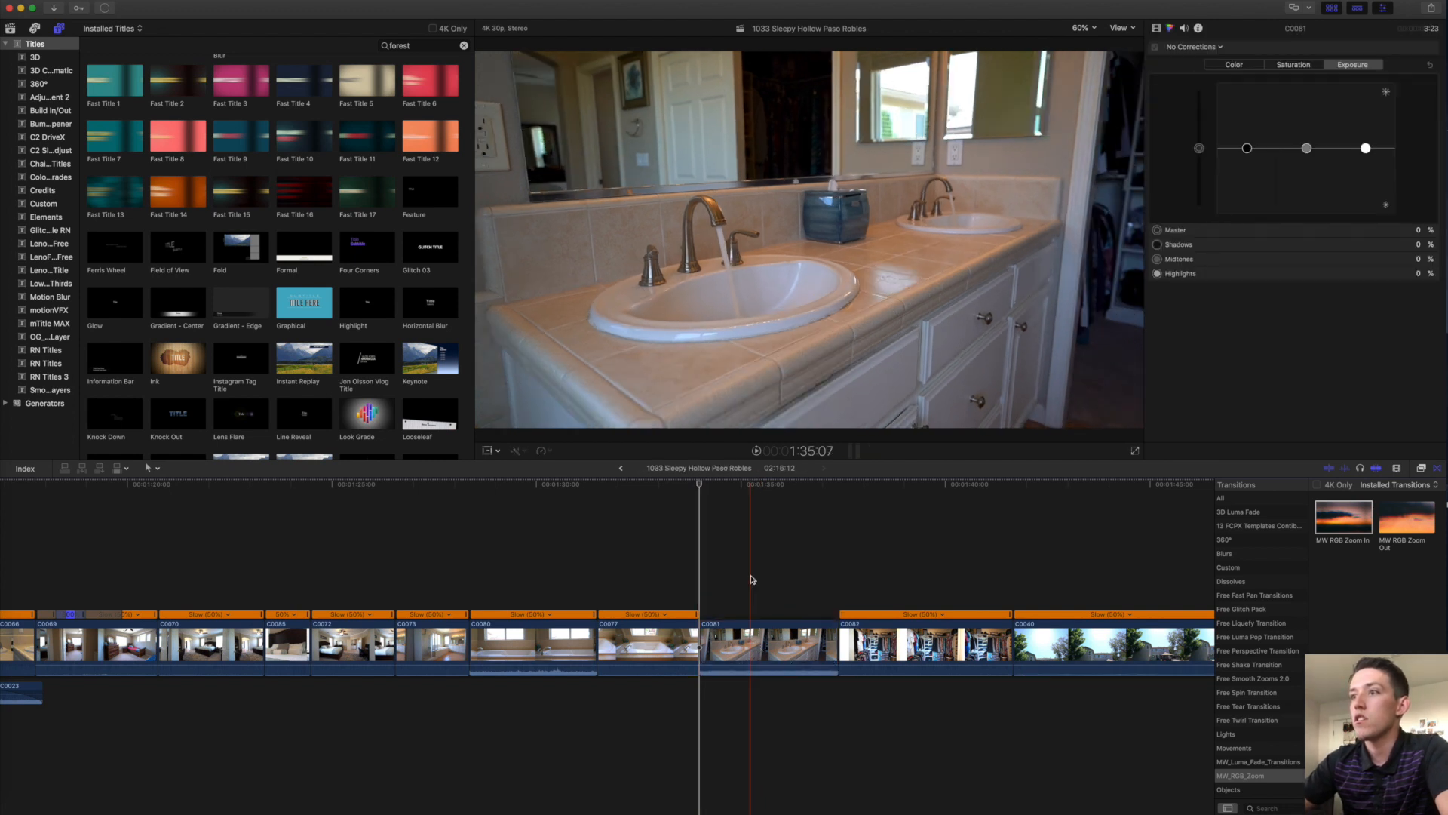
pyautogui.click(749, 641)
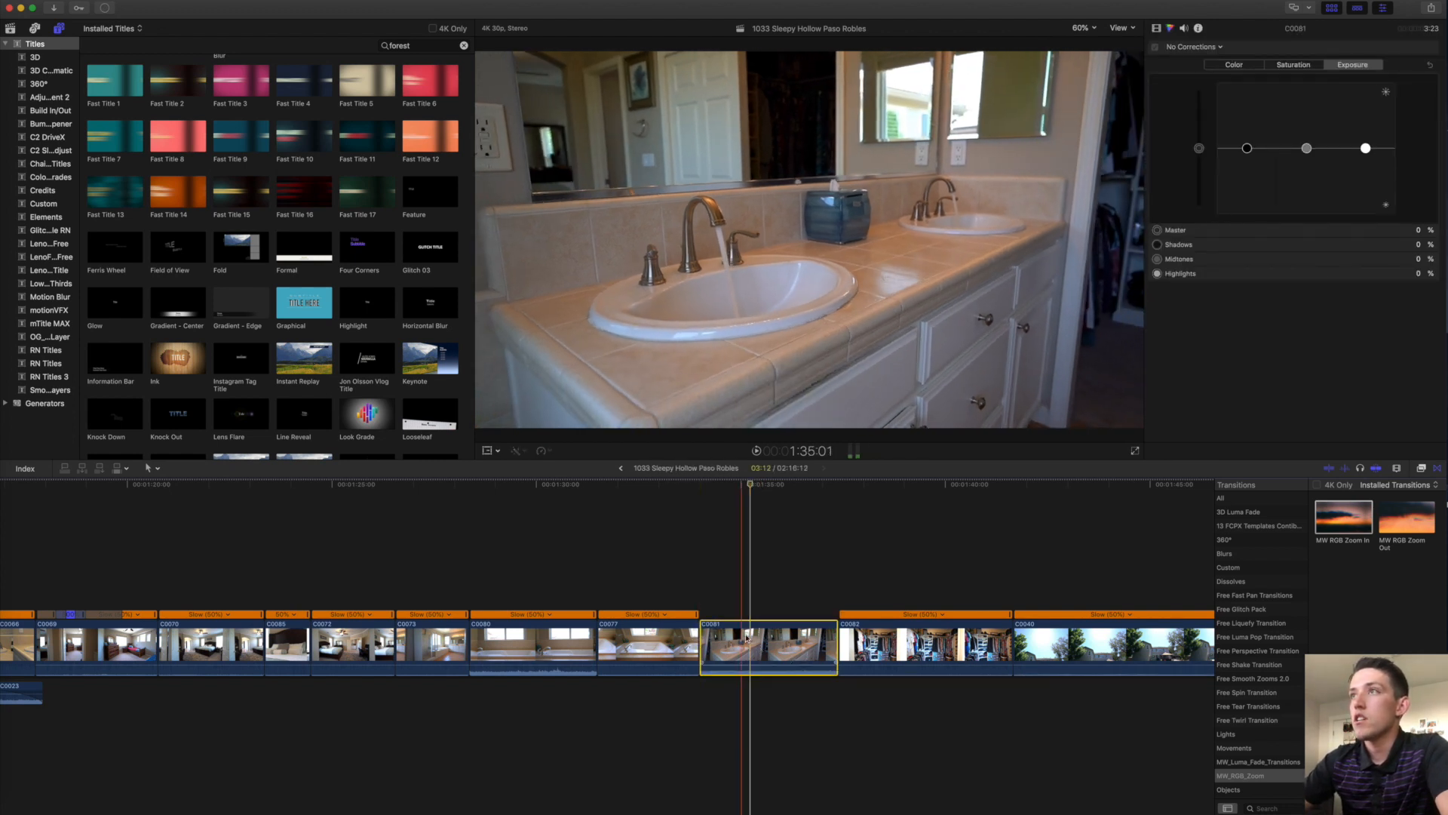
pyautogui.click(766, 605)
pyautogui.click(768, 646)
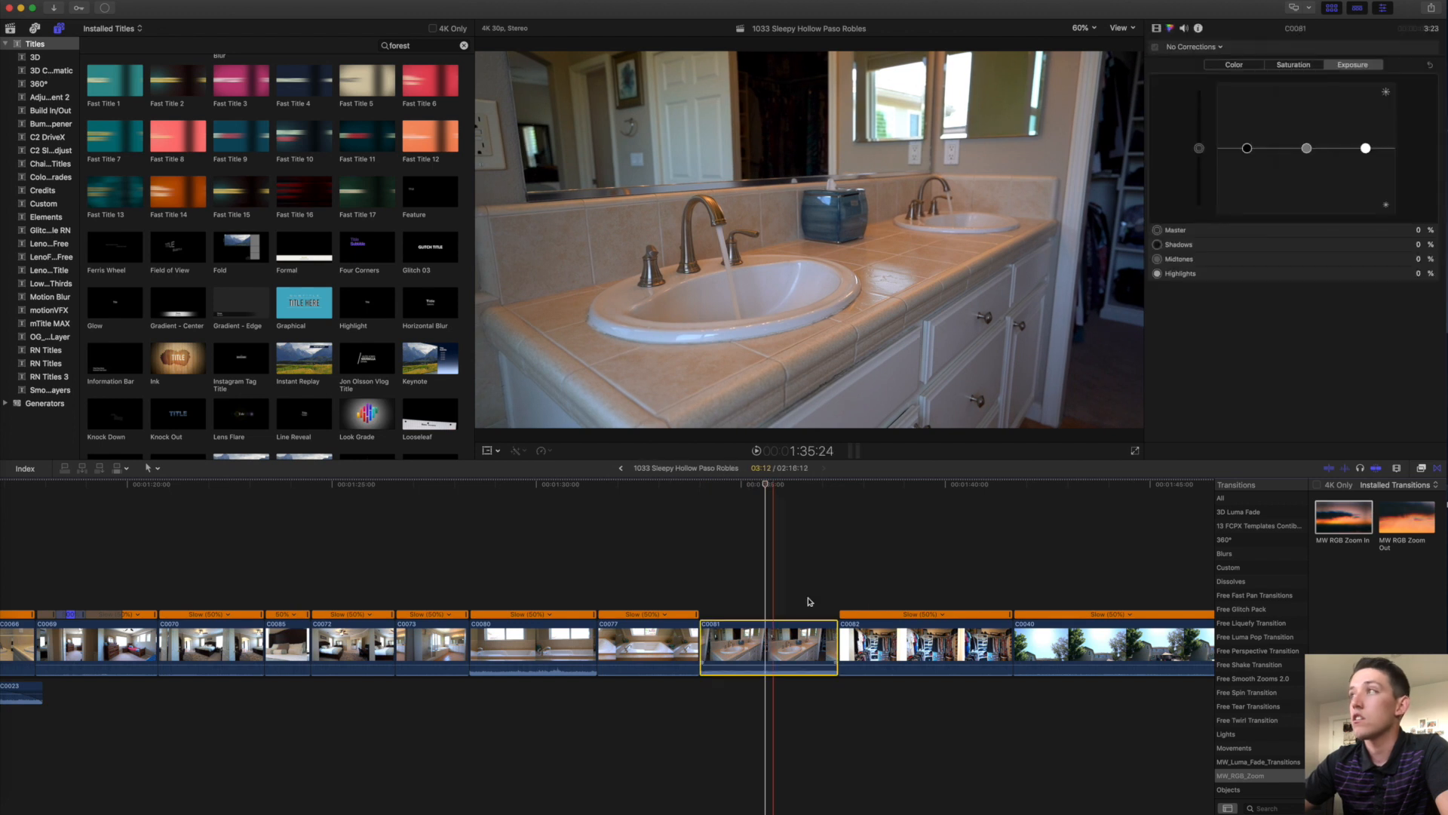
# Raise C0081's midtones to 21% and pull its shadows slightly down.
pyautogui.moveTo(1307, 147); pyautogui.dragTo(1367, 135)
pyautogui.moveTo(1252, 150); pyautogui.dragTo(1251, 153)
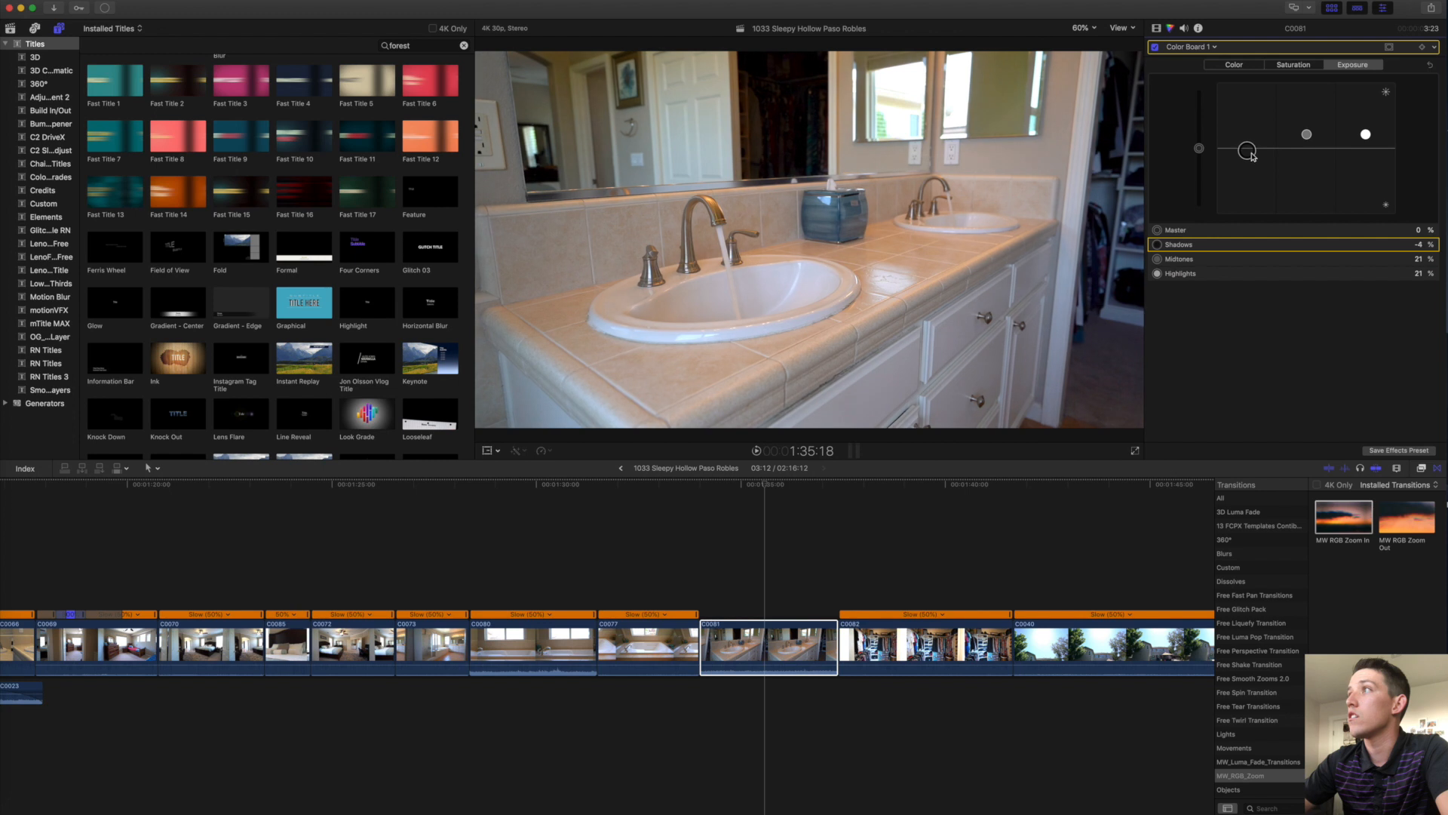
pyautogui.press('Delete')
pyautogui.click(1308, 136)
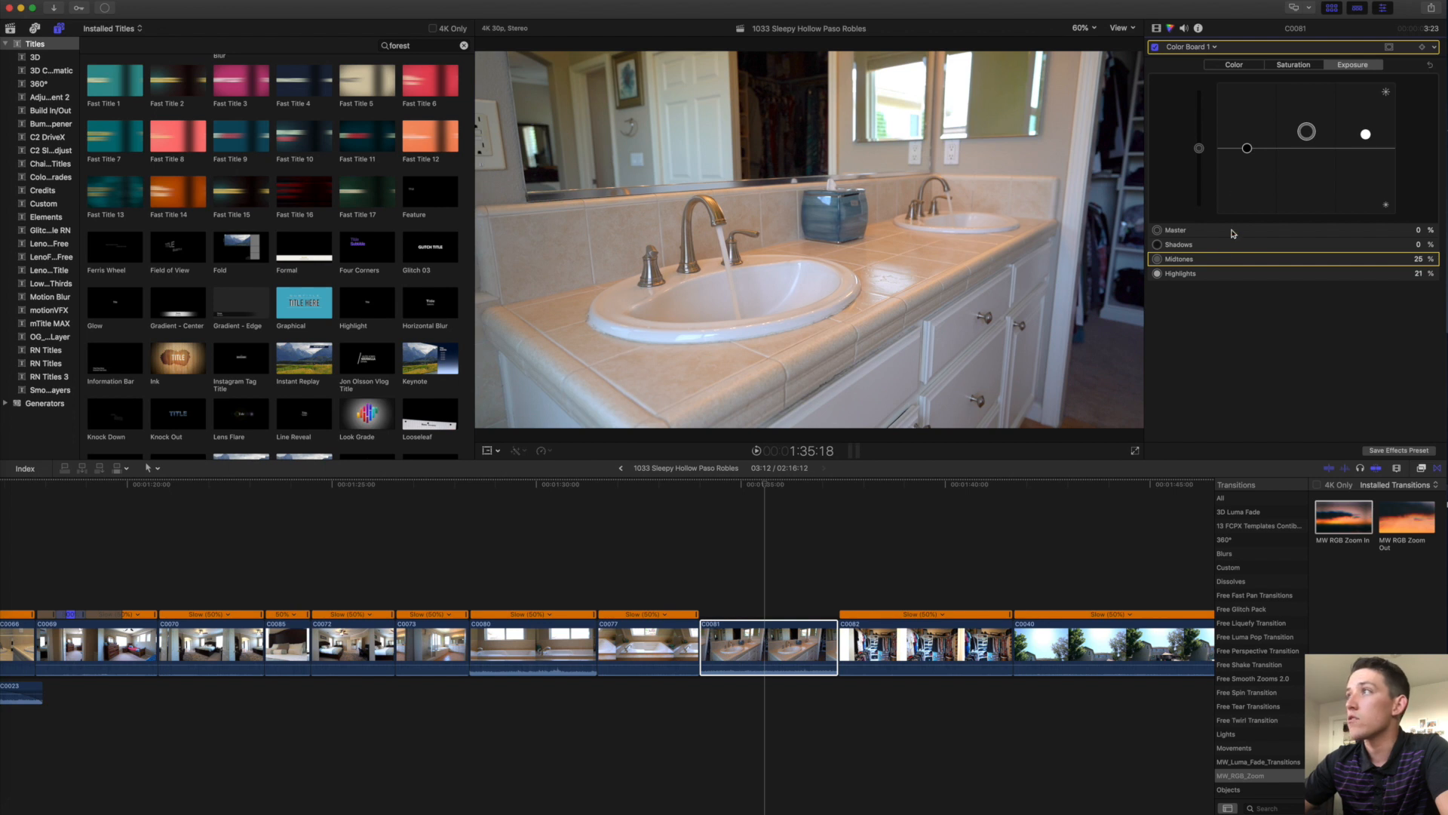
pyautogui.moveTo(1249, 149); pyautogui.dragTo(1250, 153)
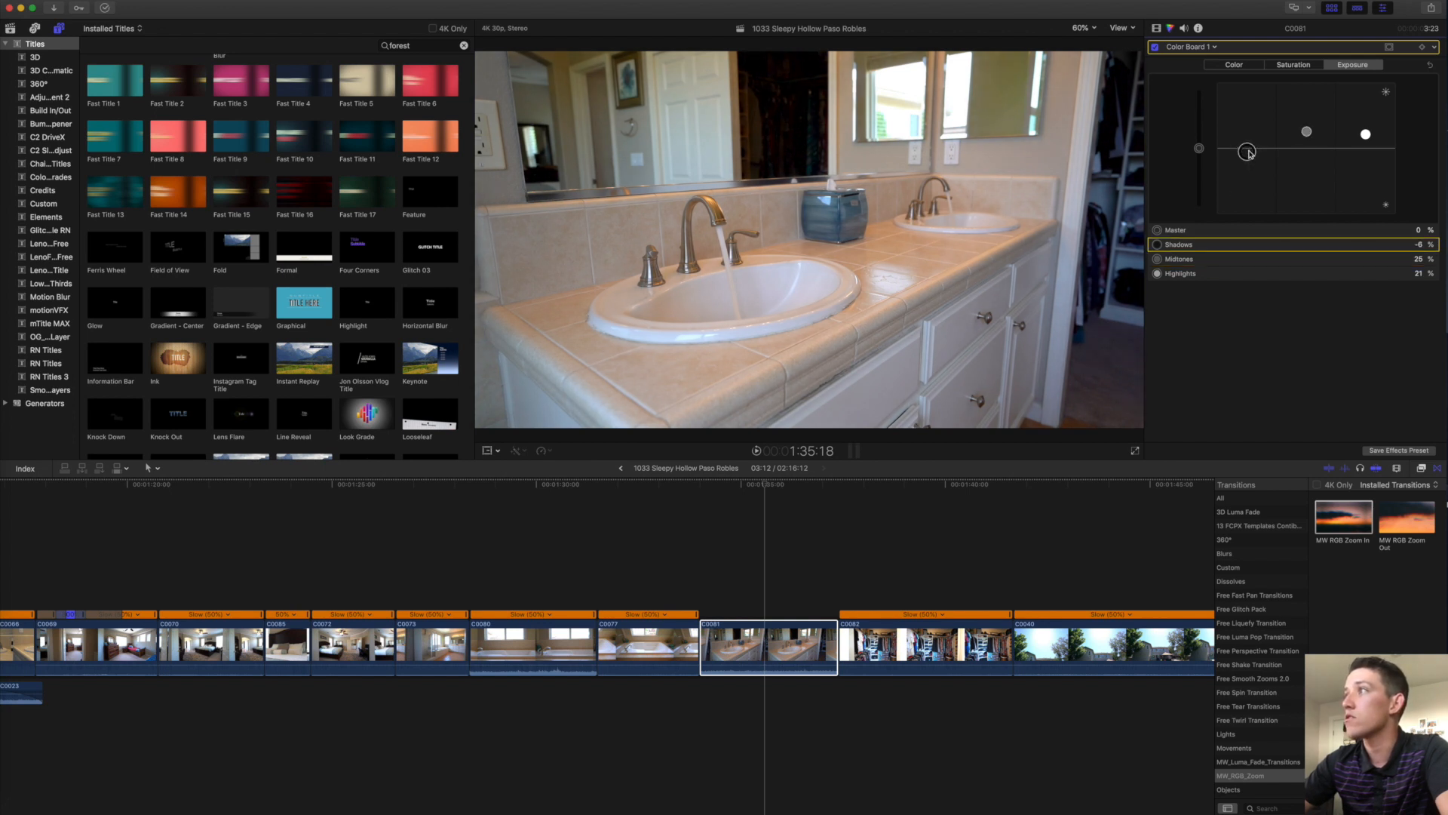
# Add Hue/Saturation Curves to C0081, pull down a sampled hue's saturation, and preview.
pyautogui.click(763, 637)
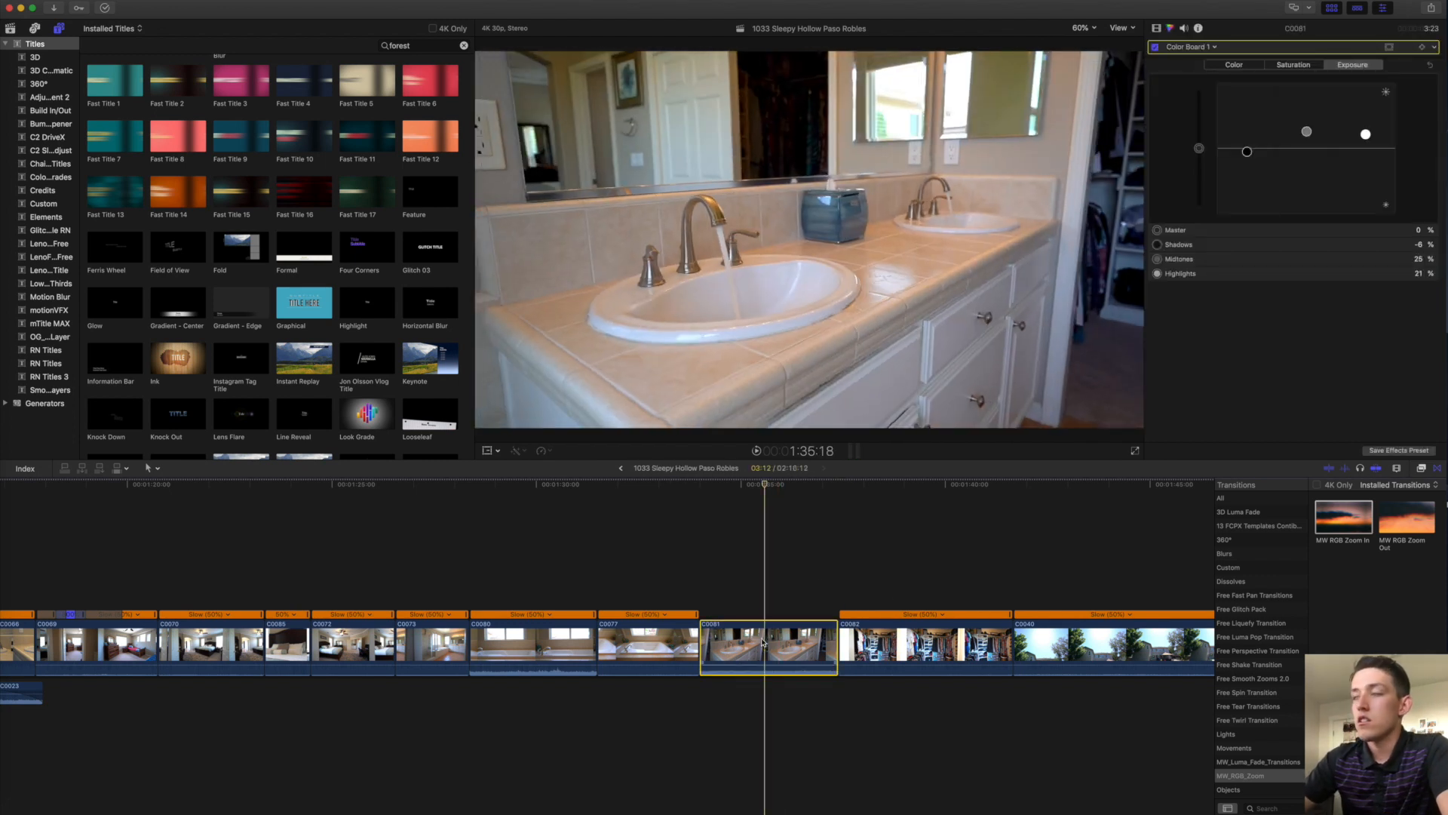
pyautogui.hotkey('alt', 'e')
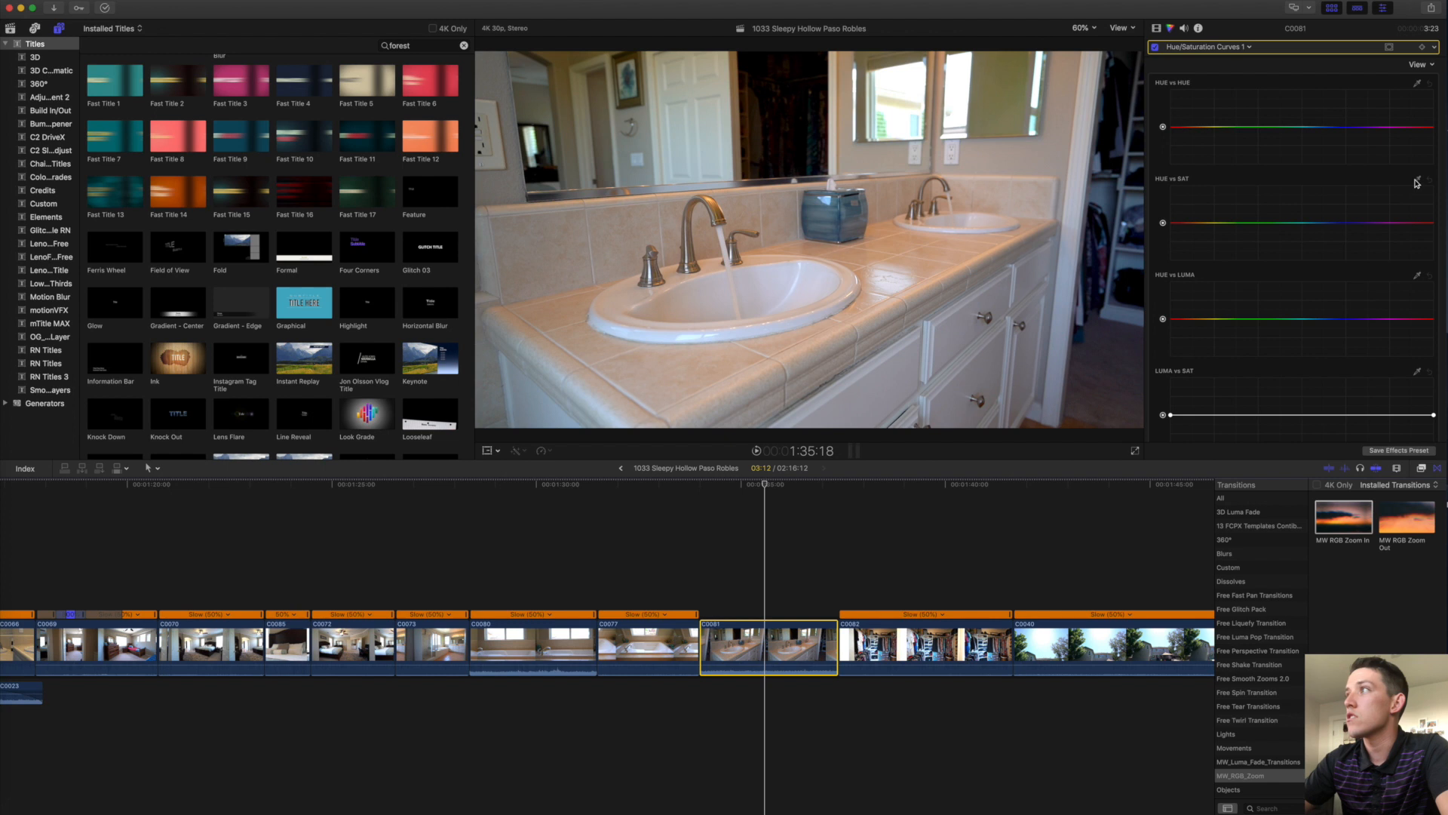
pyautogui.click(863, 245)
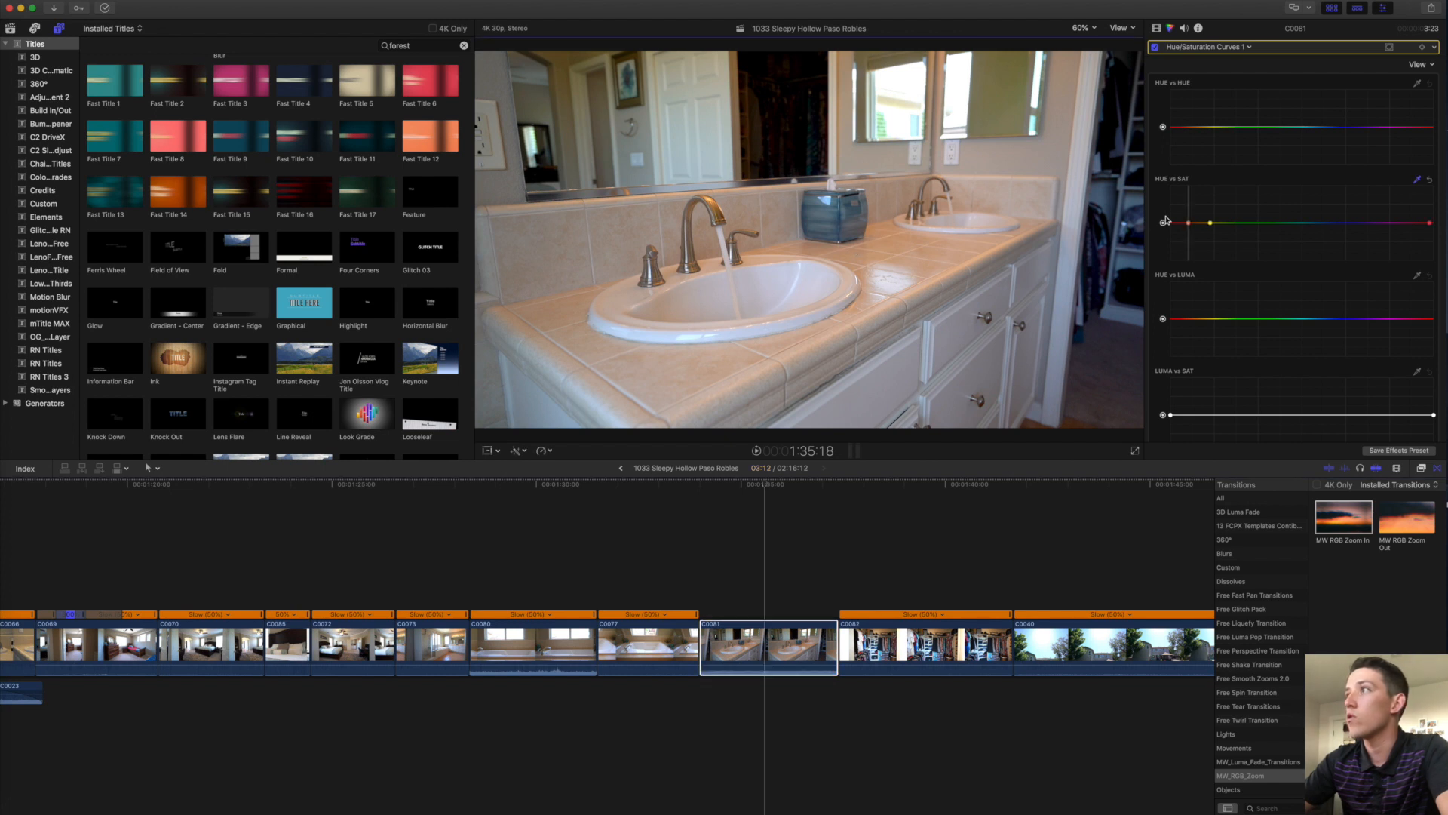
pyautogui.click(1190, 223)
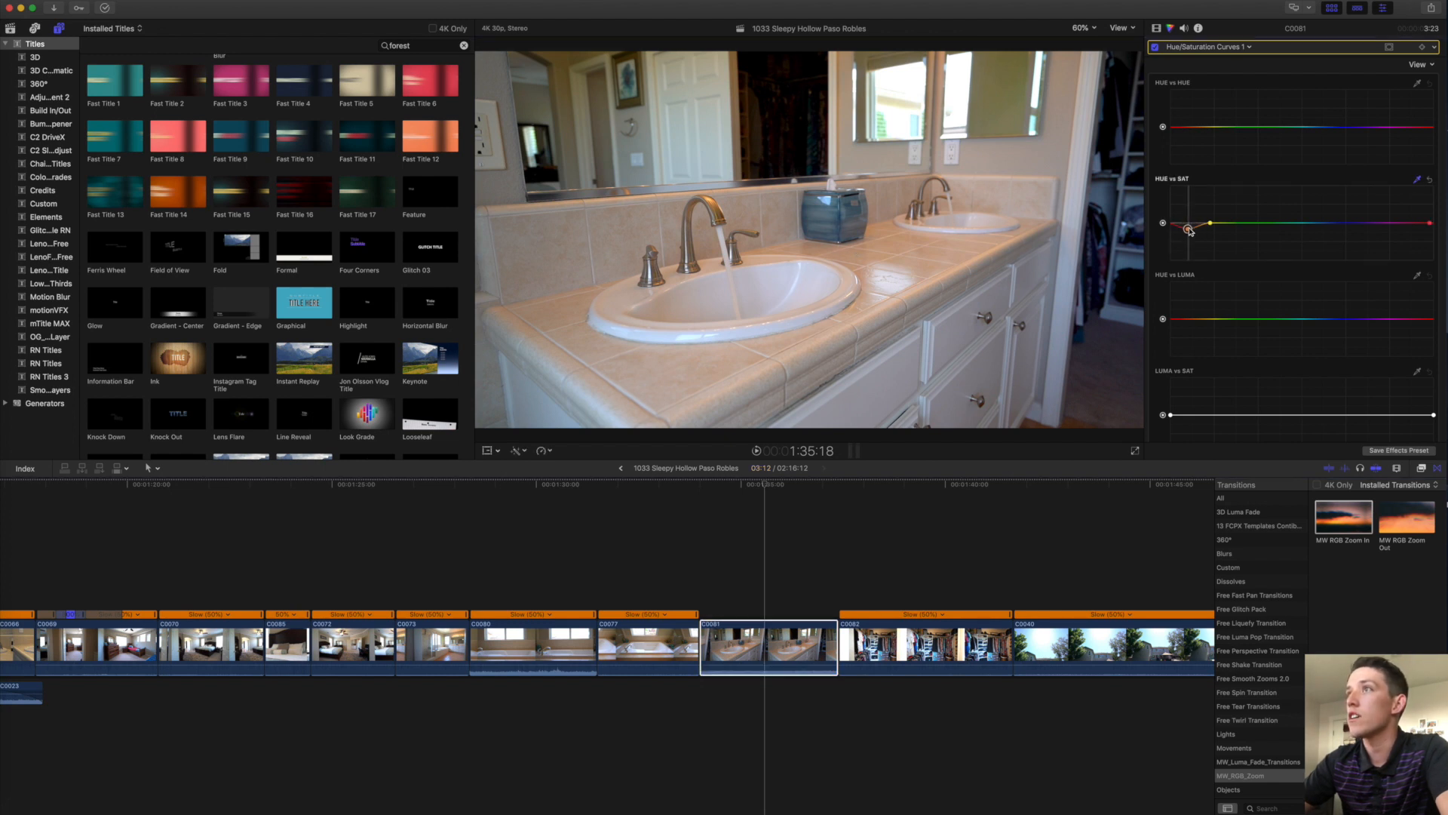
pyautogui.click(793, 617)
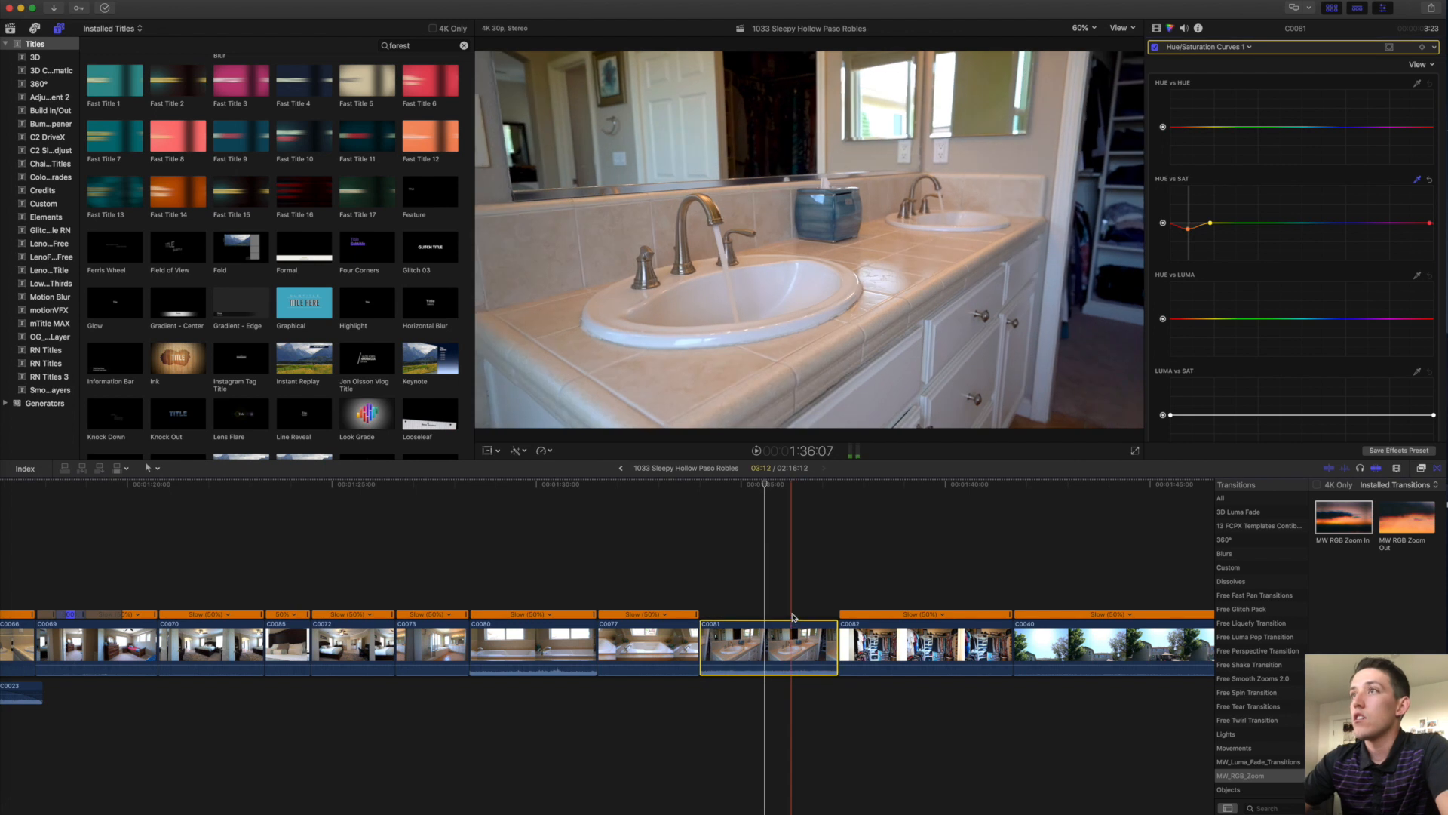
pyautogui.press('space')
pyautogui.press('space')
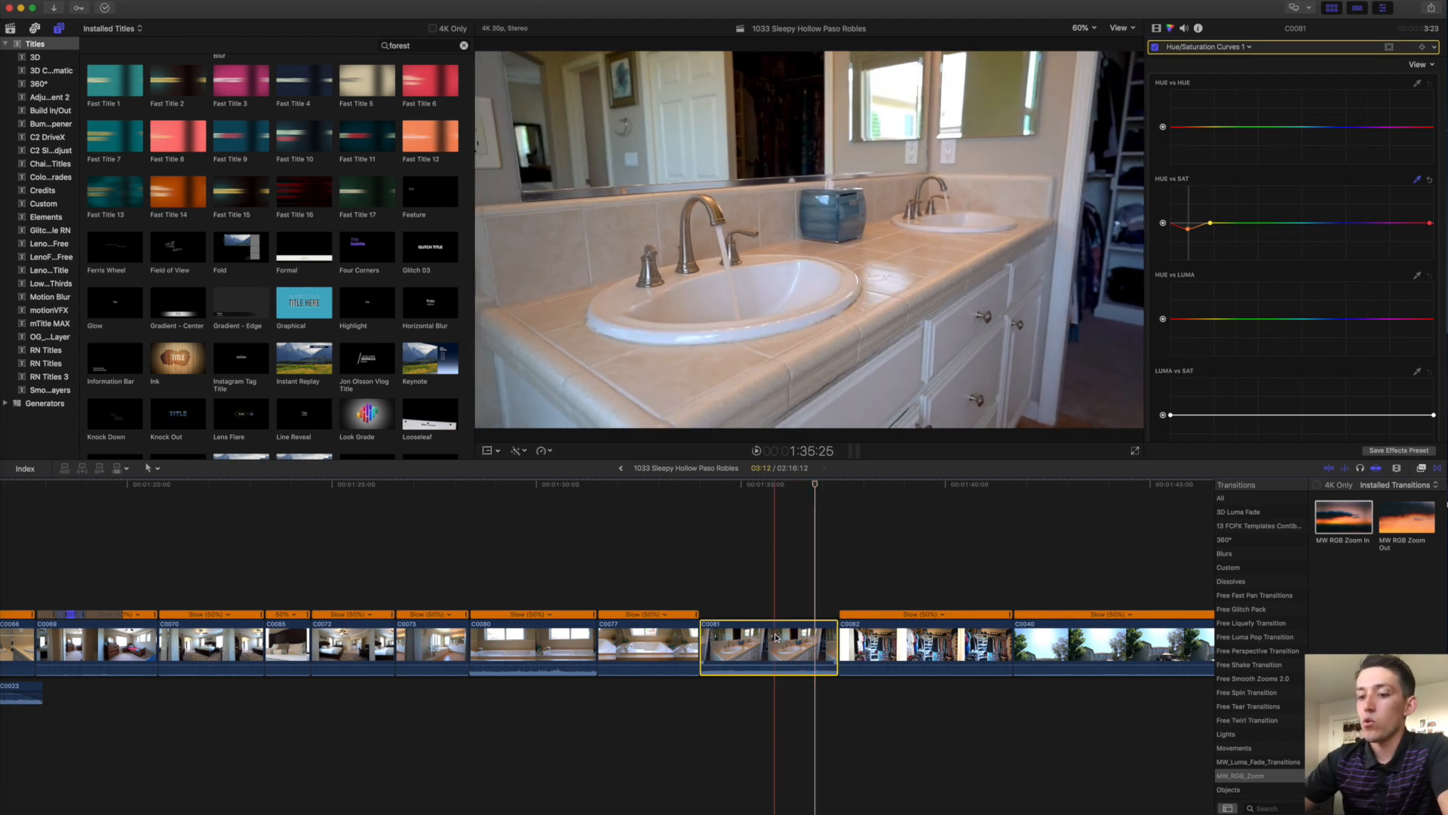
pyautogui.hscroll(-10, 777, 638)
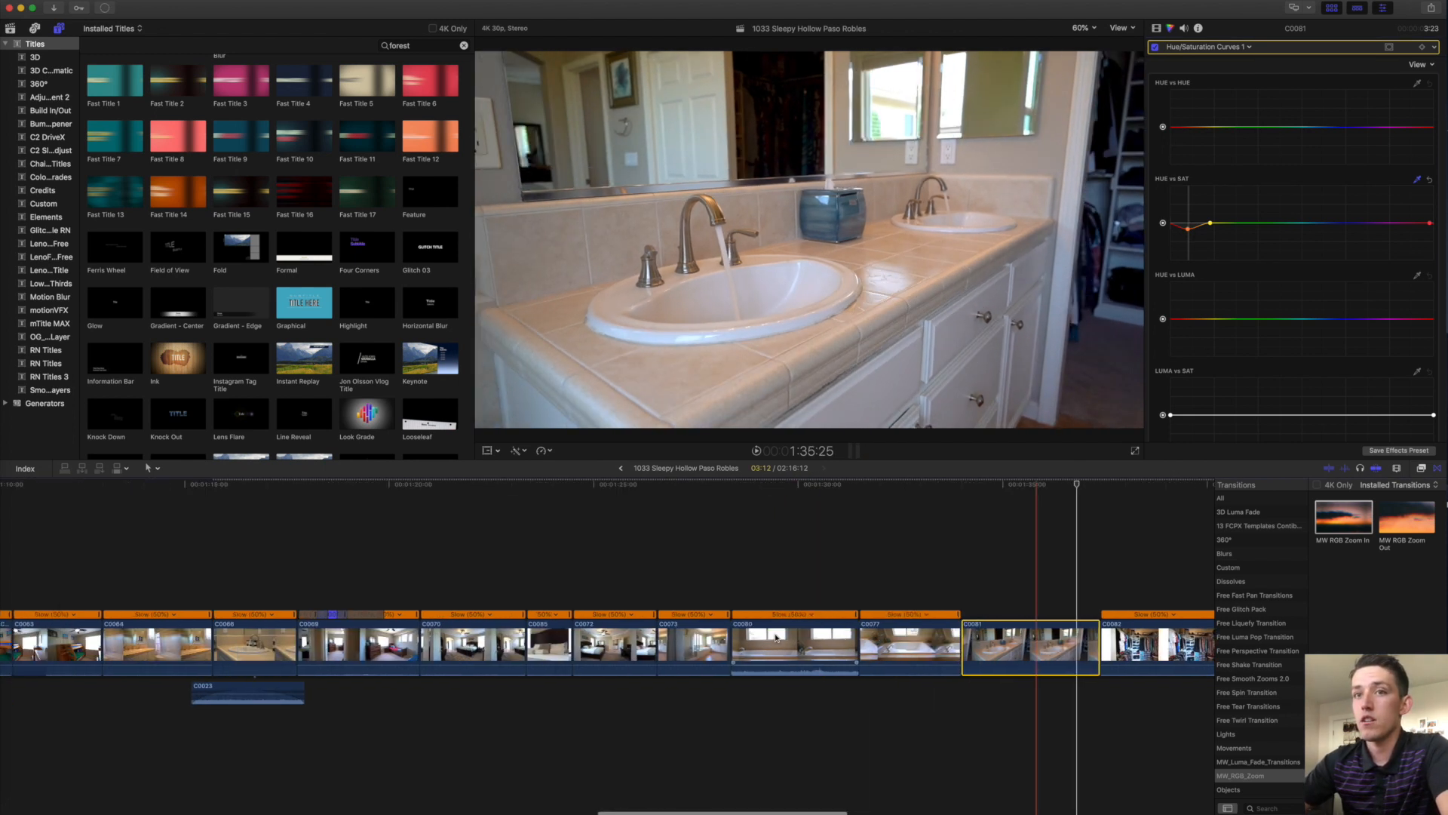
pyautogui.click(504, 691)
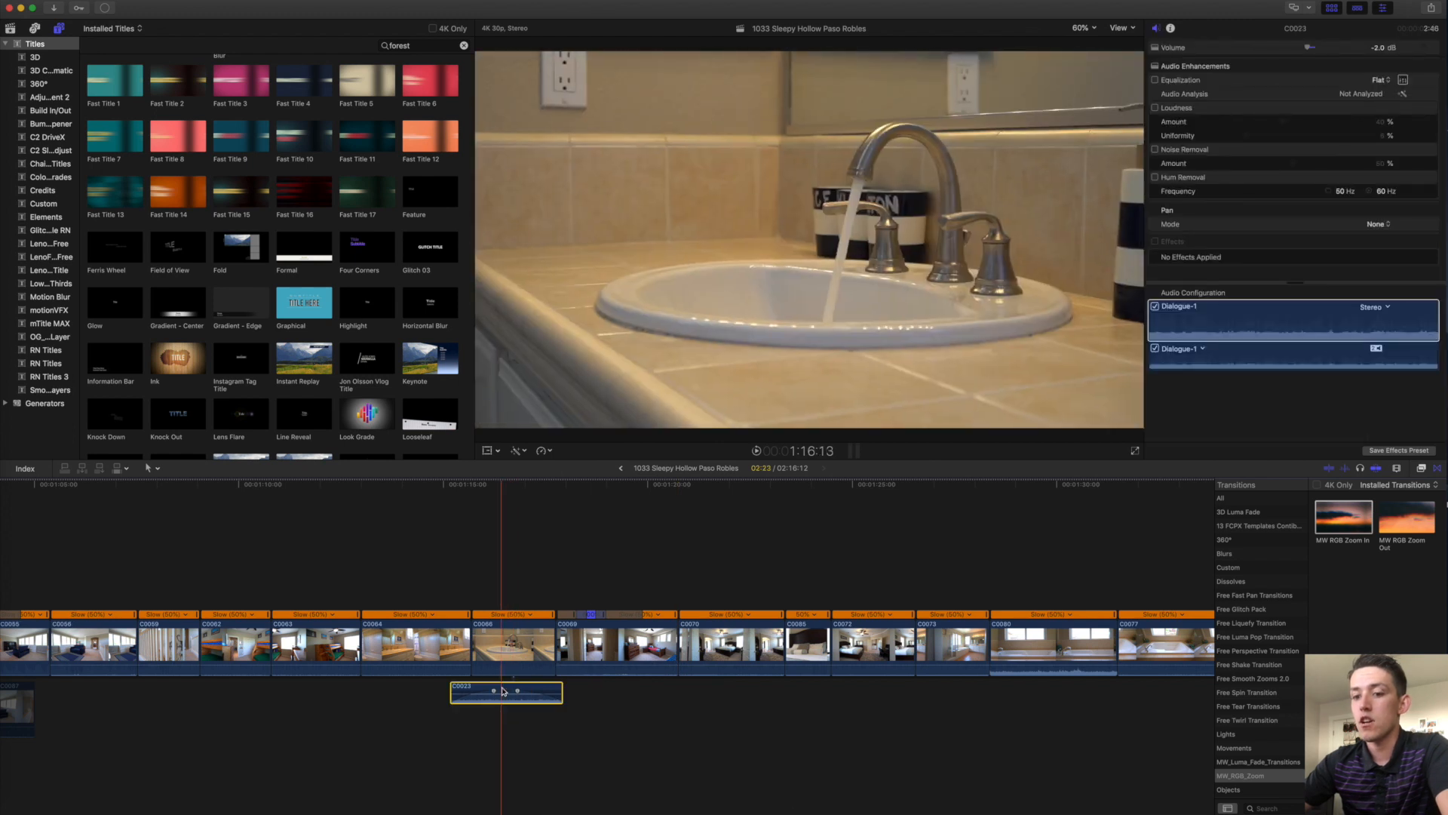
# Paste the C0023 sound under the bathroom clips and extend its end.
pyautogui.hscroll(10, 504, 691)
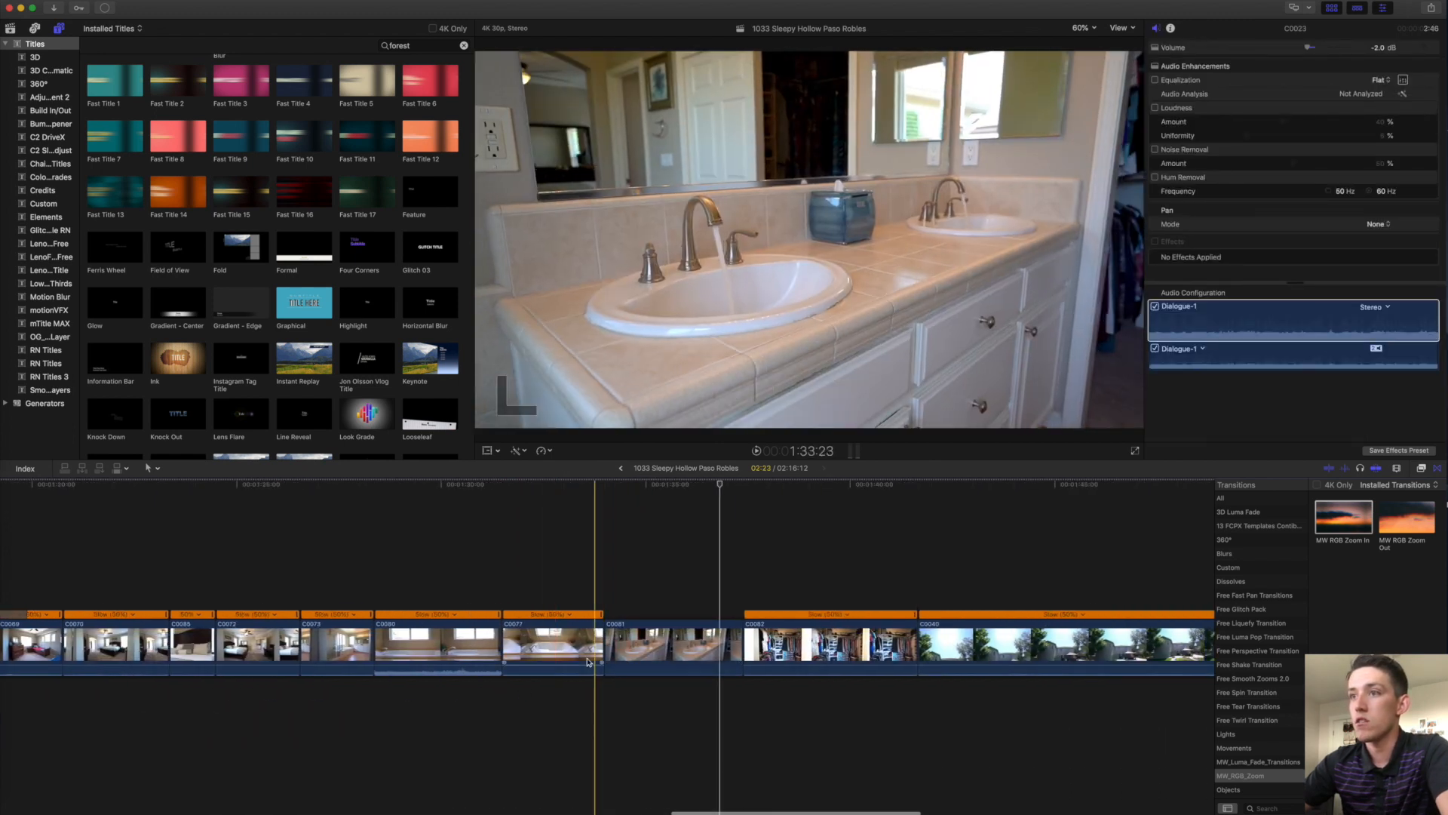
pyautogui.press('super+v')
pyautogui.moveTo(705, 688); pyautogui.dragTo(754, 686)
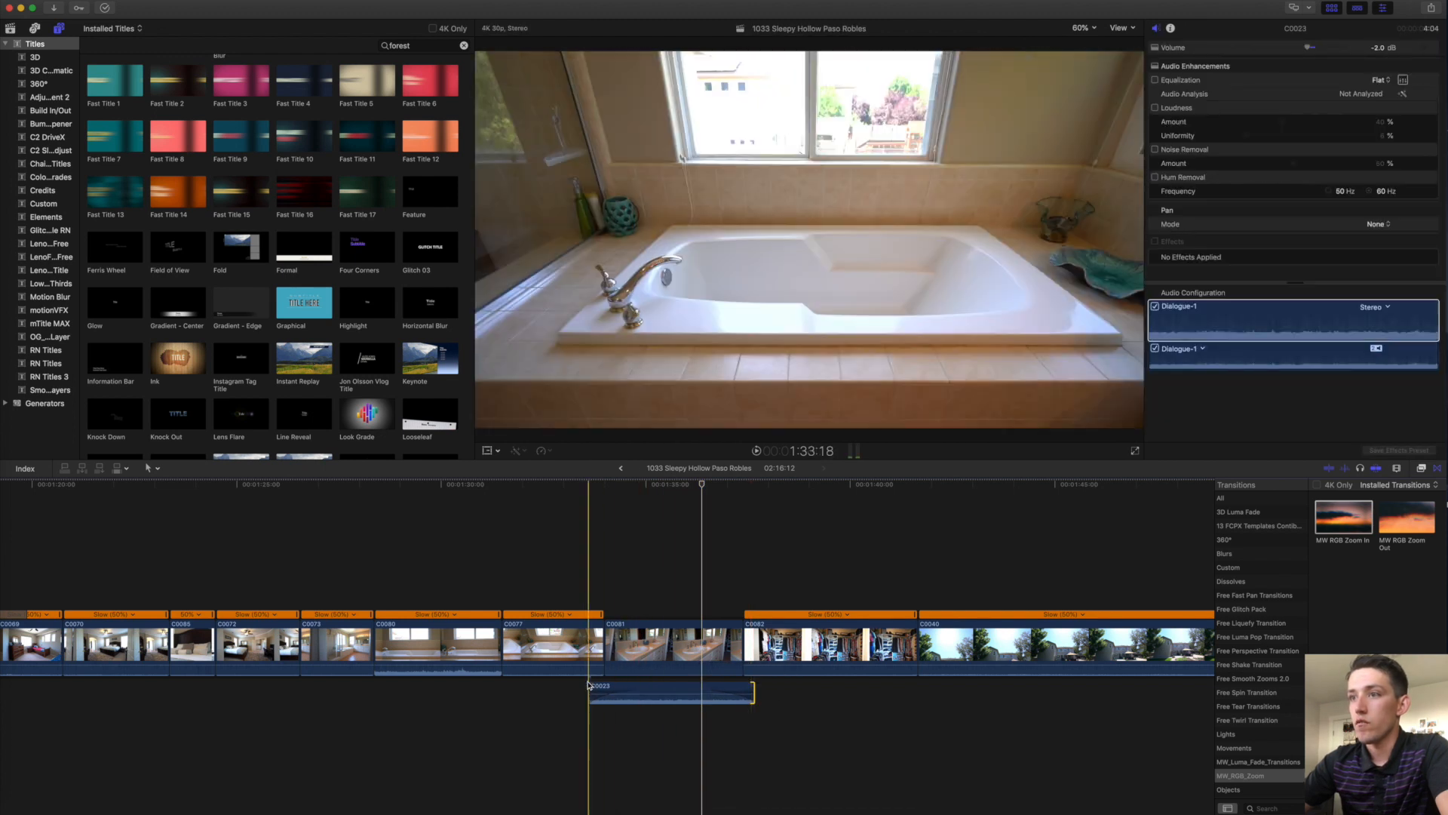
pyautogui.click(605, 687)
pyautogui.press('space')
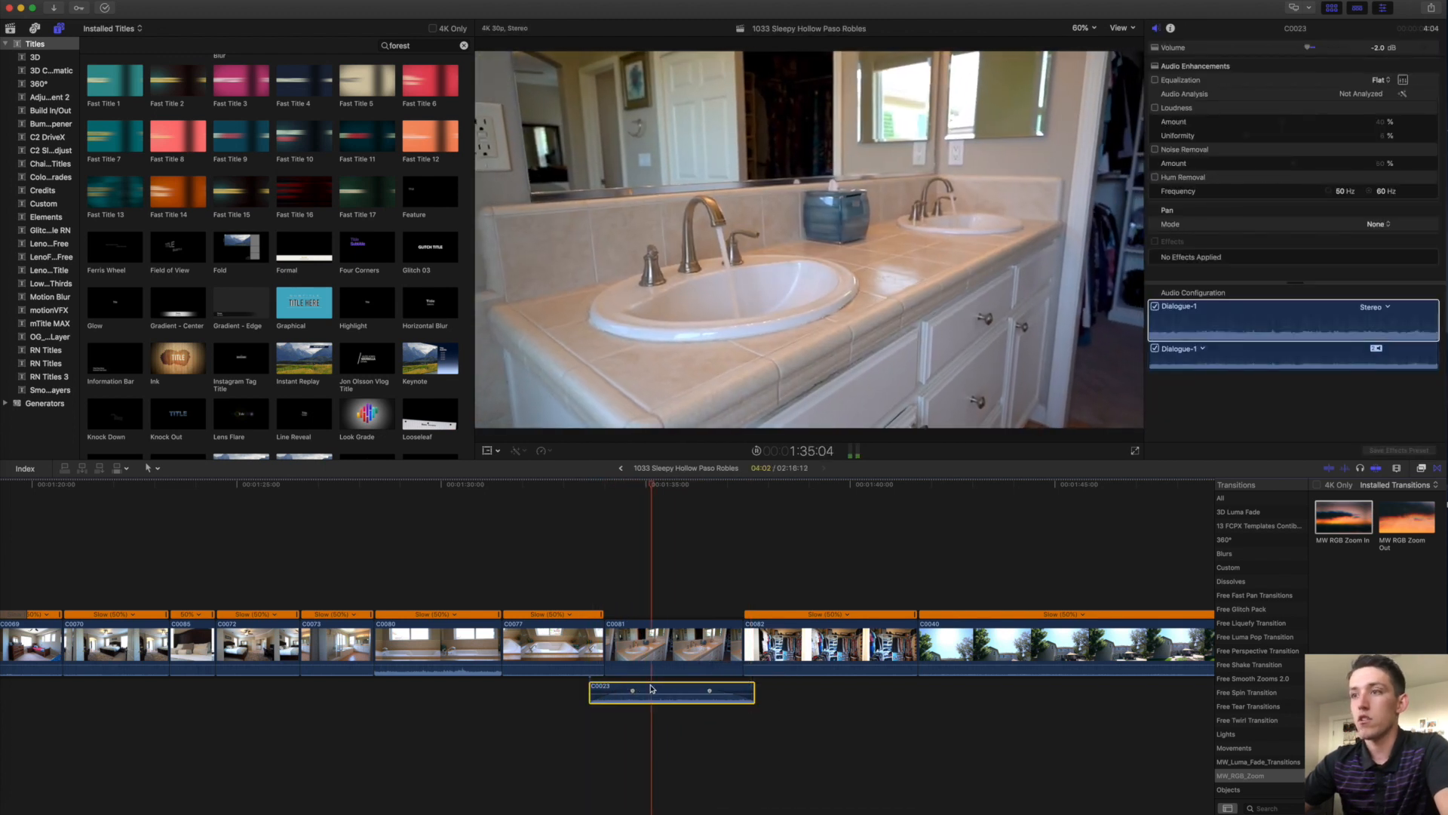
# Drop C0023's volume to -4 dB and shorten the end of closet clip C0082.
pyautogui.moveTo(652, 687); pyautogui.dragTo(665, 695)
pyautogui.hscroll(5, 666, 698)
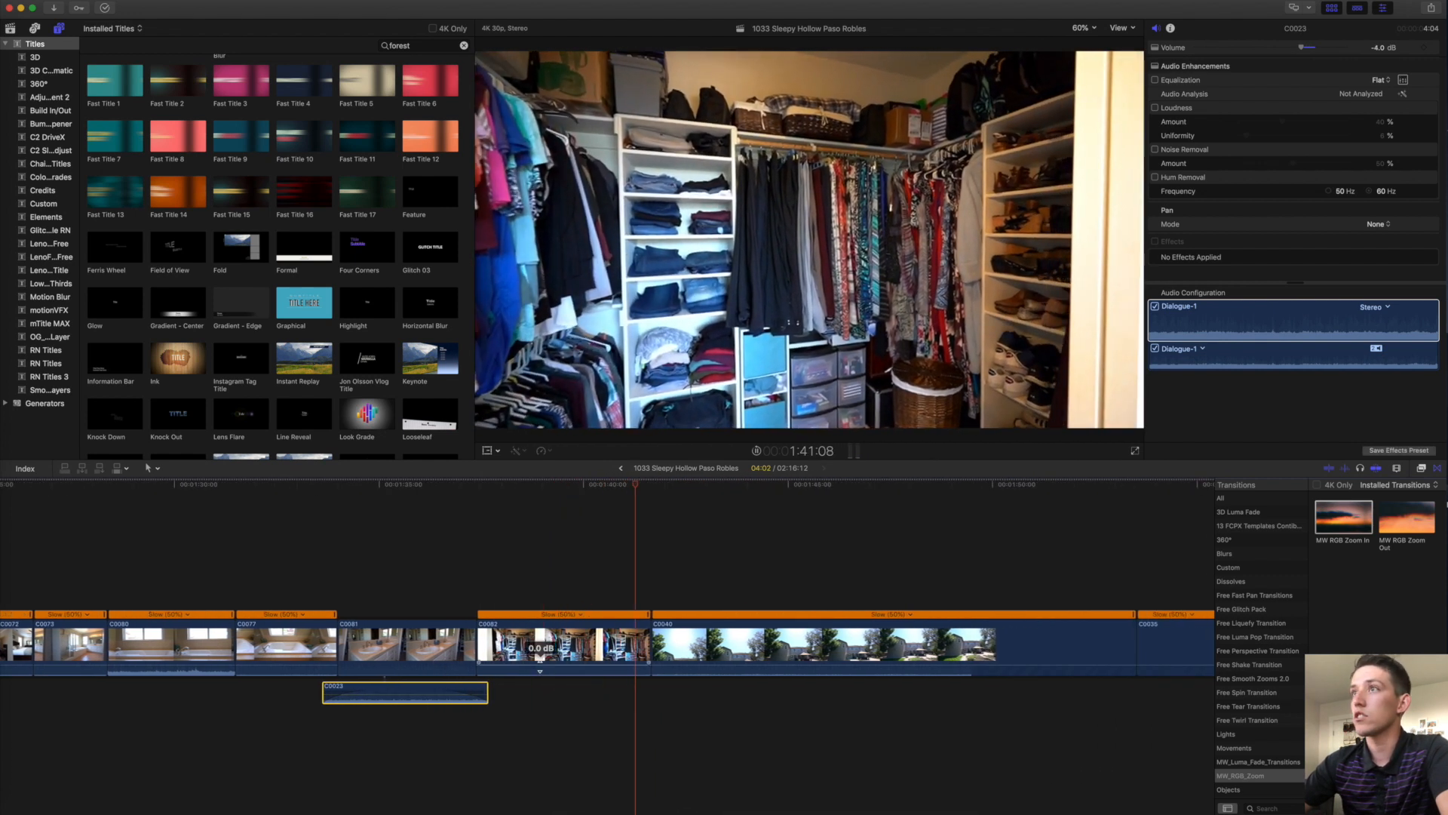
pyautogui.moveTo(649, 642); pyautogui.dragTo(627, 642)
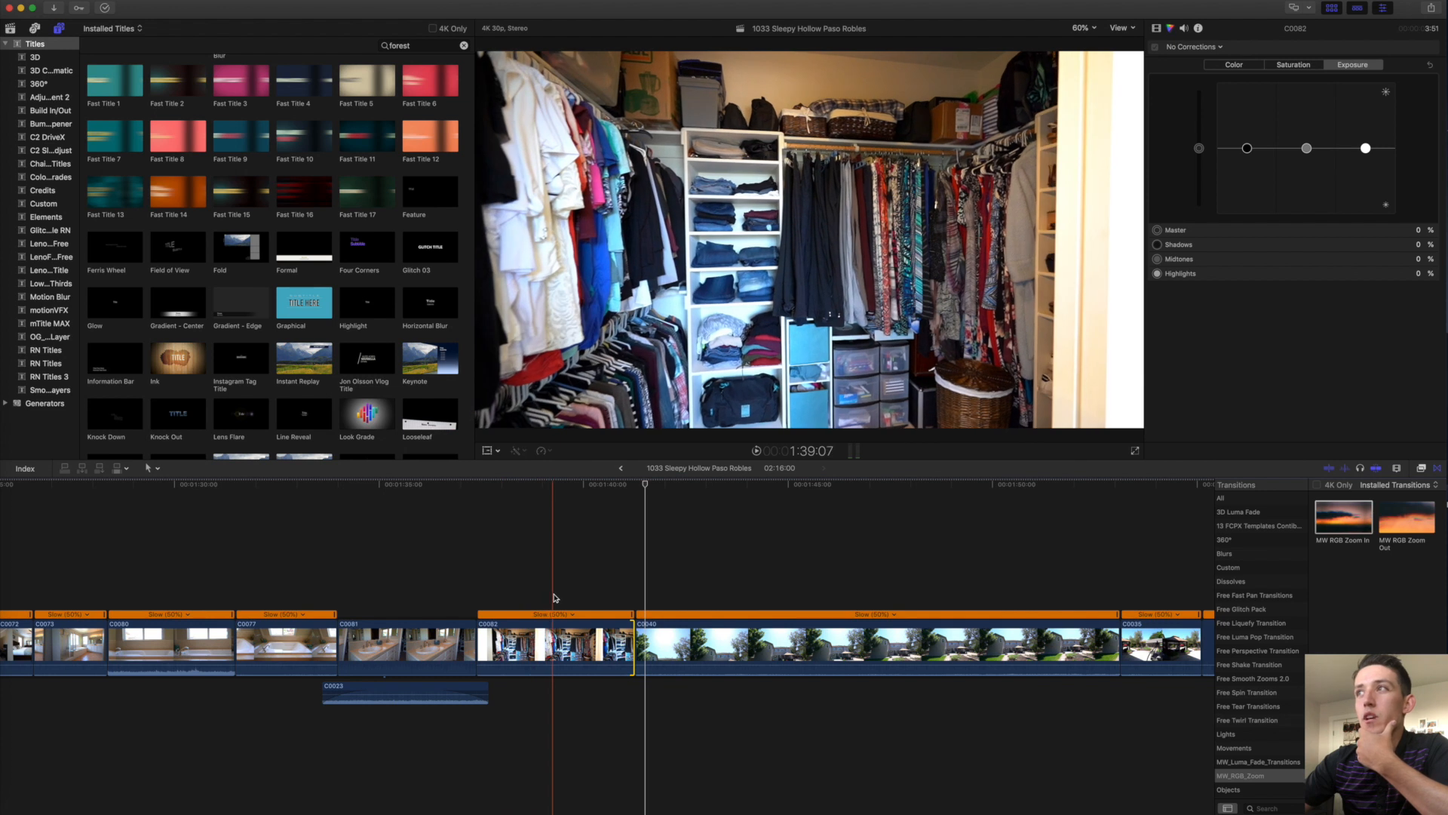
# Shift the C0081/C0082 cut three frames later and play back the closet clip.
pyautogui.moveTo(478, 639); pyautogui.dragTo(485, 640)
pyautogui.click(516, 642)
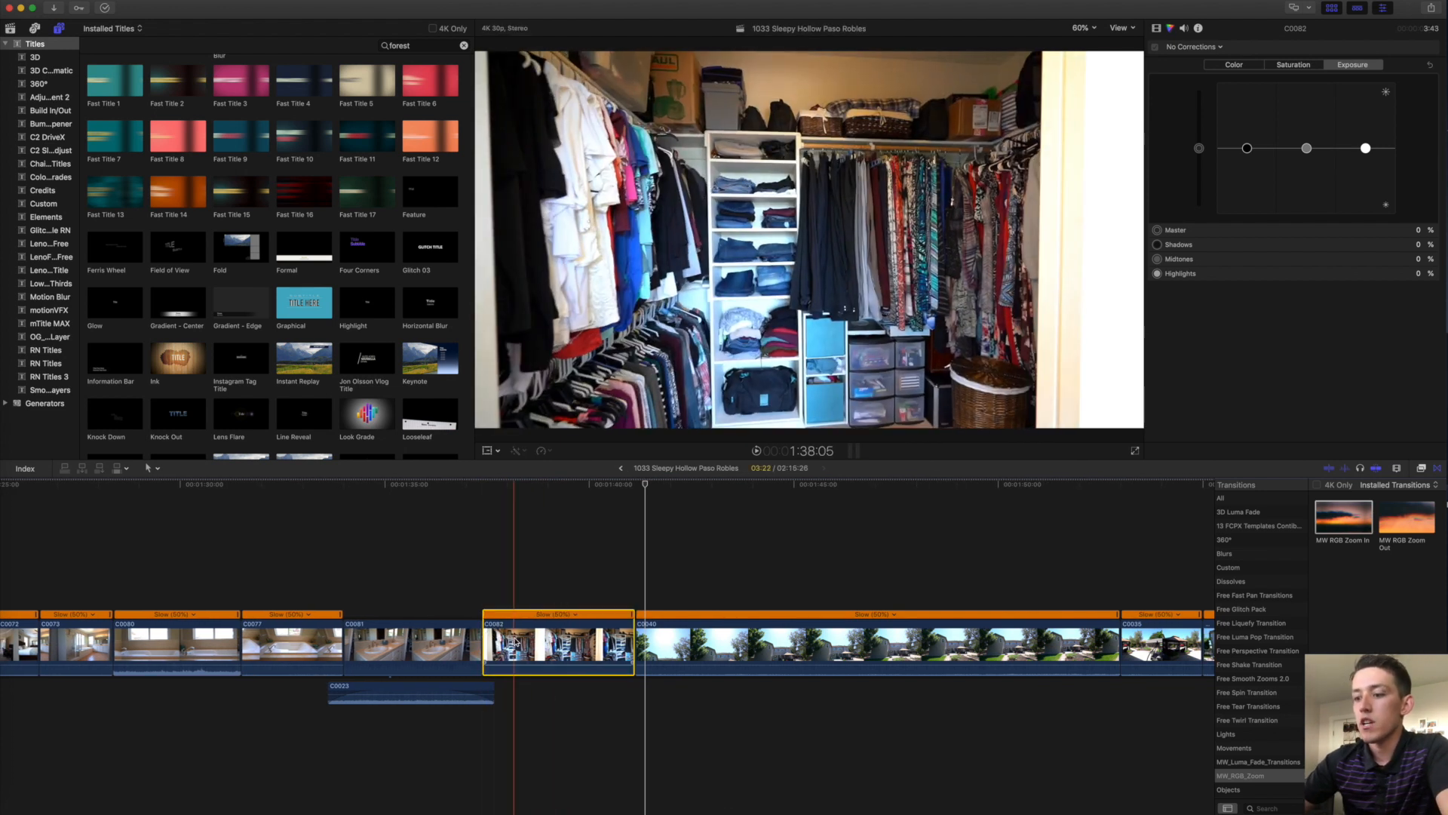
pyautogui.hscroll(2, 581, 626)
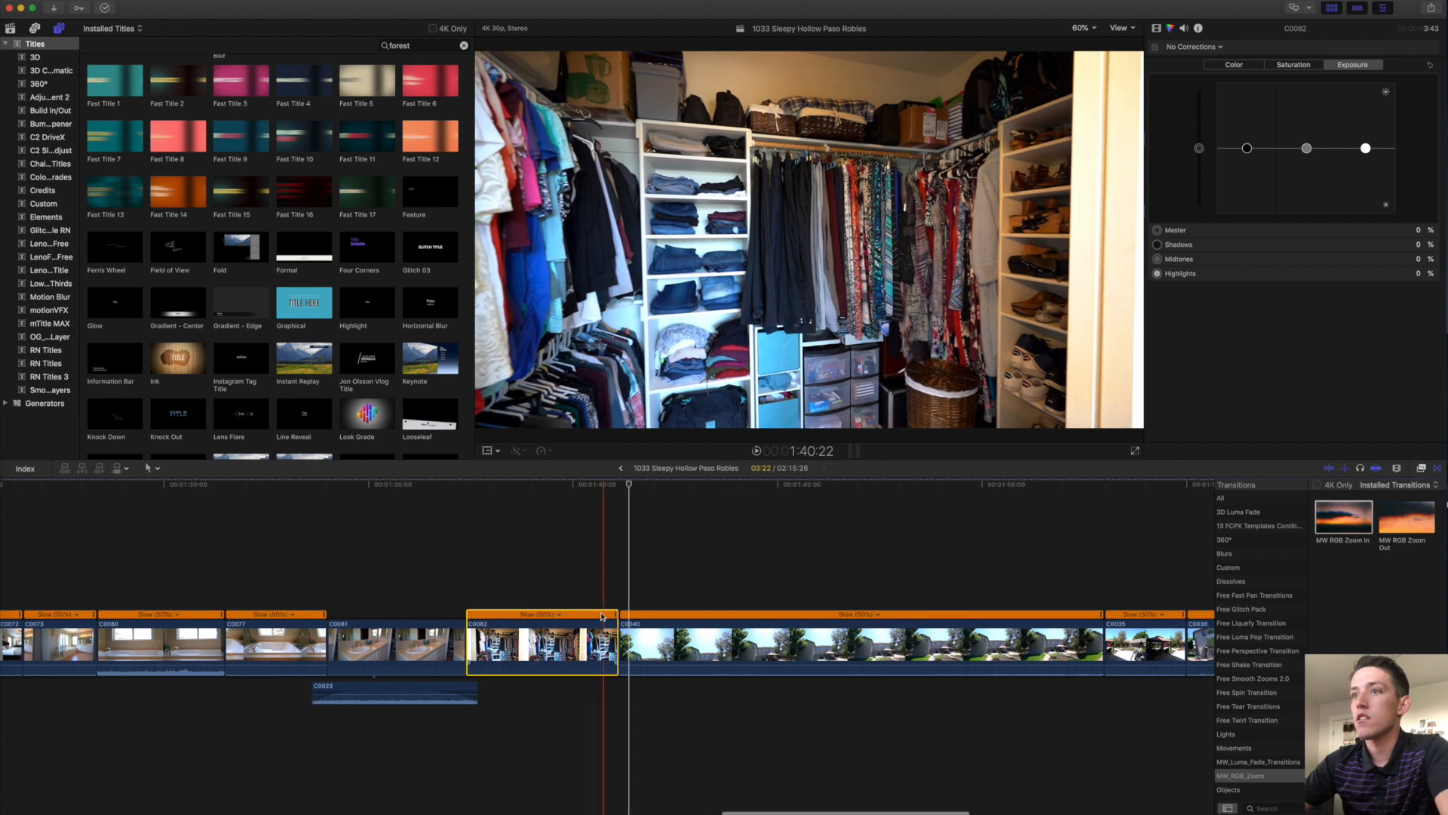
pyautogui.press('space')
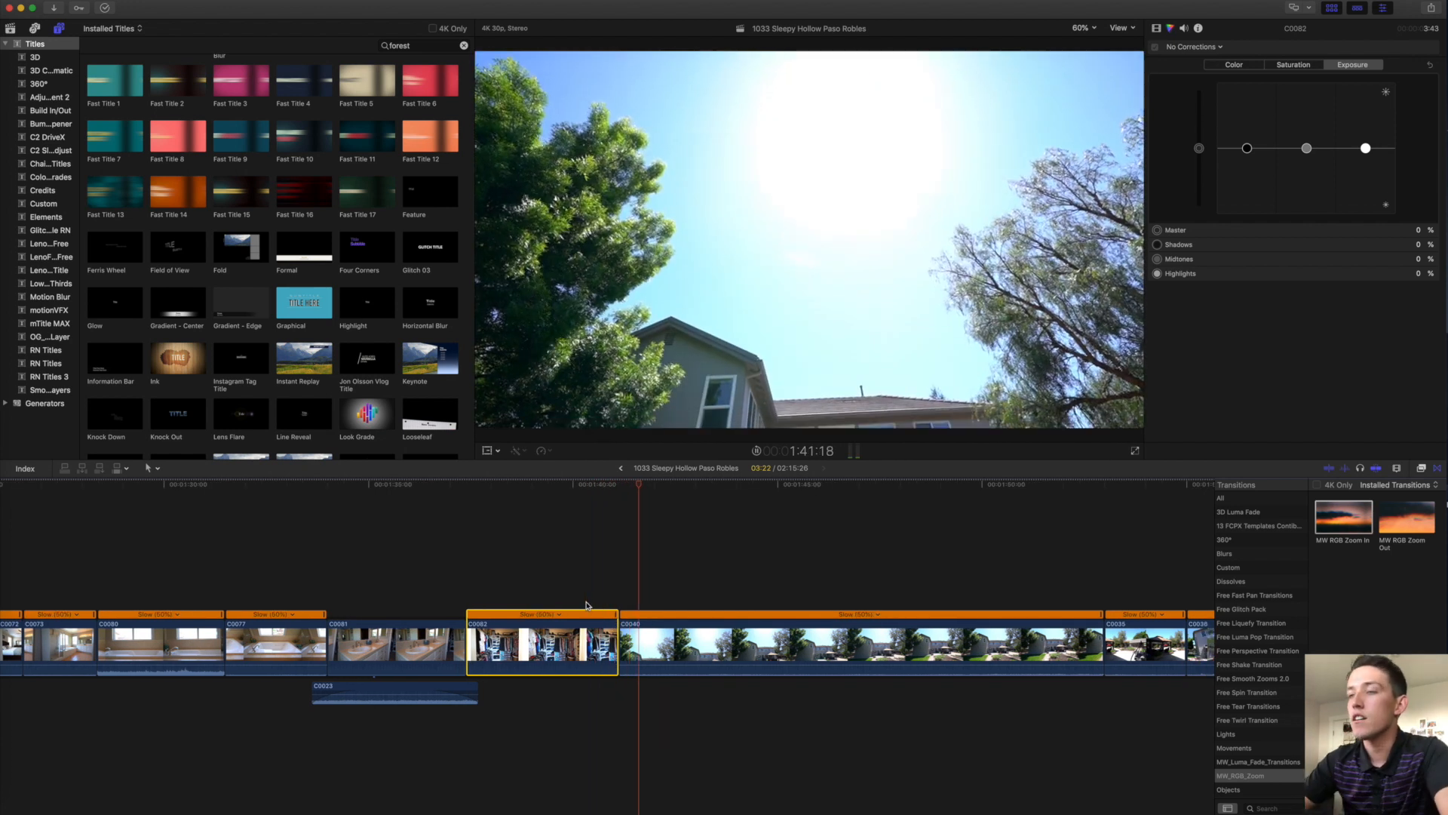
pyautogui.hscroll(10, 587, 606)
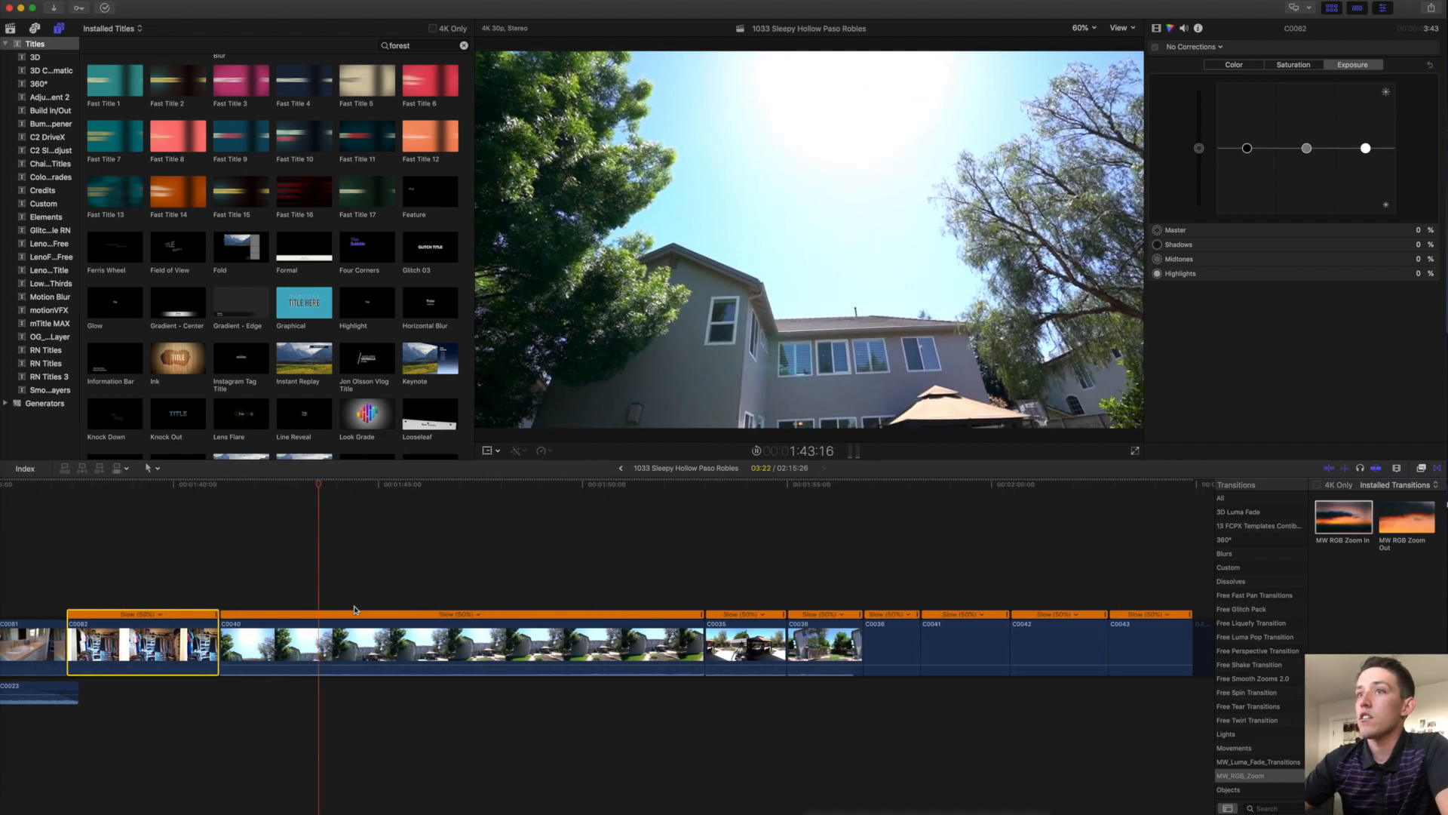
pyautogui.press('space')
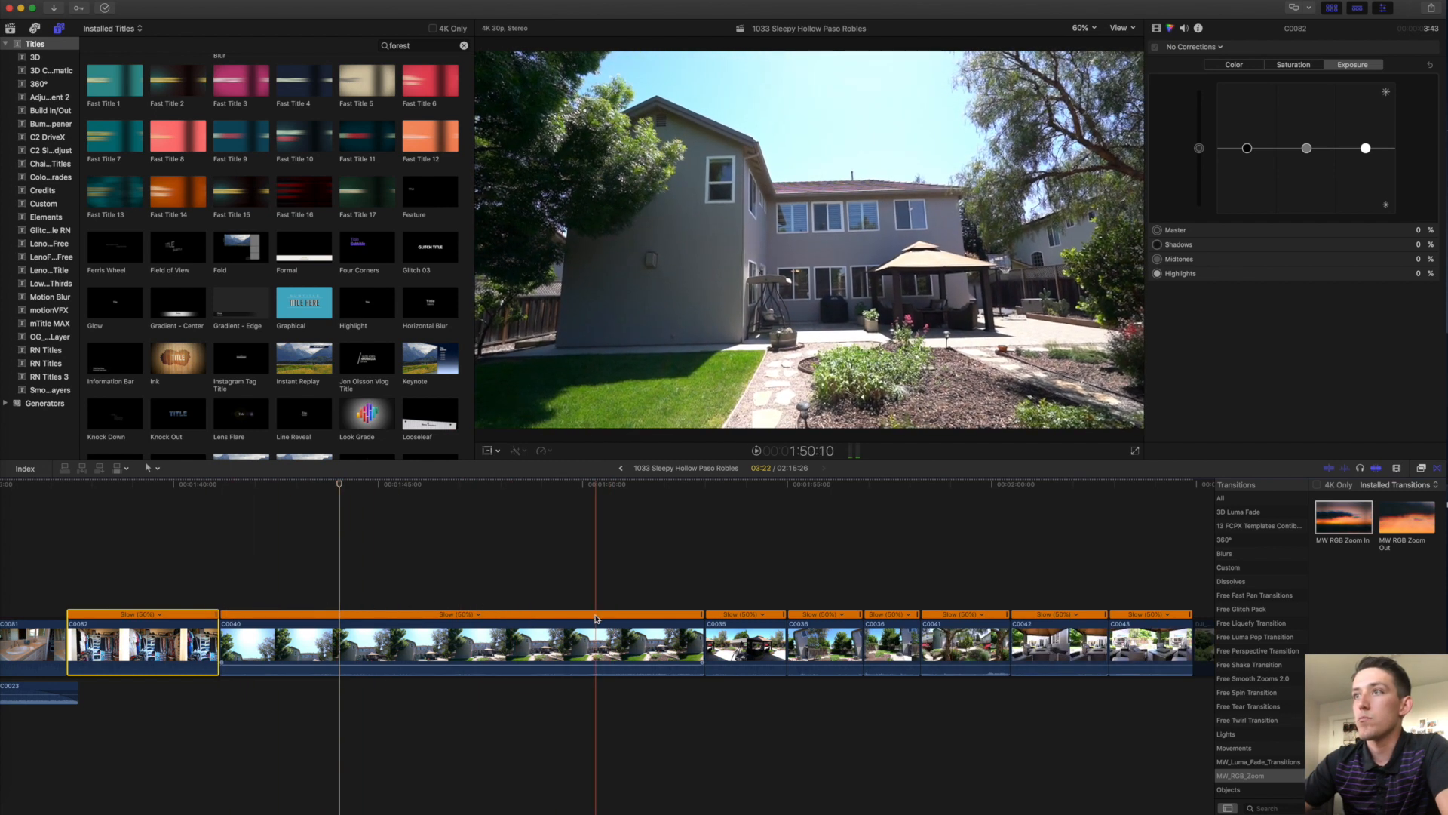
# Blade C0040's speed and speed up its remainder to shorten it.
pyautogui.click(565, 618)
pyautogui.hotkey('shift', 'b')
pyautogui.moveTo(549, 617); pyautogui.dragTo(349, 644)
pyautogui.press('space')
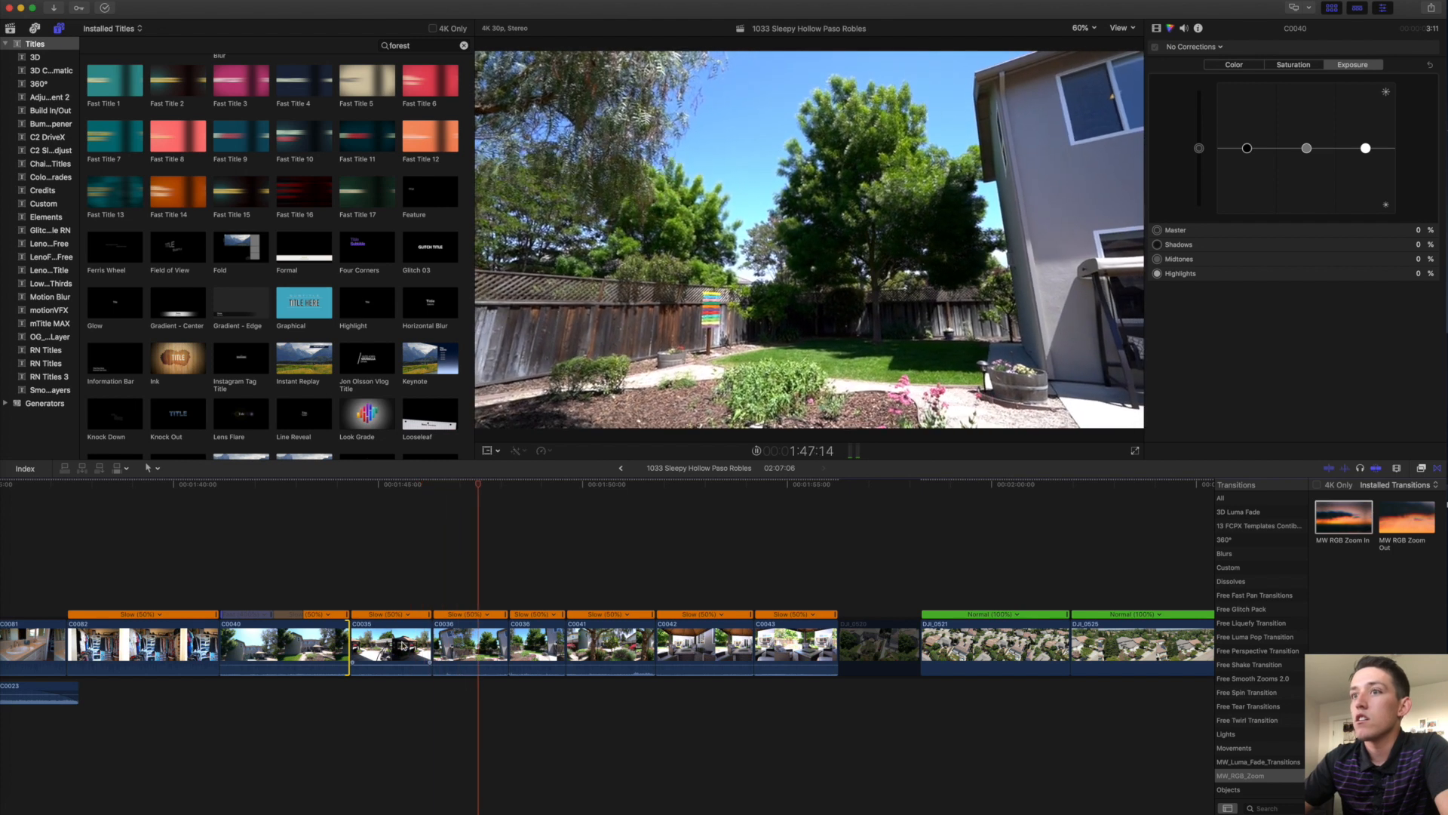
# Delete backyard clips C0036 and C0043 and move C0041 and C0042 earlier.
pyautogui.click(480, 652)
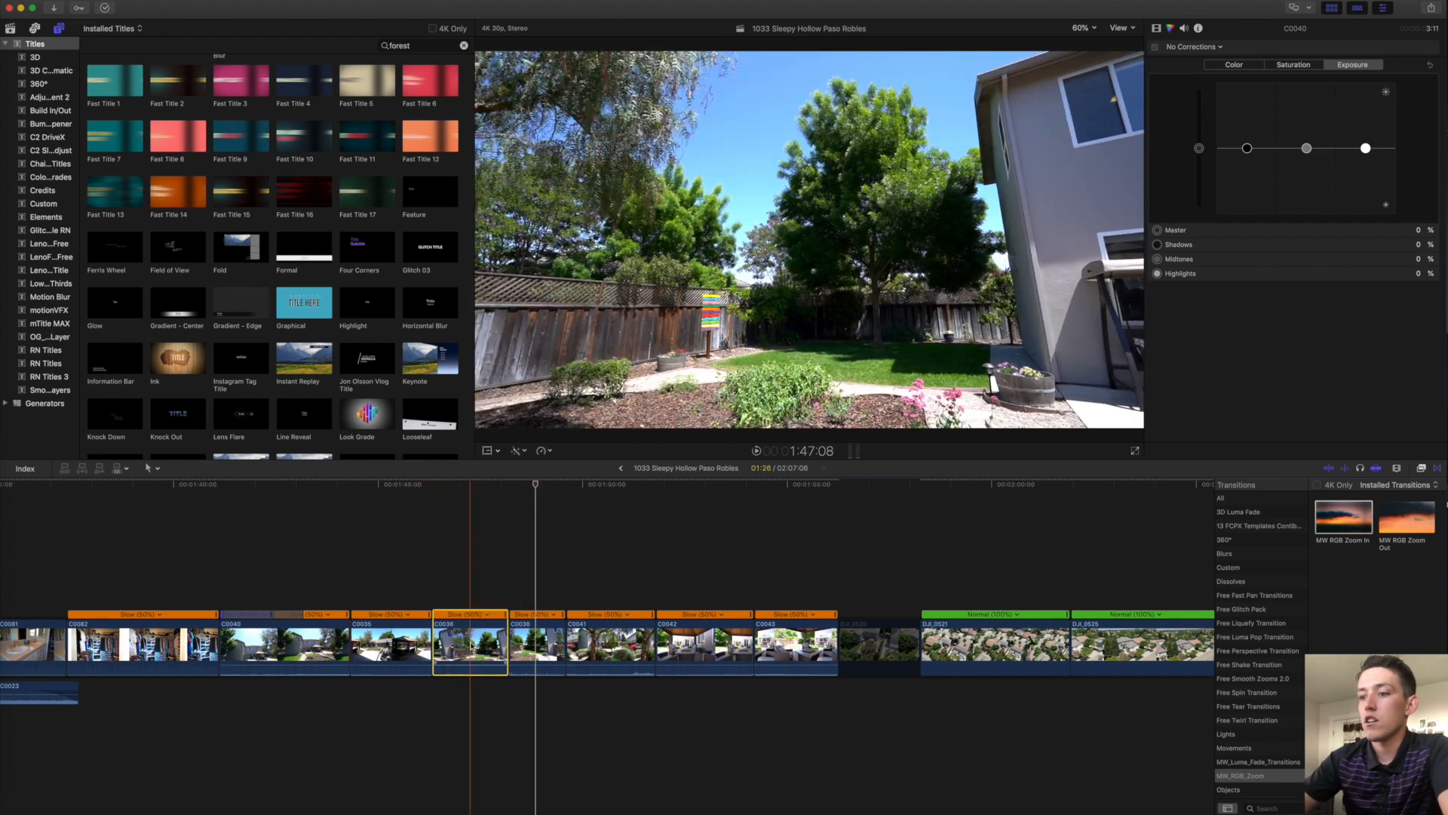
pyautogui.press('Delete')
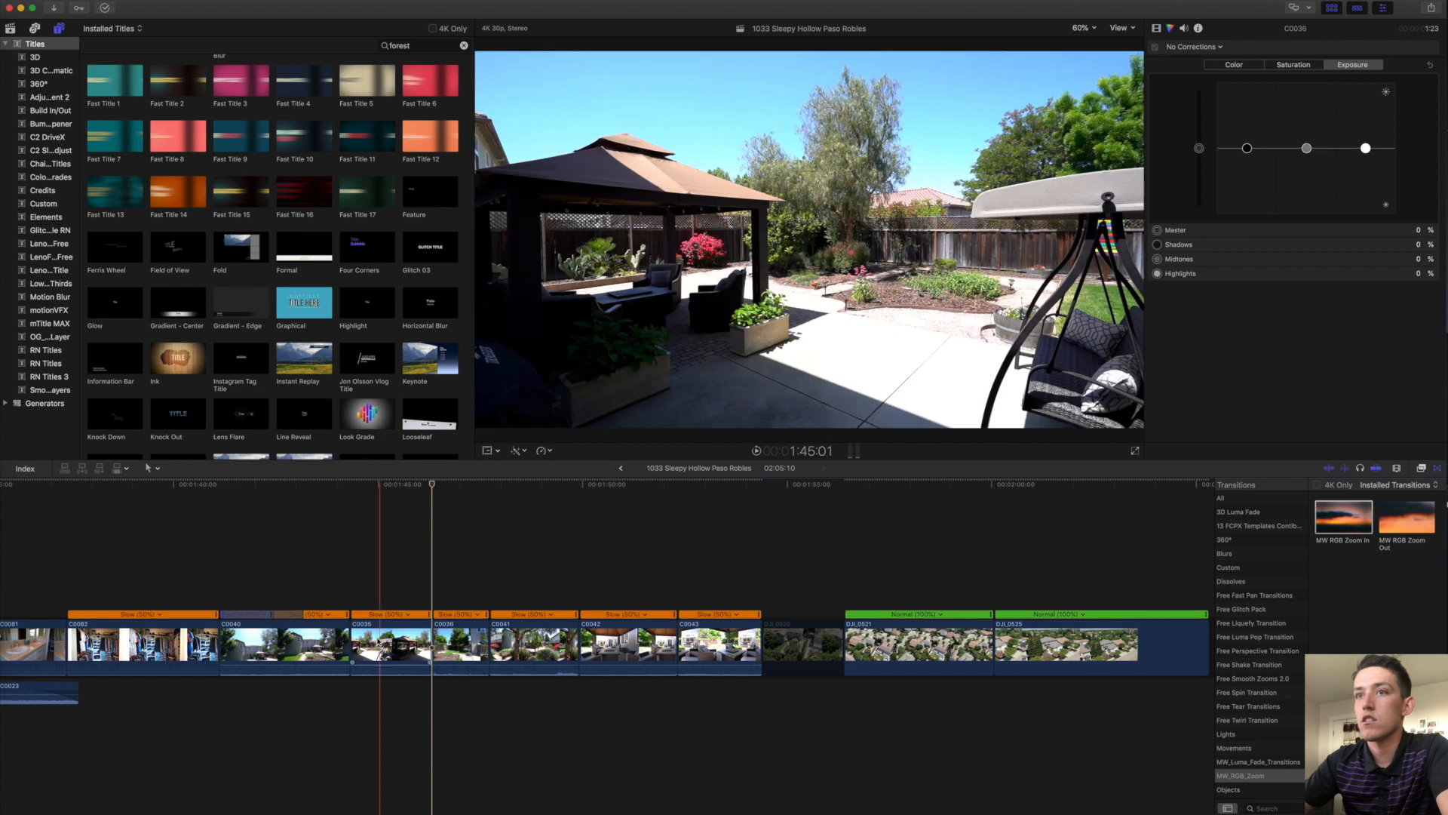
pyautogui.moveTo(532, 647); pyautogui.dragTo(448, 636)
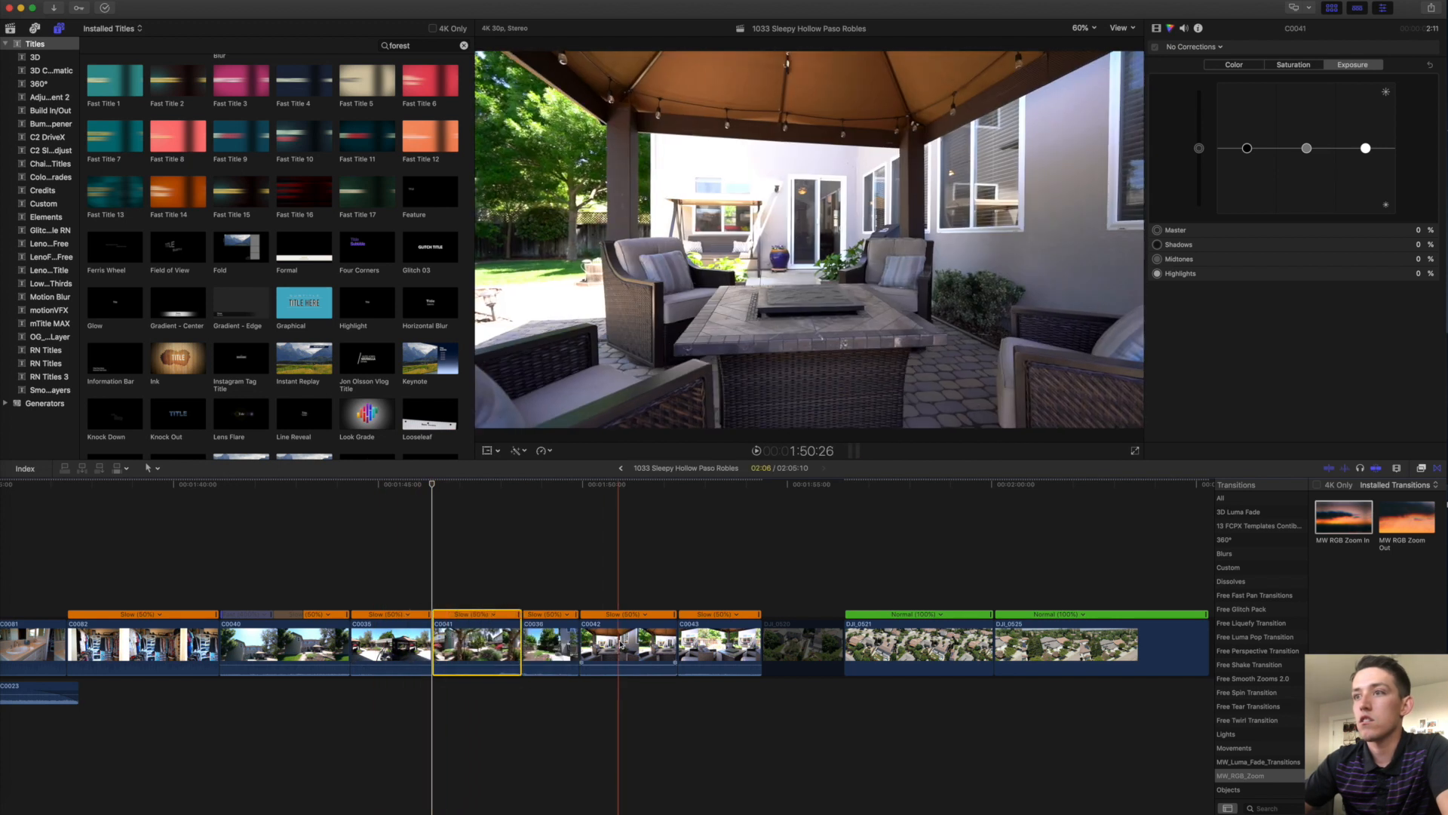
pyautogui.moveTo(640, 647); pyautogui.dragTo(345, 634)
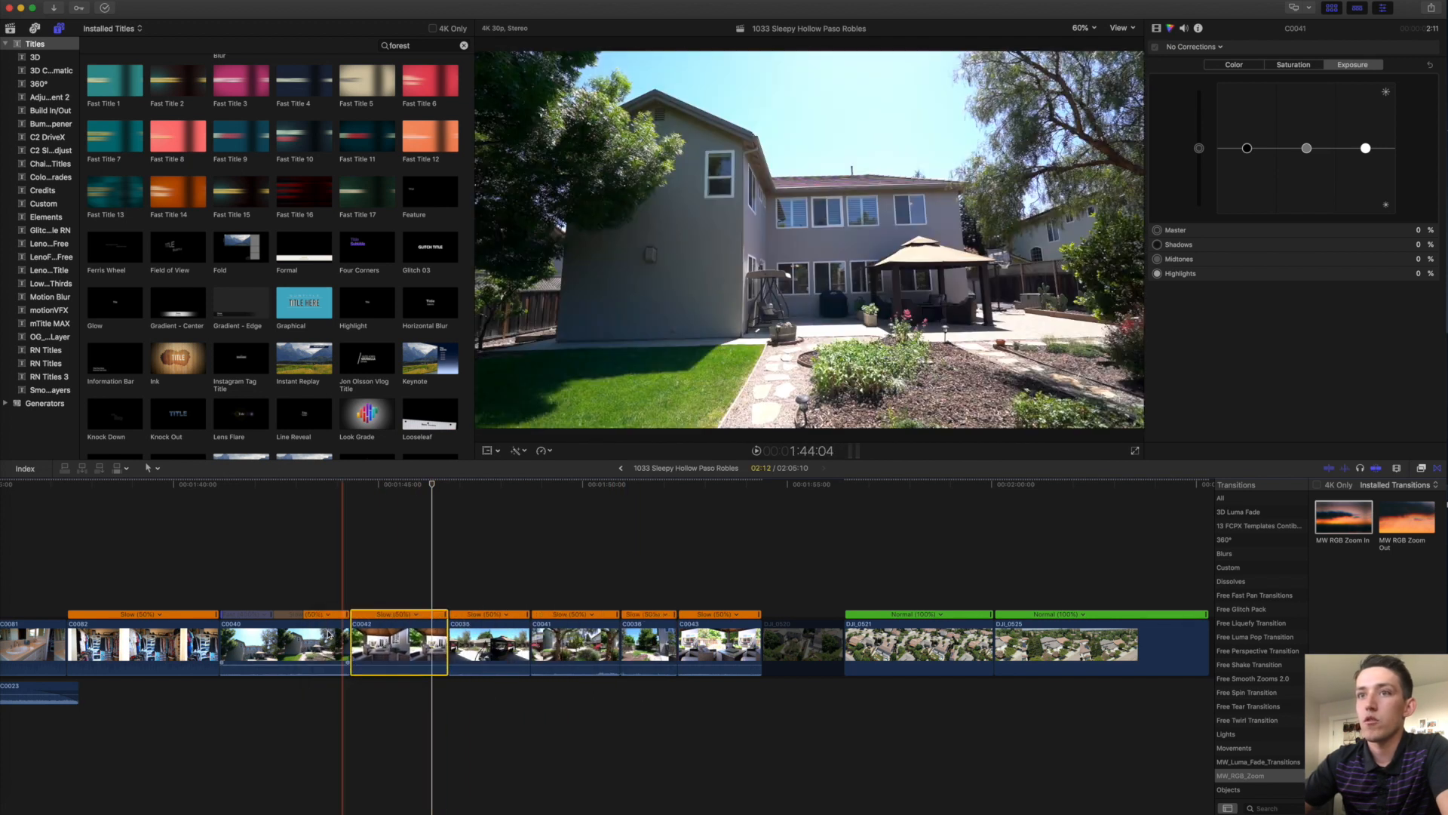
pyautogui.press('space')
pyautogui.click(703, 645)
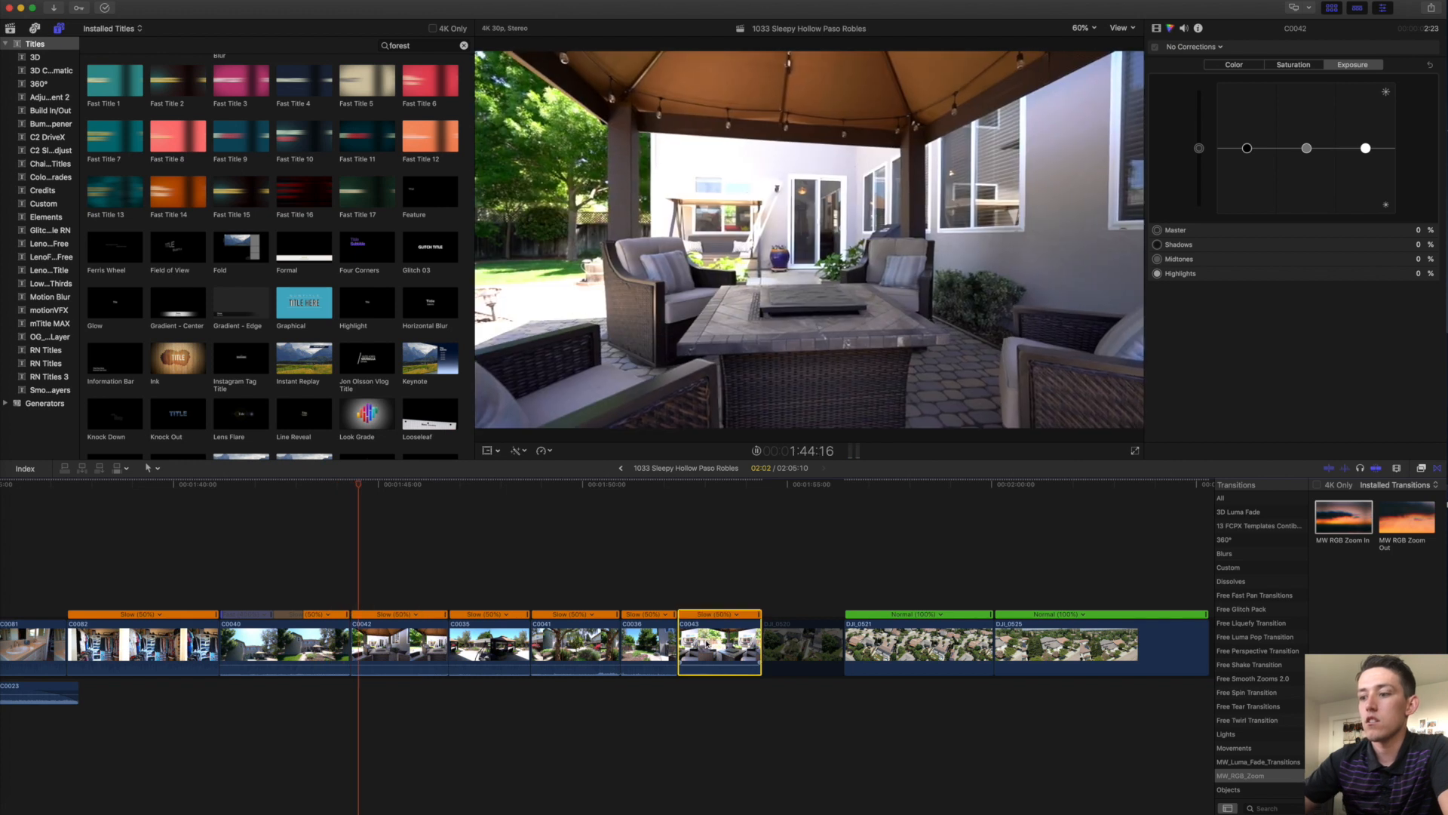
pyautogui.press('Delete')
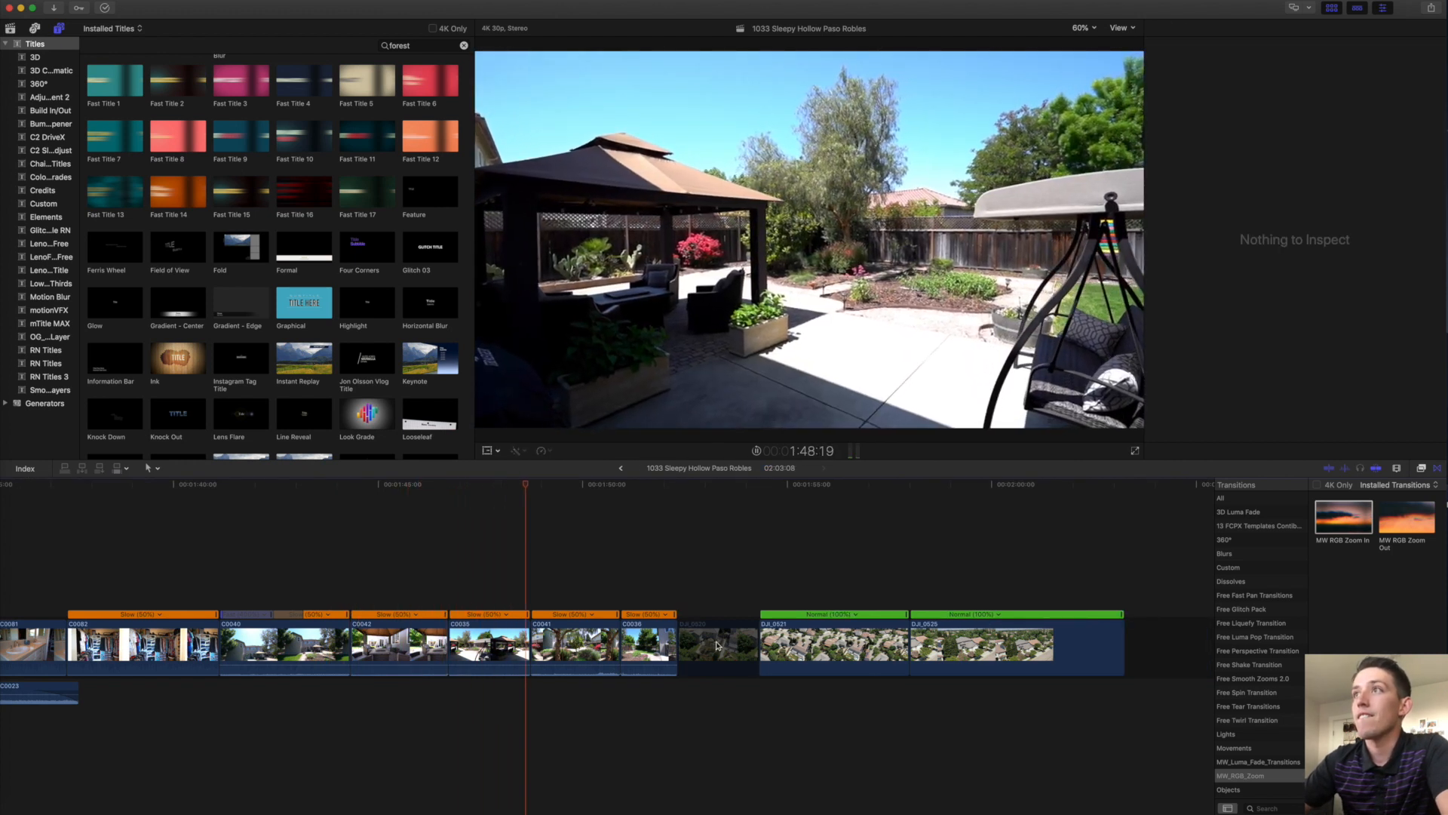
# Move aerial clip DJI_0520 to follow closet clip C0082.
pyautogui.click(596, 661)
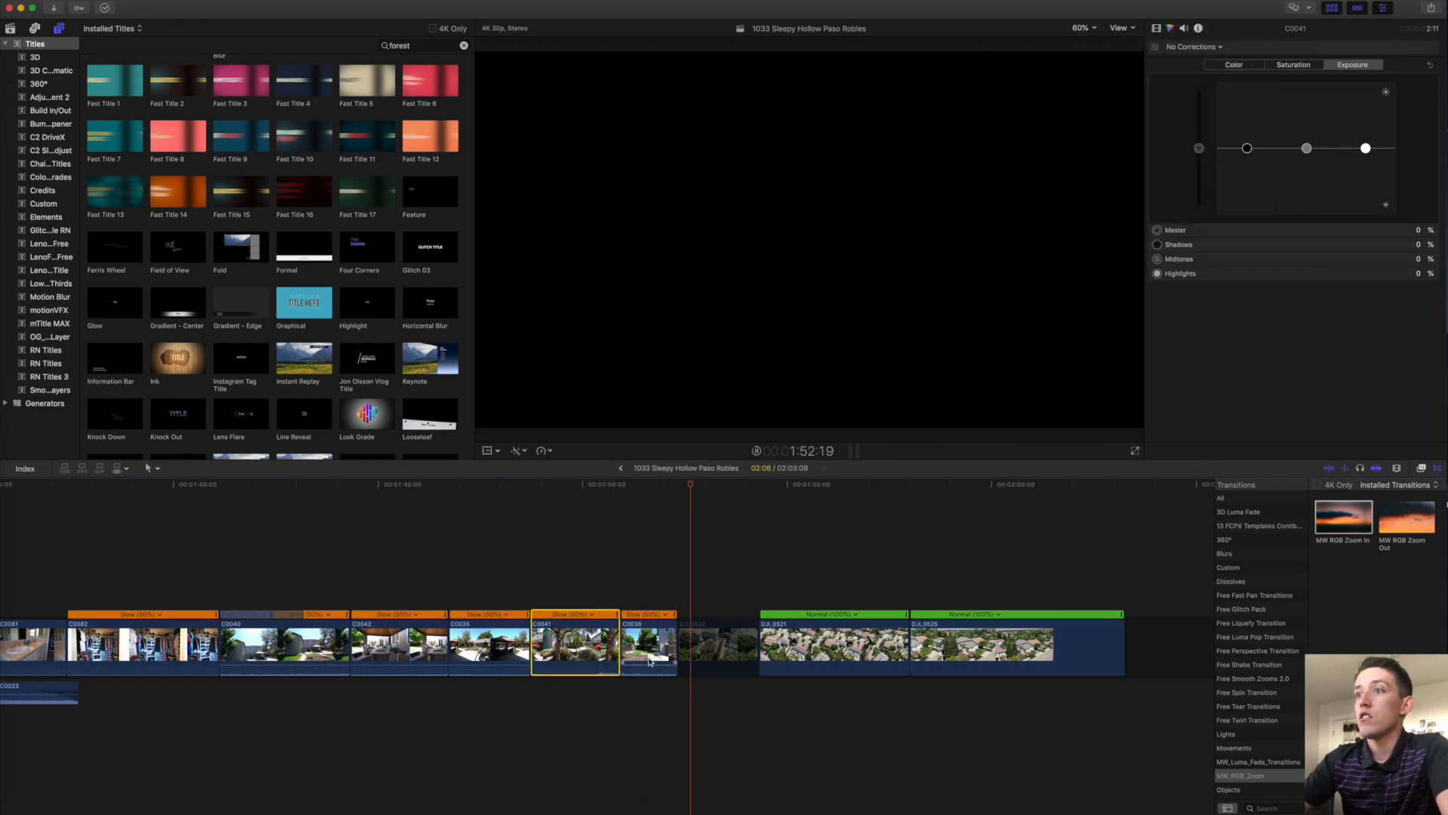
pyautogui.click(715, 646)
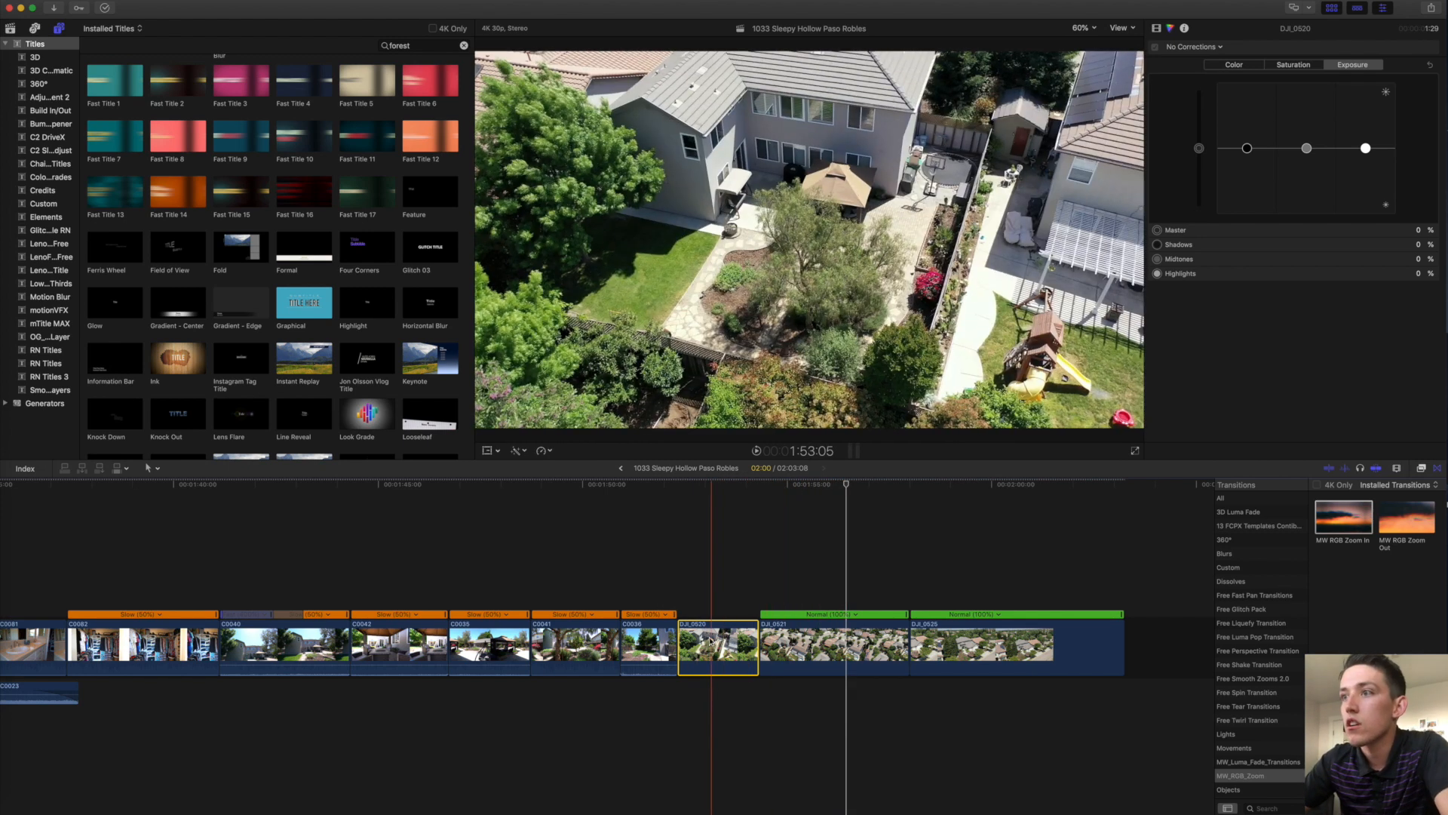
pyautogui.press('Delete')
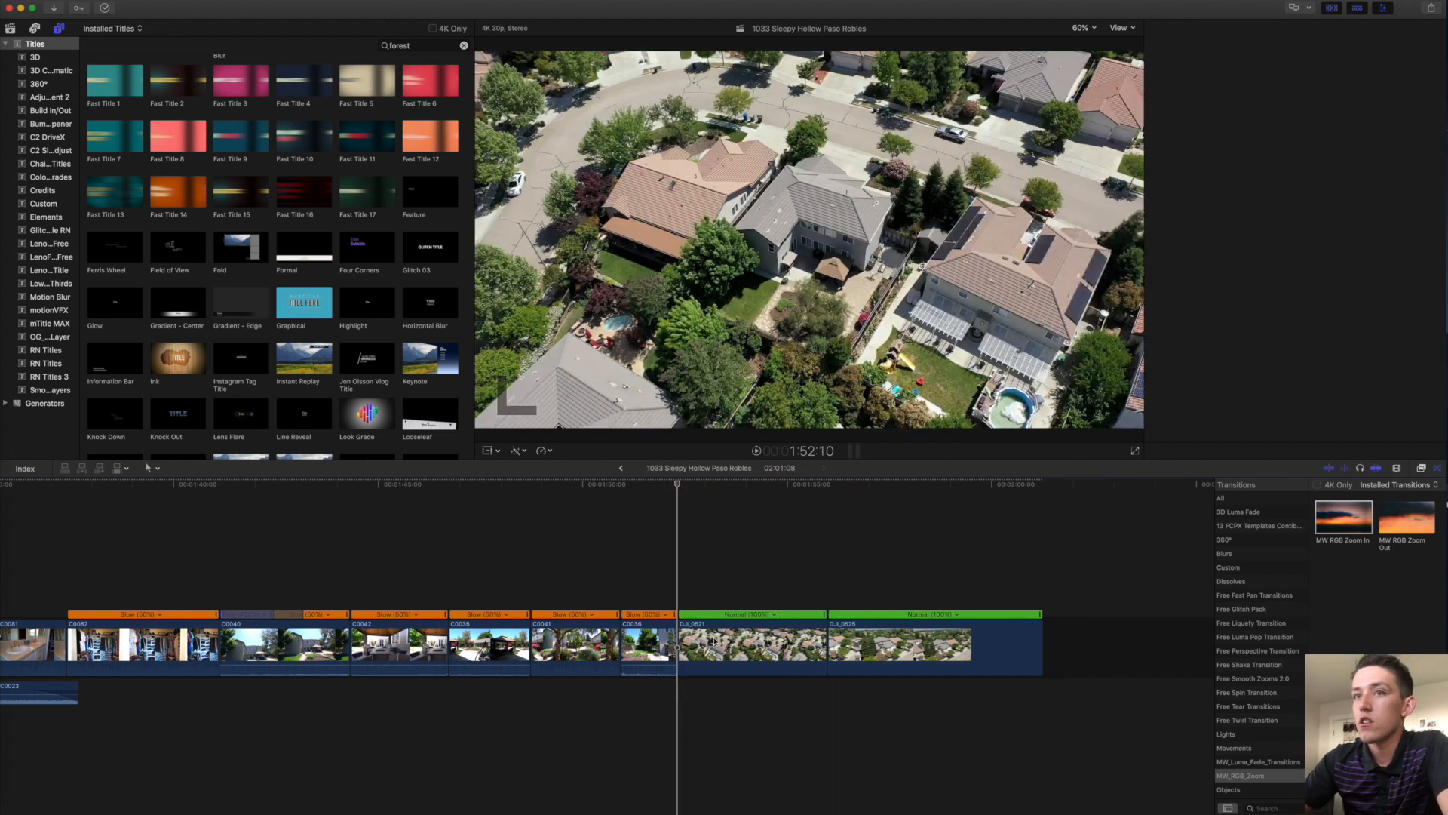
pyautogui.hscroll(-5, 528, 626)
pyautogui.click(397, 601)
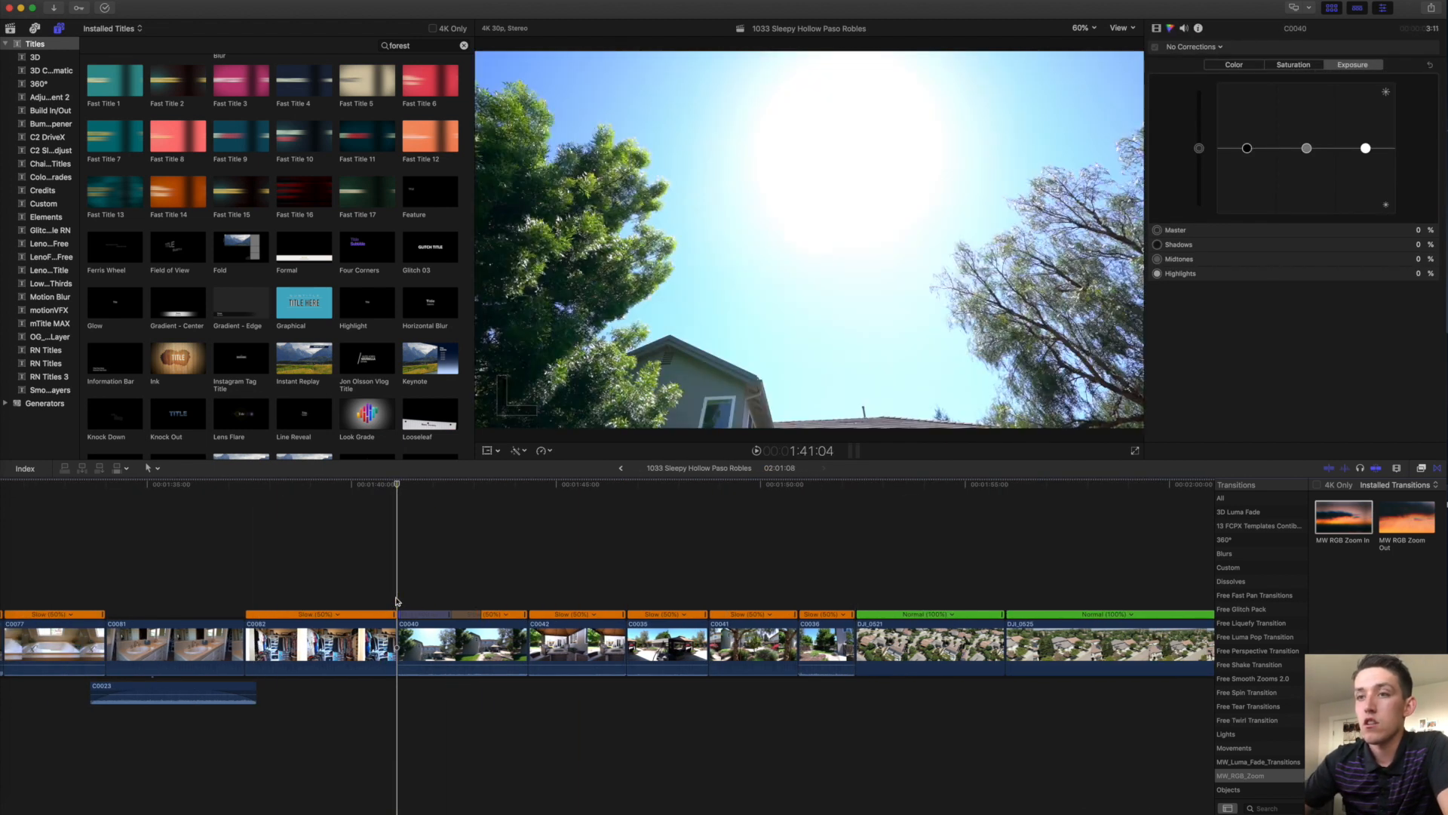
pyautogui.press('cmd+z')
# Trim the start of closet clip C0082 and play through the sequence.
pyautogui.click(328, 640)
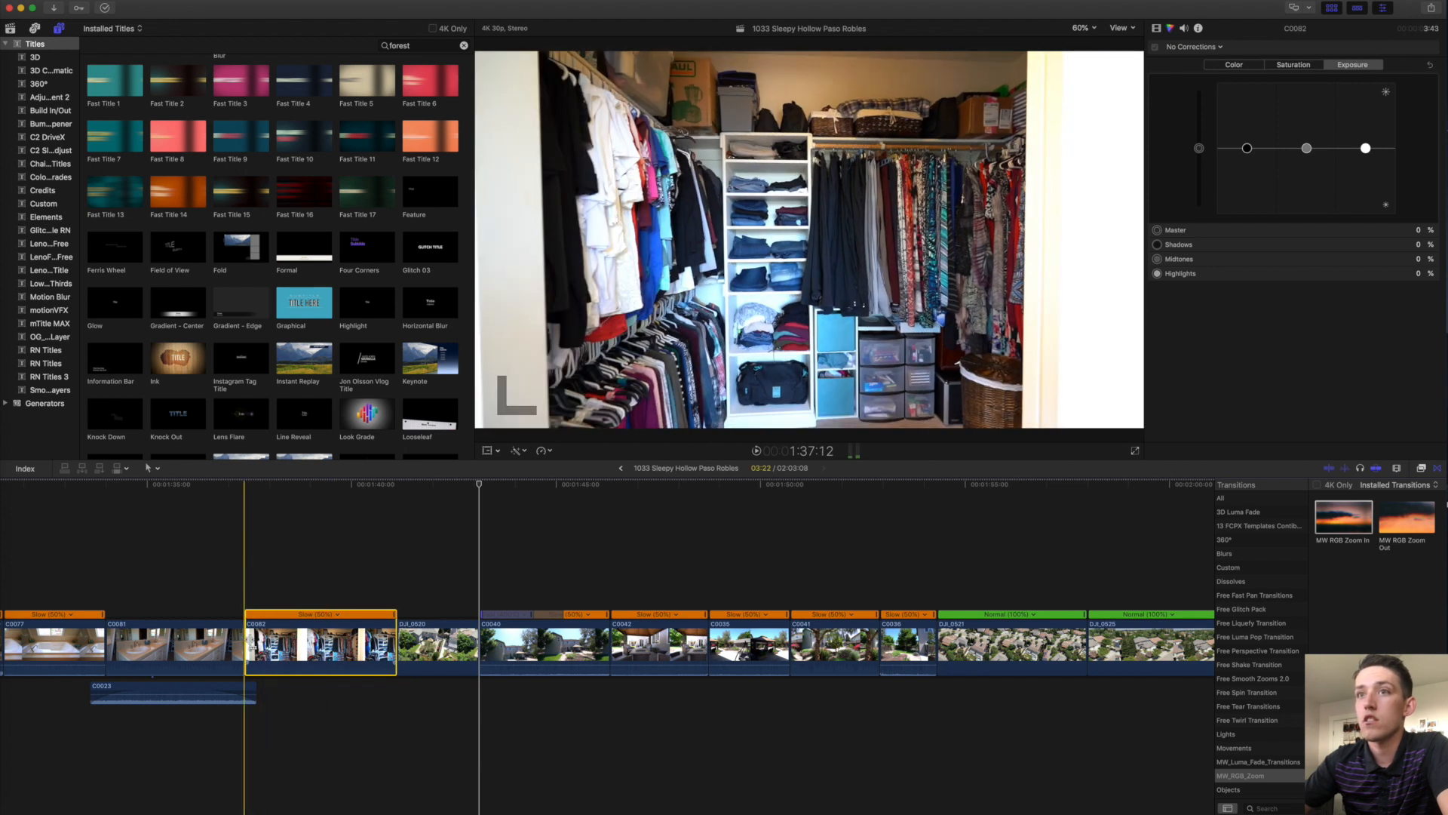
pyautogui.moveTo(246, 641); pyautogui.dragTo(287, 641)
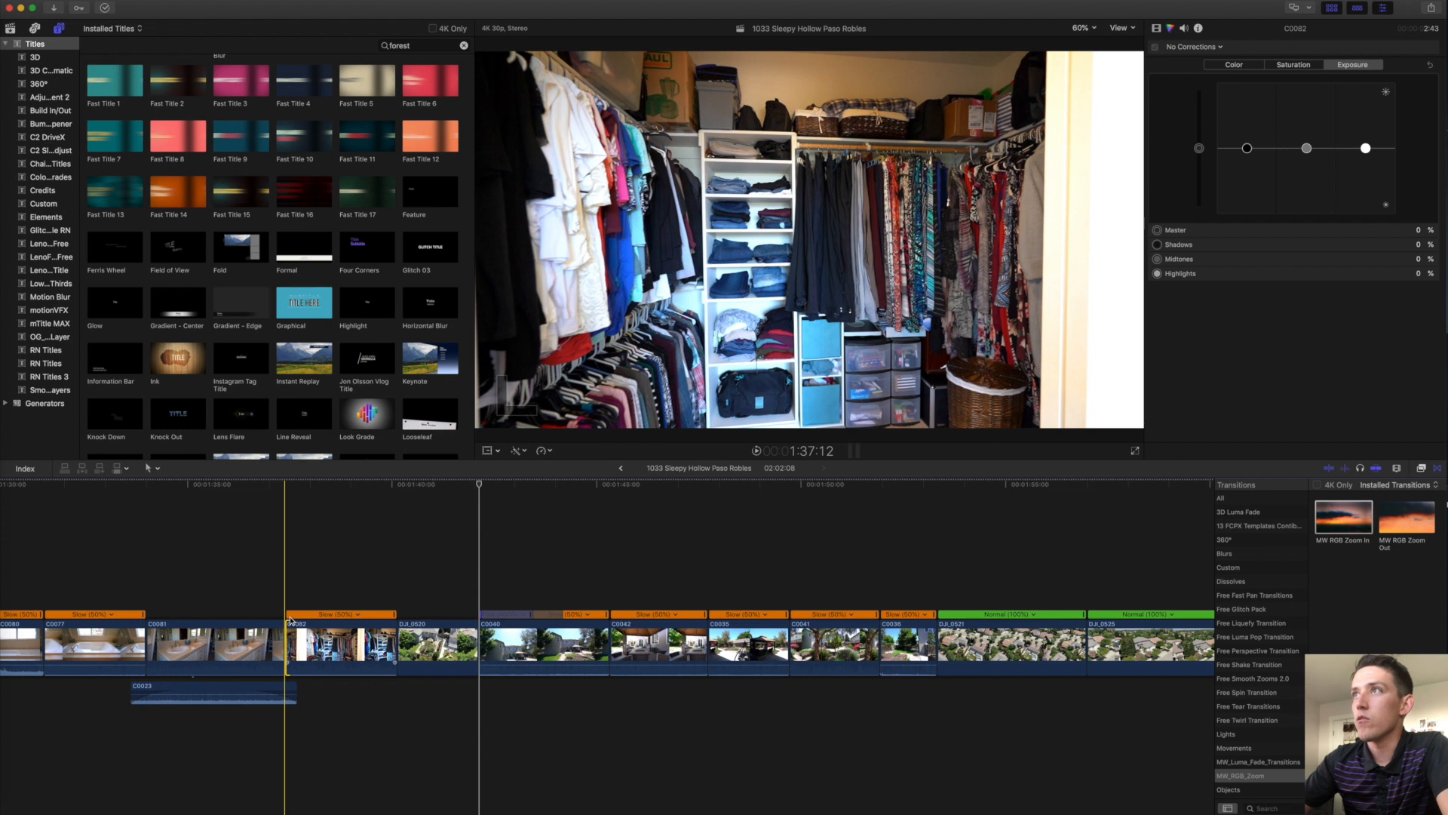
pyautogui.press('space')
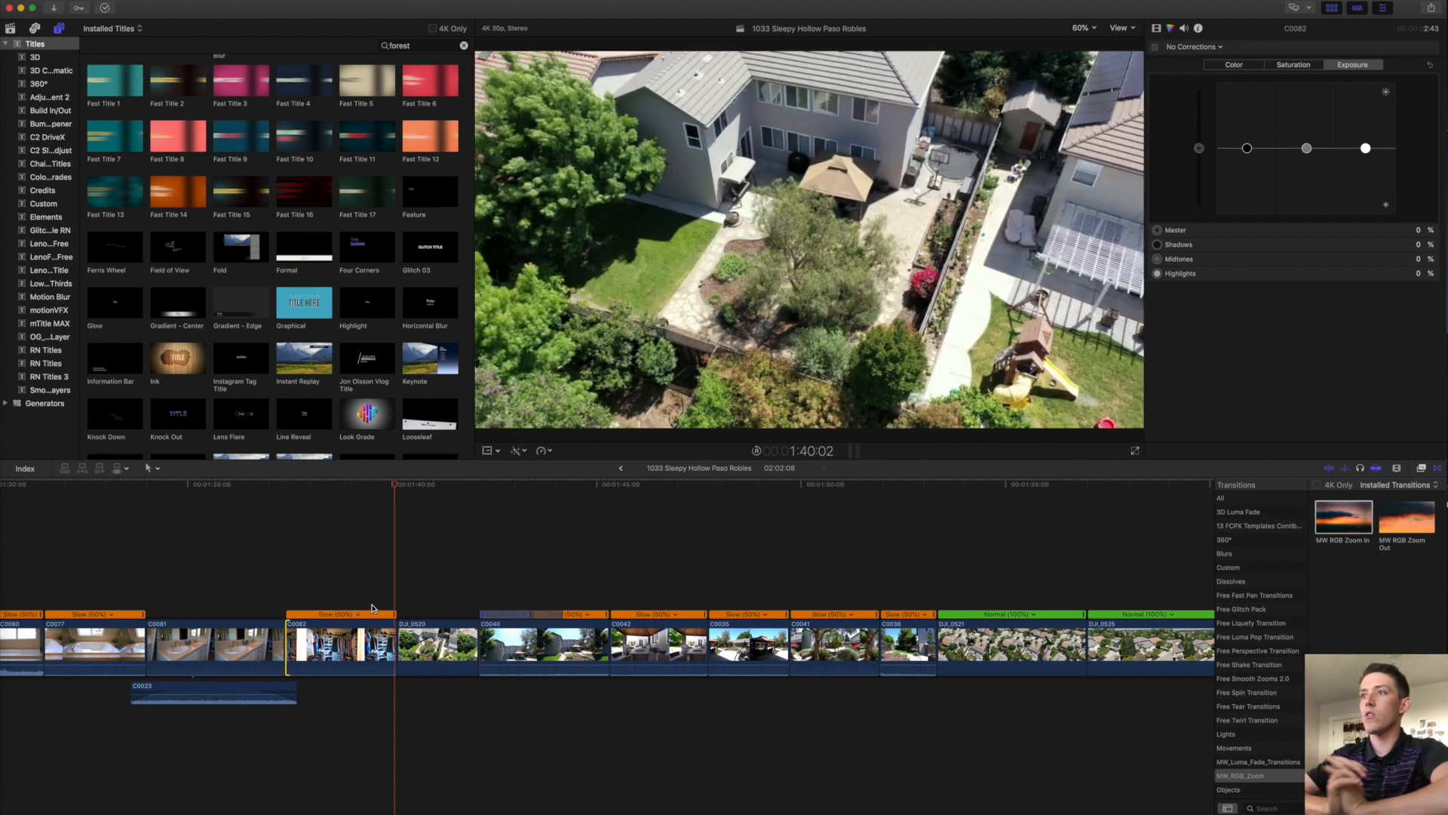
pyautogui.hscroll(10, 371, 608)
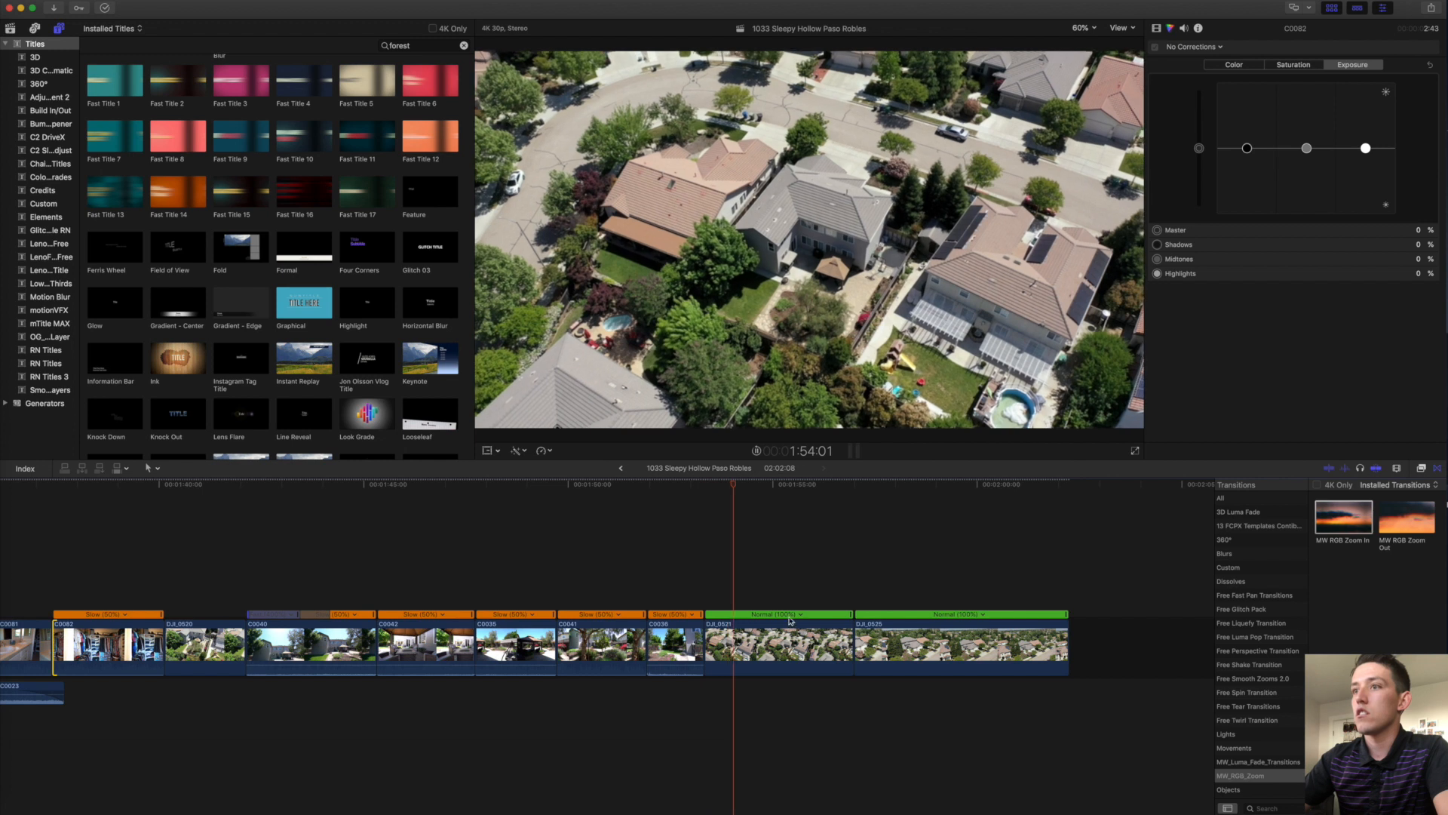
pyautogui.click(678, 647)
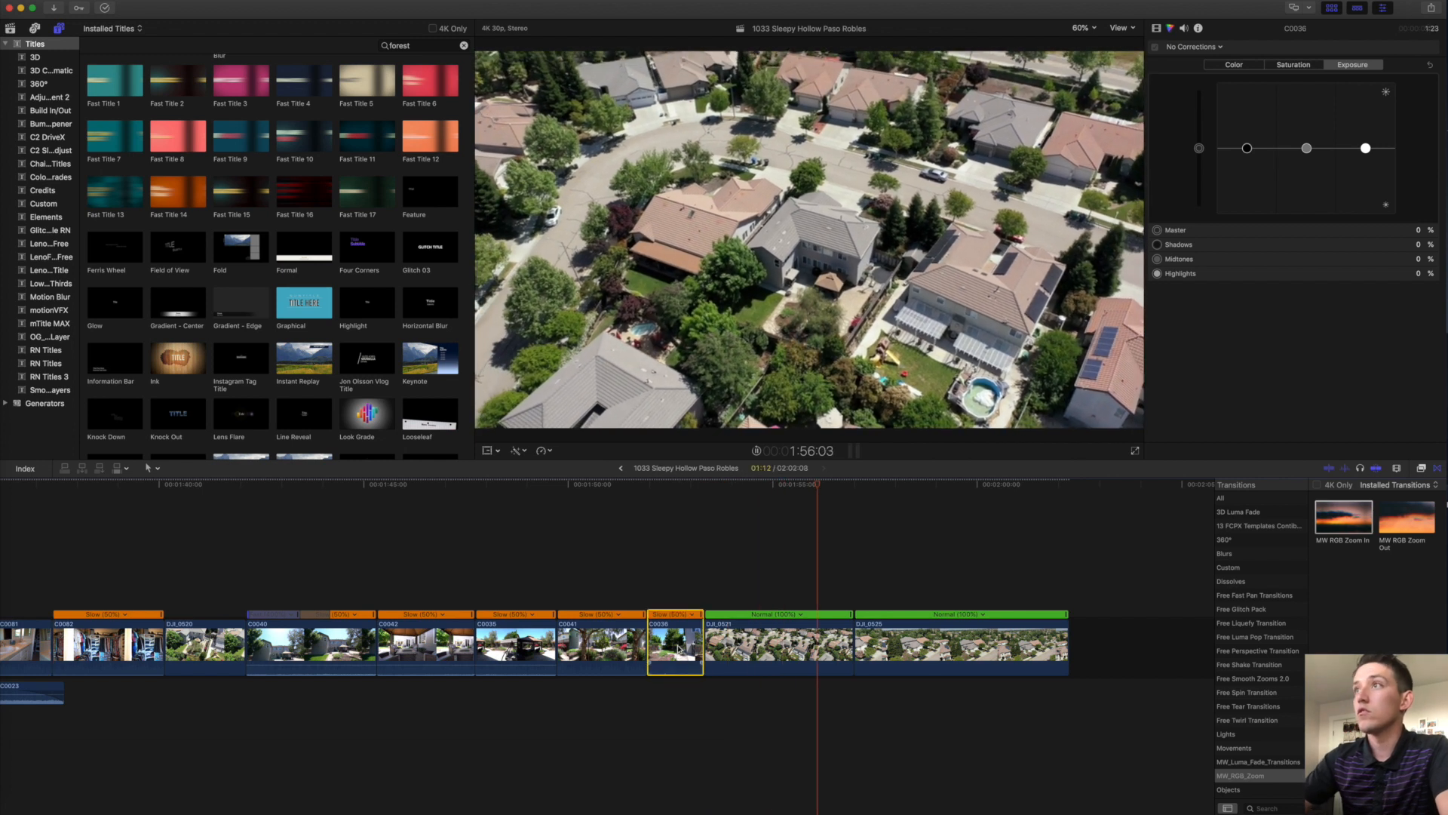
pyautogui.press('space')
# Trim both ends of DJI_0521 and the start of DJI_0525, then fit the whole project.
pyautogui.click(753, 641)
pyautogui.moveTo(707, 643); pyautogui.dragTo(728, 643)
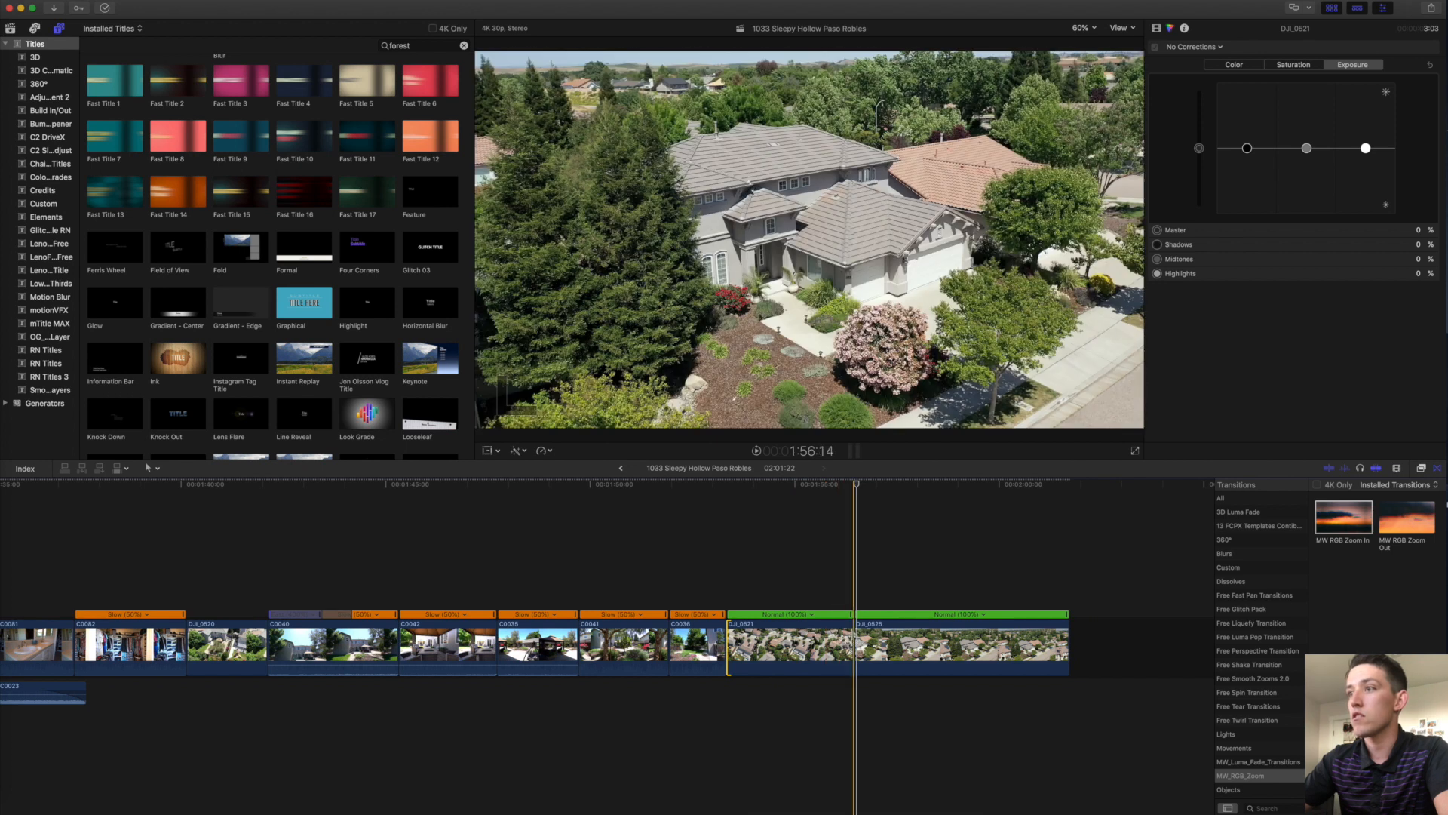
pyautogui.moveTo(851, 641); pyautogui.dragTo(832, 641)
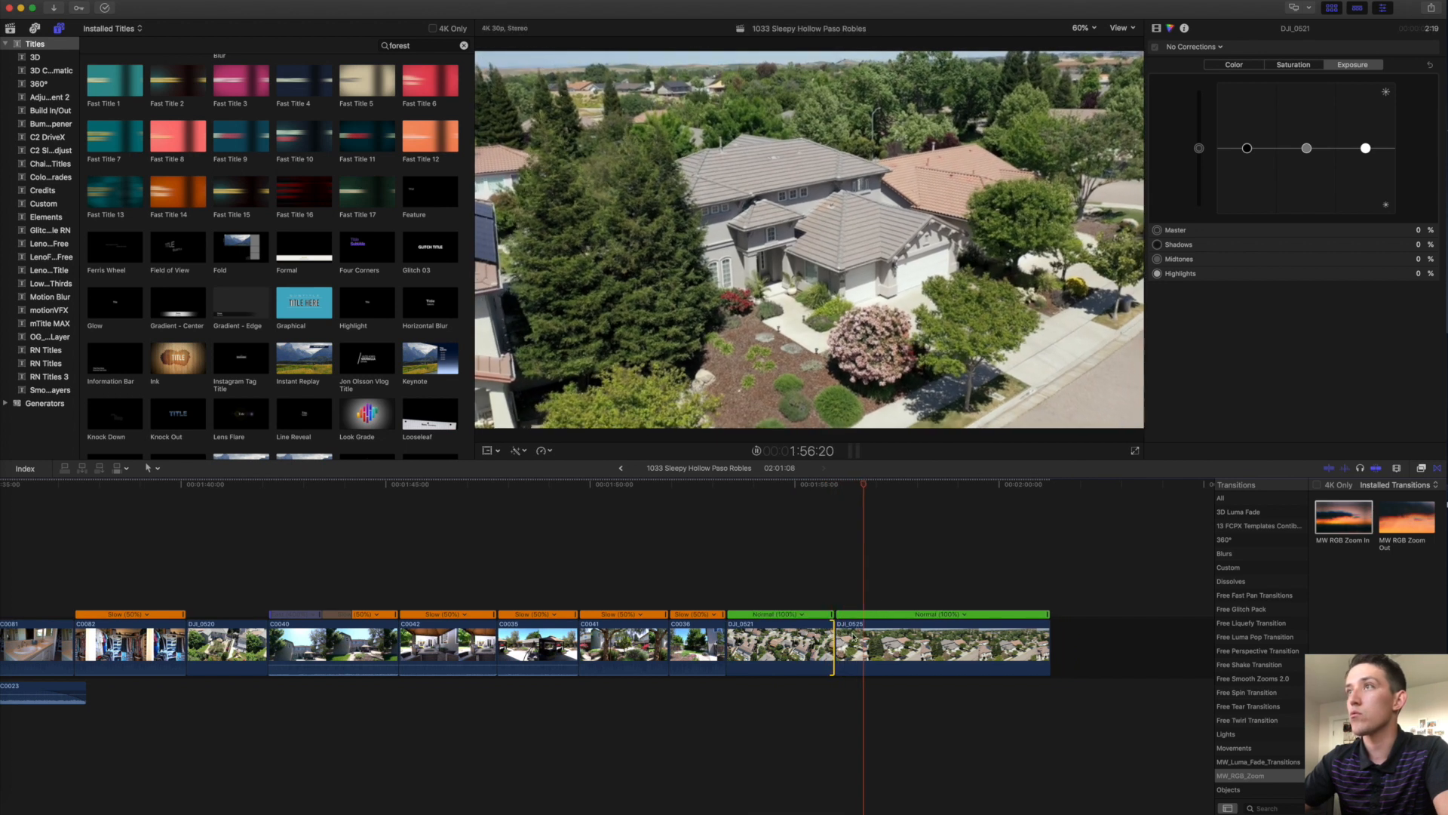
pyautogui.press('space')
pyautogui.moveTo(837, 641); pyautogui.dragTo(872, 641)
pyautogui.click(928, 582)
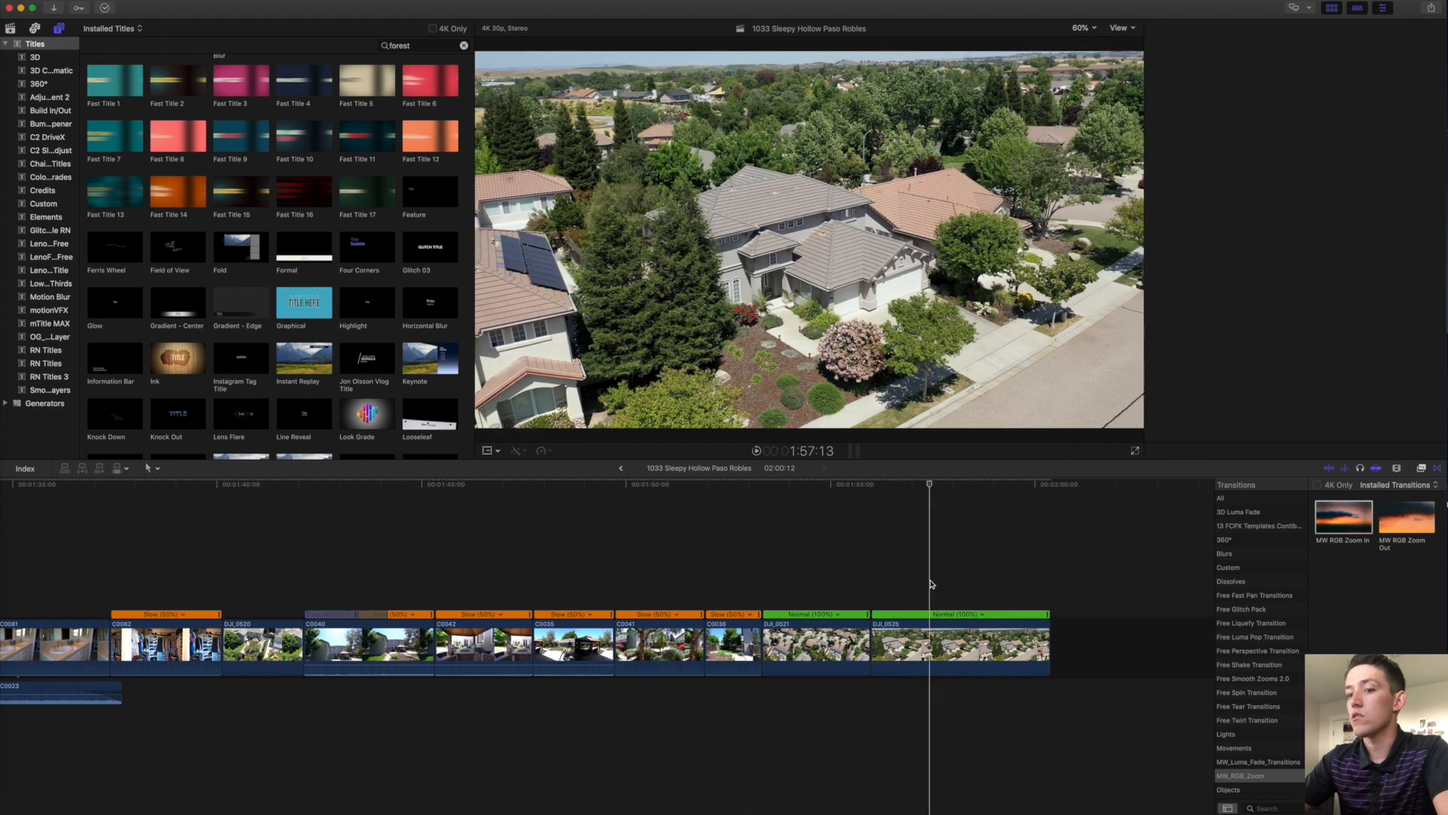
pyautogui.press('ctrl+super+5')
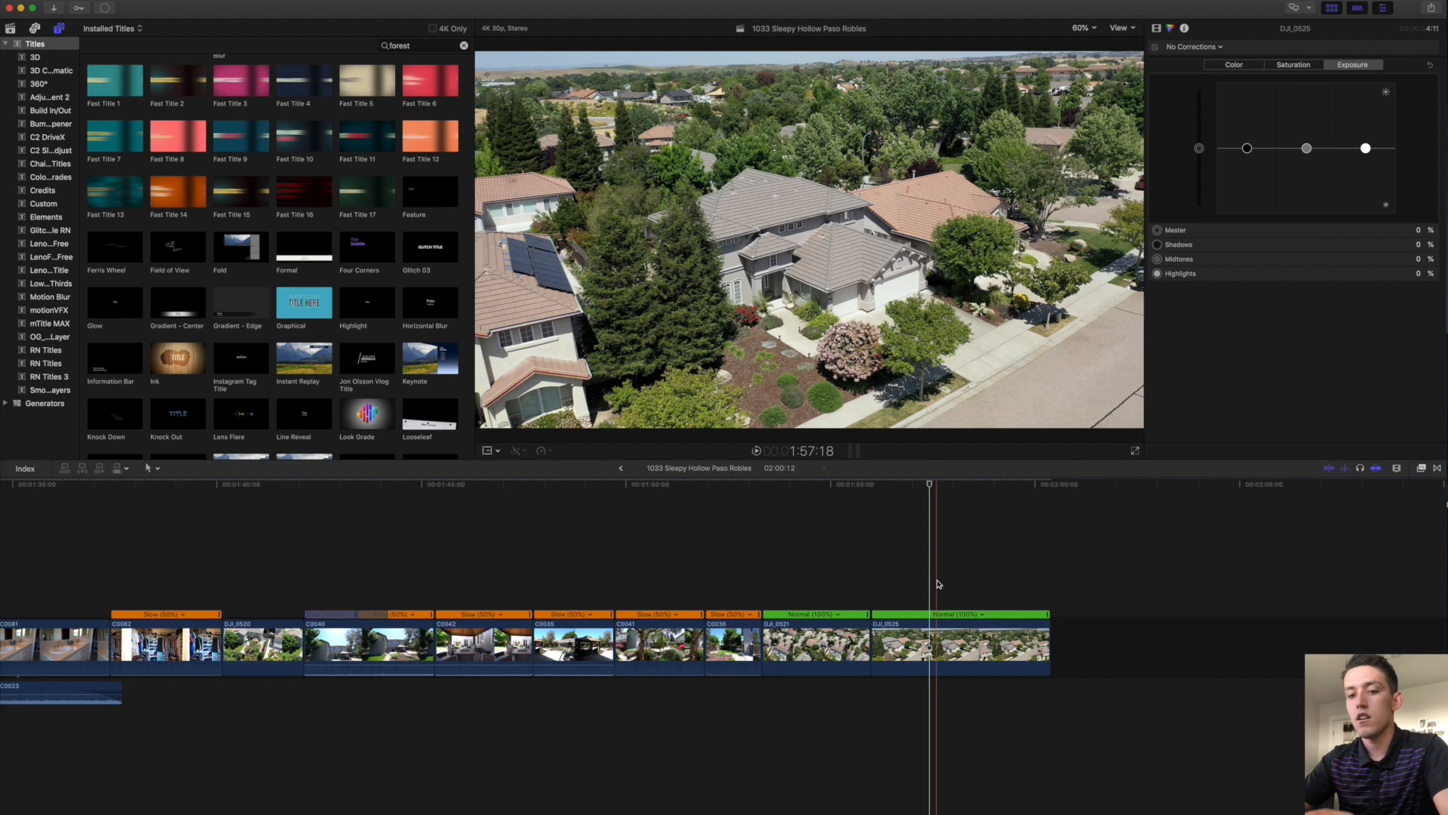
pyautogui.hotkey('shift', 'z')
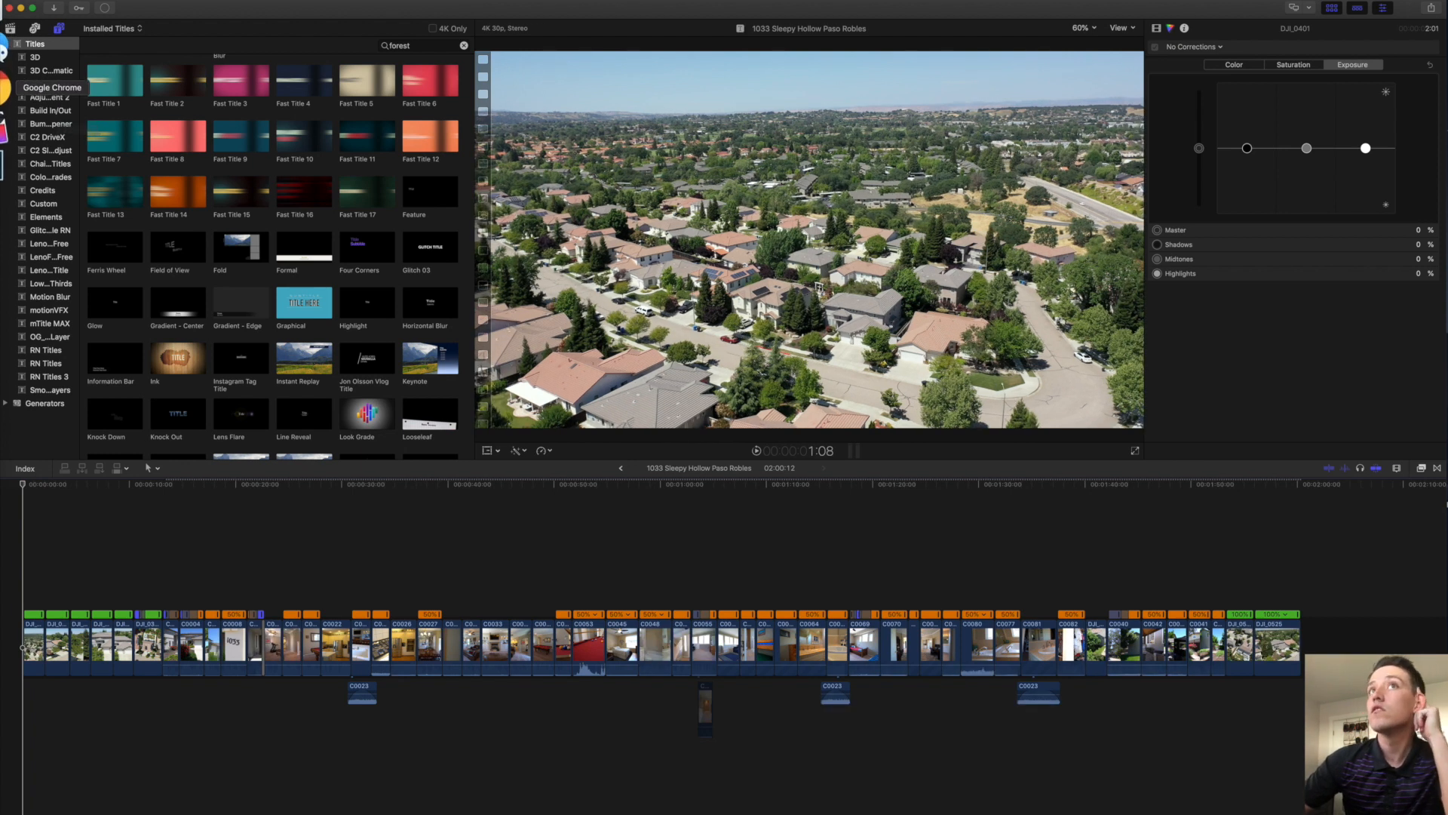
# Bring the Artlist Download History browser window full-screen and split off the Sheets tab.
pyautogui.click(3, 89)
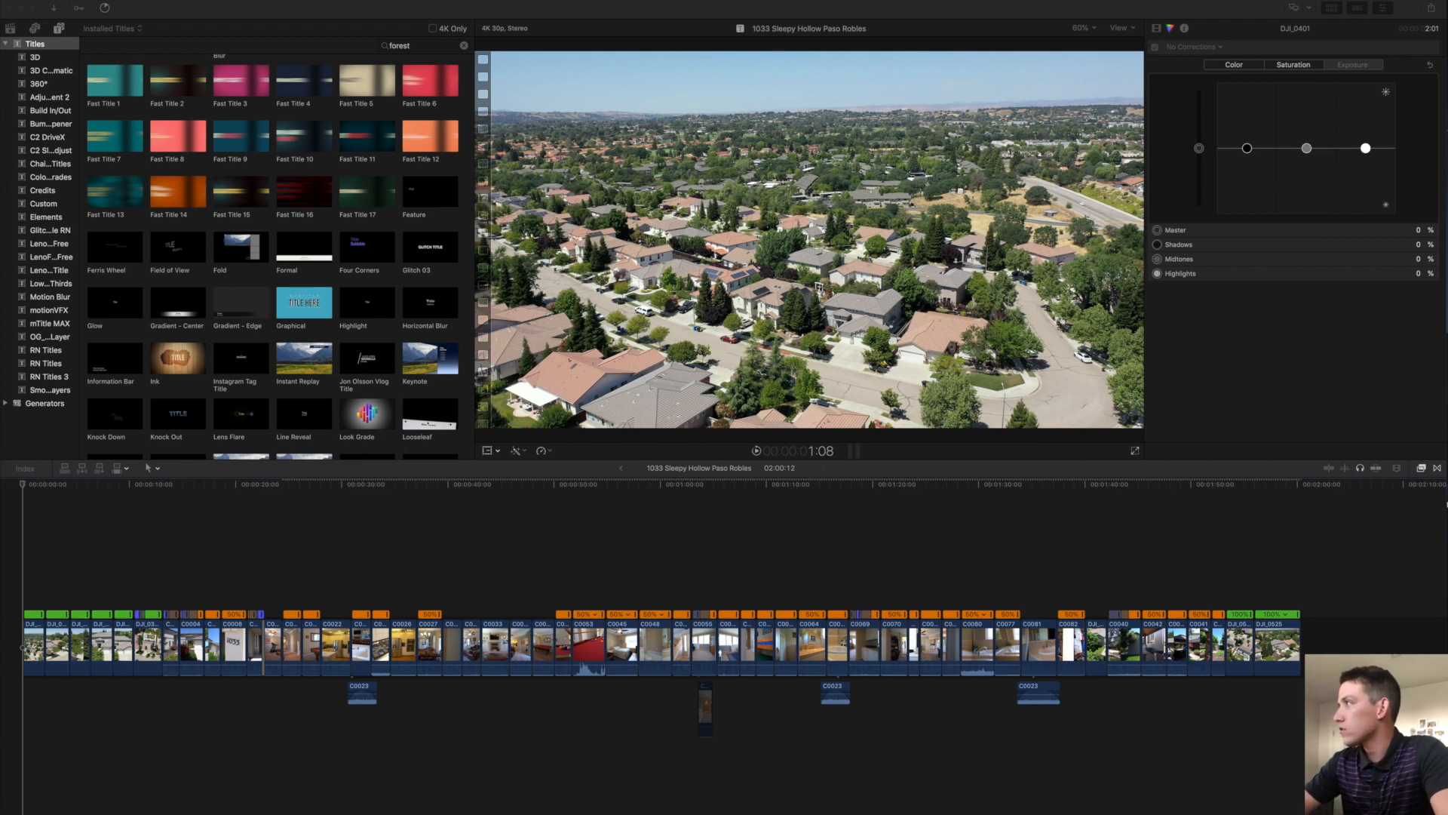
pyautogui.moveTo(1447, 123); pyautogui.dragTo(544, 101)
pyautogui.moveTo(1102, 695); pyautogui.dragTo(1447, 814)
pyautogui.moveTo(98, 74); pyautogui.dragTo(28, 6)
pyautogui.moveTo(133, 20); pyautogui.dragTo(1433, 16)
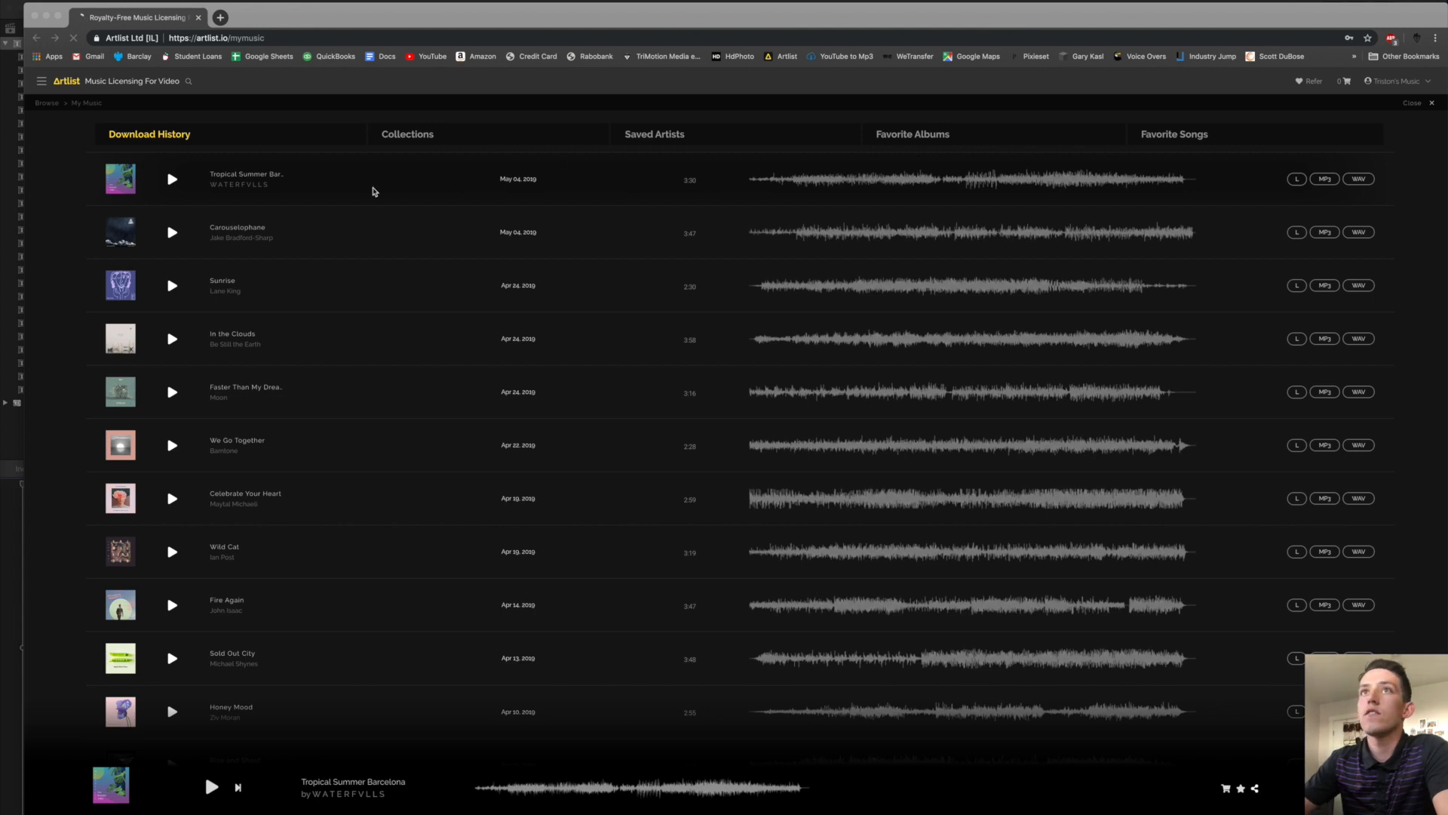
# Preview Tropical Summer Barcelona in Artlist, skimming ahead and pausing at 1:29 of 3:30.
pyautogui.click(373, 192)
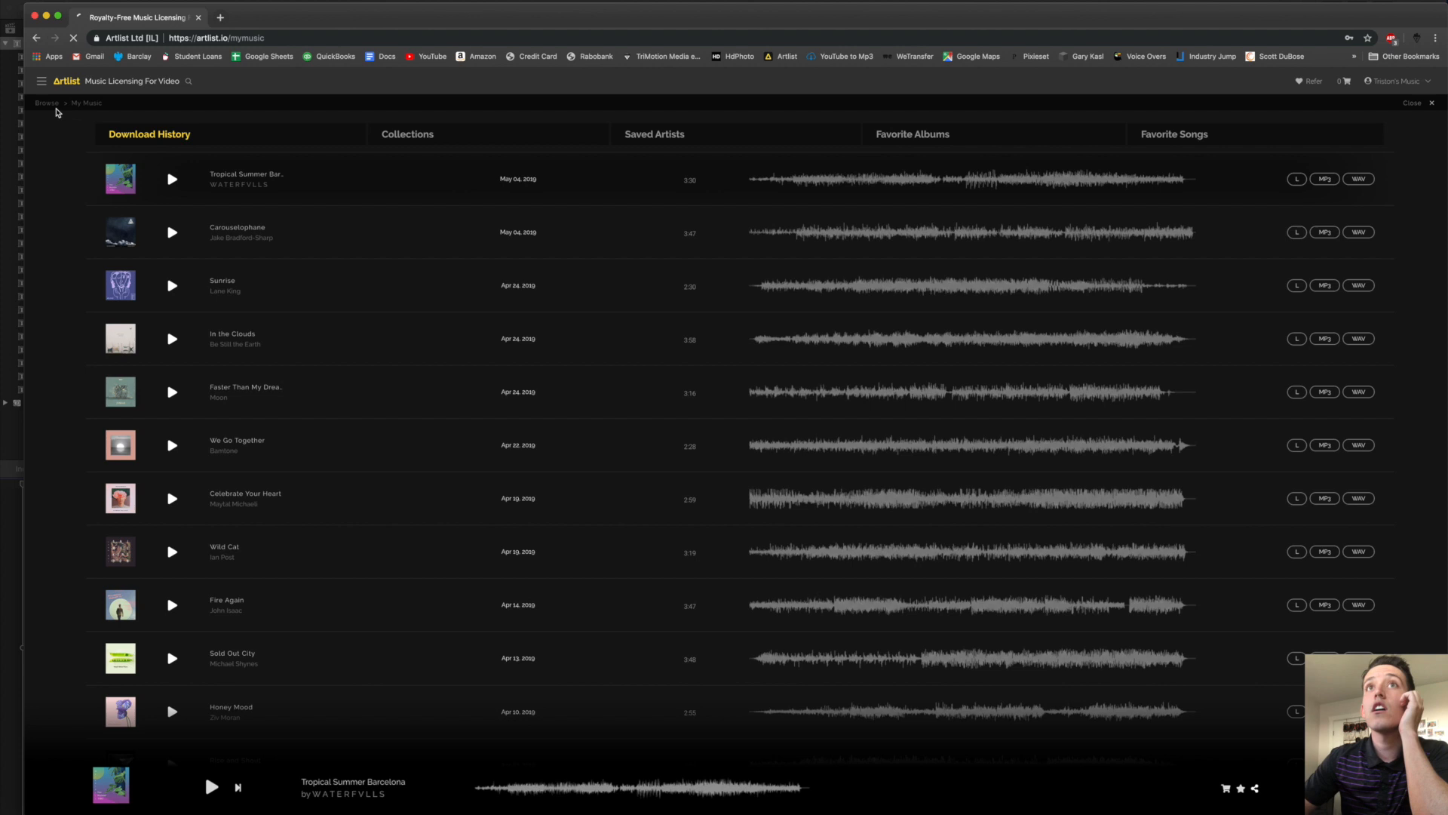
pyautogui.click(172, 180)
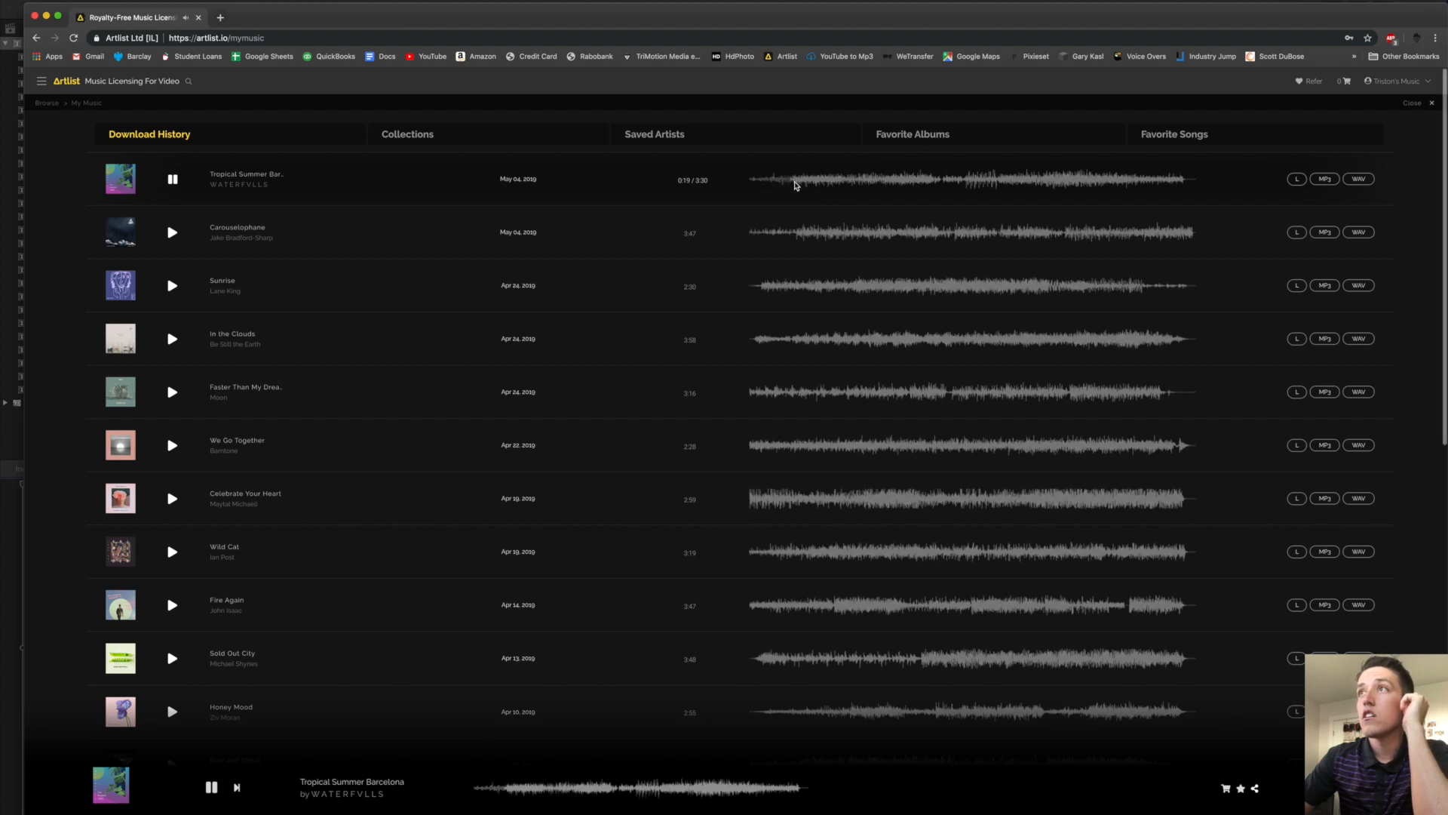
pyautogui.click(794, 185)
pyautogui.moveTo(806, 185); pyautogui.dragTo(929, 182)
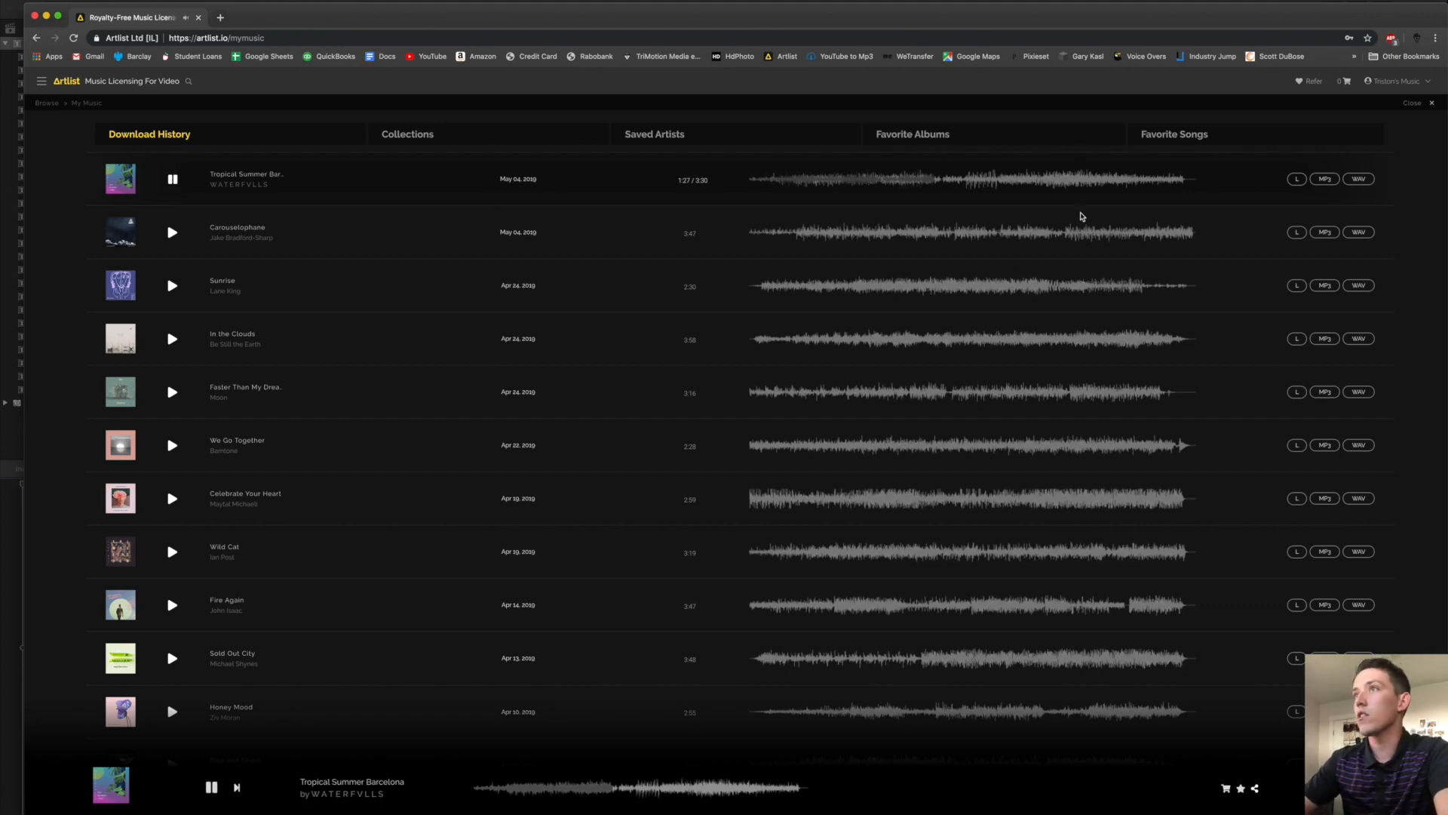
pyautogui.click(173, 180)
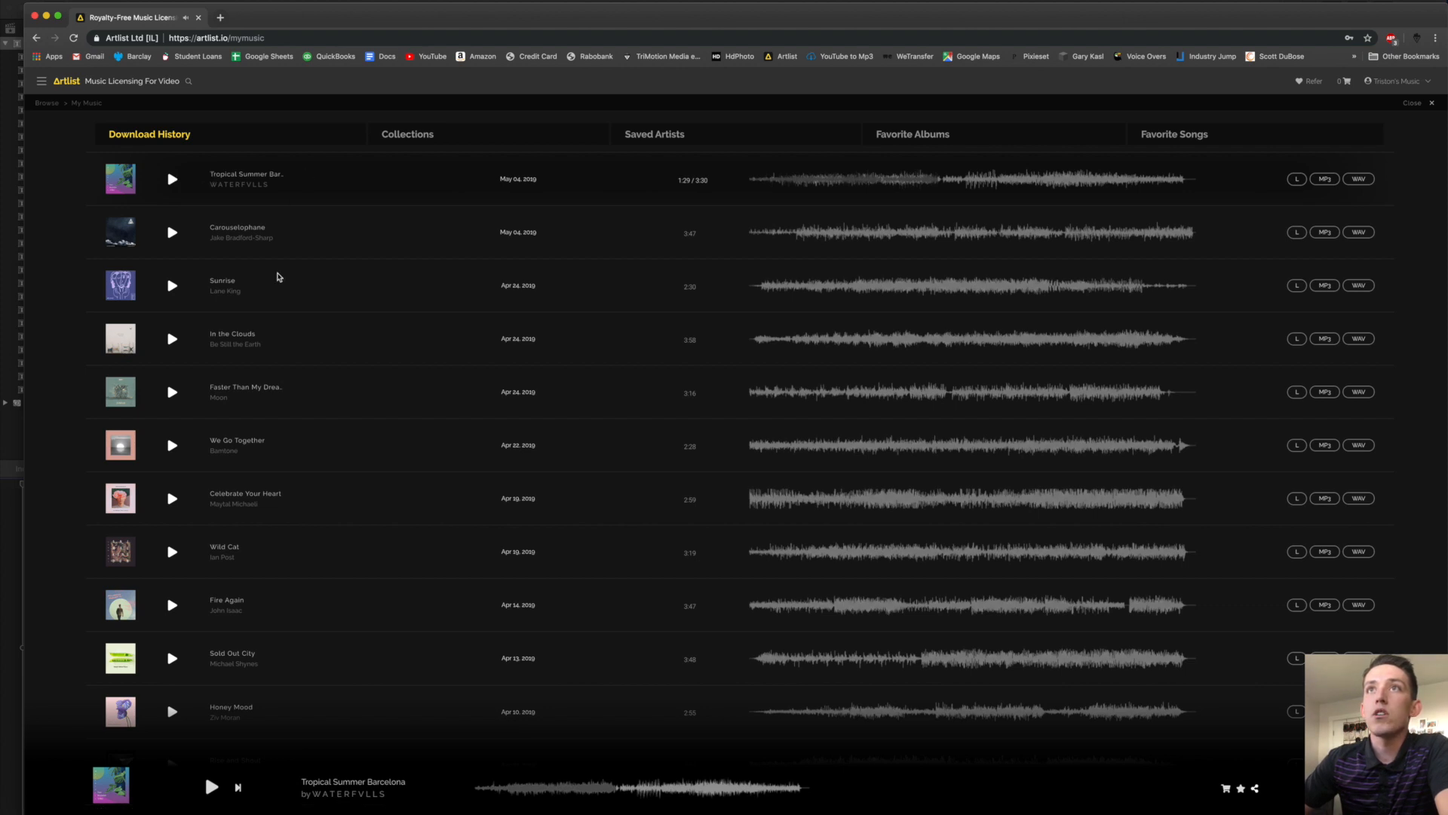
pyautogui.hotkey('ctrl', 'Up')
# Back in Final Cut Pro, search the music library for 'tropical summer'.
pyautogui.click(850, 496)
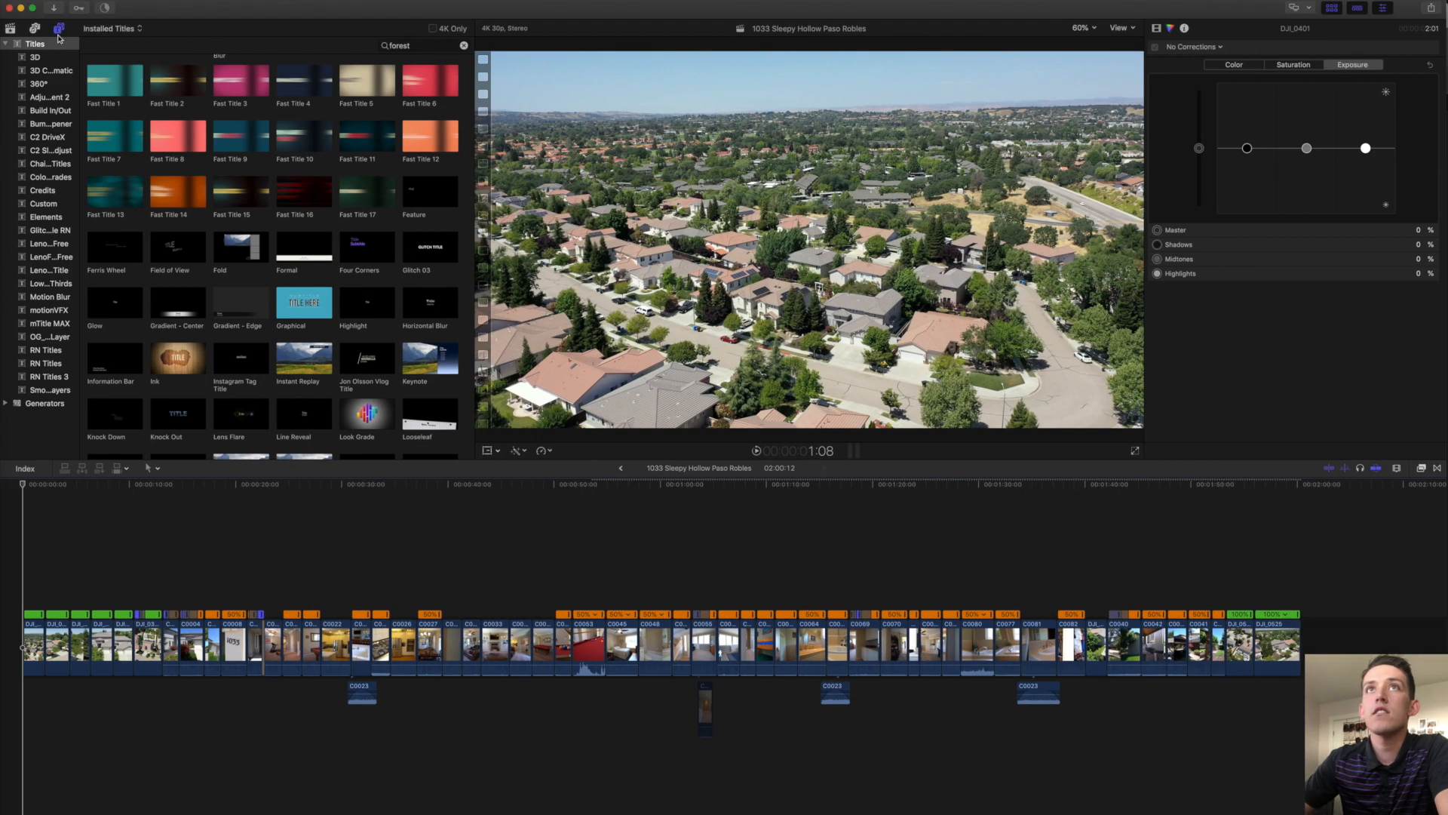
pyautogui.click(34, 29)
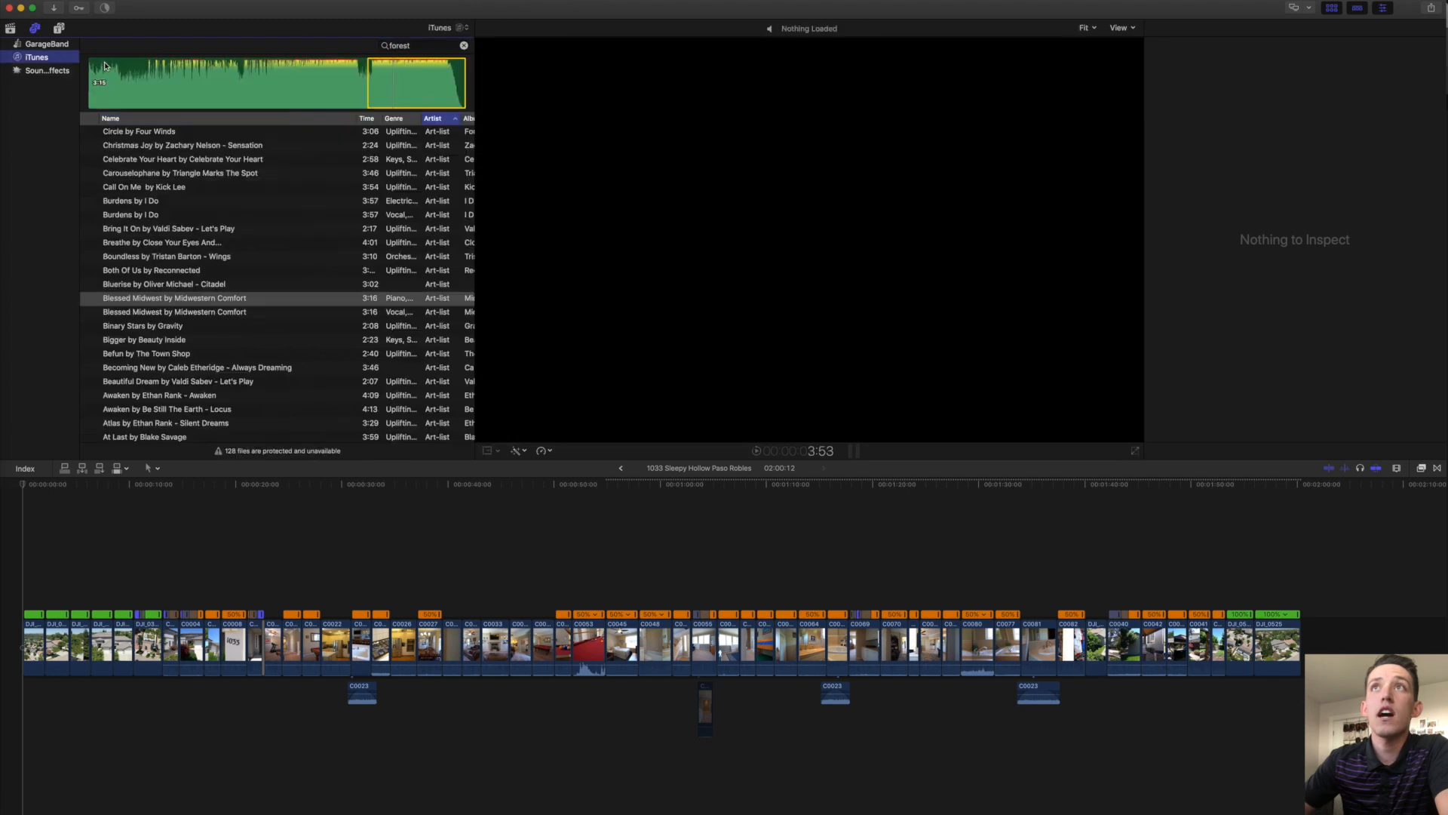
pyautogui.click(411, 46)
pyautogui.write('tropical')
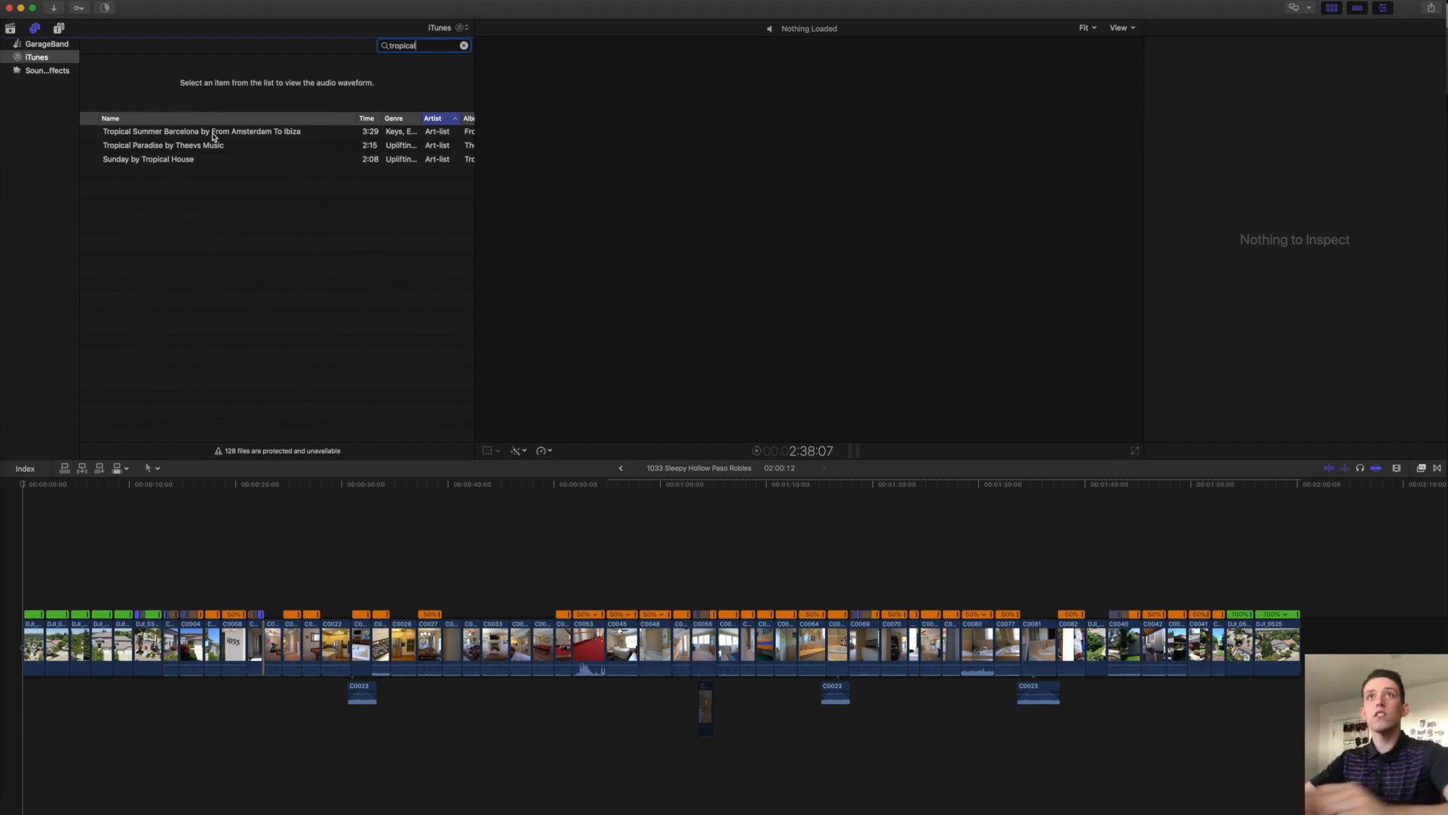
pyautogui.write('summer')
# Mark the second part of Tropical Summer Barcelona and connect it beneath the storyline.
pyautogui.click(138, 95)
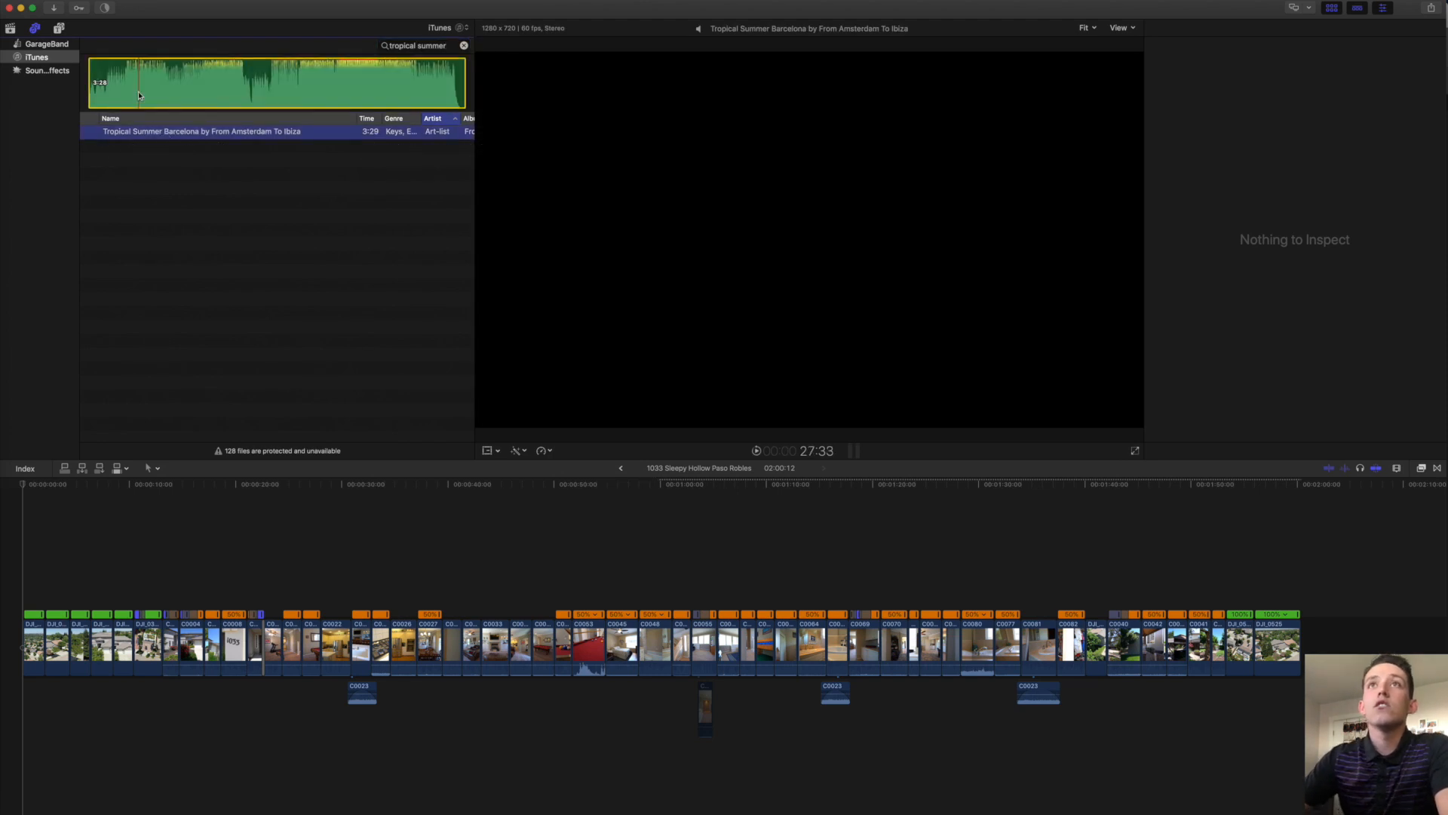
pyautogui.press('i')
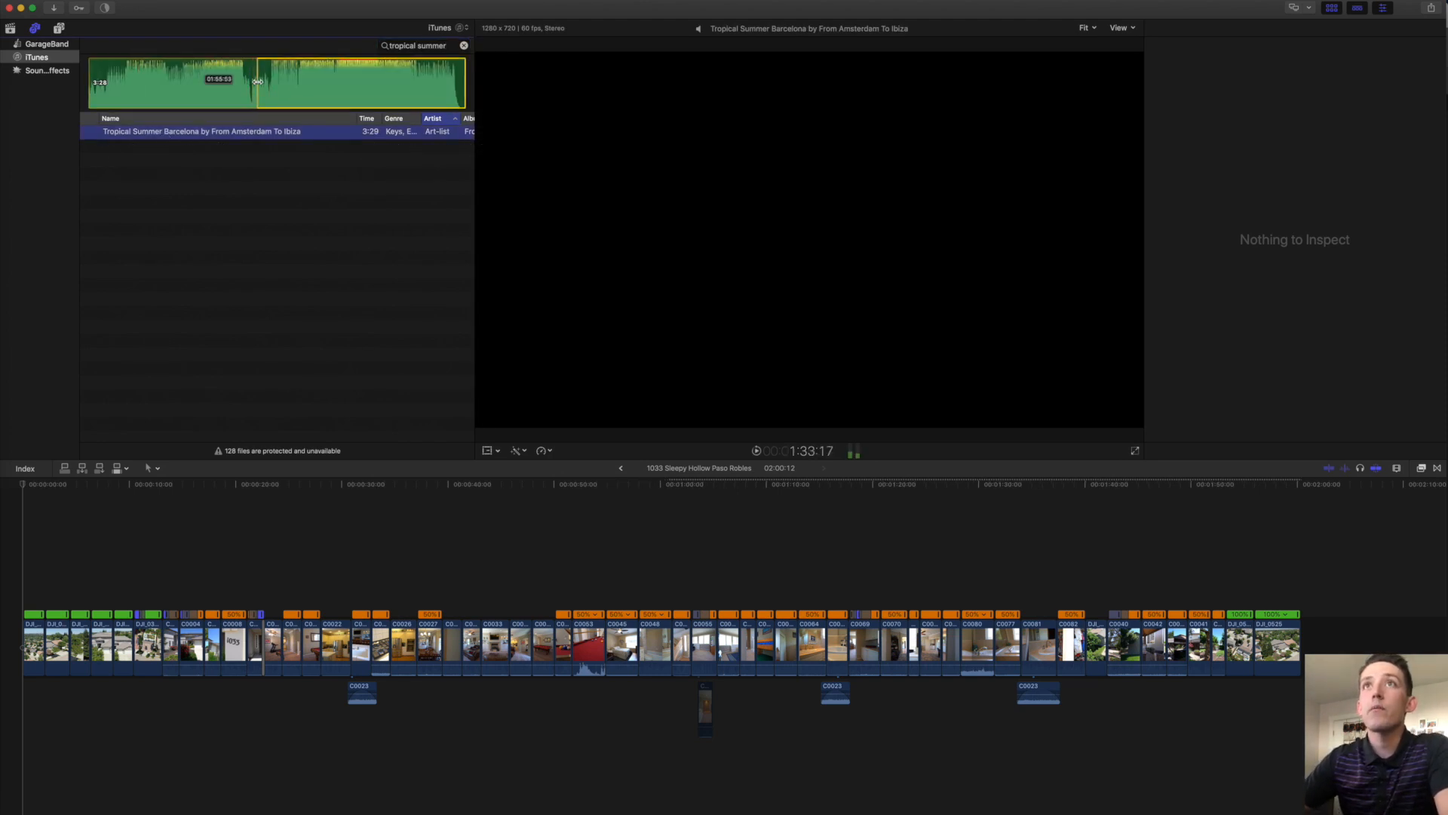
pyautogui.moveTo(257, 81); pyautogui.dragTo(252, 80)
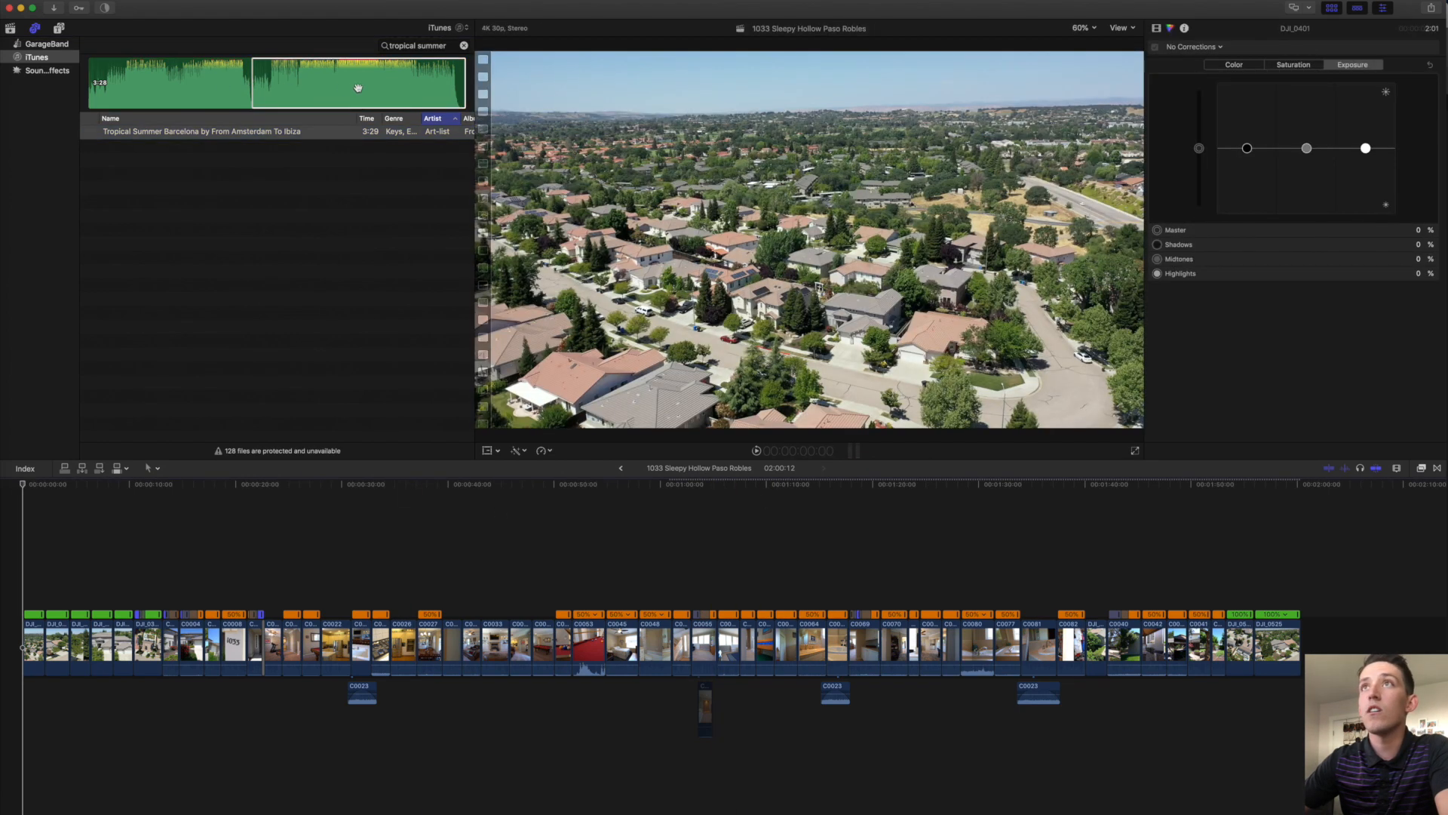
pyautogui.moveTo(257, 84); pyautogui.dragTo(251, 84)
pyautogui.moveTo(463, 83); pyautogui.dragTo(460, 82)
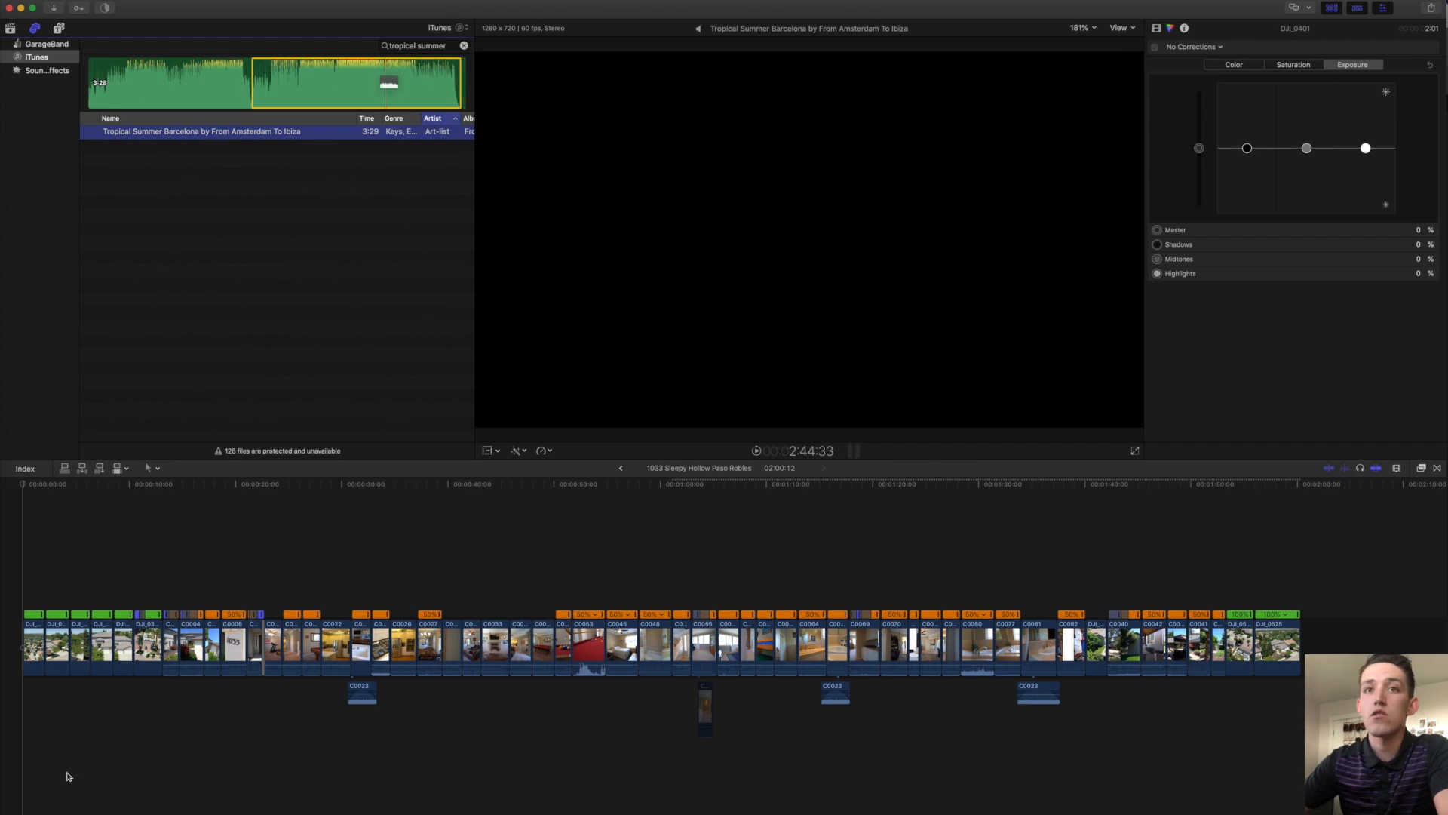
pyautogui.press('q')
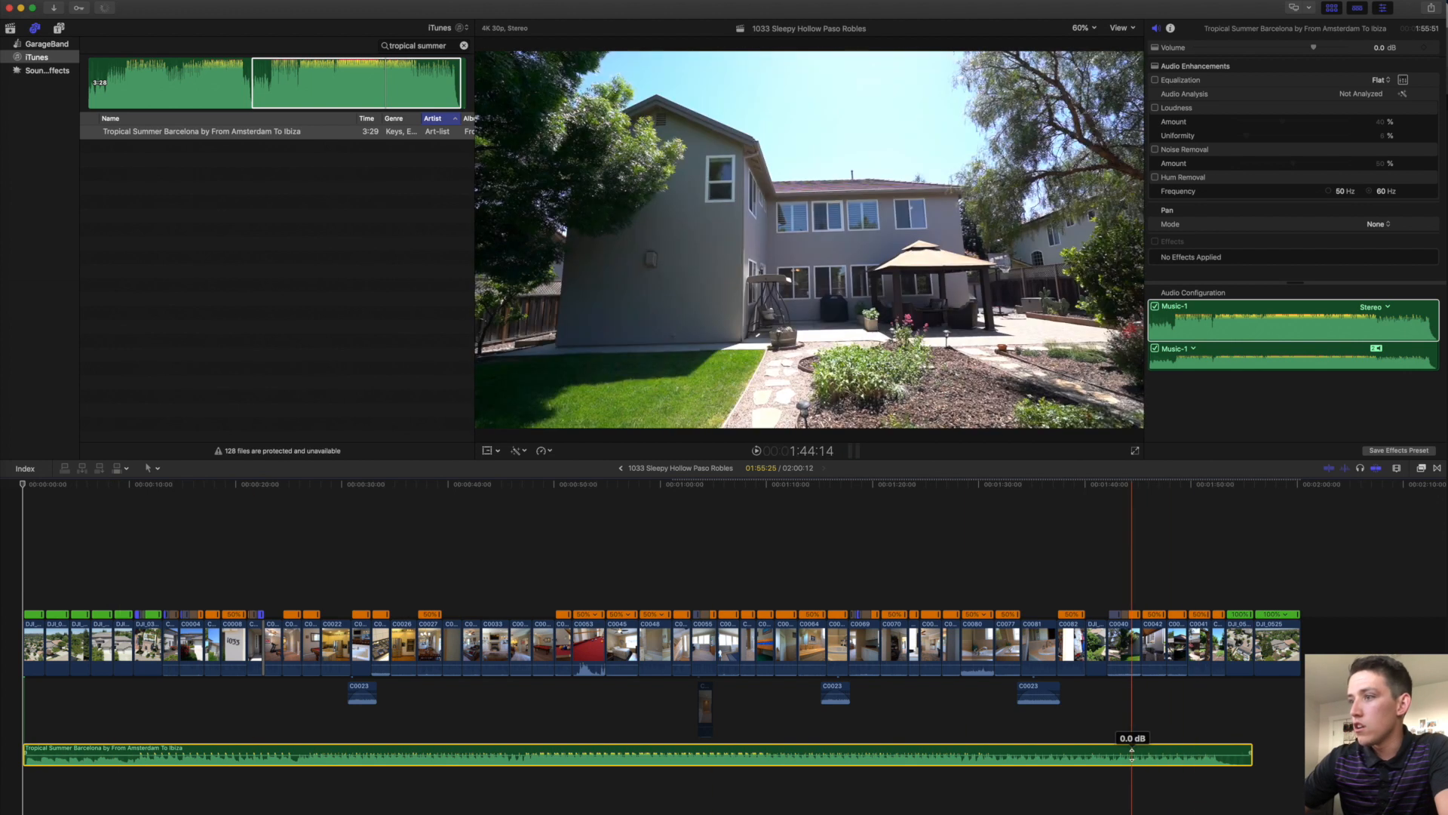
# Drop the Tropical Summer Barcelona clip to -7 dB, turn down the speakers, and reshow the Libraries list.
pyautogui.hotkey('ctrl', '-')
pyautogui.moveTo(536, 758); pyautogui.dragTo(537, 771)
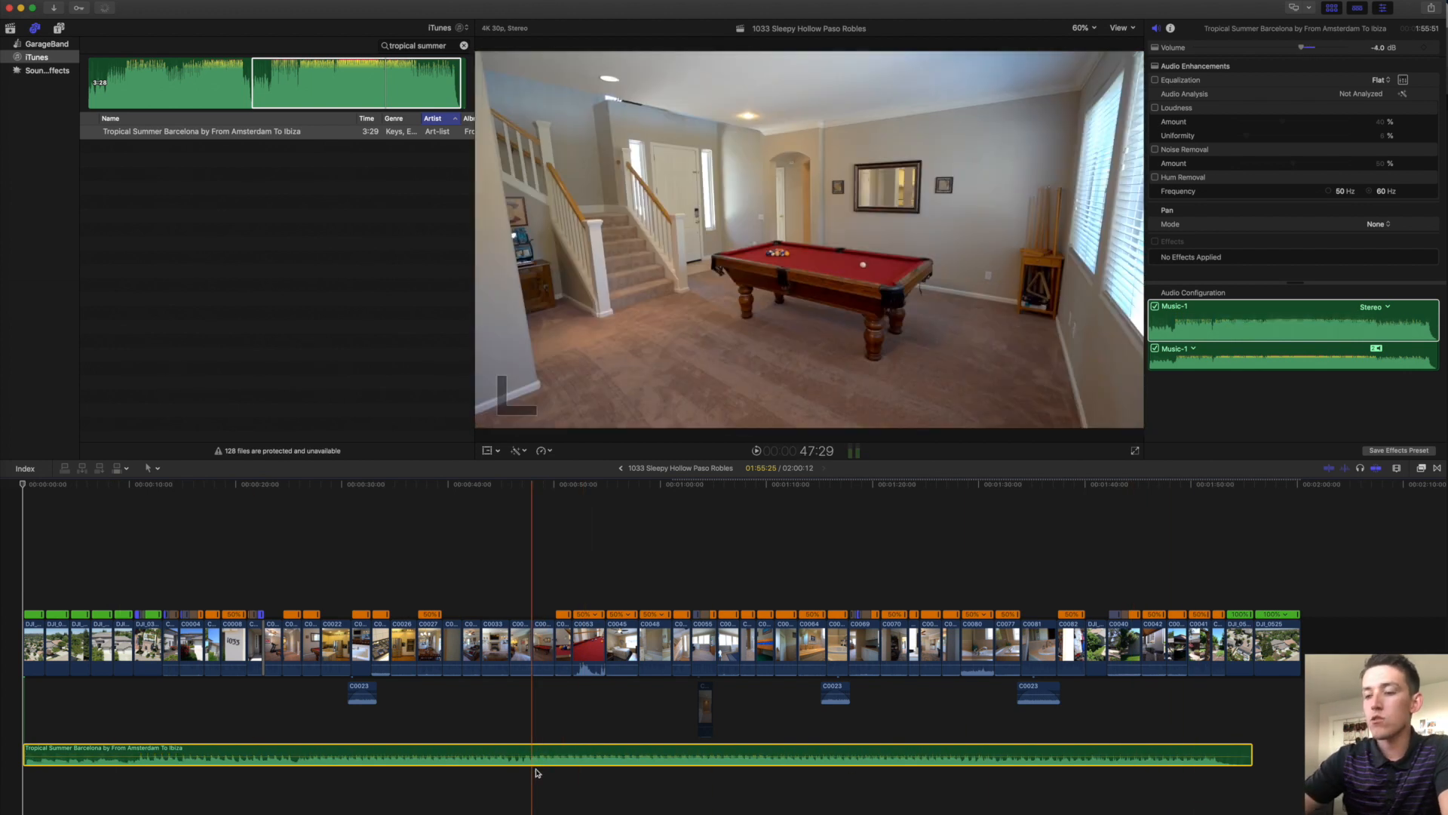
pyautogui.press('F12')
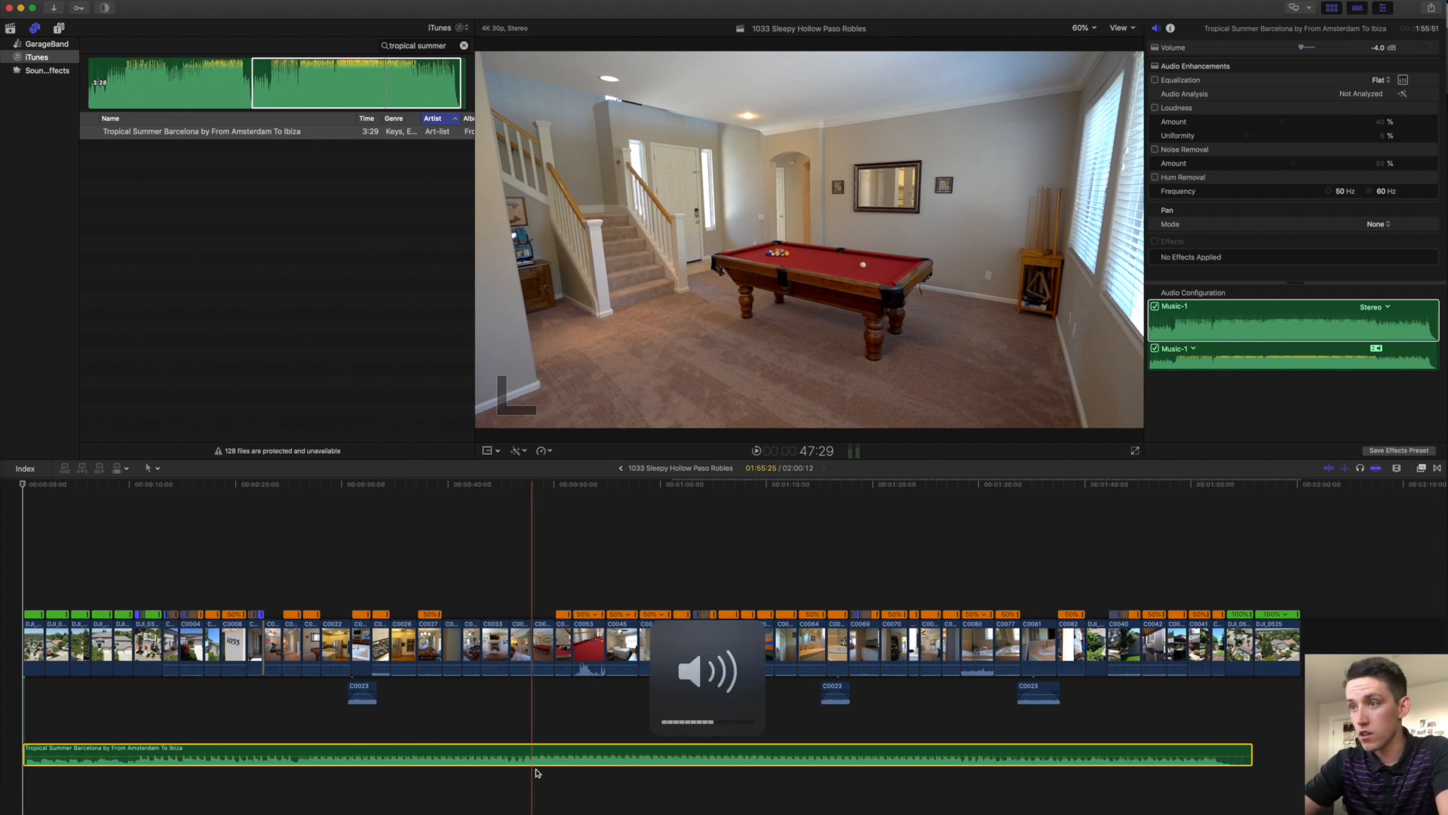
pyautogui.press('F11')
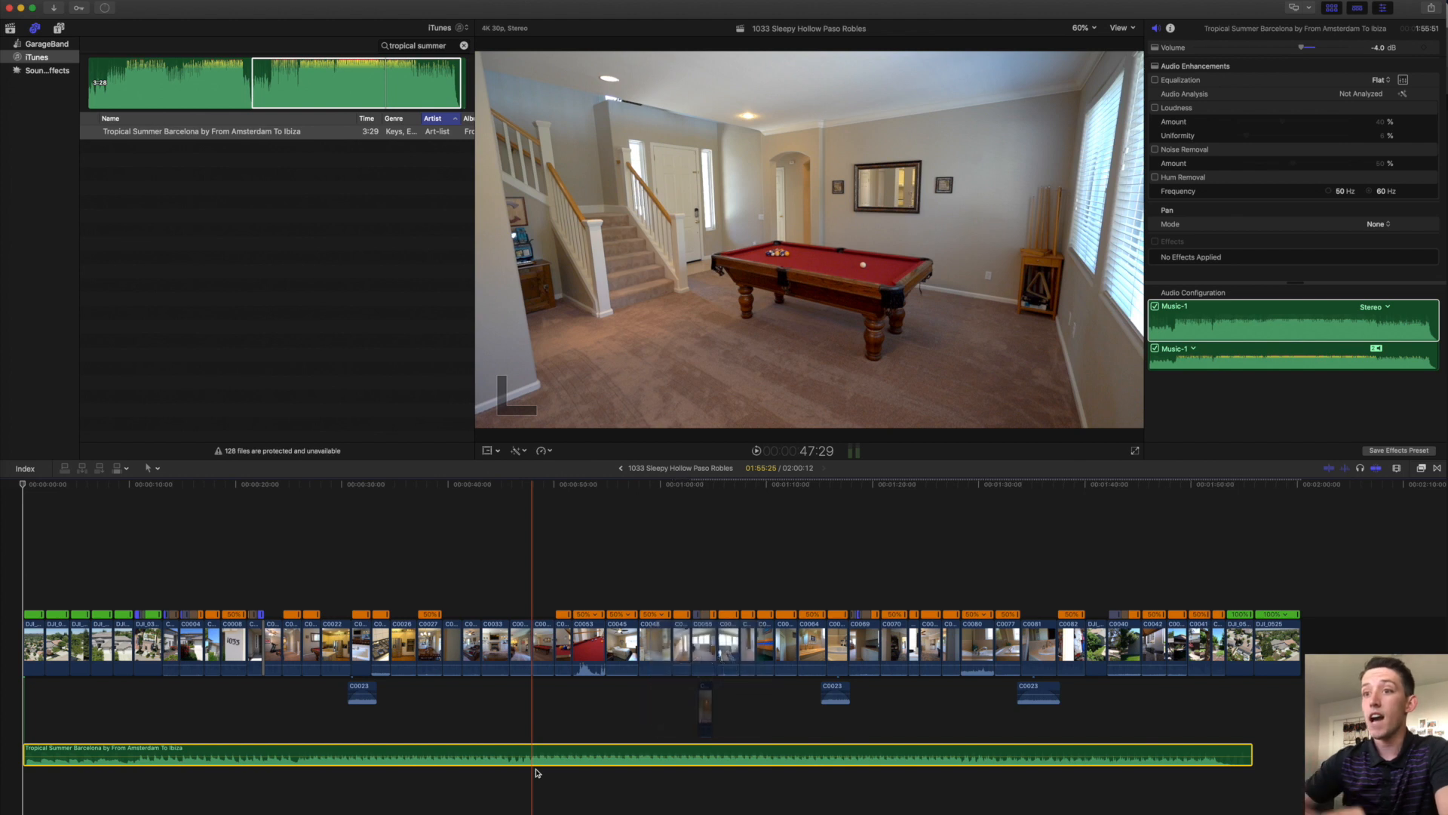
pyautogui.moveTo(475, 757); pyautogui.dragTo(474, 760)
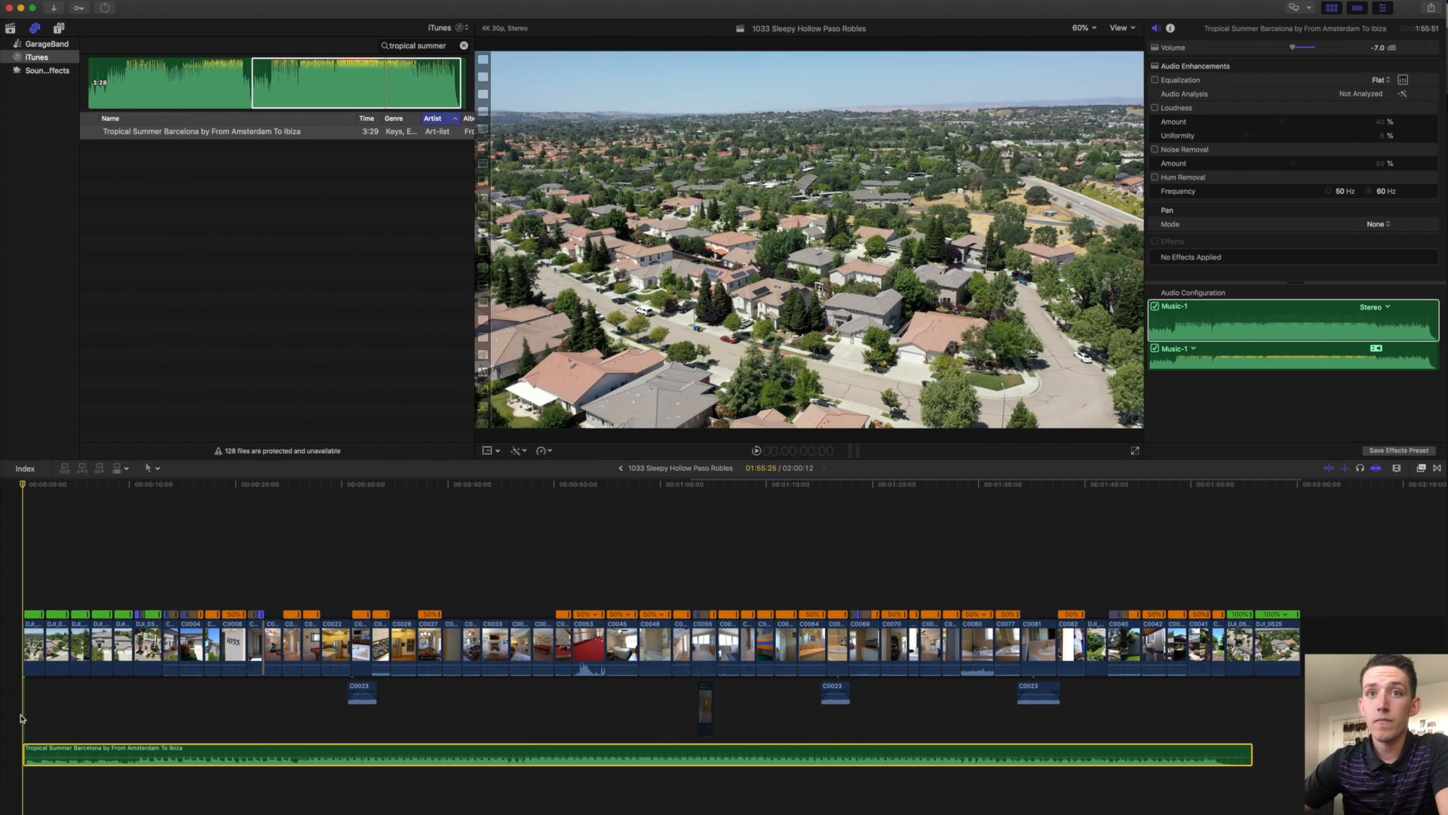
pyautogui.click(21, 718)
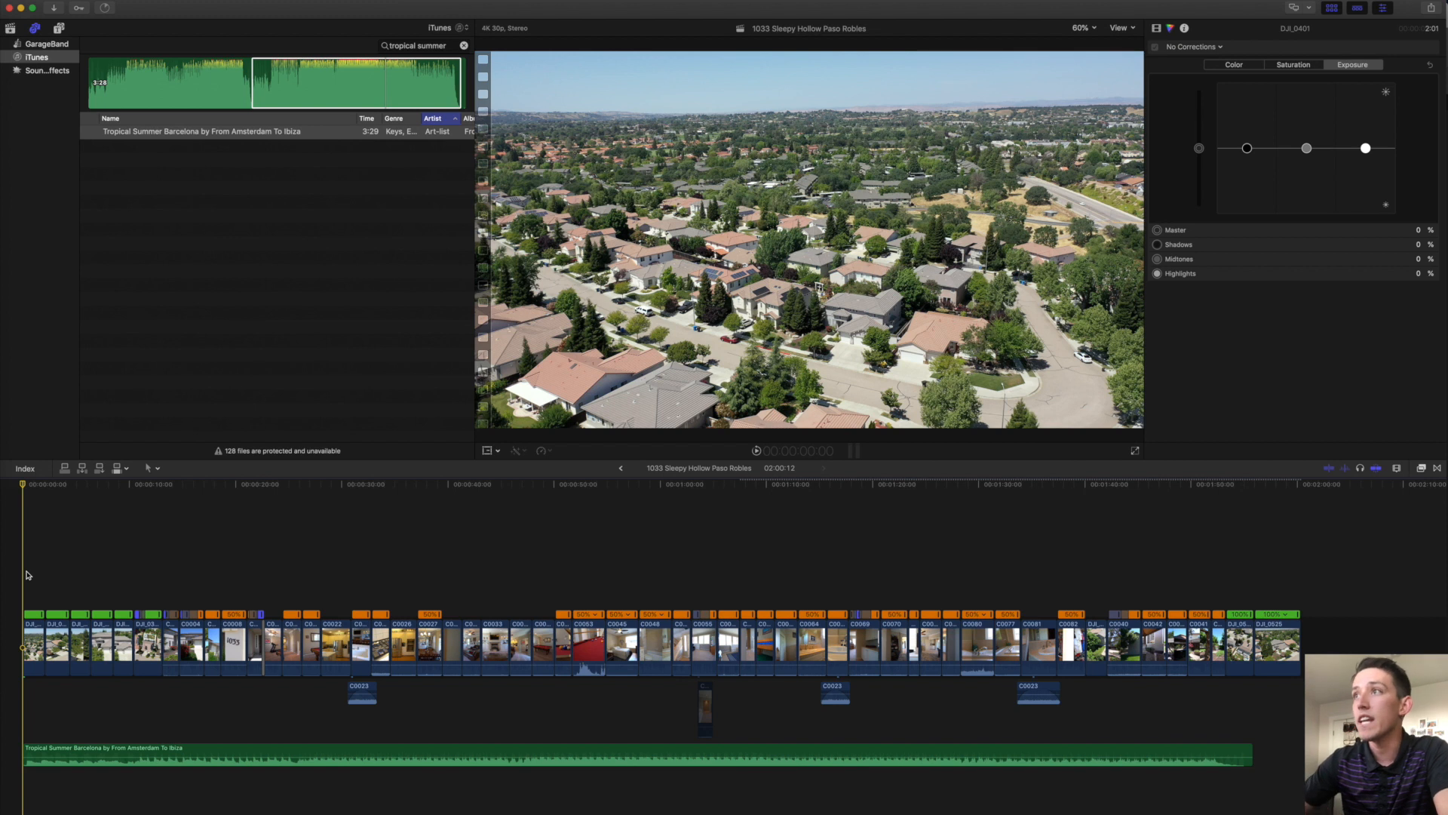
pyautogui.click(10, 28)
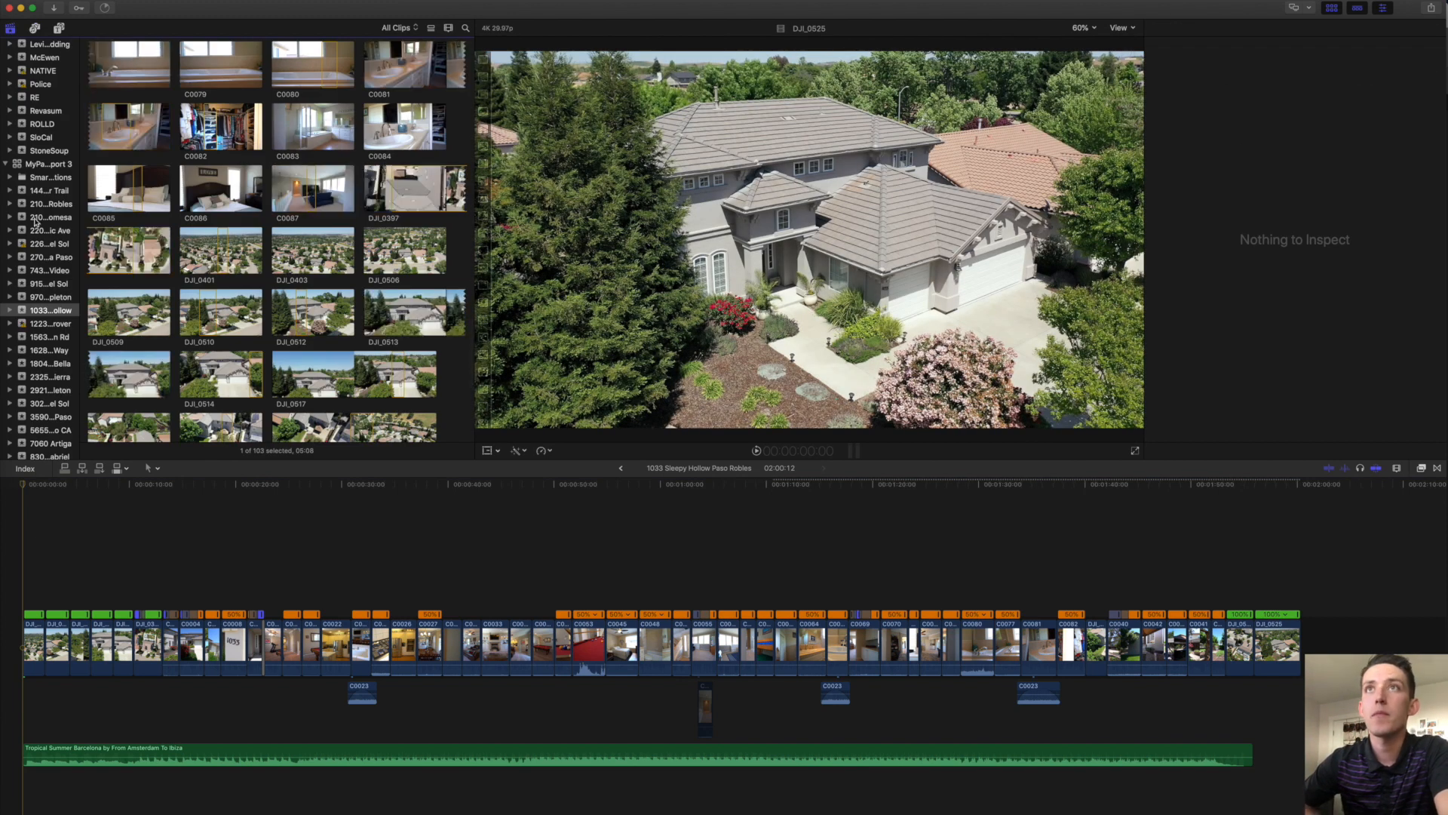
# Widen the Libraries sidebar to show full event names and scroll down to Wood Duck.
pyautogui.click(77, 244)
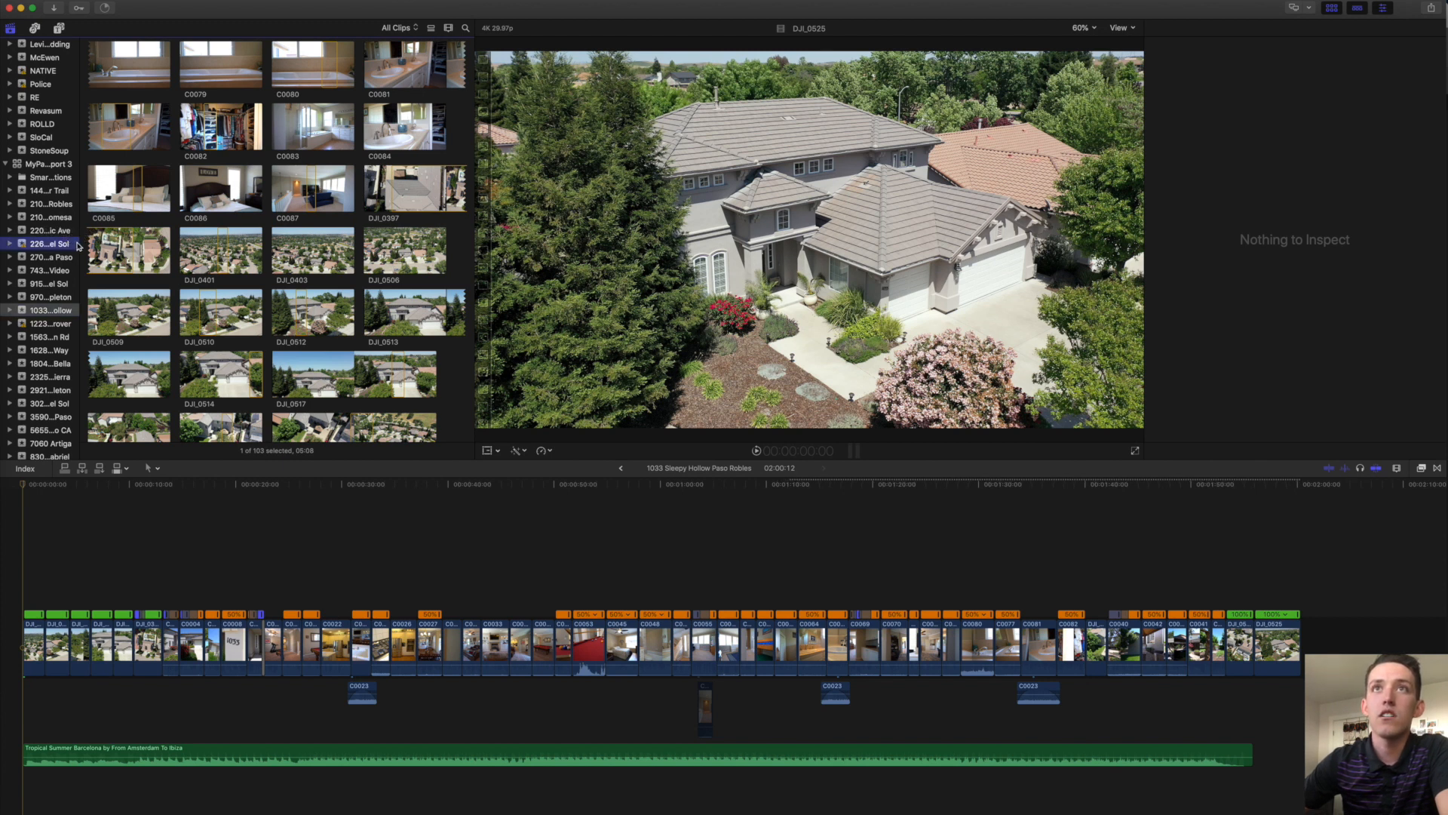
pyautogui.moveTo(83, 234); pyautogui.dragTo(170, 233)
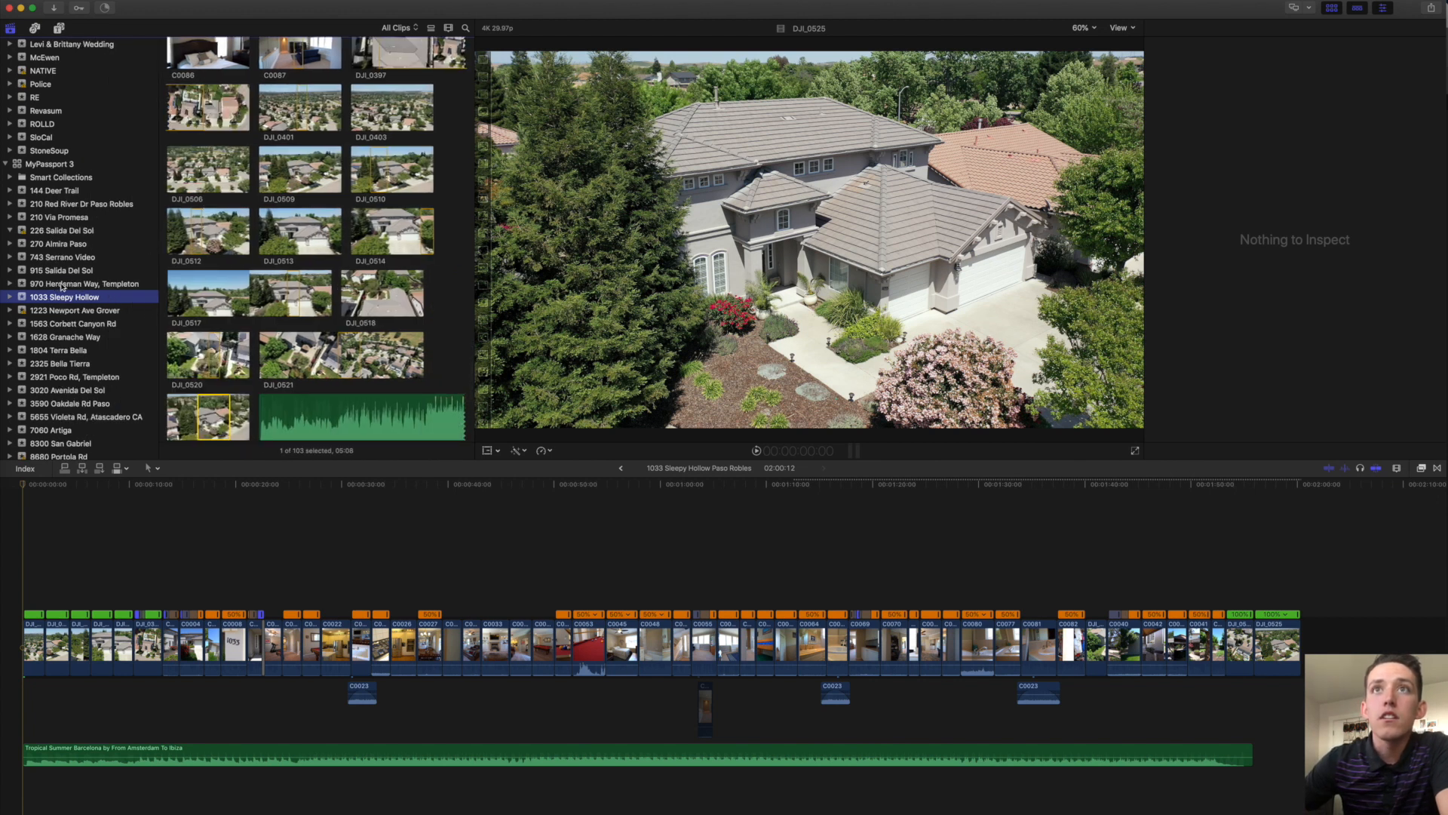
pyautogui.scroll(-1, 73, 345)
pyautogui.scroll(-1, 74, 344)
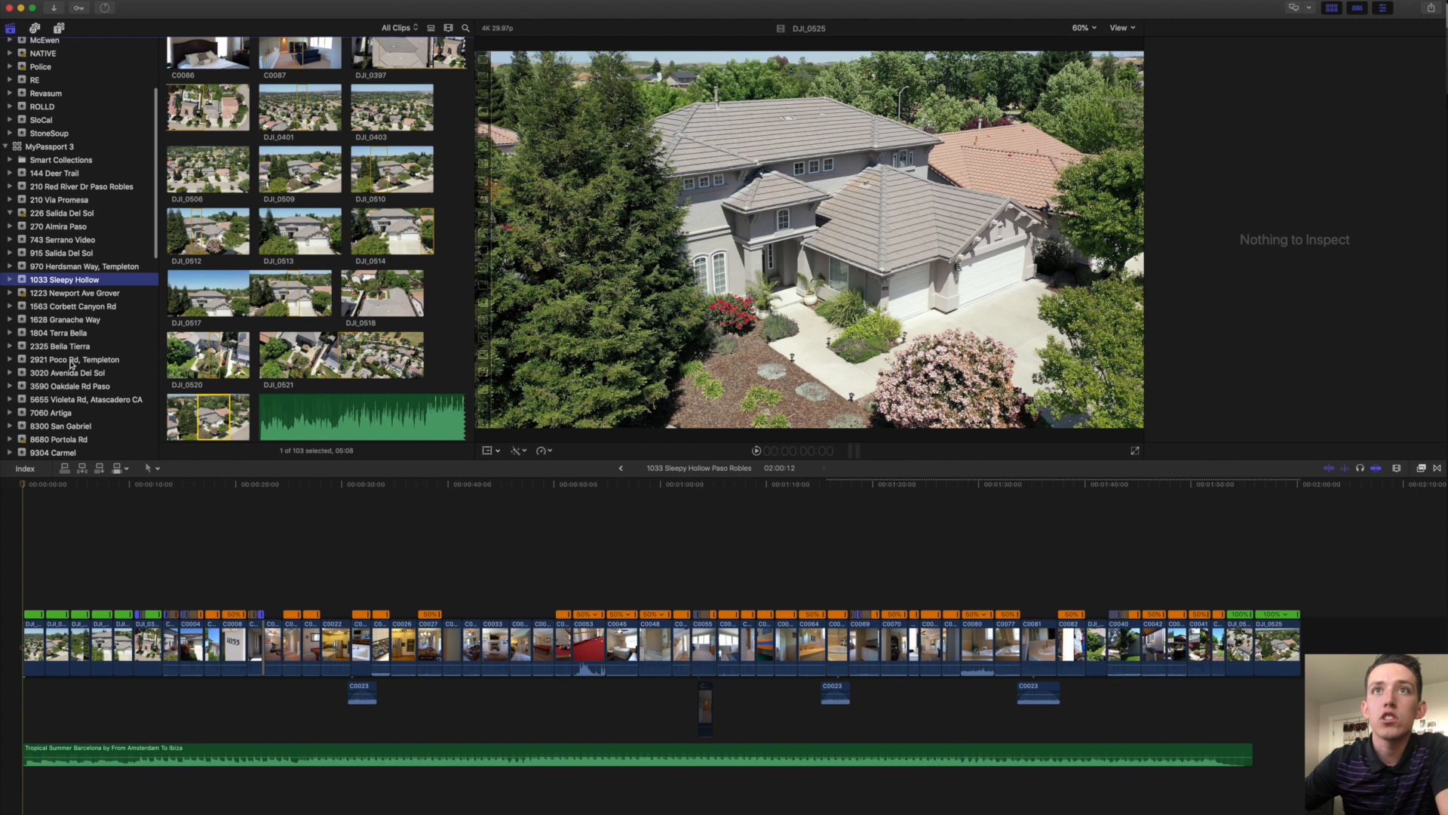
pyautogui.scroll(-3, 72, 364)
pyautogui.scroll(-5, 72, 381)
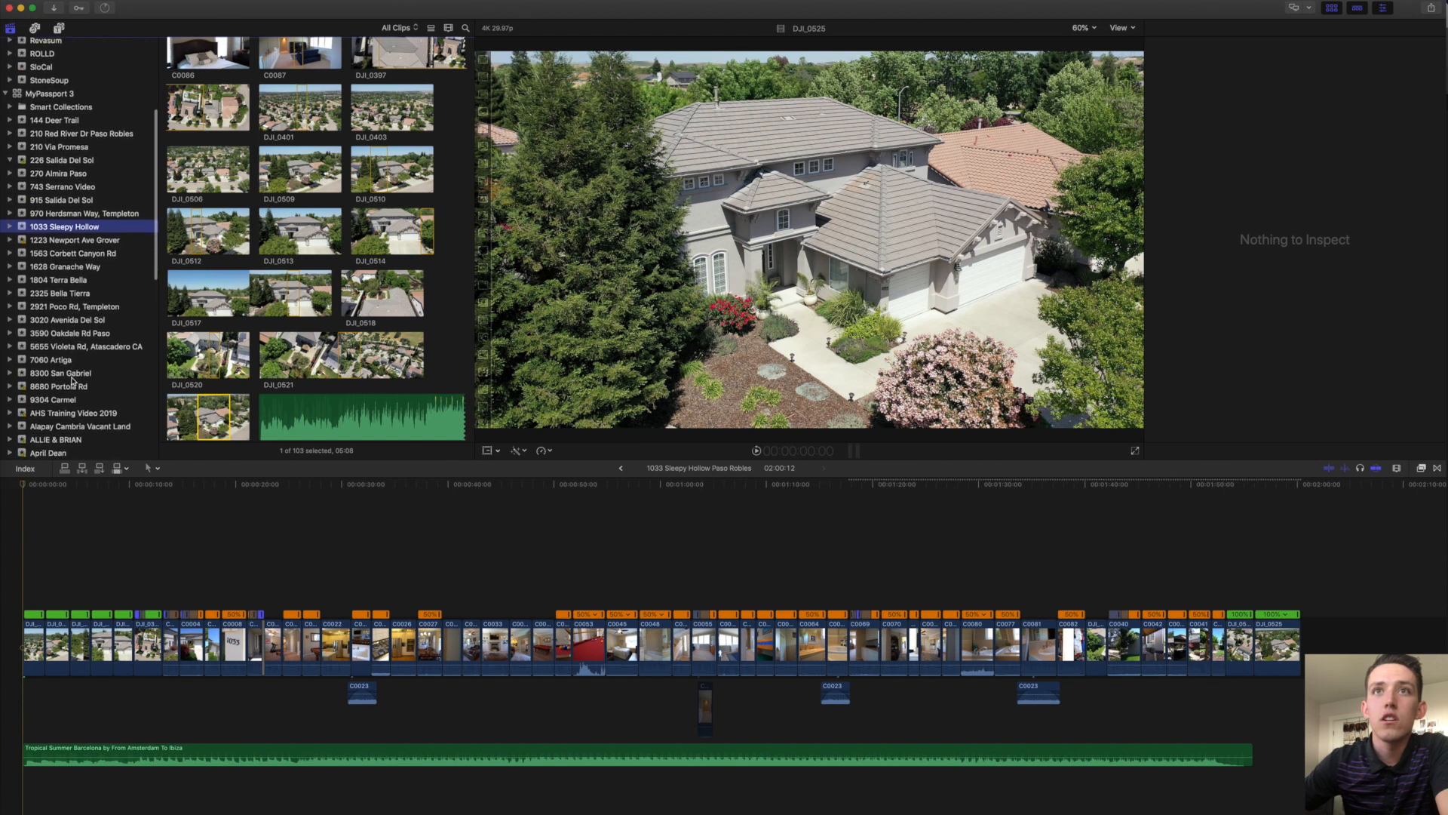
pyautogui.scroll(-15, 71, 381)
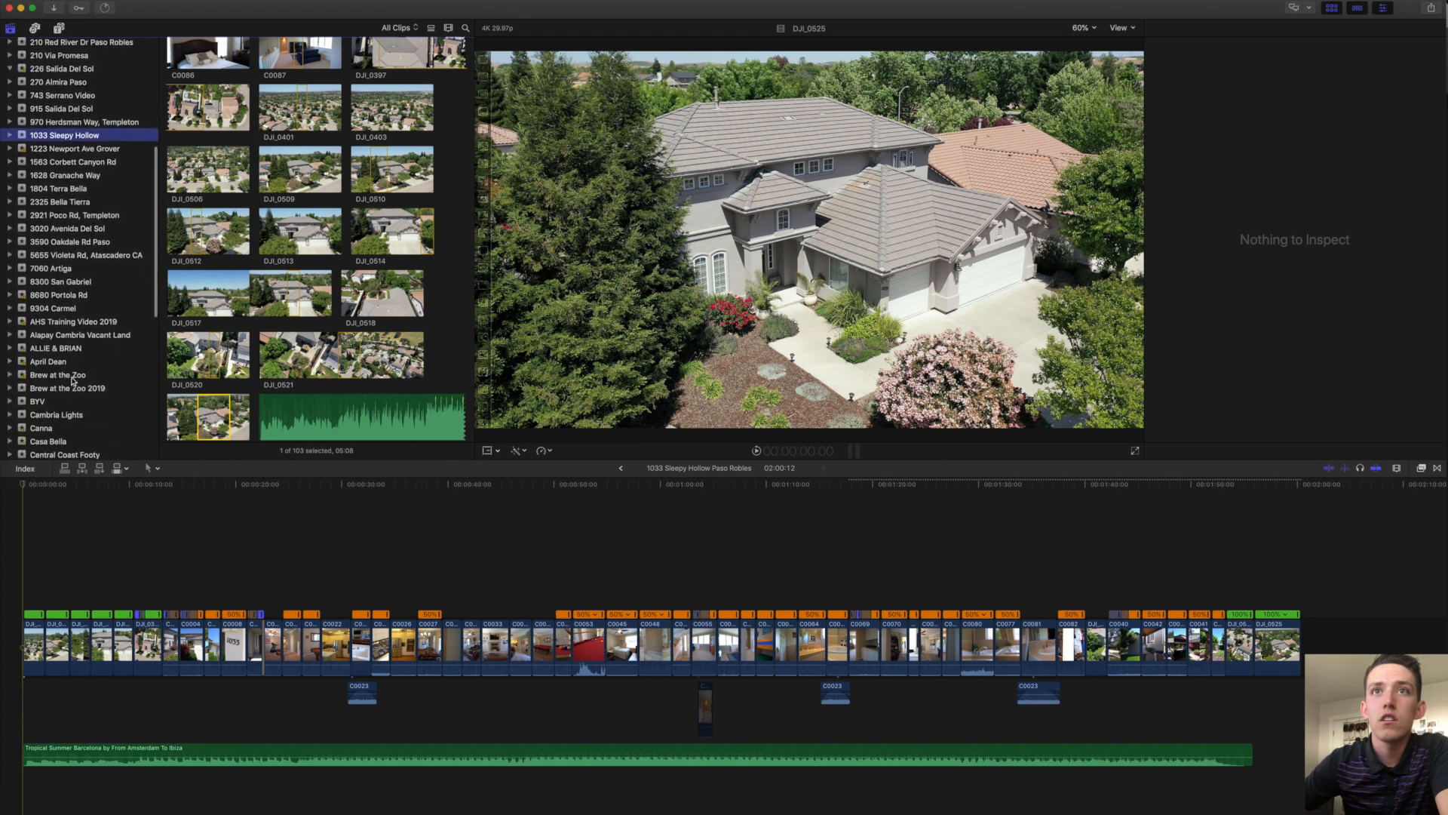
pyautogui.scroll(-15, 72, 381)
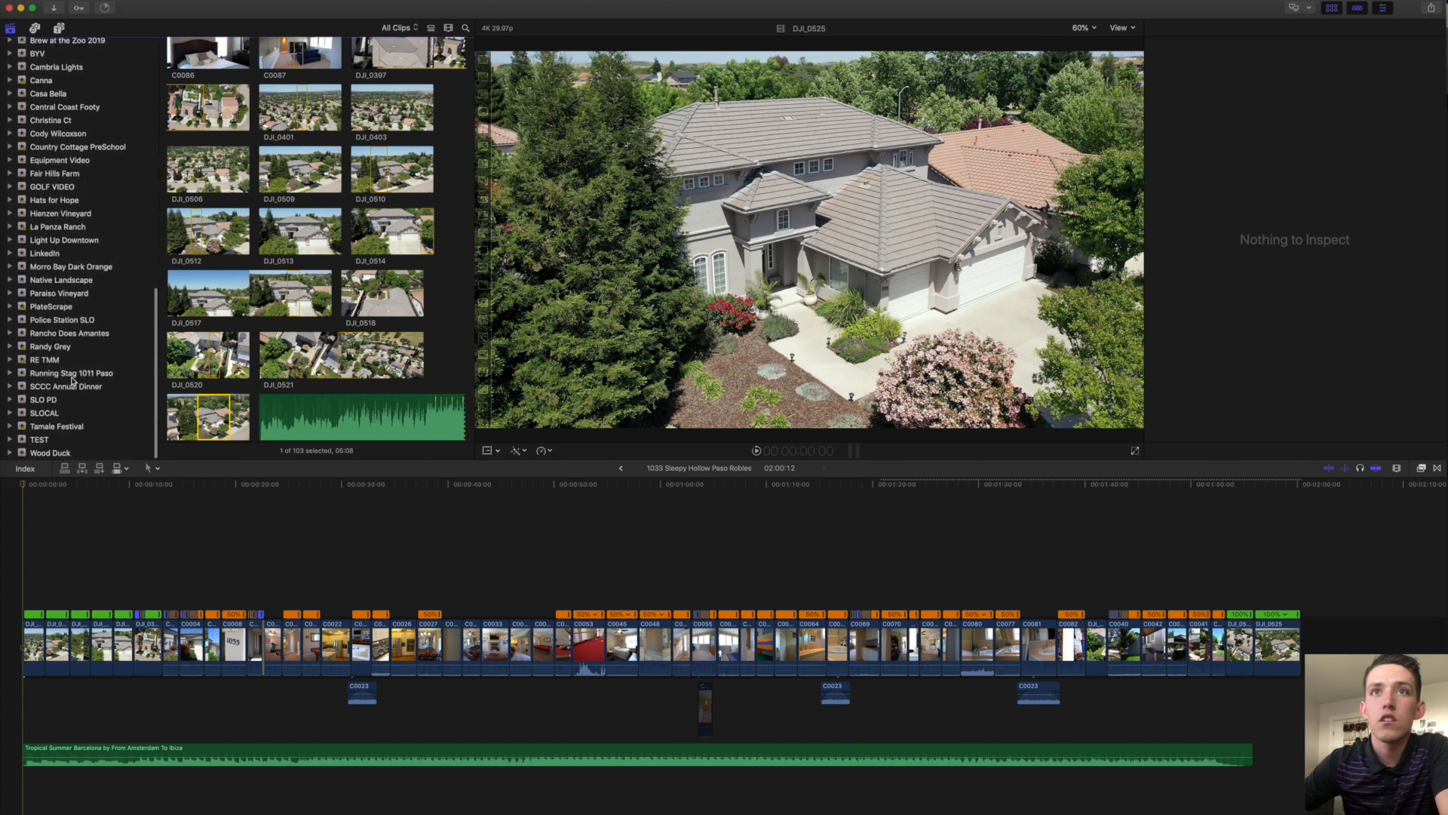
pyautogui.click(60, 454)
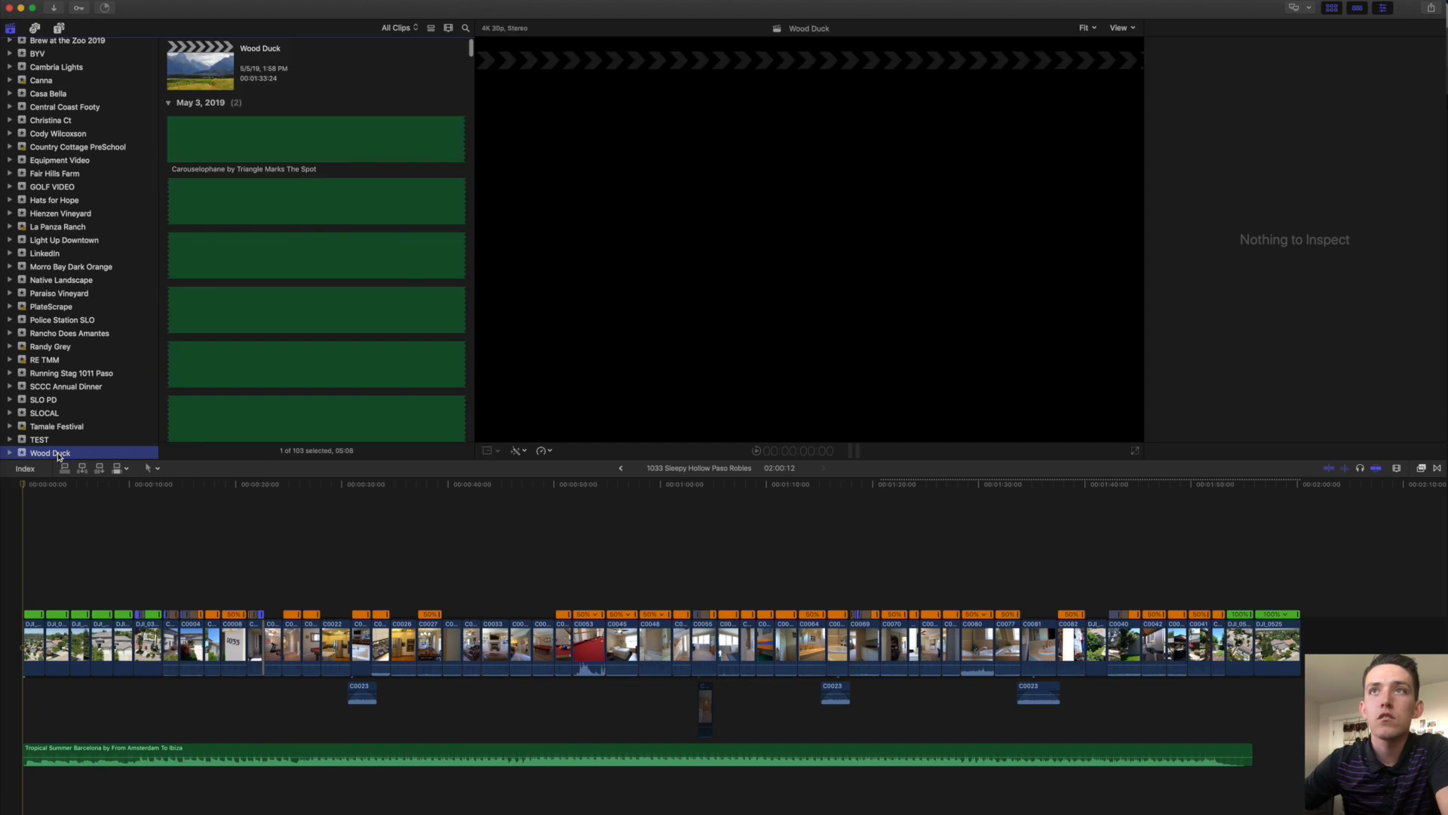
pyautogui.doubleClick(205, 74)
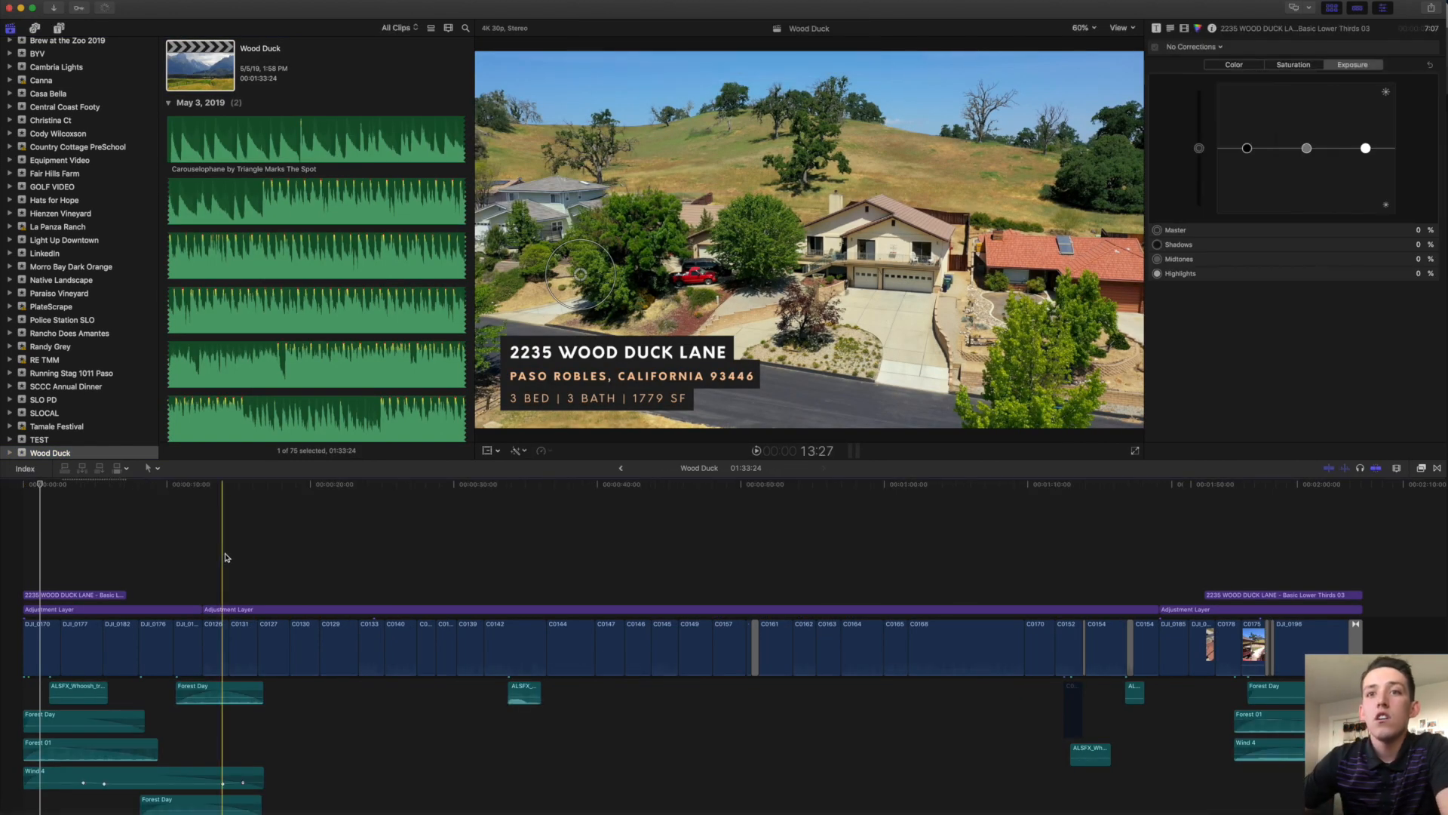
pyautogui.scroll(-2, 225, 558)
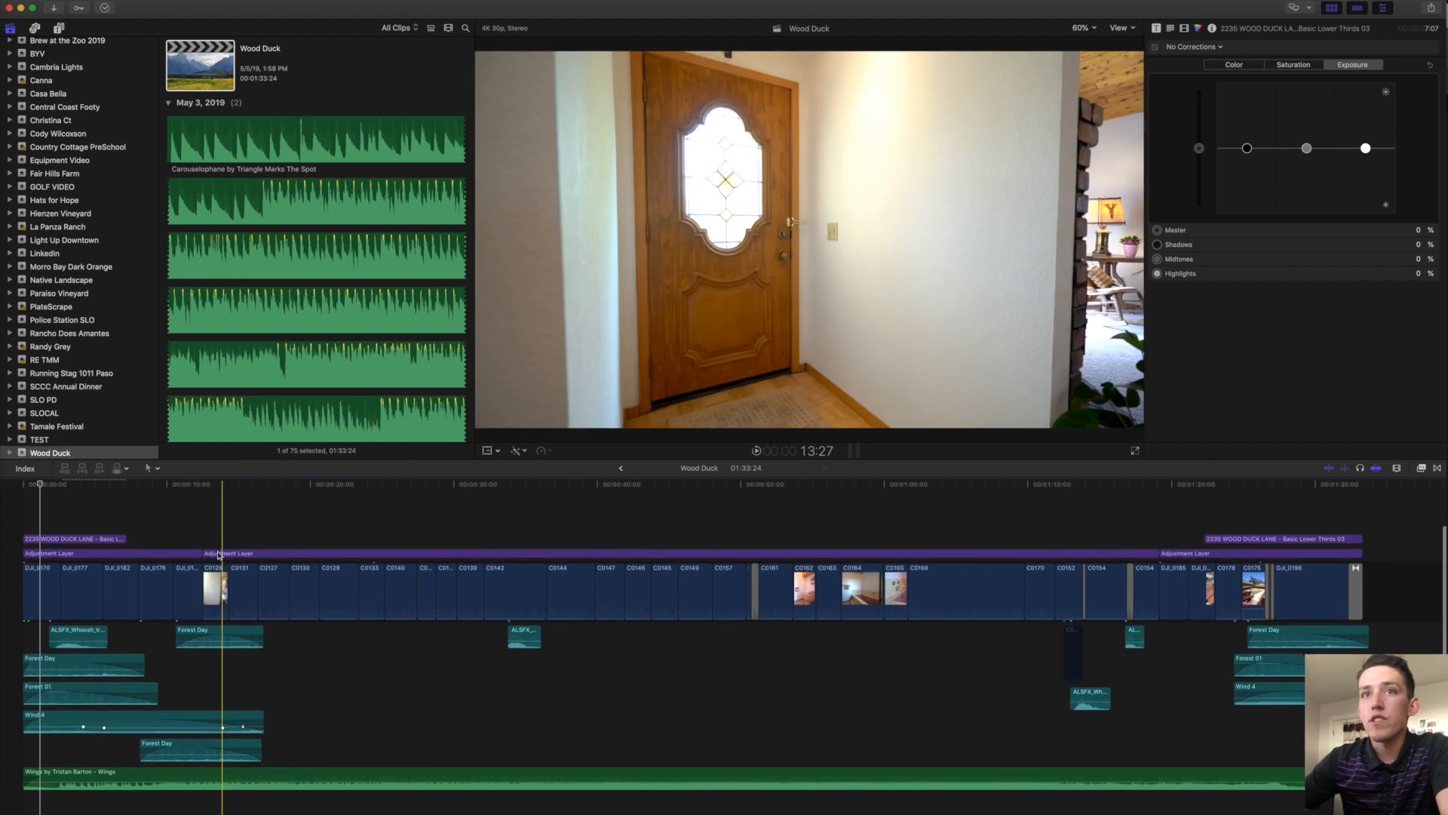
pyautogui.click(50, 511)
# Select the opening sound clips, two later whooshes, and the Forest Day, Forest 01 and Wind 4 clips.
pyautogui.click(49, 540)
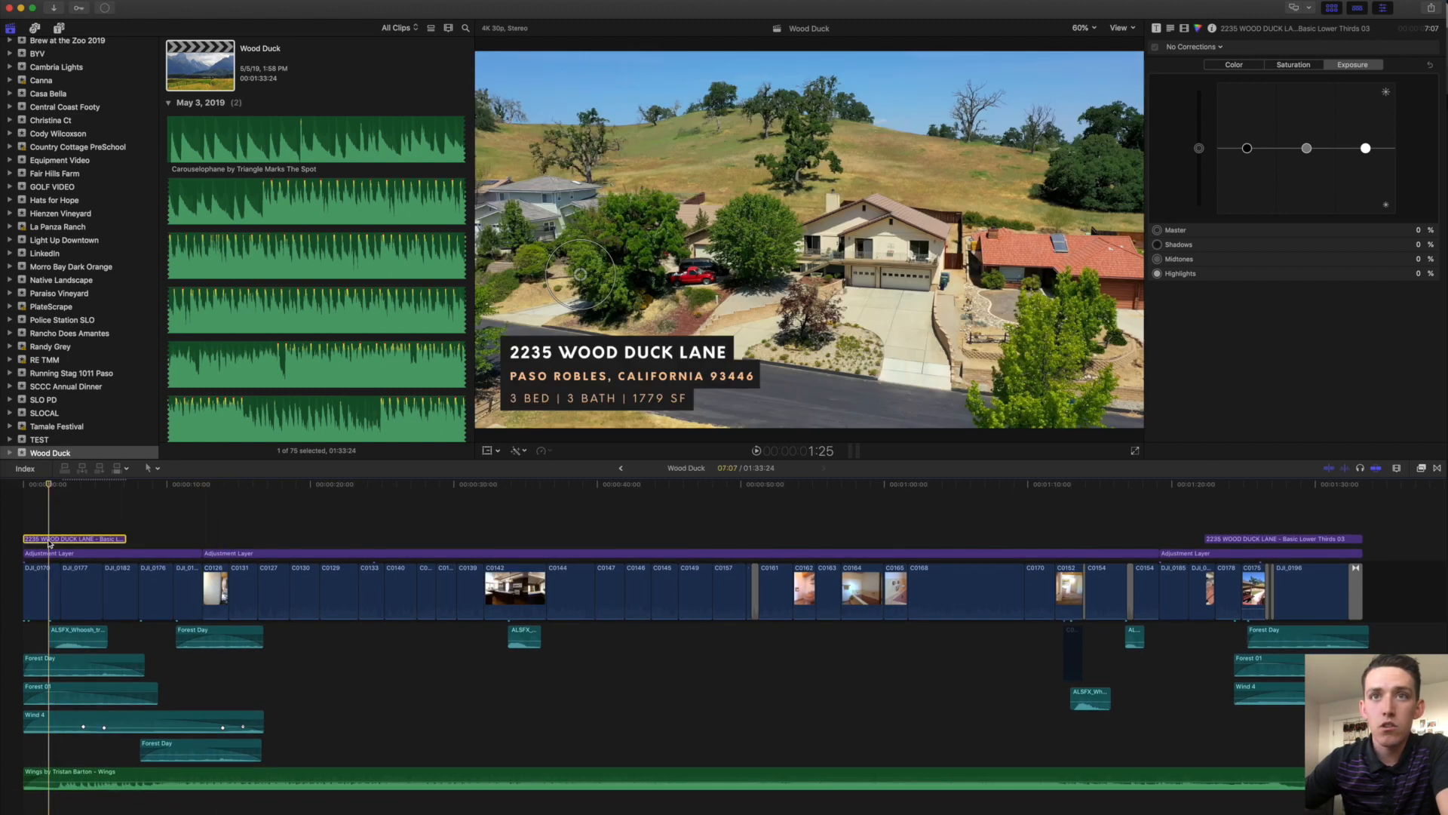
pyautogui.click(67, 631)
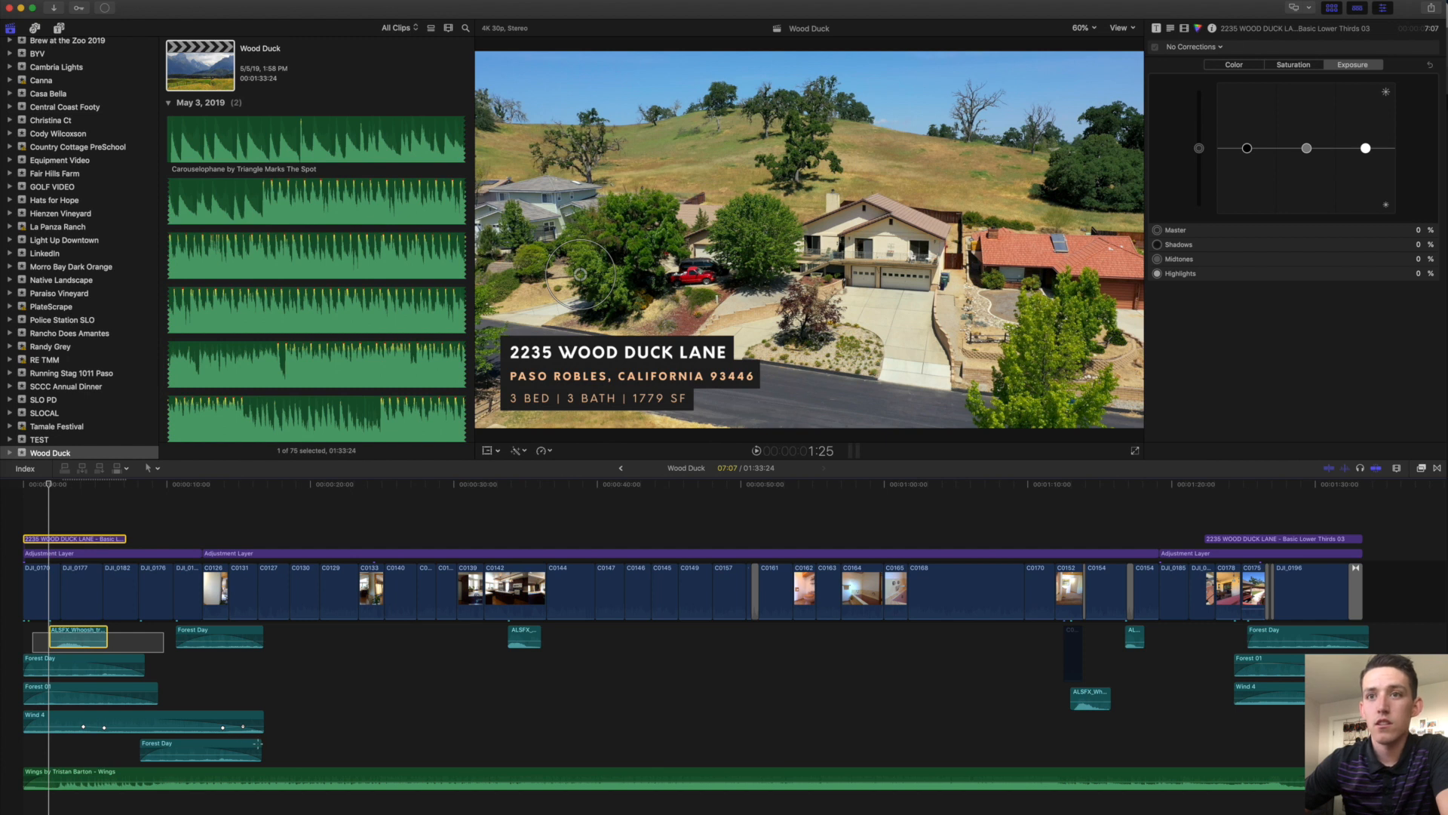
pyautogui.moveTo(33, 632); pyautogui.dragTo(267, 746)
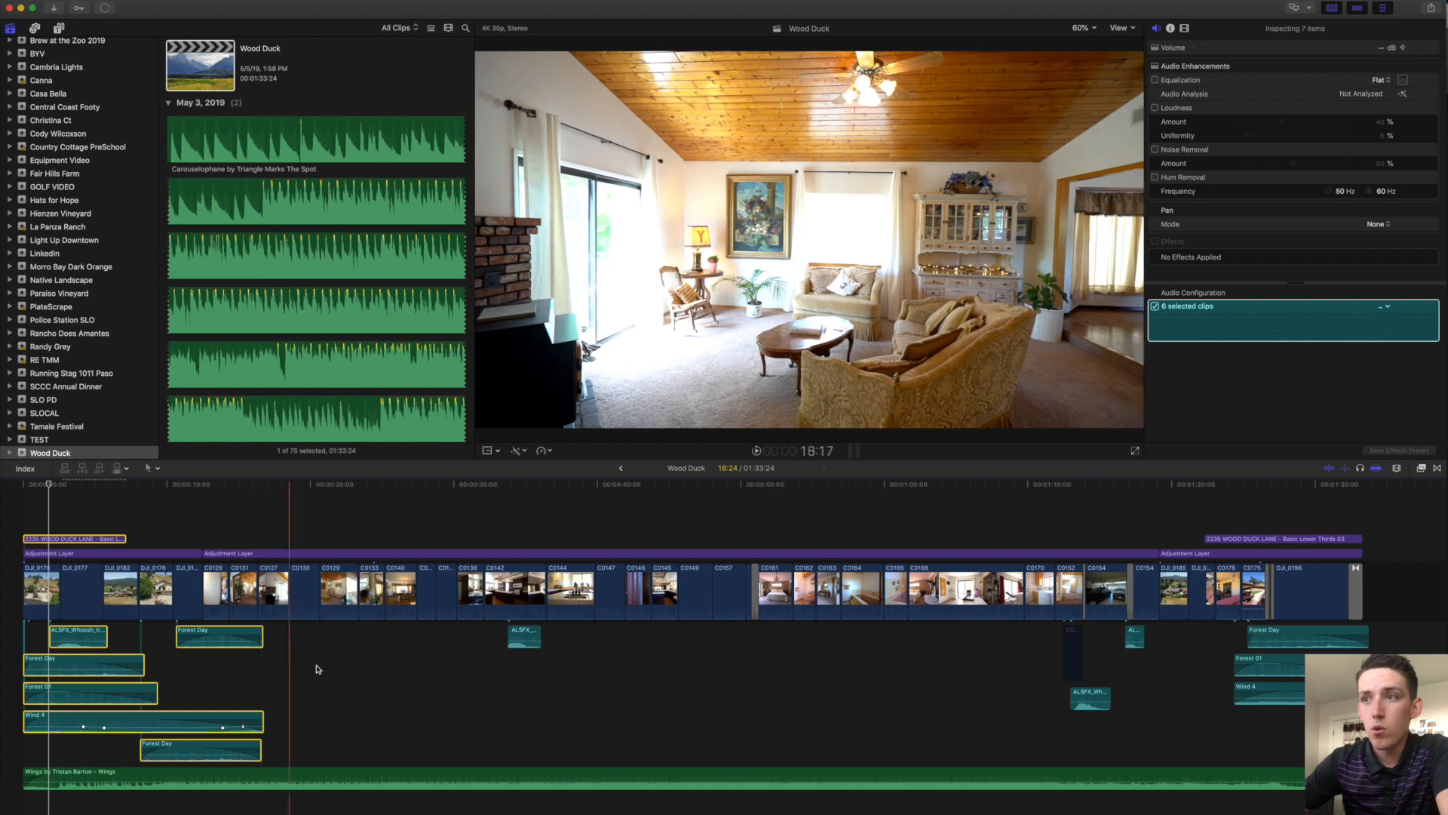
pyautogui.keyDown('super'); pyautogui.click(526, 638); pyautogui.keyUp('super')
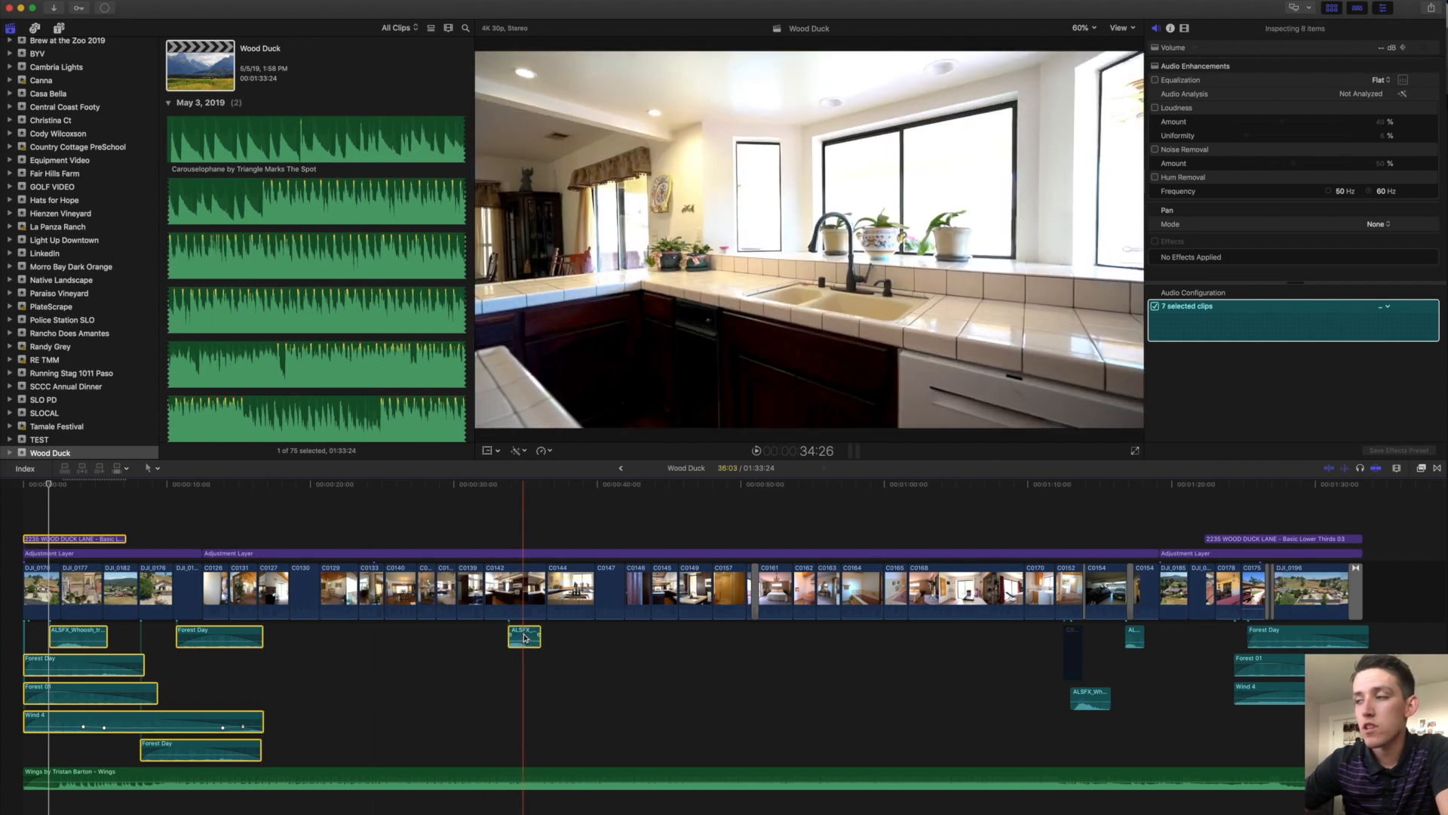
pyautogui.keyDown('super'); pyautogui.click(1093, 697); pyautogui.keyUp('super')
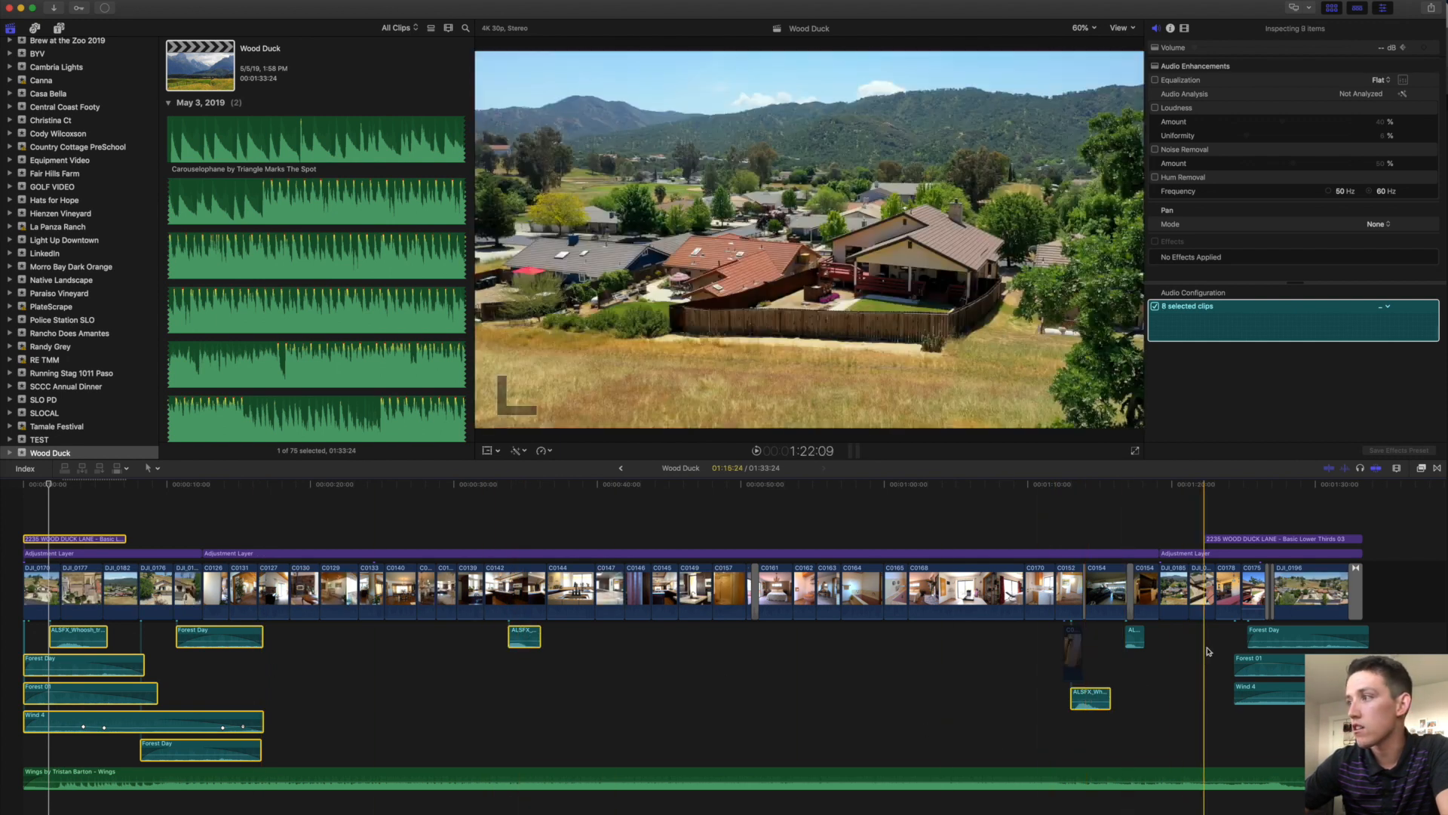
pyautogui.moveTo(1219, 635); pyautogui.dragTo(1362, 704)
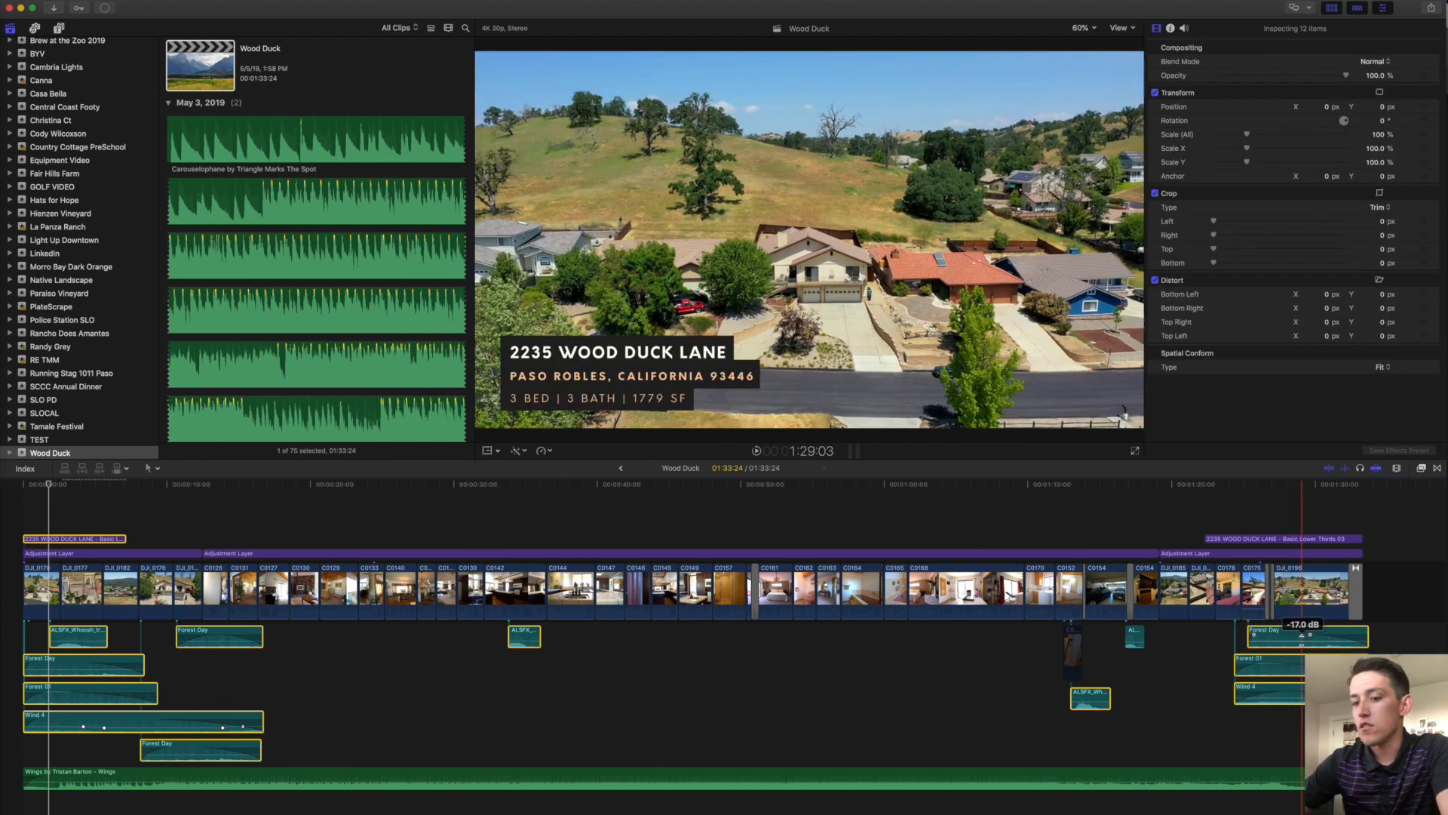
pyautogui.scroll(-10, 51, 217)
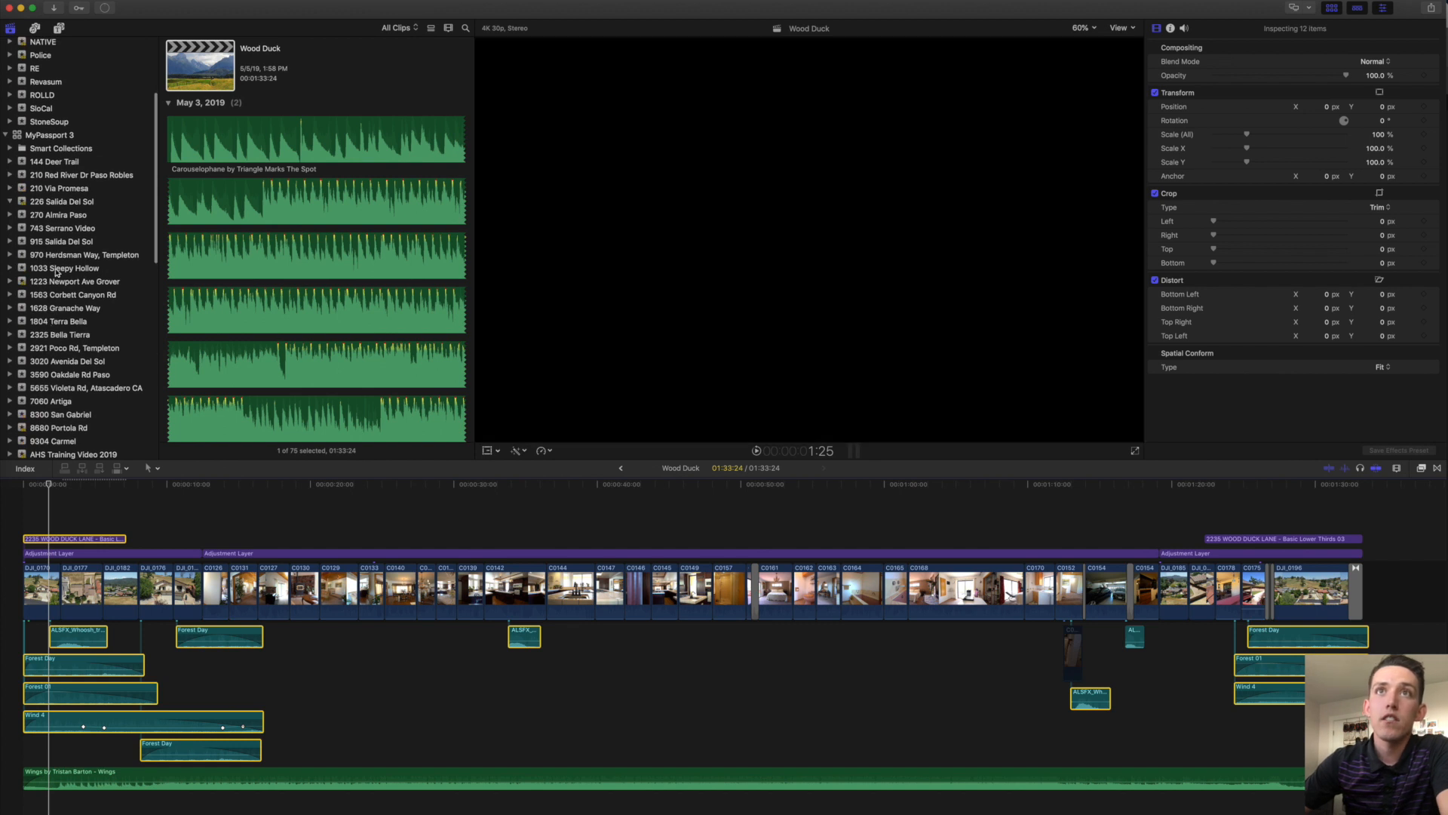
pyautogui.click(75, 268)
pyautogui.doubleClick(224, 105)
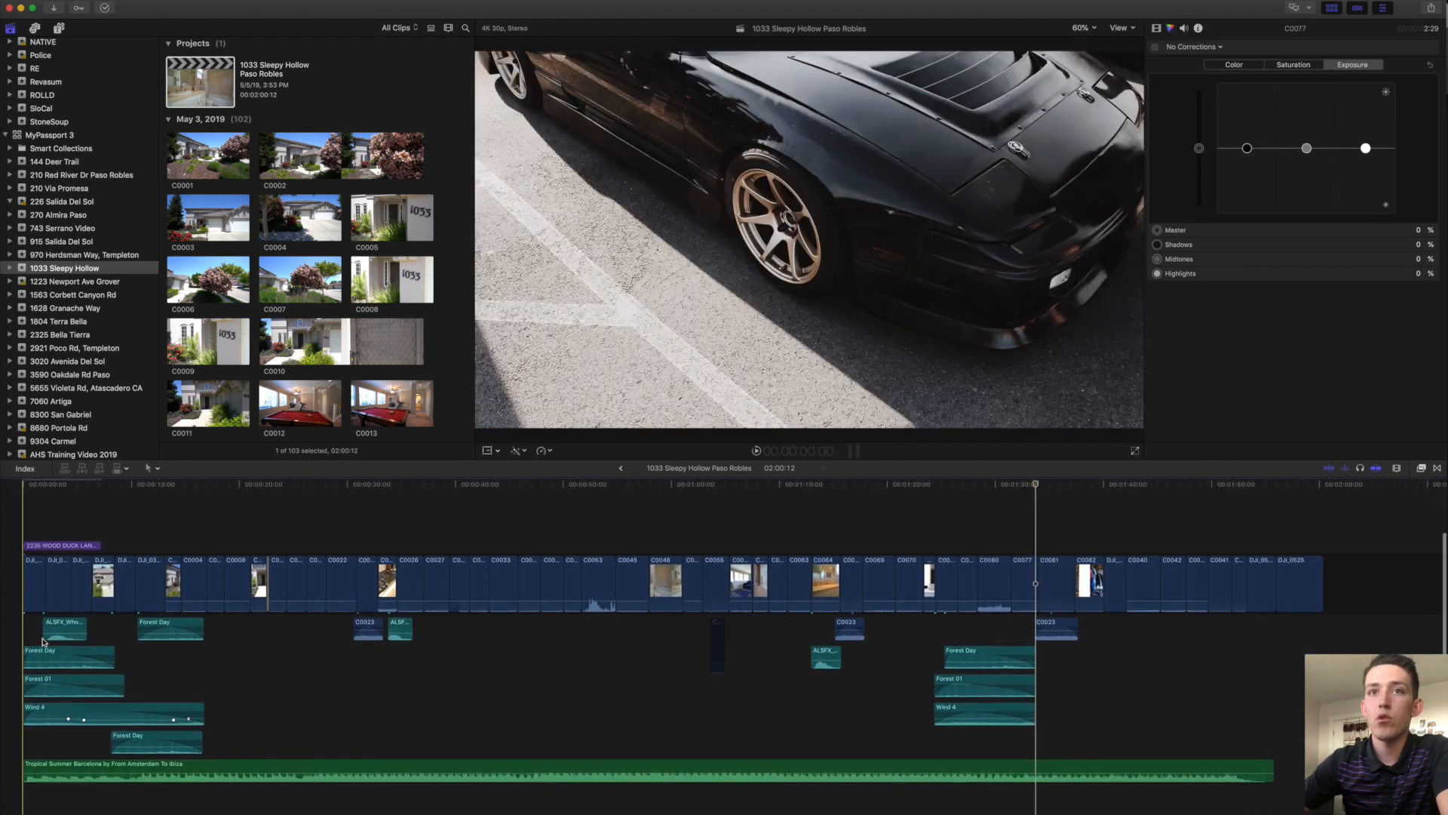
pyautogui.click(45, 544)
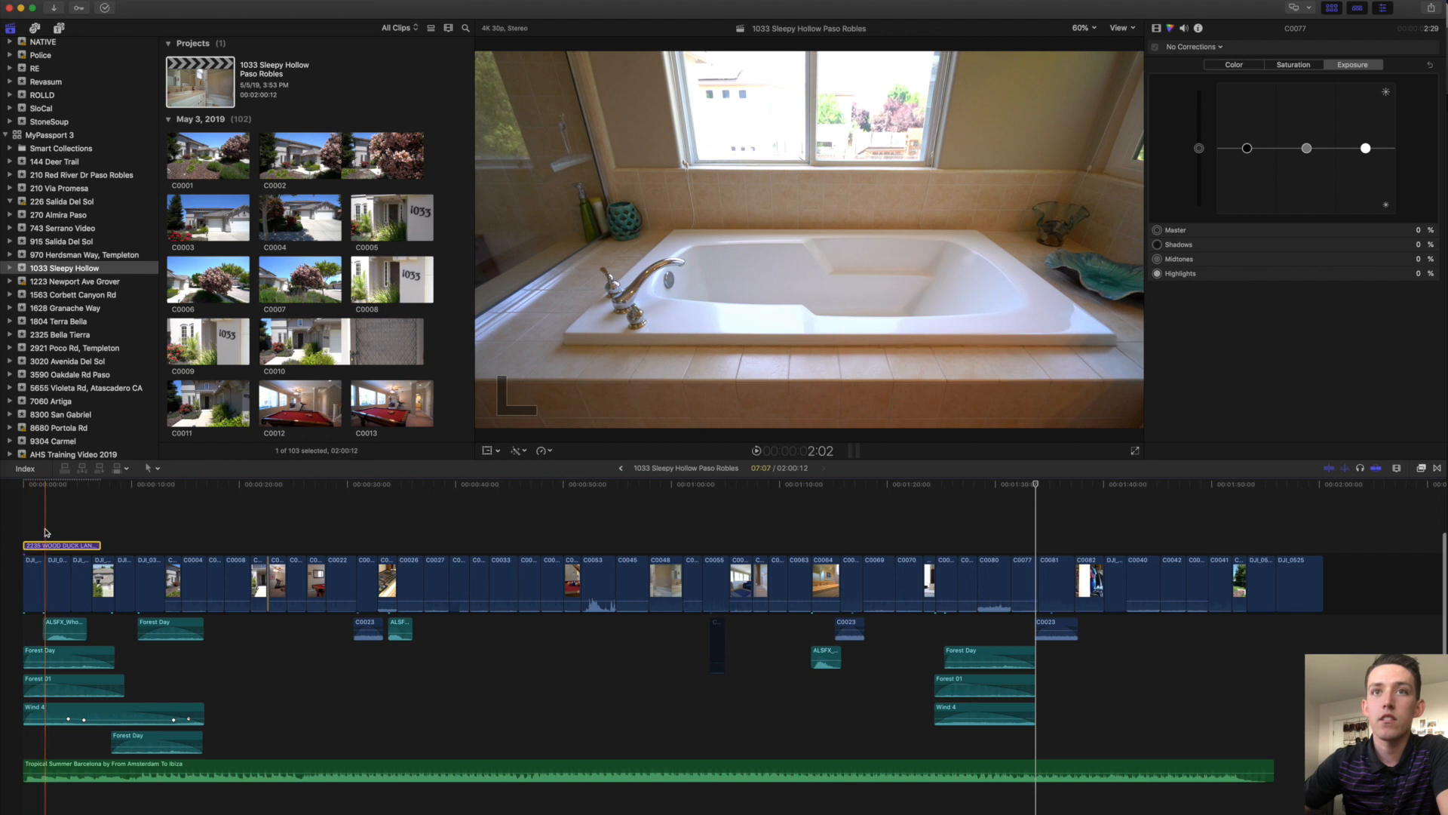
pyautogui.click(47, 544)
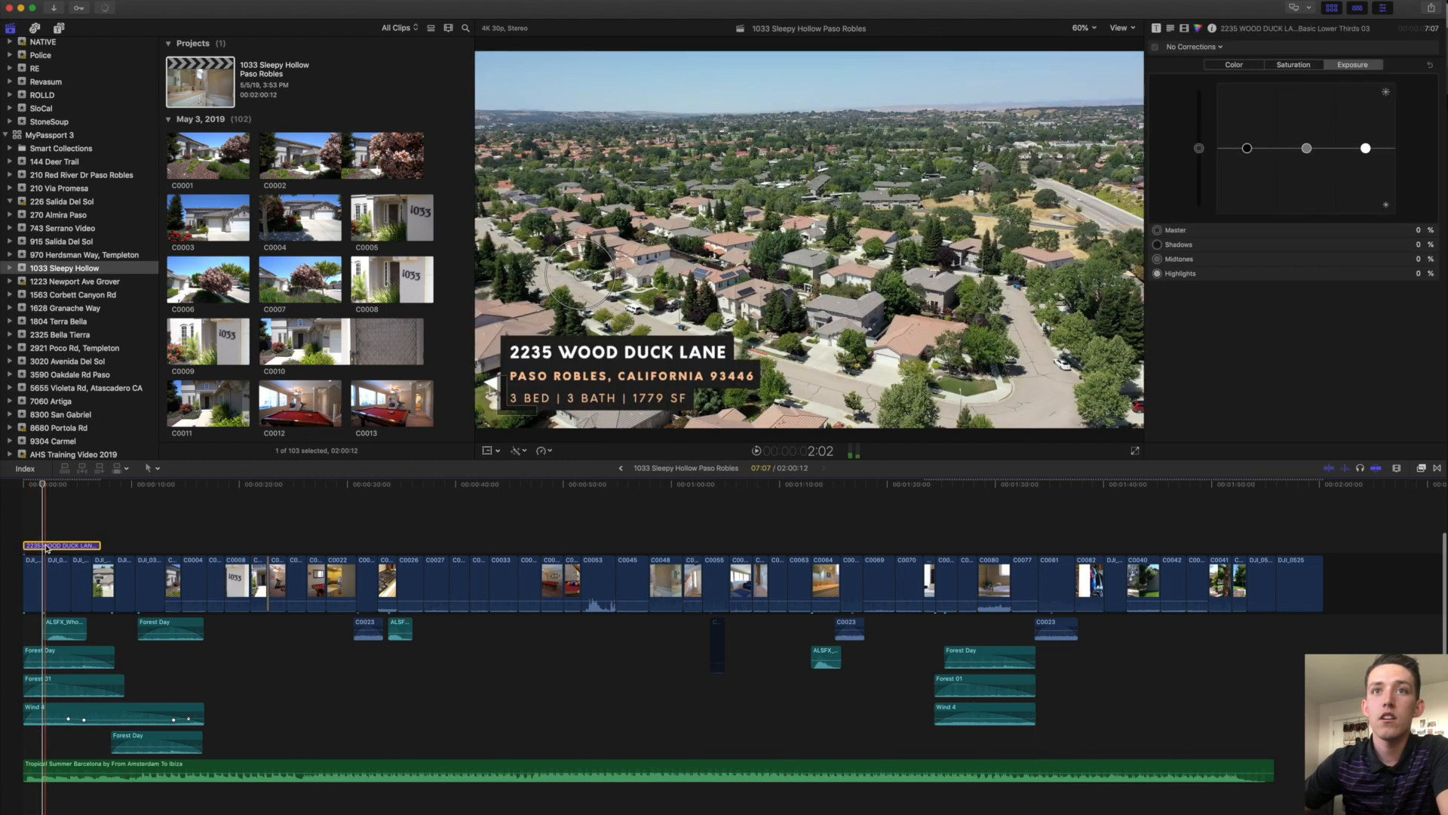
pyautogui.click(1156, 28)
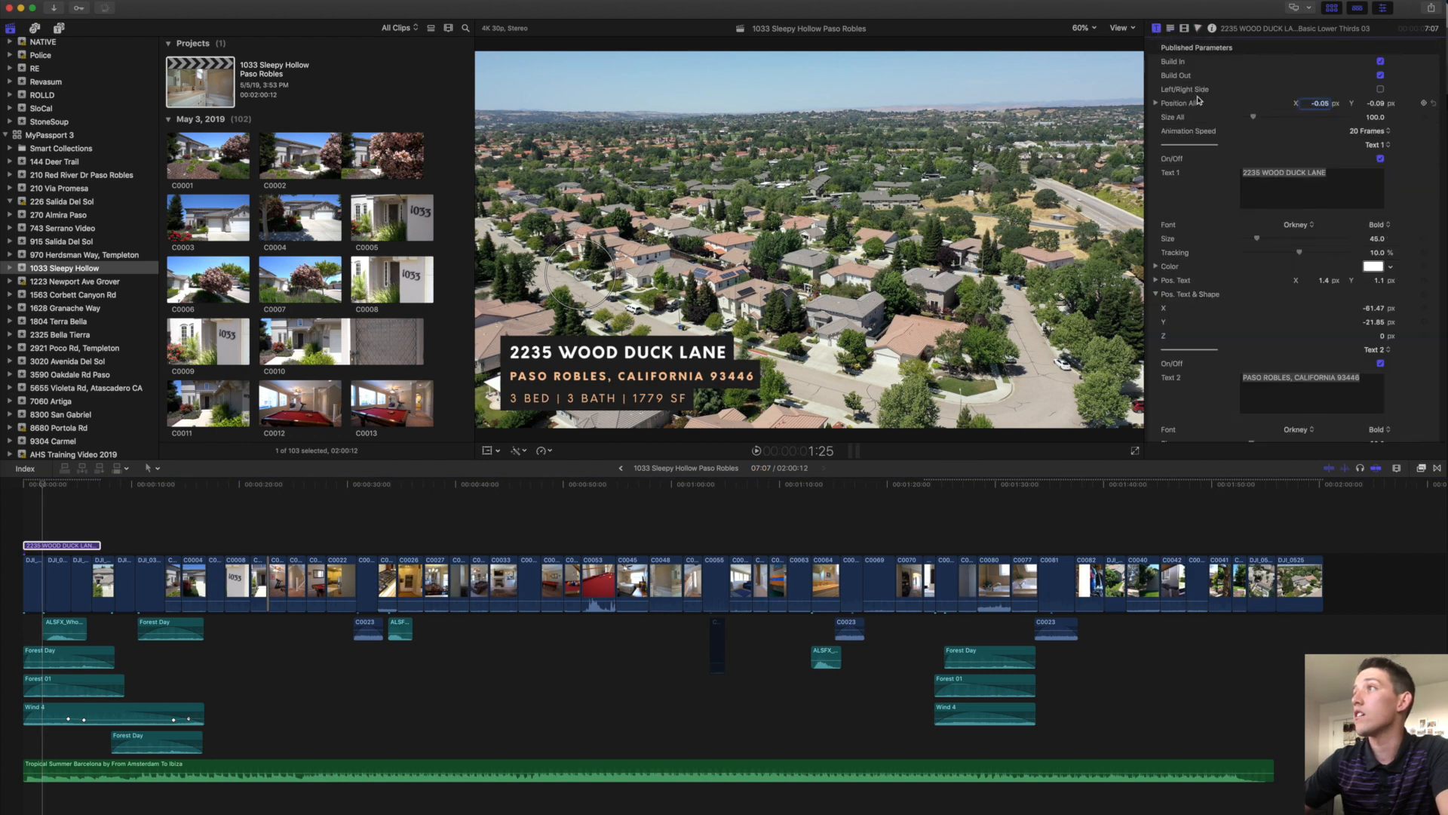
pyautogui.doubleClick(1276, 181)
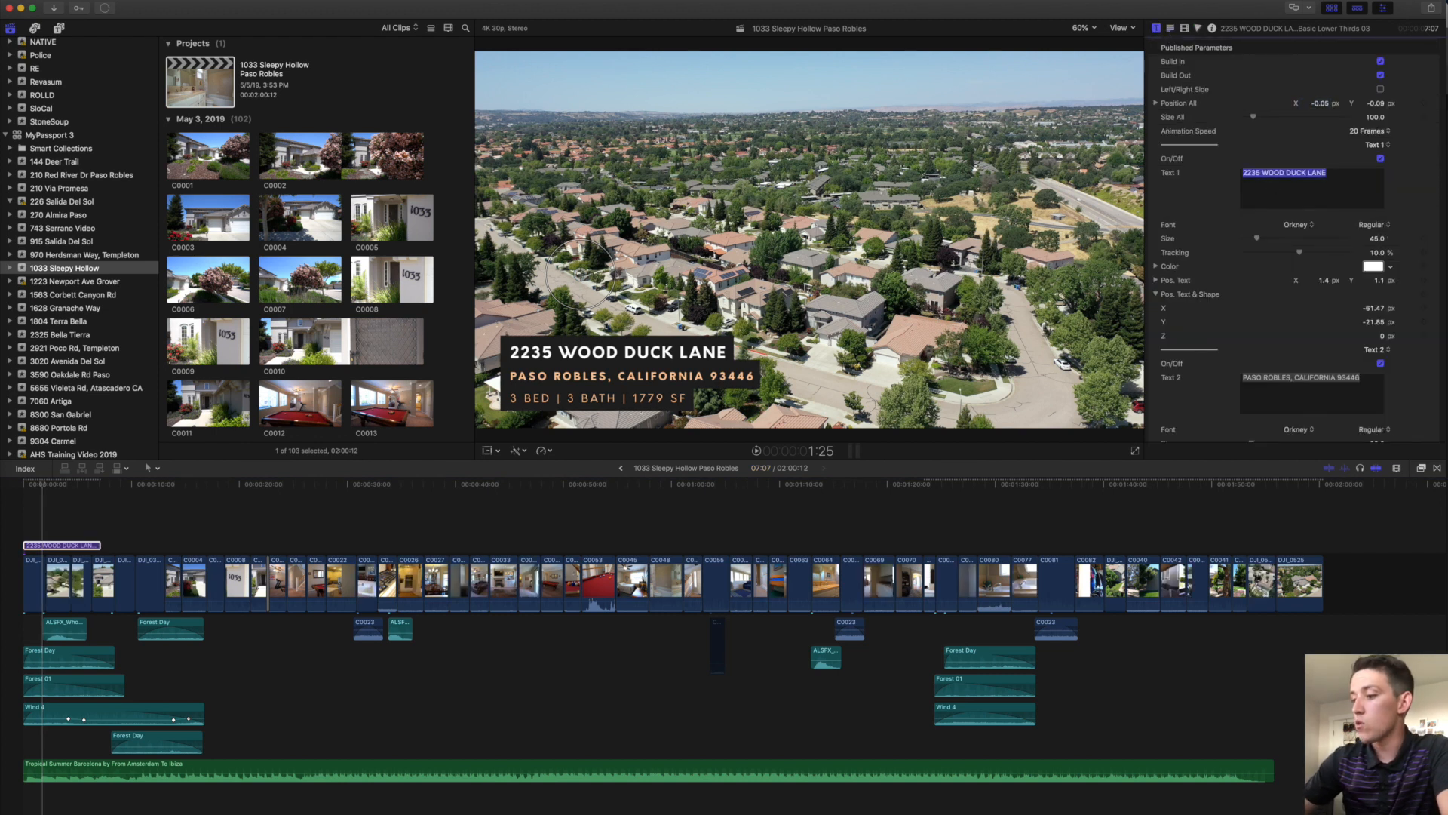
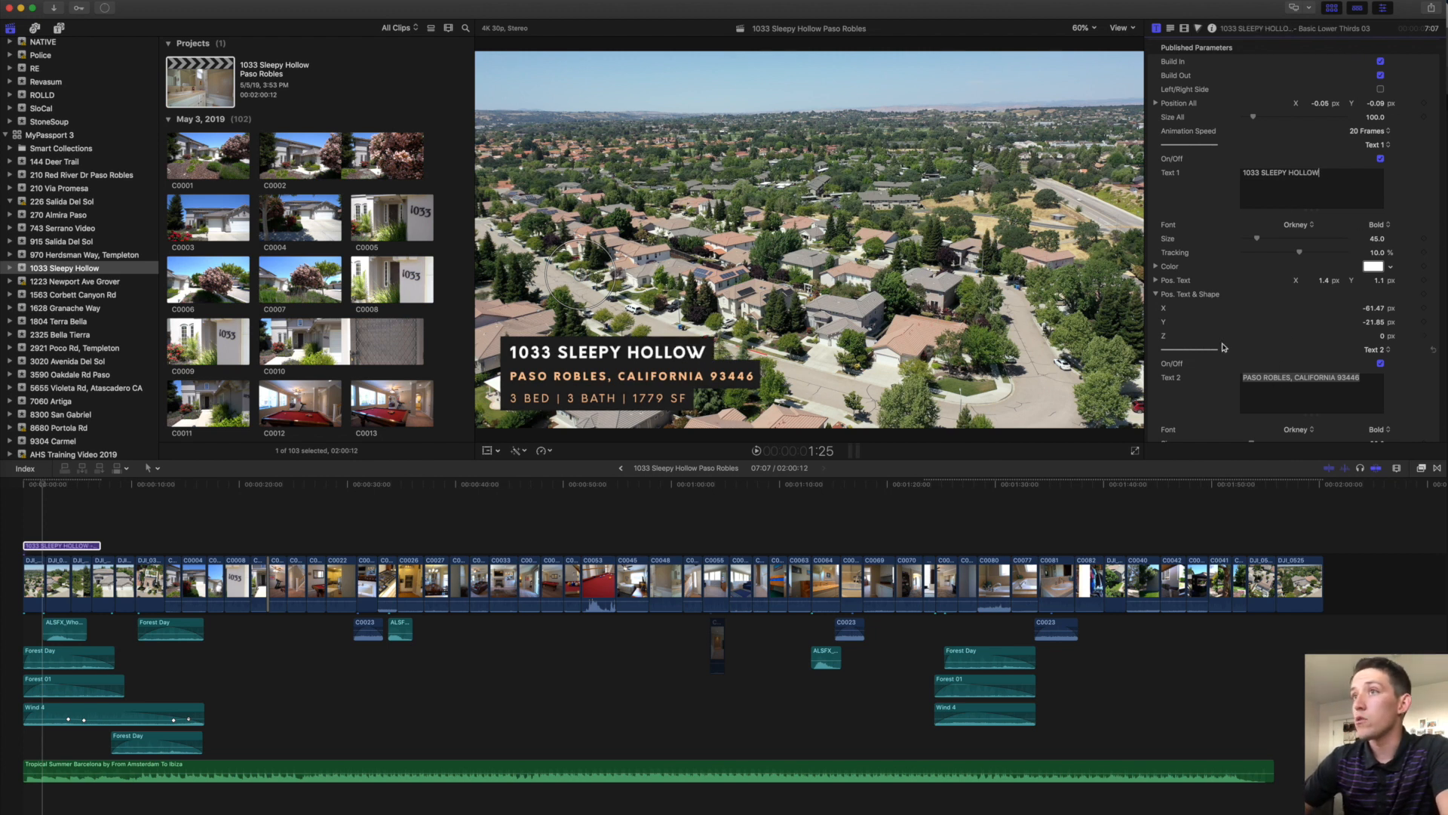
pyautogui.scroll(-5, 1244, 340)
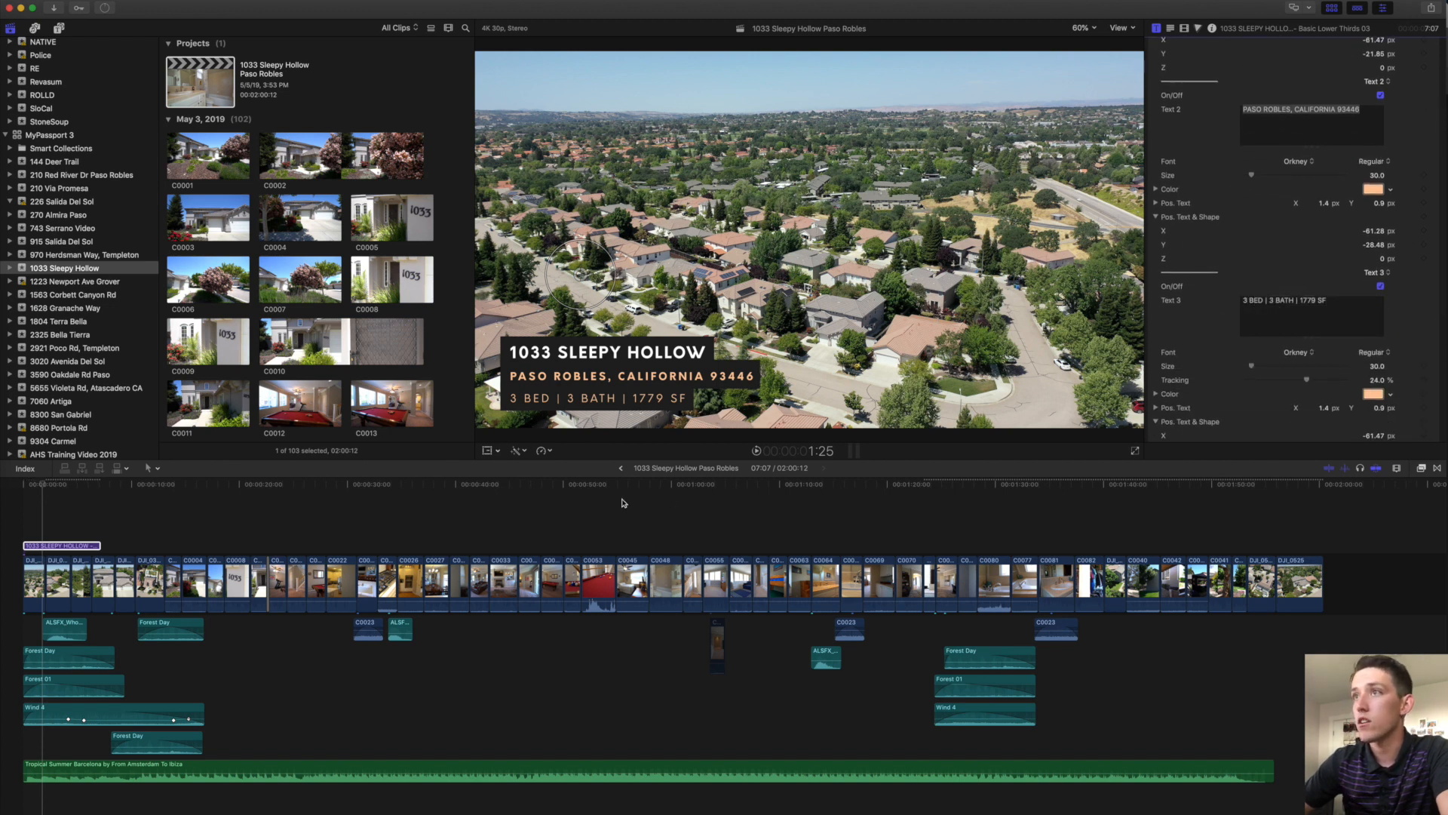
pyautogui.click(24, 530)
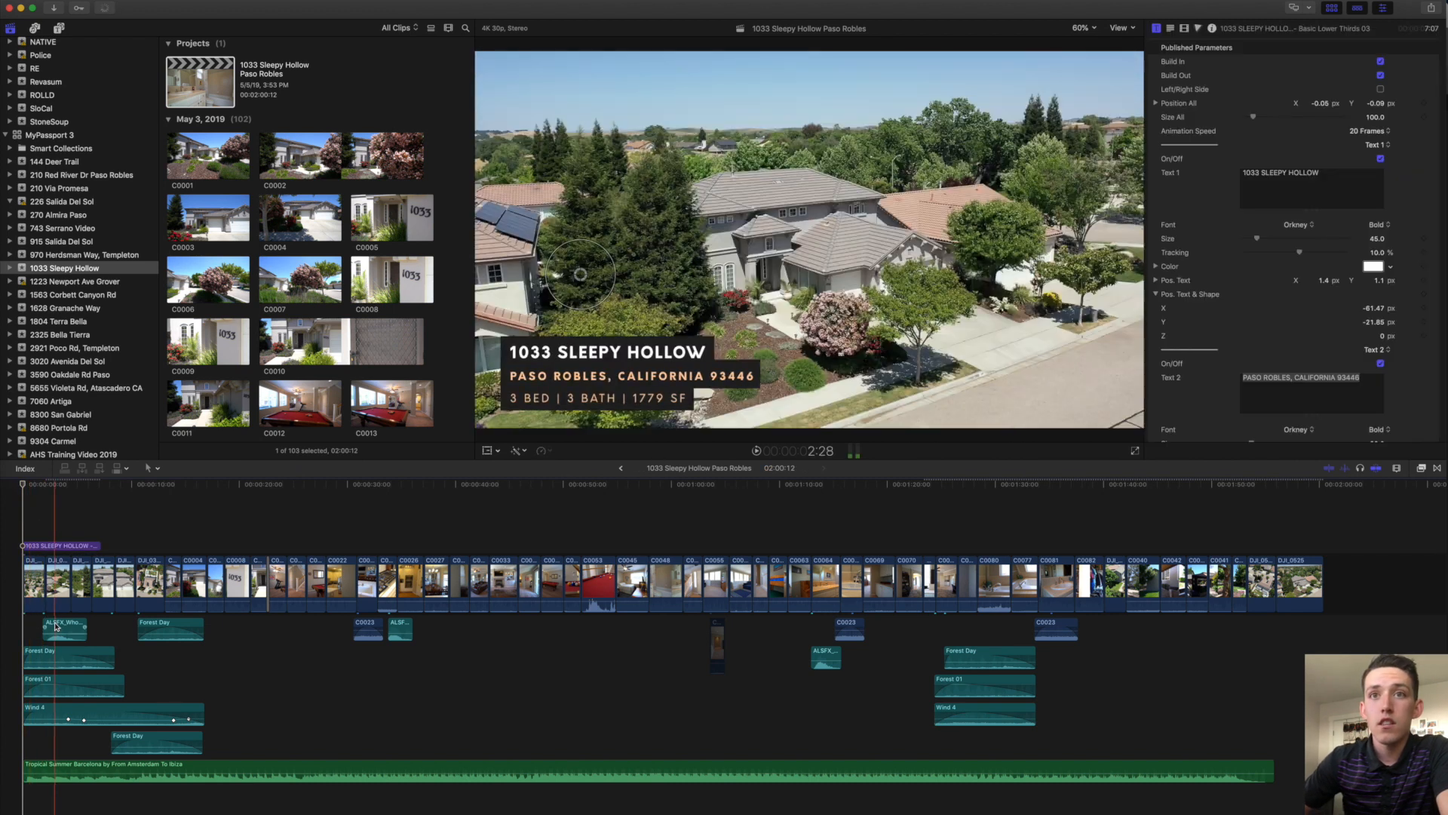
pyautogui.click(55, 625)
# Search the Sound Effects library for ALSFX and widen the Name column.
pyautogui.press('super+equal')
pyautogui.press('super+equal')
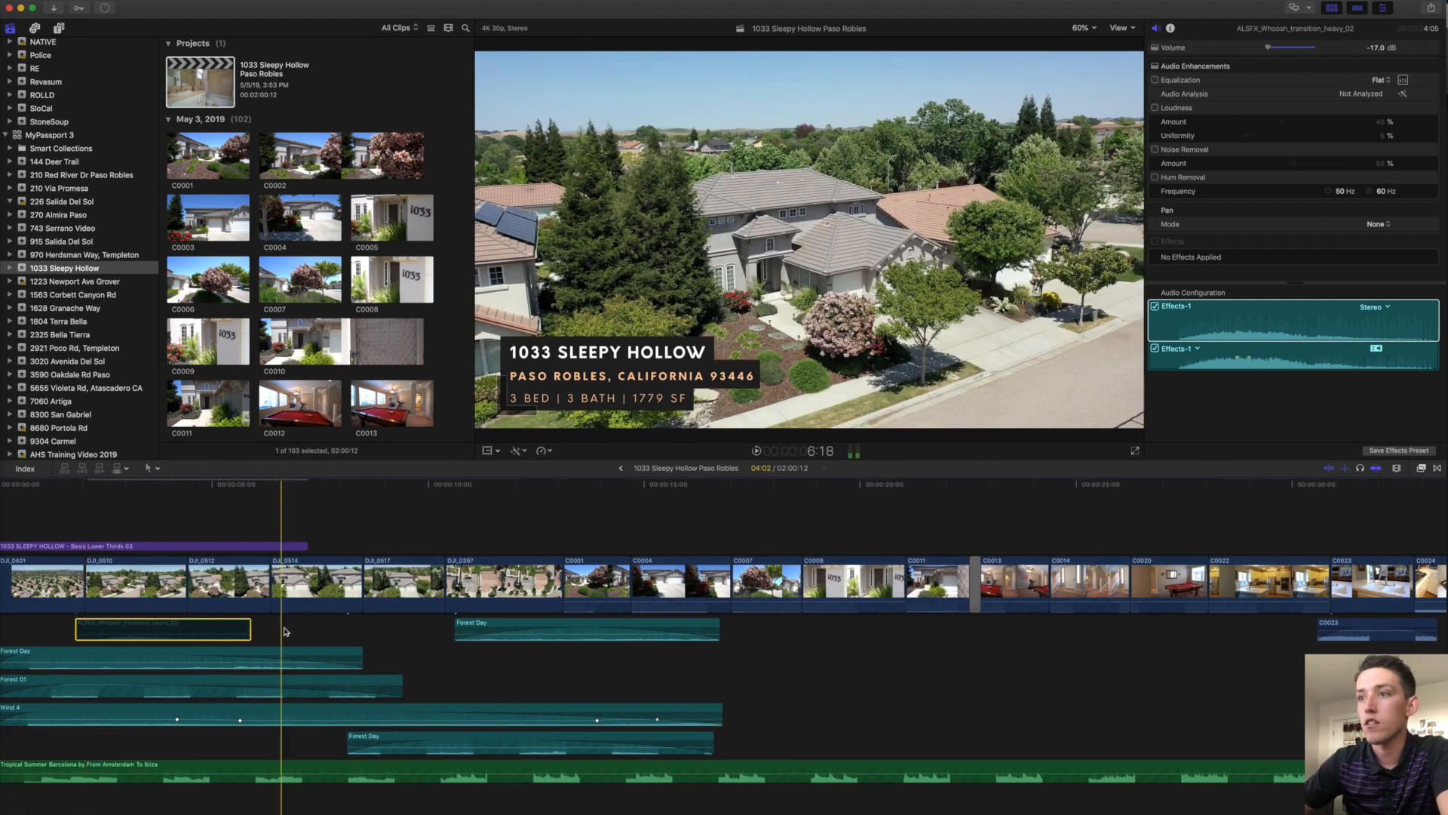
pyautogui.click(59, 27)
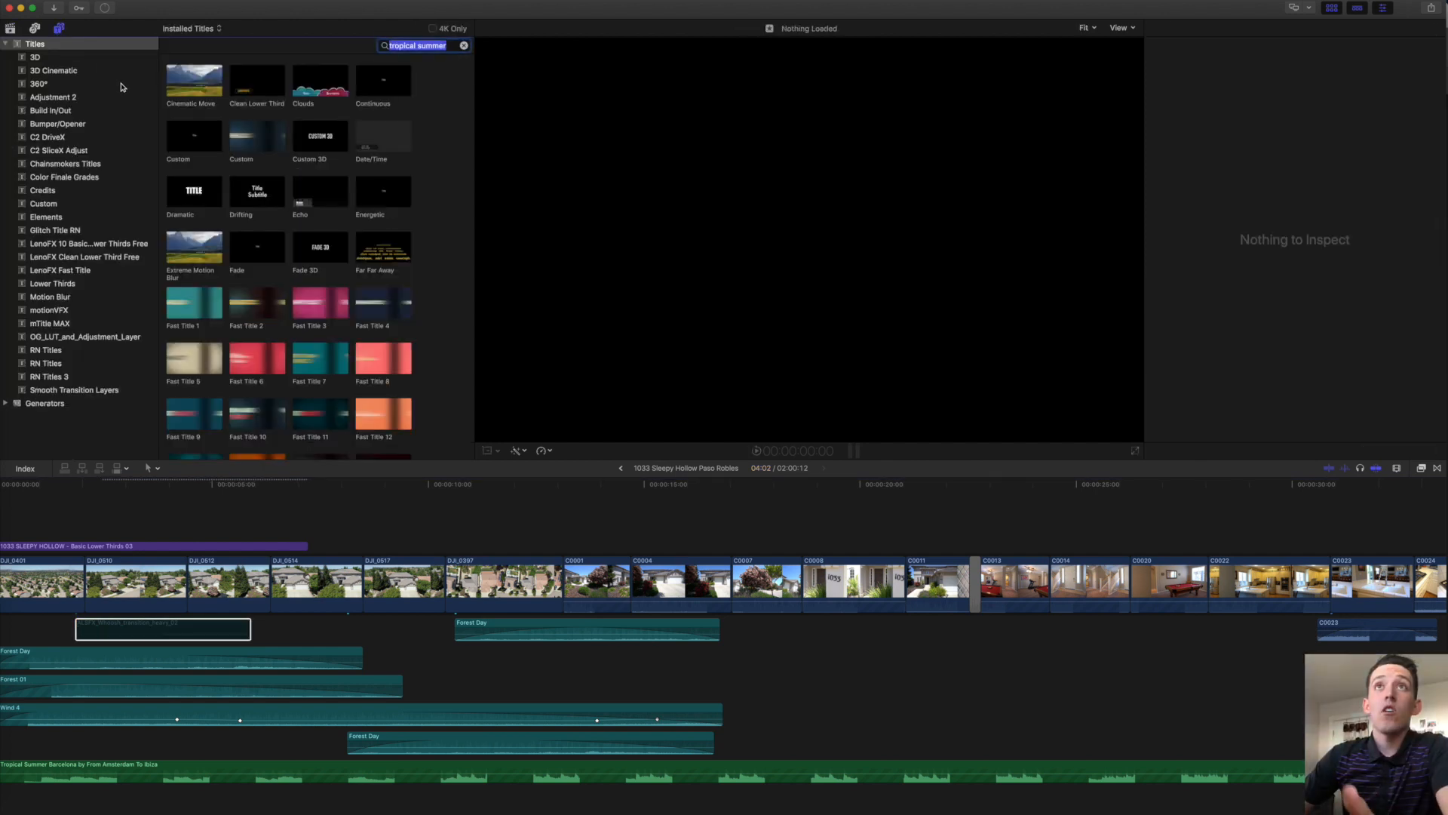
pyautogui.click(34, 29)
pyautogui.click(50, 71)
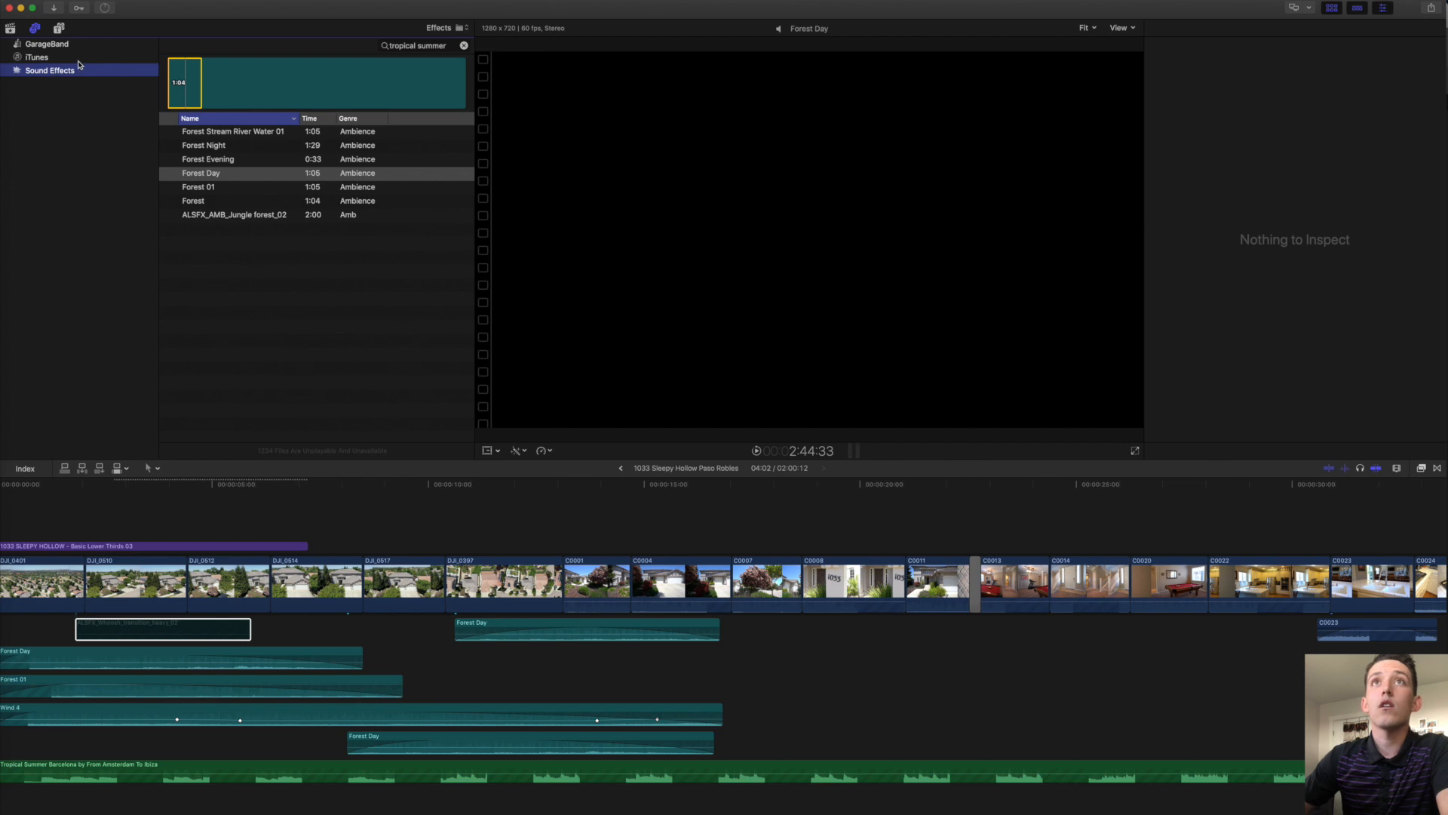
pyautogui.doubleClick(436, 46)
pyautogui.write('ALSFX')
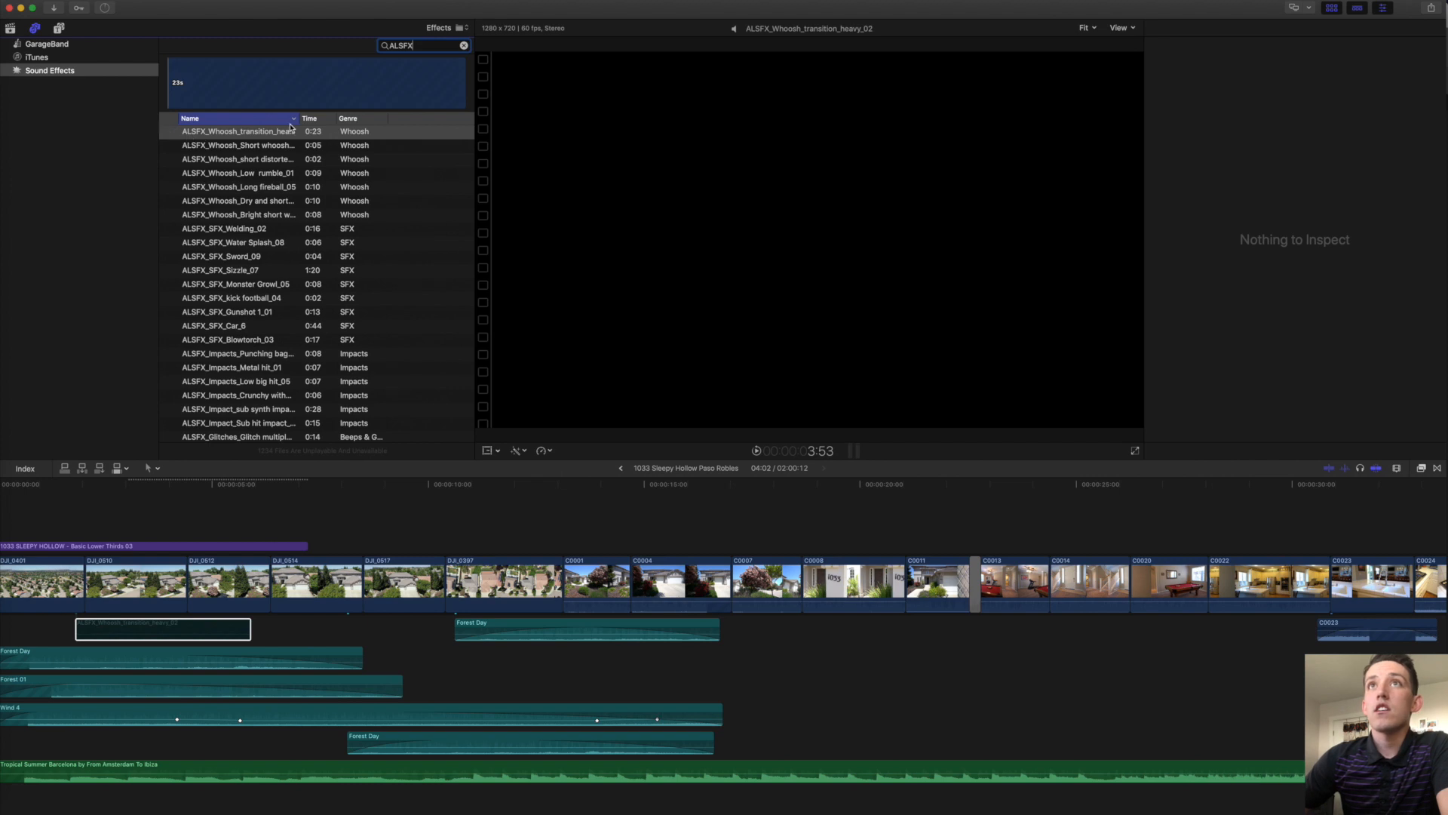
pyautogui.click(35, 30)
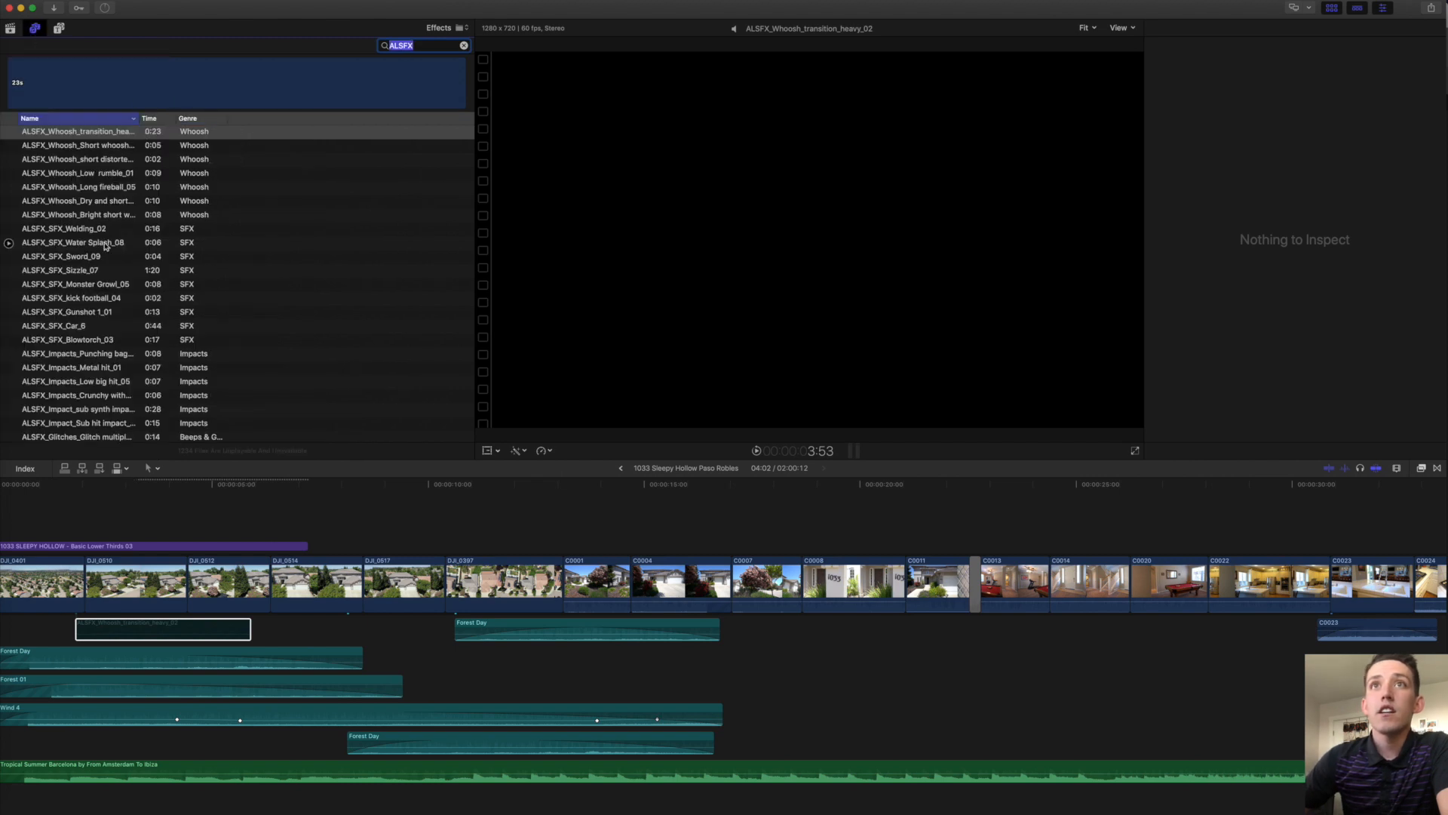
pyautogui.moveTo(140, 118); pyautogui.dragTo(219, 119)
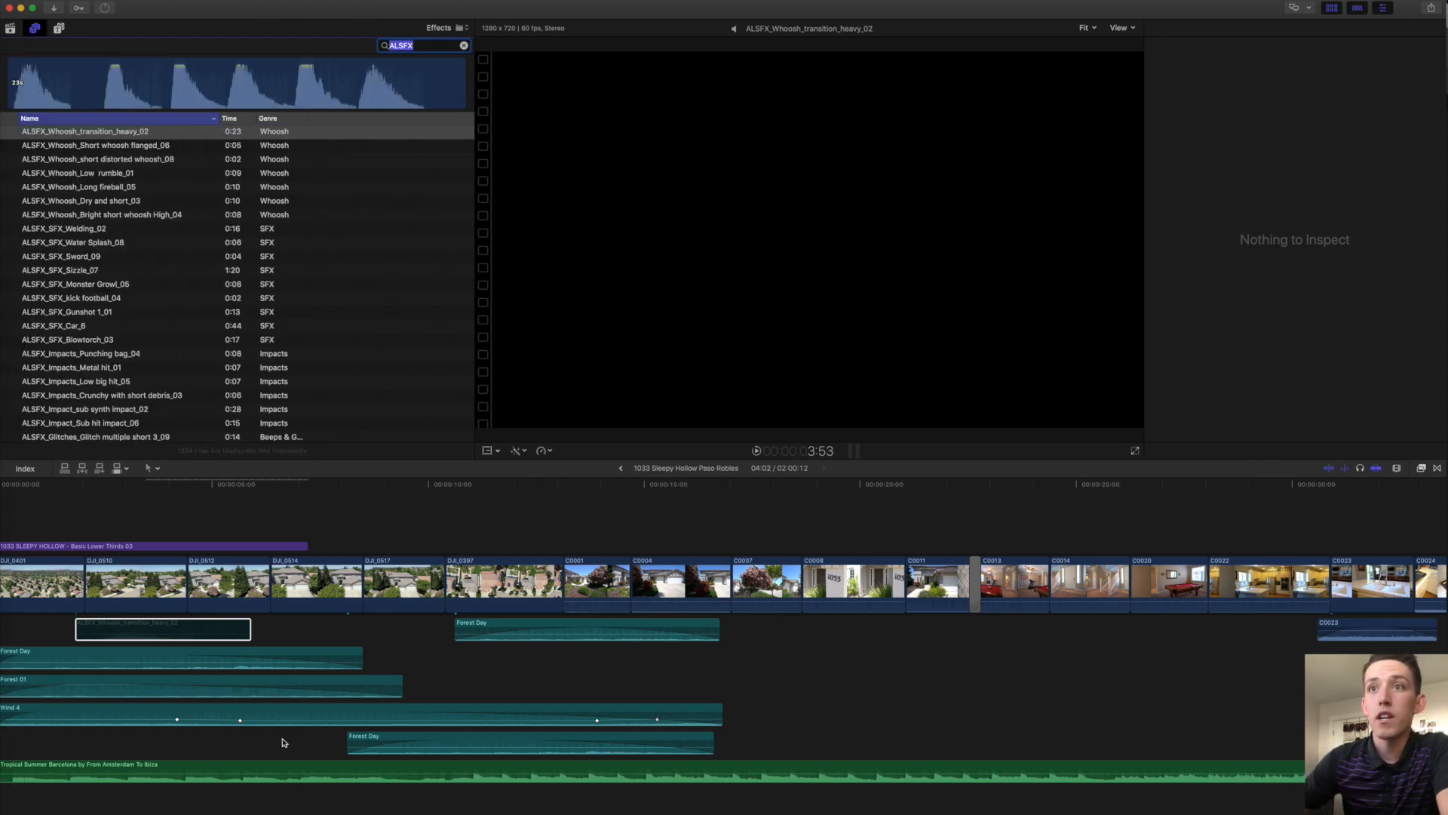
# Park the playhead in the C0011 house shot and connect ALSFX_Whoosh_Long fireball_05 there.
pyautogui.click(284, 737)
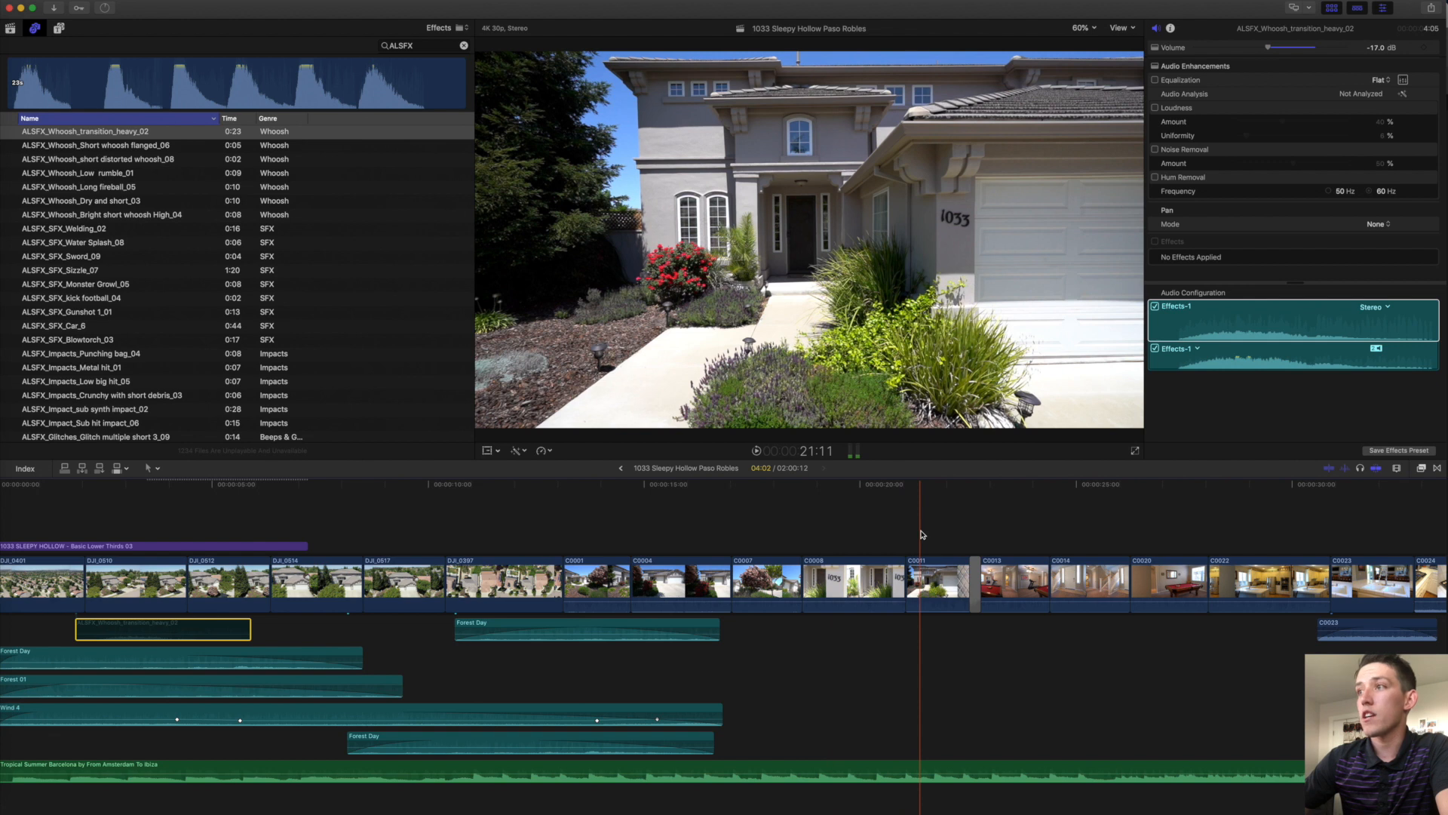
pyautogui.press('space')
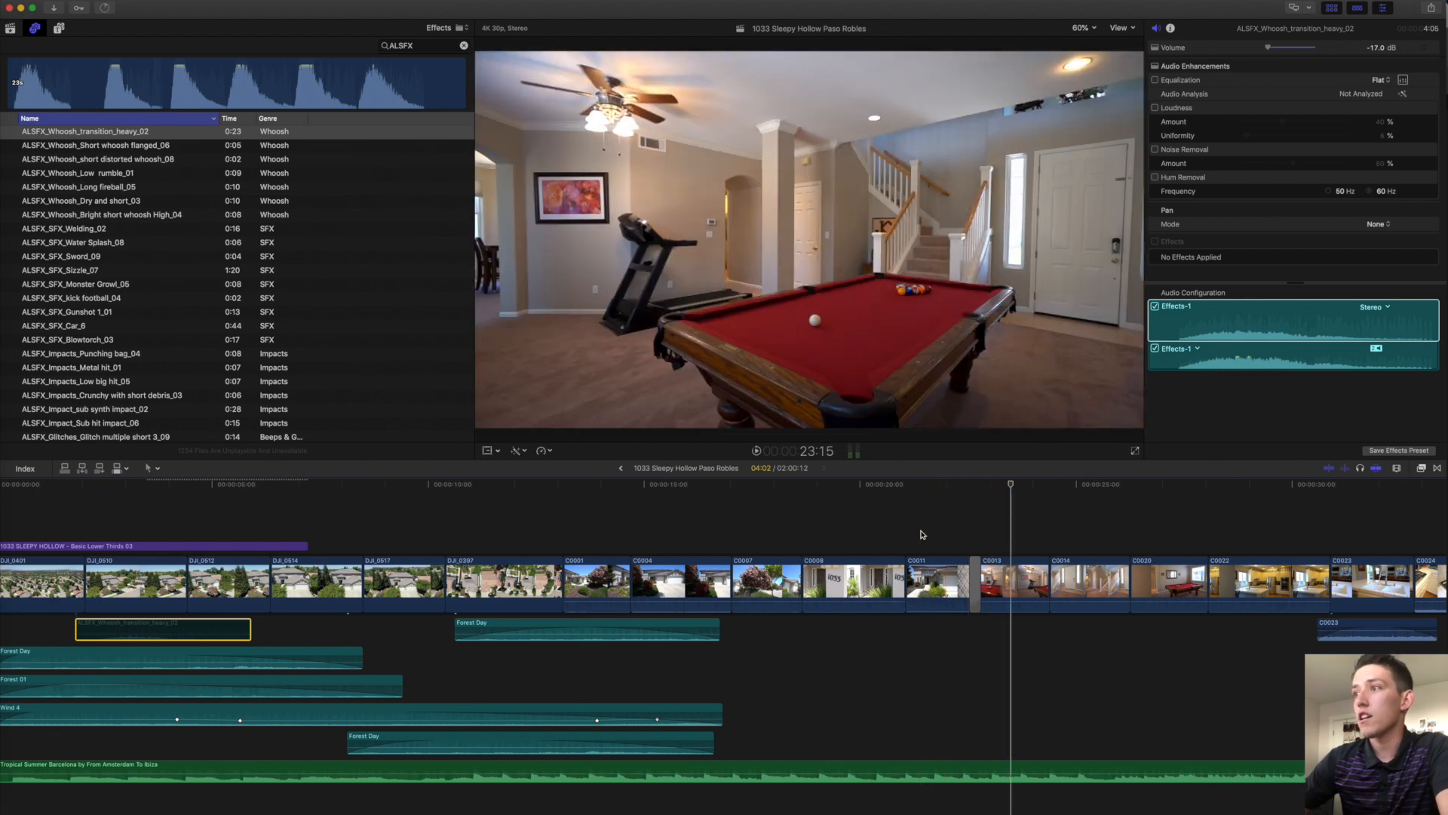
pyautogui.click(928, 533)
pyautogui.scroll(-3, 87, 367)
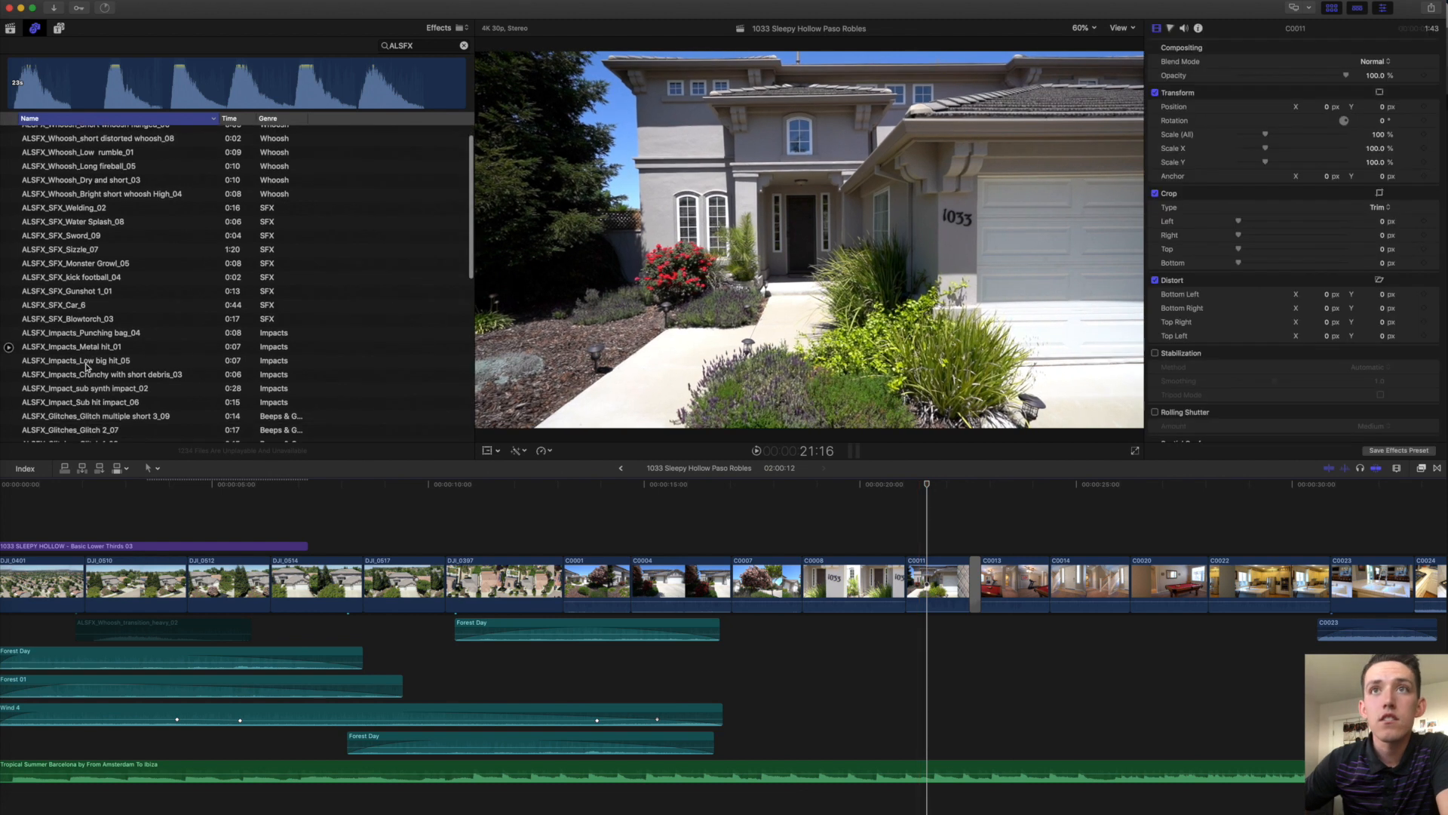
pyautogui.scroll(-5, 86, 368)
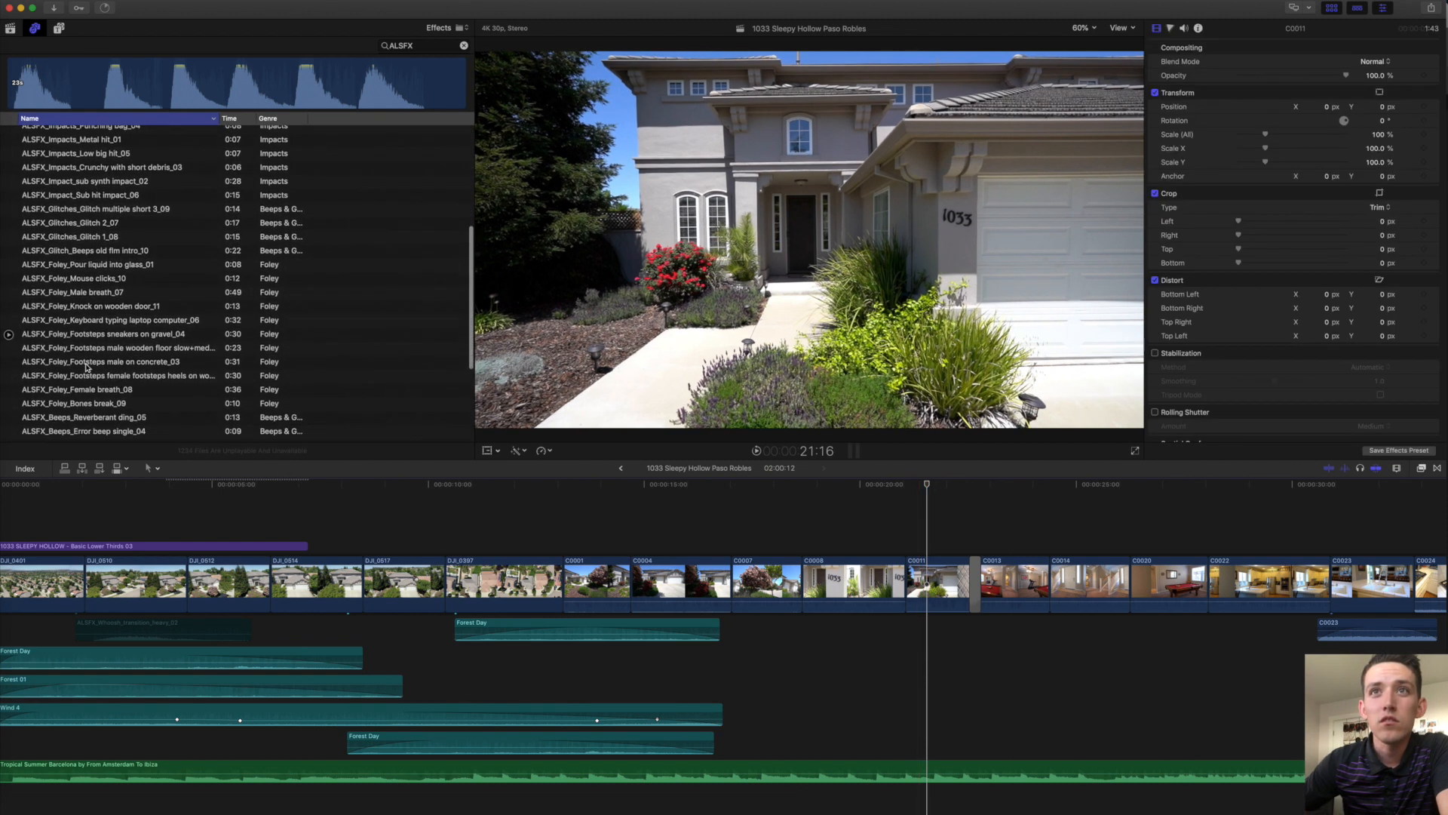
pyautogui.scroll(-4, 86, 367)
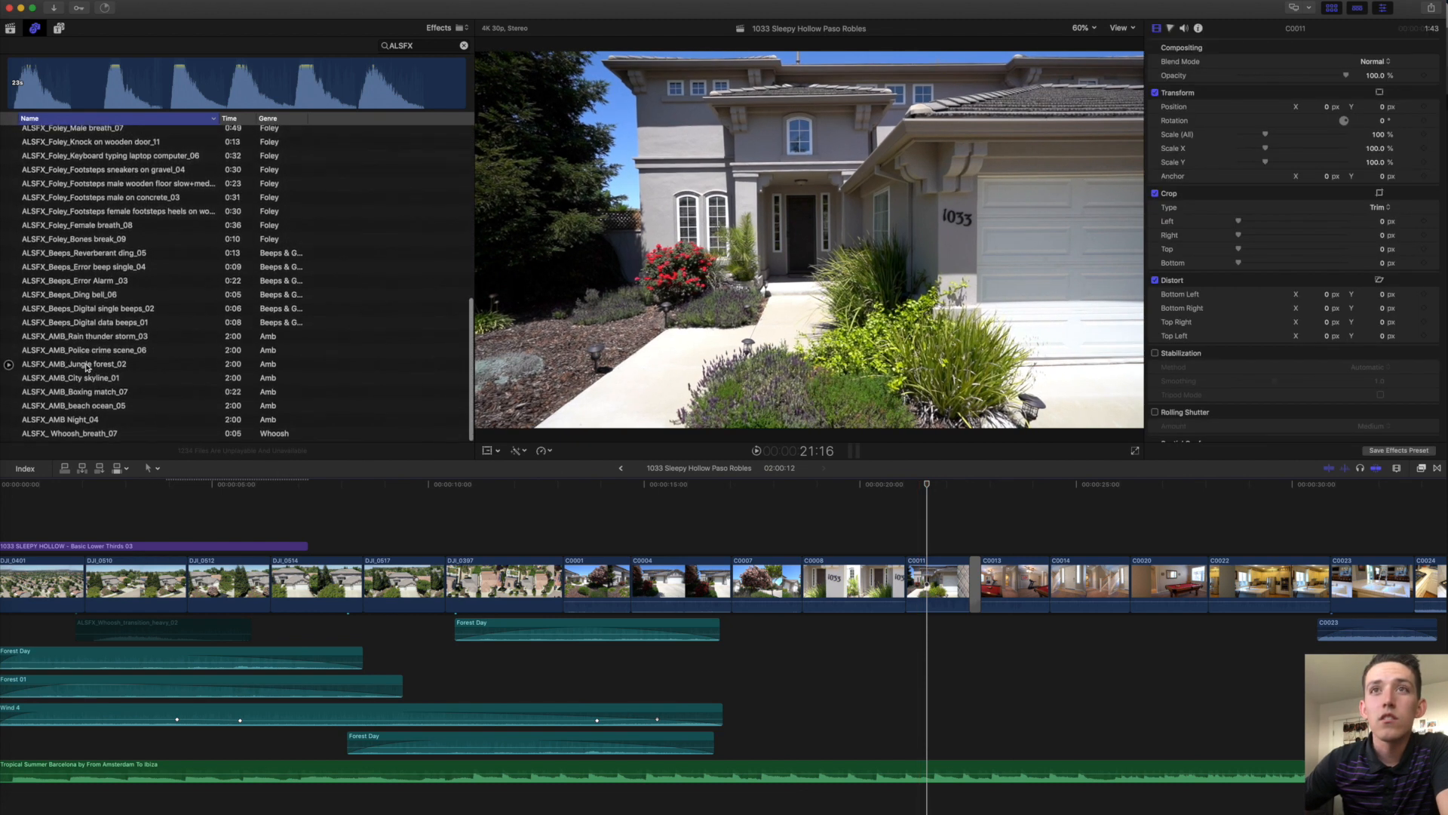
pyautogui.scroll(4, 82, 392)
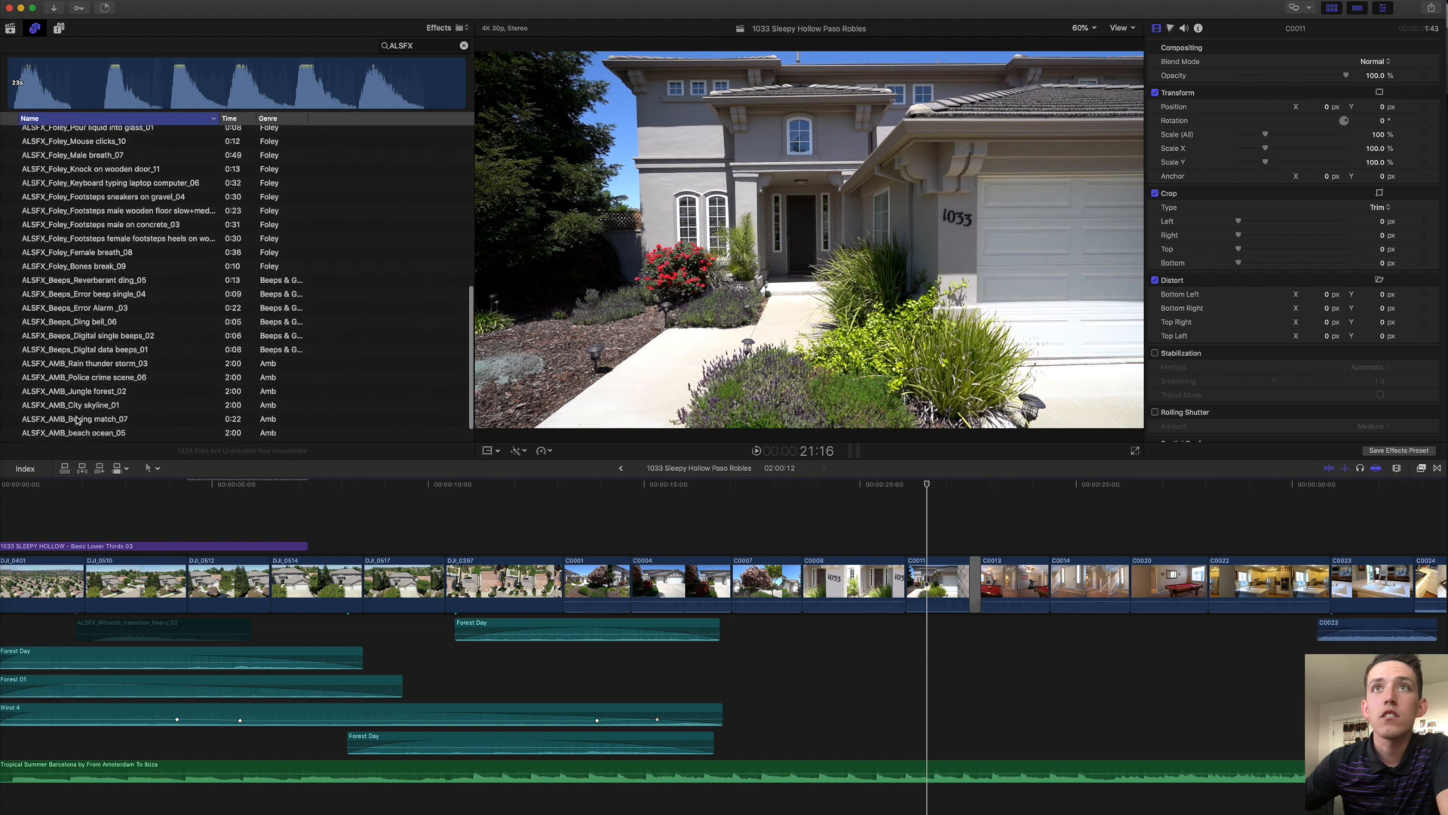
pyautogui.scroll(5, 76, 420)
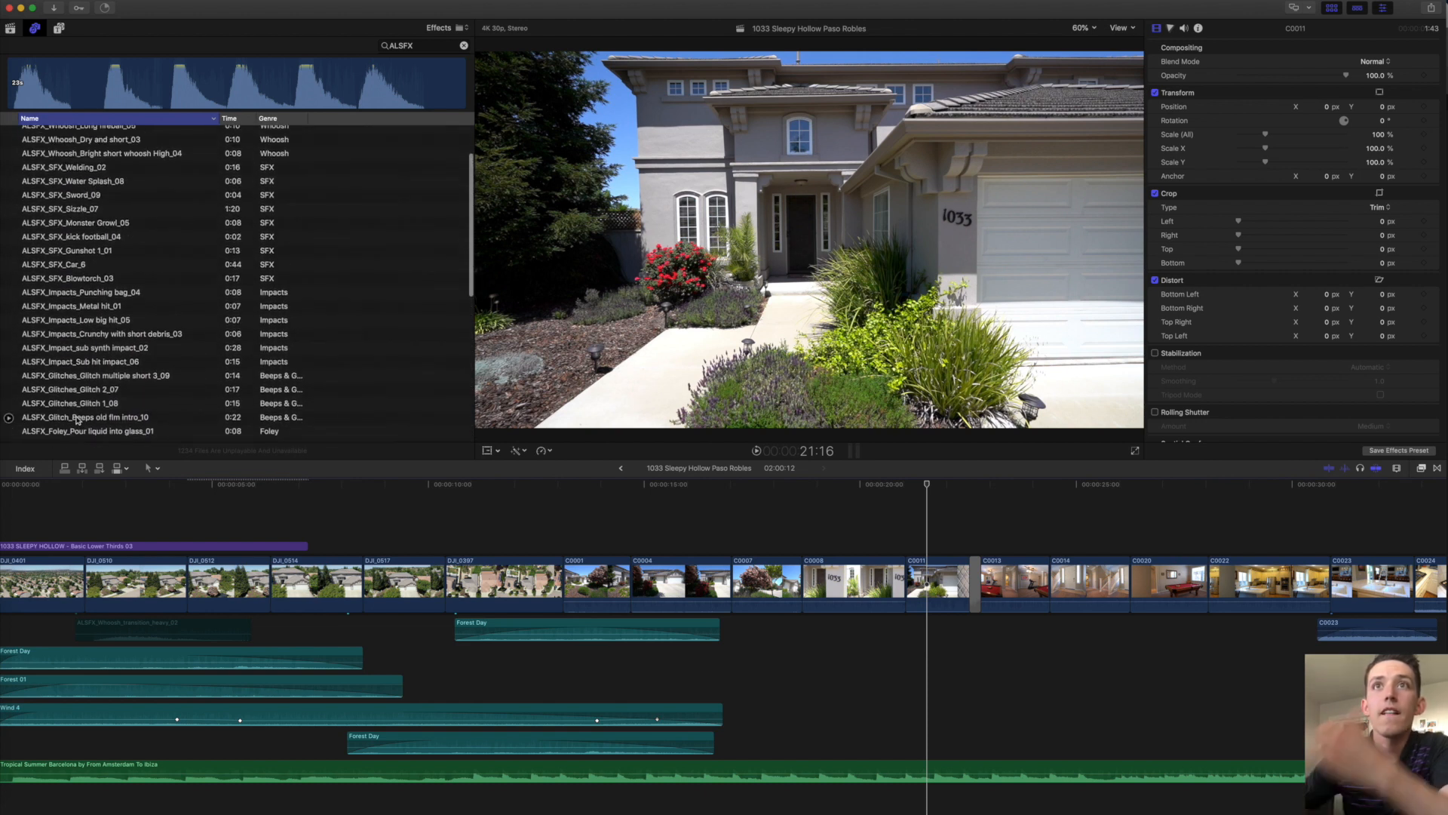
pyautogui.scroll(3, 72, 296)
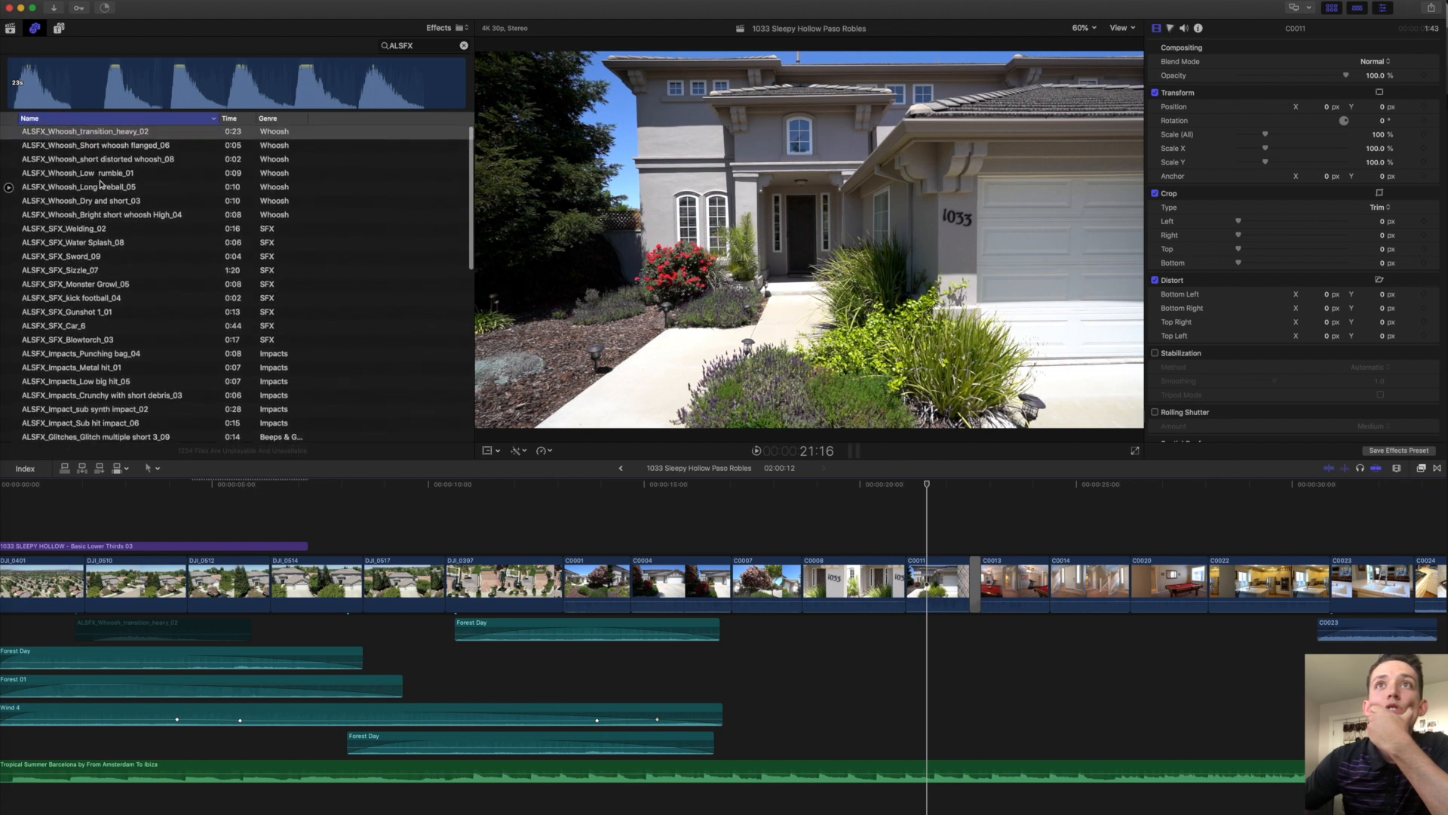
pyautogui.click(88, 186)
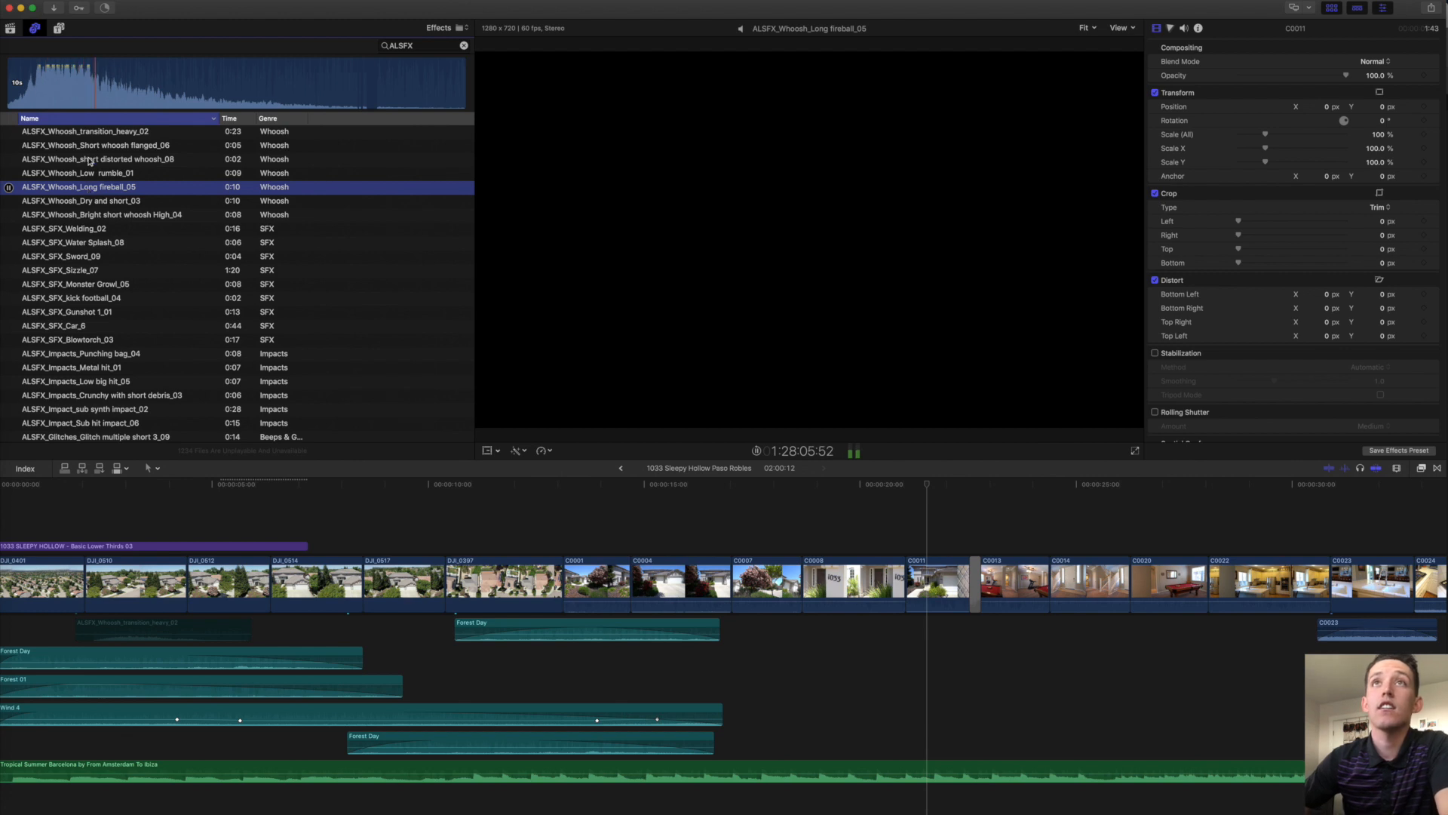
pyautogui.click(95, 91)
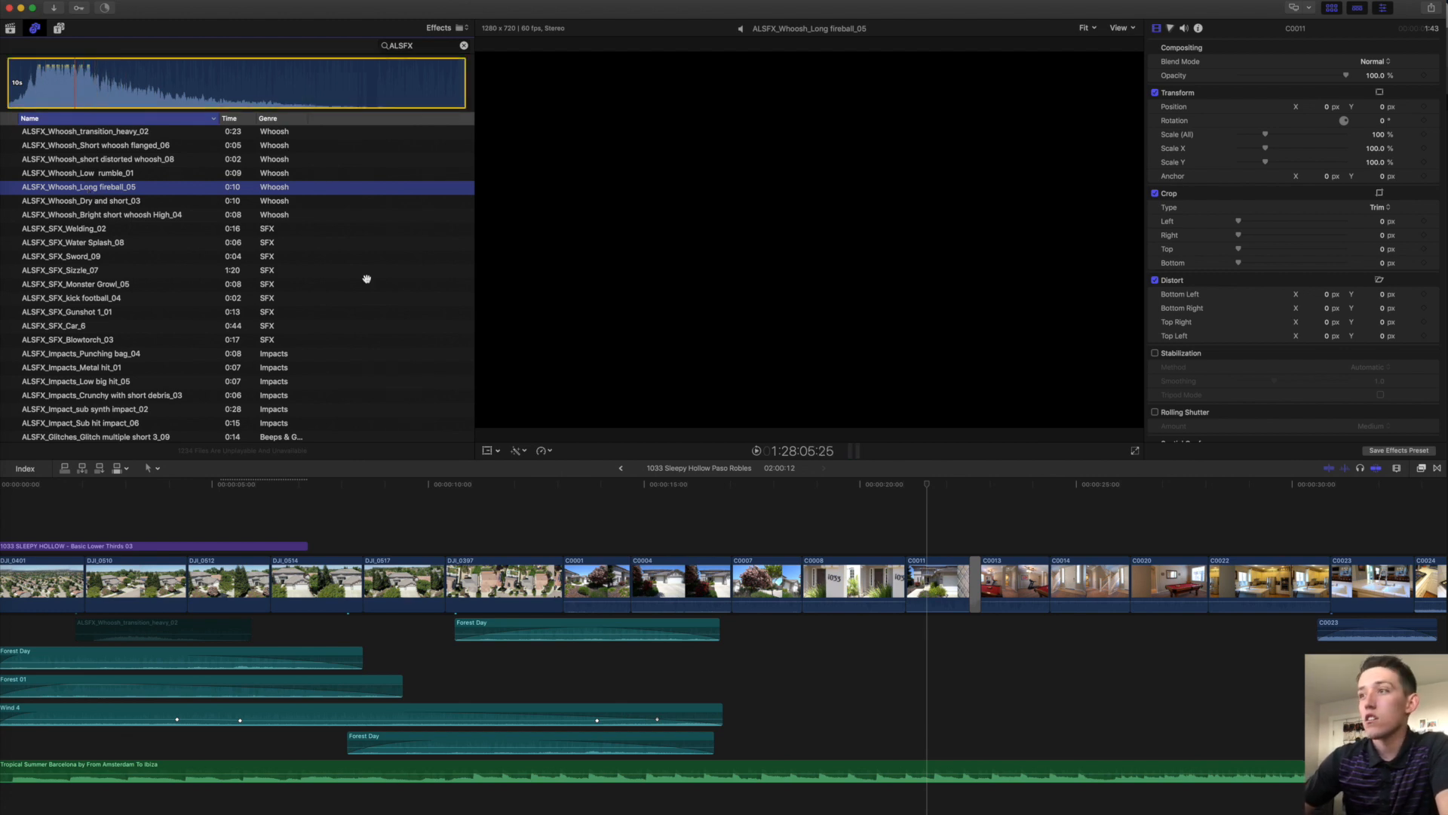
pyautogui.press('q')
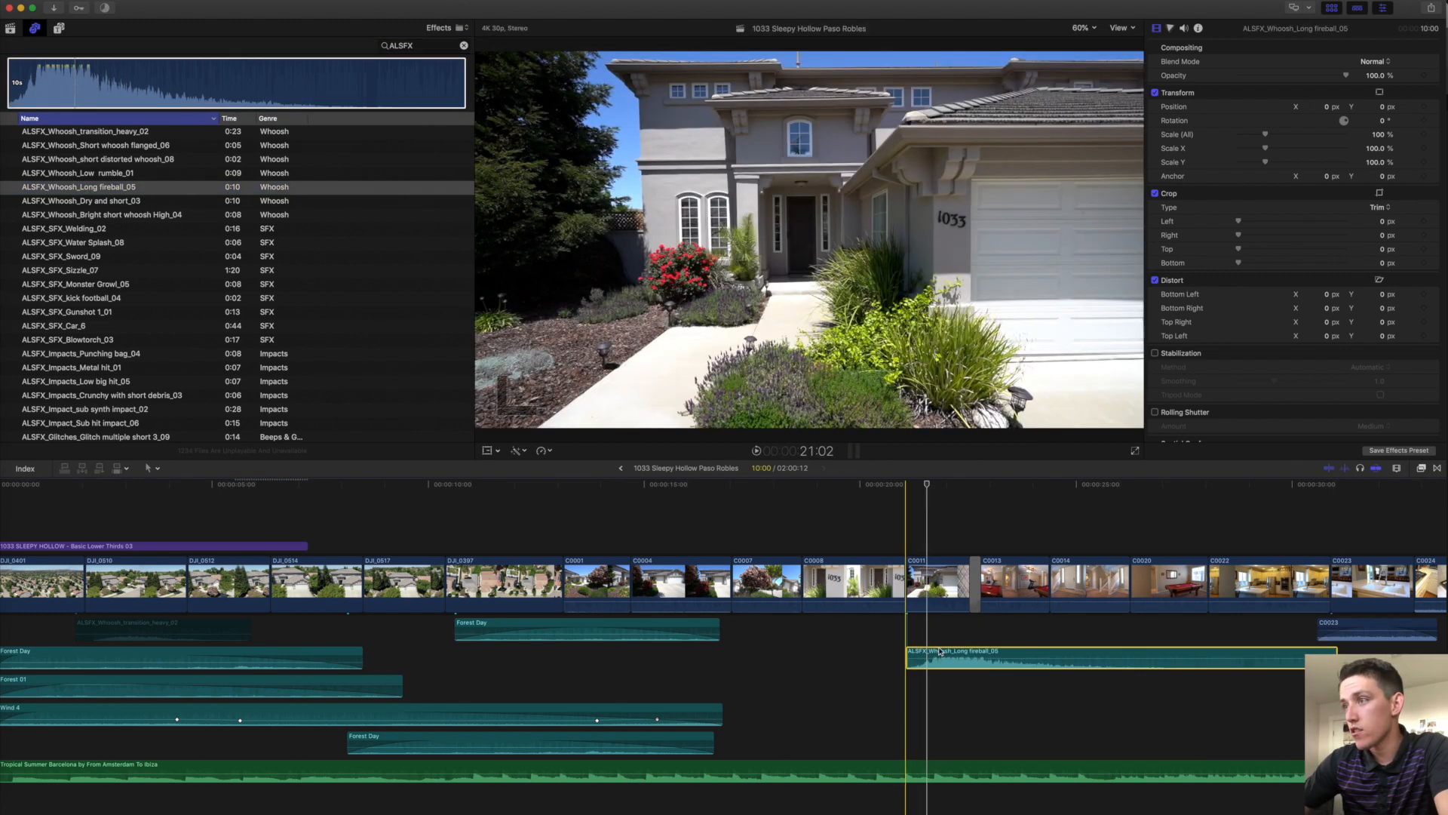
# Shorten and fade in the fireball whoosh, then play it over the front-door cut.
pyautogui.moveTo(1335, 656); pyautogui.dragTo(1105, 661)
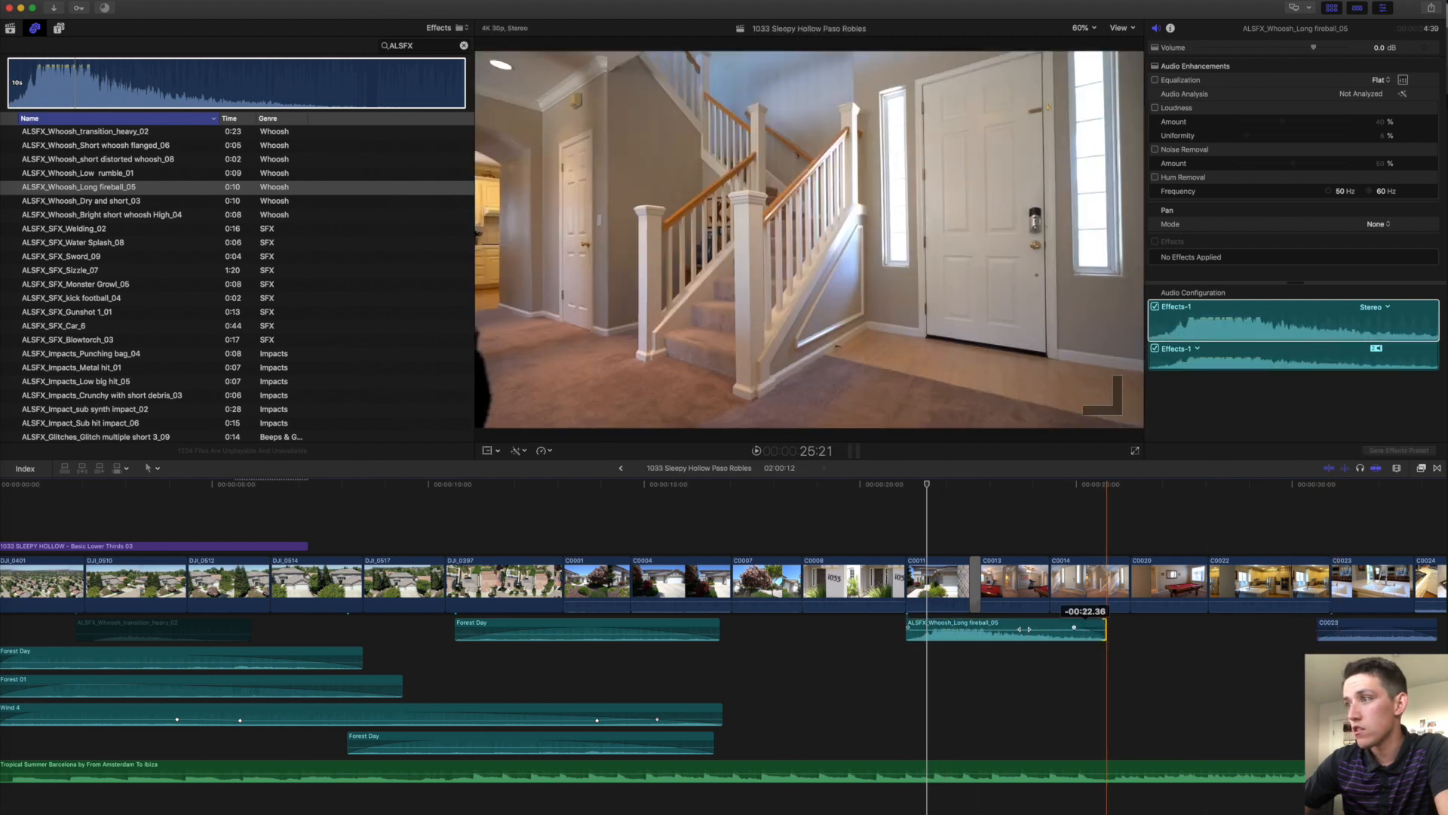
pyautogui.moveTo(927, 628); pyautogui.dragTo(970, 625)
pyautogui.click(944, 616)
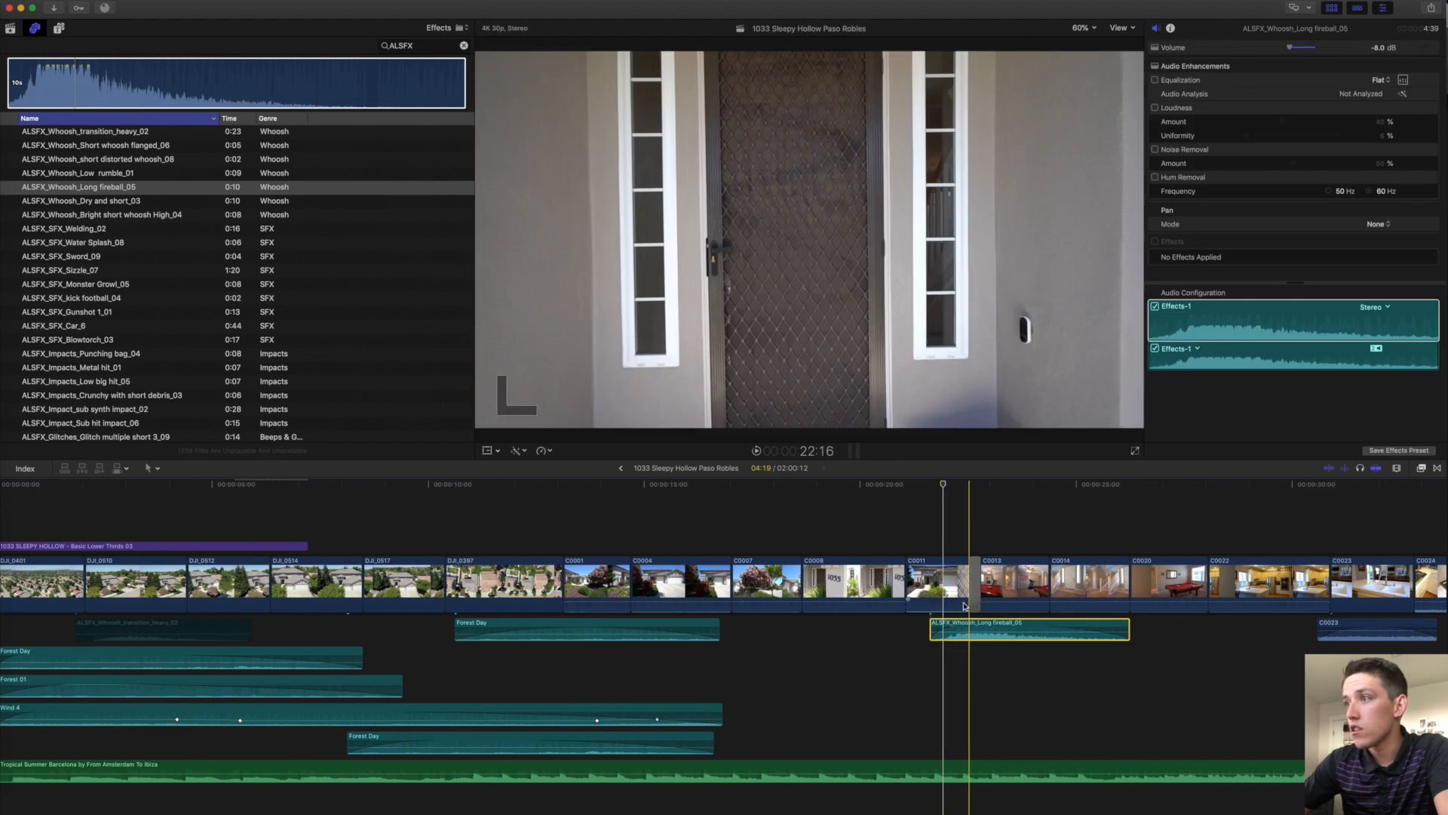
pyautogui.click(908, 608)
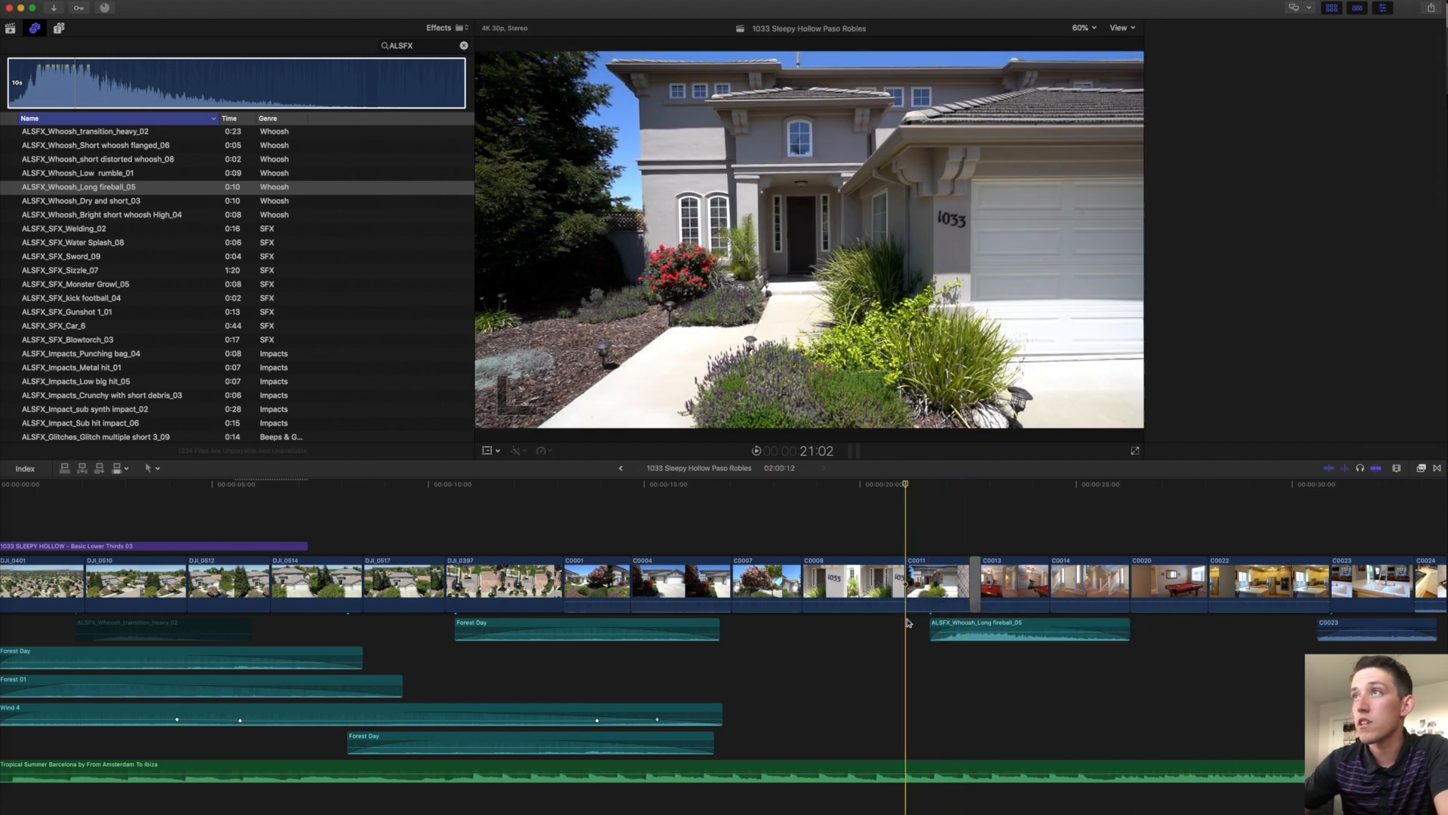
pyautogui.press('space')
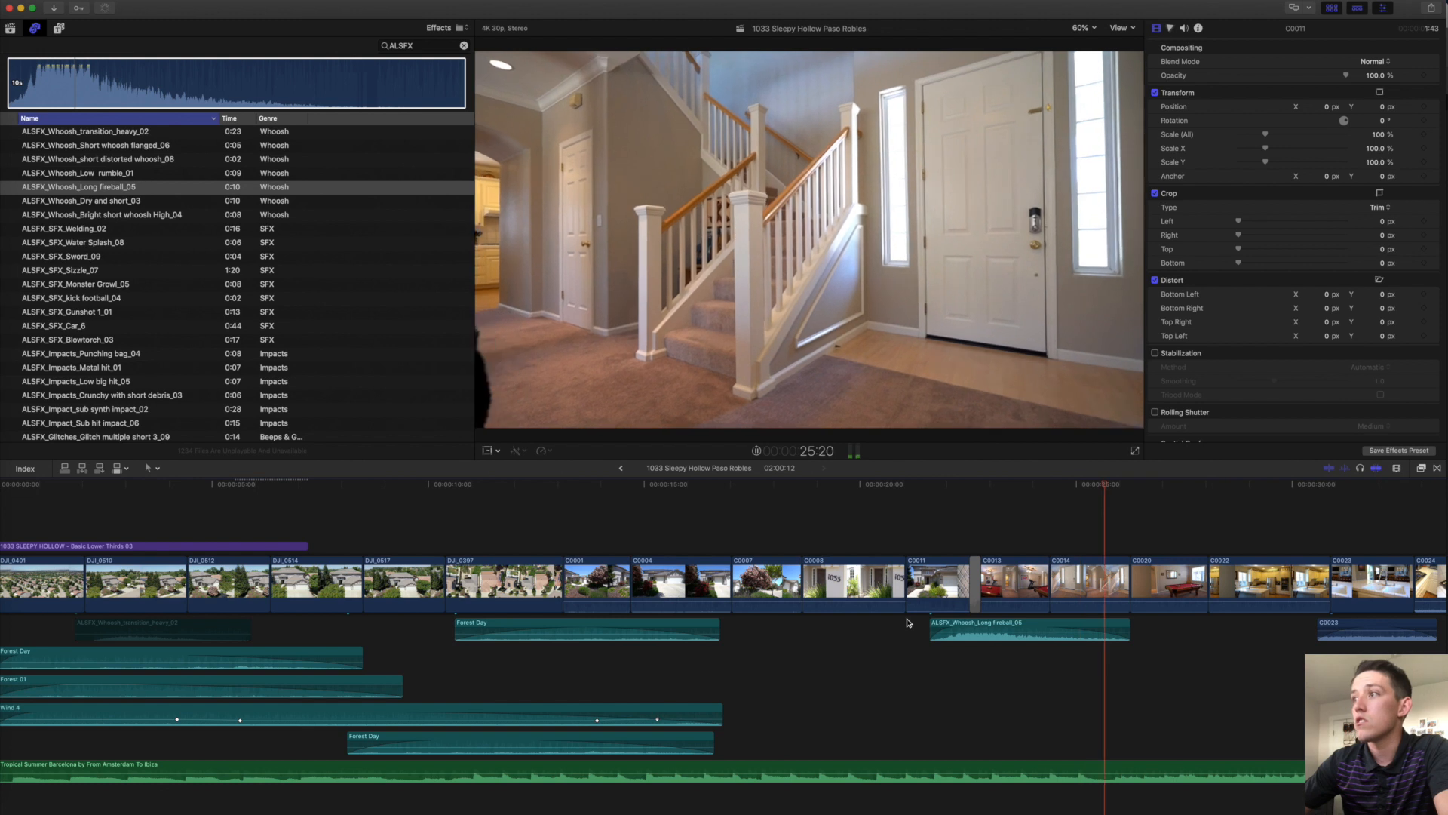
pyautogui.press('space')
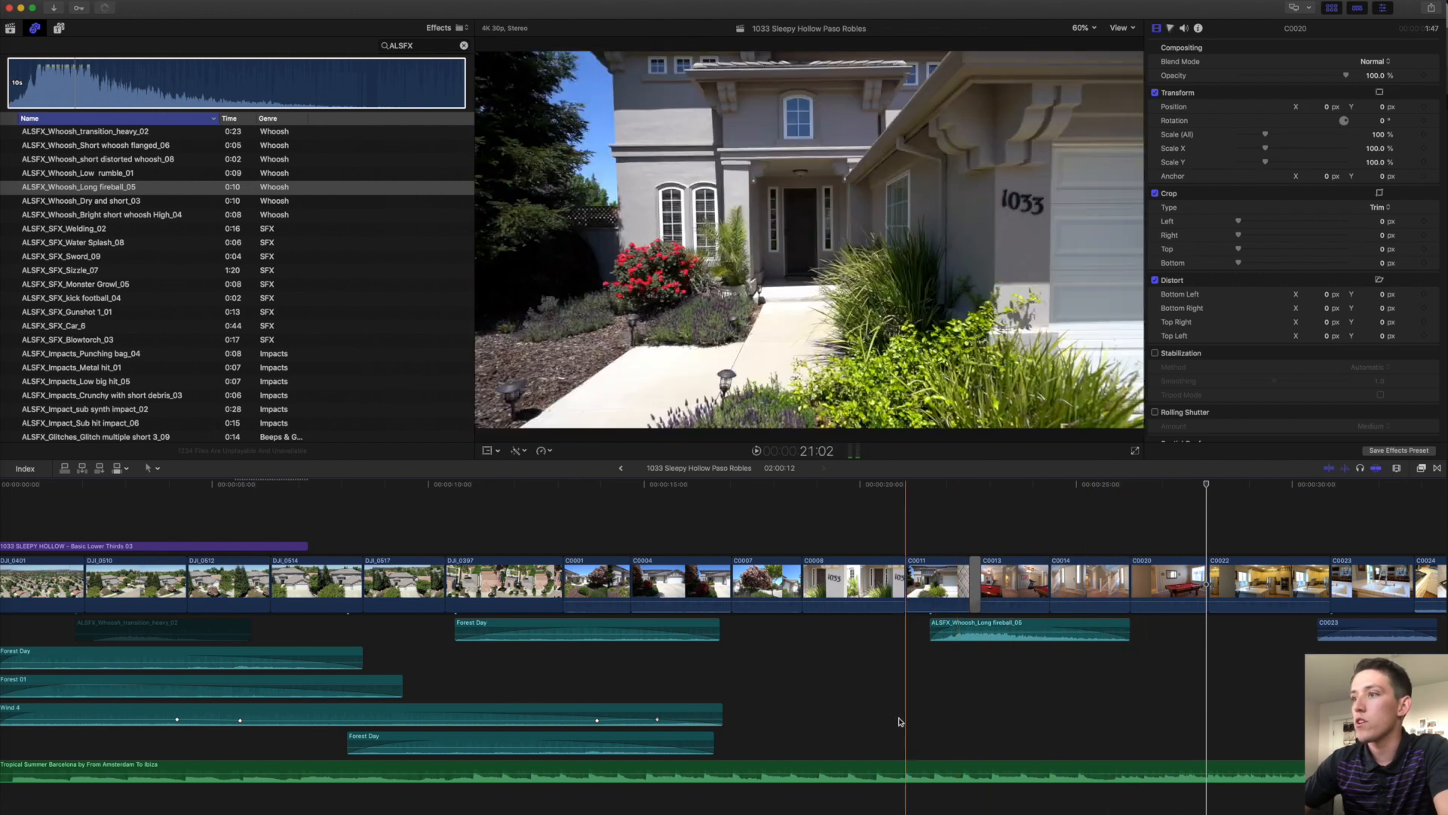
# Trim the music's start and slide the clip about four seconds earlier.
pyautogui.hotkey('shift', 'z')
pyautogui.moveTo(28, 767); pyautogui.dragTo(72, 767)
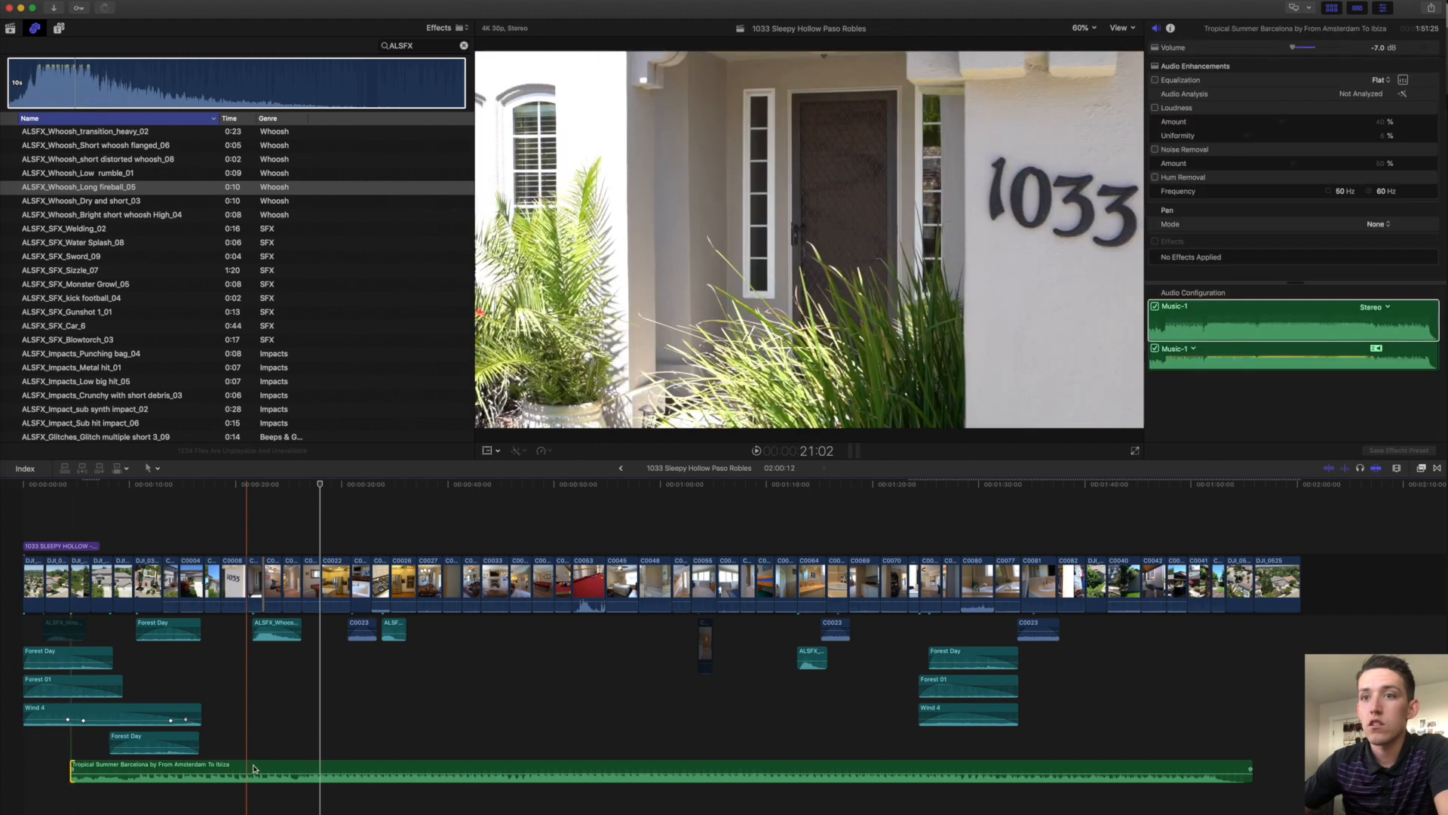
pyautogui.click(264, 769)
pyautogui.press('space')
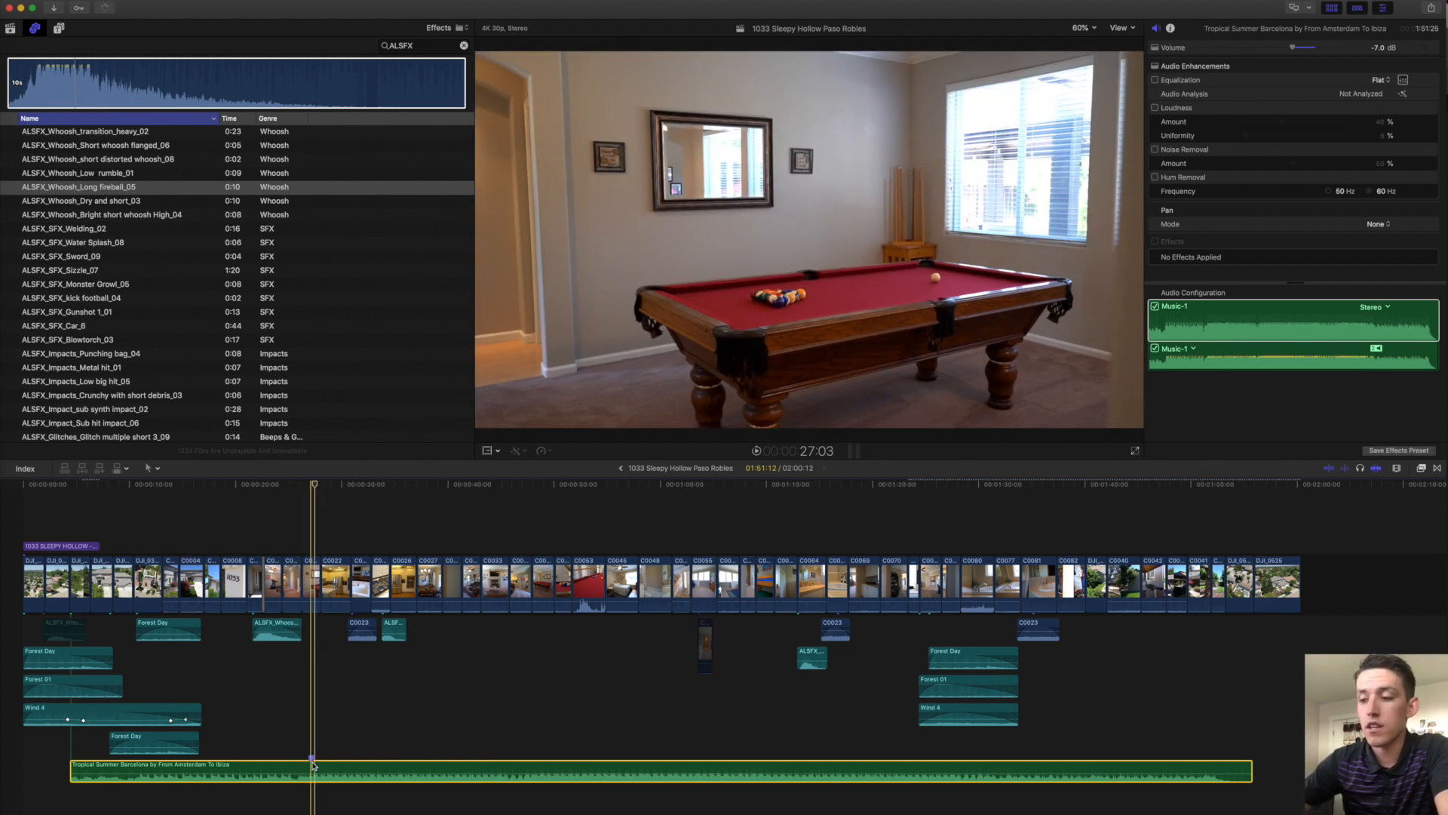
pyautogui.press('super+equal')
pyautogui.press('super+equal')
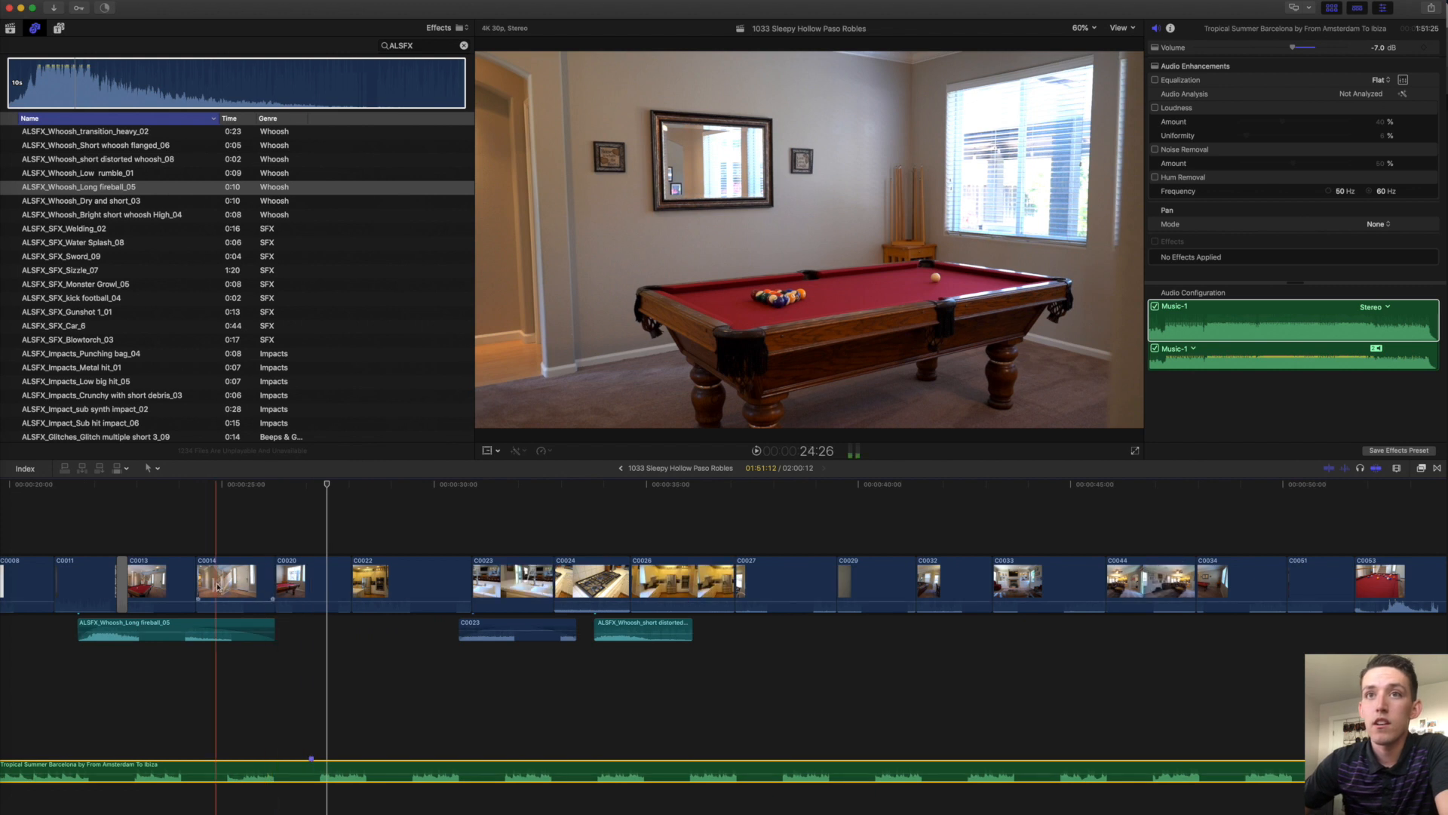
pyautogui.click(227, 532)
pyautogui.moveTo(411, 762); pyautogui.dragTo(226, 765)
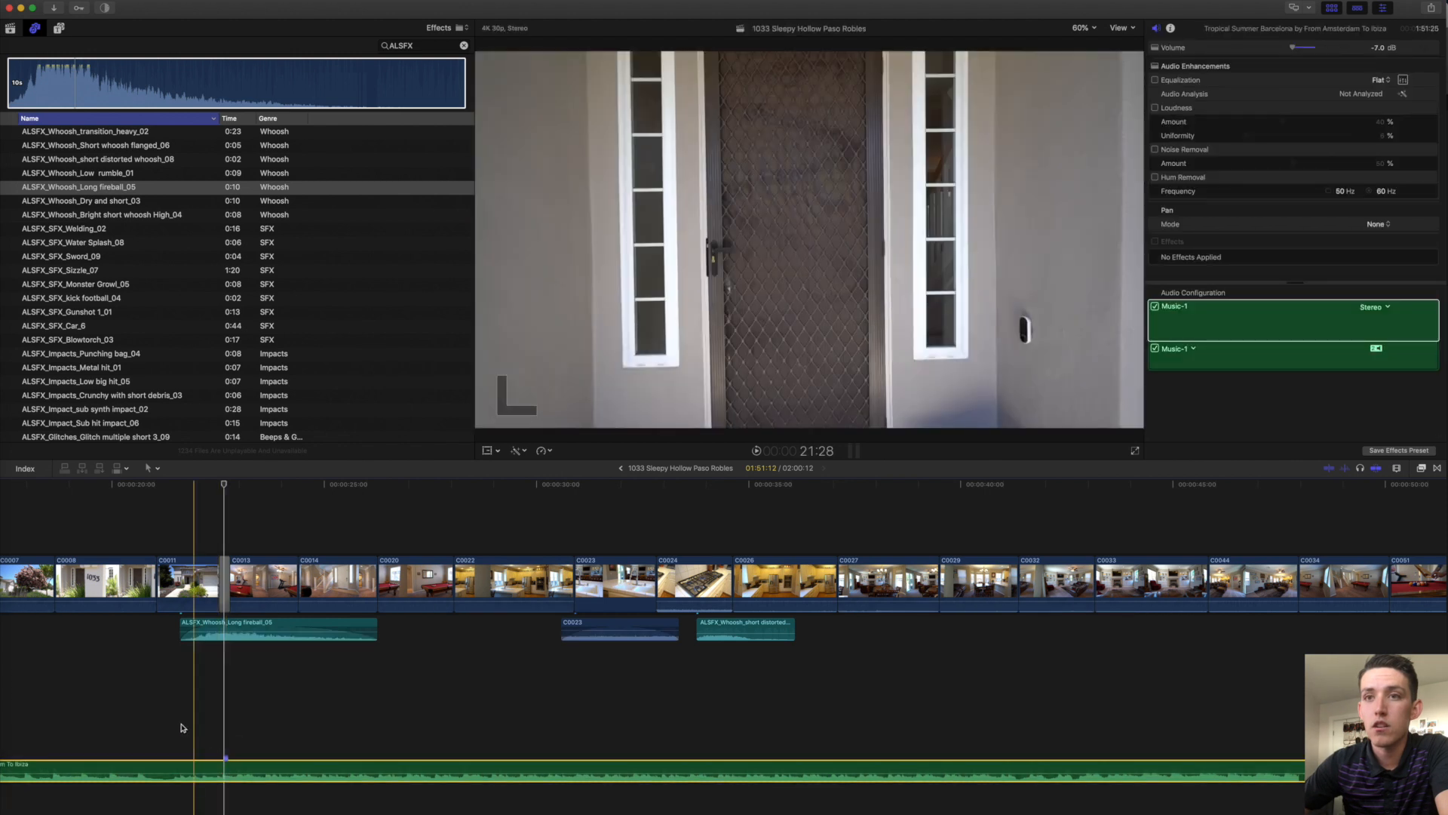
# Fit the project and select the Forest Day, Forest 01 and Wind 4 ambience clips.
pyautogui.hotkey('shift', 'z')
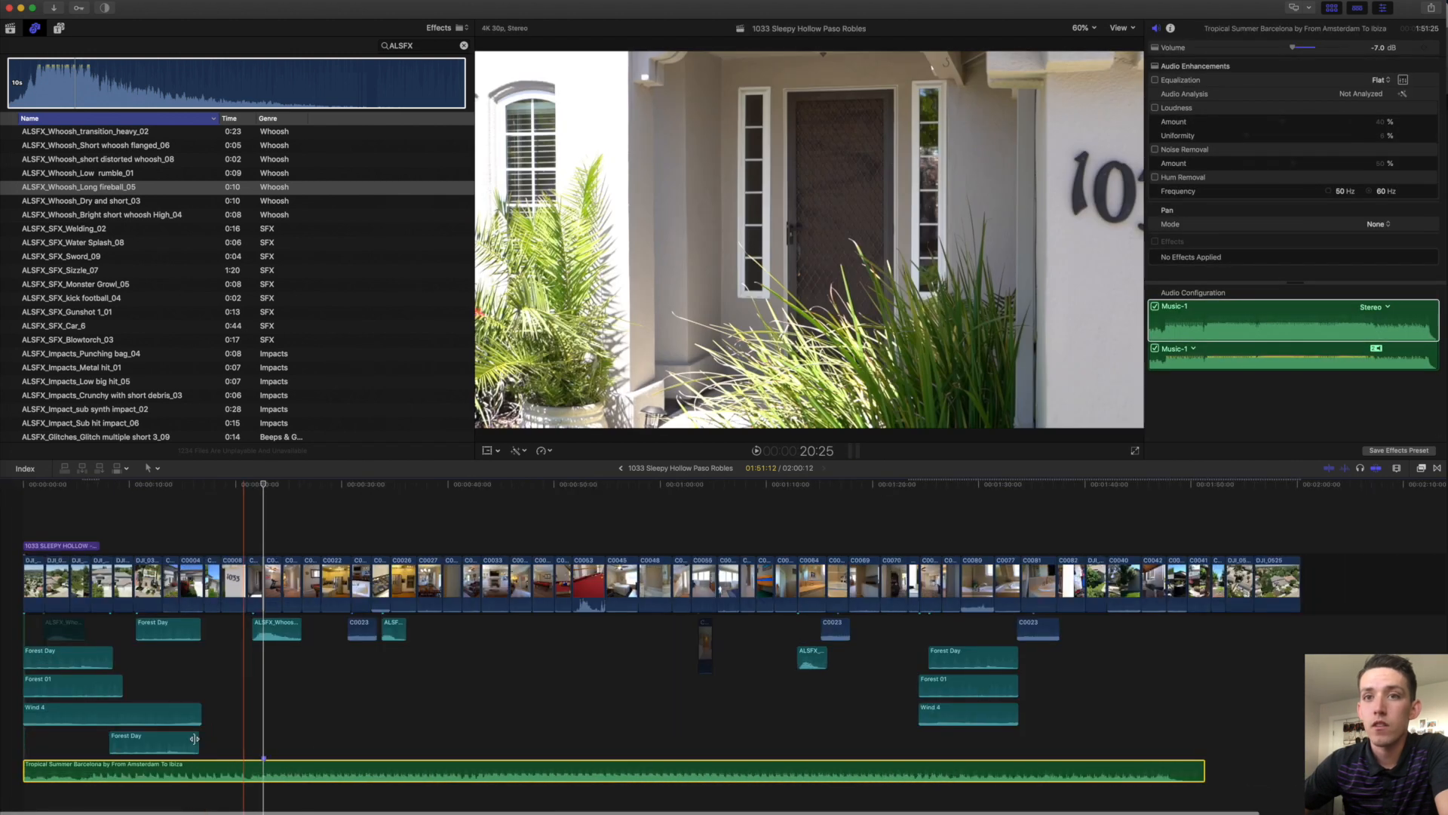
pyautogui.click(24, 770)
pyautogui.click(1047, 769)
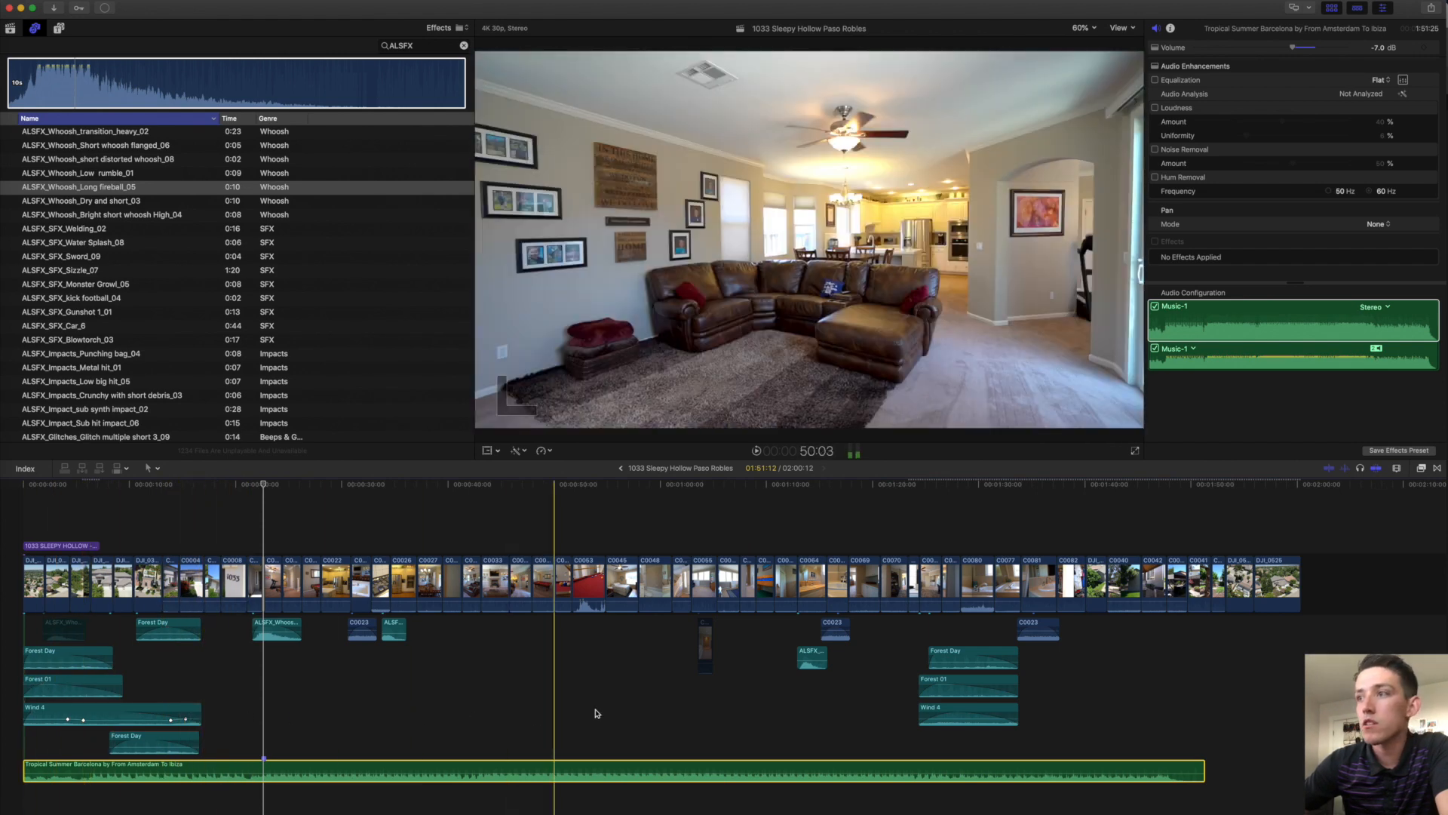
pyautogui.moveTo(943, 641); pyautogui.dragTo(1227, 680)
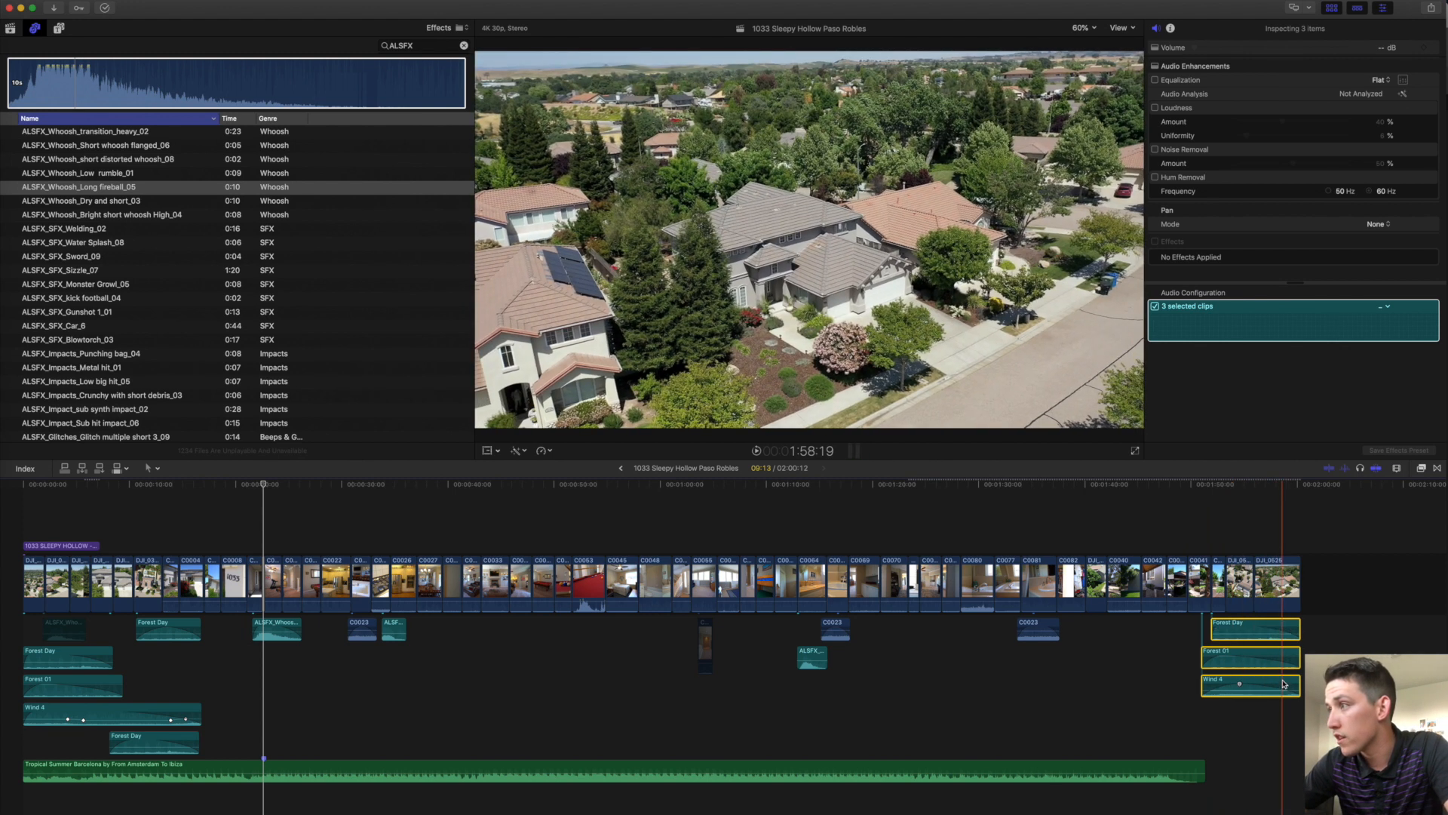
pyautogui.click(1320, 641)
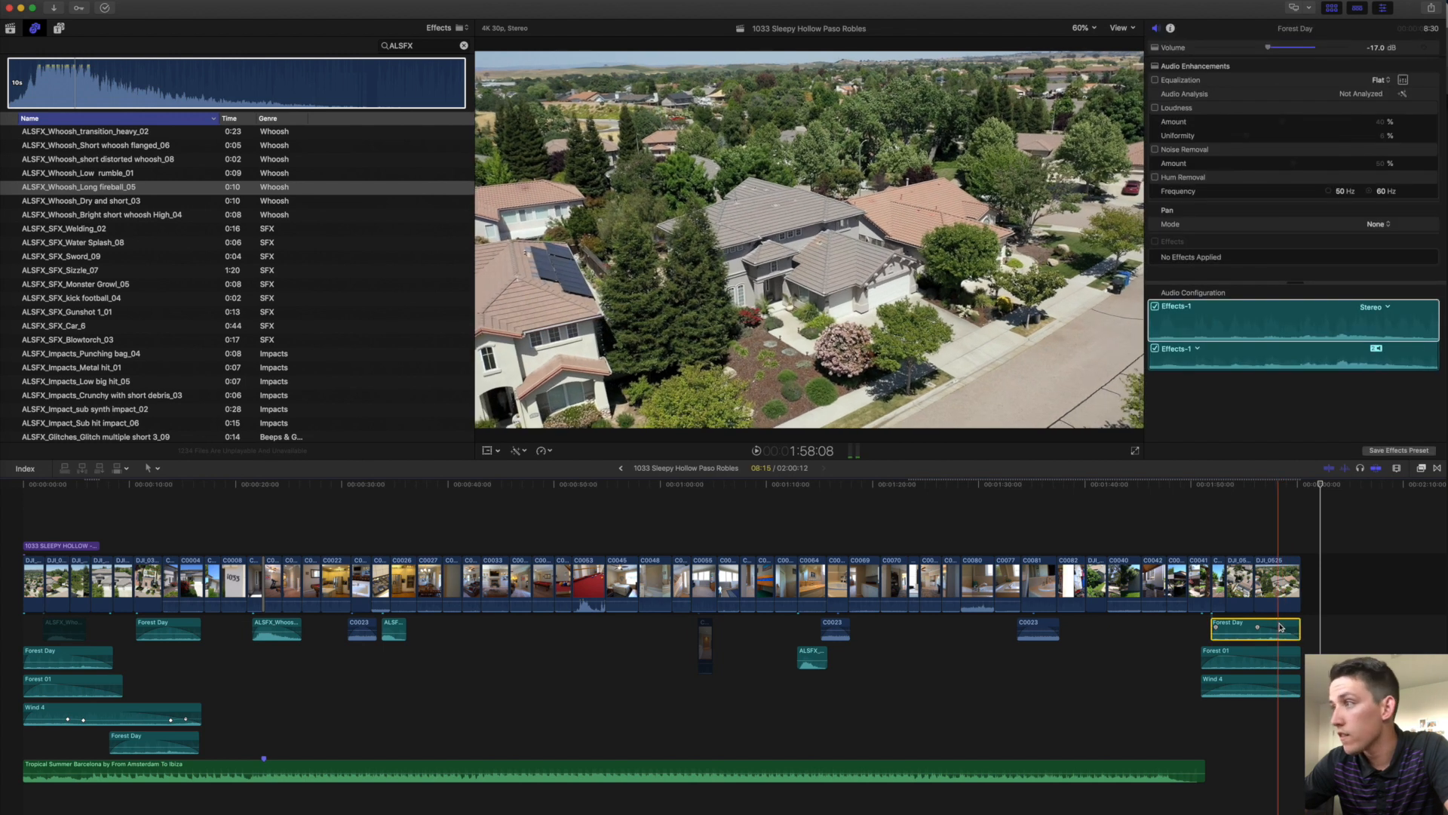
pyautogui.click(1284, 656)
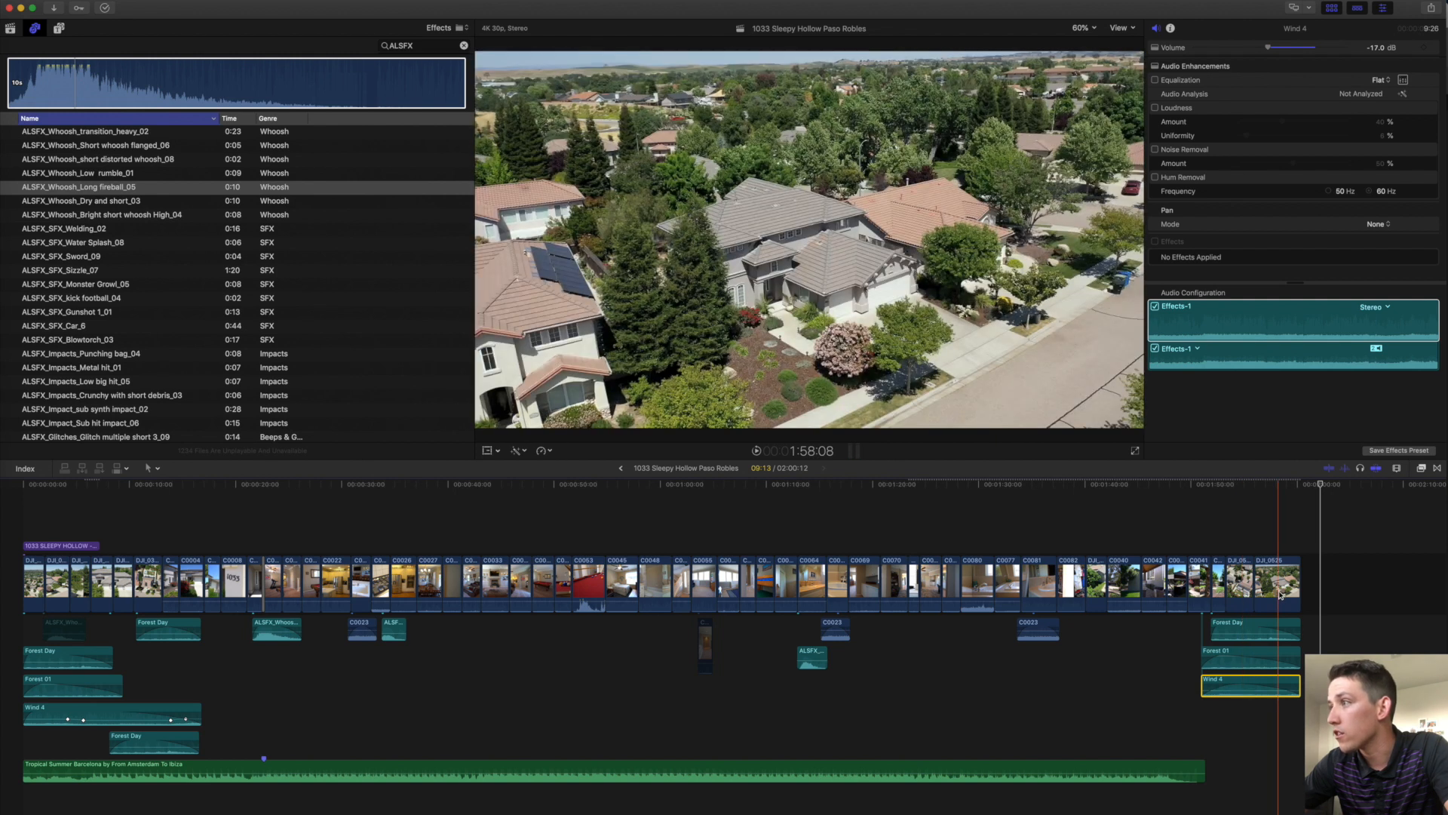
pyautogui.click(1279, 620)
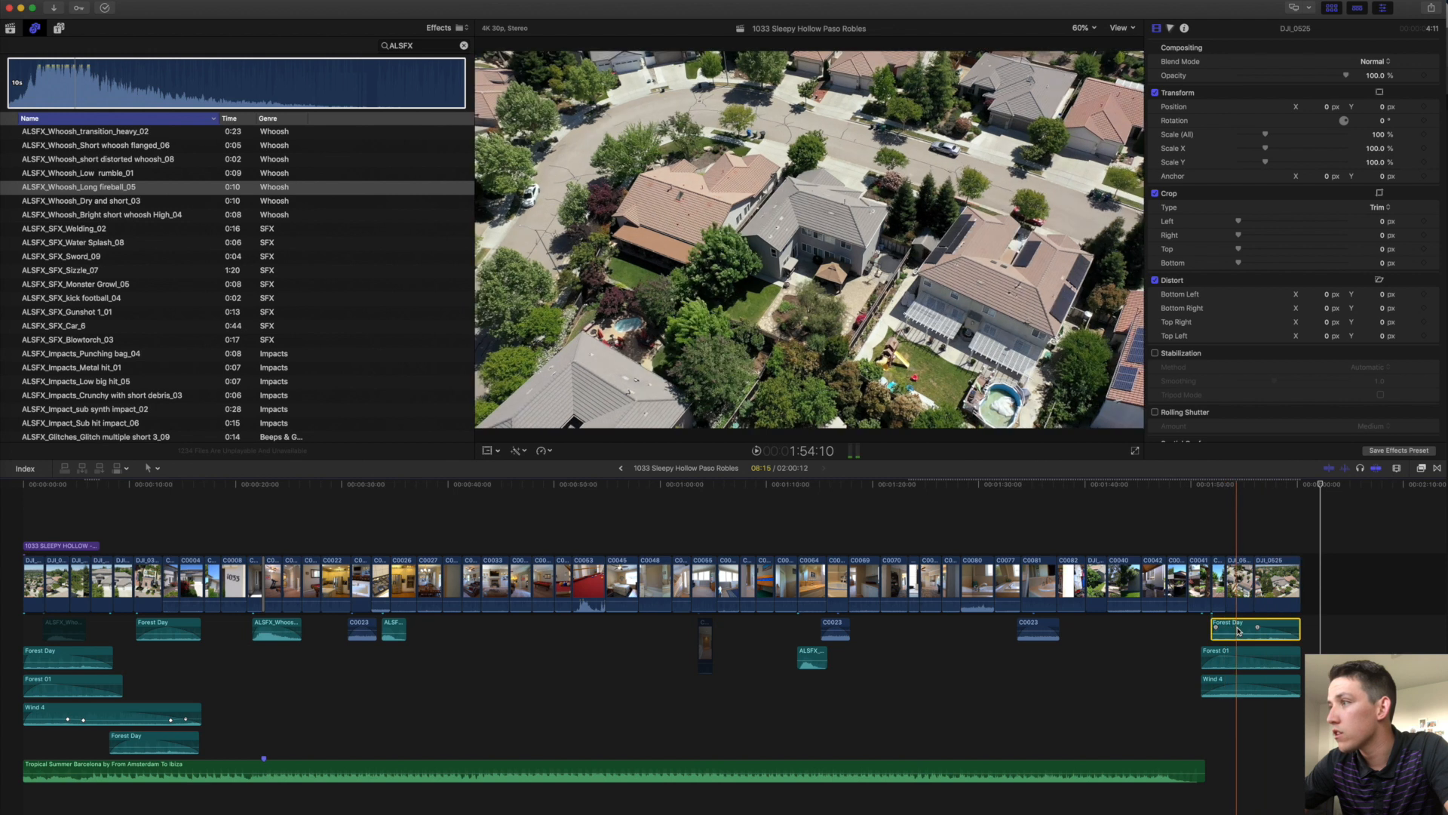
pyautogui.click(1263, 629)
pyautogui.click(1280, 607)
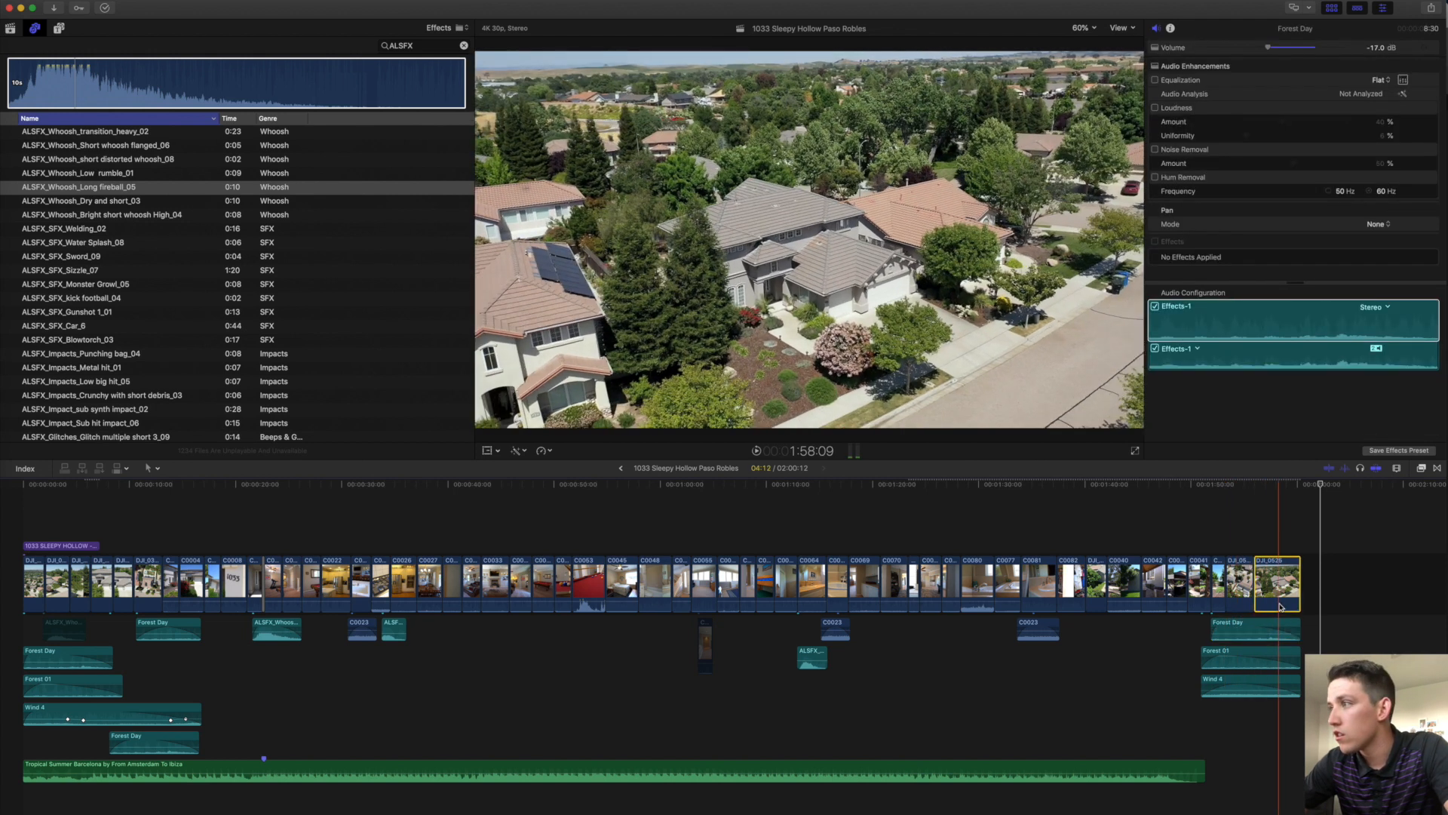
pyautogui.click(1281, 626)
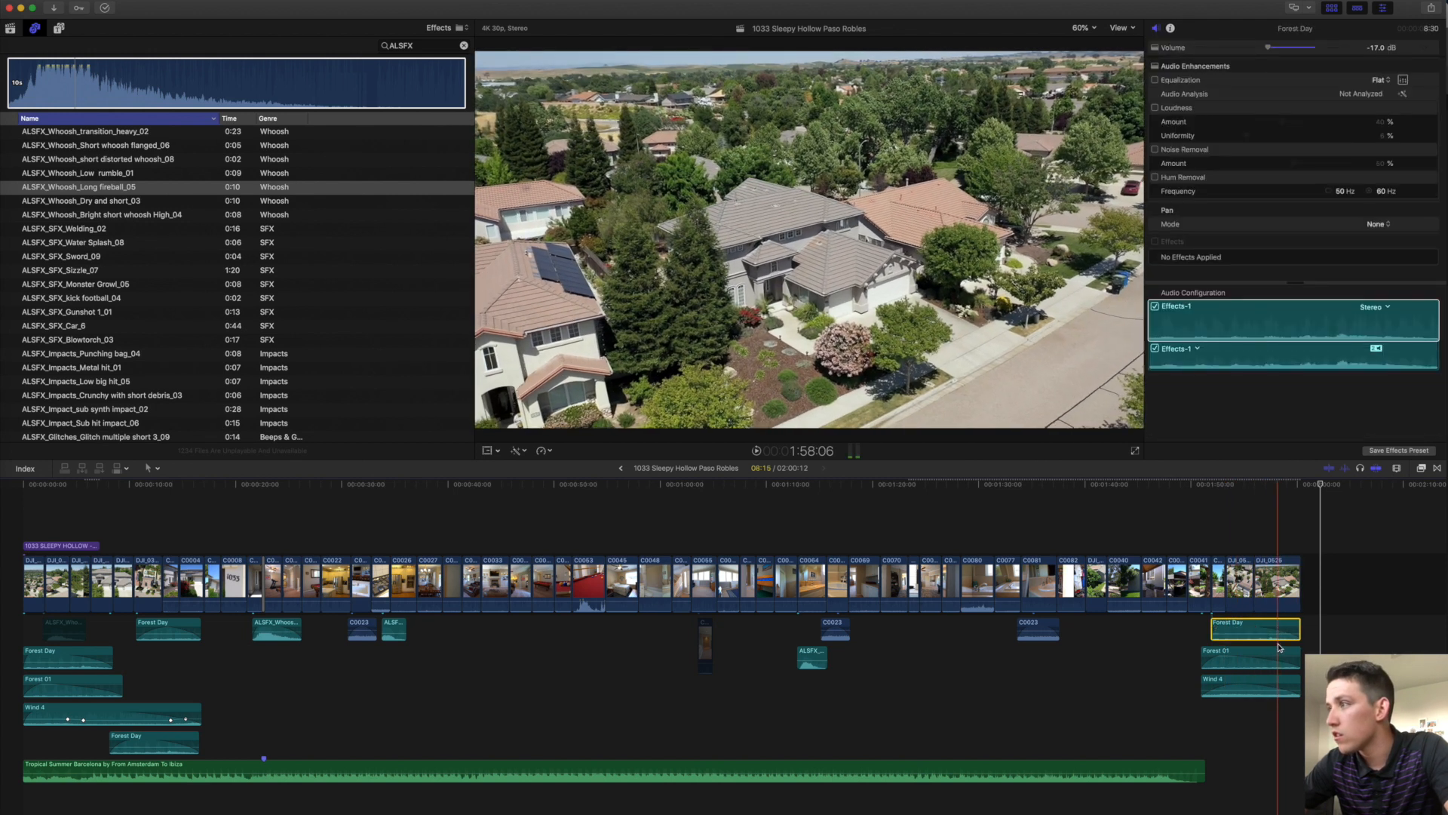
pyautogui.click(1278, 644)
pyautogui.click(1286, 654)
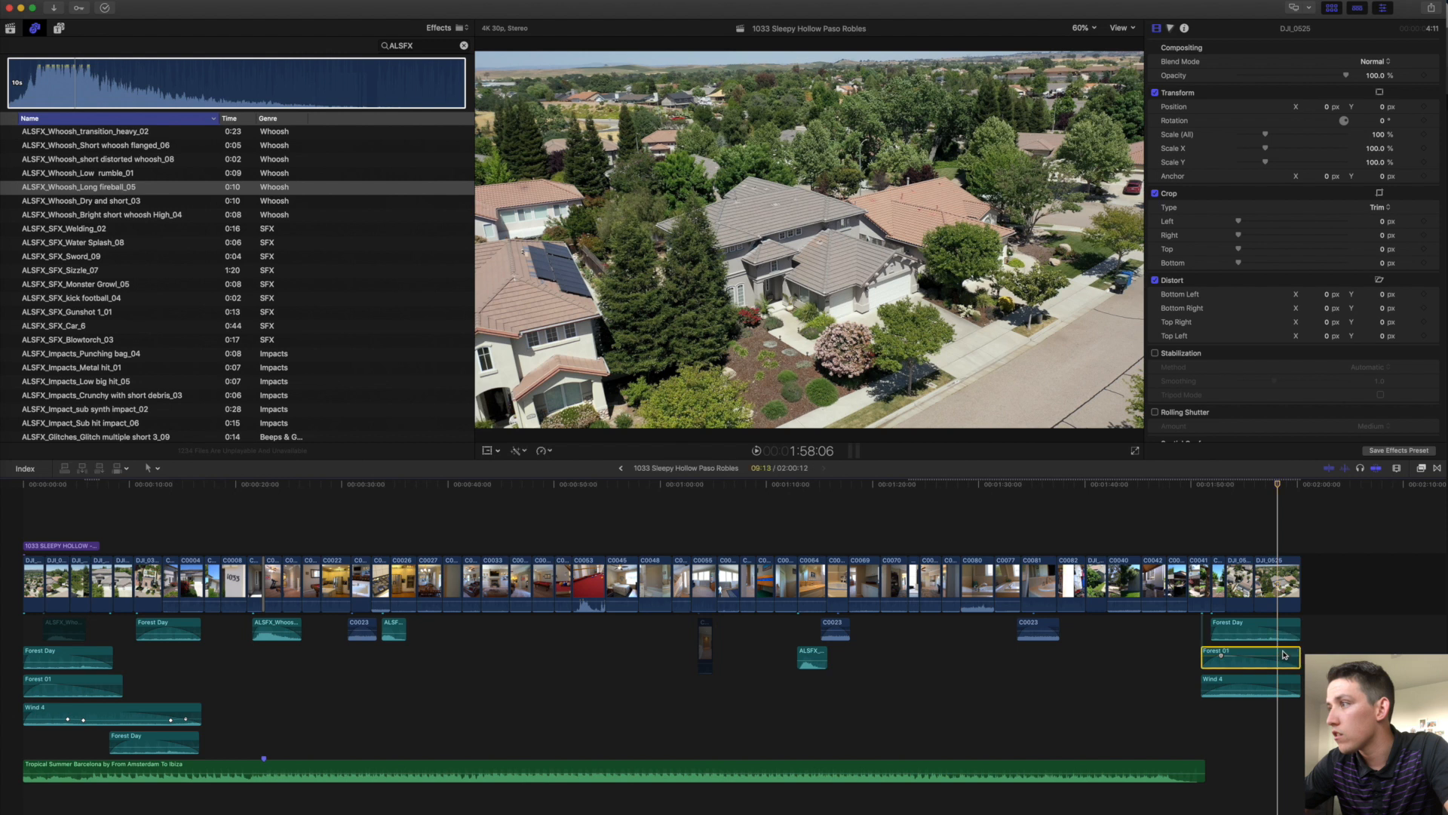
pyautogui.click(1289, 683)
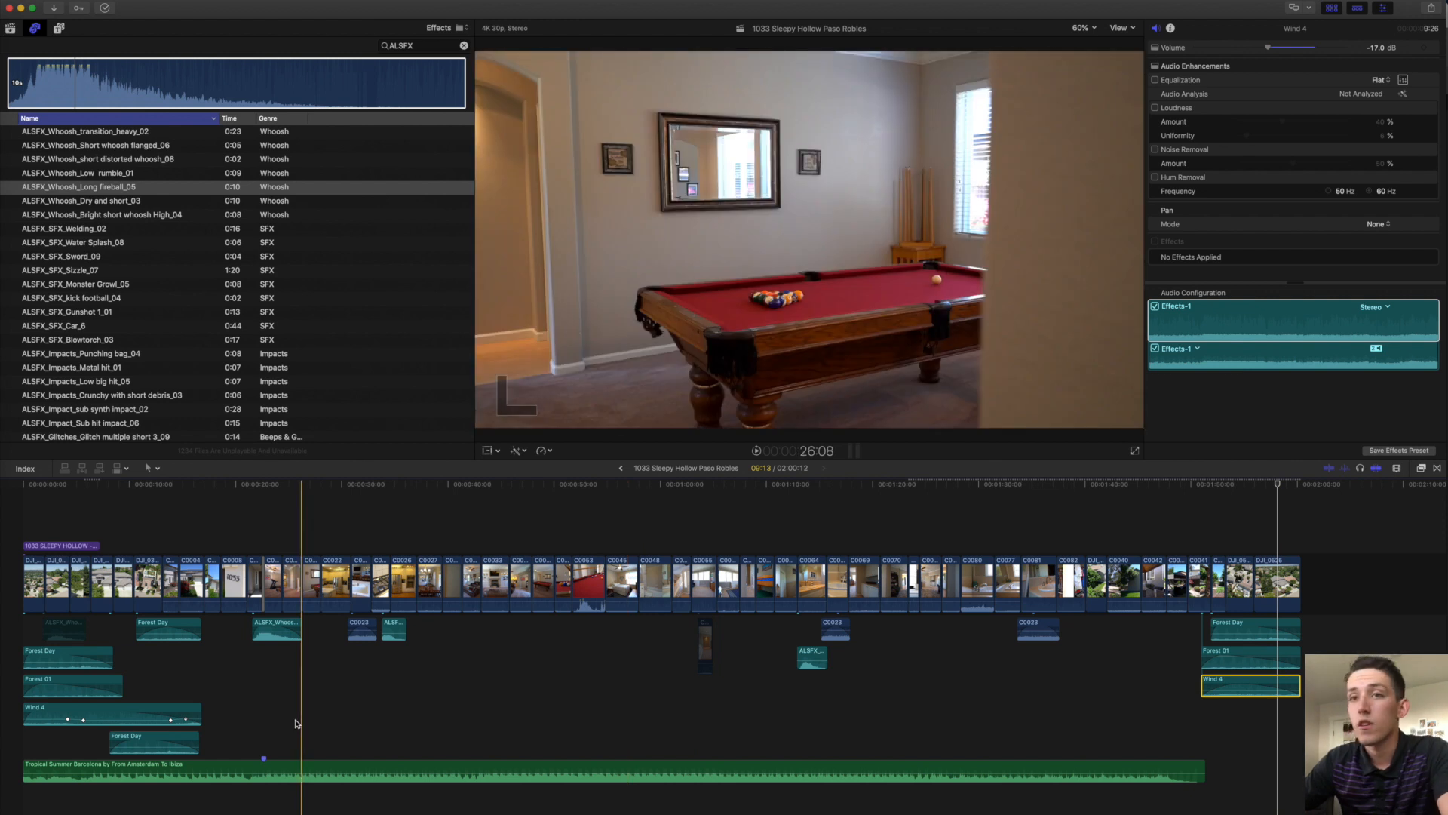
pyautogui.click(25, 528)
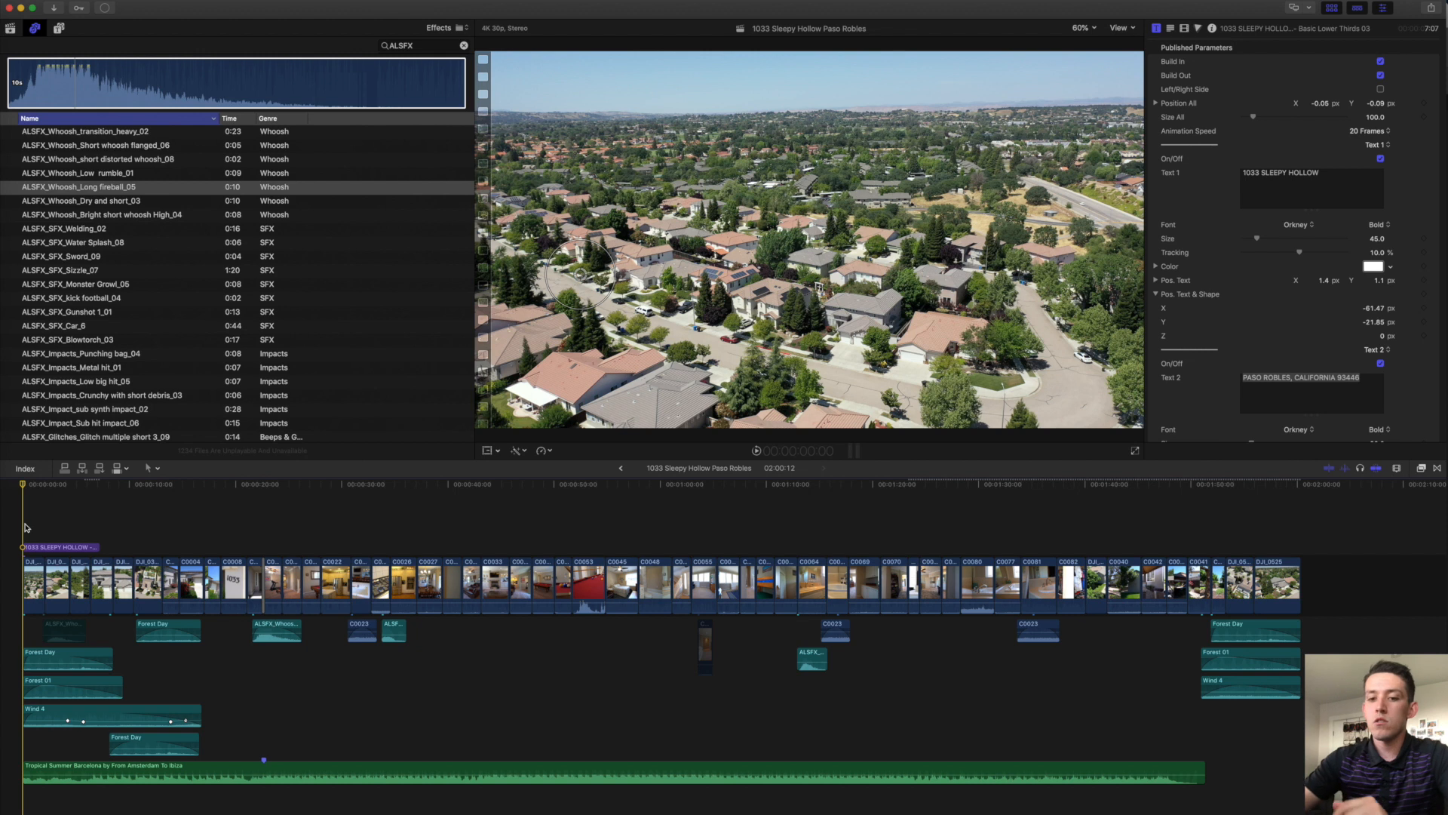
# Review the opening and ripple-delete the DJI_0517 aerial shot.
pyautogui.press('space')
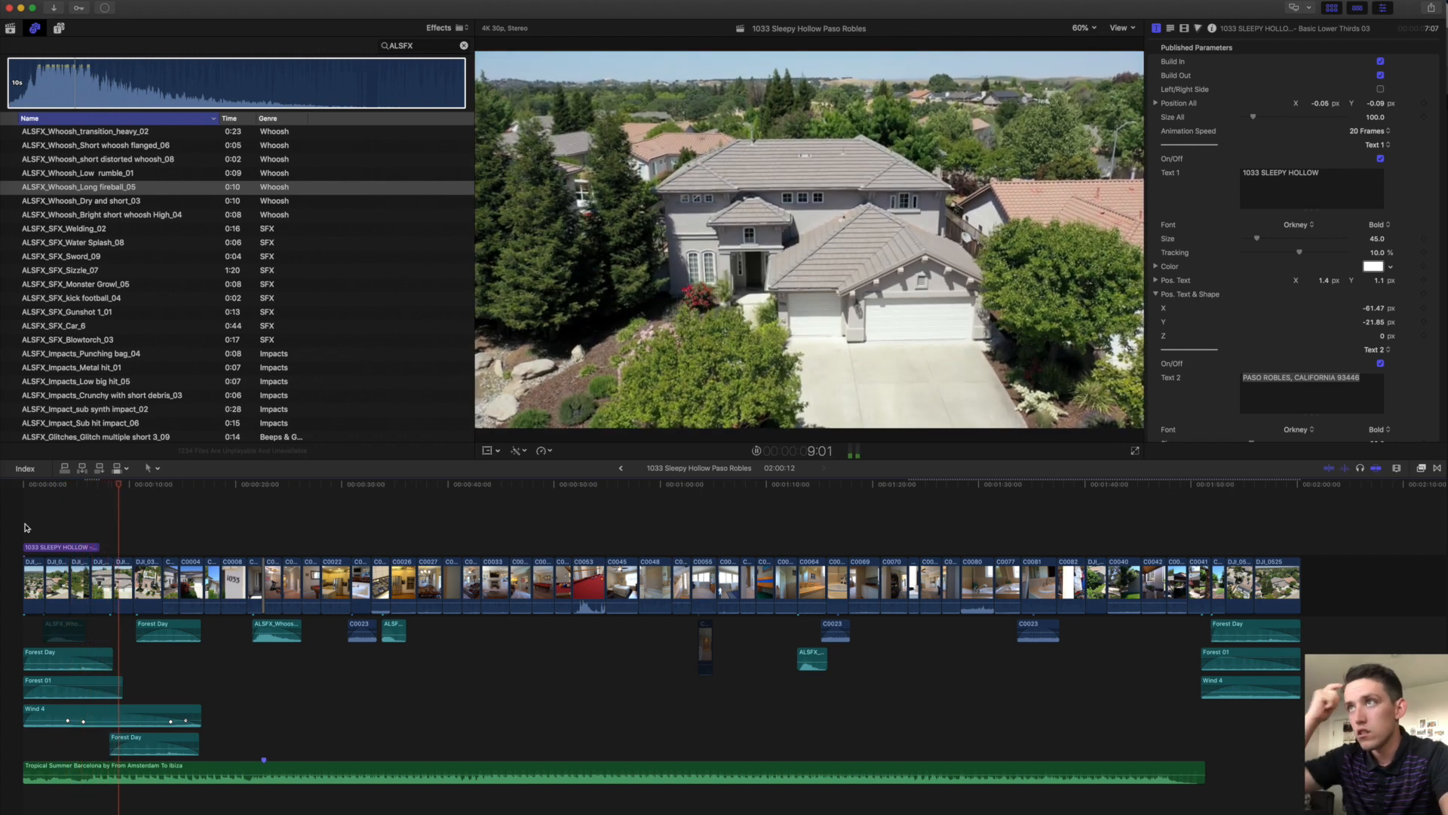
pyautogui.press('space')
pyautogui.press('super+equal')
pyautogui.hscroll(-3, 25, 527)
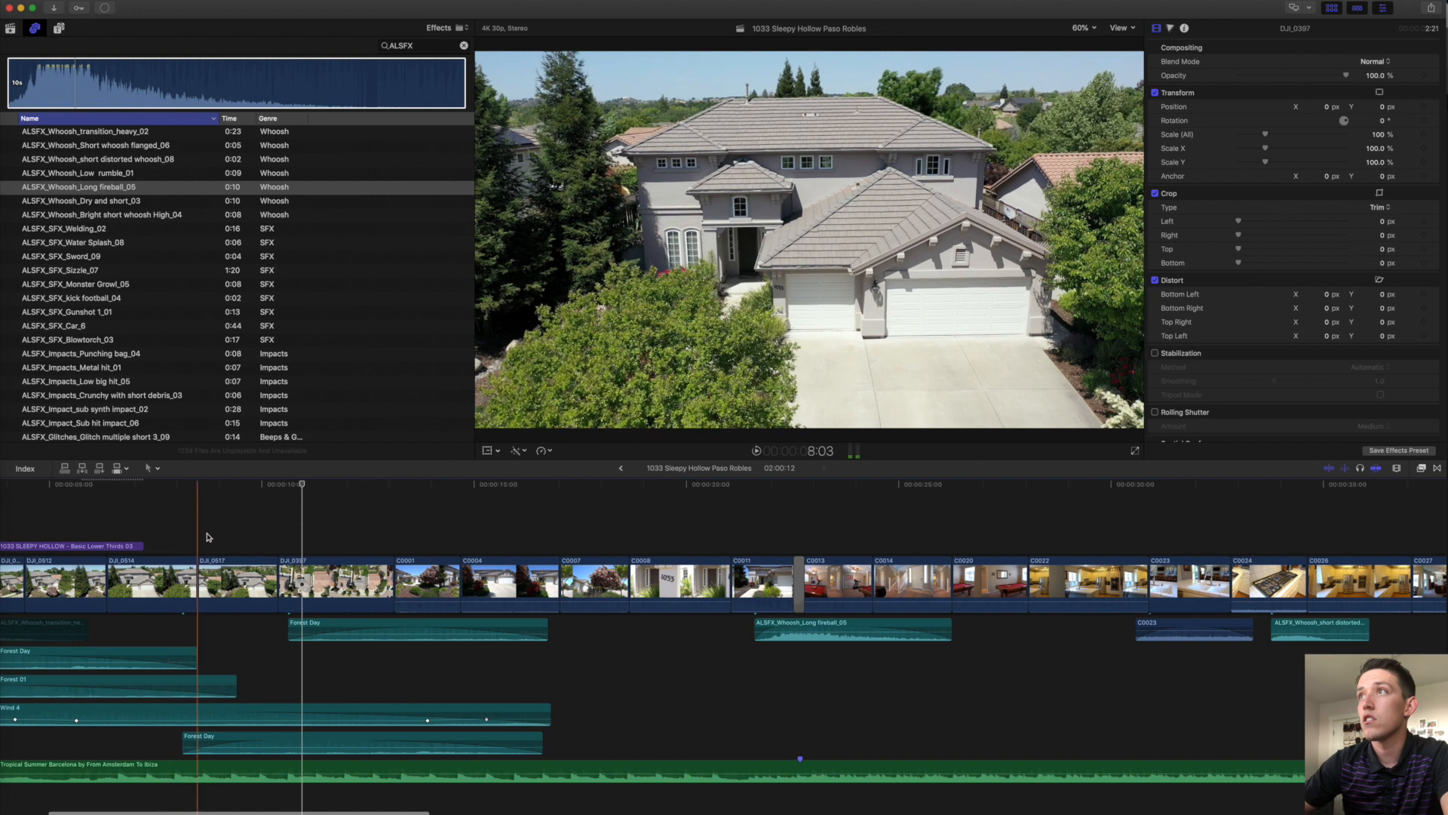
pyautogui.click(234, 580)
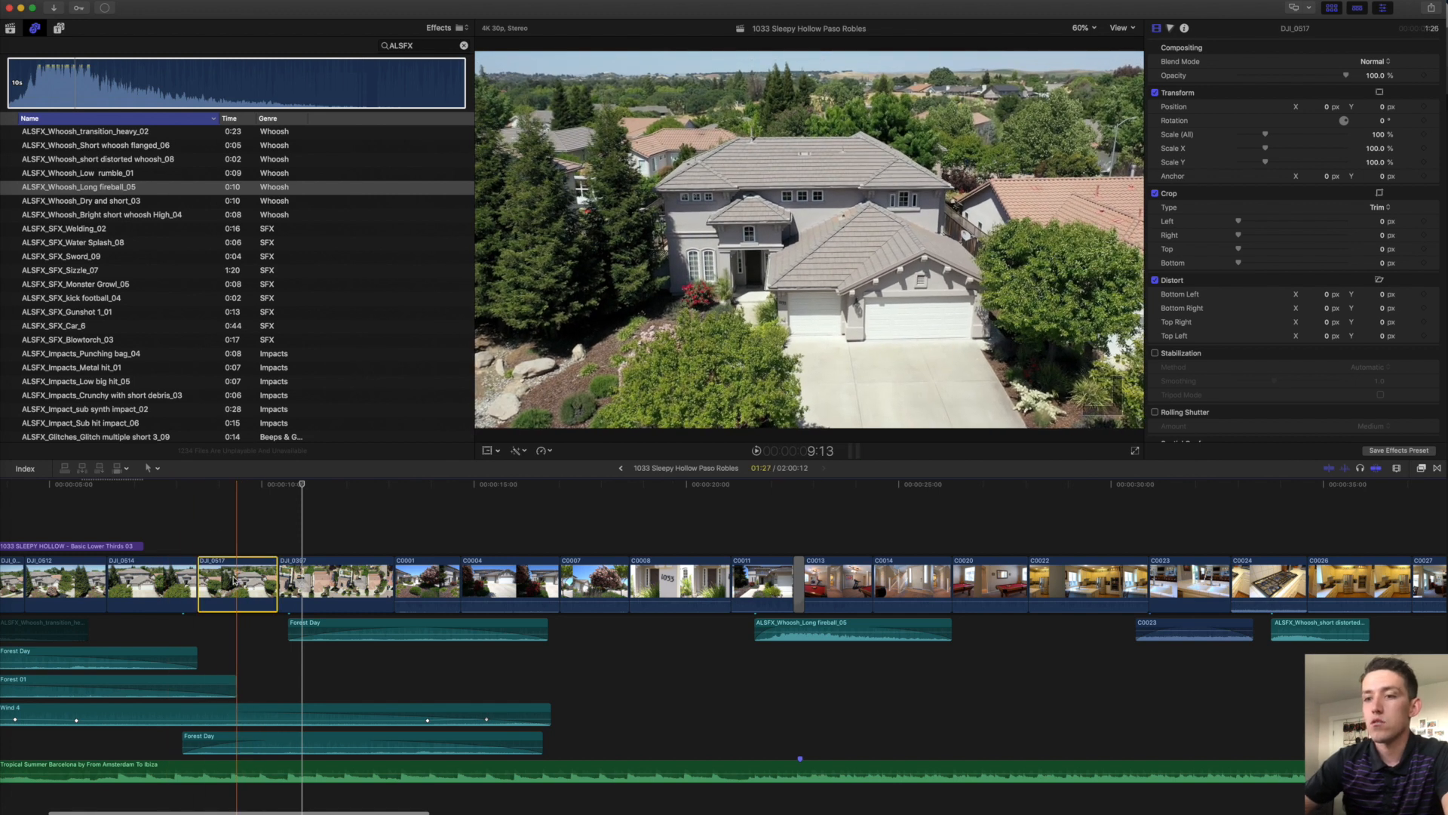
pyautogui.press('Delete')
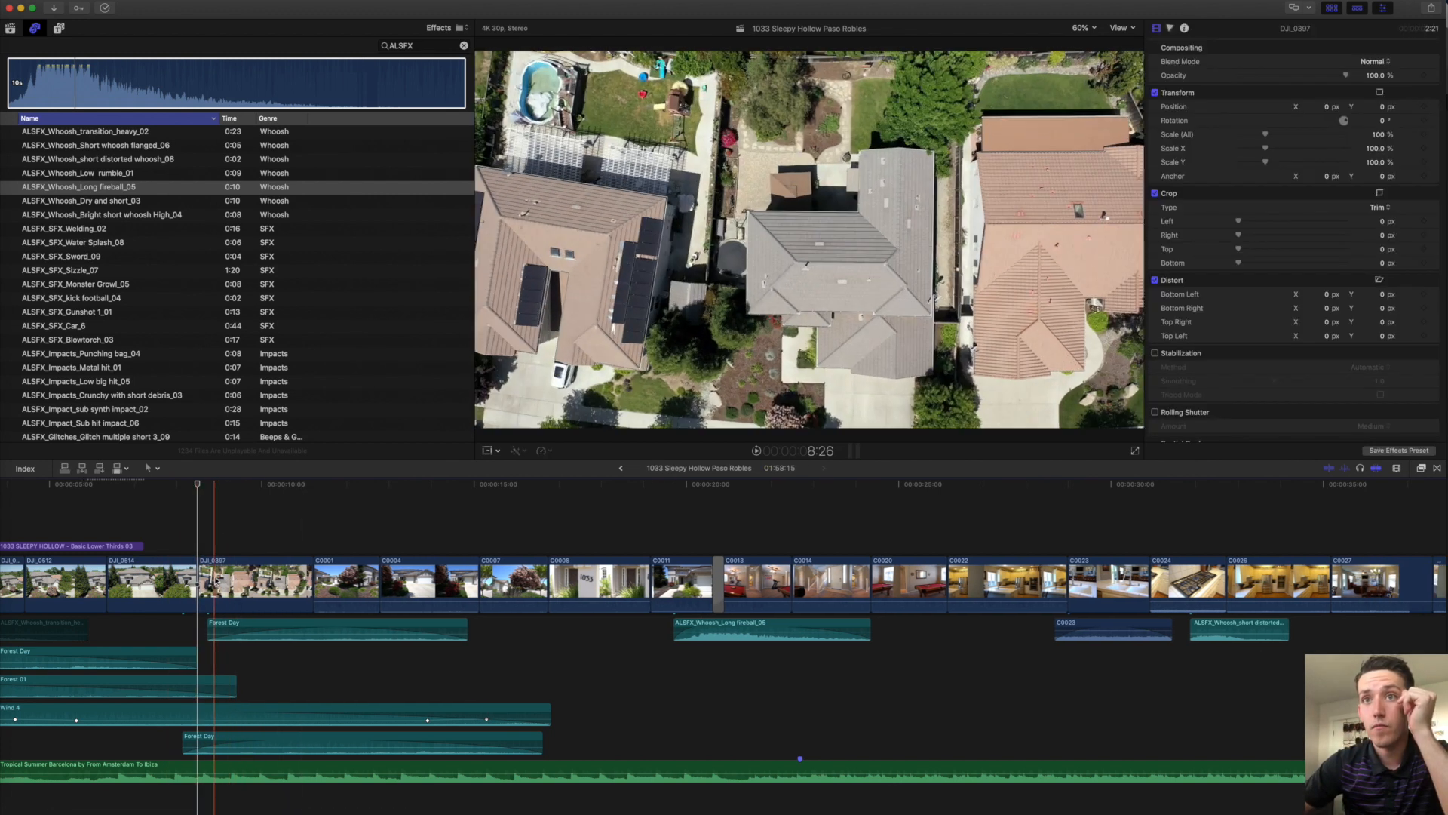
# Remove DJI_0512, then inspect DJI_0514, the transition_heavy whoosh and DJI_0397.
pyautogui.hscroll(-3, 199, 577)
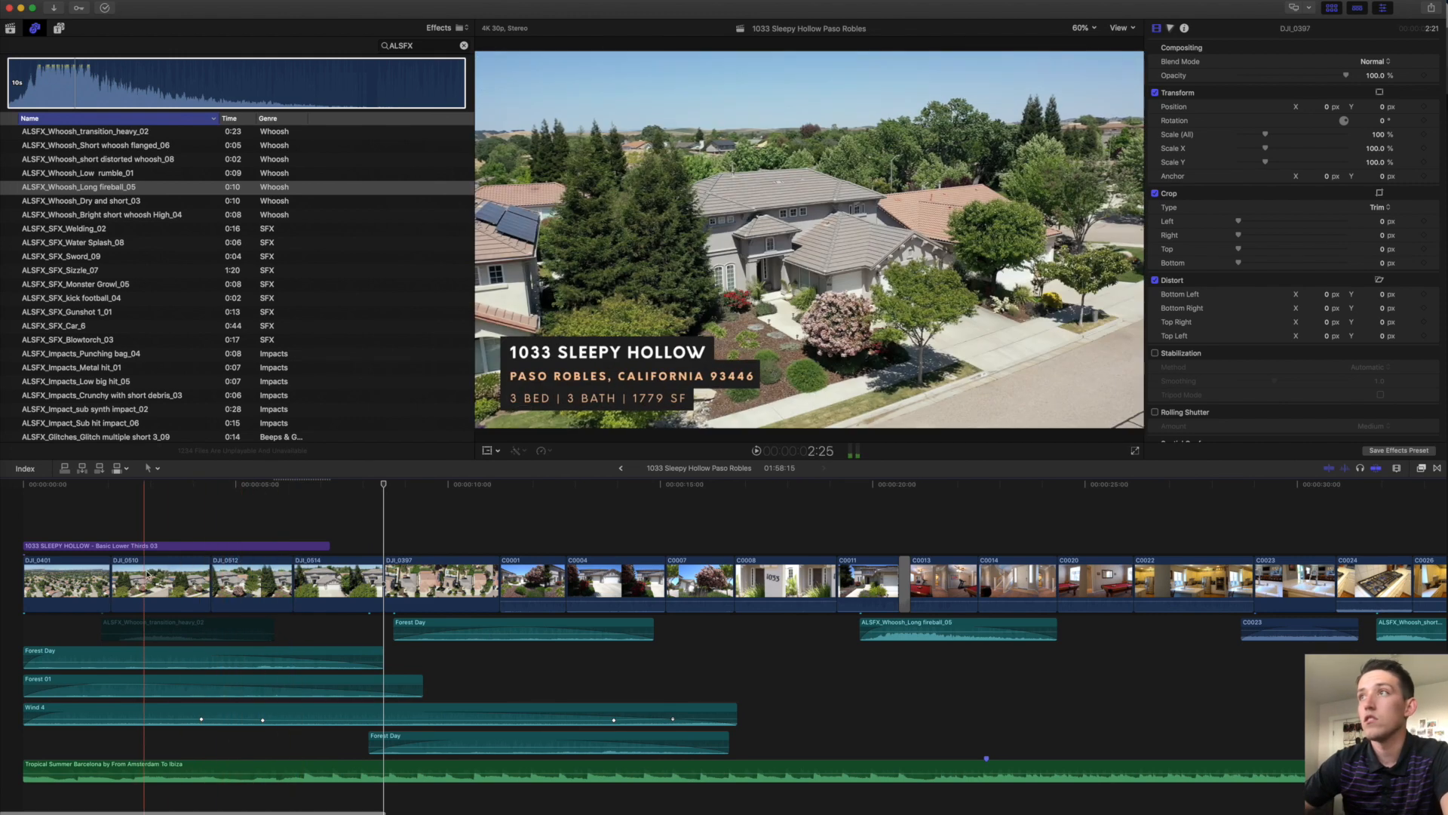
pyautogui.click(252, 572)
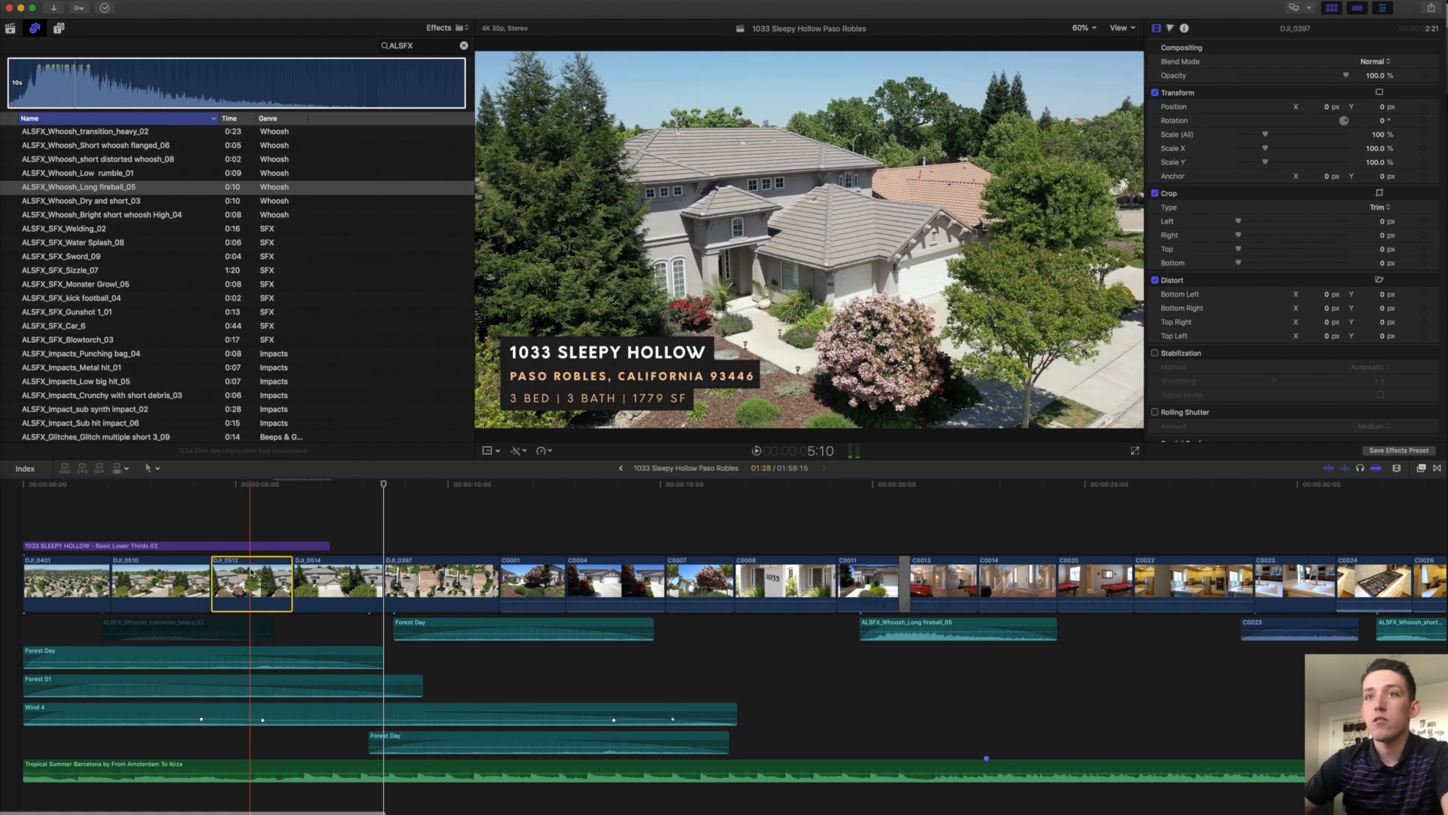
pyautogui.press('Delete')
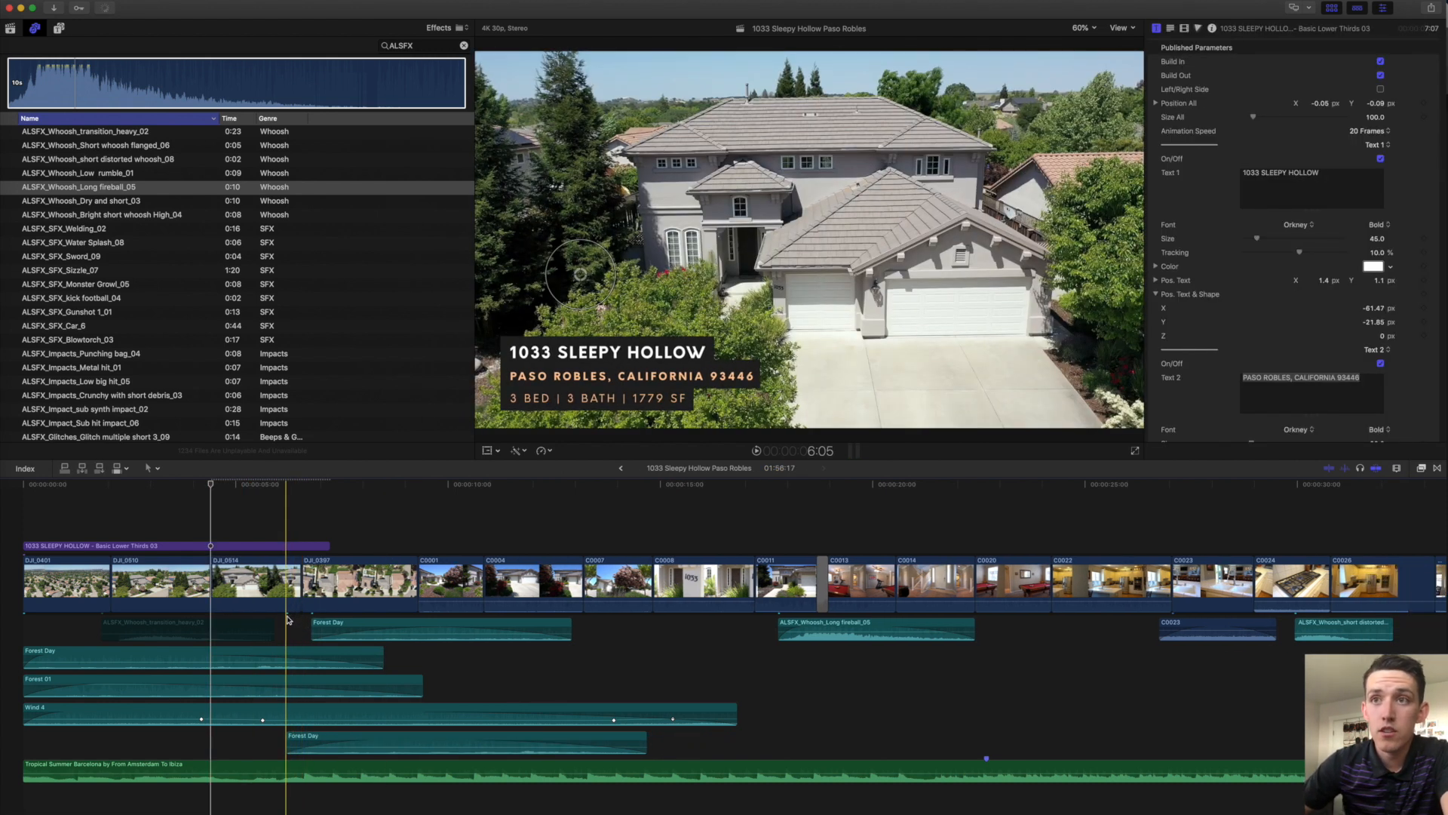
pyautogui.click(274, 591)
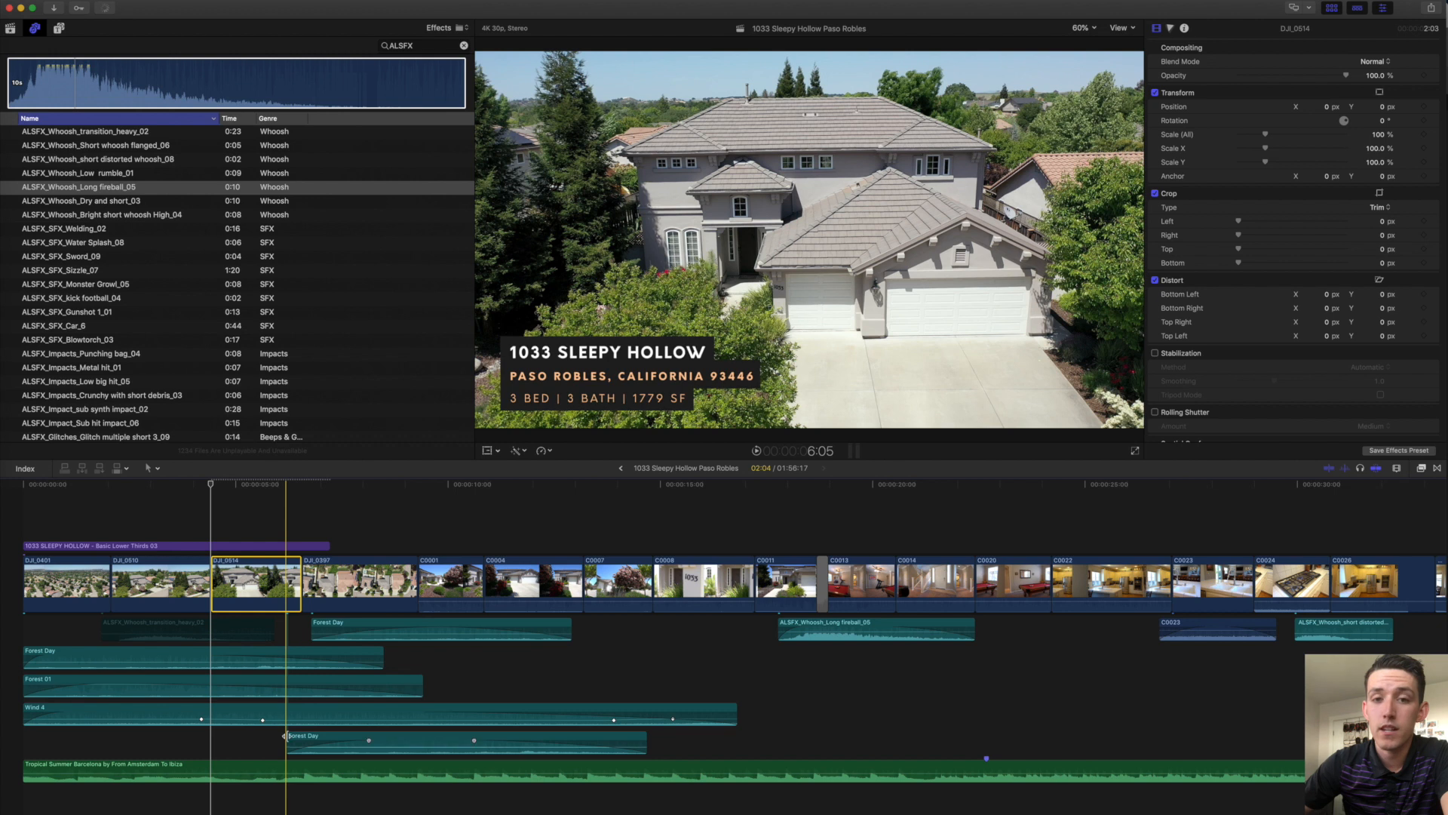
pyautogui.click(284, 599)
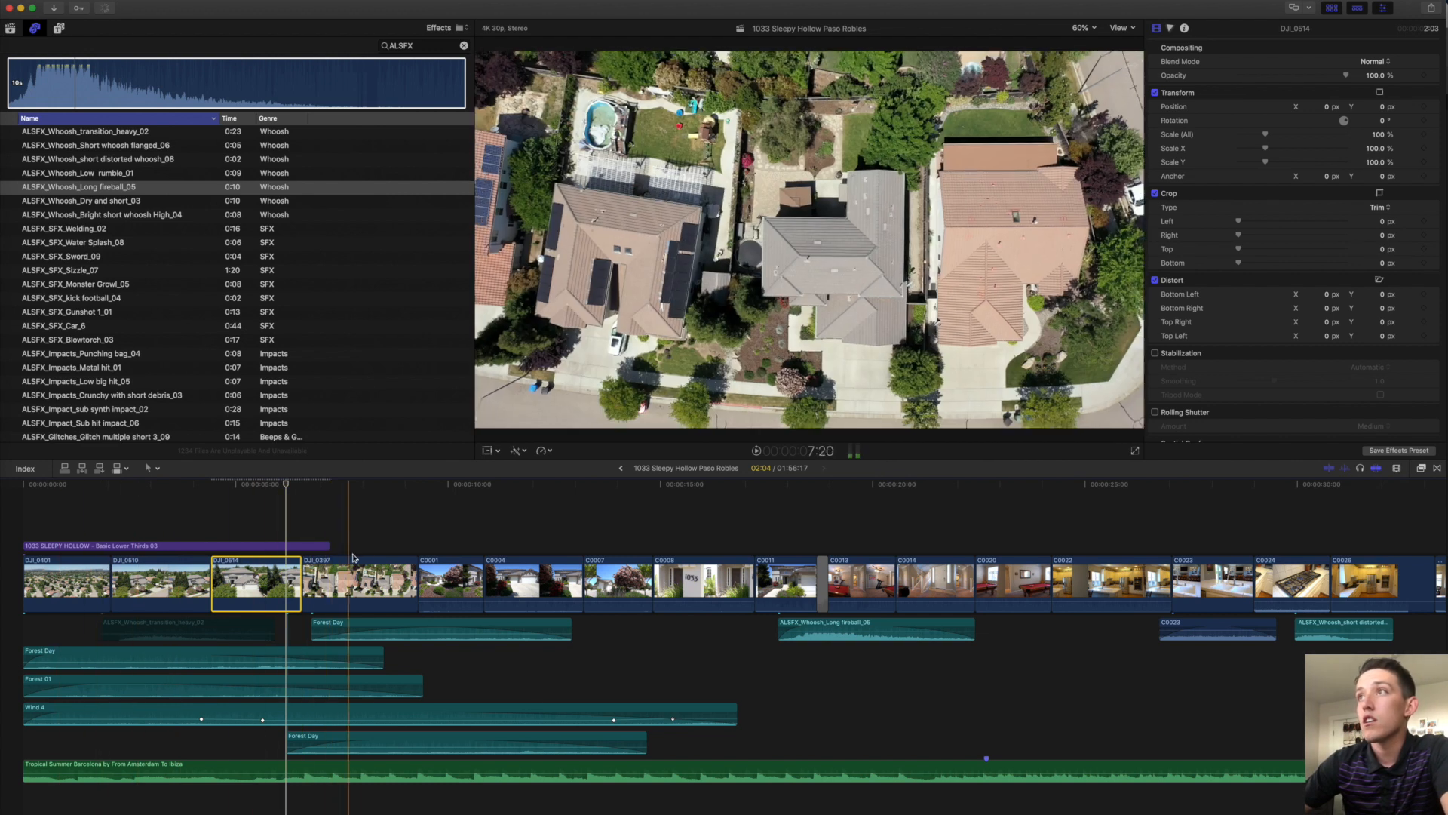
pyautogui.click(210, 636)
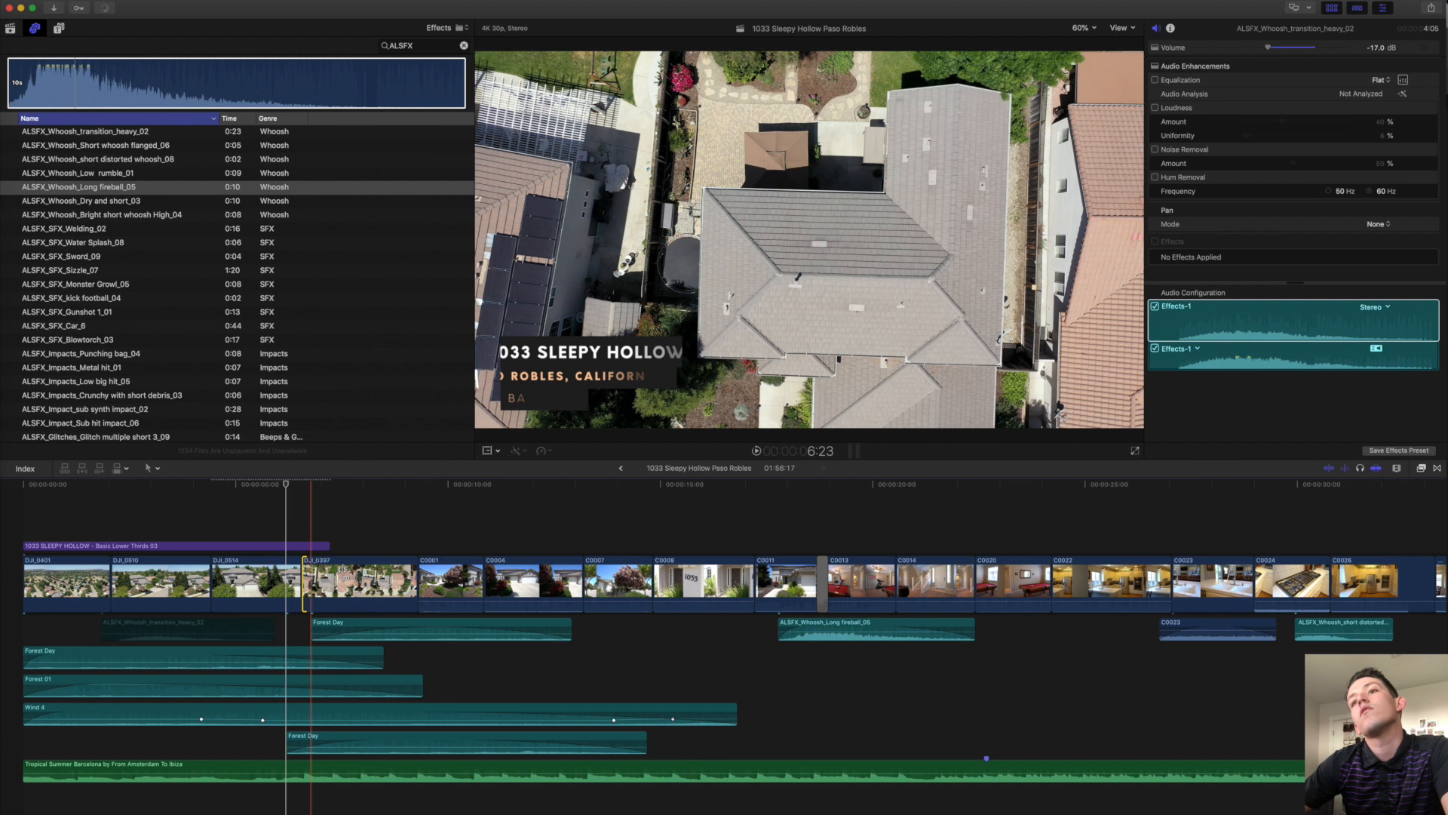
pyautogui.click(342, 570)
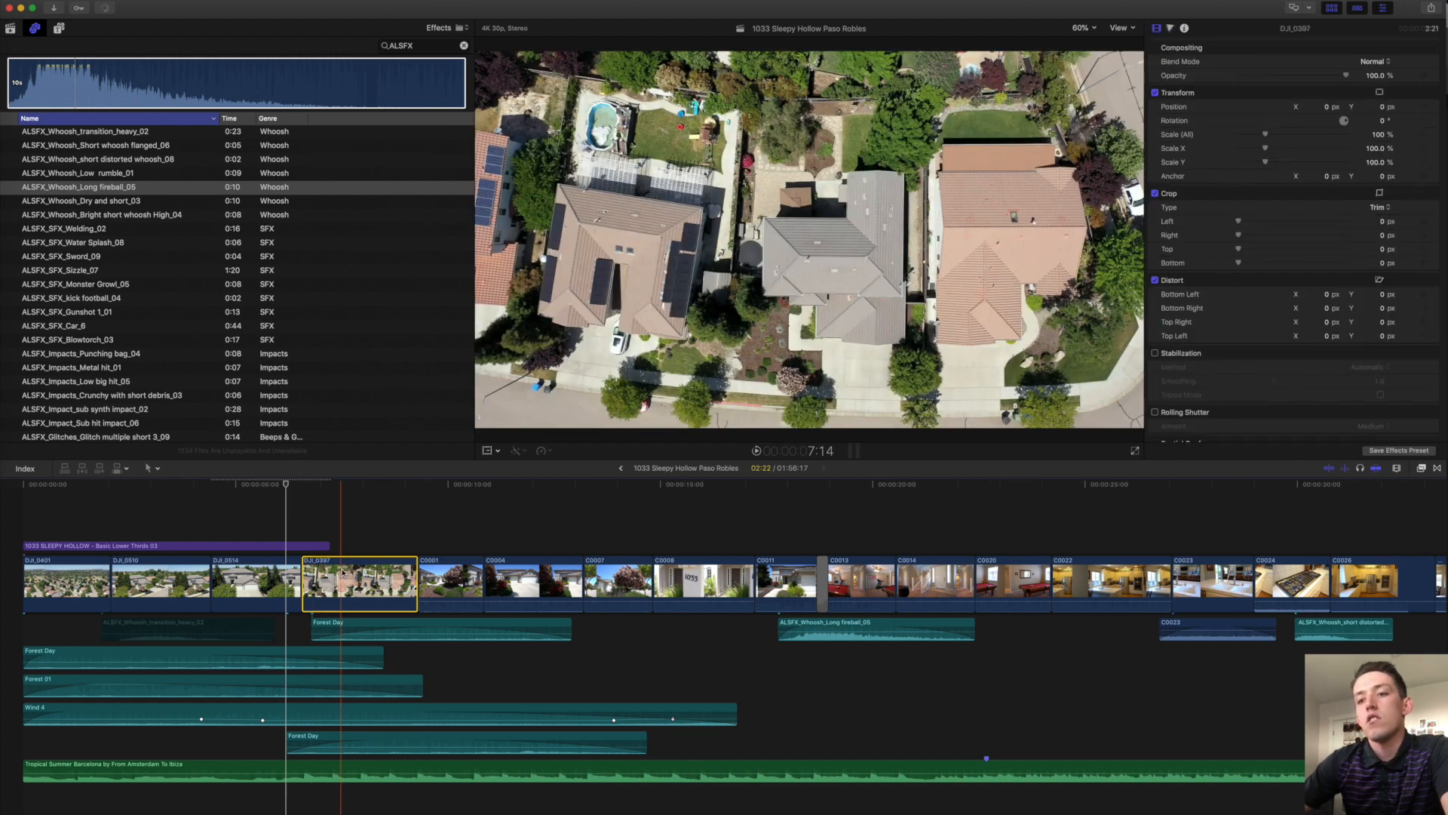
# Move the heavy transition whoosh later so it leads into shot C0001.
pyautogui.hotkey('ctrl', 'v')
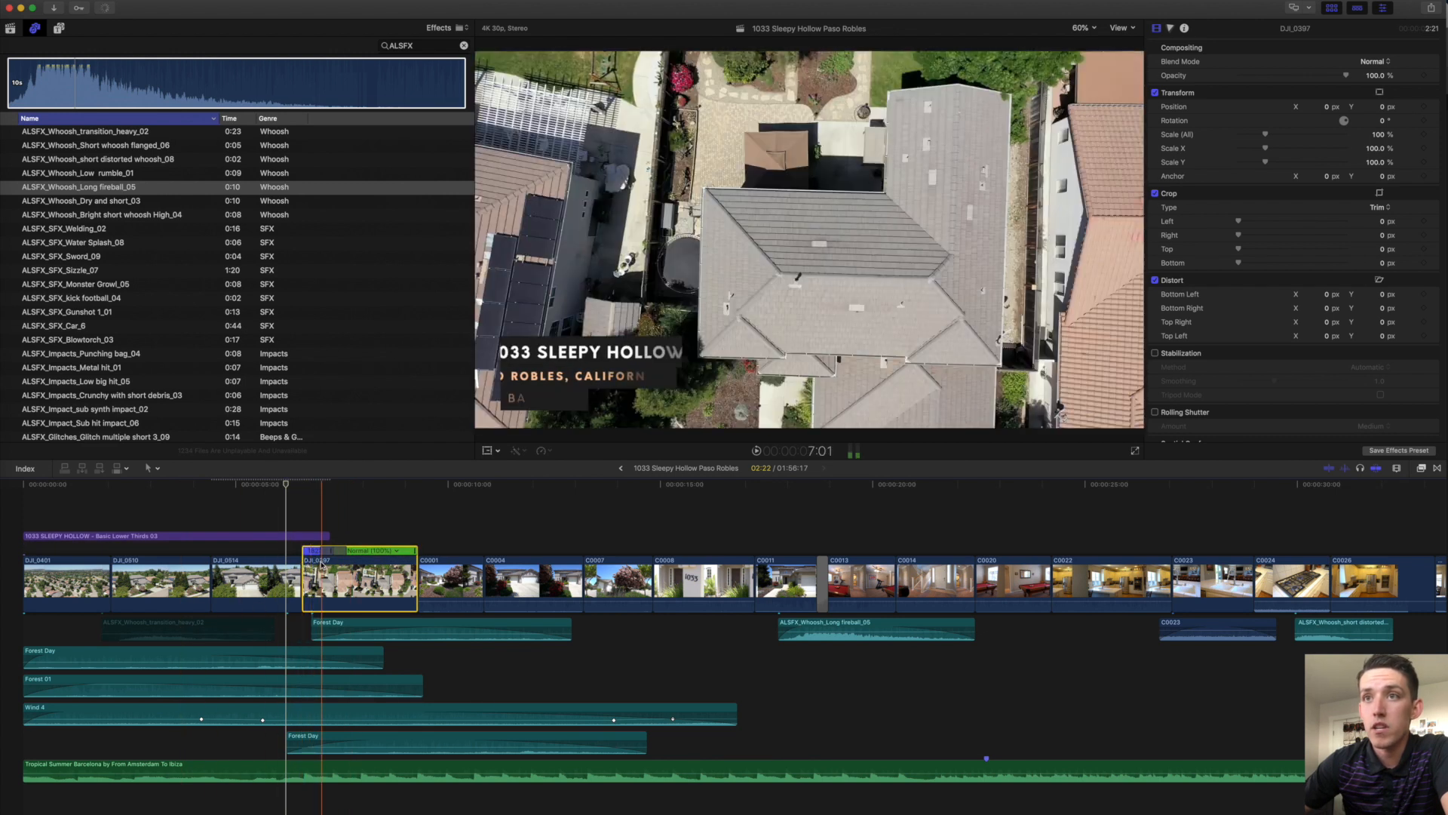
pyautogui.click(209, 622)
pyautogui.moveTo(218, 623); pyautogui.dragTo(340, 622)
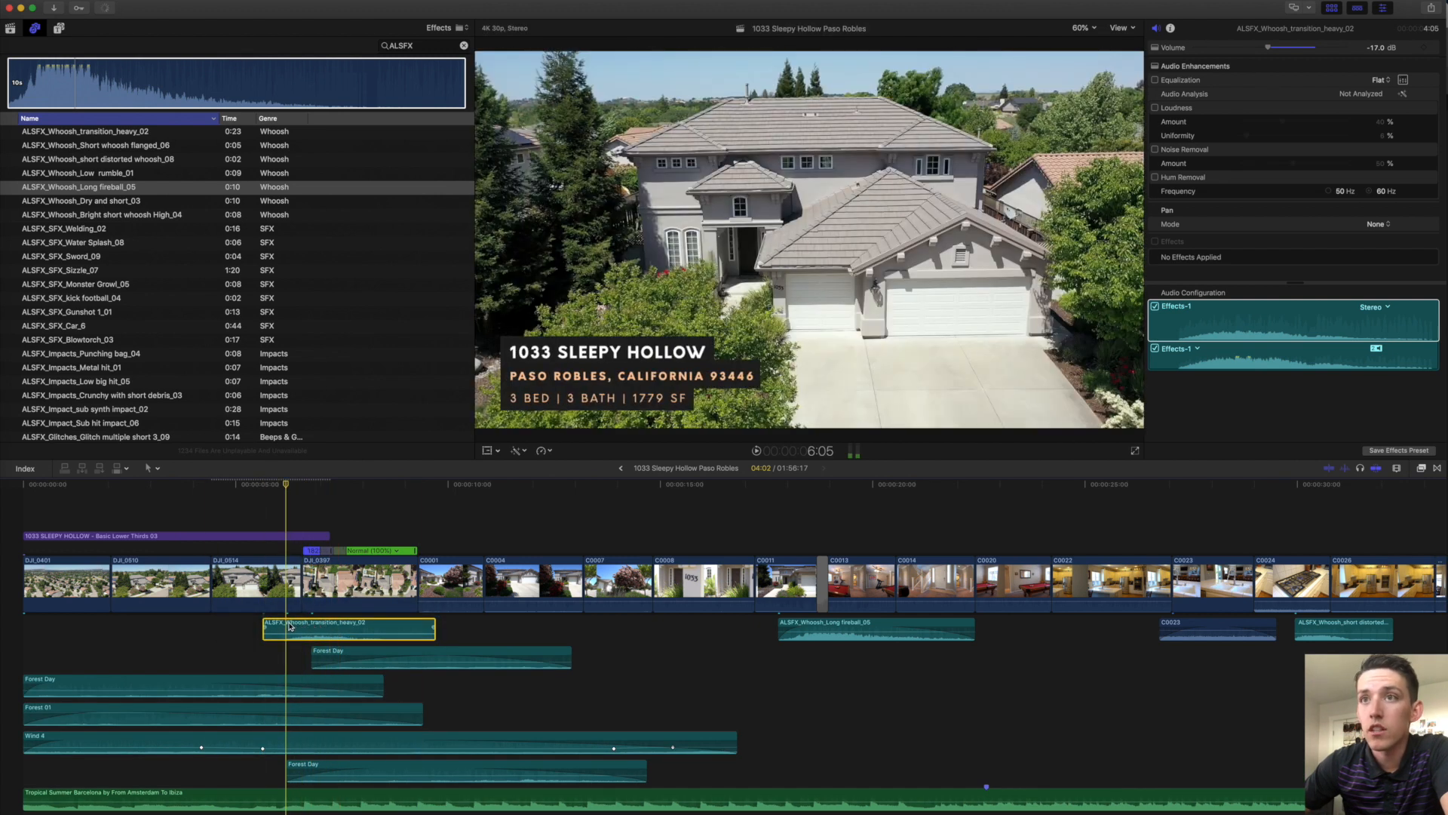
pyautogui.press('space')
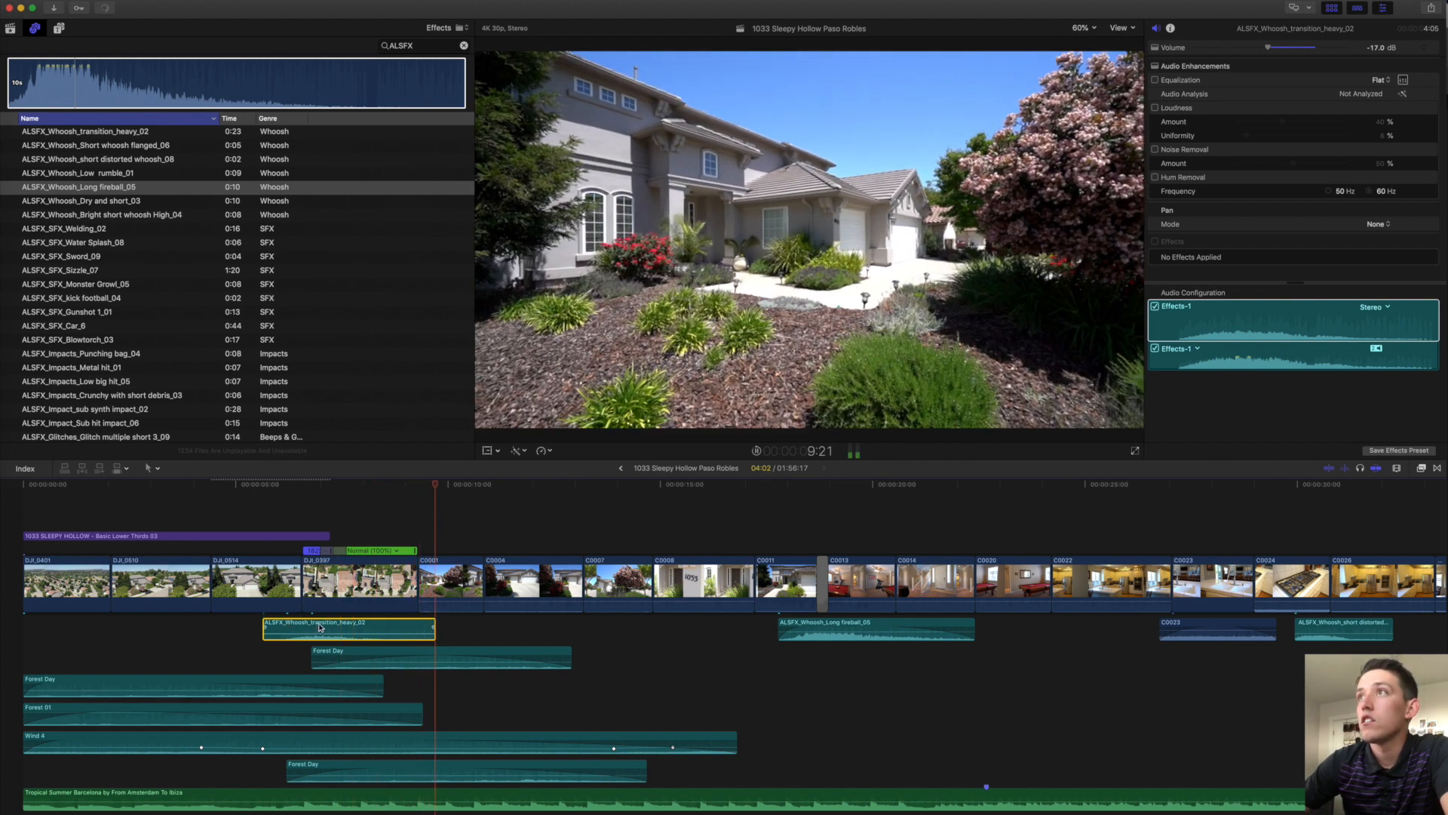
# Apply a 50% half-speed retime to C0001, then undo it.
pyautogui.press('space')
pyautogui.click(450, 576)
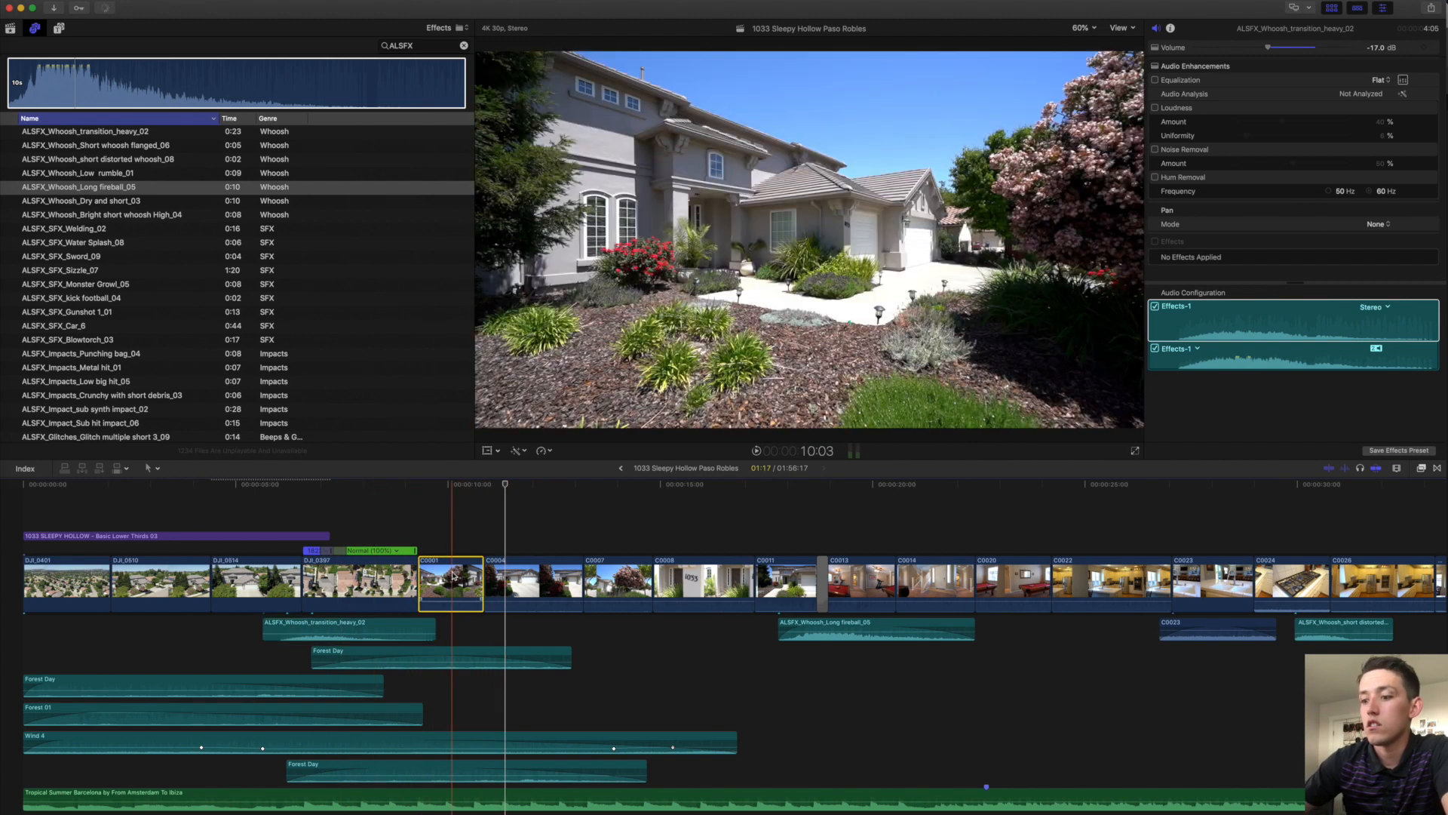
pyautogui.press('alt+super+r')
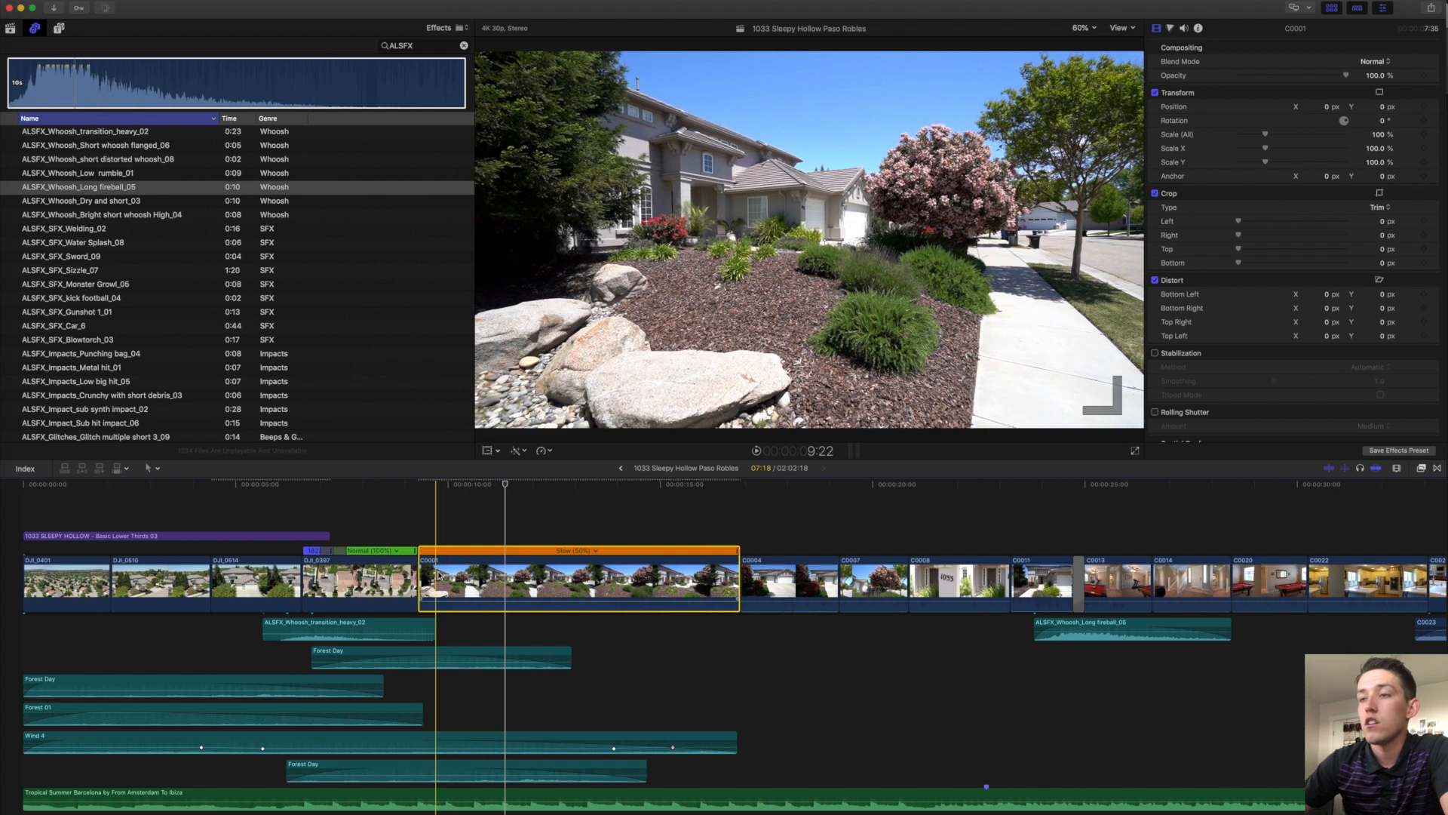
pyautogui.press('super+z')
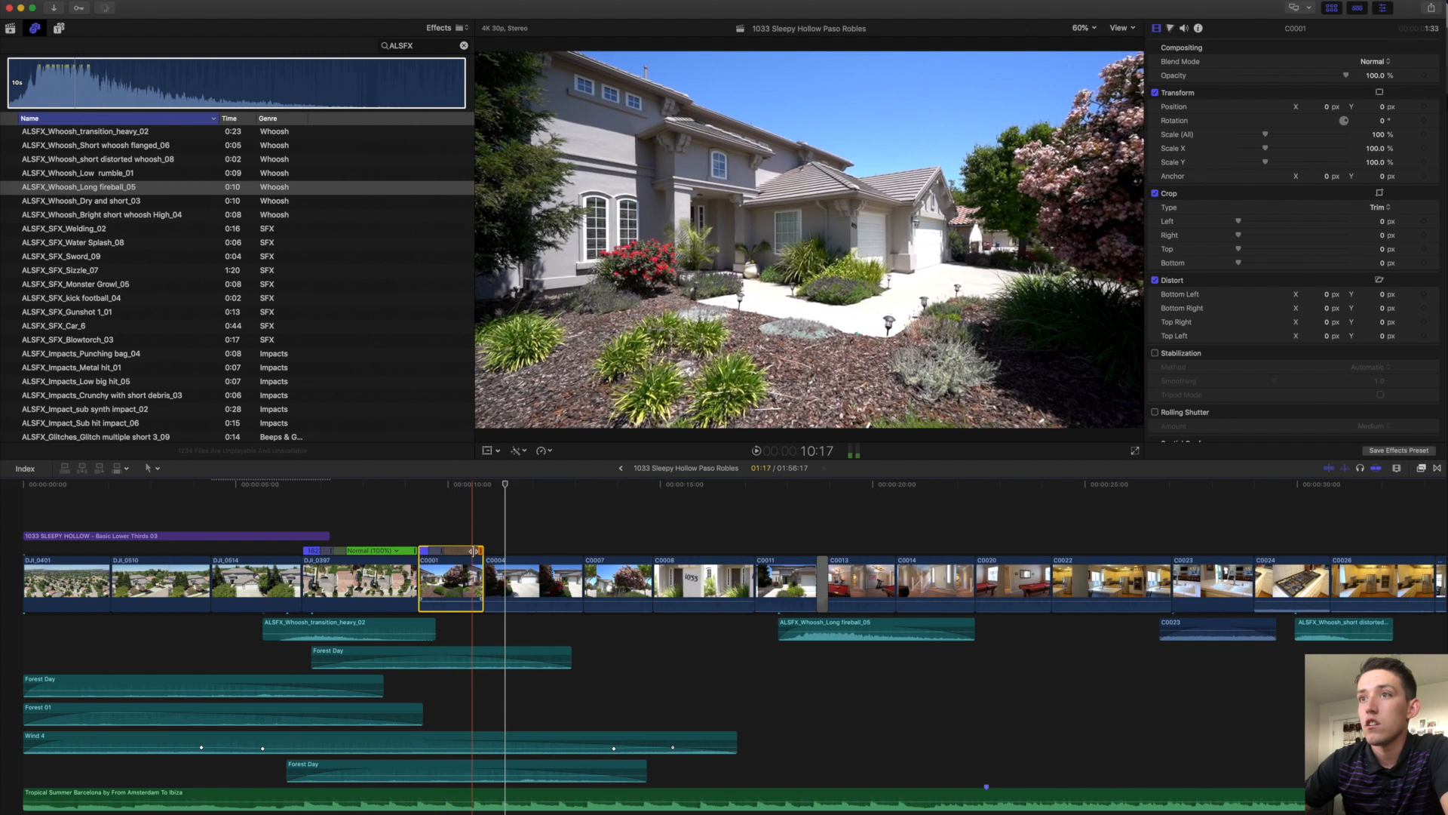
# Drag C0001's retime handle to slow its ramp further, extend its end and trim its start later.
pyautogui.doubleClick(471, 549)
pyautogui.click(516, 542)
pyautogui.moveTo(483, 581); pyautogui.dragTo(503, 581)
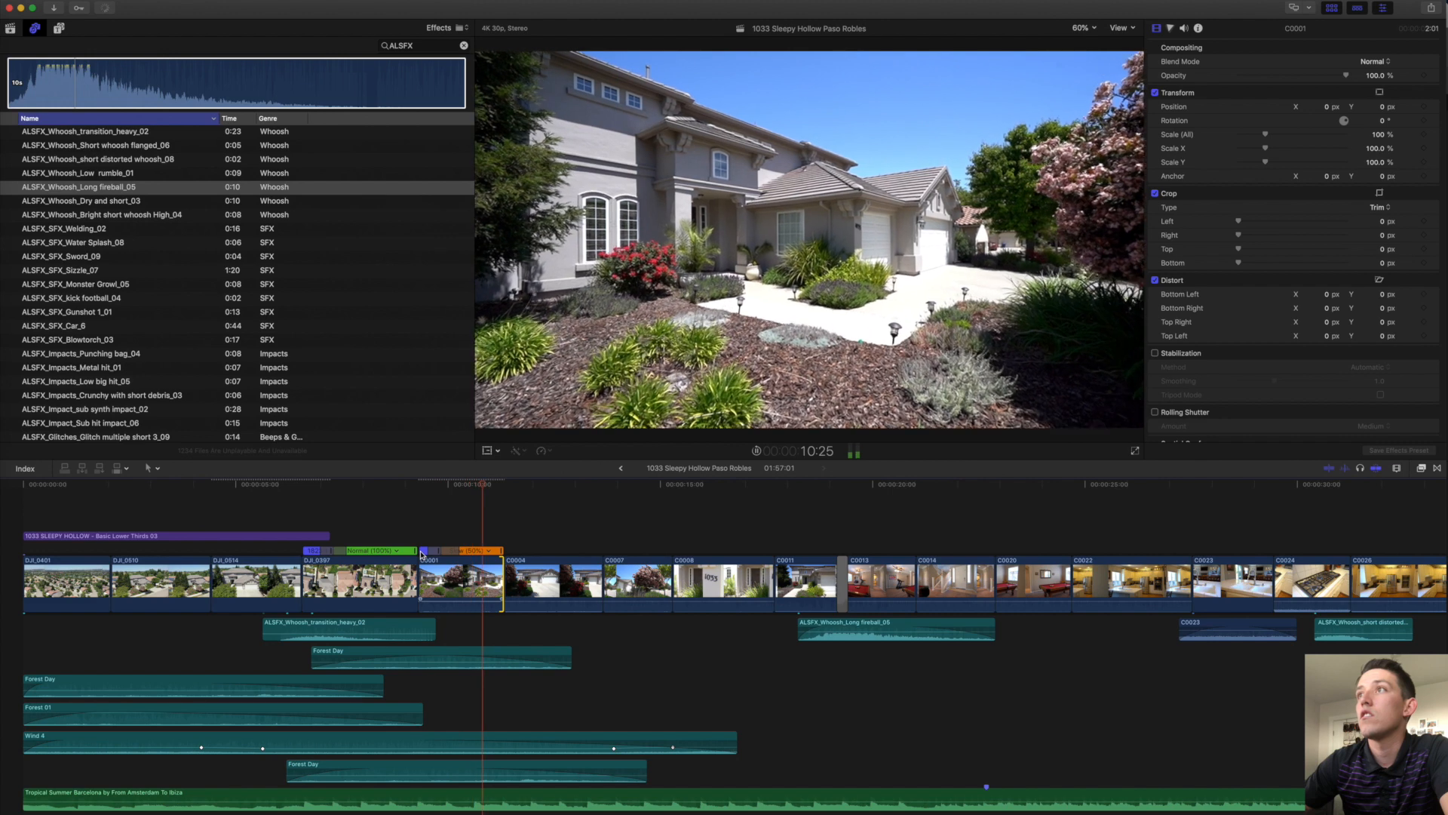
pyautogui.hscroll(2, 421, 554)
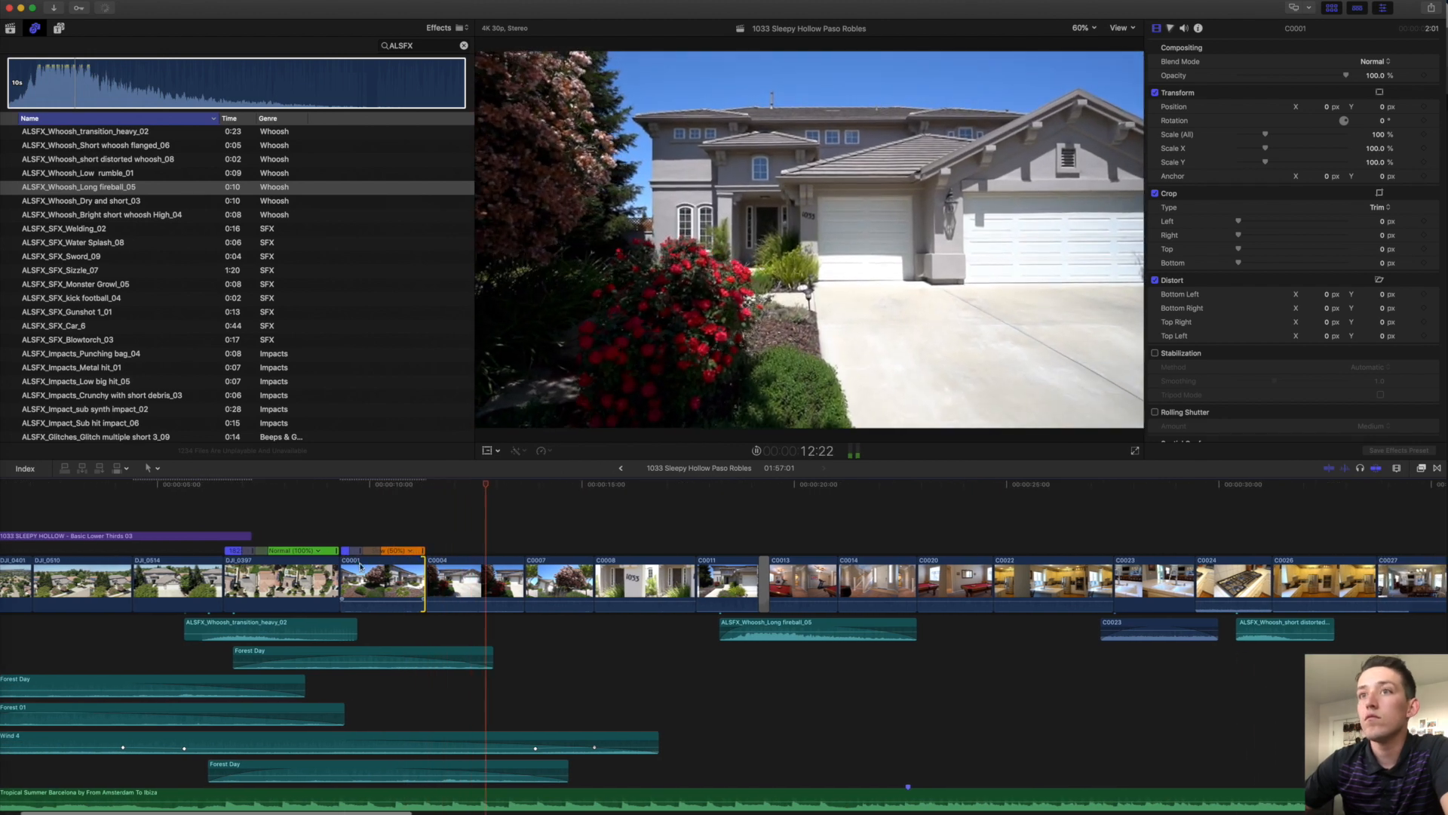
pyautogui.press('space')
pyautogui.moveTo(359, 552); pyautogui.dragTo(453, 549)
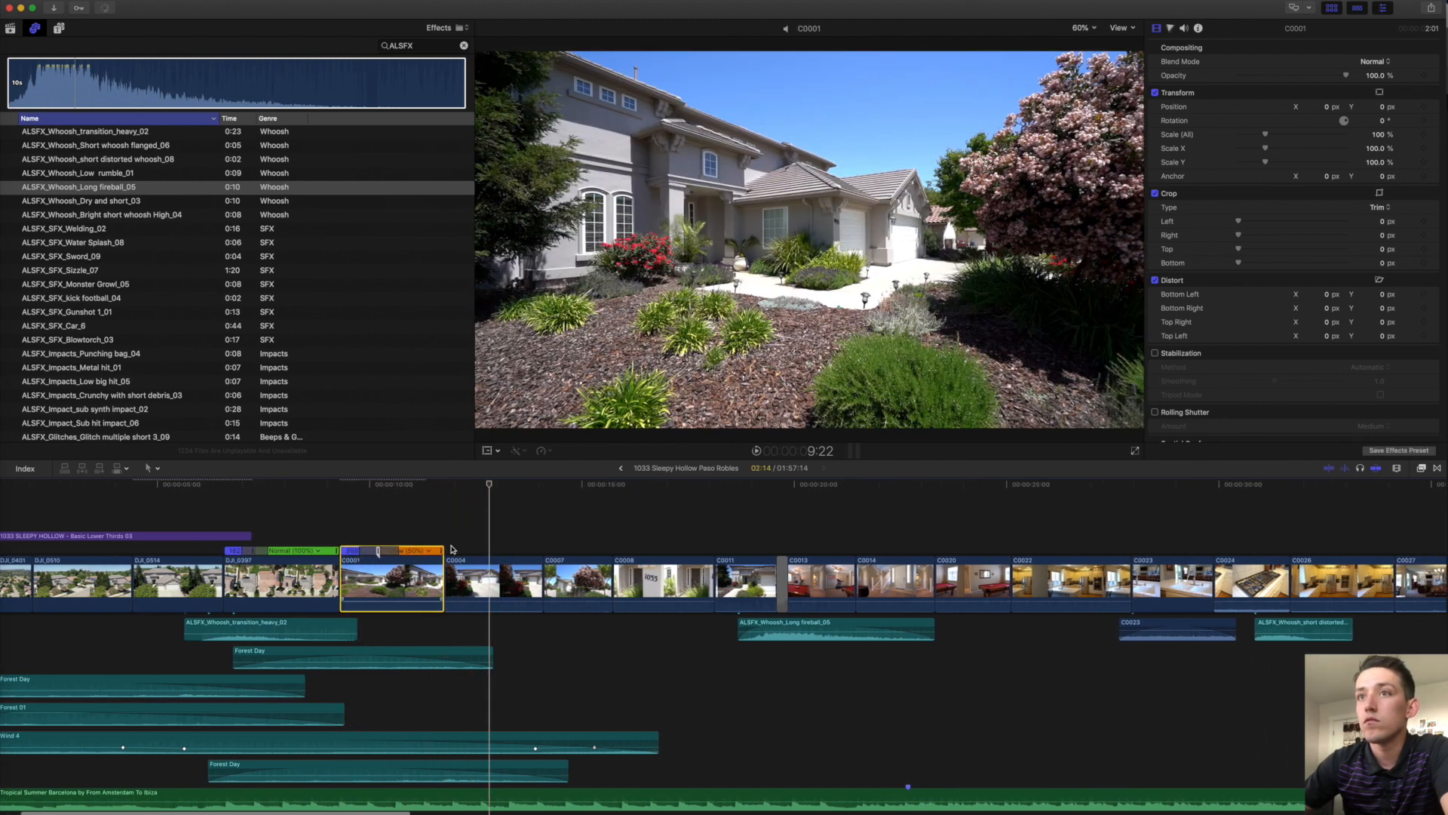
pyautogui.moveTo(345, 581); pyautogui.dragTo(362, 566)
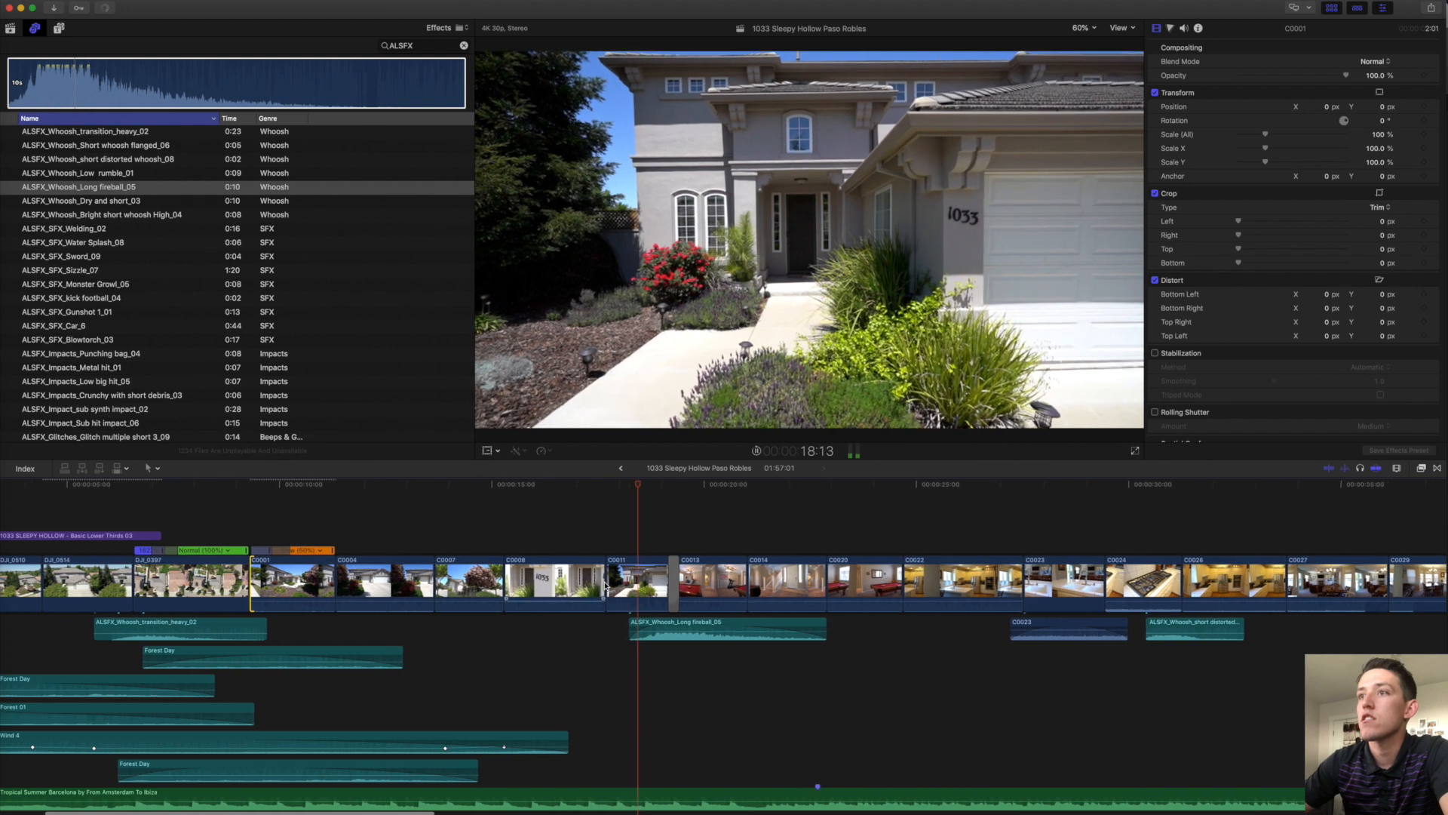
pyautogui.hscroll(-4, 605, 584)
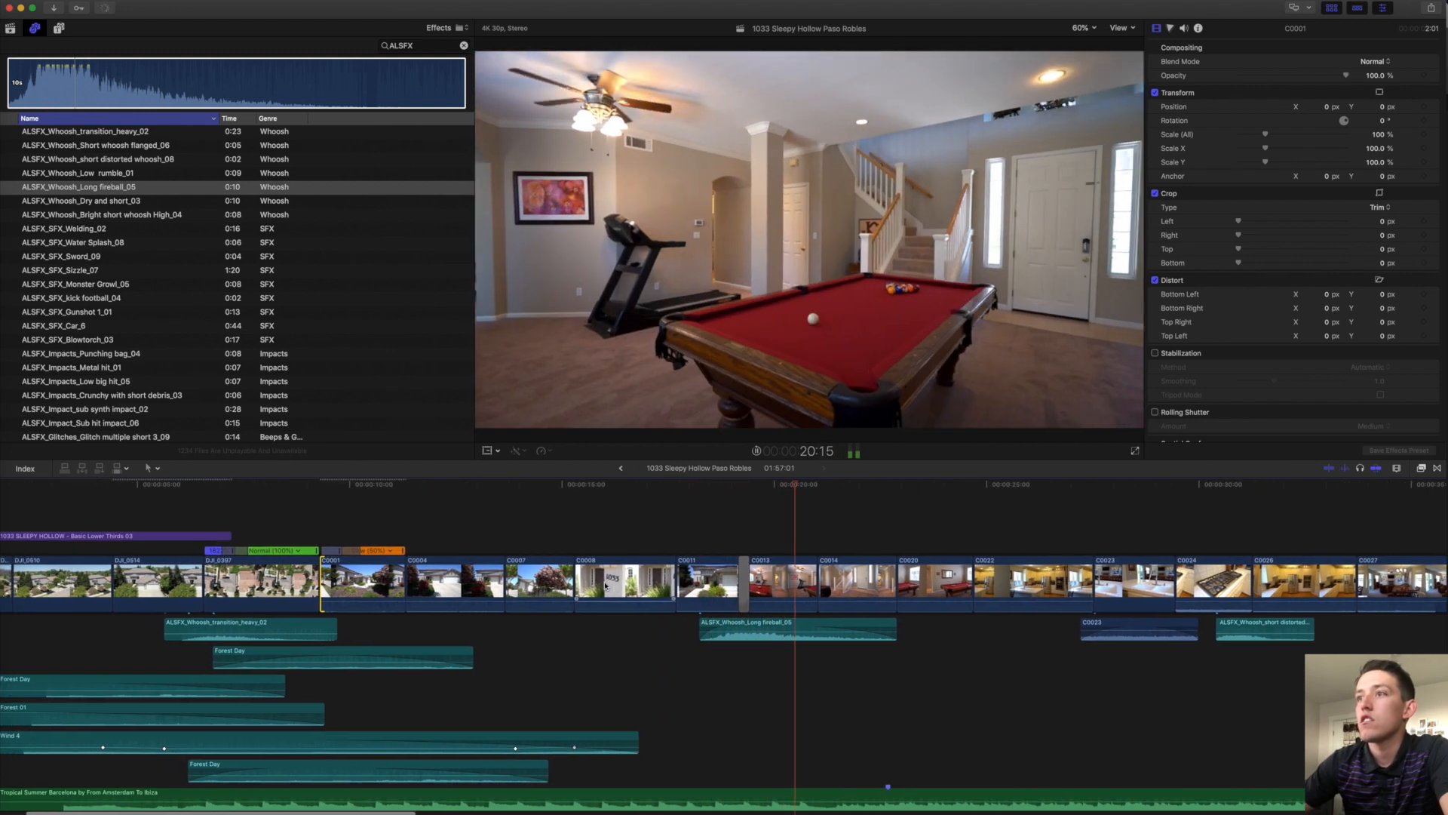
pyautogui.scroll(-1, 605, 585)
pyautogui.hscroll(-4, 604, 586)
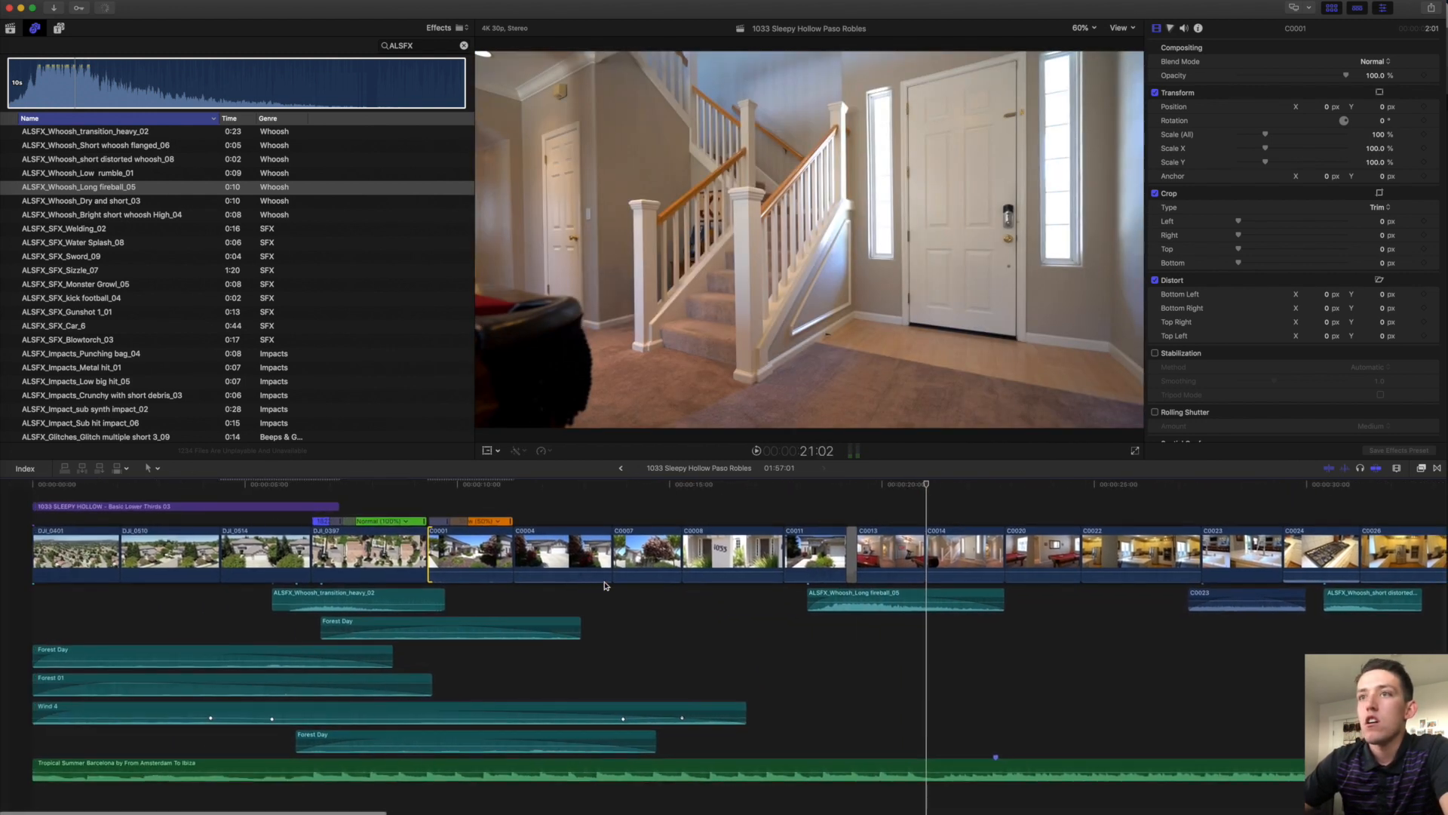
# Trim and shift the music clip so it starts at 0:00.
pyautogui.moveTo(24, 769); pyautogui.dragTo(244, 768)
pyautogui.moveTo(975, 768); pyautogui.dragTo(831, 771)
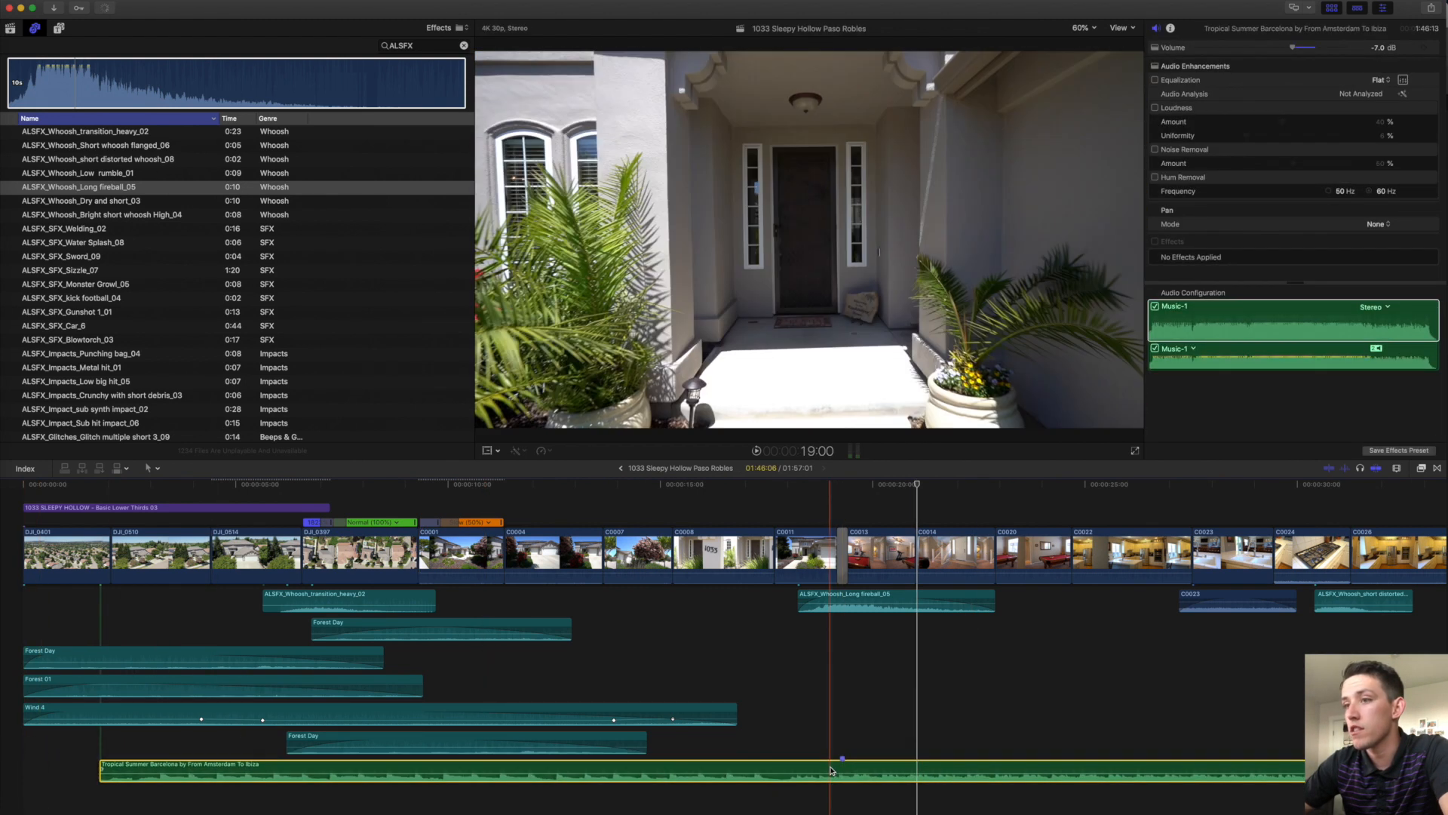
pyautogui.moveTo(107, 767); pyautogui.dragTo(24, 767)
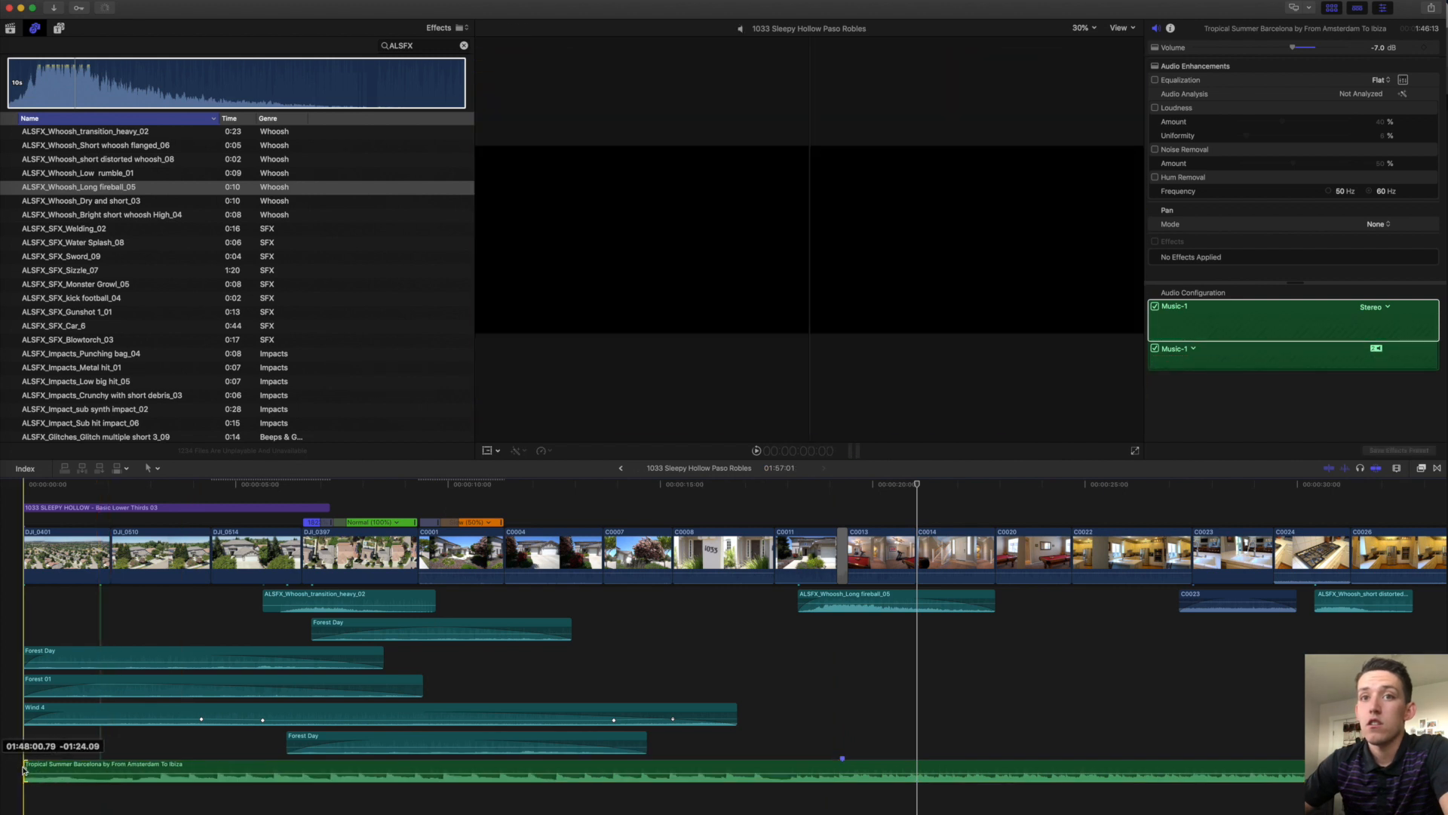
pyautogui.press('space')
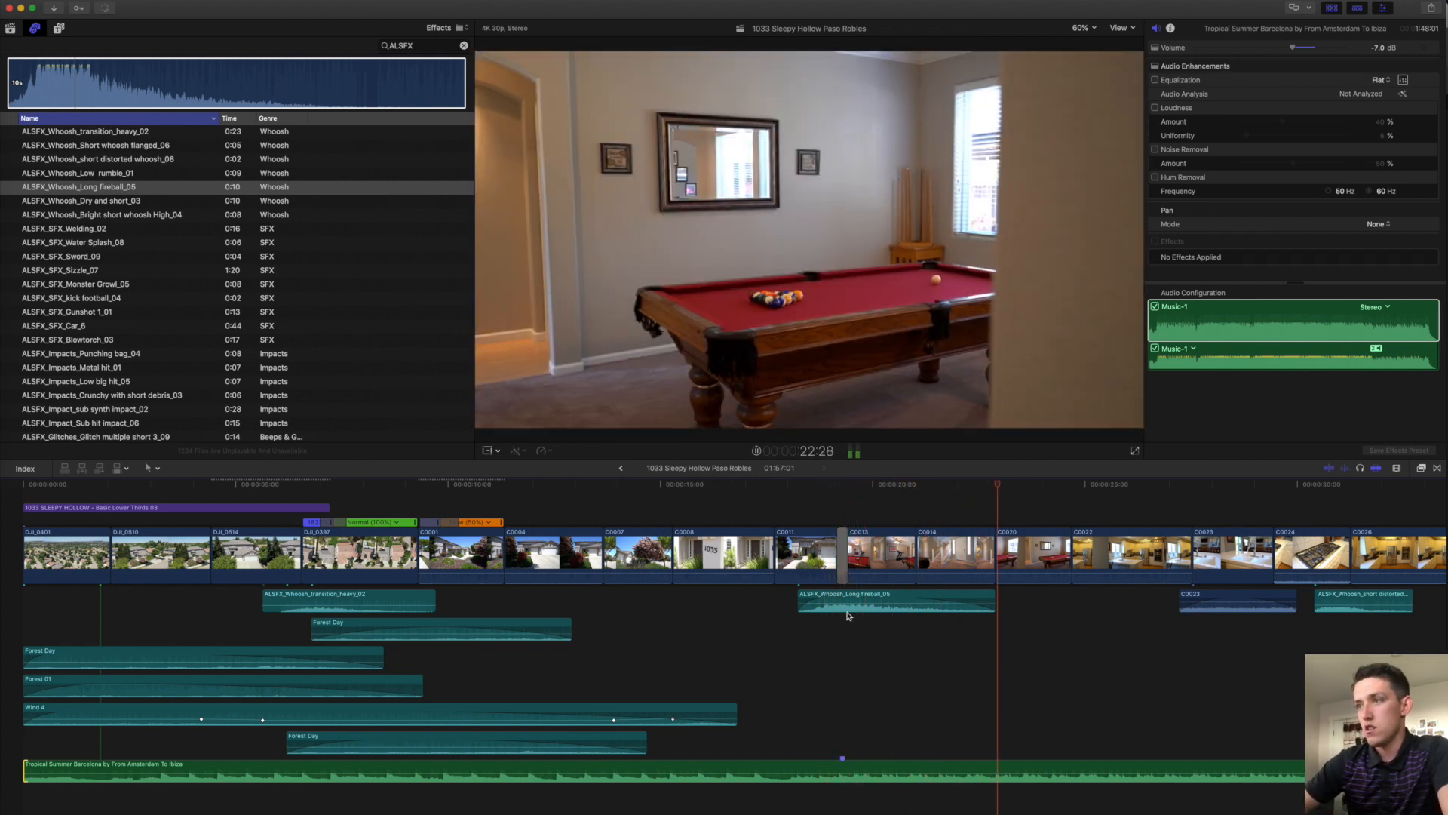
# Move the C0022/C0023 cut 13 frames earlier and lower C0023's audio to -7 dB.
pyautogui.hscroll(5, 850, 611)
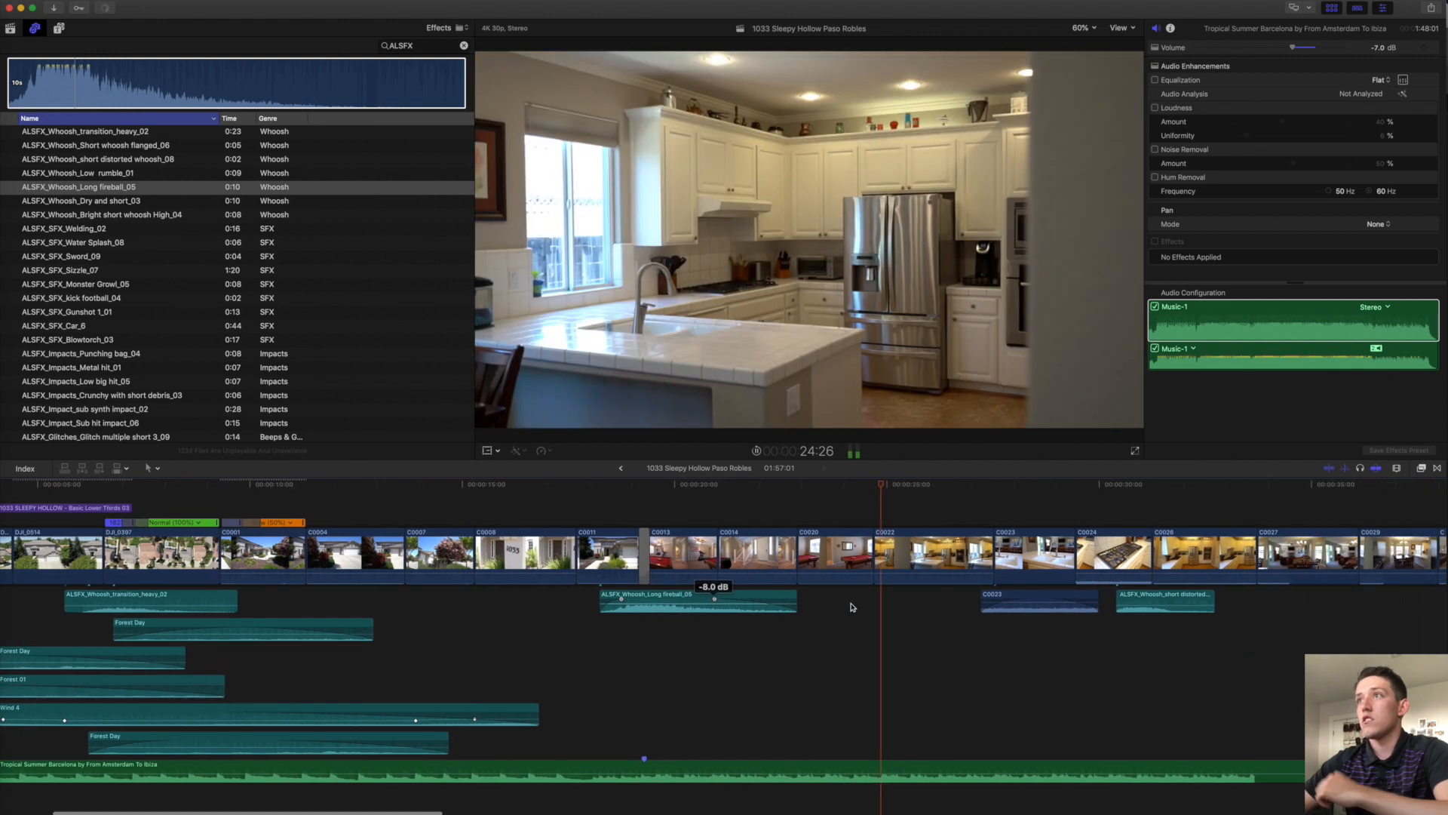
pyautogui.hscroll(3, 851, 607)
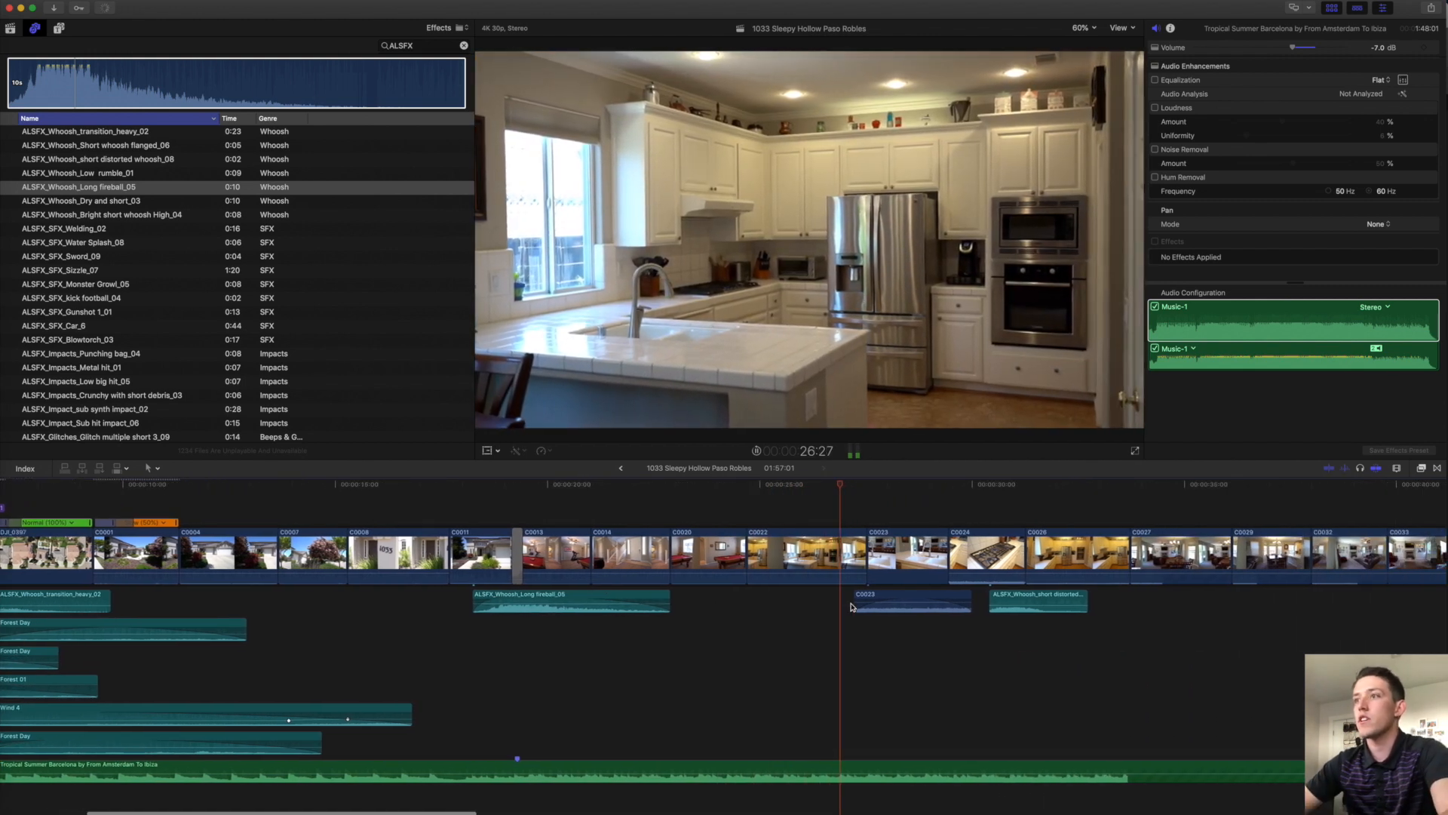
pyautogui.moveTo(867, 558); pyautogui.dragTo(842, 557)
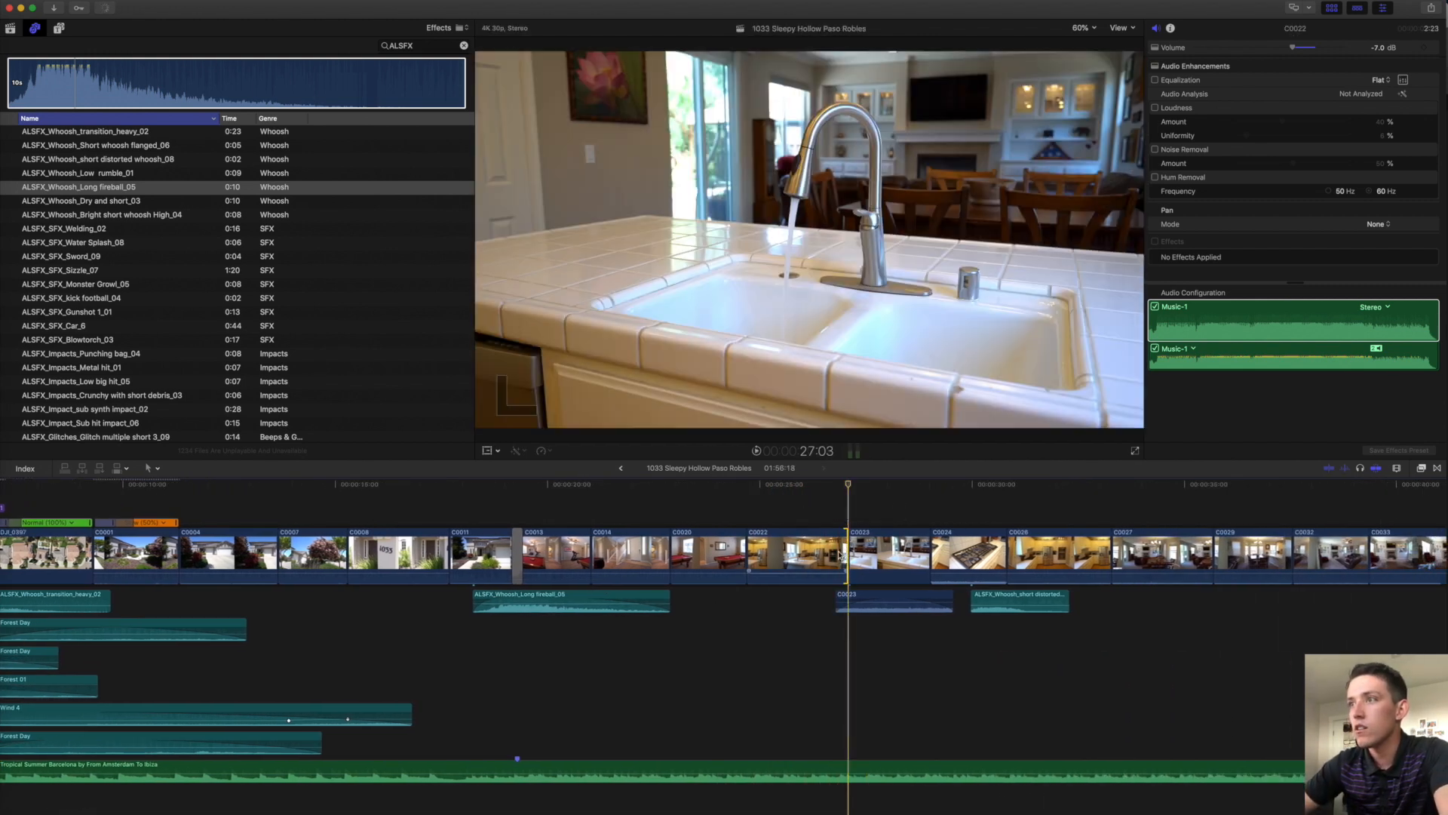
pyautogui.press('space')
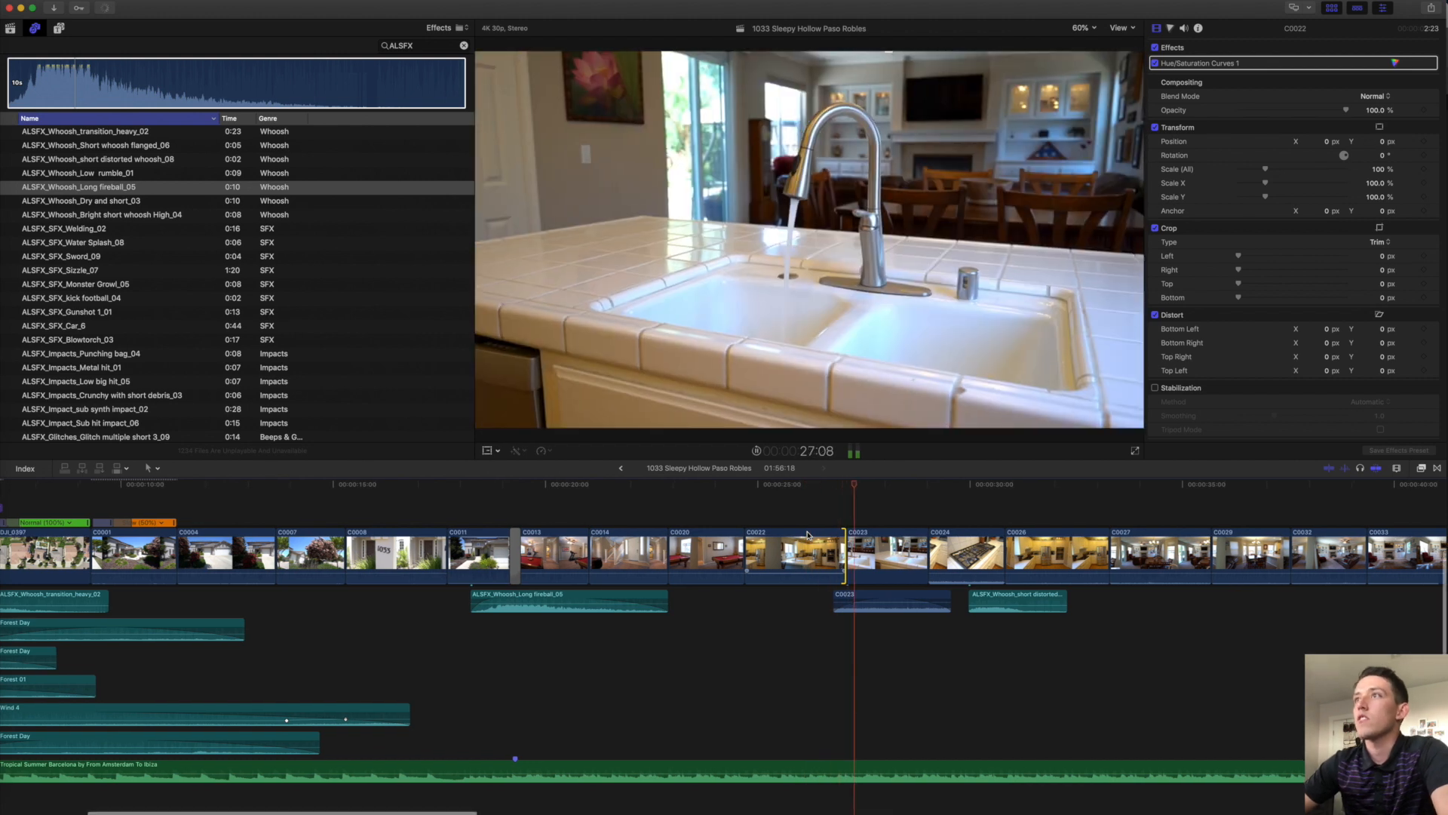
pyautogui.moveTo(839, 609); pyautogui.dragTo(839, 619)
pyautogui.press('space')
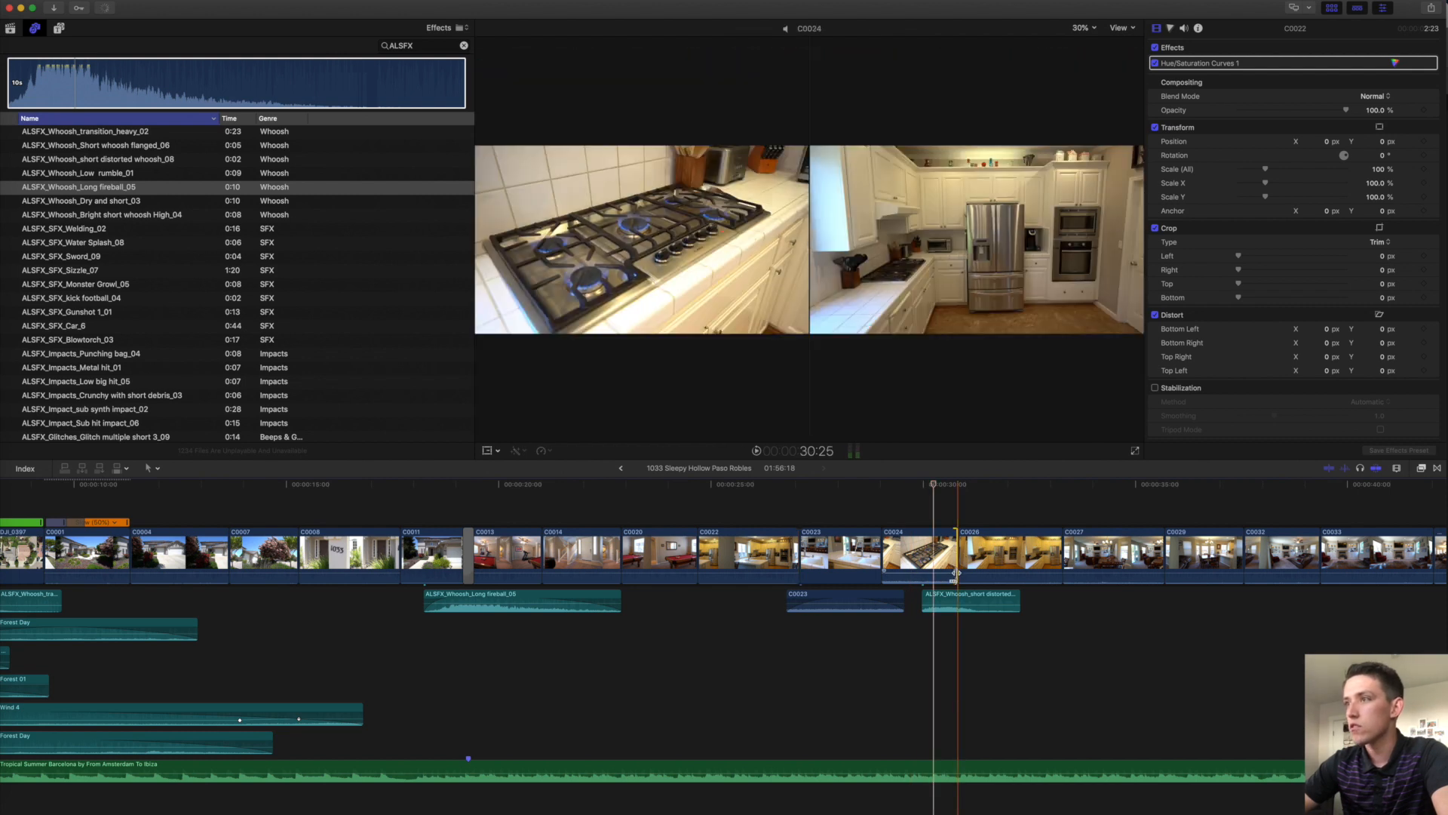
# Adjust the C0024 edit point and move the short distorted whoosh later.
pyautogui.moveTo(956, 573); pyautogui.dragTo(954, 571)
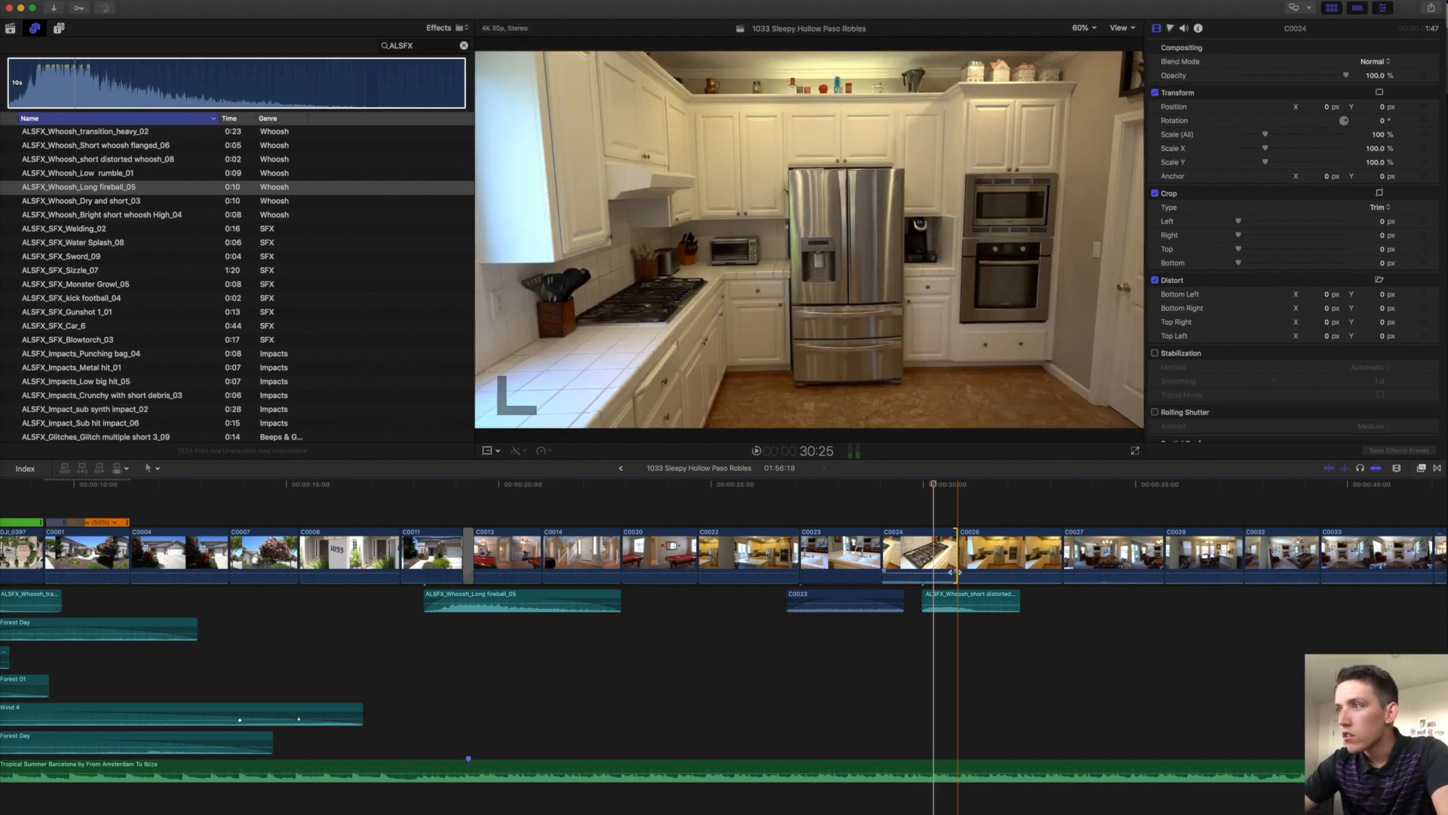
pyautogui.click(942, 595)
pyautogui.moveTo(942, 595); pyautogui.dragTo(995, 596)
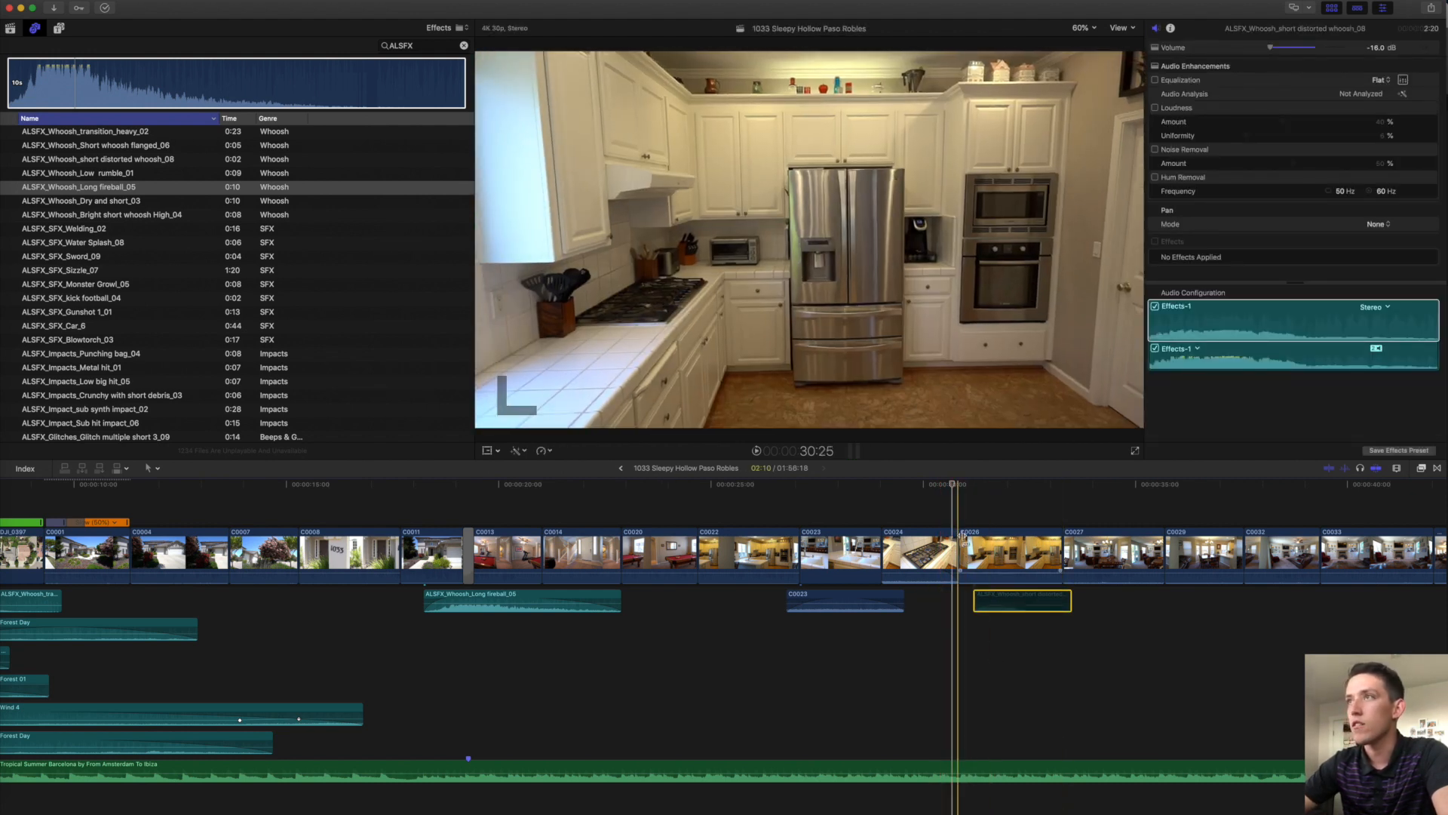
pyautogui.hscroll(5, 928, 539)
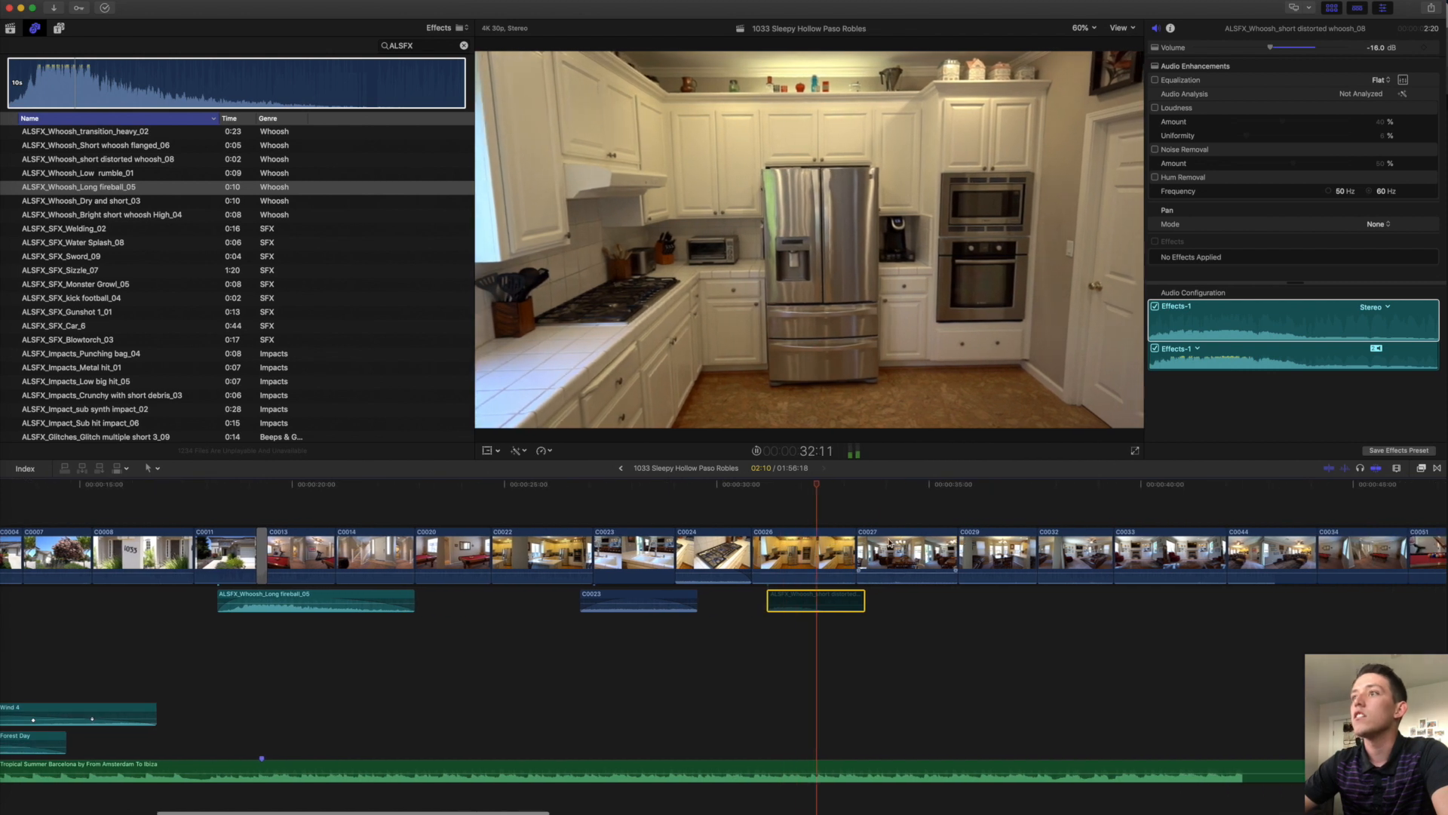
pyautogui.hscroll(3, 830, 558)
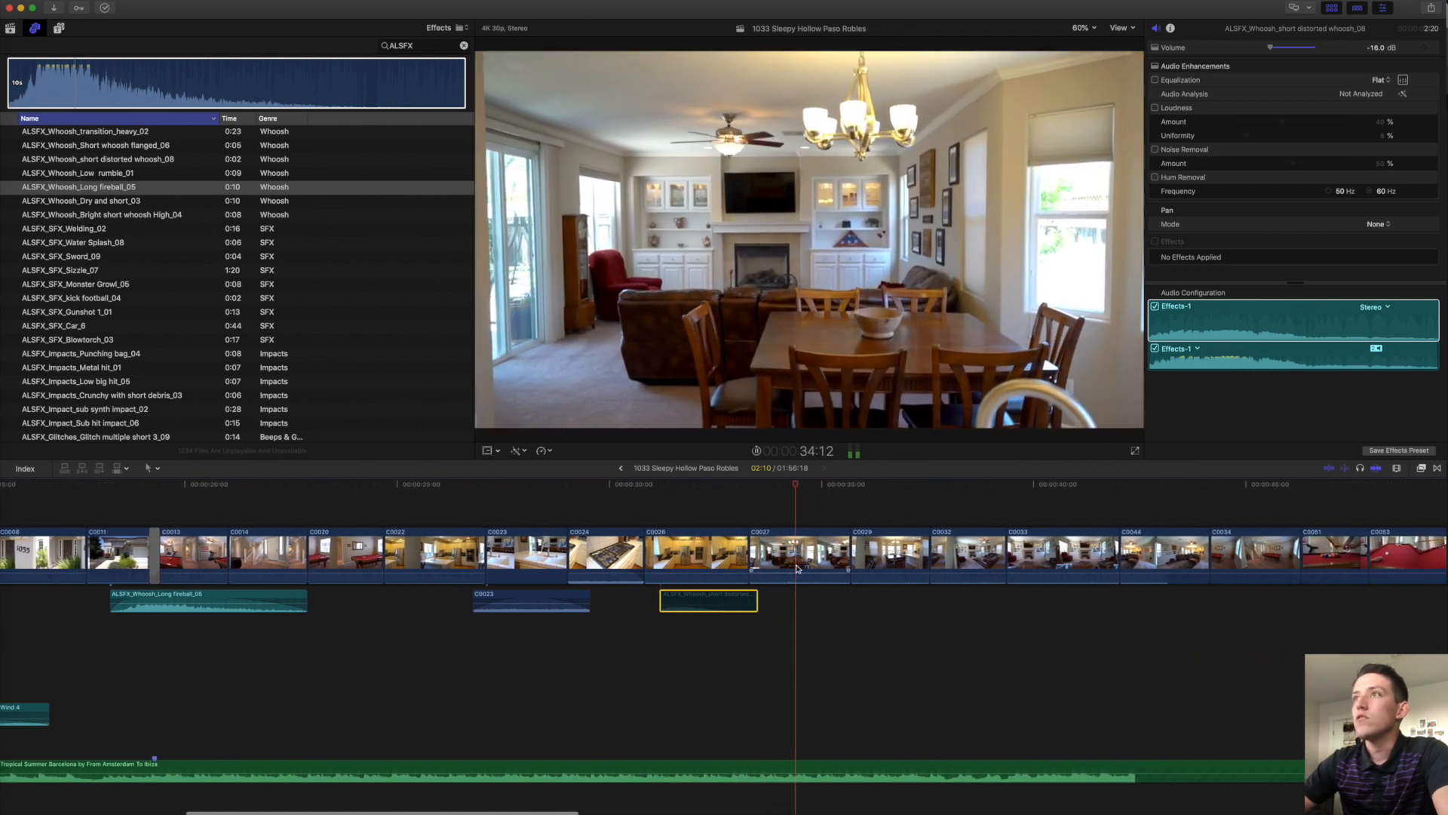
pyautogui.hscroll(2, 784, 566)
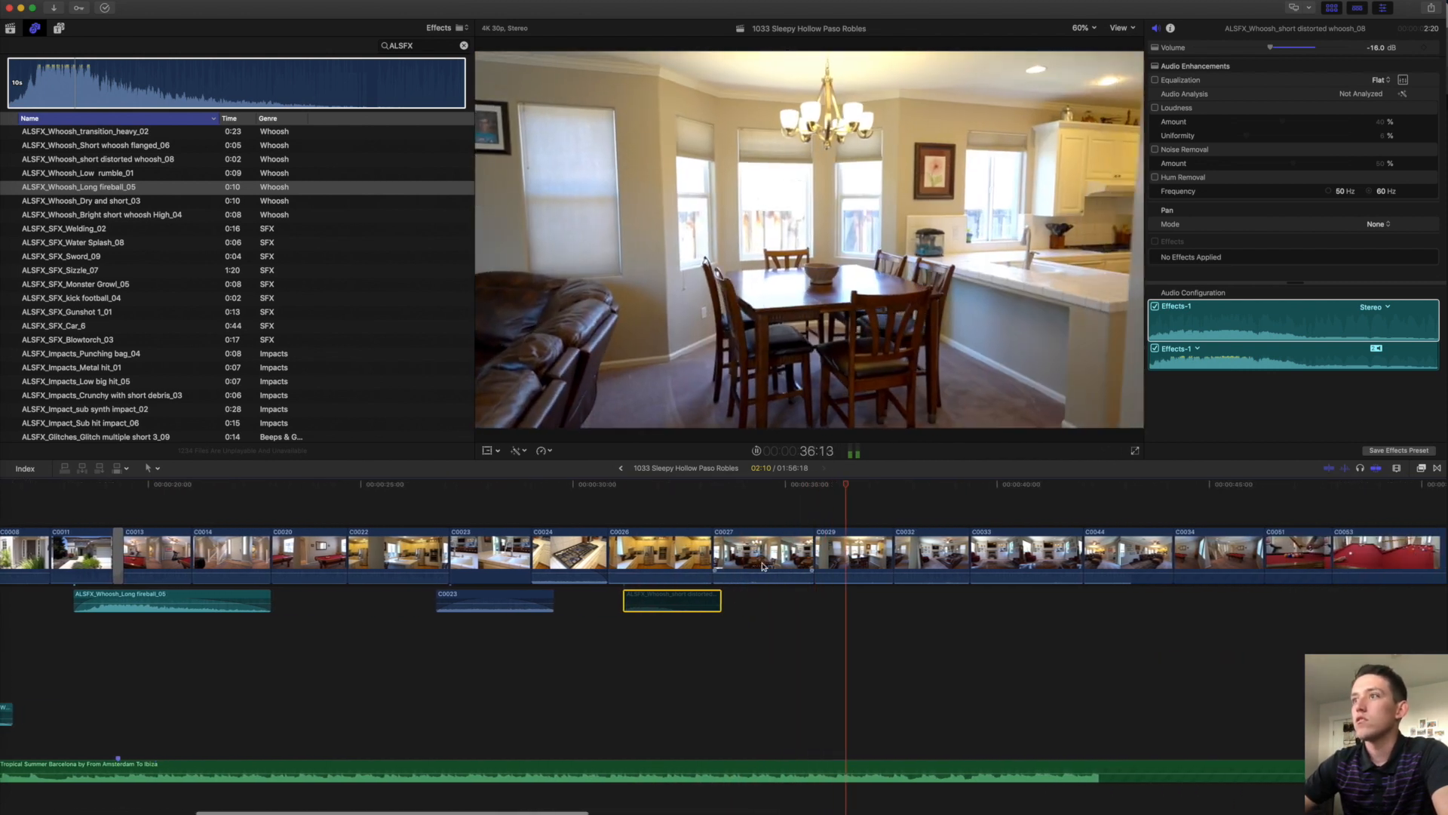
pyautogui.hscroll(3, 829, 558)
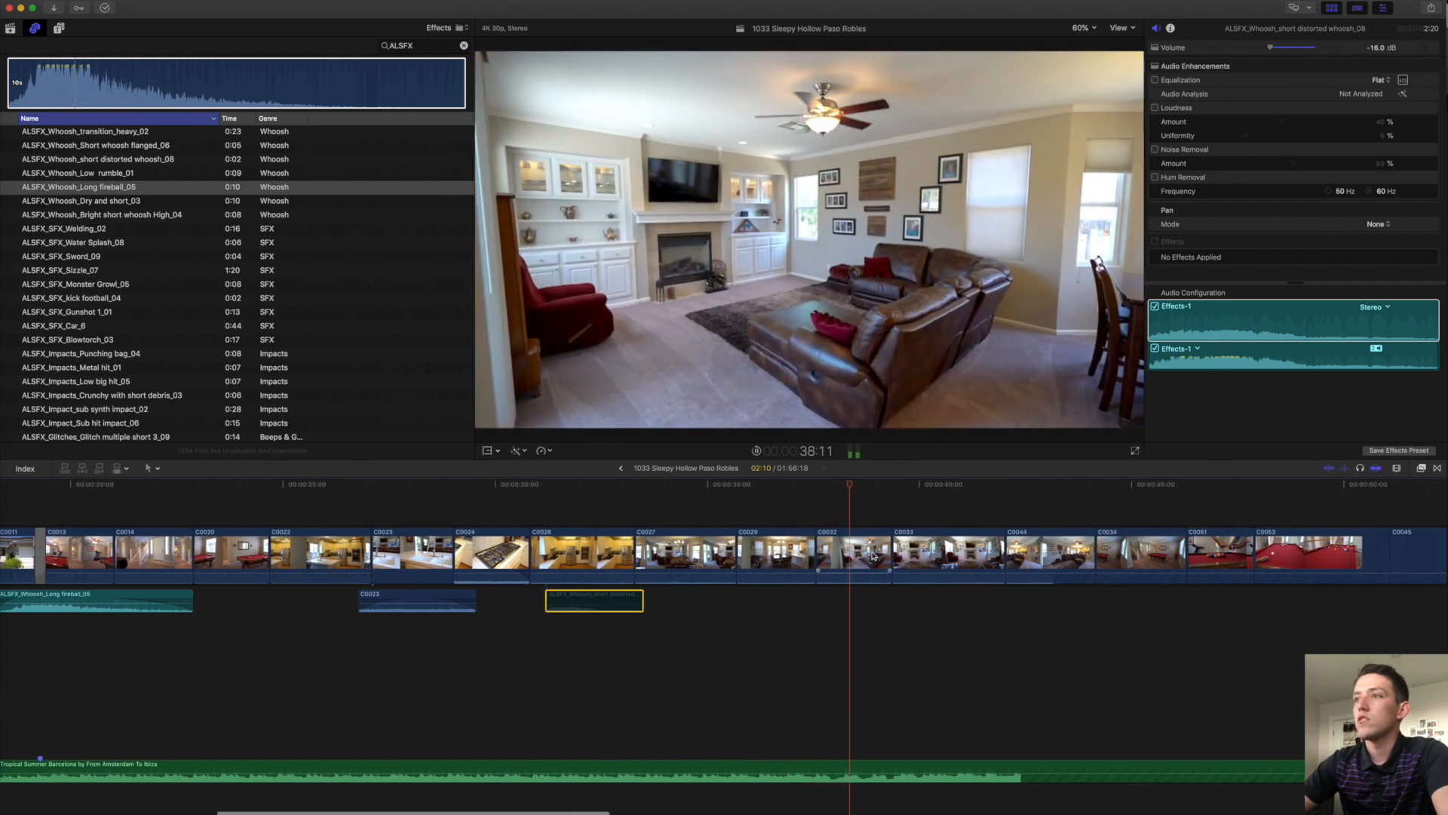
pyautogui.hscroll(2, 872, 556)
# Shorten the end of clip C0033 and review the new cut.
pyautogui.press('space')
pyautogui.hotkey('shift', 'z')
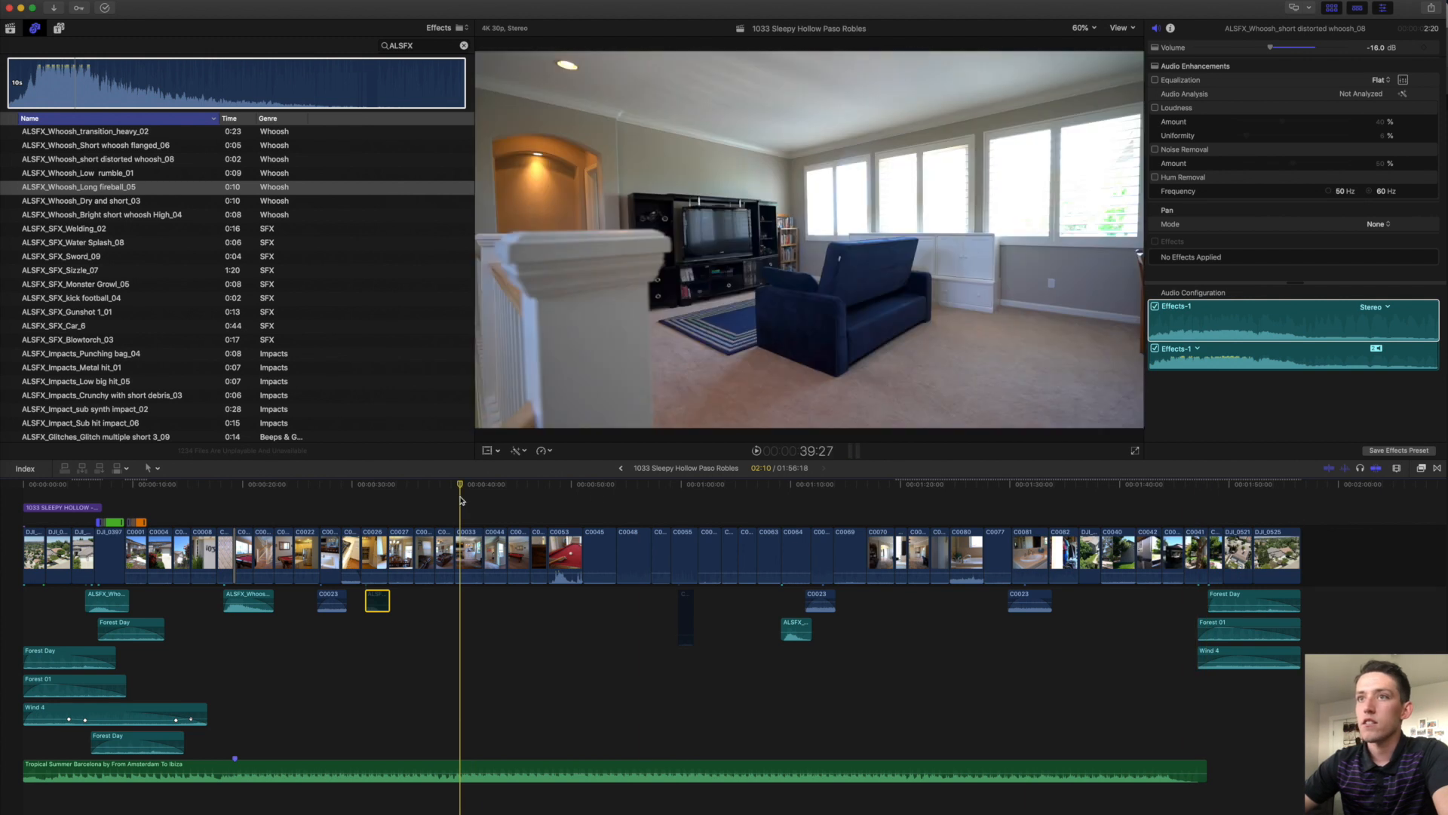
pyautogui.press('super+equal')
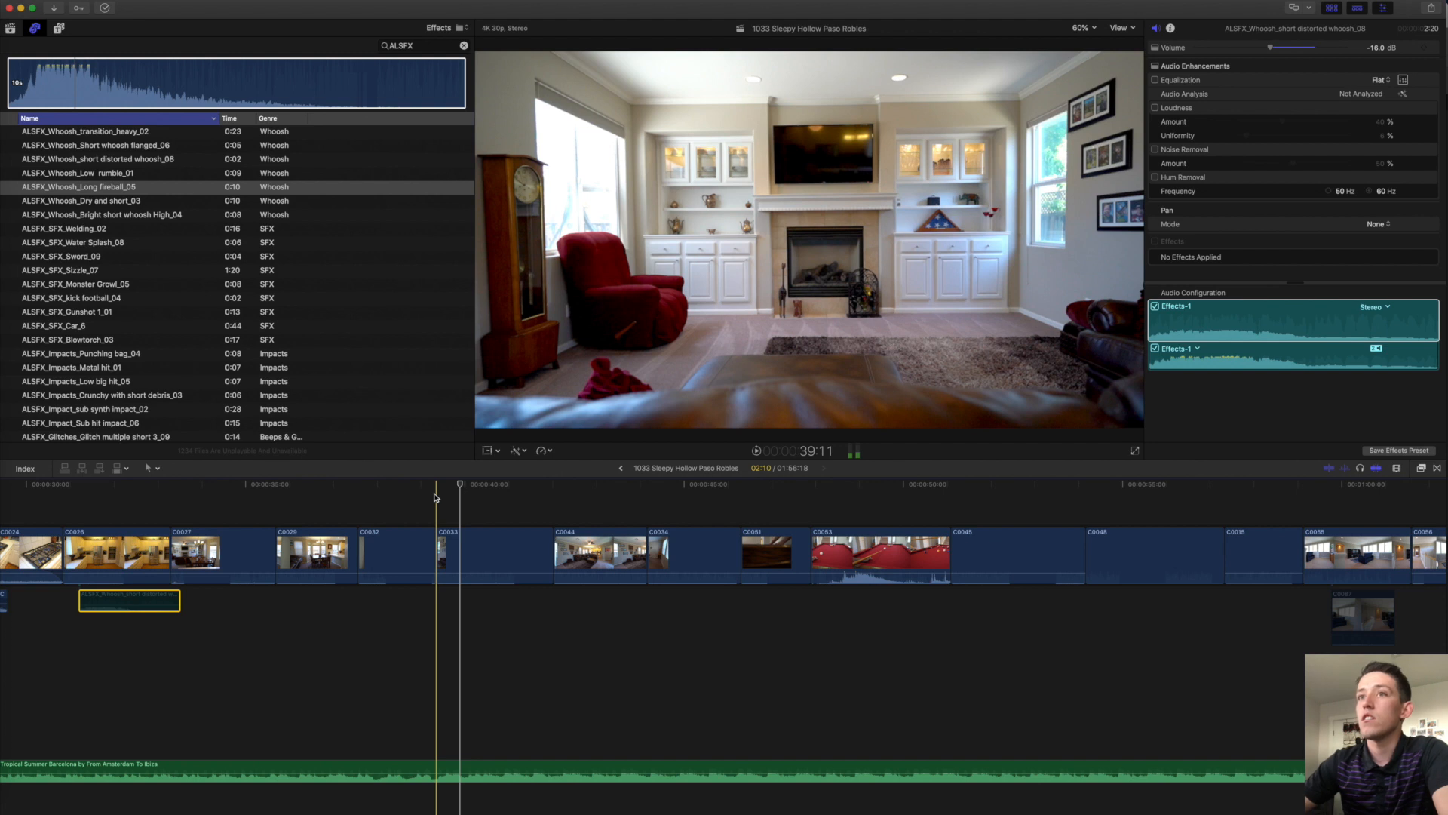
pyautogui.press('space')
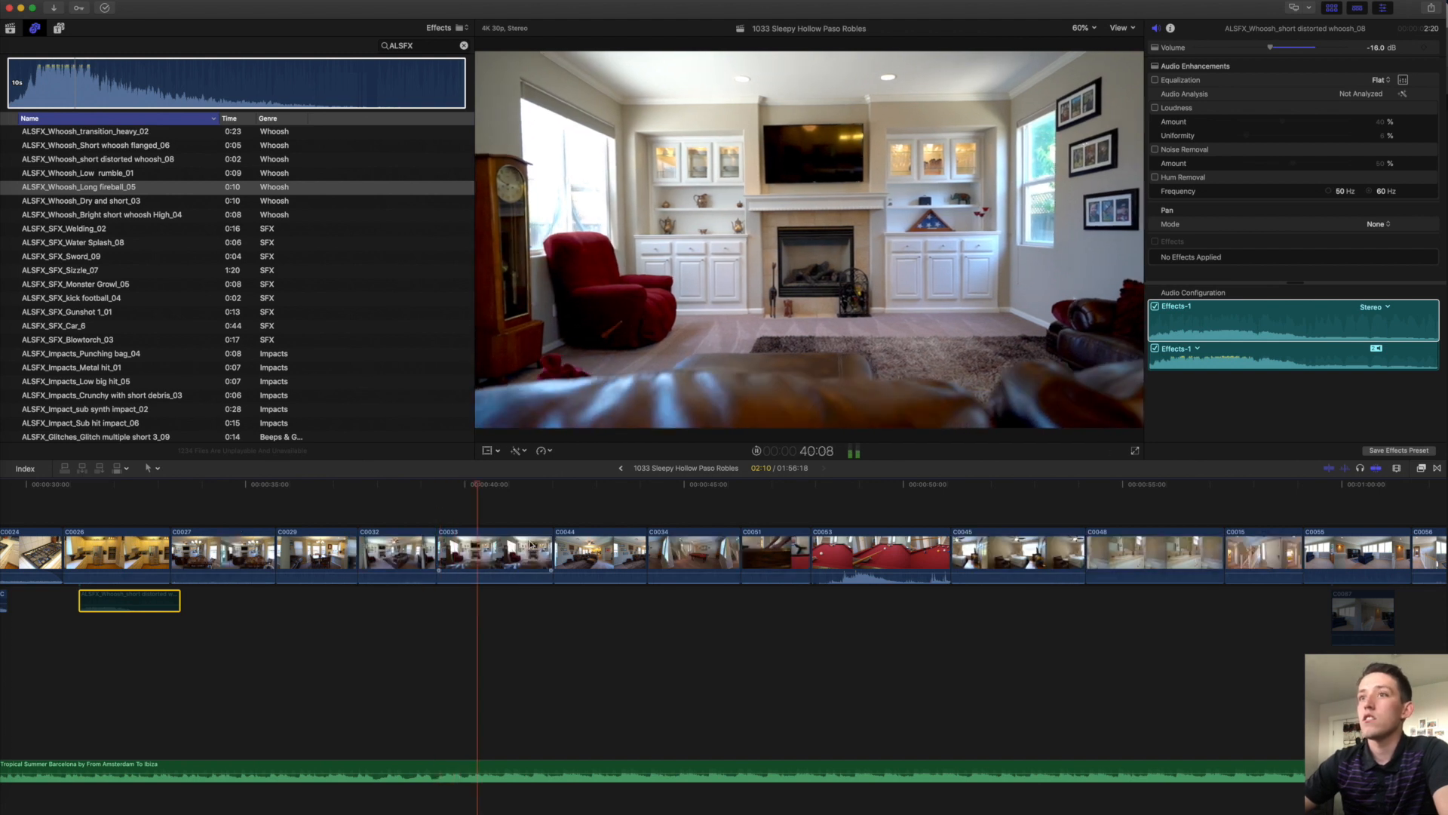
pyautogui.click(498, 553)
pyautogui.click(548, 552)
pyautogui.moveTo(551, 553); pyautogui.dragTo(498, 553)
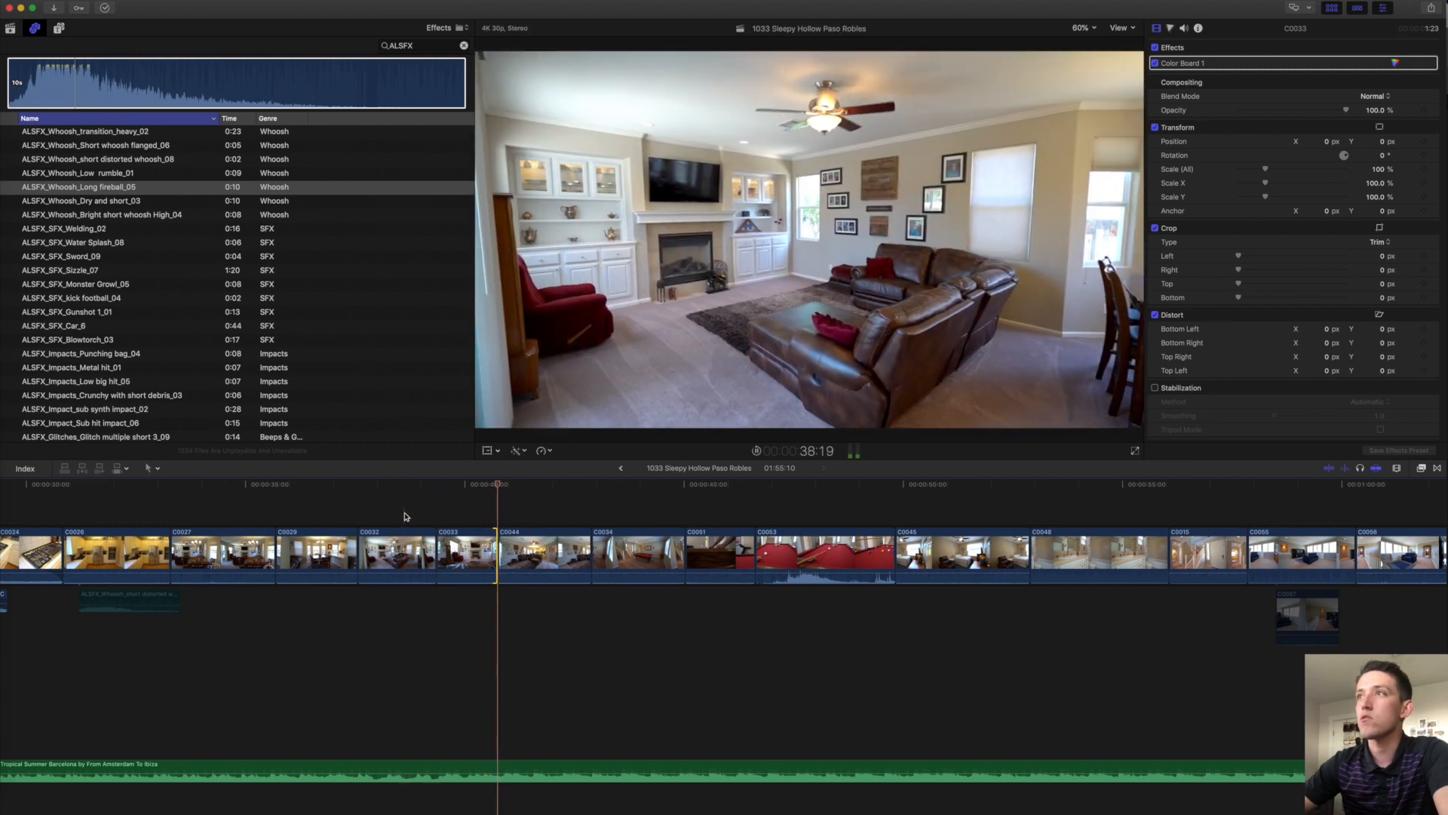
pyautogui.press('space')
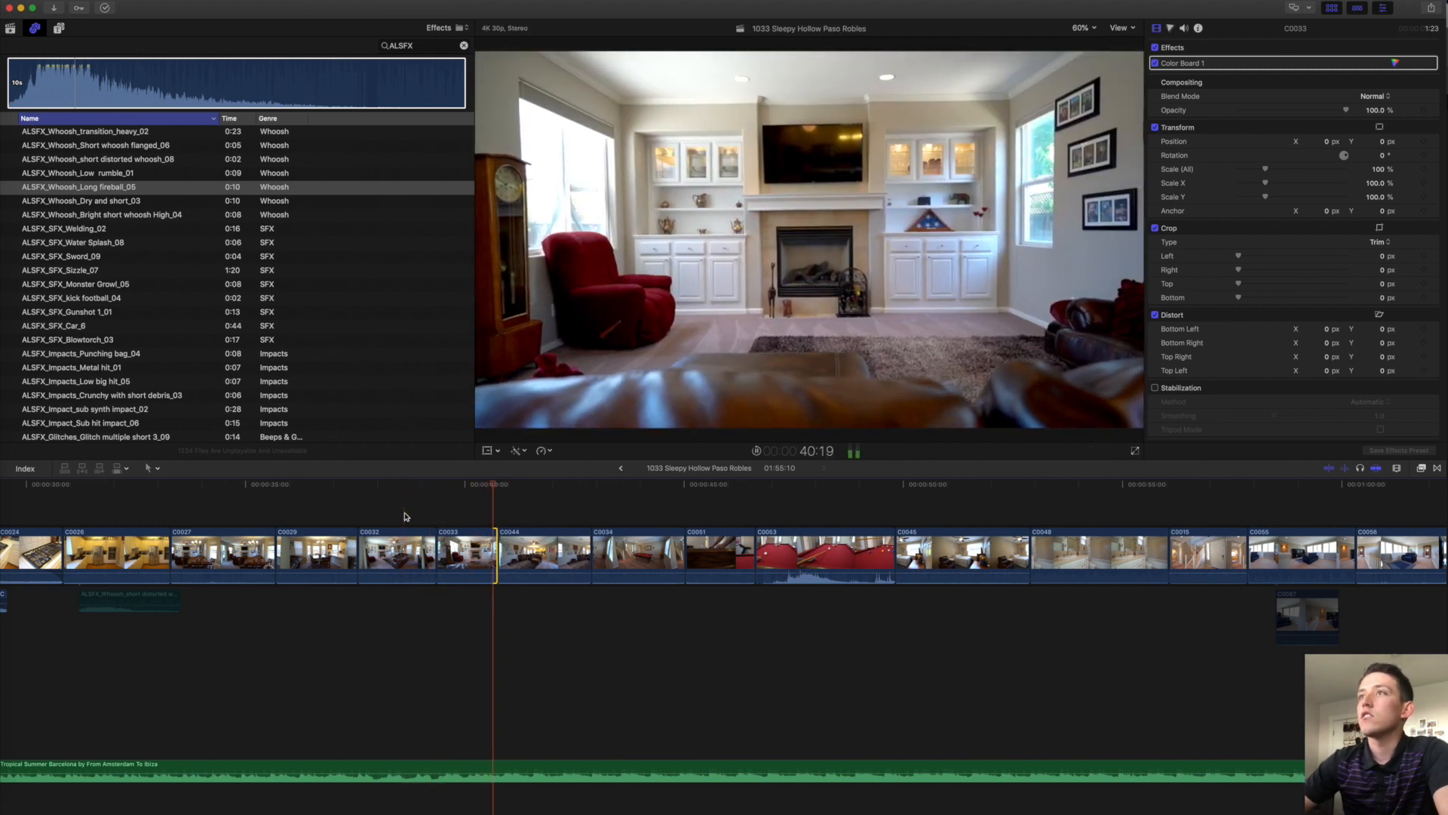
# Trim about 9 frames off the start of clip C0044.
pyautogui.hscroll(2, 407, 517)
pyautogui.press('space')
pyautogui.click(480, 552)
pyautogui.moveTo(480, 552); pyautogui.dragTo(494, 548)
pyautogui.press('space')
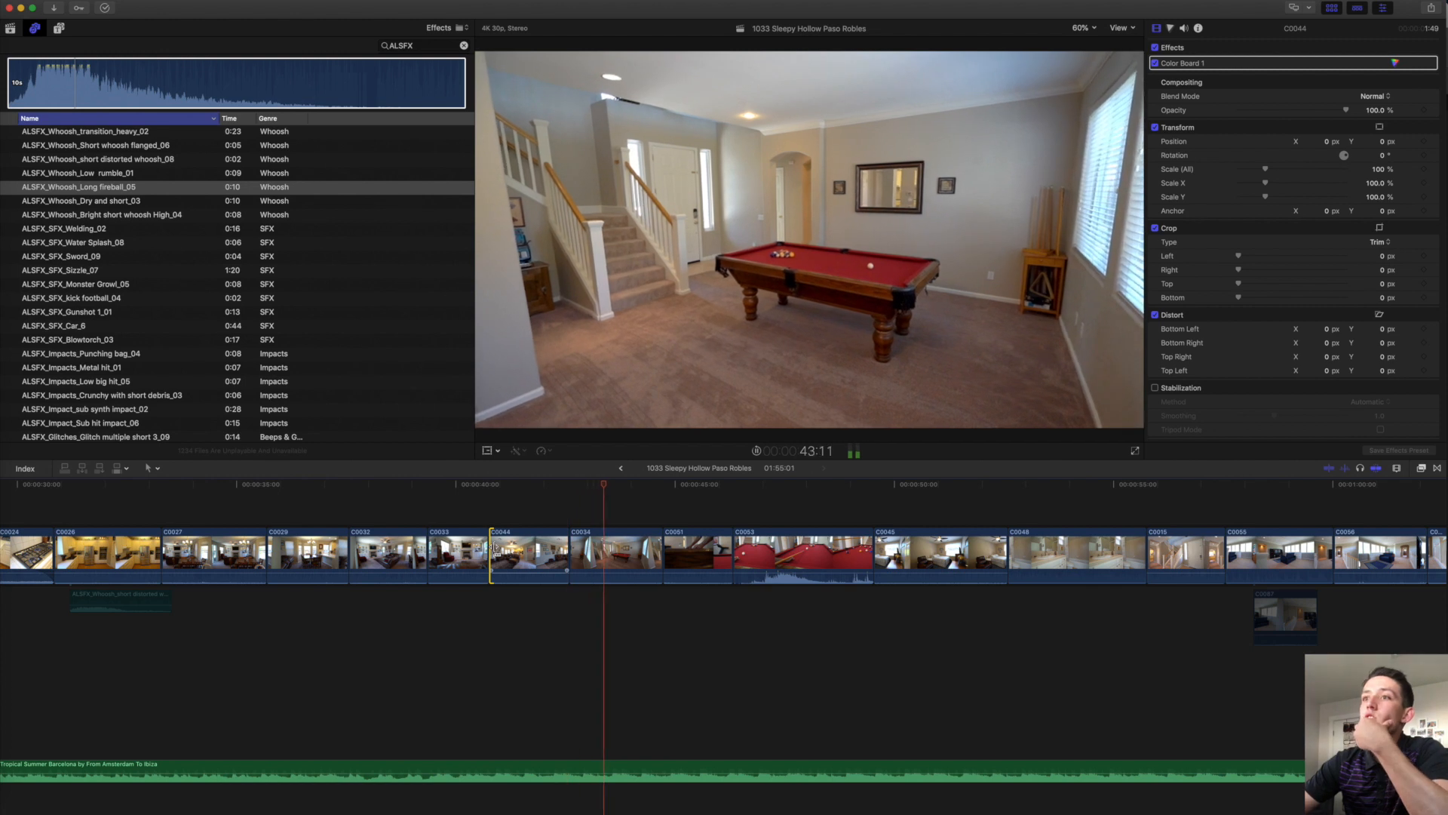
# Trim about 13 frames off the start of clip C0034 and play back the cut.
pyautogui.moveTo(575, 556); pyautogui.dragTo(595, 556)
pyautogui.click(617, 537)
pyautogui.click(614, 501)
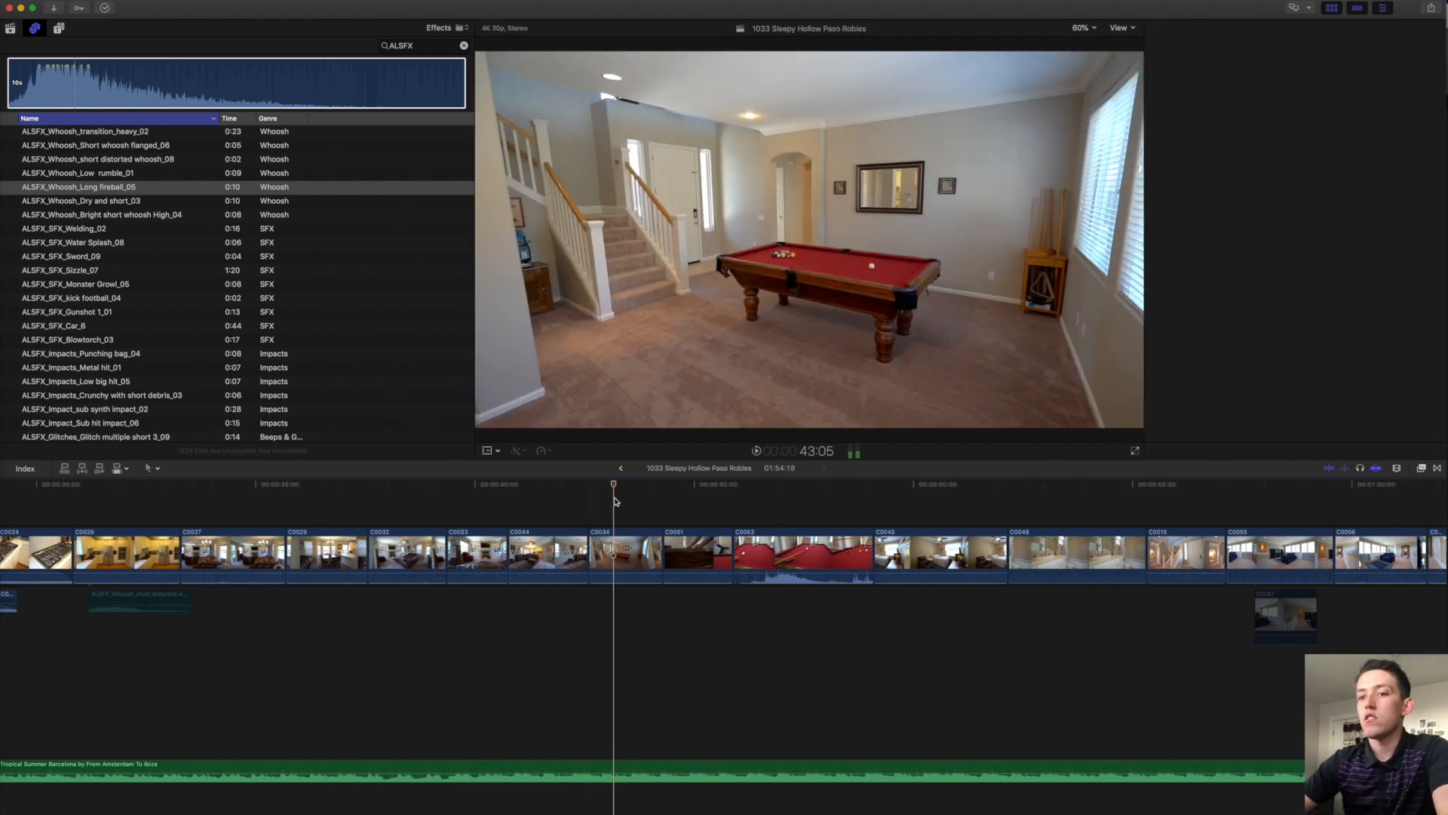
pyautogui.press('F2')
pyautogui.click(625, 542)
pyautogui.press('space')
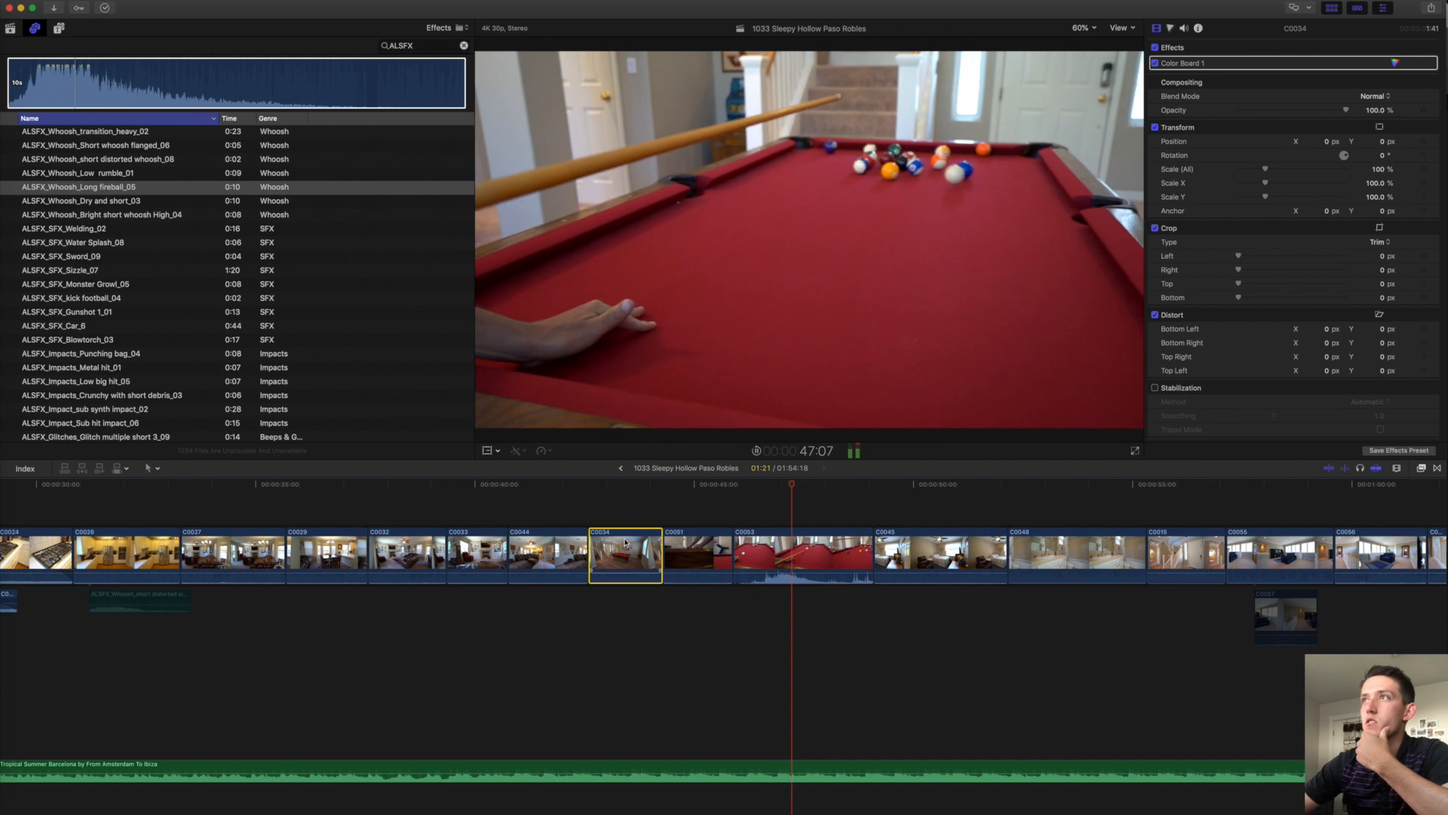
# Detach the audio from pool-shot clip C0053 and reset it to normal speed.
pyautogui.click(766, 540)
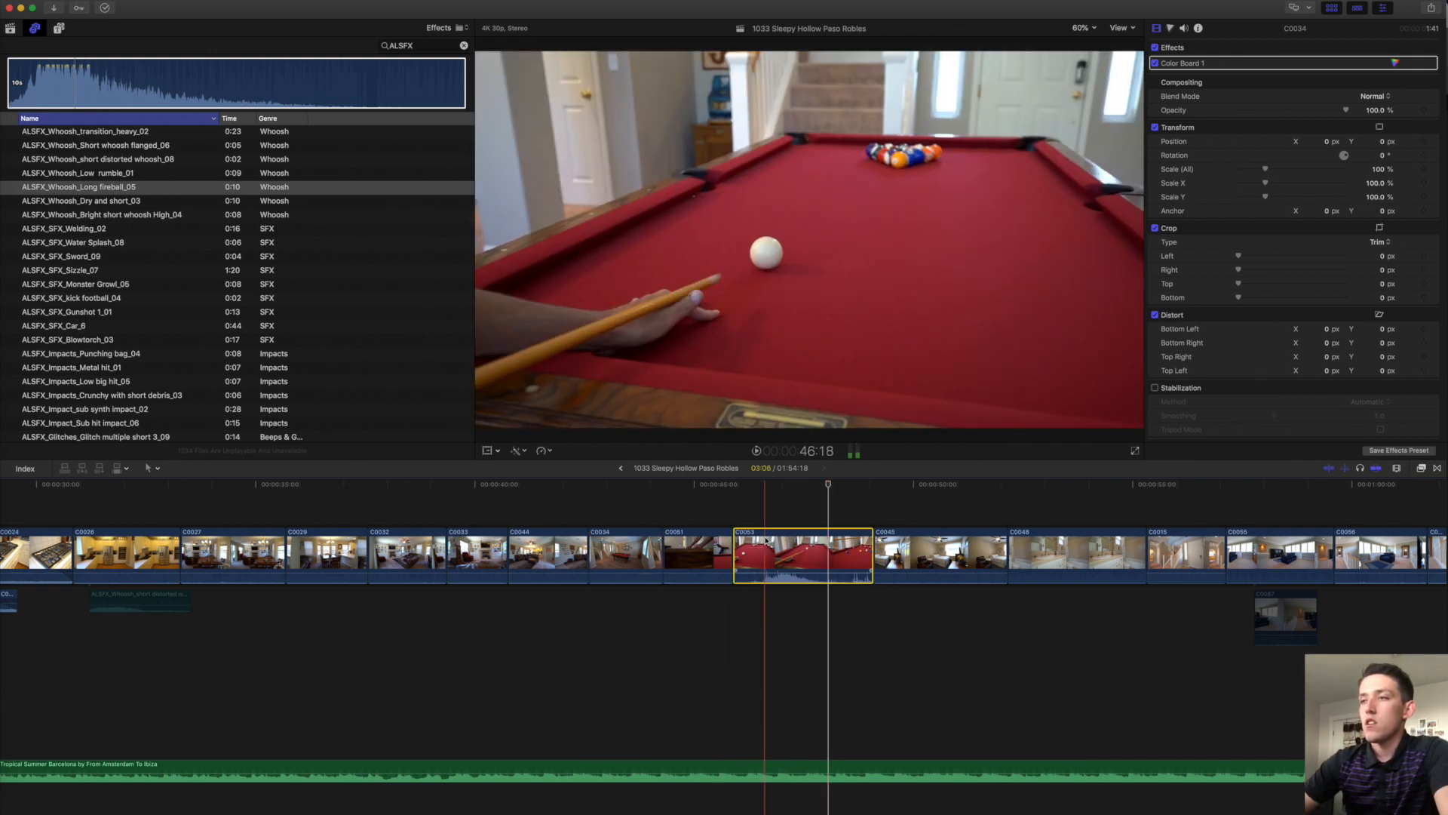
pyautogui.rightClick(766, 540)
pyautogui.click(810, 572)
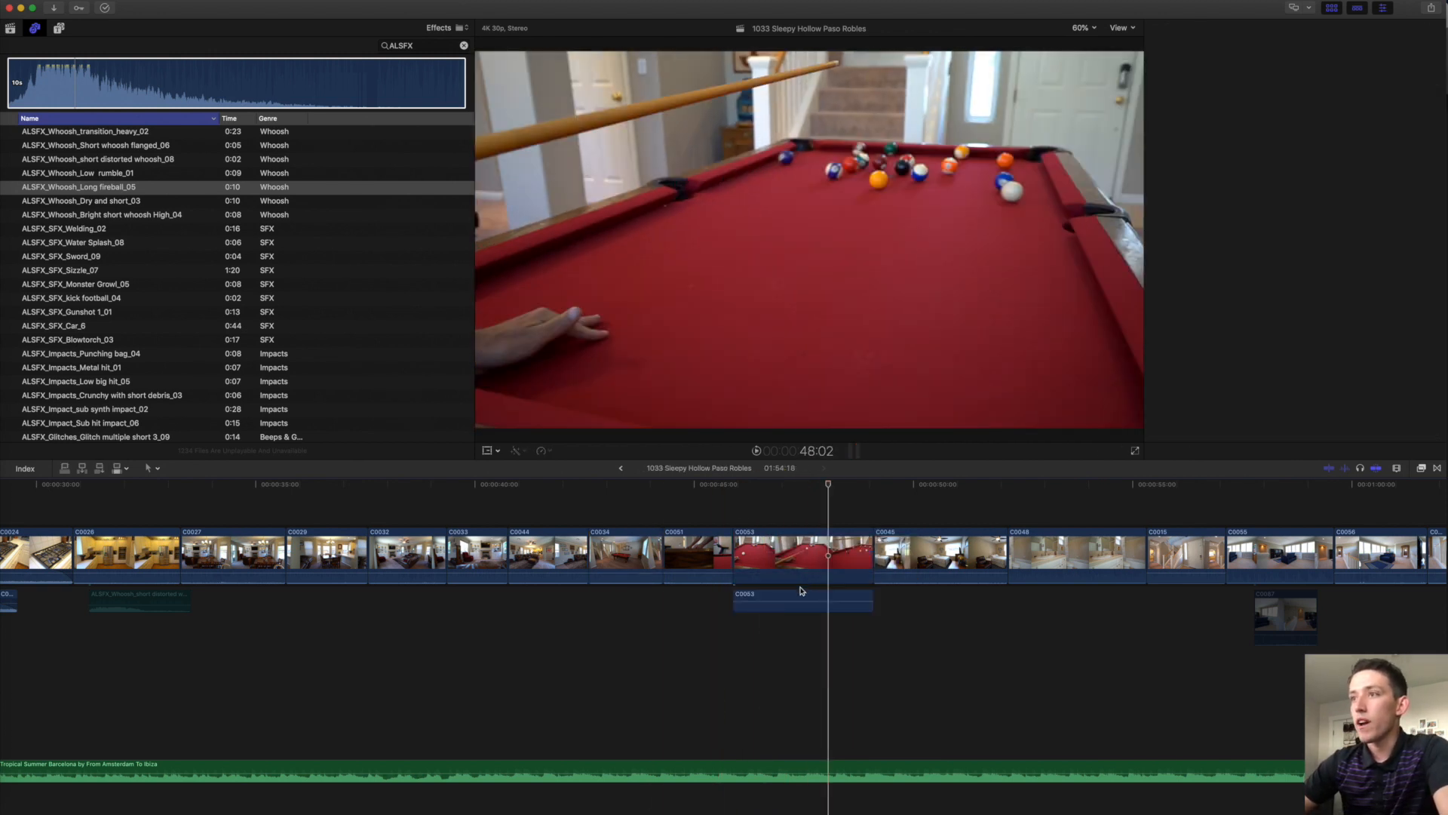
pyautogui.click(792, 596)
pyautogui.hotkey('shift', 'n')
# Shift, extend and trim the detached C0053 audio to sync with the shot.
pyautogui.moveTo(800, 607); pyautogui.dragTo(738, 597)
pyautogui.press('space')
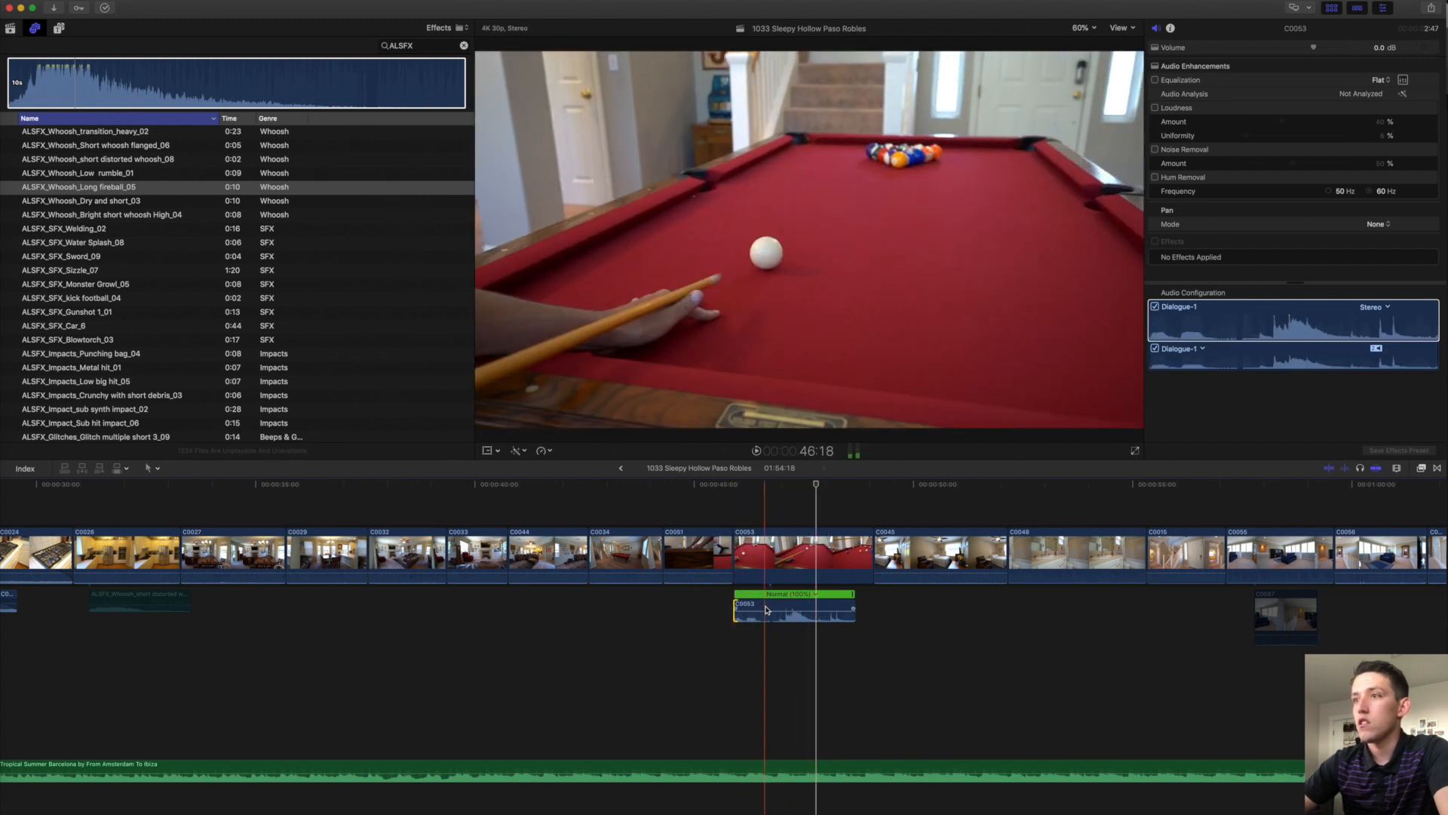
pyautogui.moveTo(764, 609); pyautogui.dragTo(738, 601)
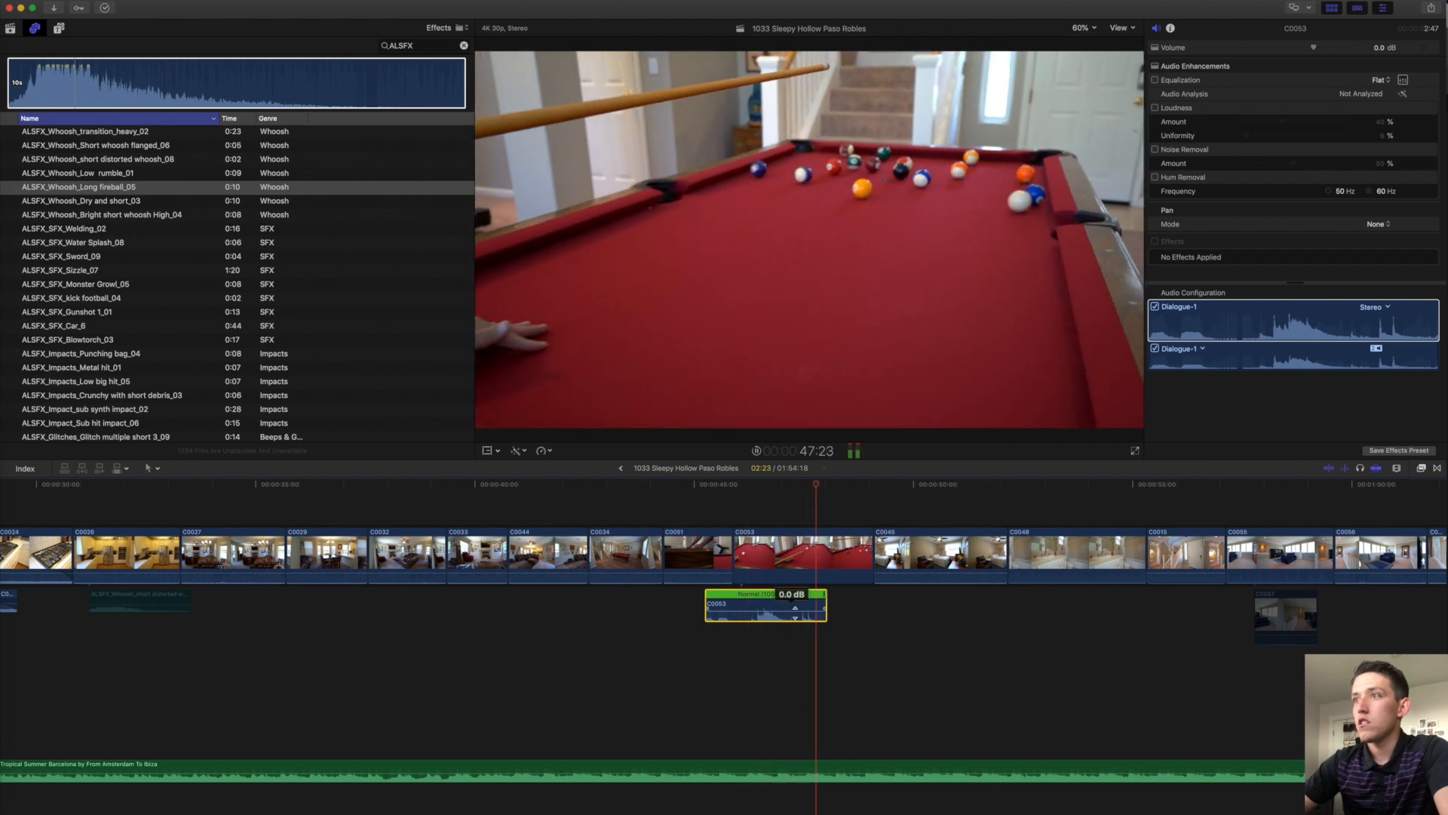
pyautogui.moveTo(824, 606); pyautogui.dragTo(873, 605)
pyautogui.moveTo(708, 605); pyautogui.dragTo(735, 604)
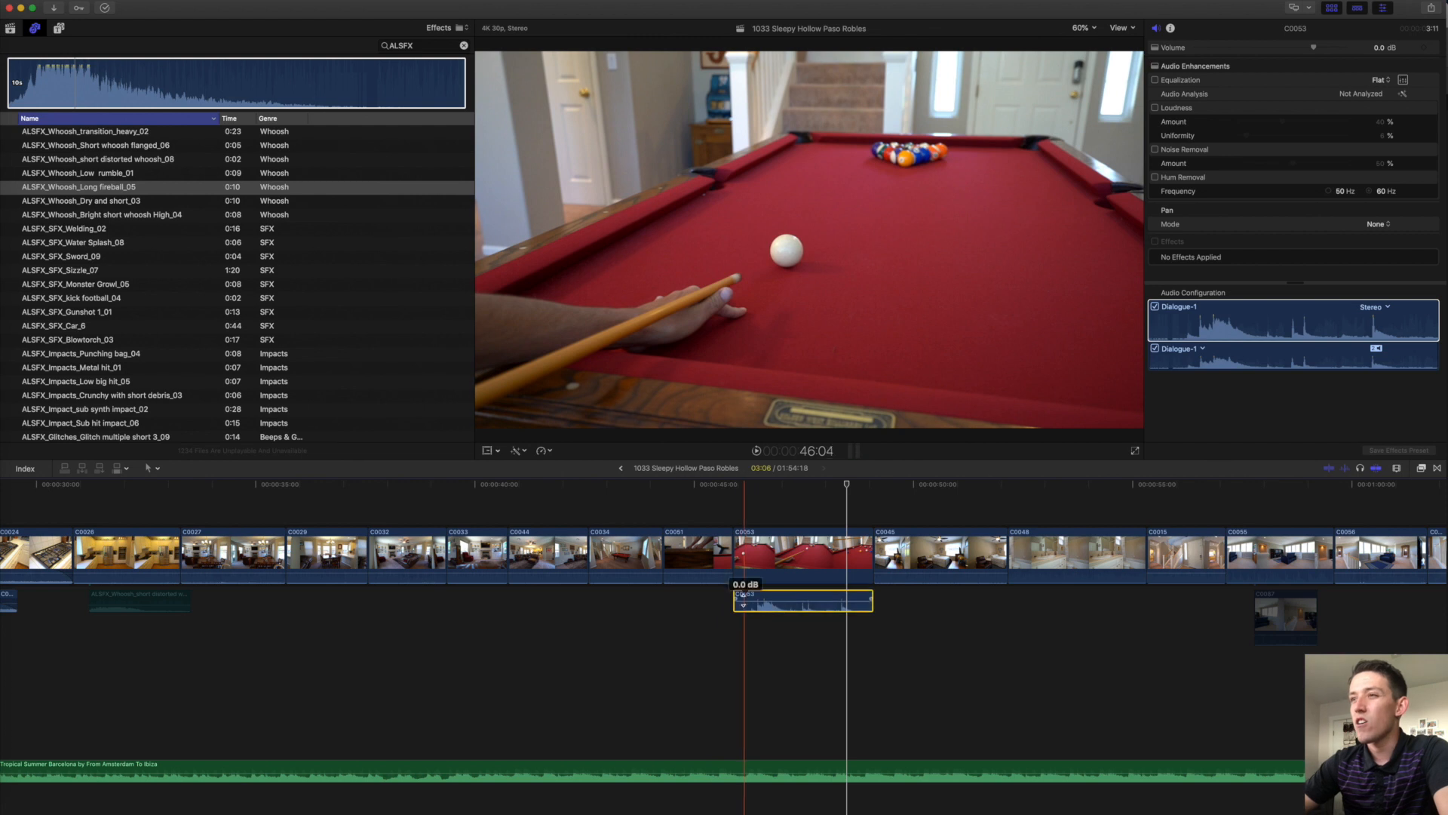
pyautogui.press('space')
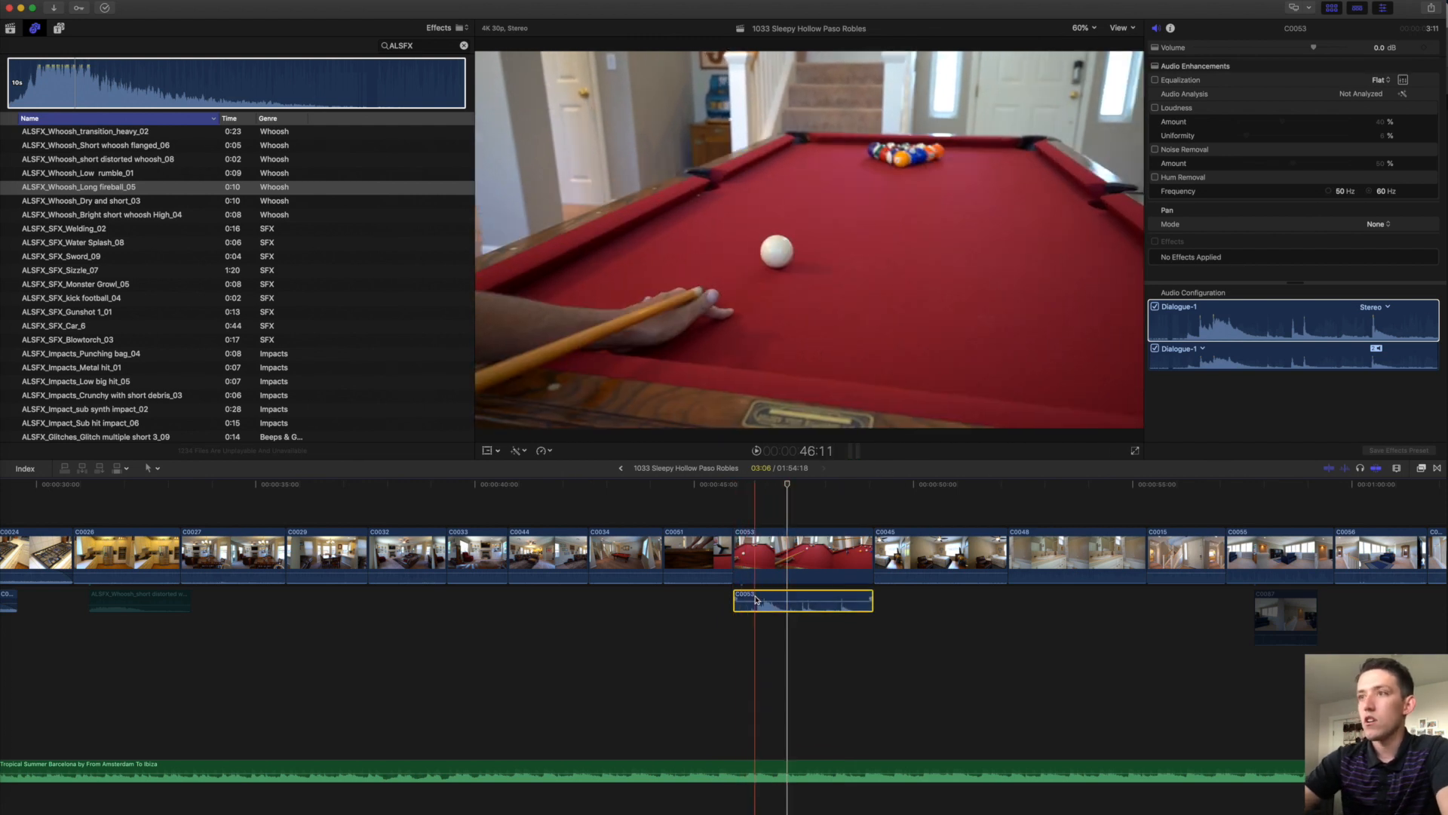
# Slow the detached audio, lower it to -4 dB and nudge it earlier.
pyautogui.press('super+equal')
pyautogui.press('super+equal')
pyautogui.press('super+r')
pyautogui.moveTo(1226, 602); pyautogui.dragTo(1397, 601)
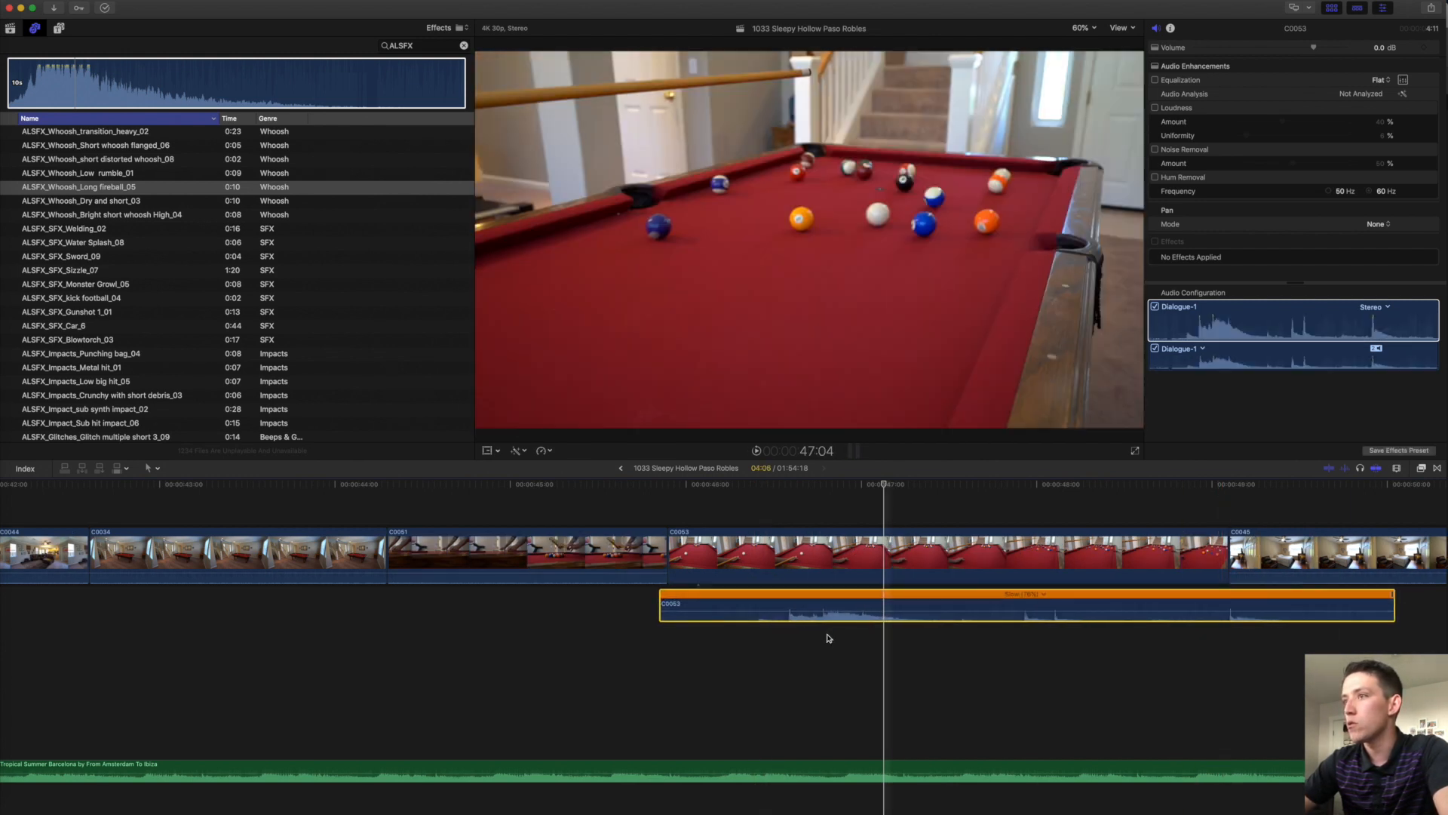
pyautogui.moveTo(829, 602); pyautogui.dragTo(802, 615)
pyautogui.click(784, 534)
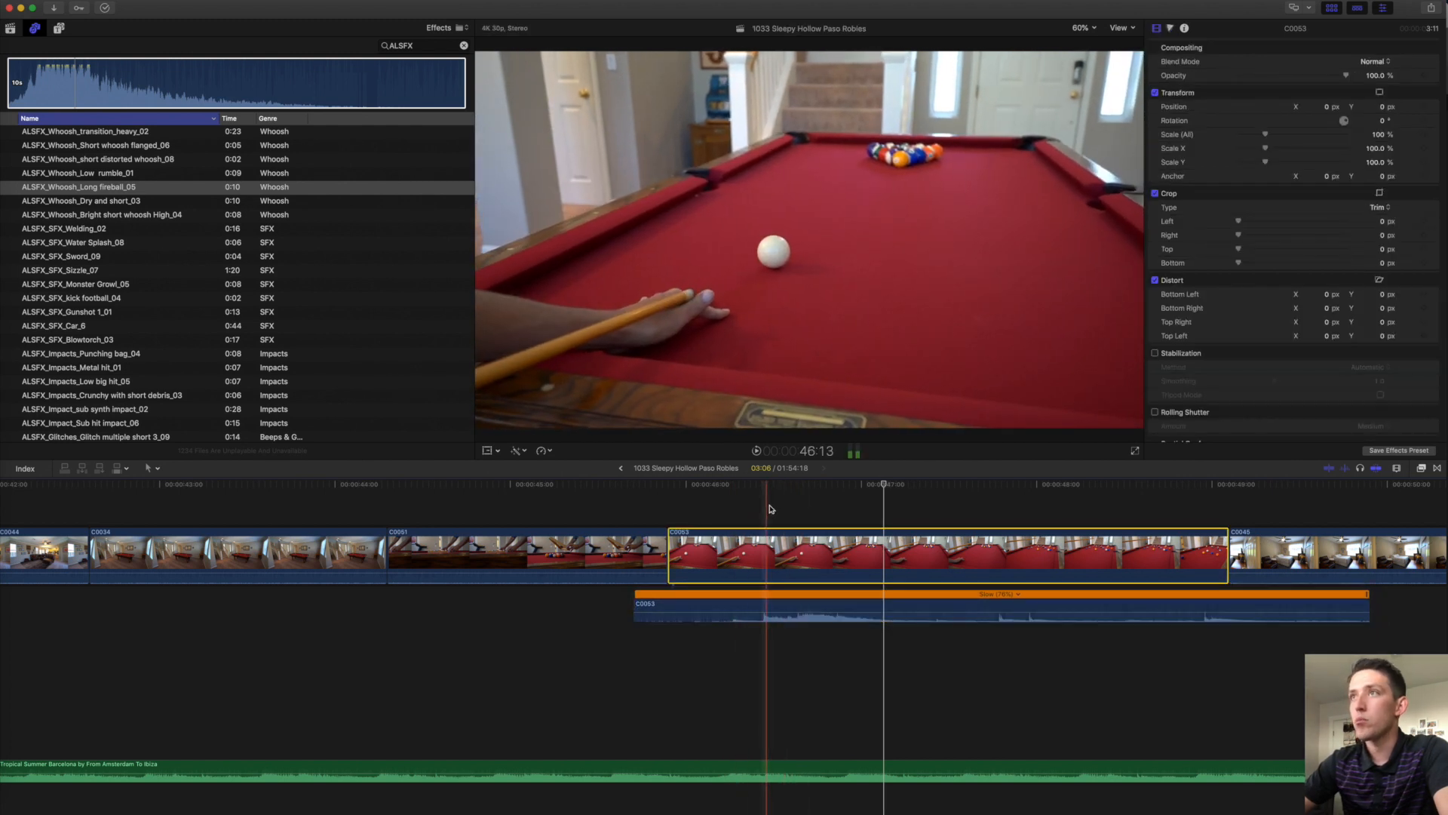
pyautogui.click(803, 488)
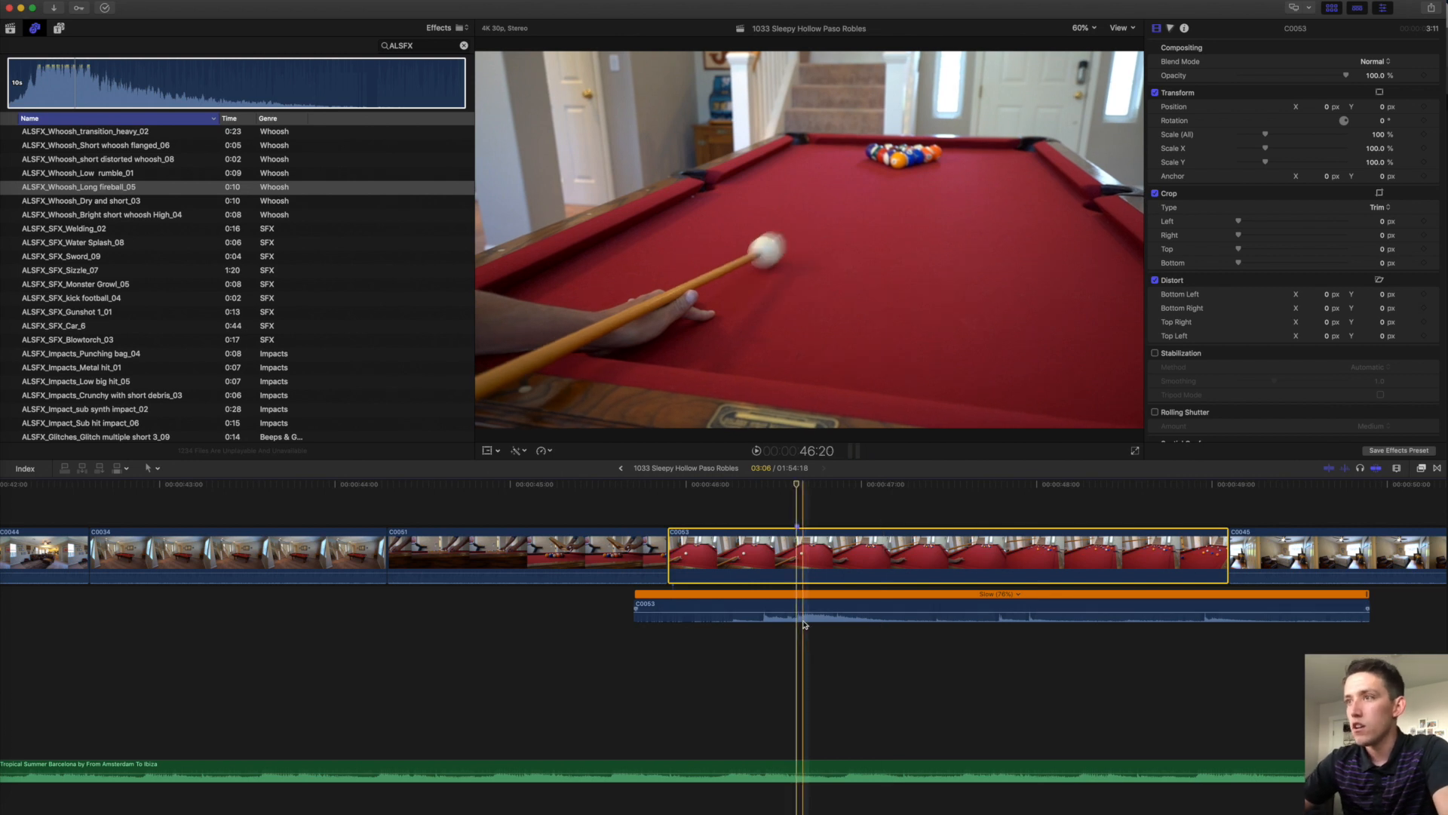
pyautogui.moveTo(801, 605); pyautogui.dragTo(779, 608)
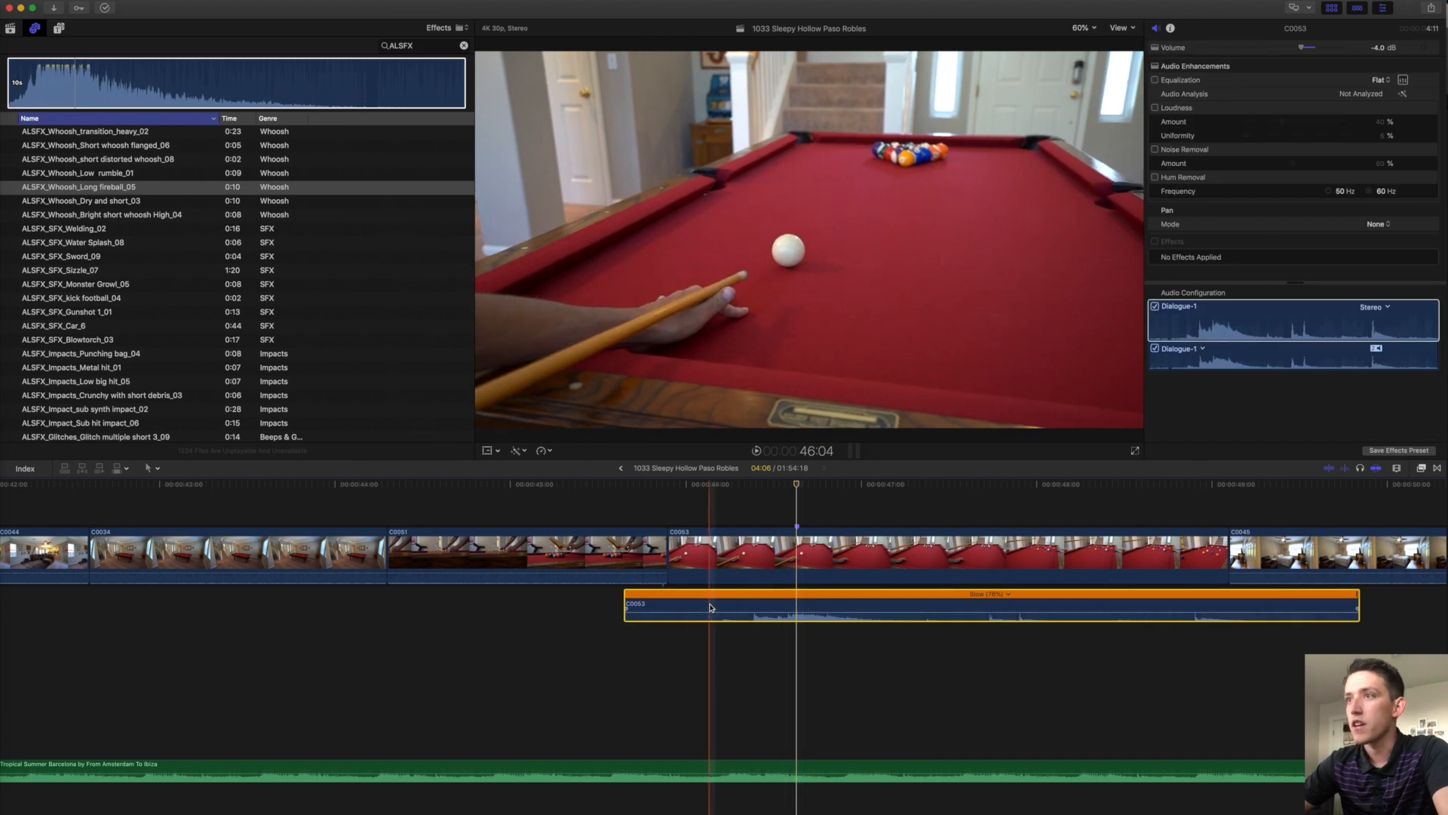
pyautogui.press('space')
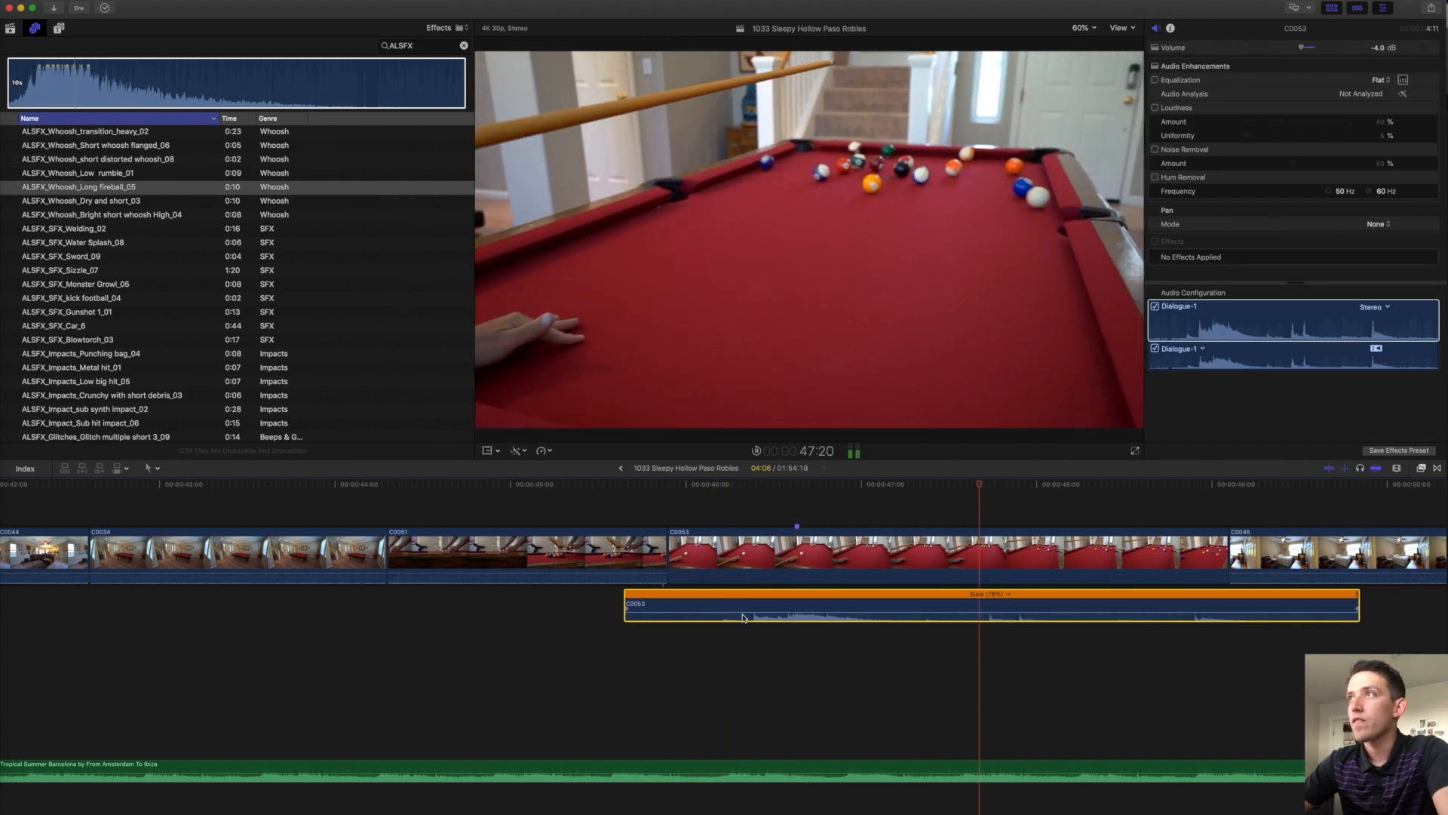
# Blade the detached audio and move its second piece onto a lower lane.
pyautogui.hscroll(3, 754, 613)
pyautogui.press('space')
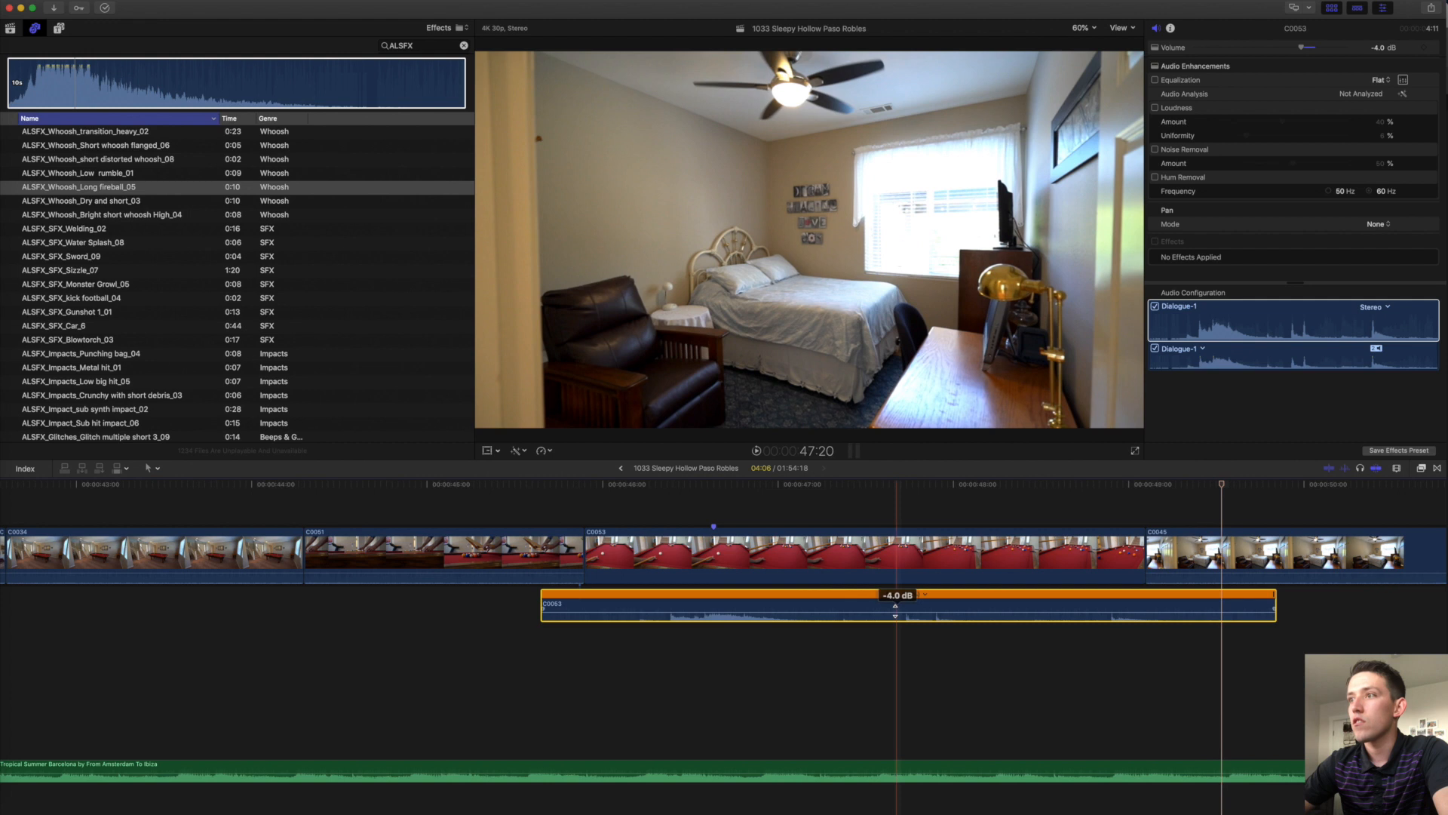
pyautogui.press('super+b')
pyautogui.moveTo(829, 603); pyautogui.dragTo(809, 636)
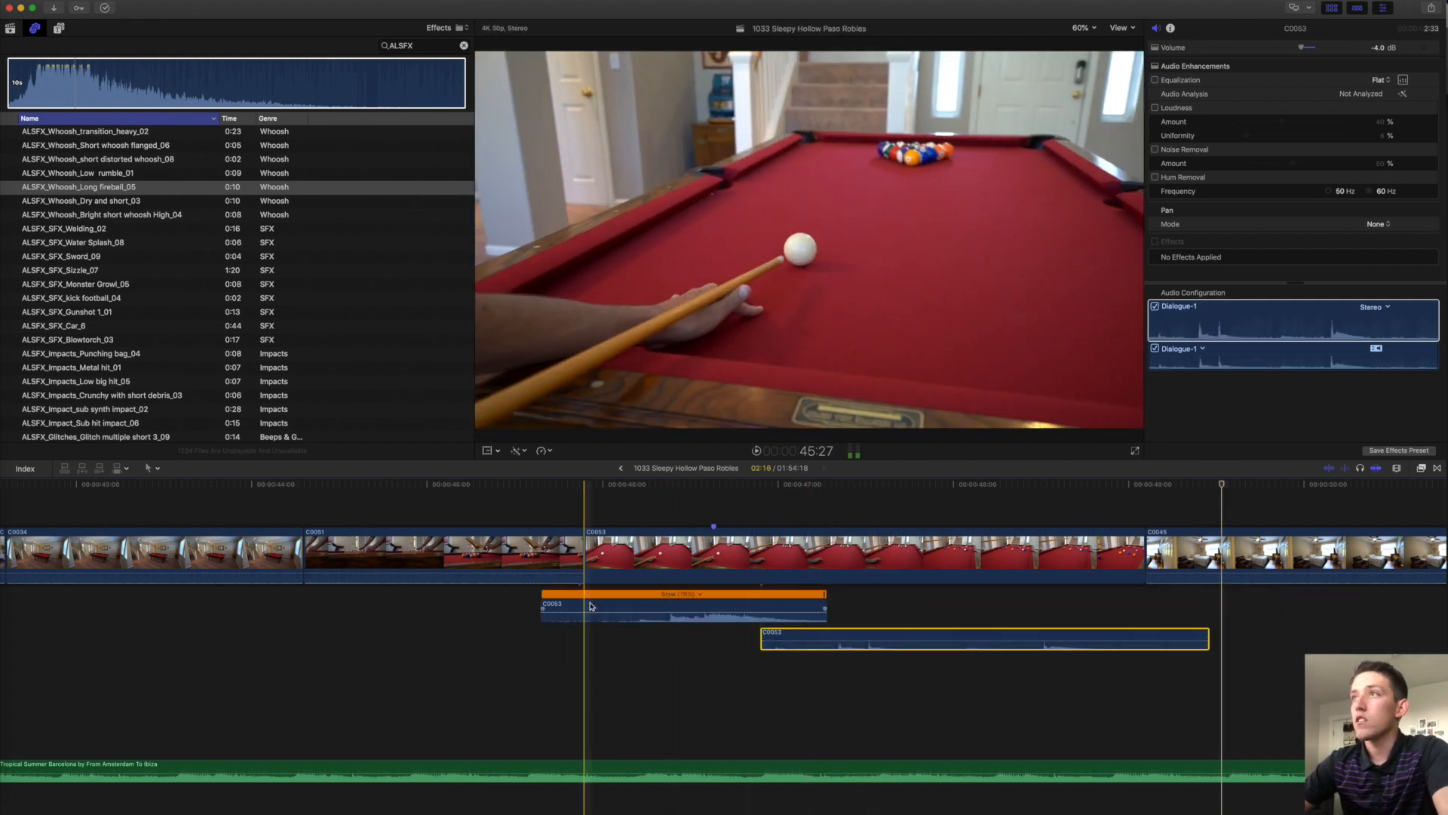
pyautogui.press('space')
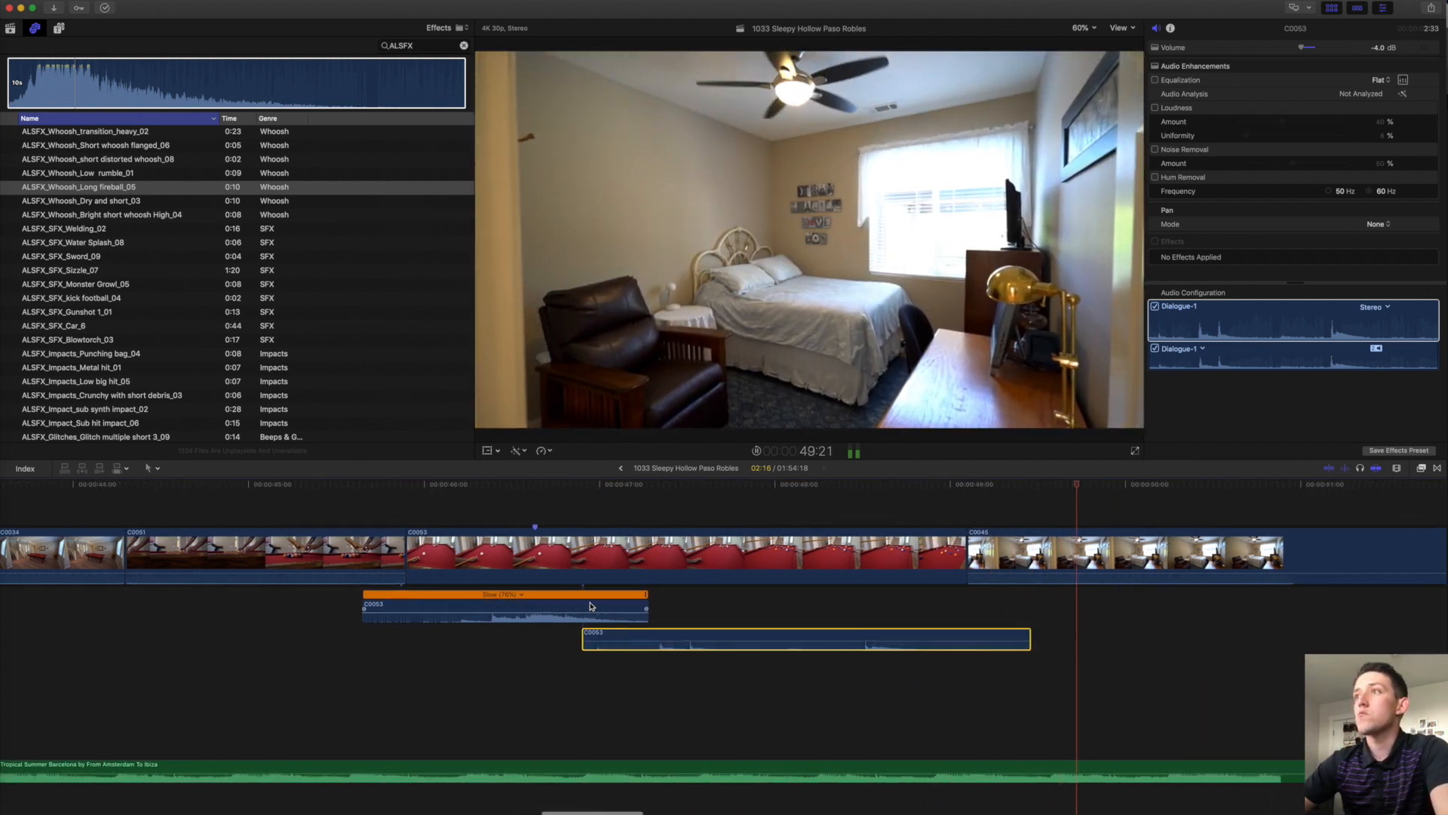
pyautogui.hscroll(5, 974, 632)
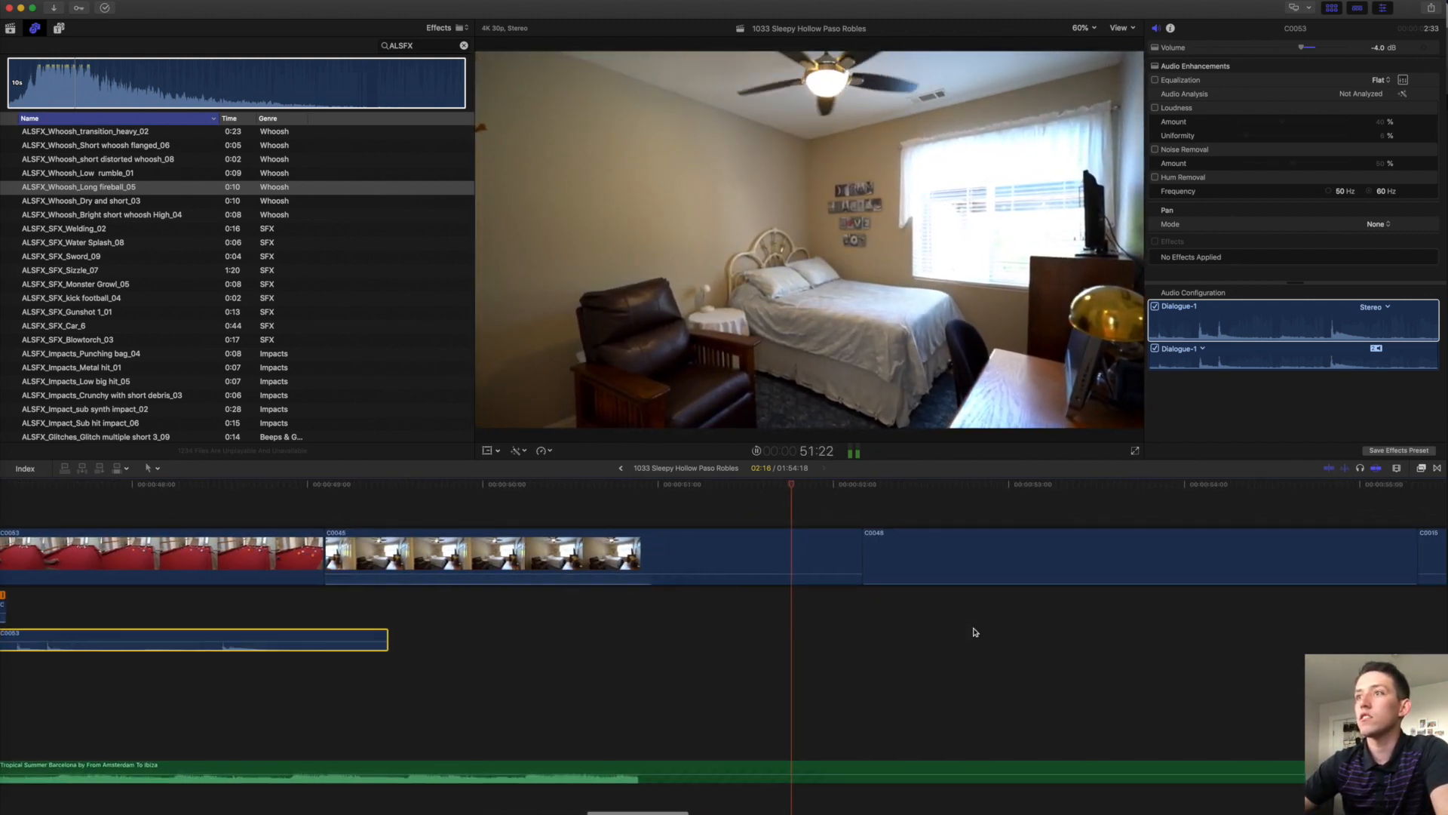
# Trim both the start and end of clip C0045 shorter.
pyautogui.press('space')
pyautogui.click(680, 553)
pyautogui.press('super+minus')
pyautogui.press('super+minus')
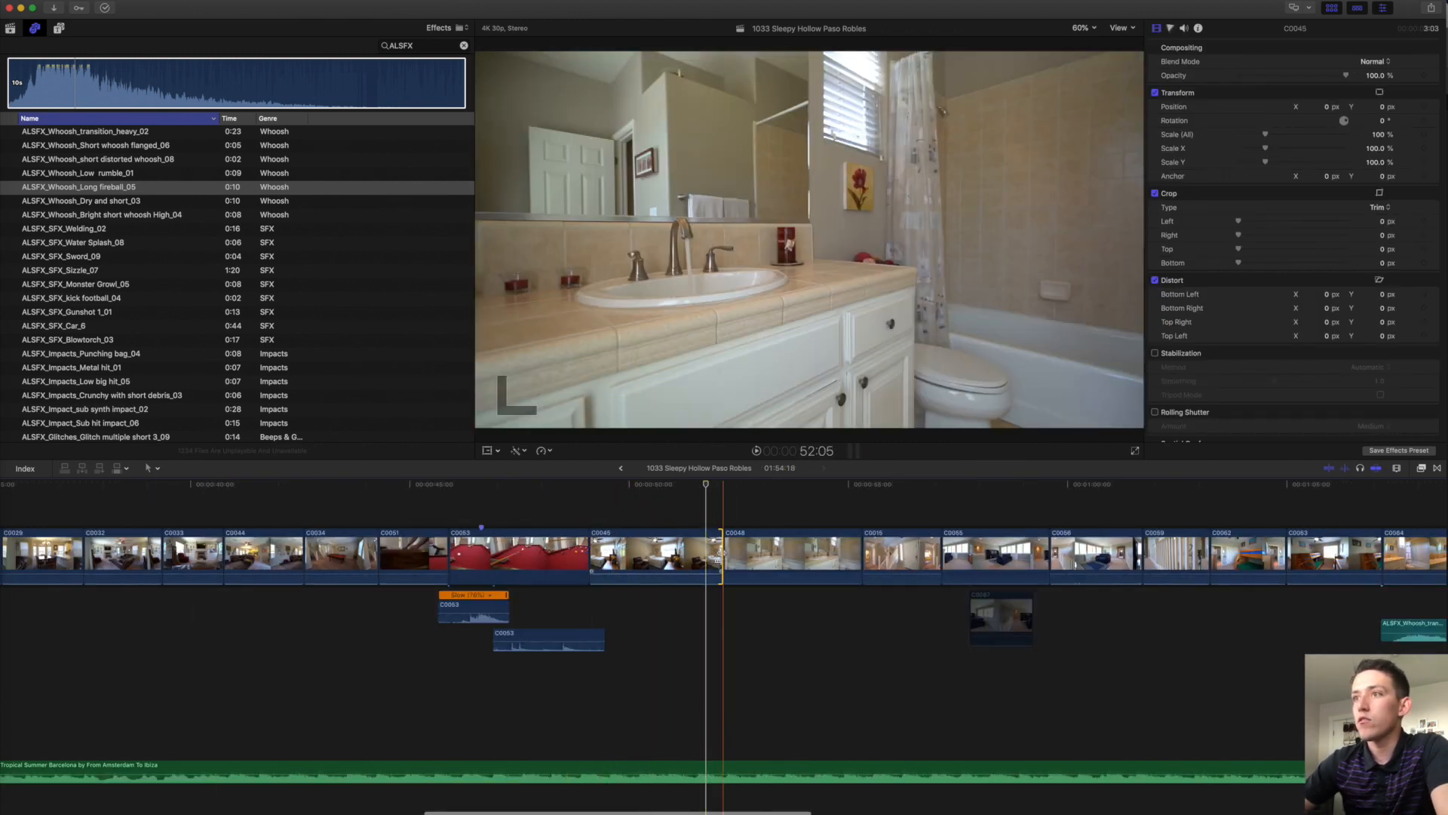
pyautogui.moveTo(719, 556); pyautogui.dragTo(702, 556)
pyautogui.moveTo(591, 556); pyautogui.dragTo(602, 556)
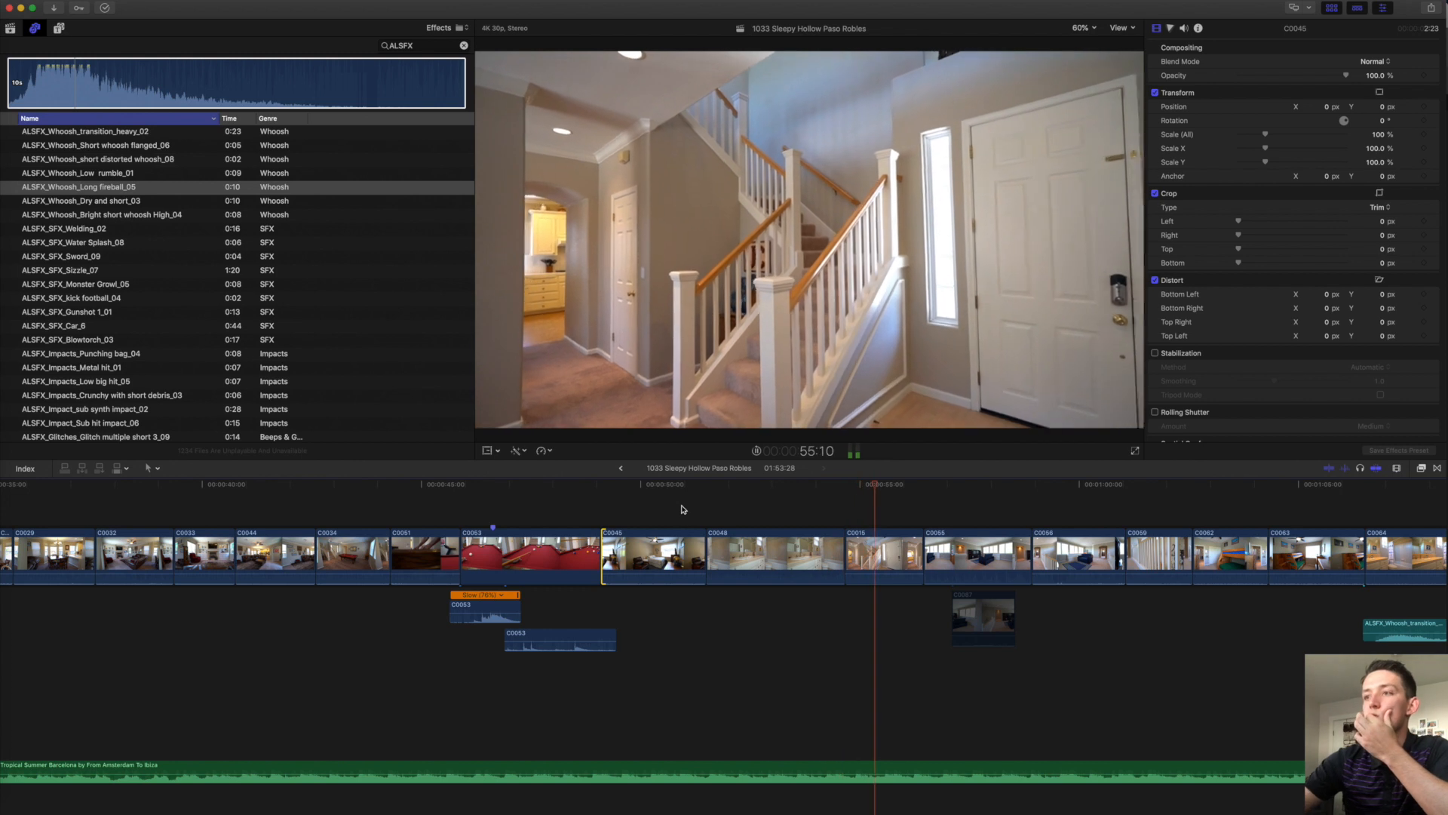
pyautogui.press('XF86AudioLowerVolume')
# Shorten C0055 and C0015 at their cuts and move the C0045/C0048 cut later.
pyautogui.hscroll(5, 683, 510)
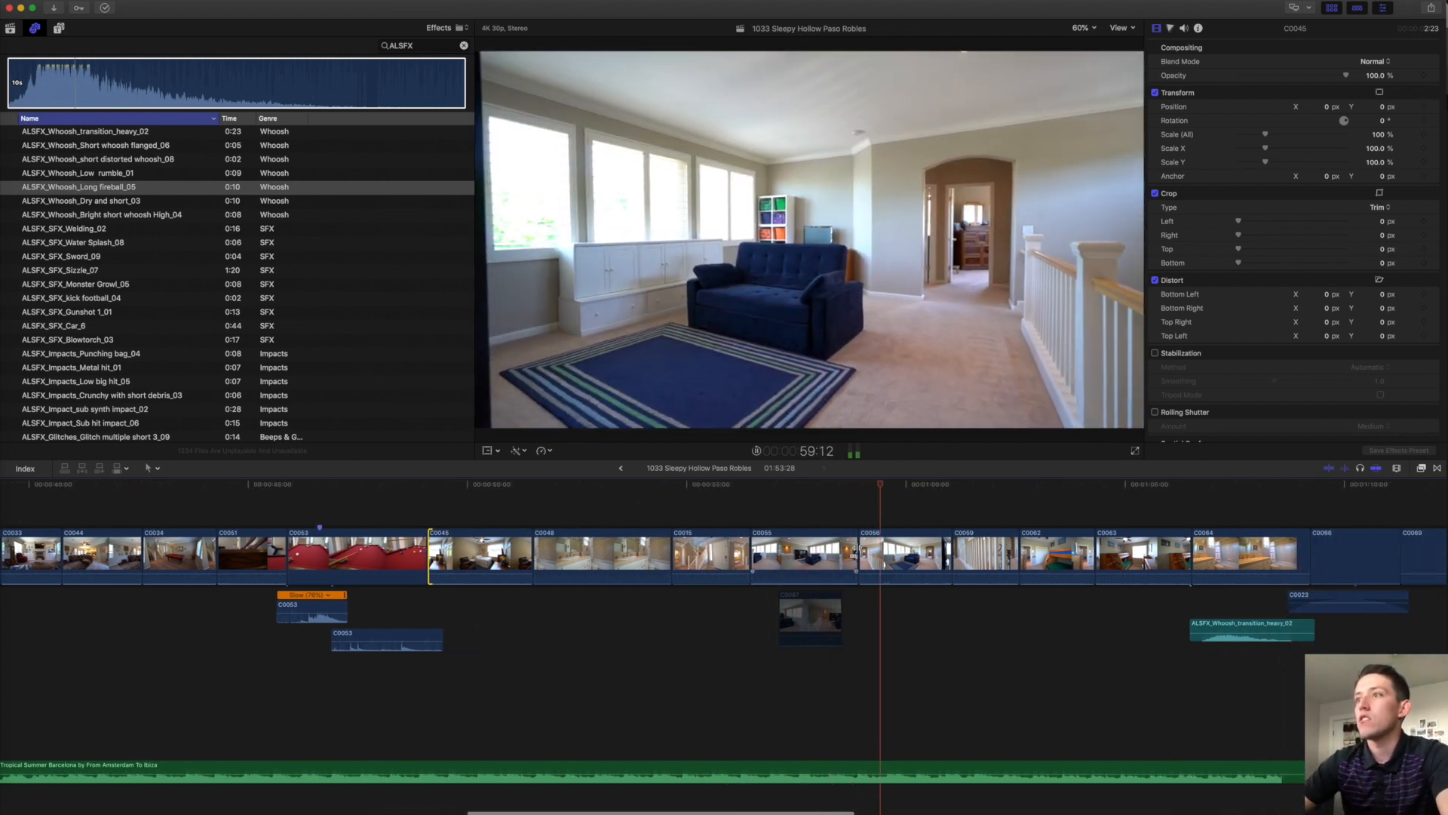
pyautogui.click(850, 557)
pyautogui.moveTo(851, 556); pyautogui.dragTo(840, 556)
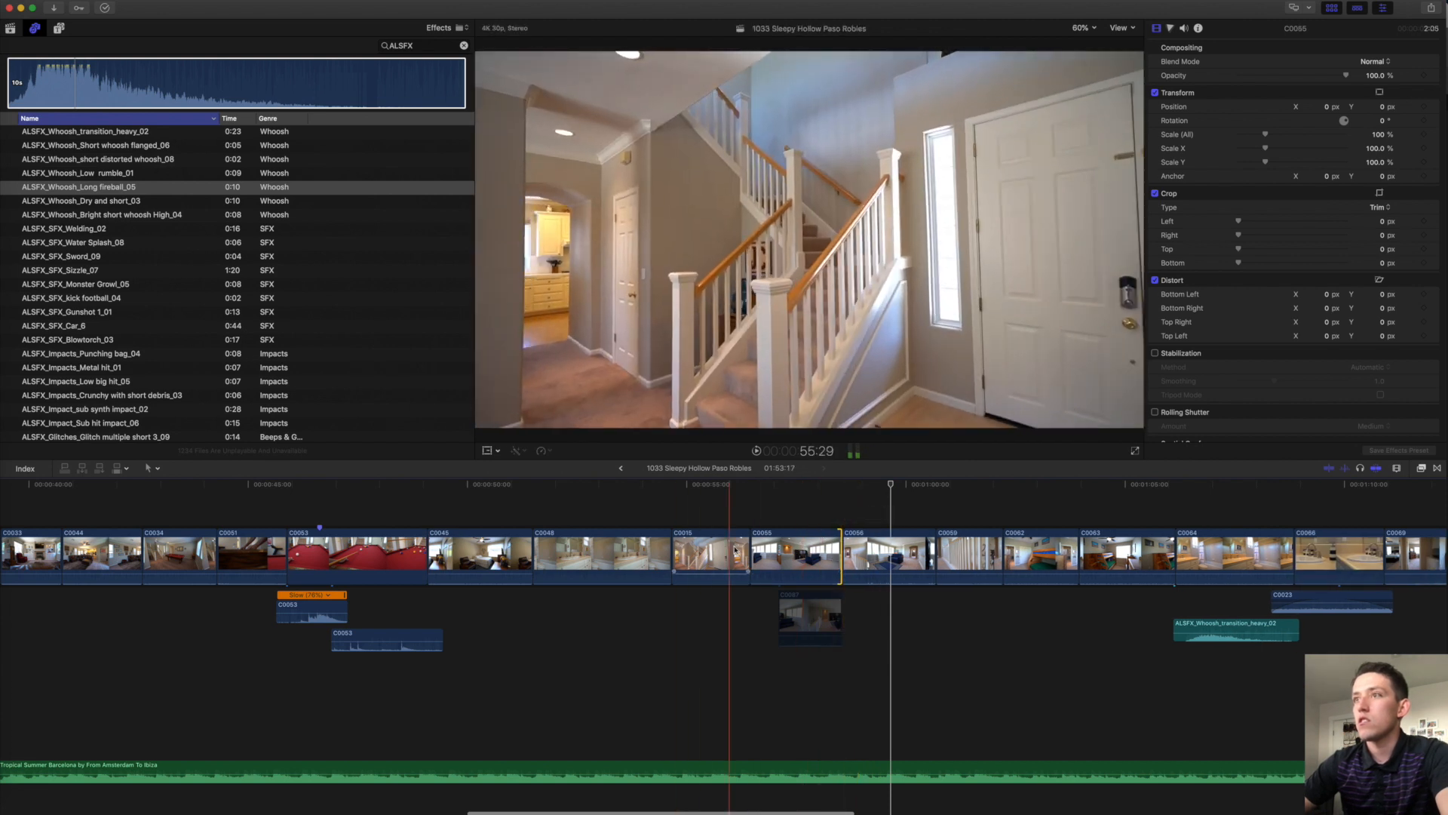
pyautogui.moveTo(745, 554); pyautogui.dragTo(725, 554)
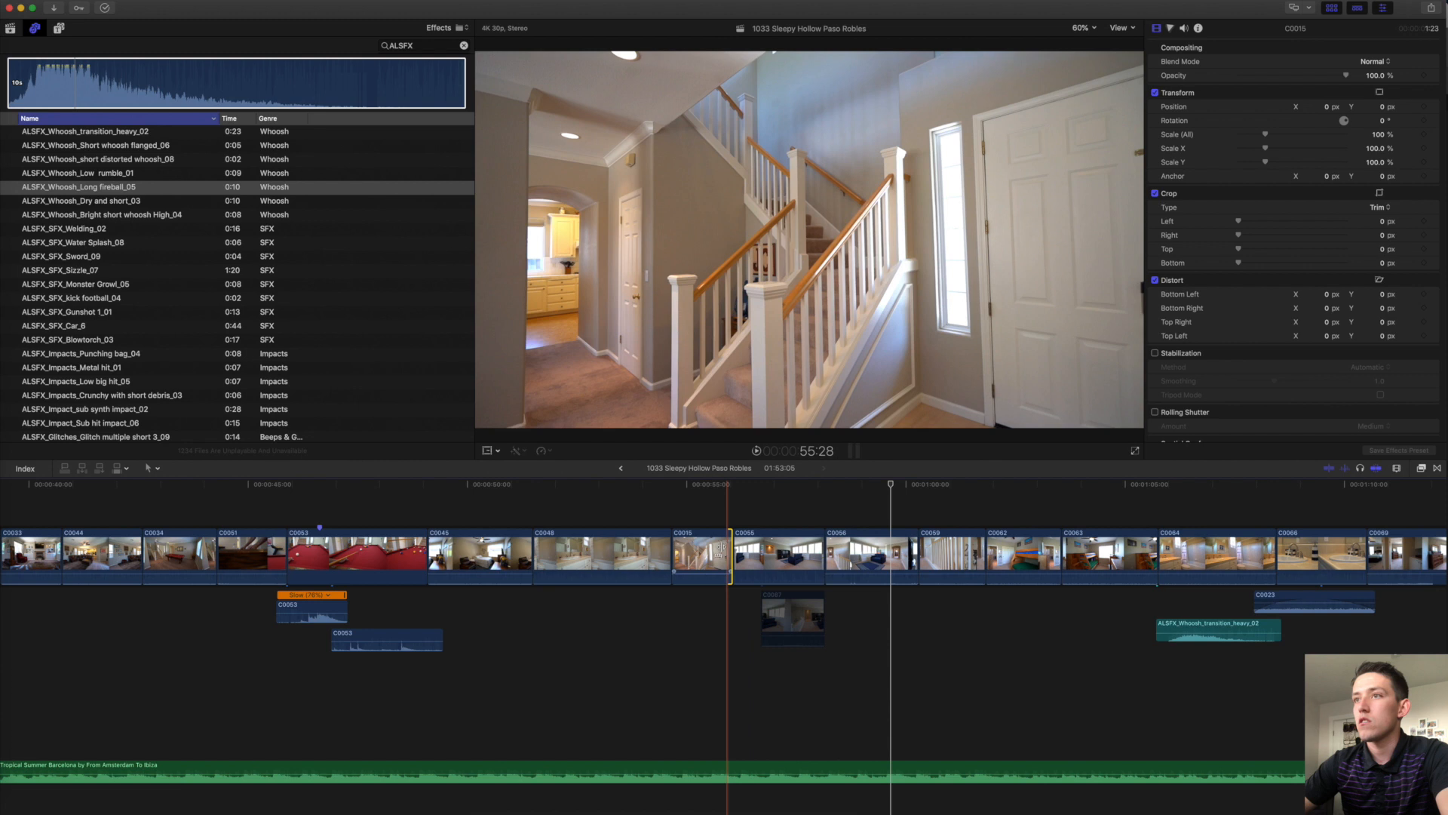
pyautogui.click(610, 550)
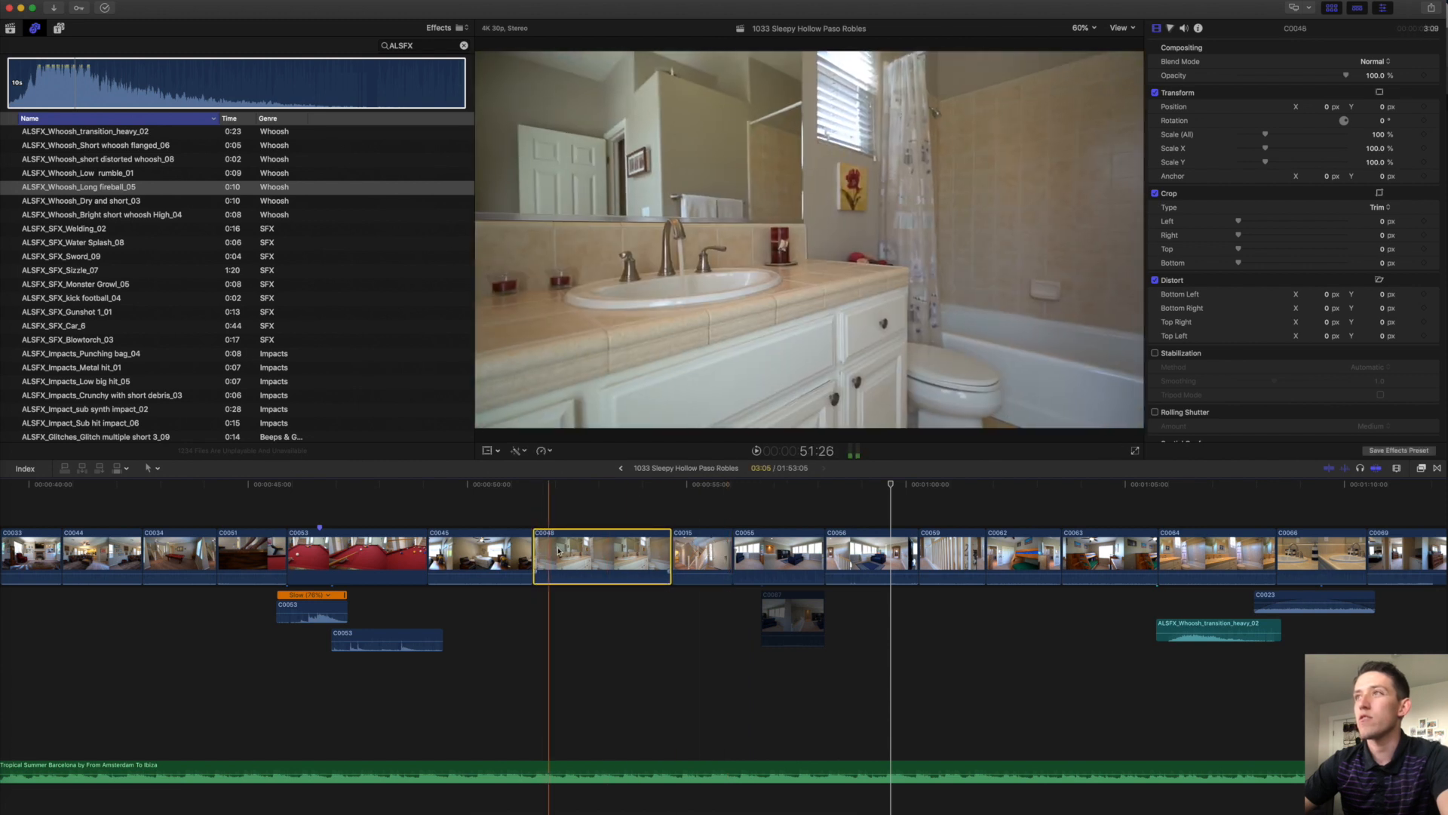
pyautogui.moveTo(537, 555); pyautogui.dragTo(604, 551)
pyautogui.press('space')
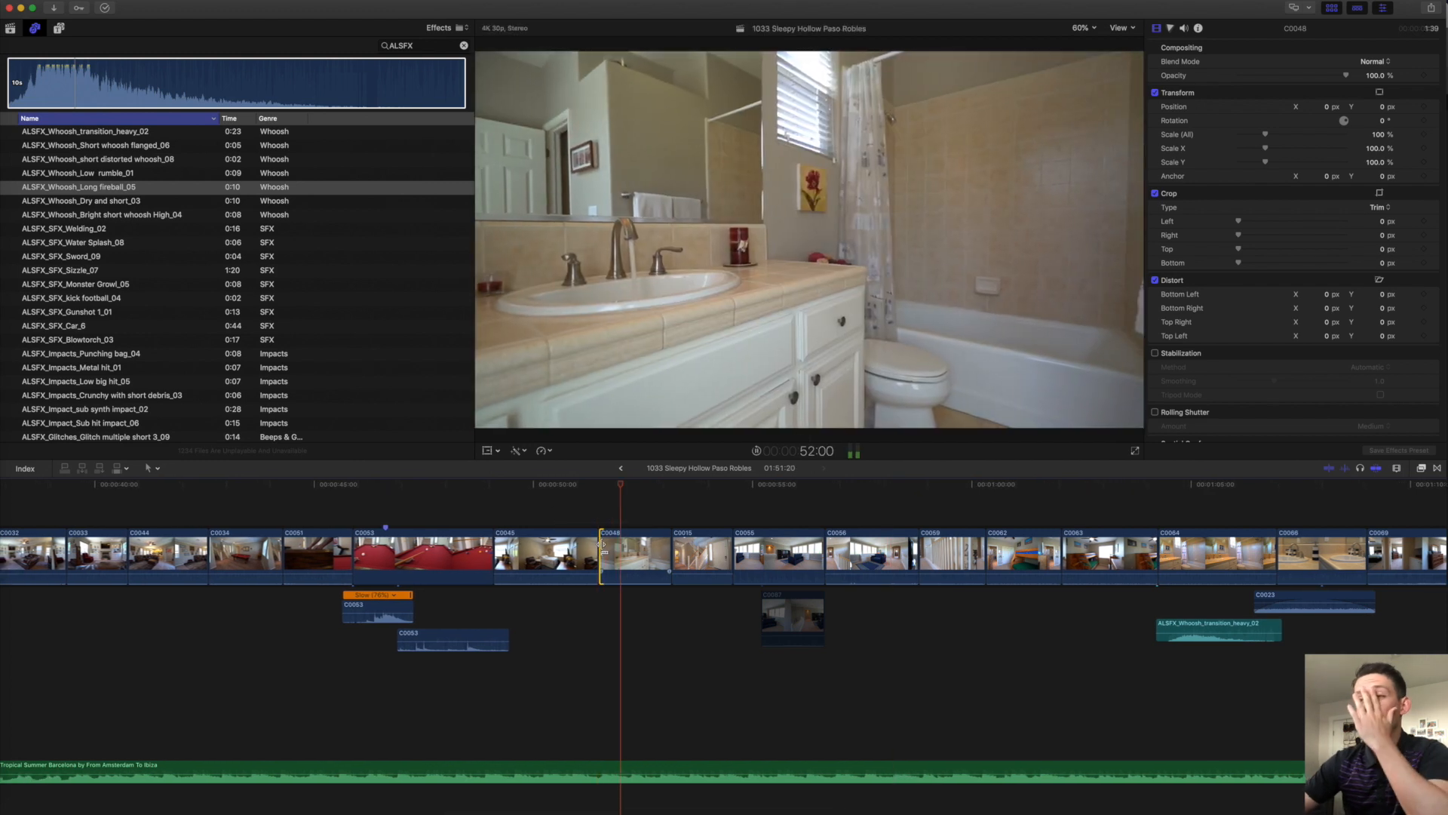
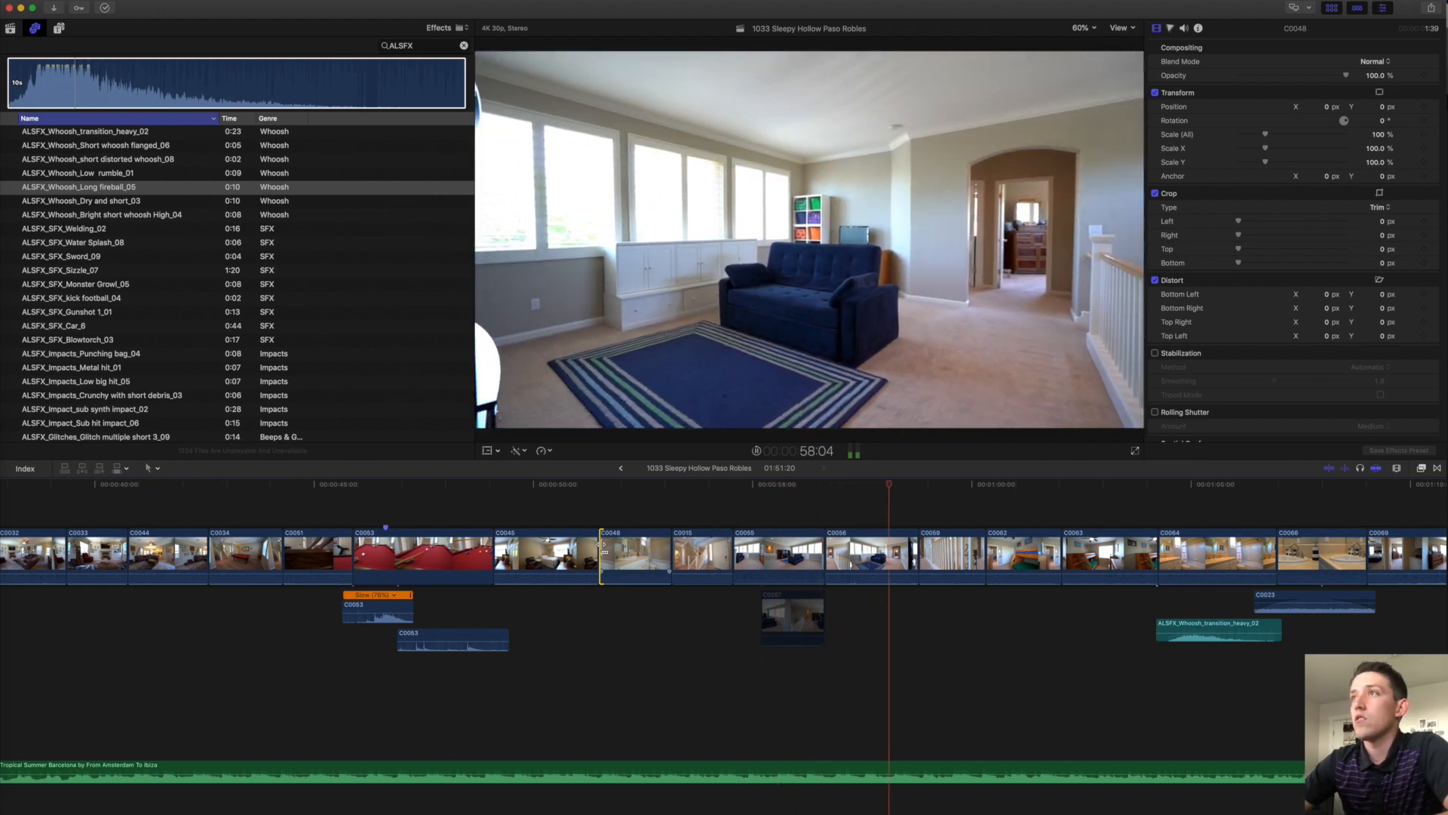
# Ripple-trim seven seconds off C0056's end and play the edit back to review it.
pyautogui.moveTo(917, 558); pyautogui.dragTo(897, 559)
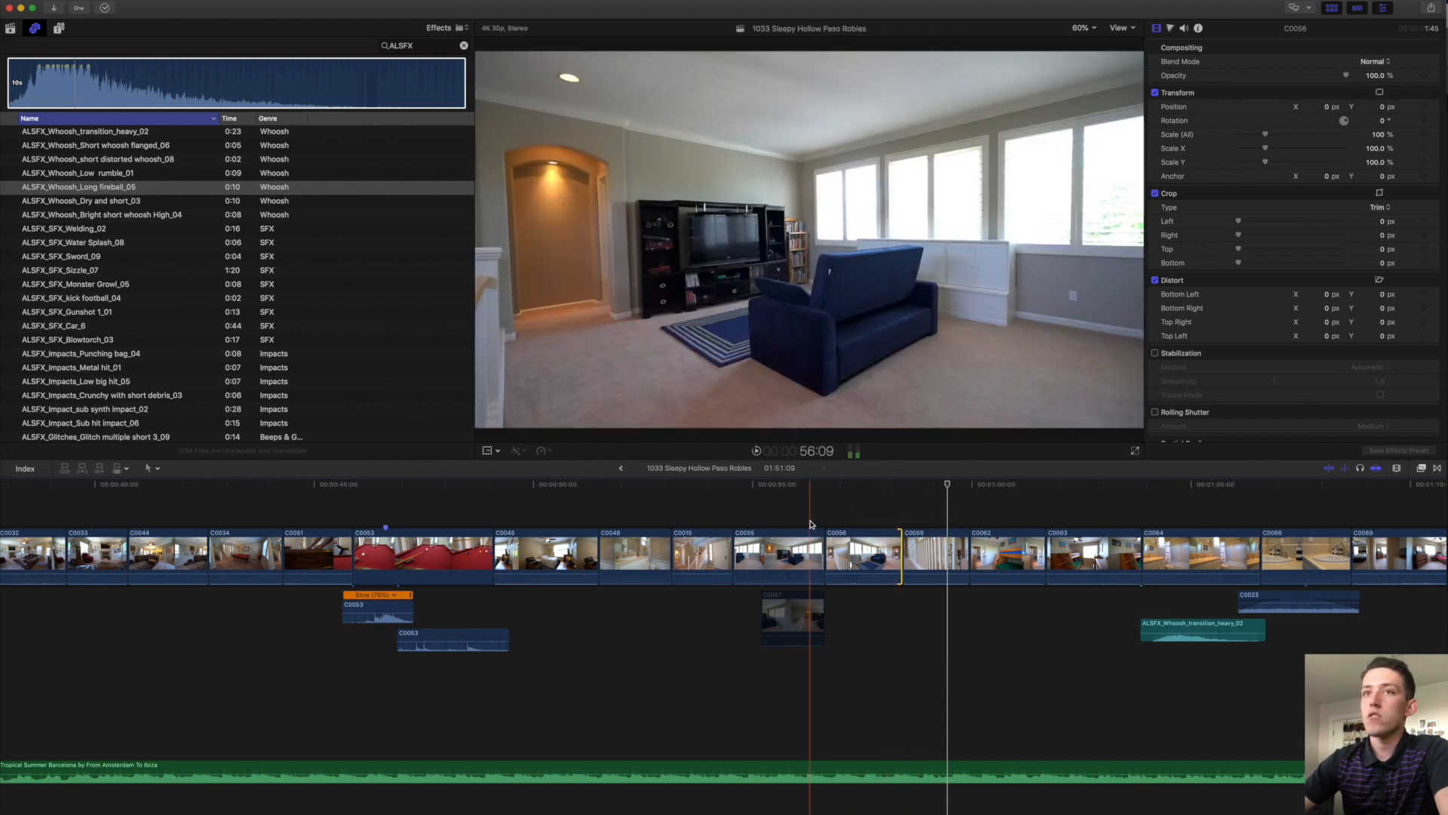
pyautogui.press('space')
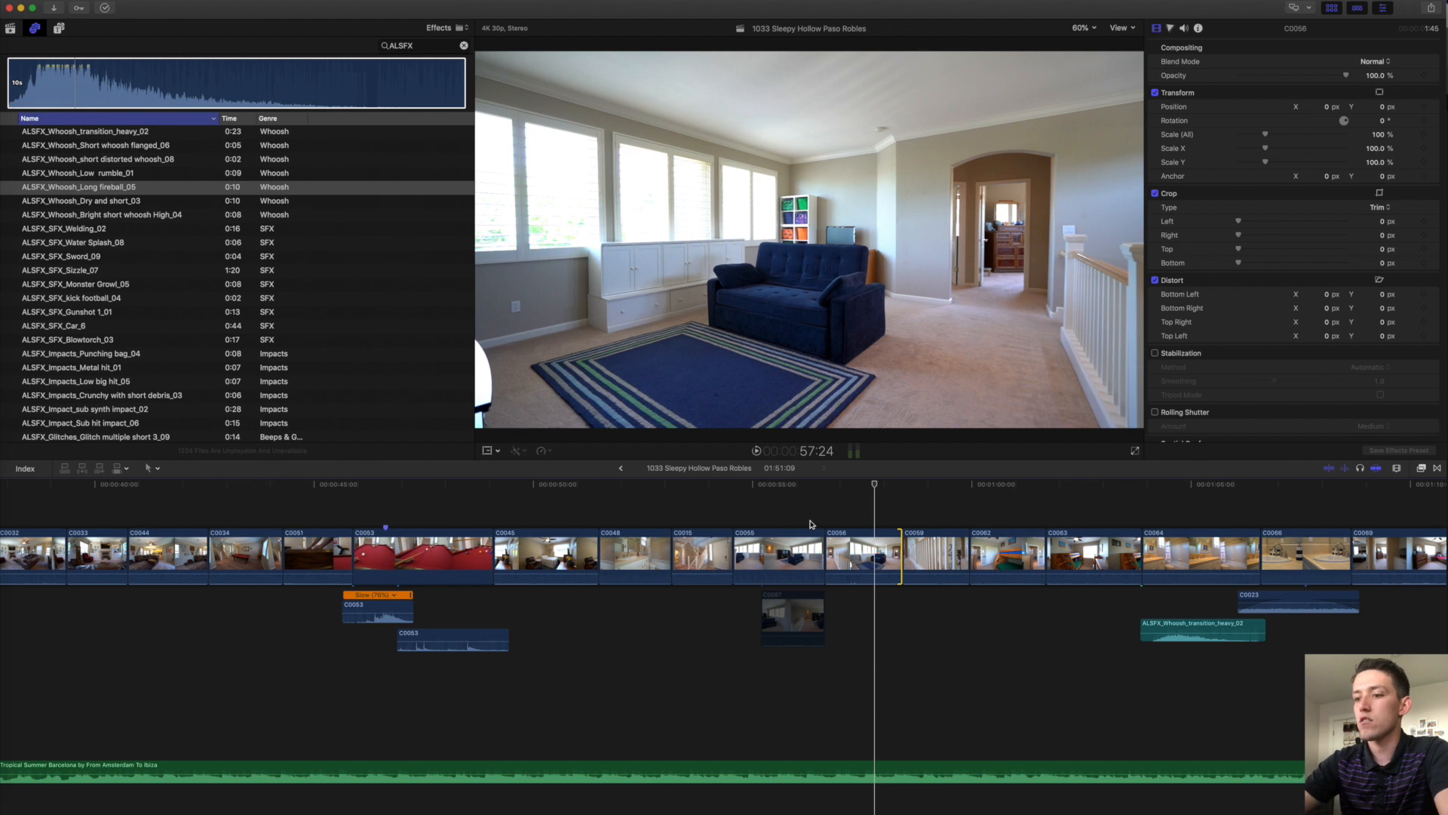
pyautogui.press('XF86AudioLowerVolume')
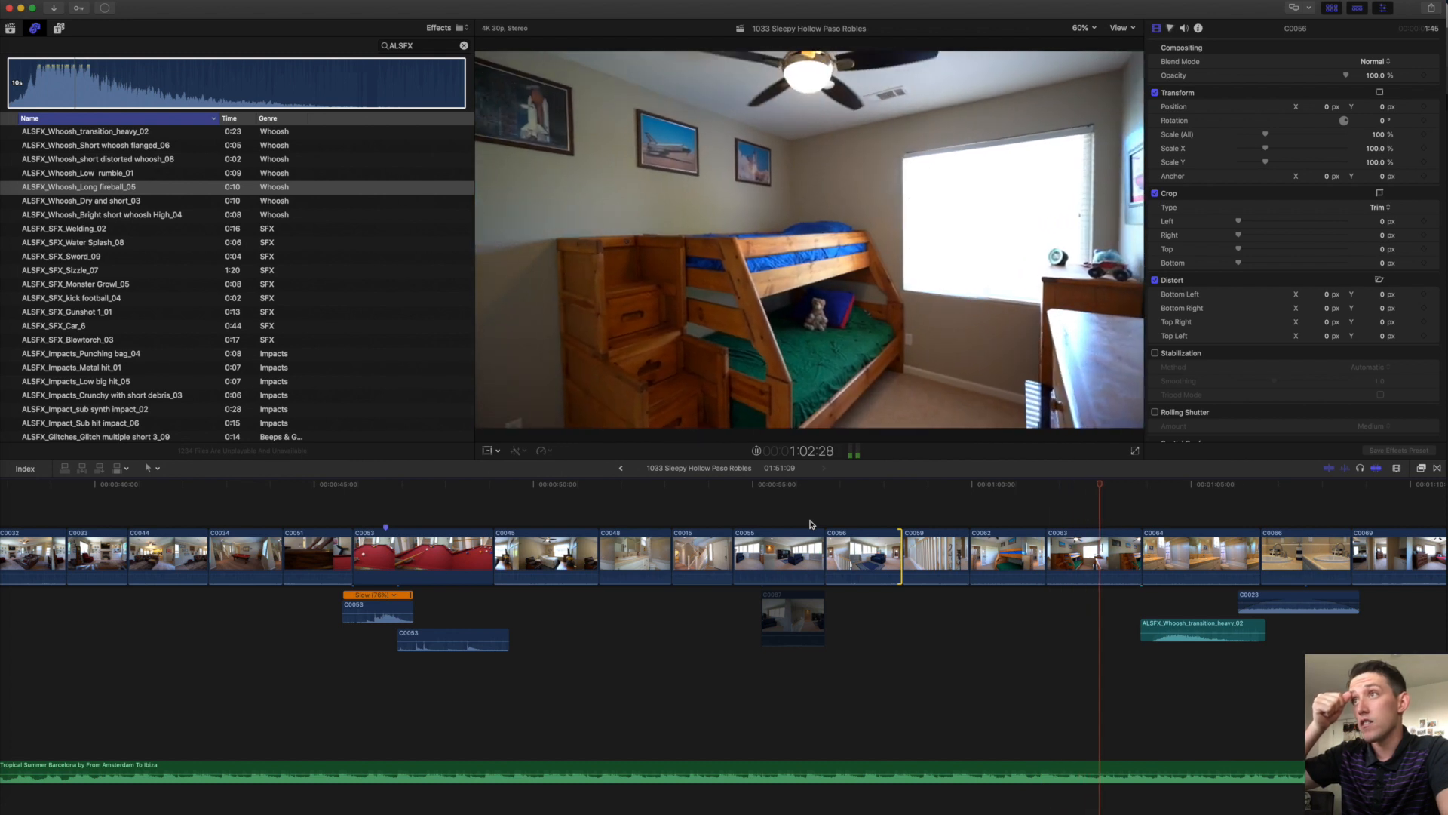
pyautogui.hscroll(5, 810, 523)
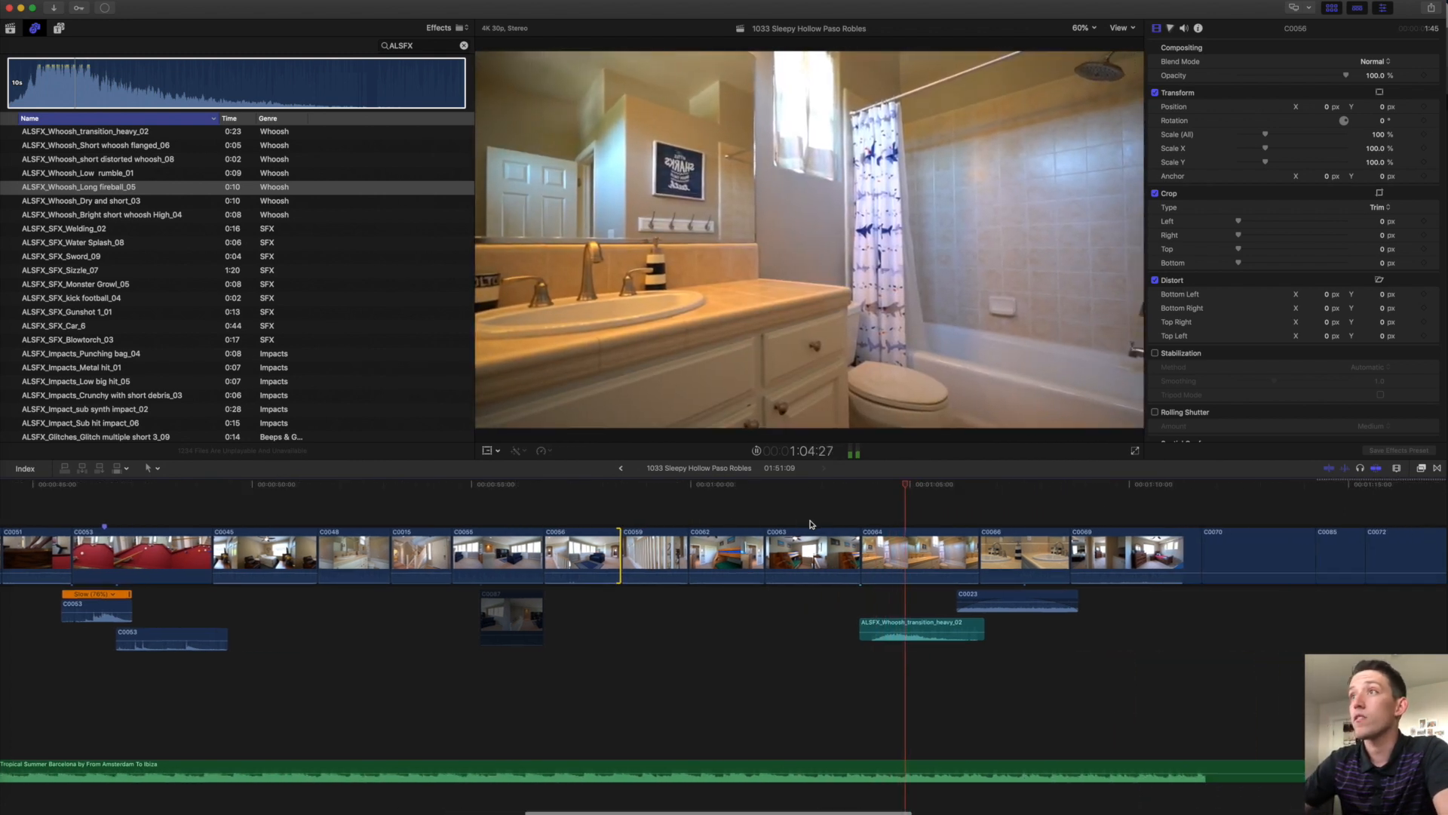
pyautogui.press('space')
# Move the whoosh sound under clip C0055 and lower its volume to -13 dB.
pyautogui.click(775, 629)
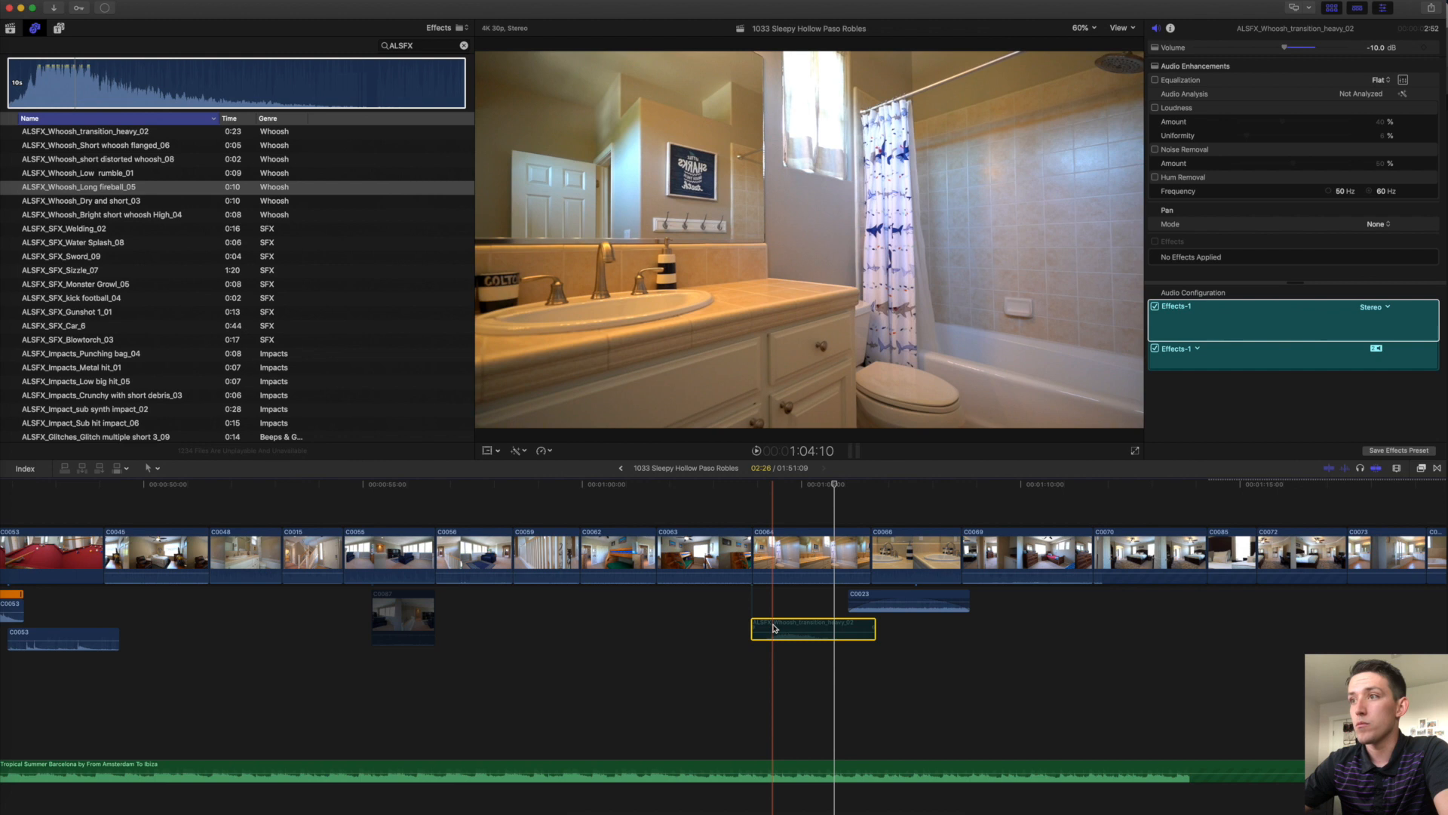
pyautogui.moveTo(781, 626); pyautogui.dragTo(362, 601)
pyautogui.moveTo(351, 652); pyautogui.dragTo(353, 664)
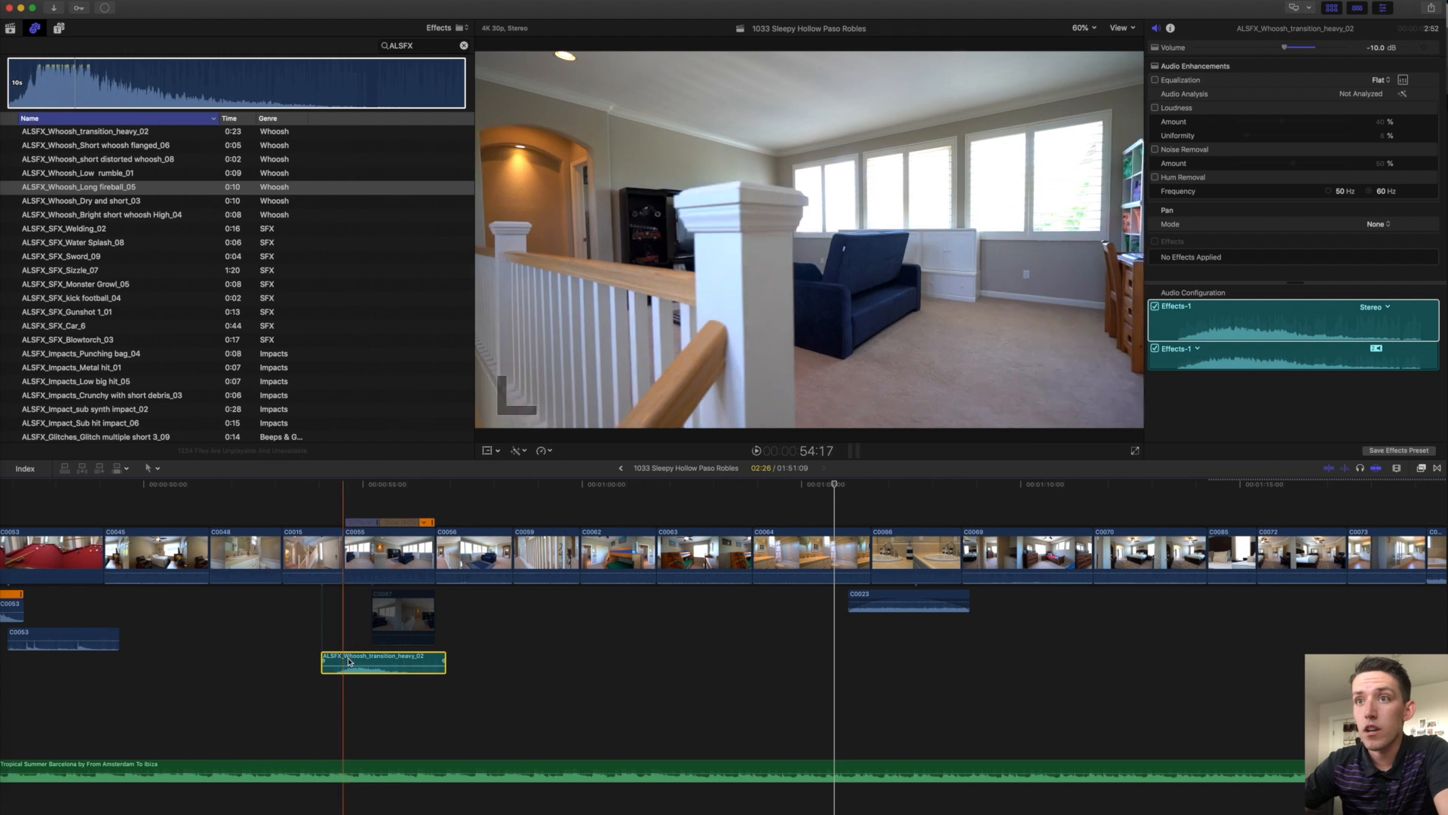
pyautogui.press('space')
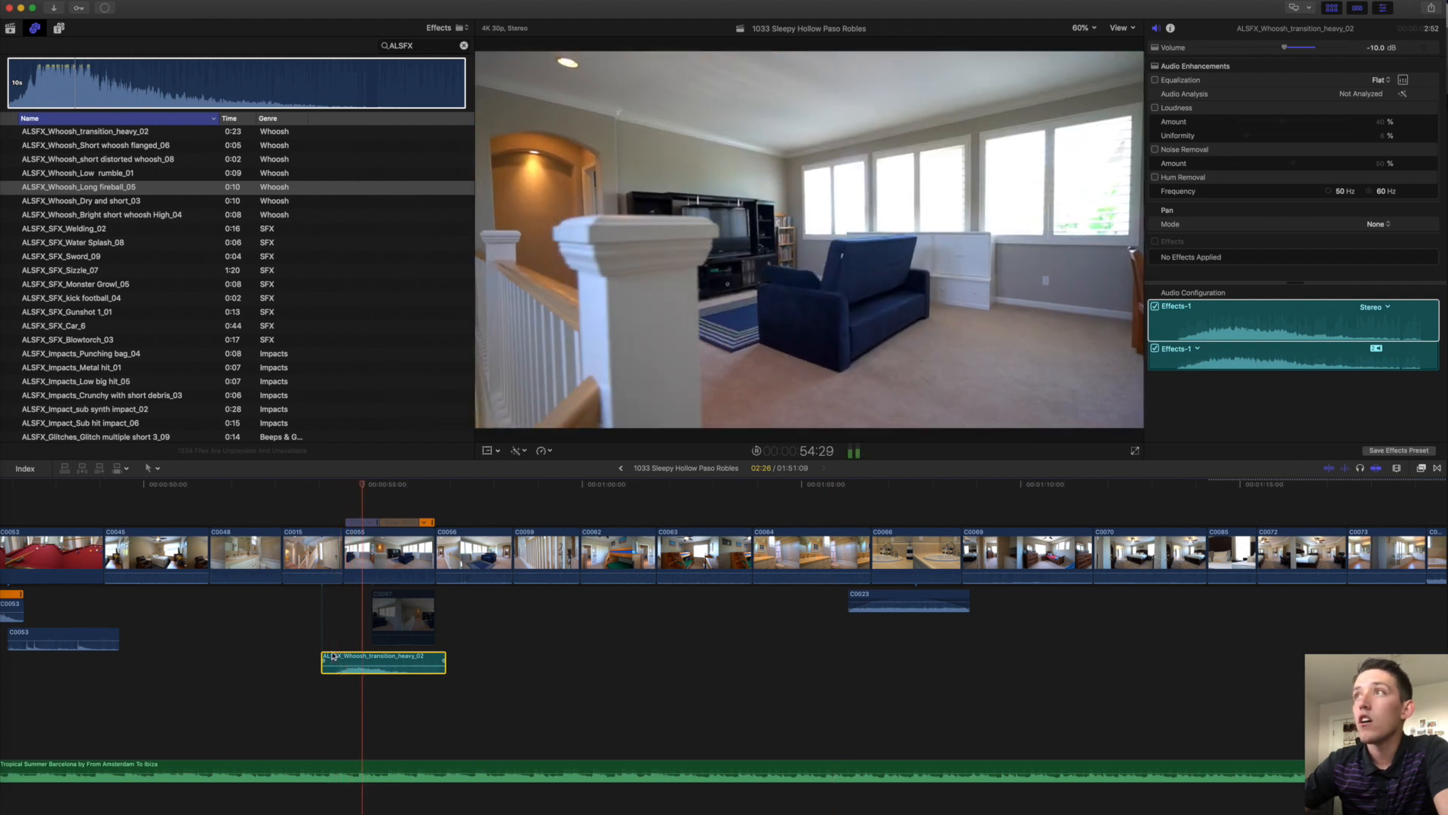
pyautogui.moveTo(361, 664); pyautogui.dragTo(361, 668)
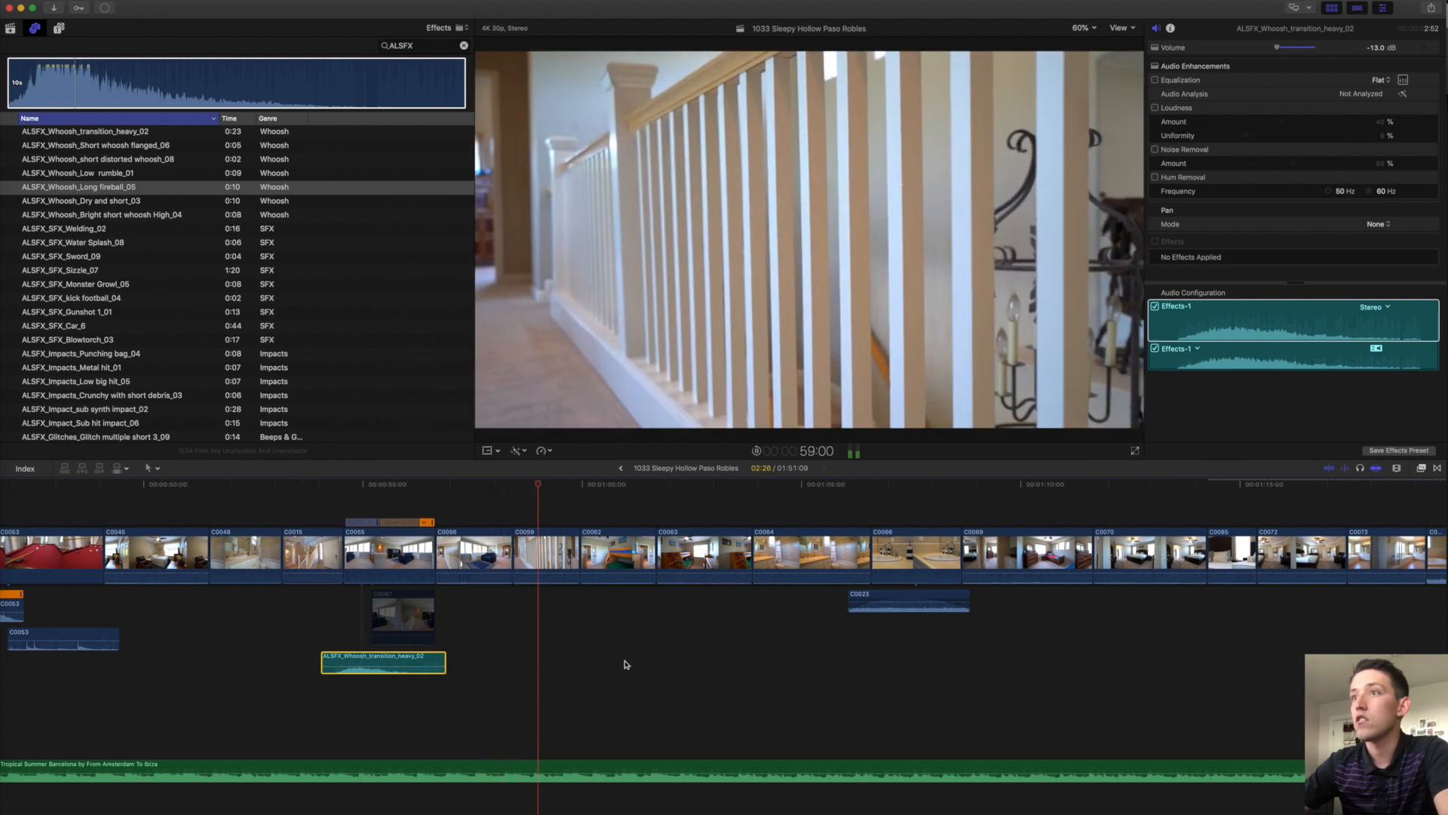
pyautogui.hscroll(1, 627, 663)
pyautogui.press('space')
# Shorten the end of C0059 and move the C0063/C0064 cut earlier.
pyautogui.moveTo(570, 557); pyautogui.dragTo(548, 557)
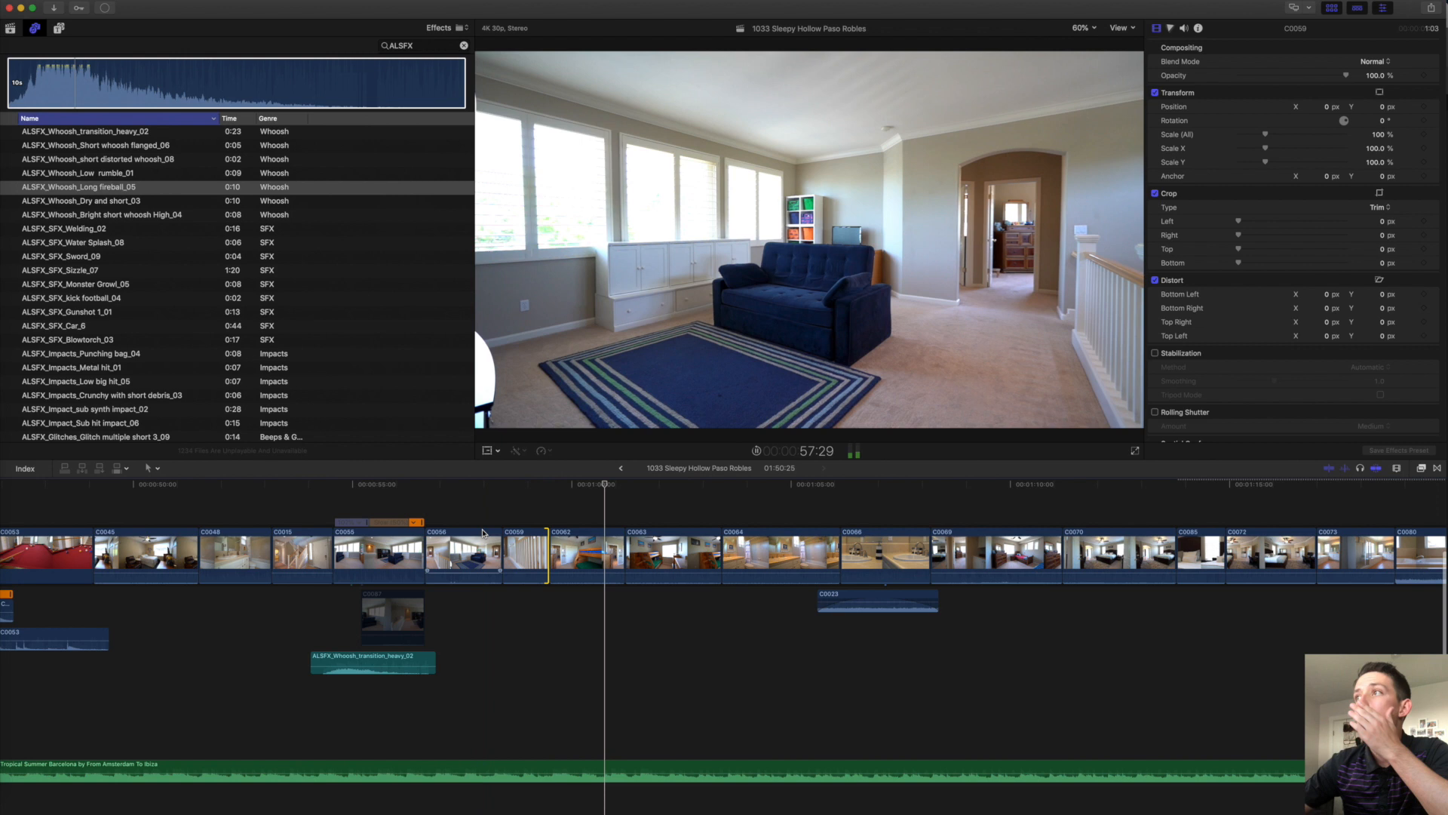
pyautogui.press('space')
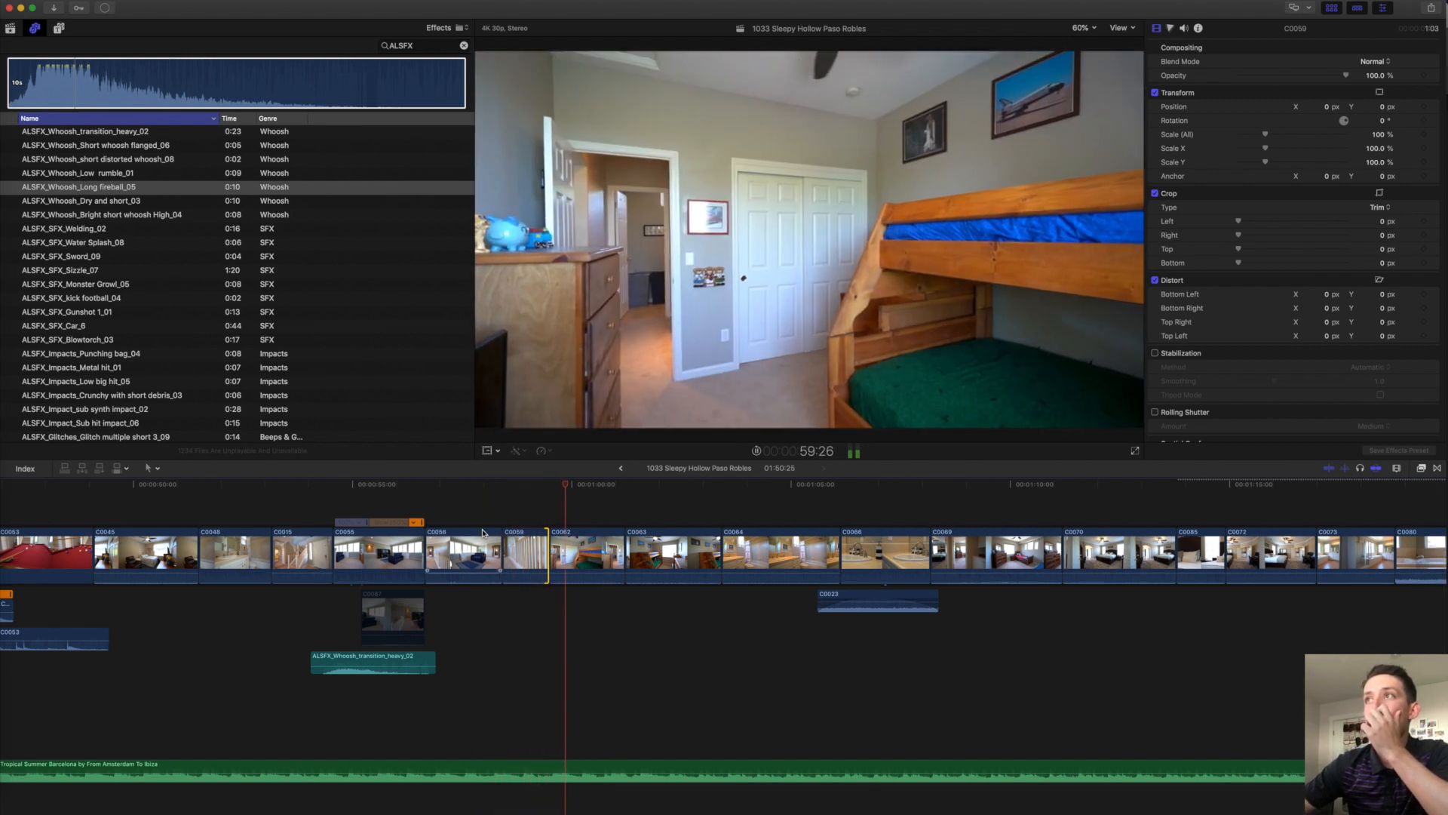
pyautogui.hscroll(3, 483, 533)
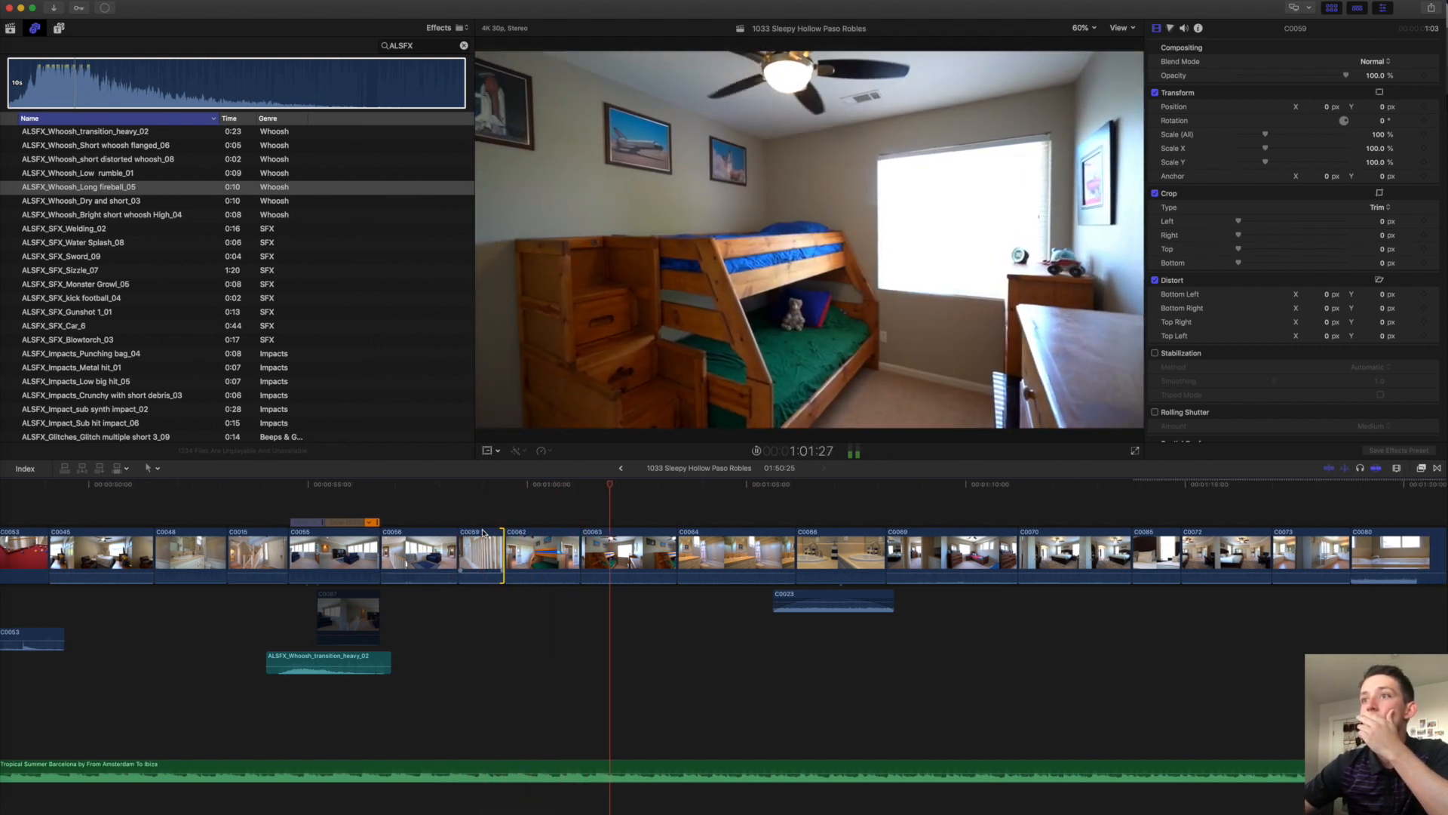
pyautogui.hscroll(1, 483, 533)
pyautogui.click(659, 555)
pyautogui.moveTo(656, 555); pyautogui.dragTo(641, 553)
pyautogui.press('space')
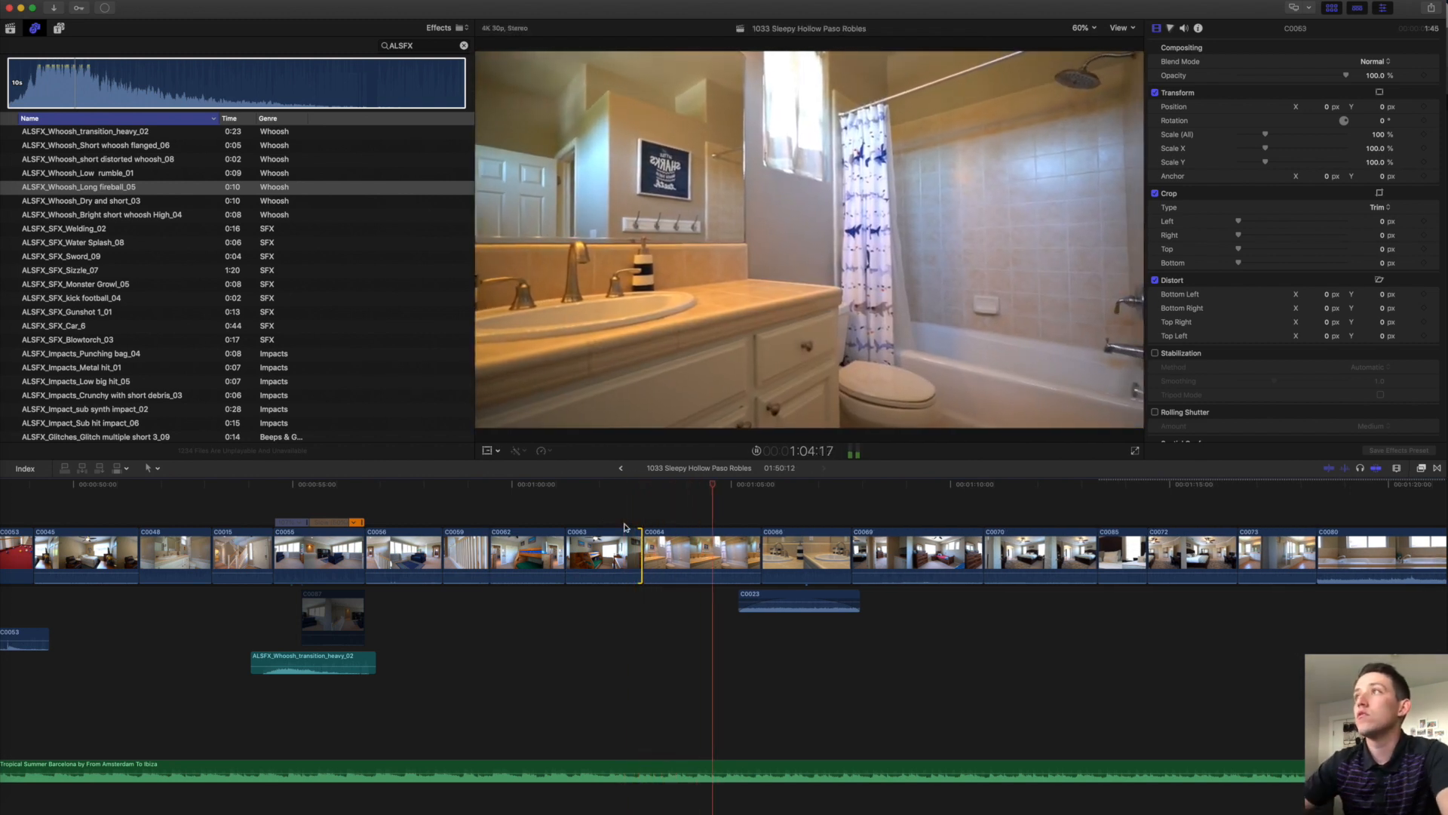
# Move the C0064/C0066 cut earlier, then delete clip C0066 and close the gap.
pyautogui.hscroll(2, 679, 543)
pyautogui.moveTo(706, 557); pyautogui.dragTo(696, 557)
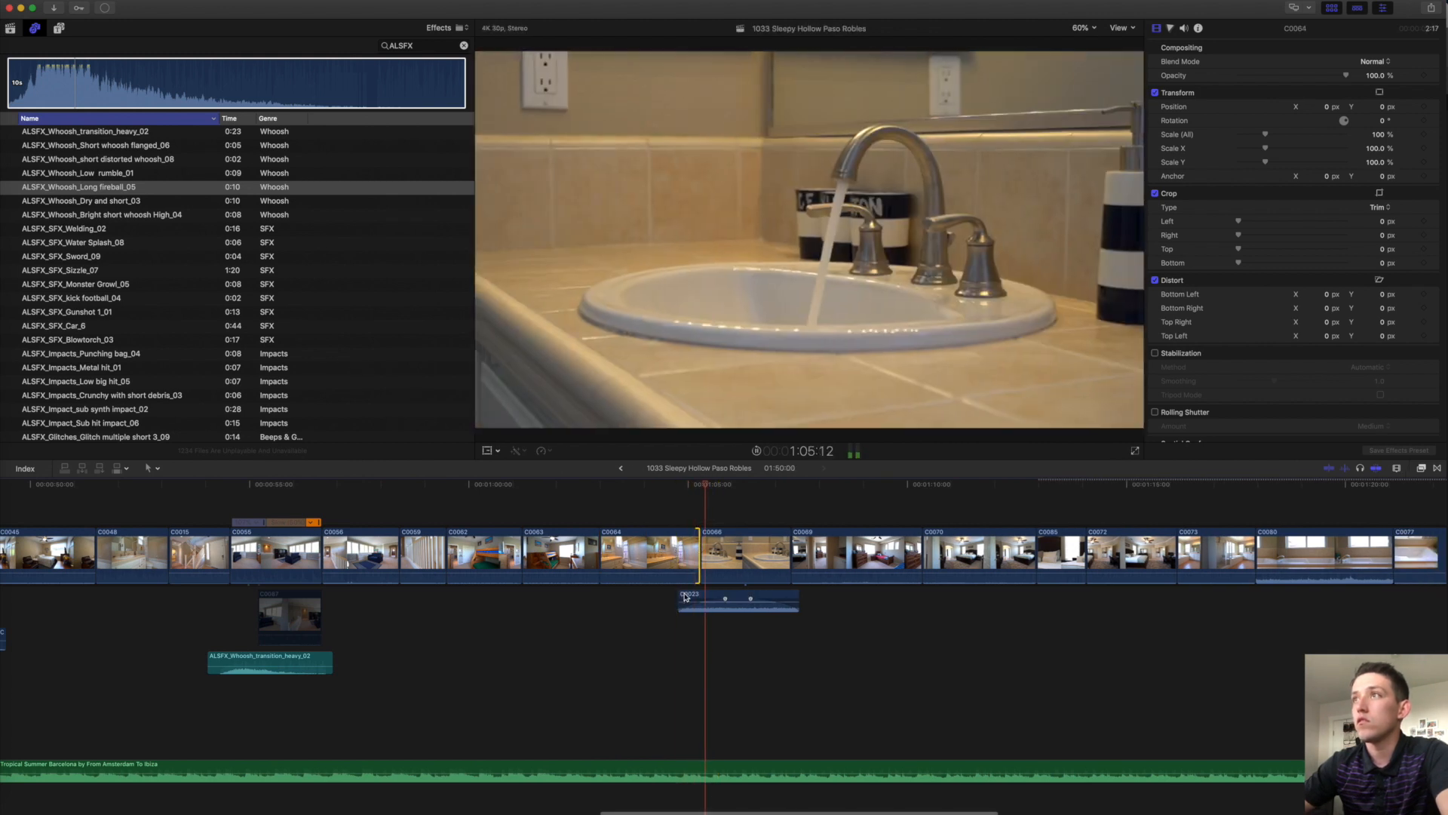
pyautogui.moveTo(703, 560); pyautogui.dragTo(709, 560)
pyautogui.click(731, 555)
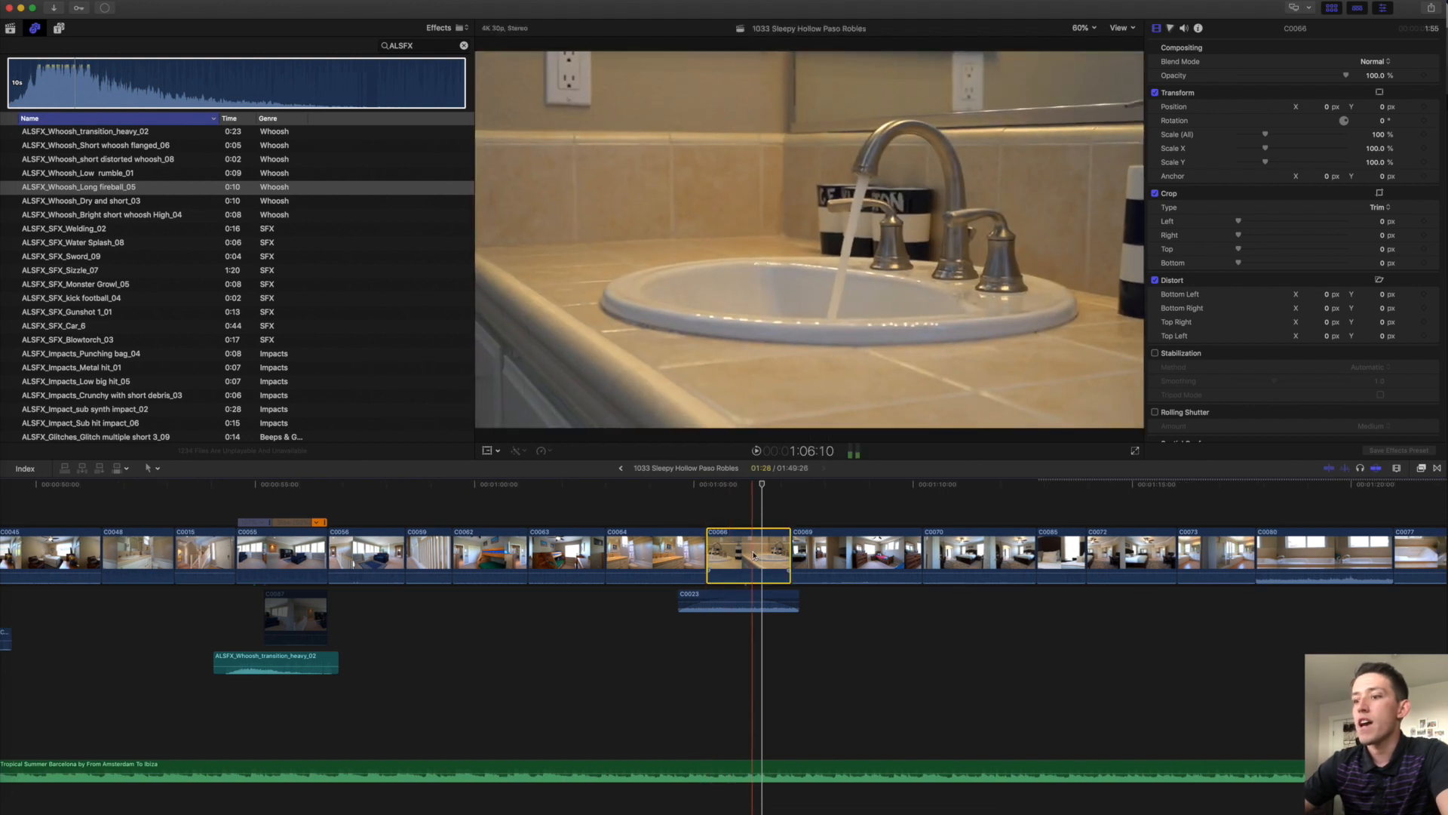
pyautogui.press('Delete')
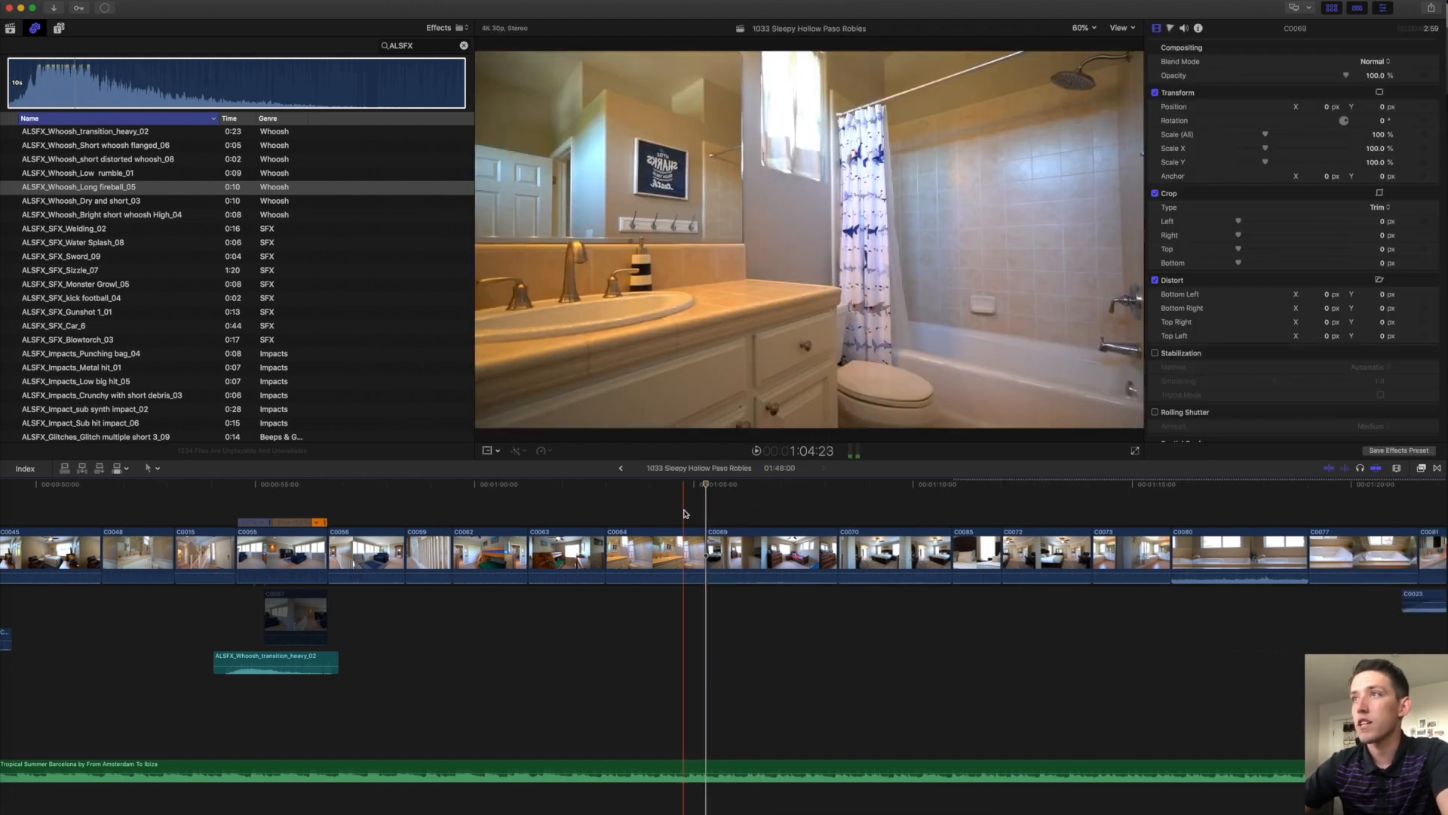
pyautogui.press('space')
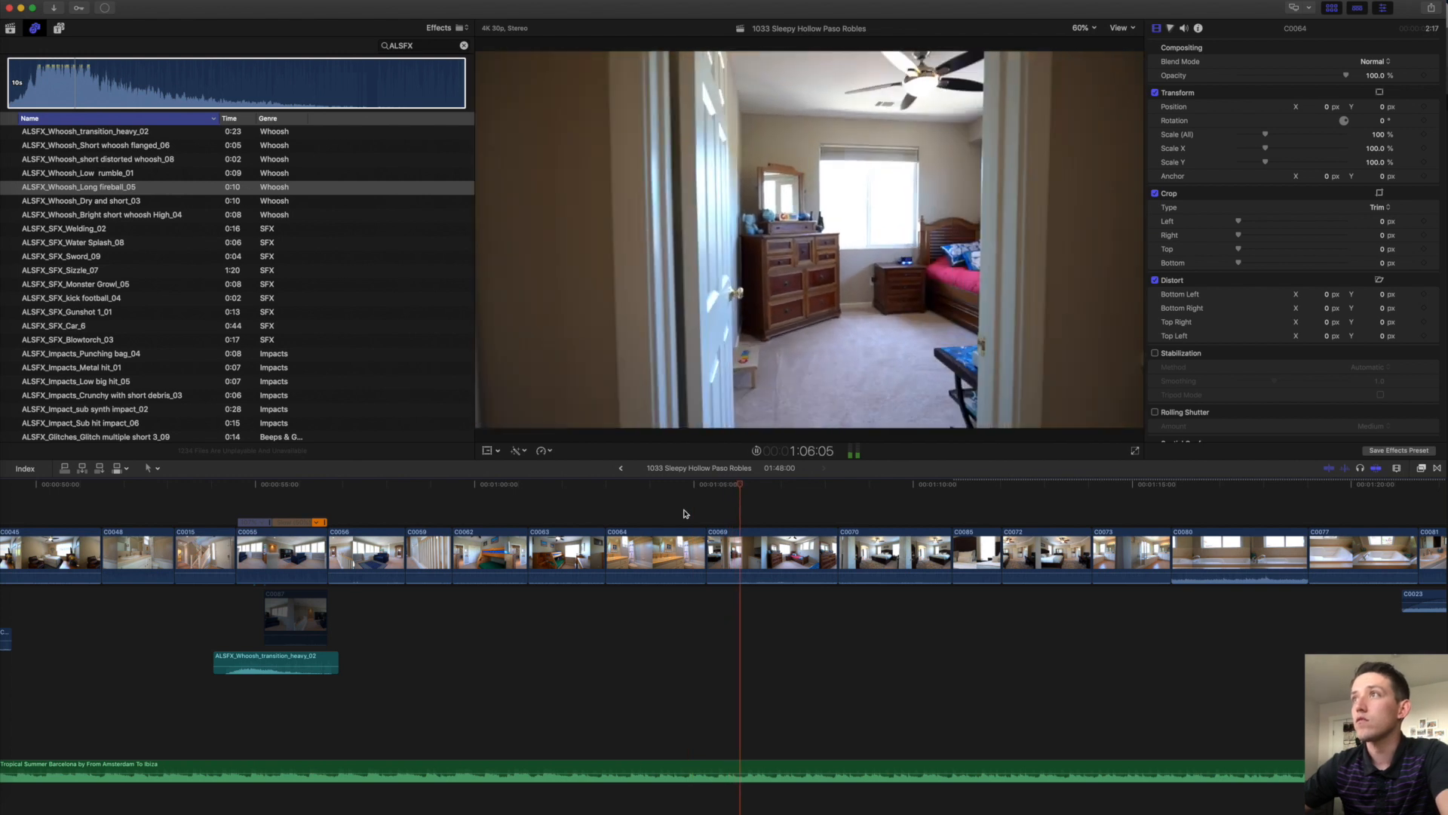
pyautogui.hscroll(-3, 363, 649)
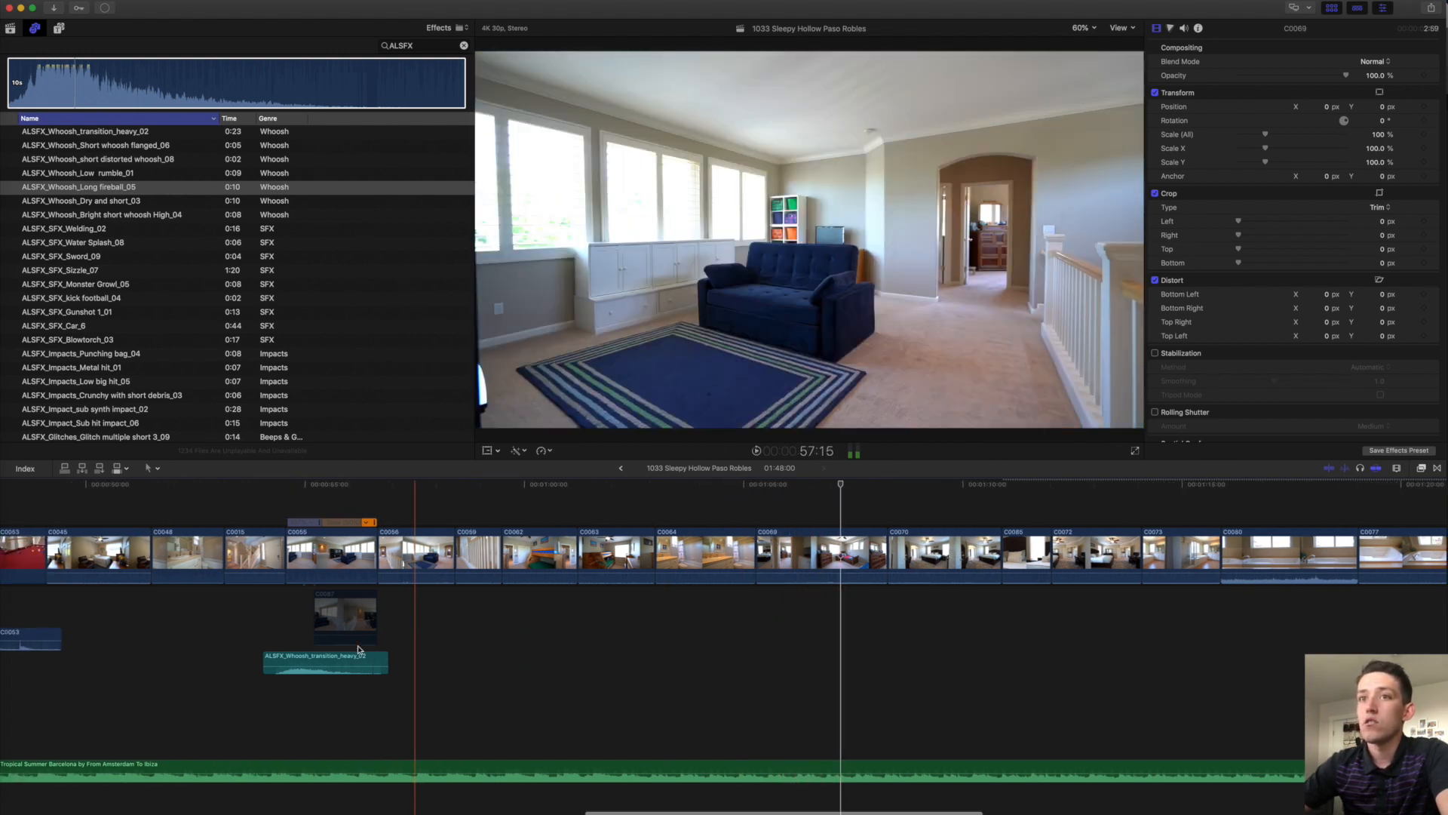
# Paste a copy of the whoosh sound under clip C0069 and nudge it into place.
pyautogui.click(776, 566)
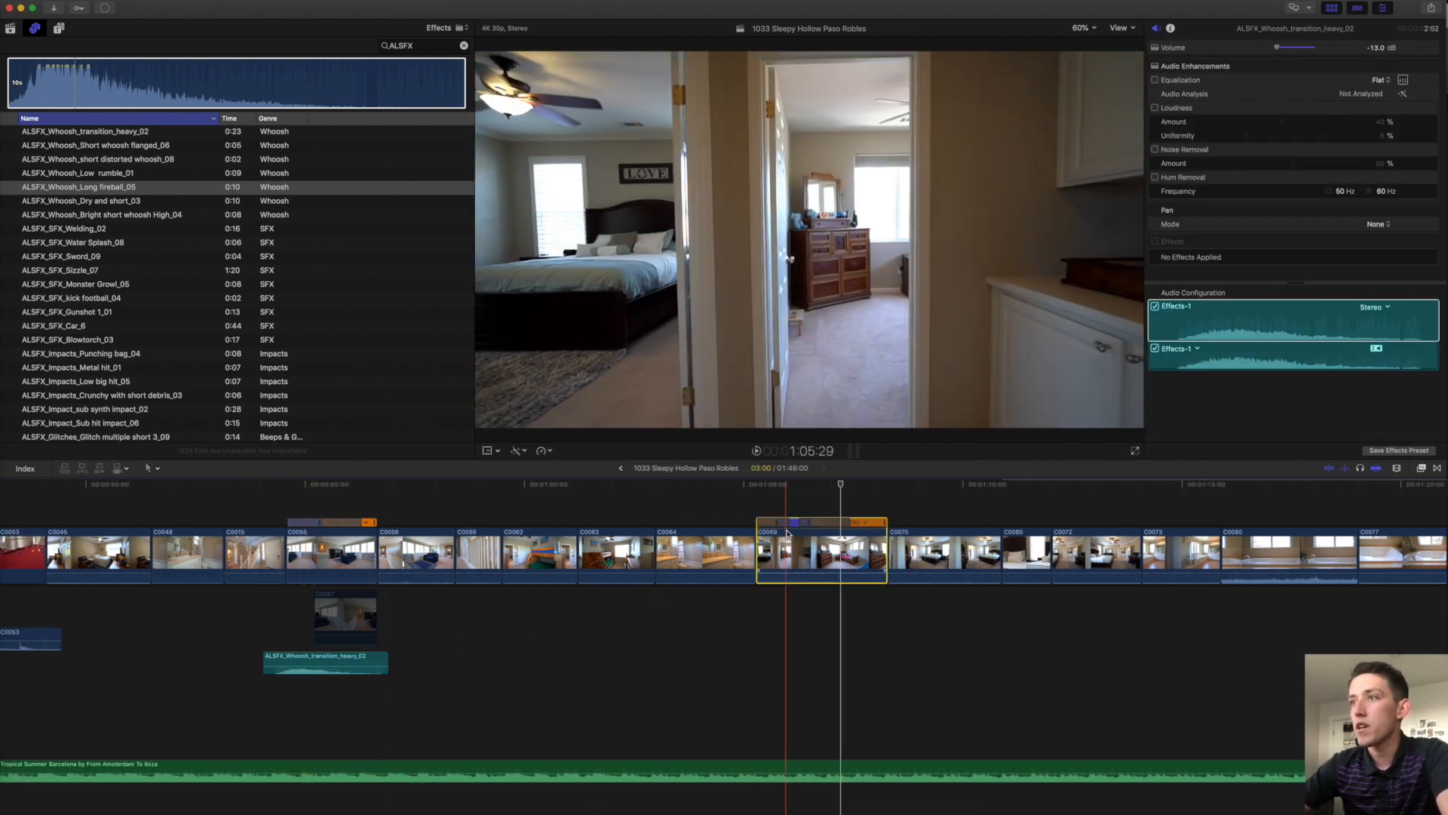
pyautogui.press('super+v')
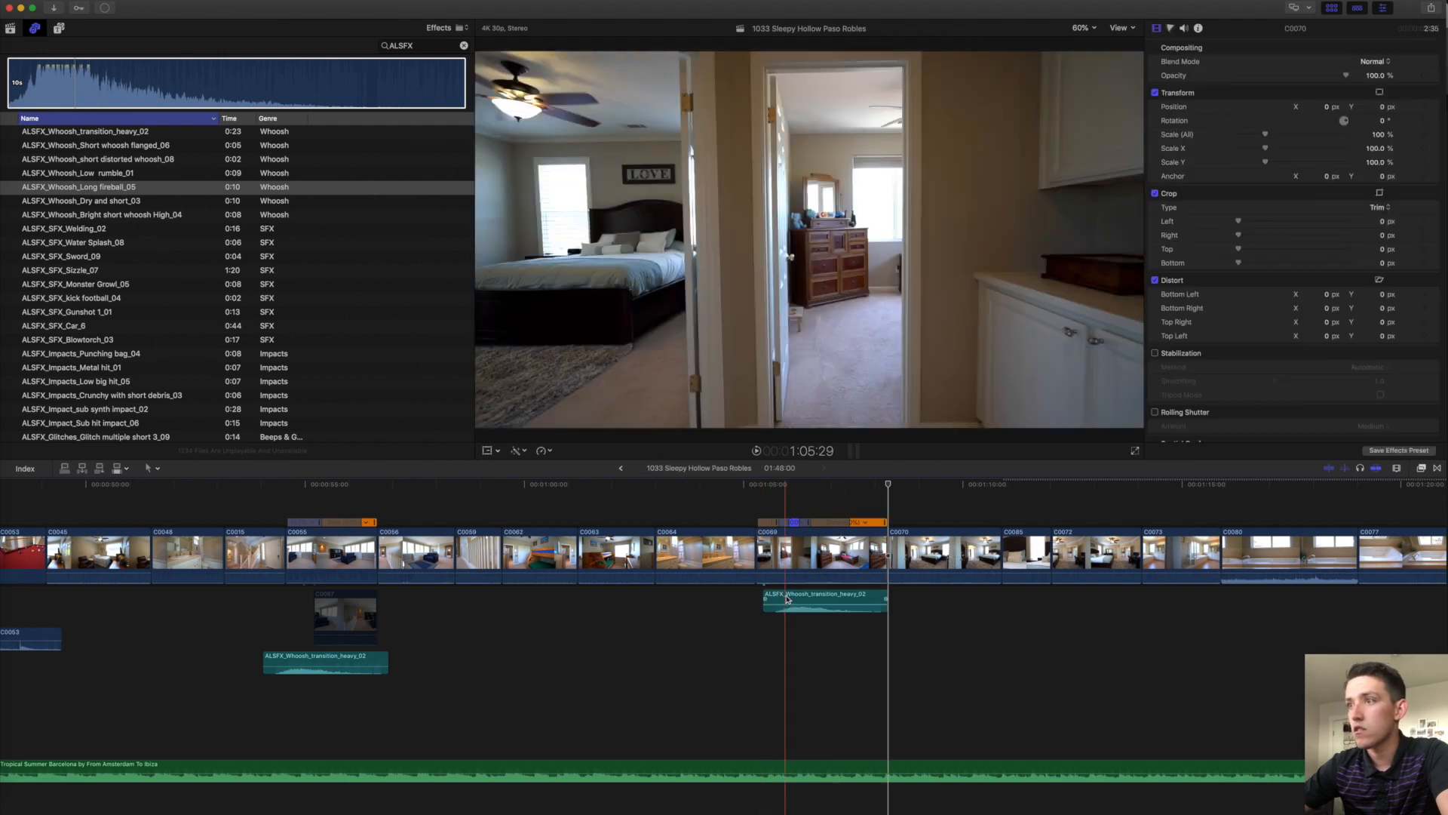
pyautogui.moveTo(787, 598); pyautogui.dragTo(767, 593)
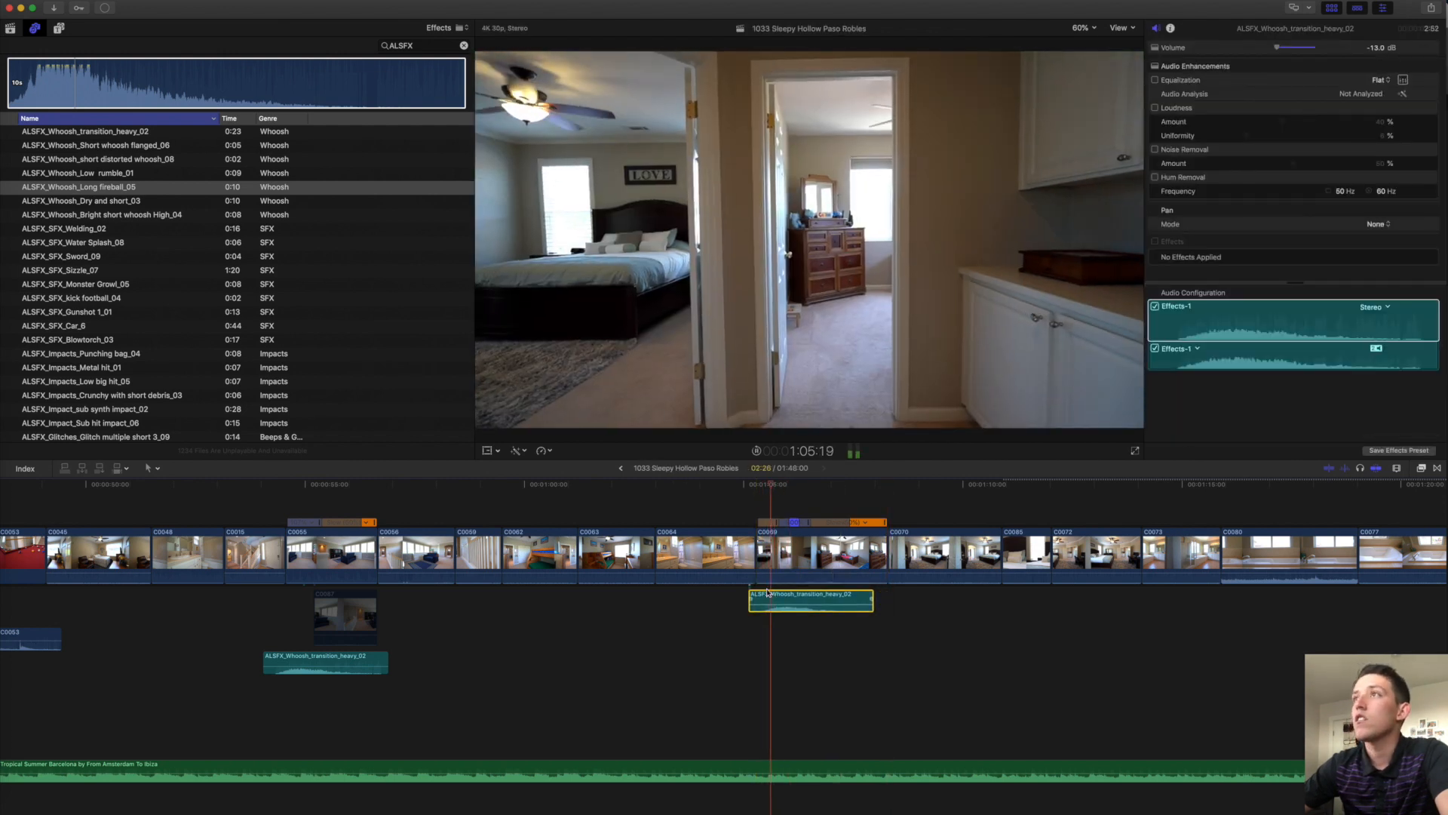
pyautogui.moveTo(775, 596); pyautogui.dragTo(779, 596)
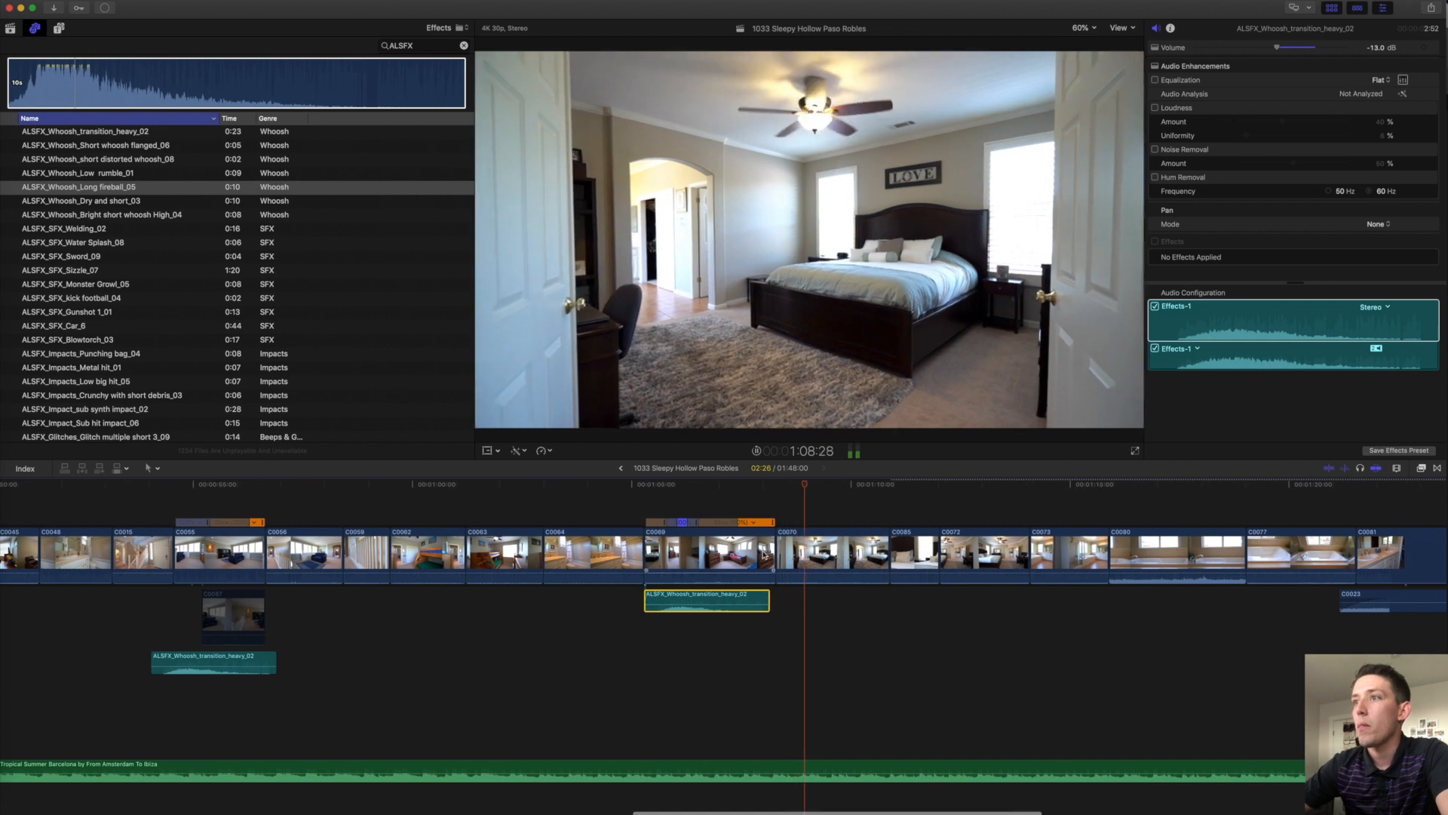
# Shorten the end of clip C0070.
pyautogui.moveTo(768, 543); pyautogui.dragTo(764, 544)
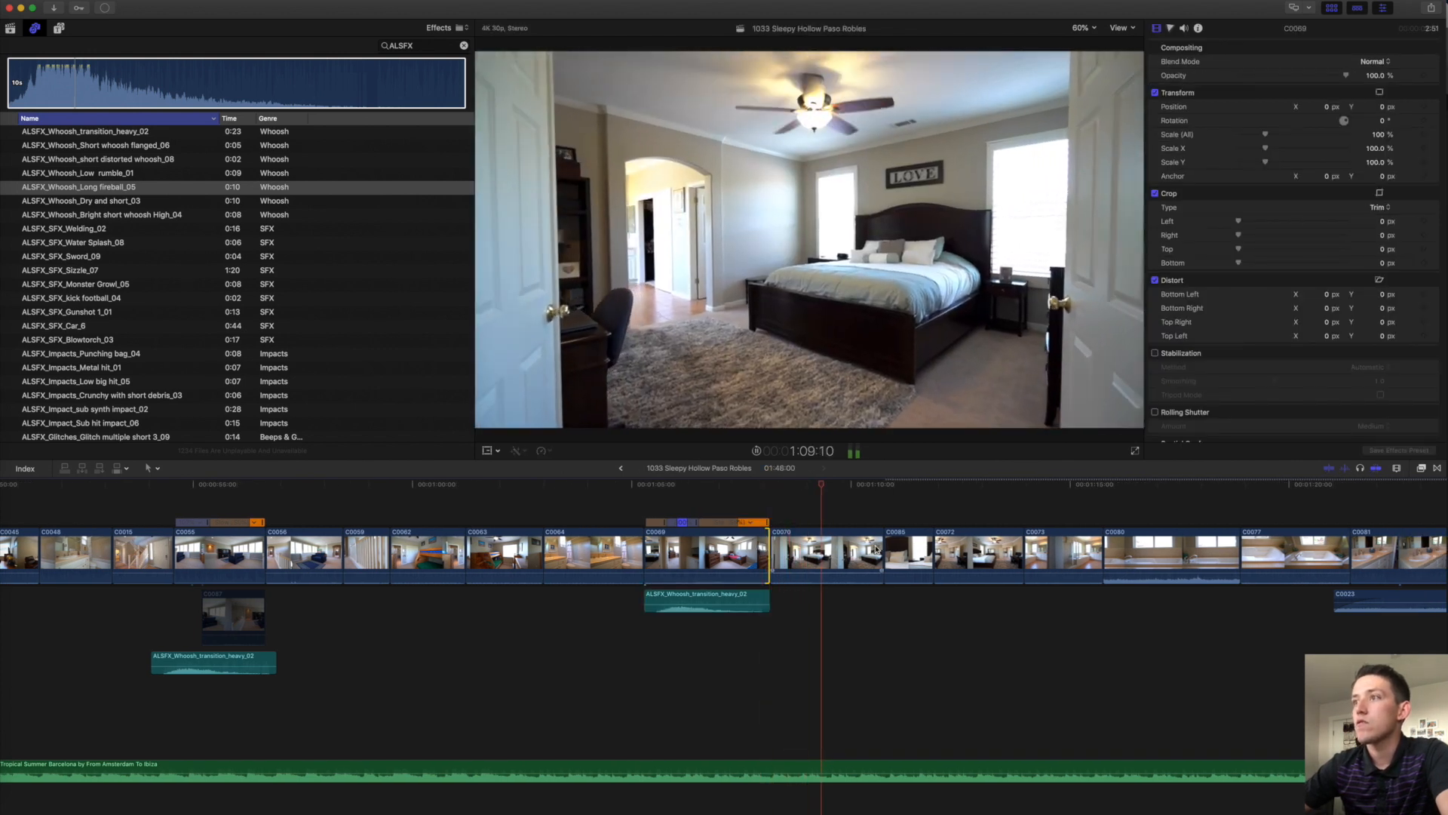
pyautogui.moveTo(881, 546); pyautogui.dragTo(847, 545)
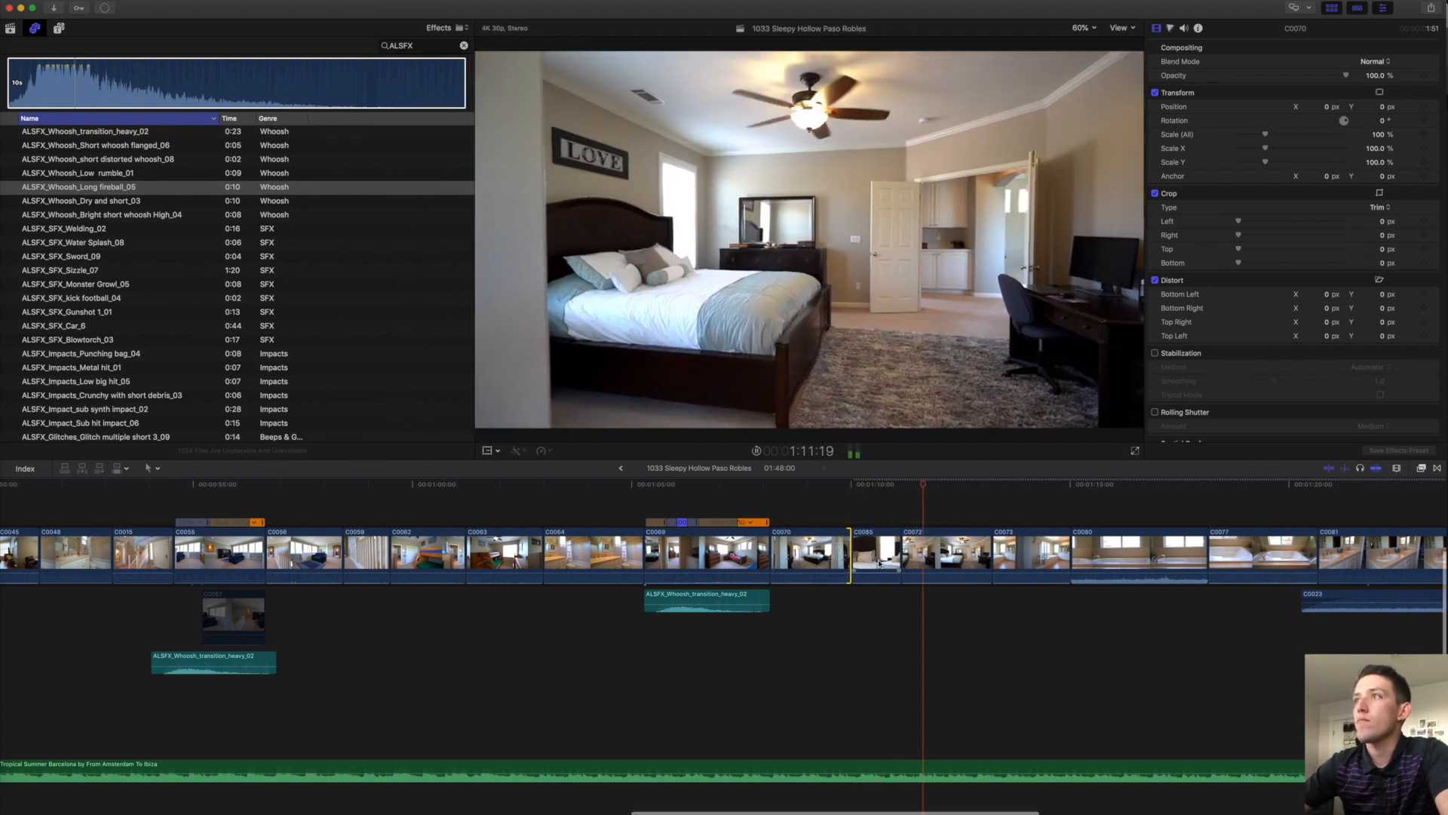
pyautogui.hscroll(1, 878, 564)
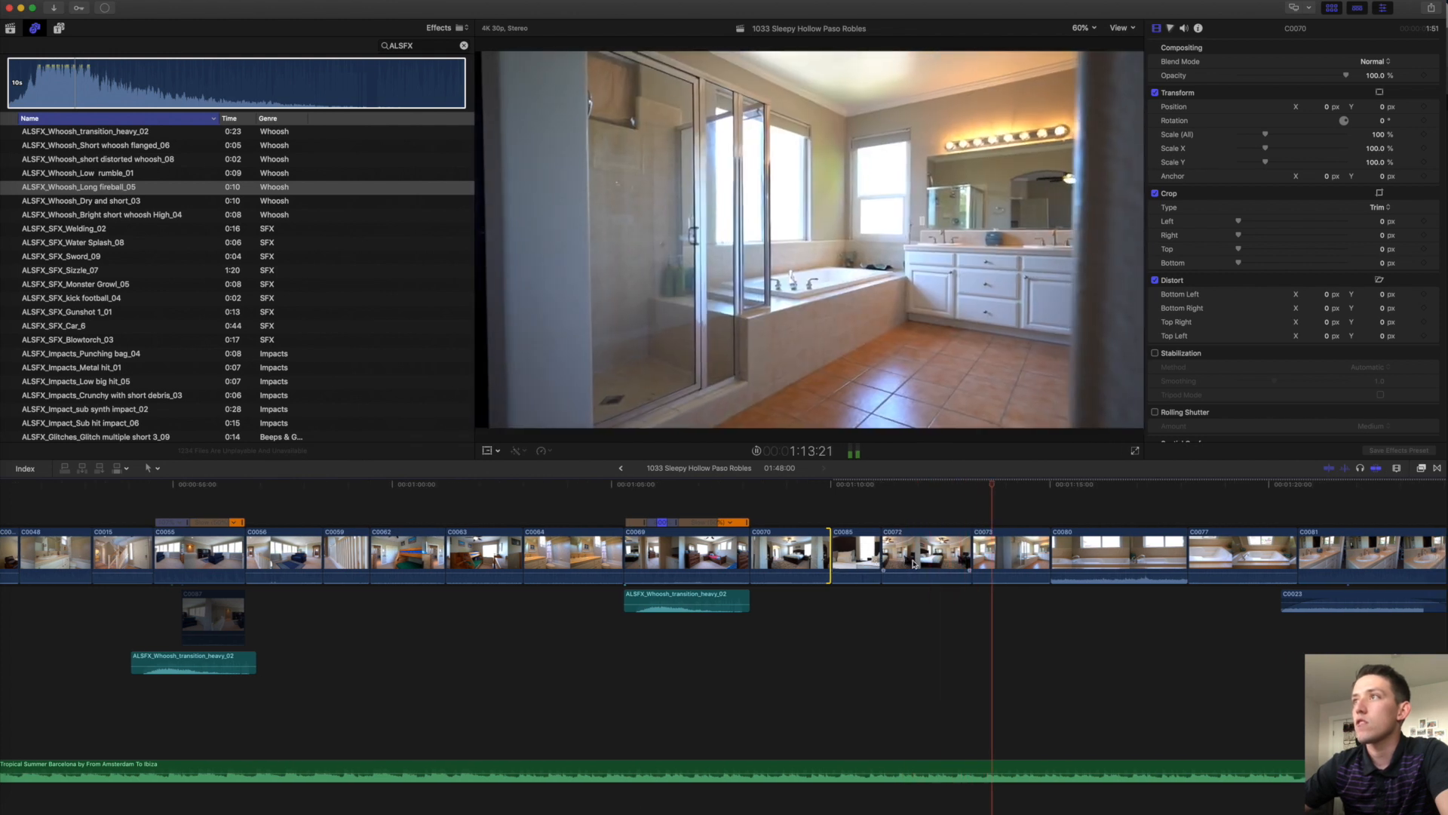
pyautogui.press('space')
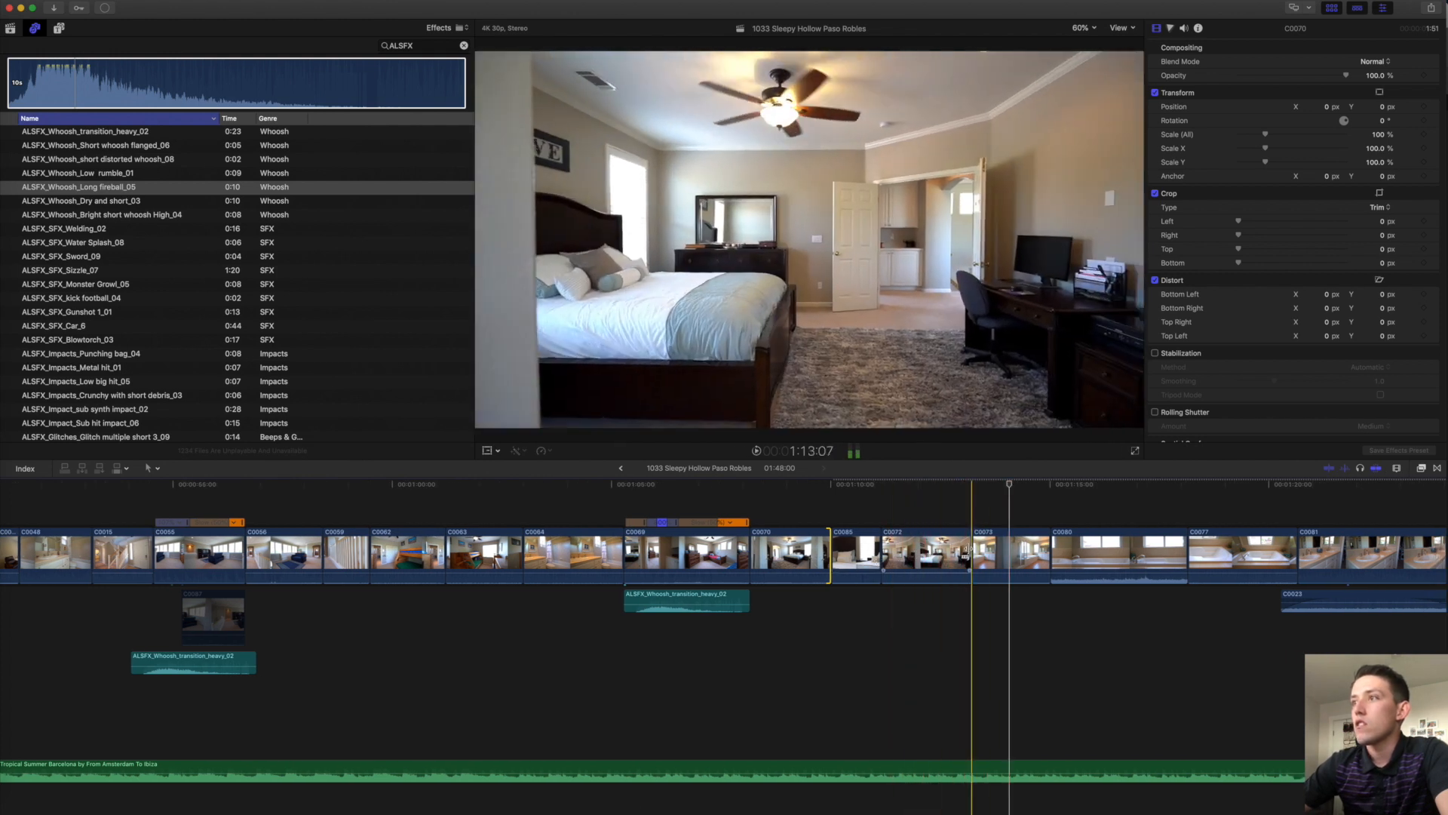
# Extend the end of C0072, trim its start, and review the new cuts.
pyautogui.moveTo(969, 558); pyautogui.dragTo(994, 559)
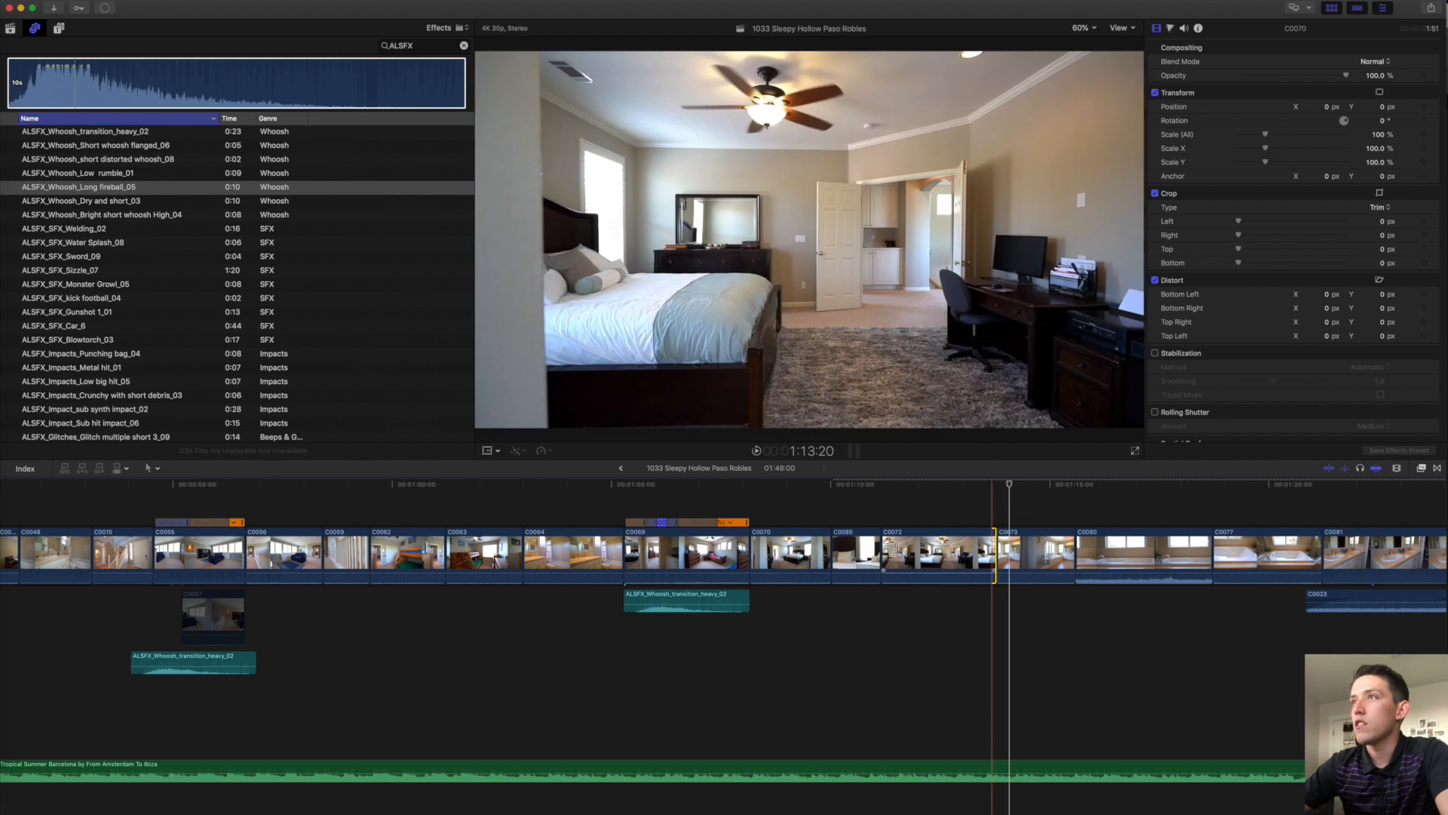
pyautogui.press('space')
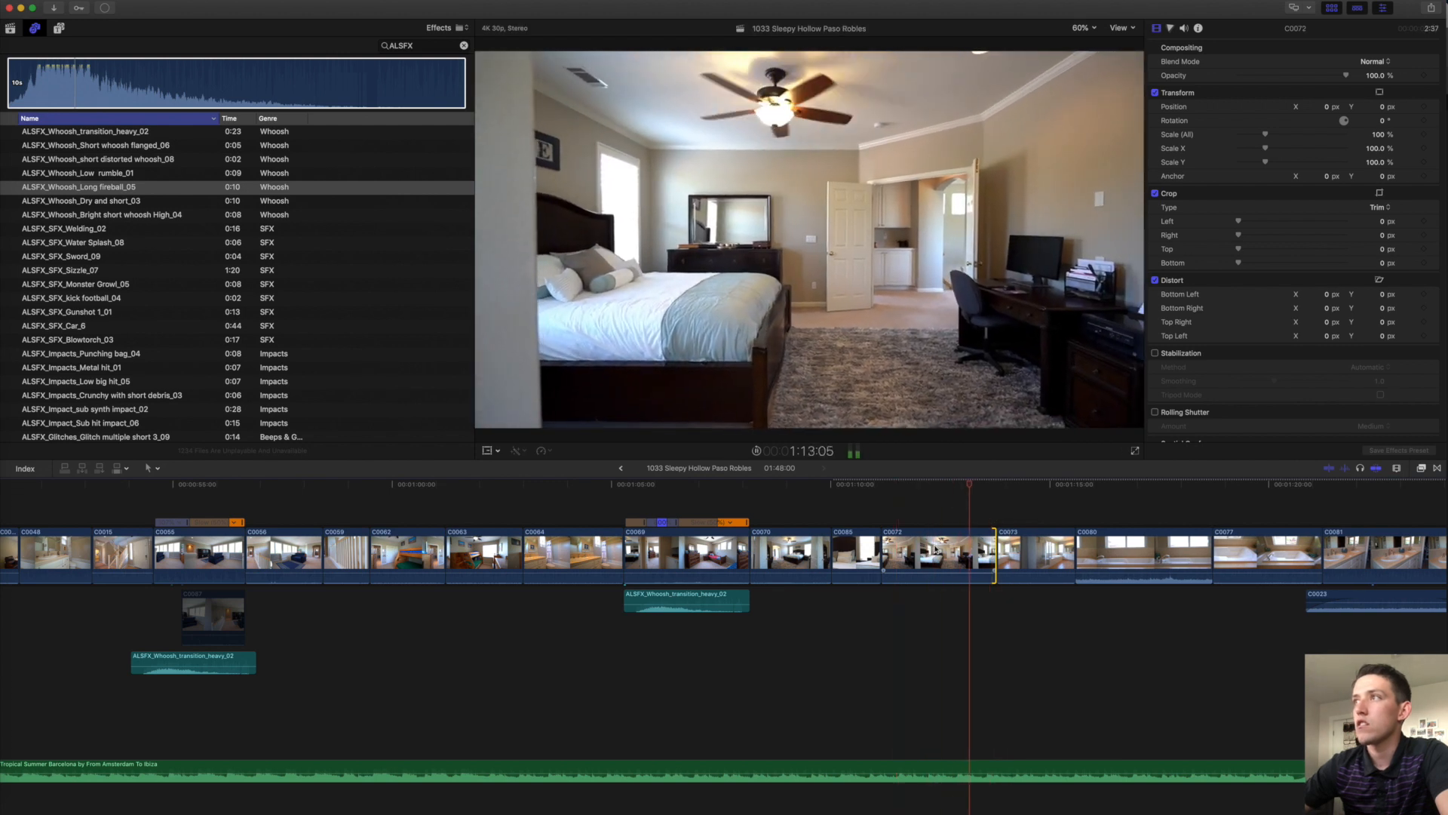
pyautogui.press('space')
pyautogui.moveTo(884, 551); pyautogui.dragTo(922, 549)
pyautogui.press('space')
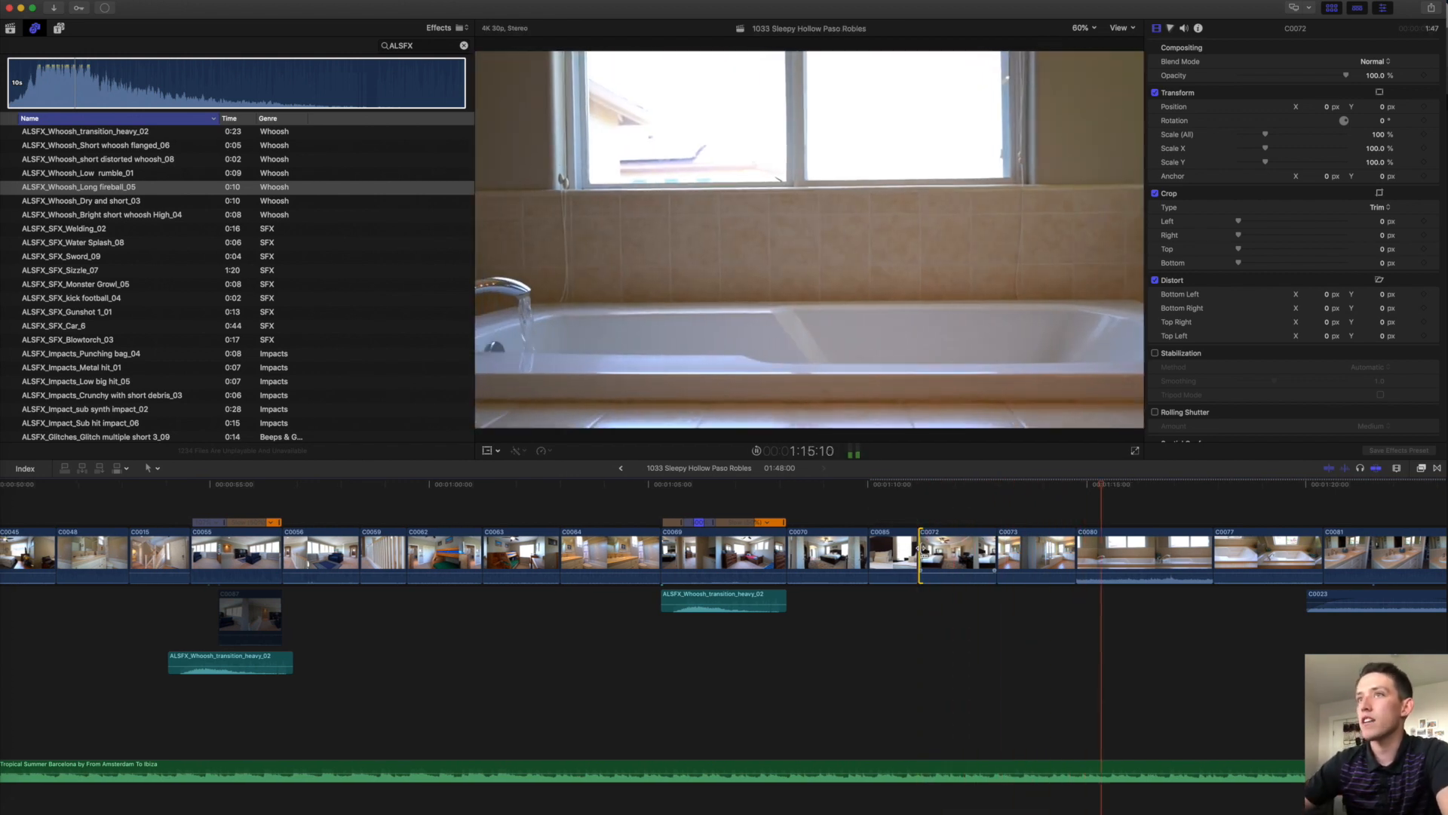
pyautogui.hscroll(10, 830, 560)
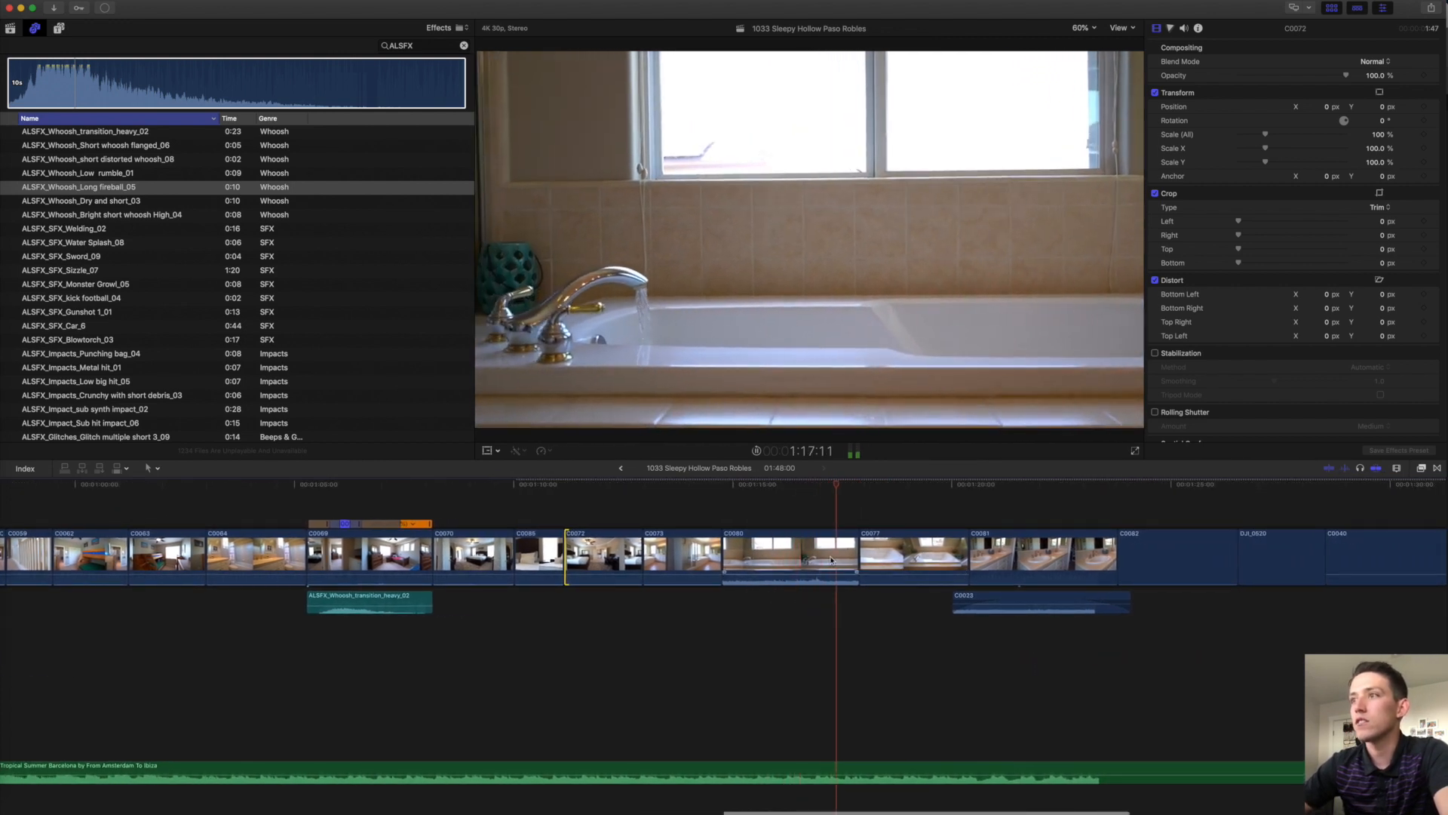
pyautogui.press('space')
# Trim C0080's start, detach its audio, reset it to Normal speed and extend it earlier.
pyautogui.hotkey('alt', ']')
pyautogui.click(726, 556)
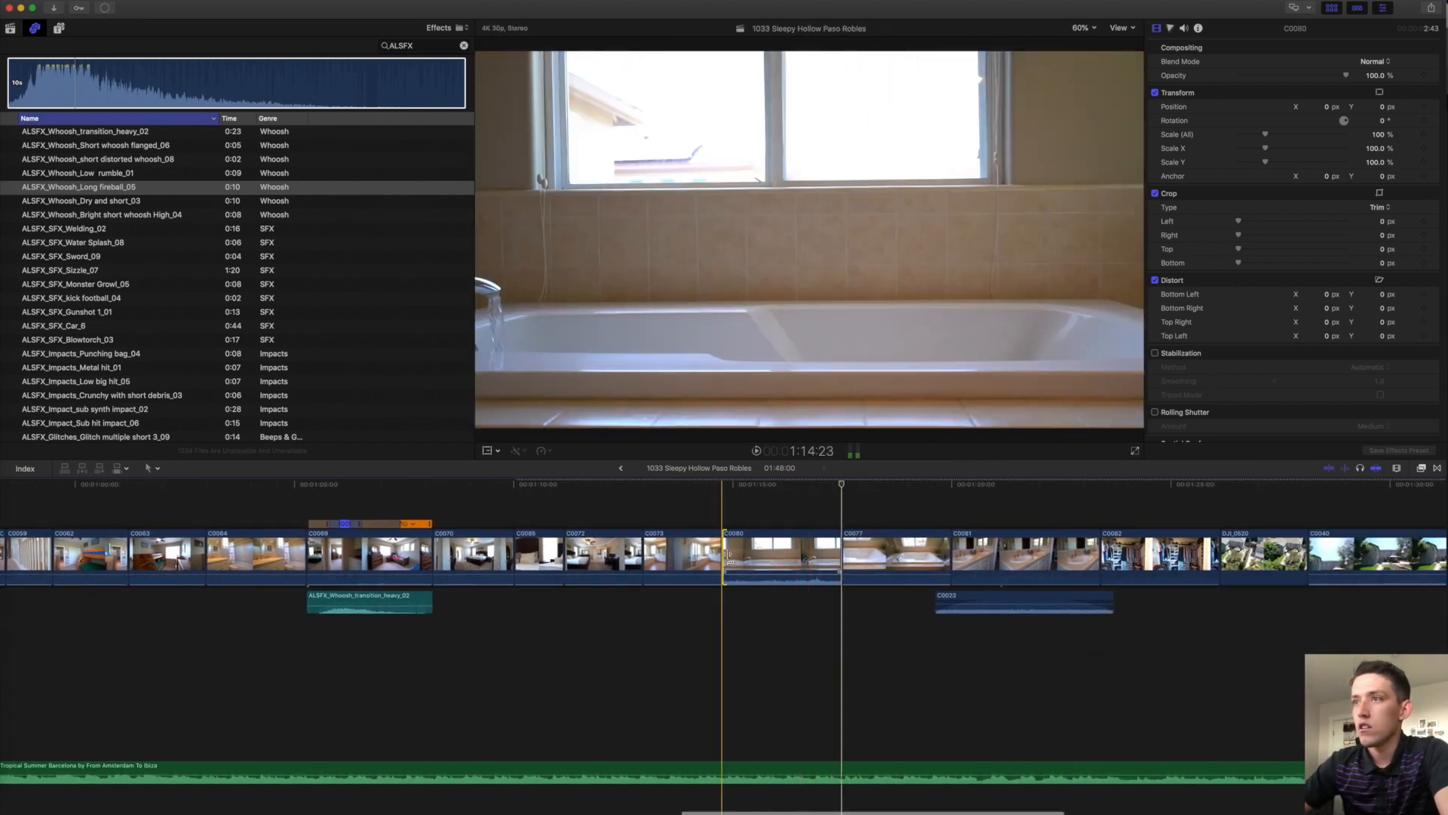
pyautogui.moveTo(729, 558); pyautogui.dragTo(737, 558)
pyautogui.click(769, 553)
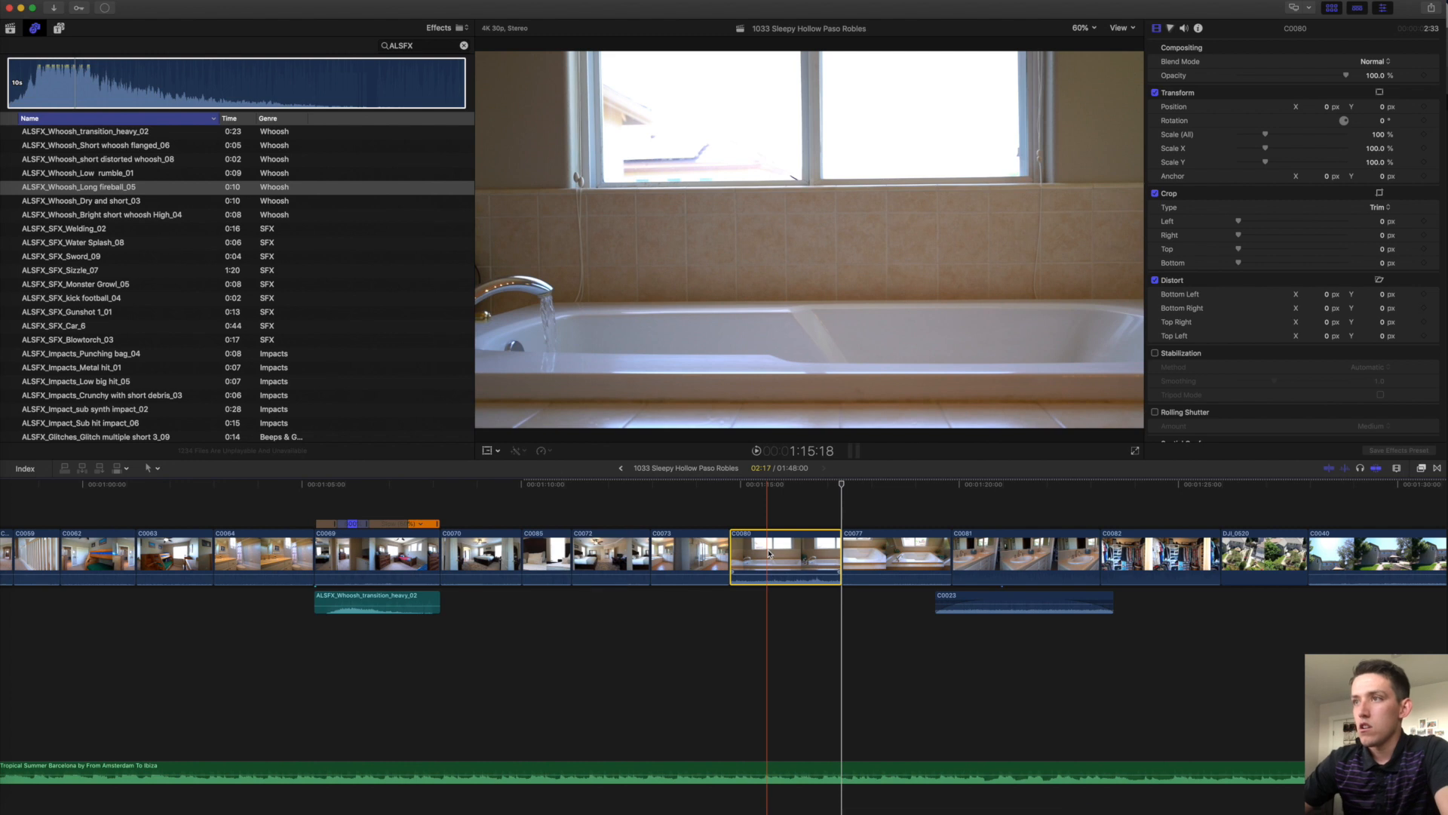
pyautogui.rightClick(769, 553)
pyautogui.click(801, 593)
pyautogui.click(800, 596)
pyautogui.press('super+r')
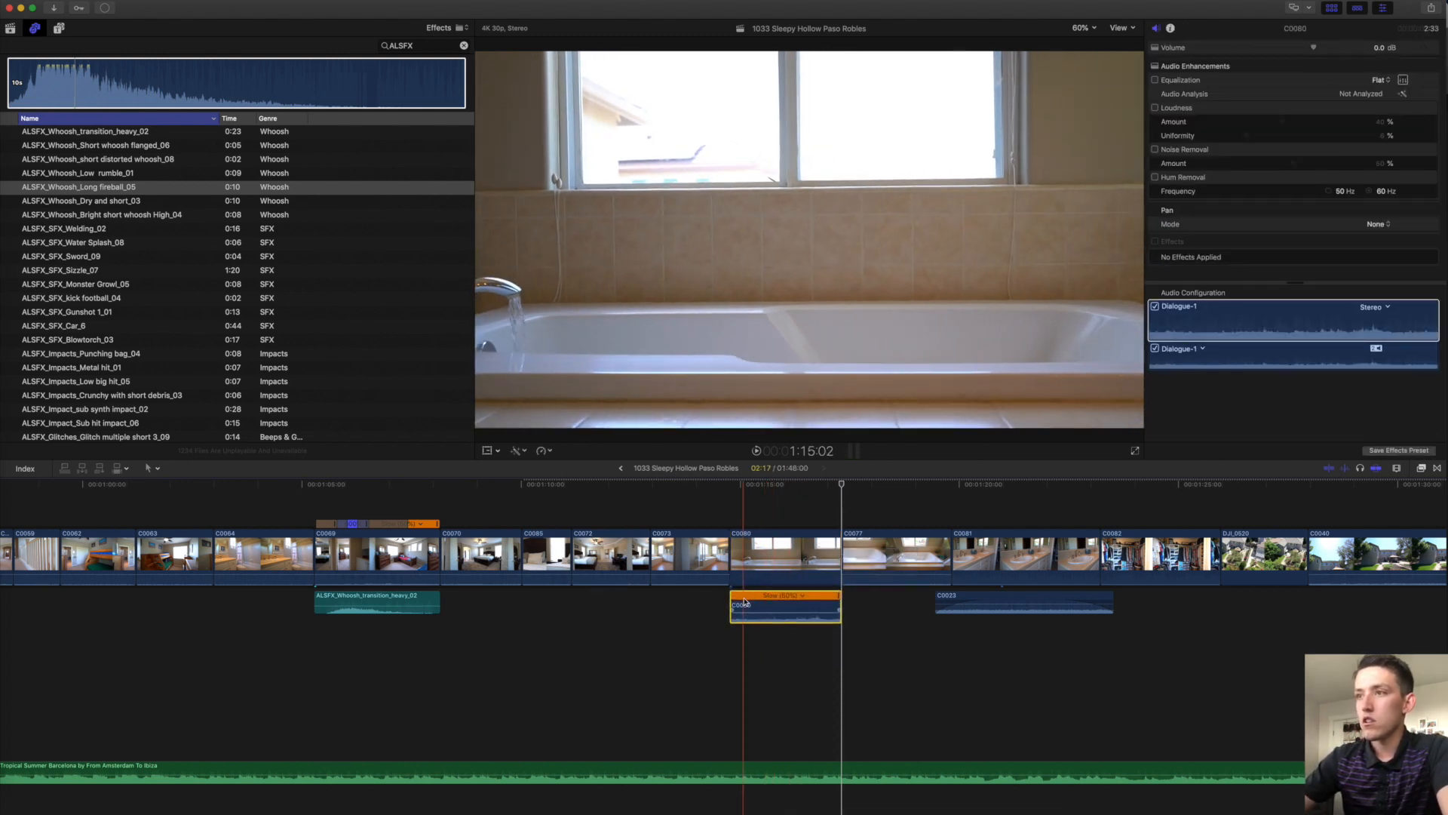
pyautogui.hotkey('shift', 'n')
pyautogui.moveTo(731, 607); pyautogui.dragTo(820, 616)
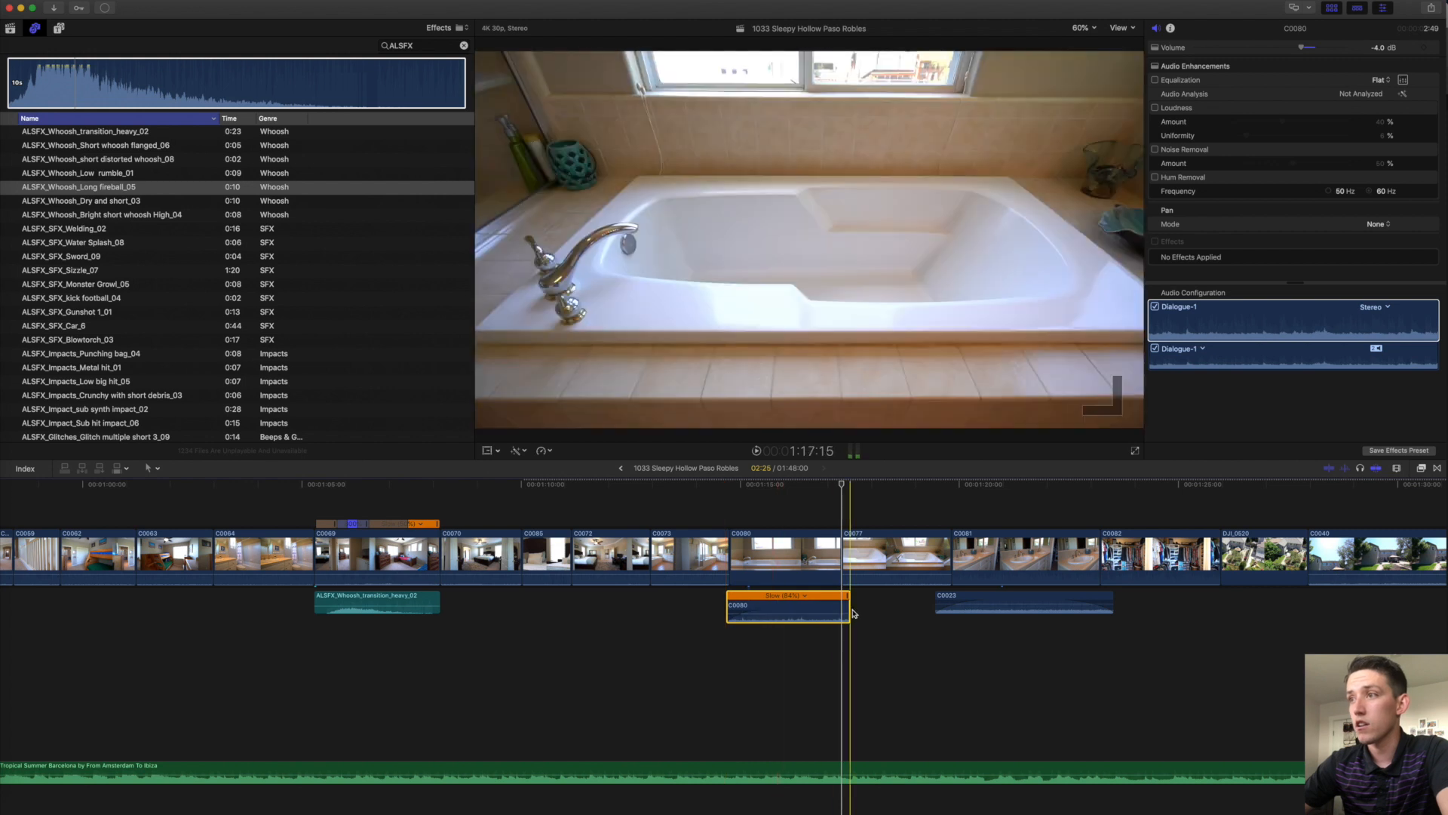
# Move the C0080/C0077 cut later, and shorten the ends of C0081, C0023 and C0082.
pyautogui.click(808, 609)
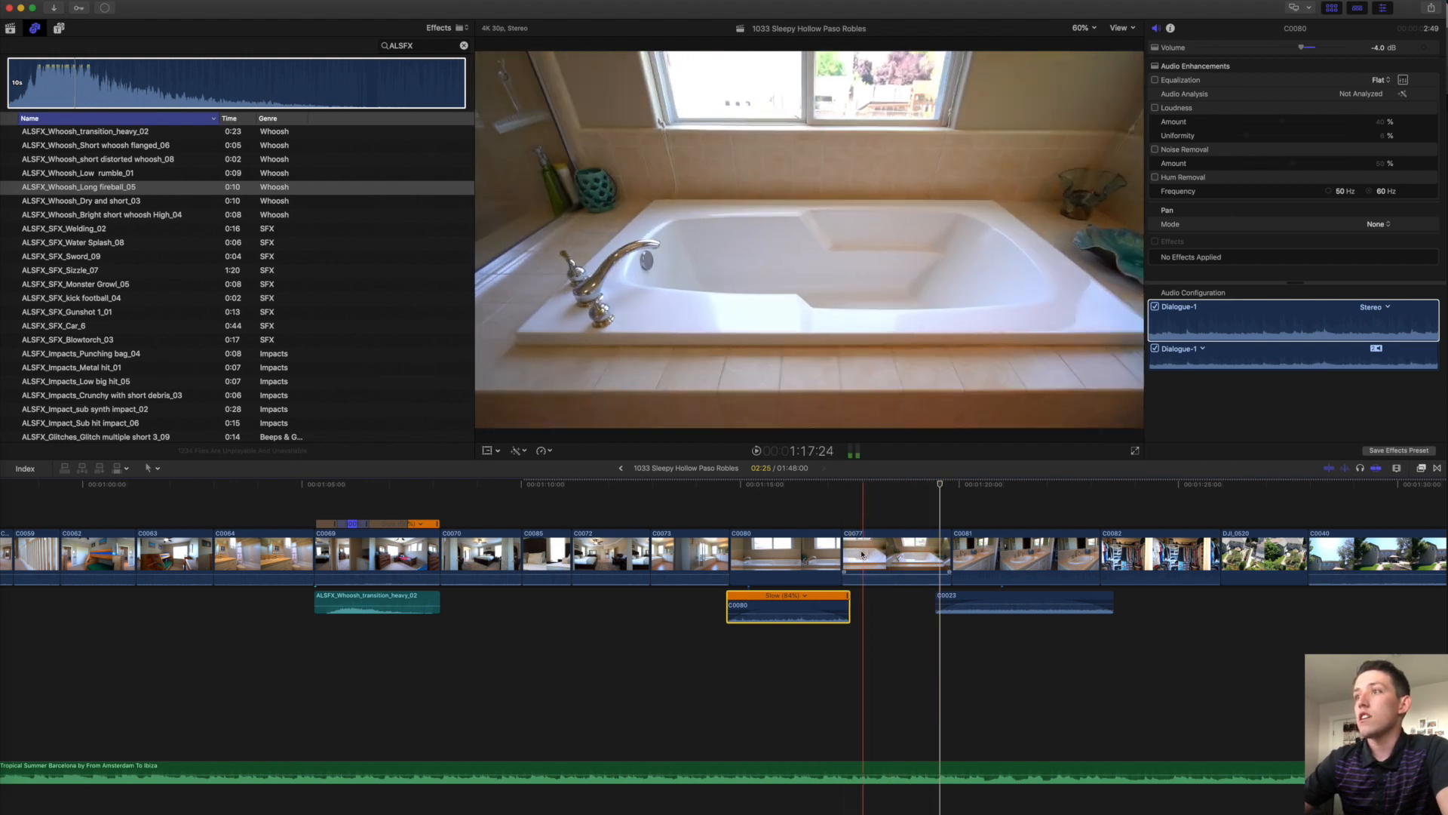
pyautogui.moveTo(845, 555); pyautogui.dragTo(879, 556)
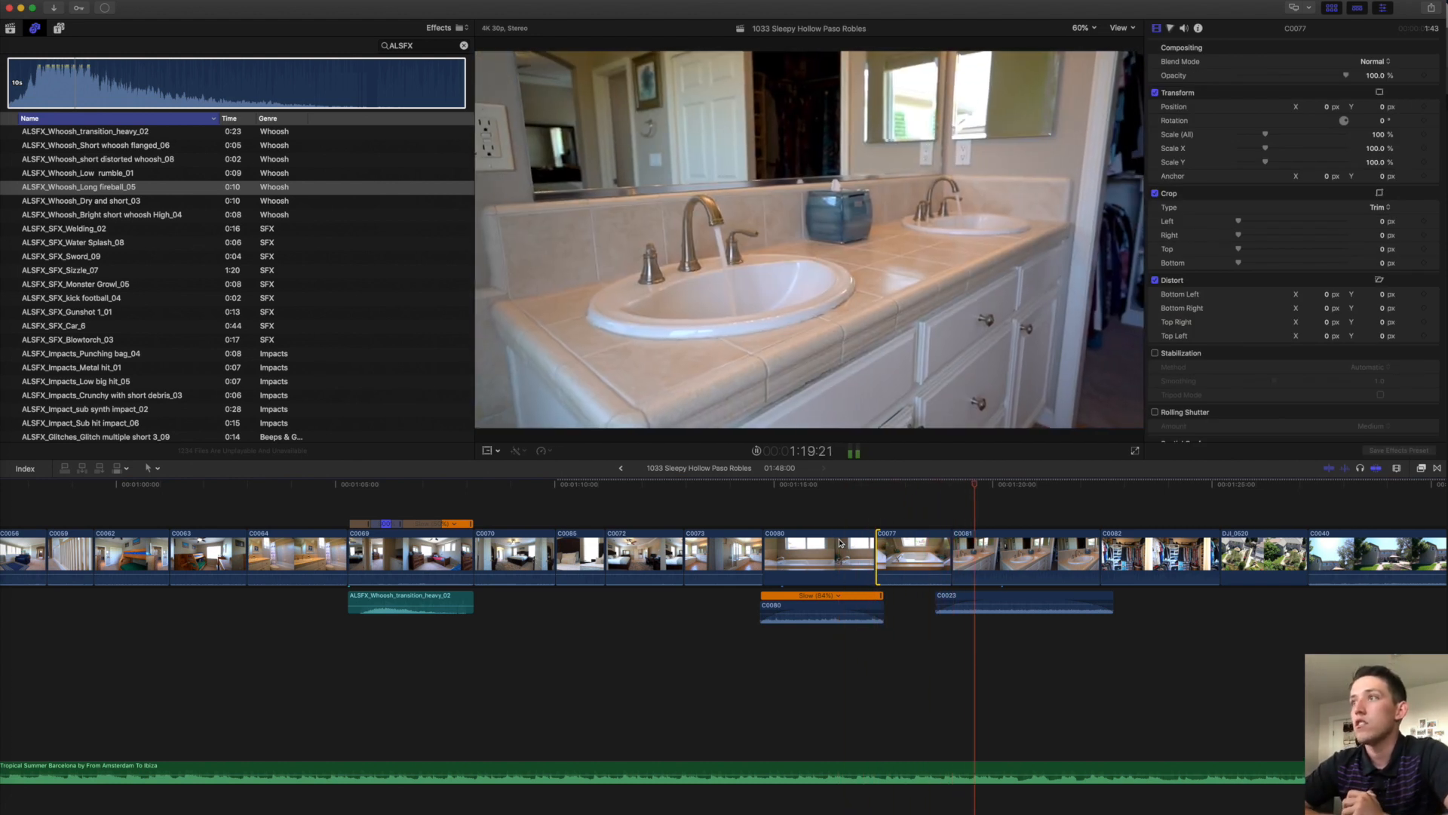
pyautogui.hscroll(5, 839, 543)
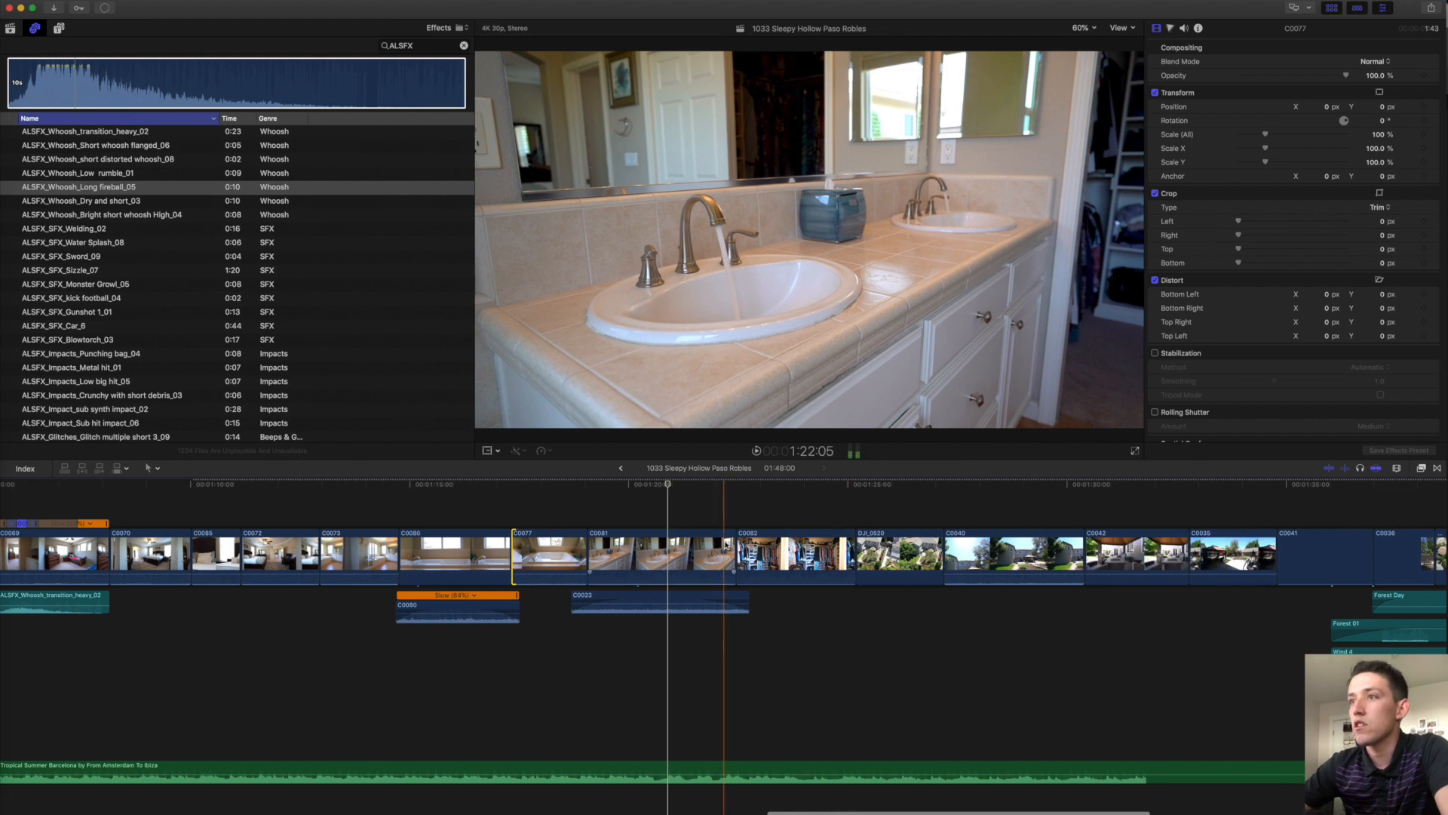
pyautogui.moveTo(731, 562); pyautogui.dragTo(666, 558)
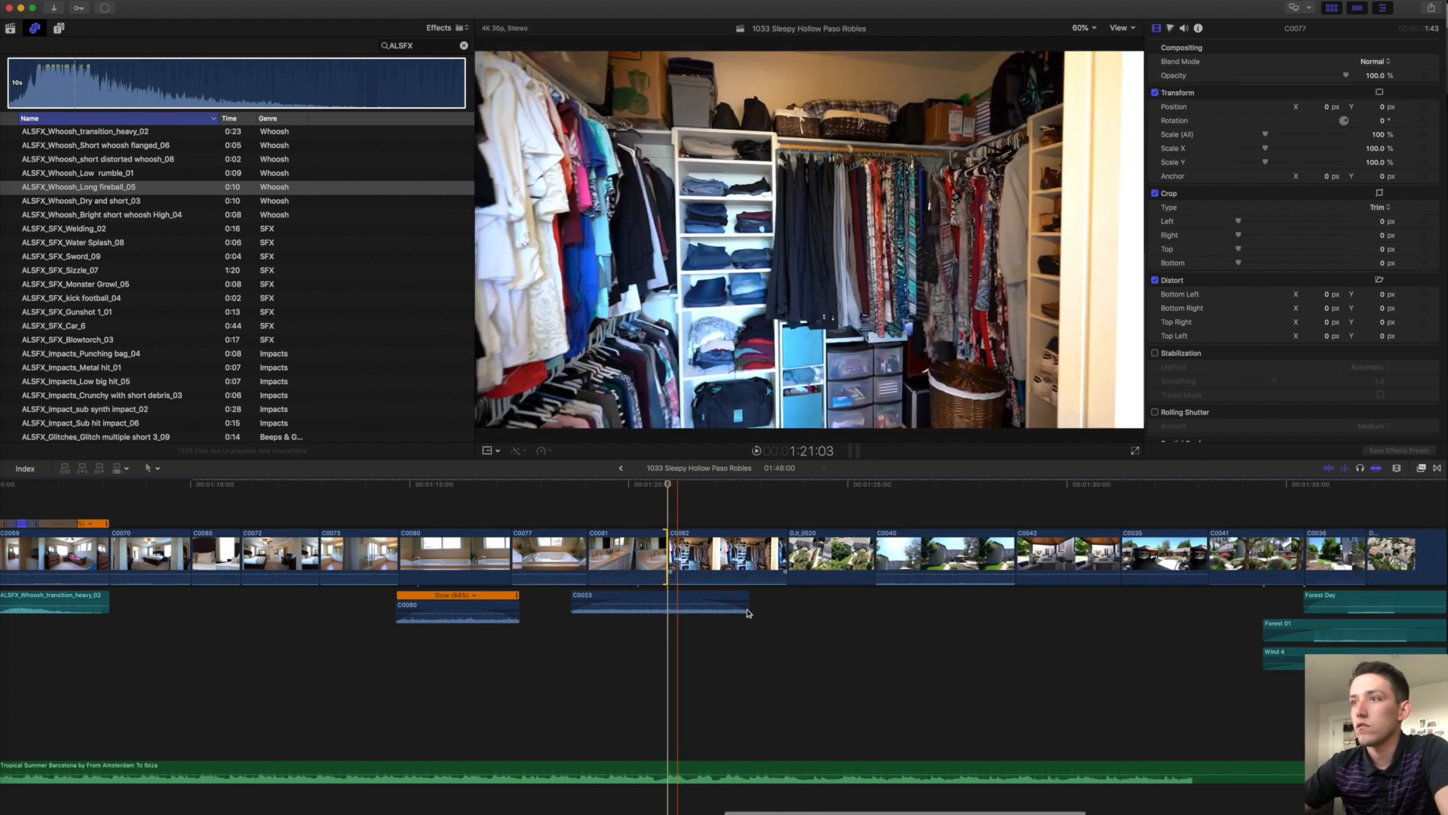
pyautogui.moveTo(746, 599); pyautogui.dragTo(689, 600)
pyautogui.click(612, 596)
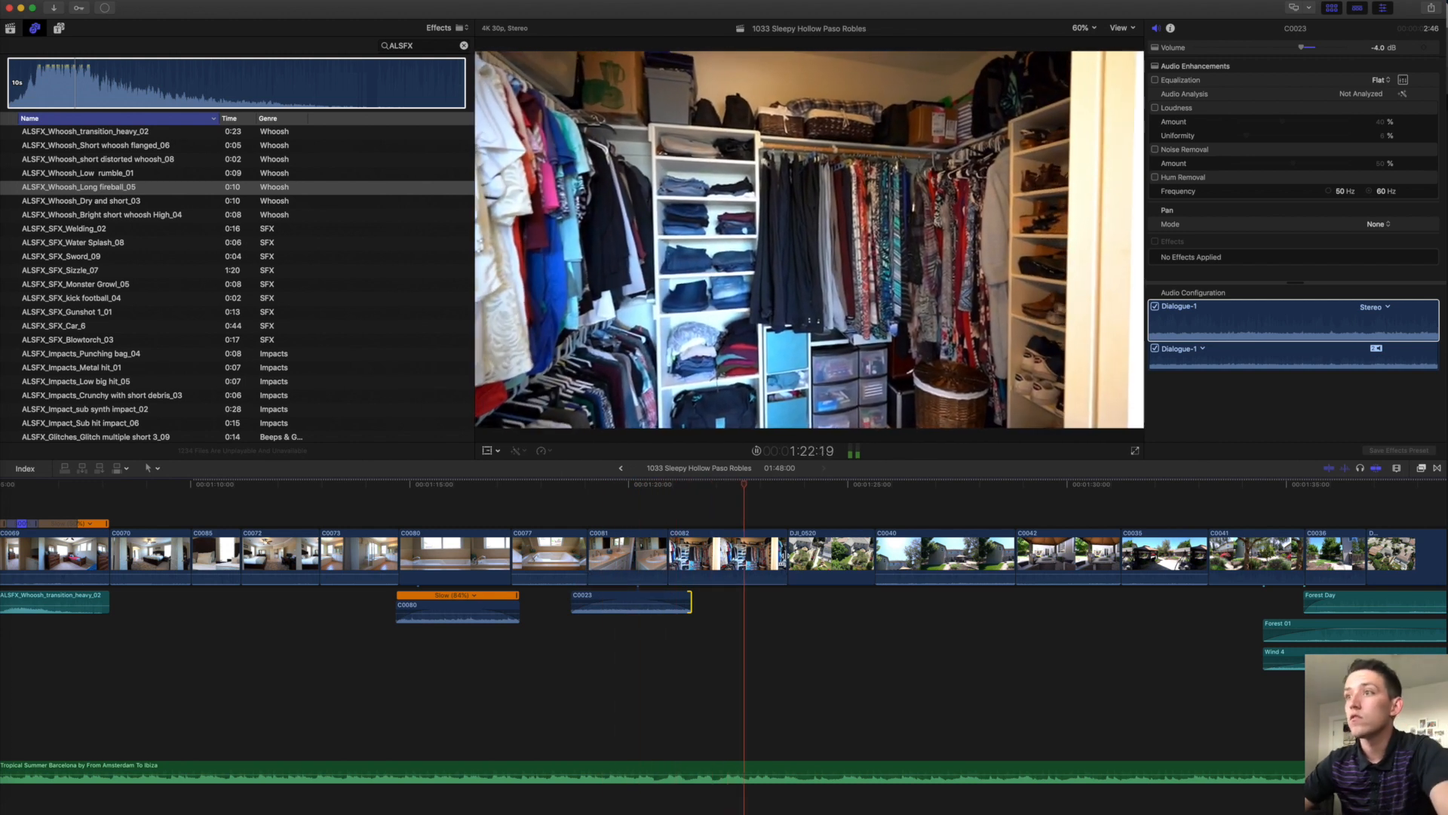
pyautogui.moveTo(783, 558); pyautogui.dragTo(761, 561)
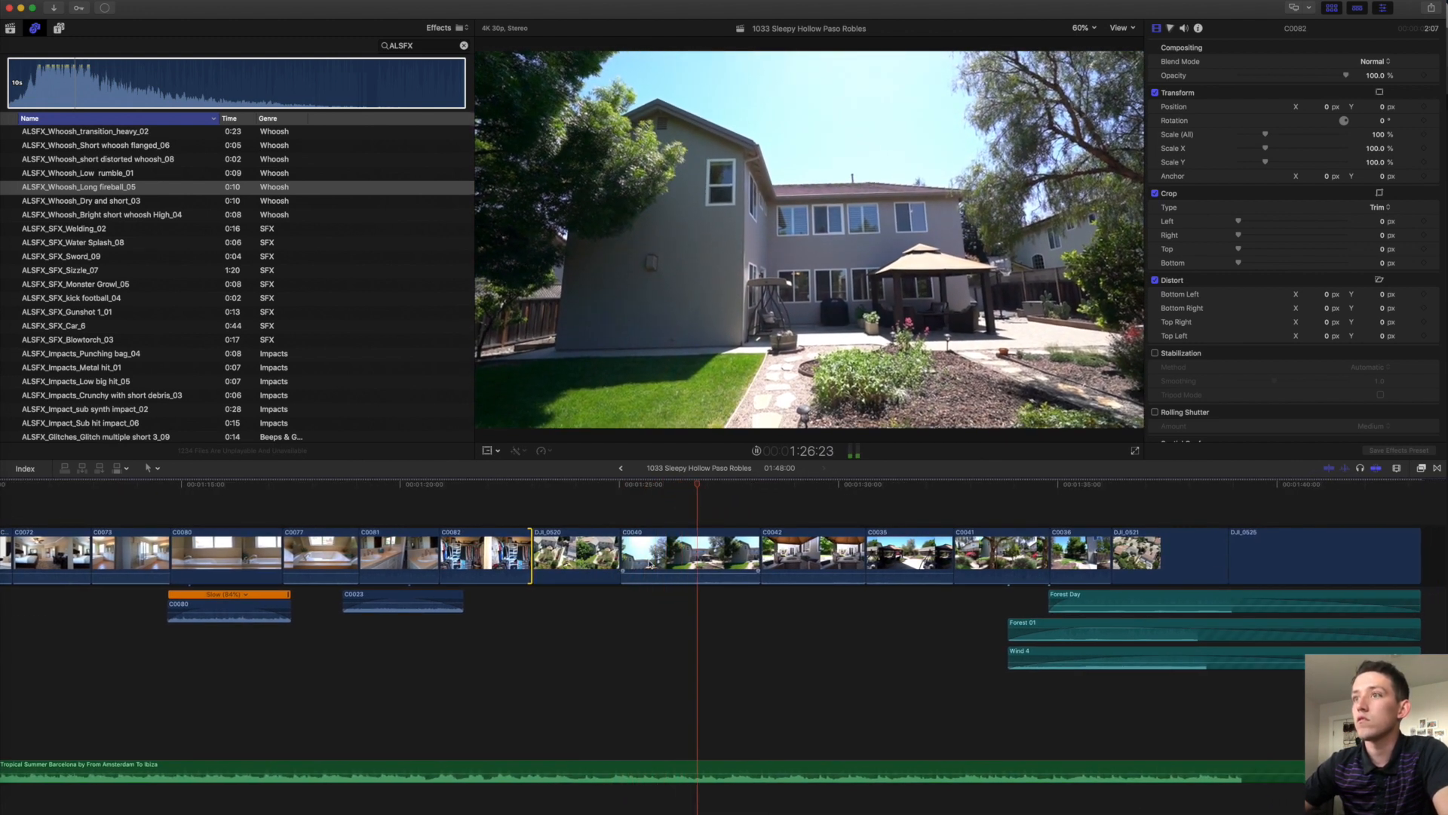
pyautogui.press('space')
# Paste the ALSFX_Whoosh sound under drone clip C0040 and play it back.
pyautogui.hscroll(-10, 317, 618)
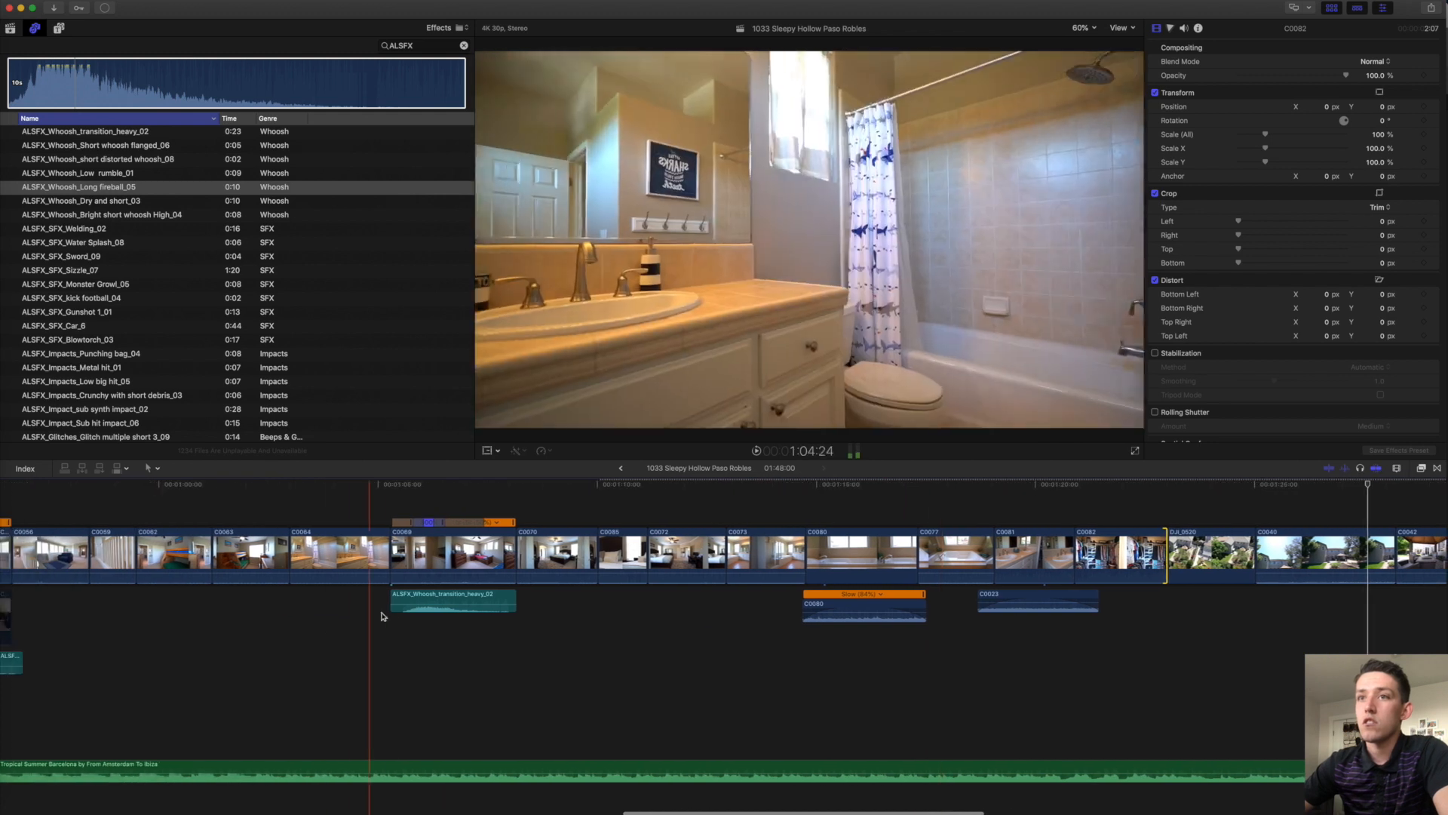
pyautogui.click(409, 599)
pyautogui.hscroll(6, 1102, 633)
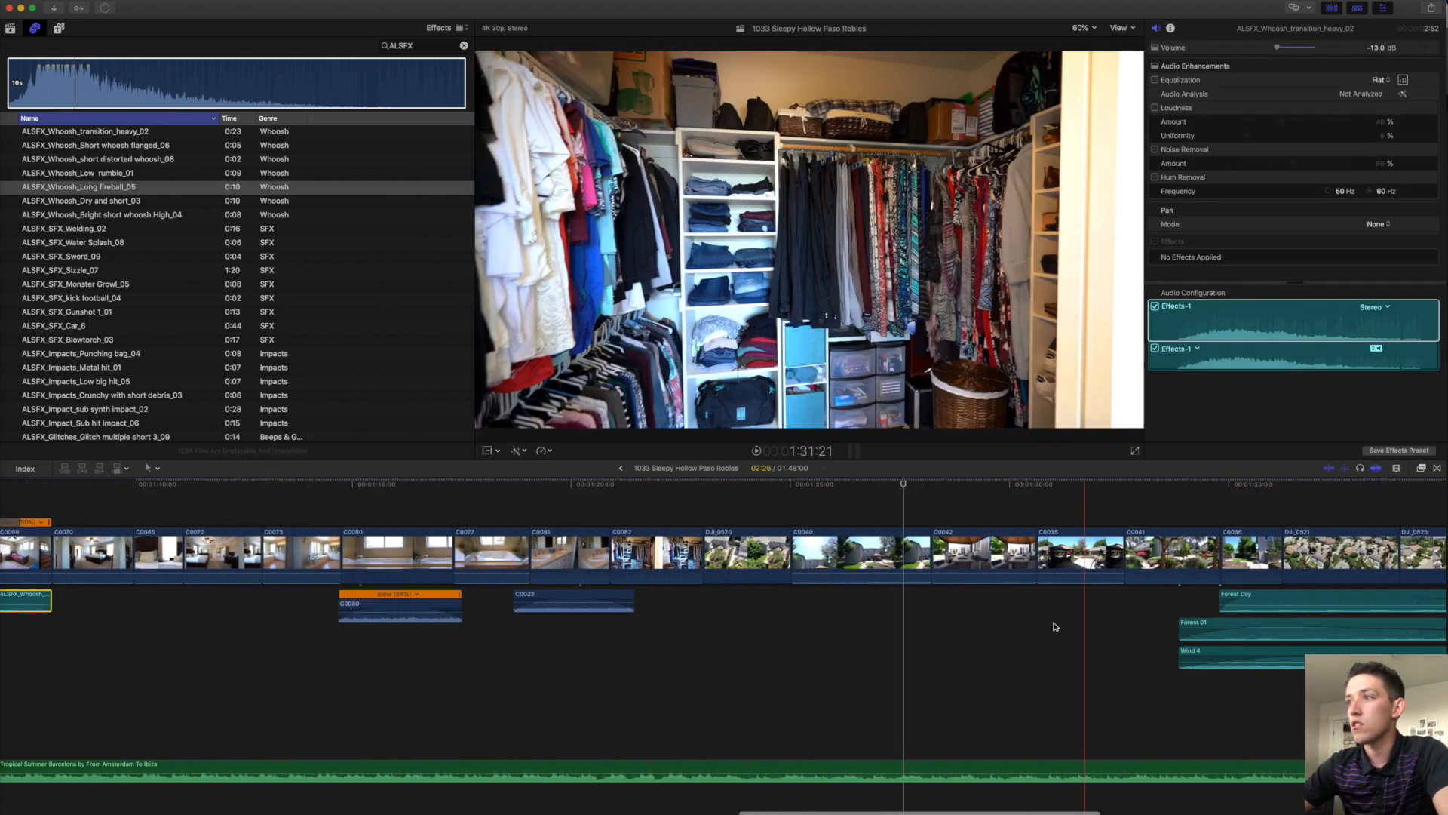
pyautogui.click(813, 573)
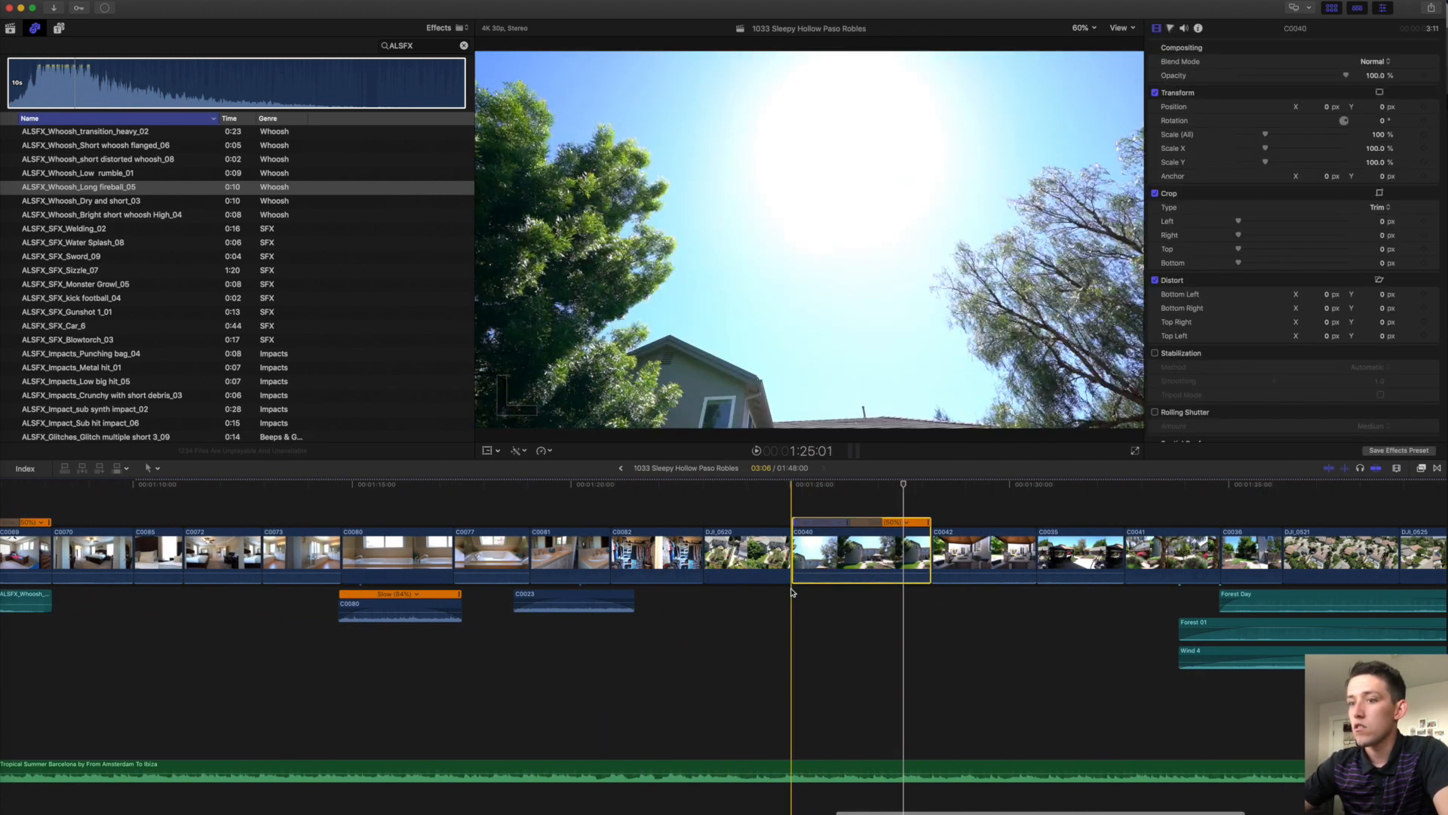
pyautogui.click(792, 588)
pyautogui.press('super+v')
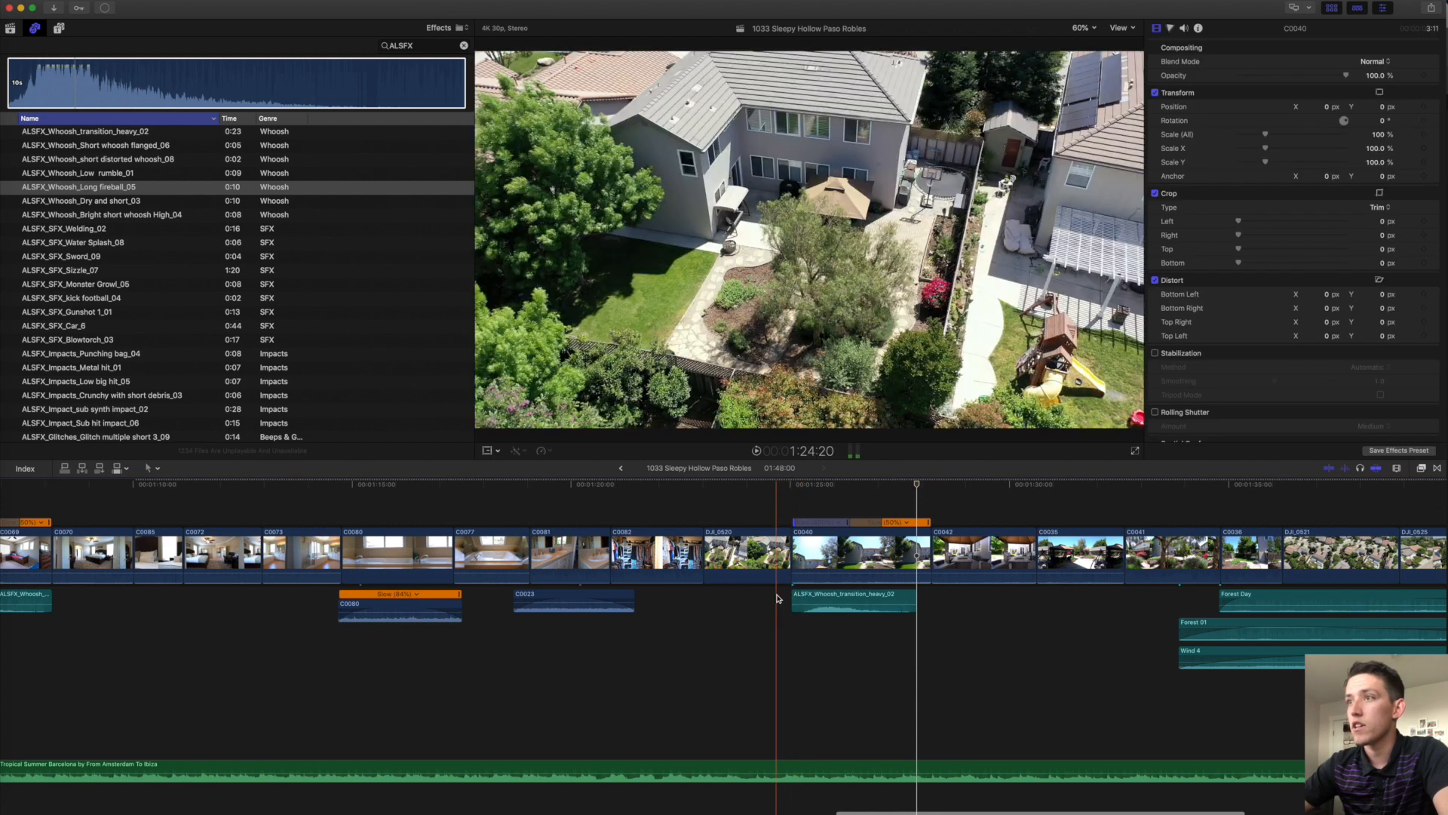
pyautogui.press('space')
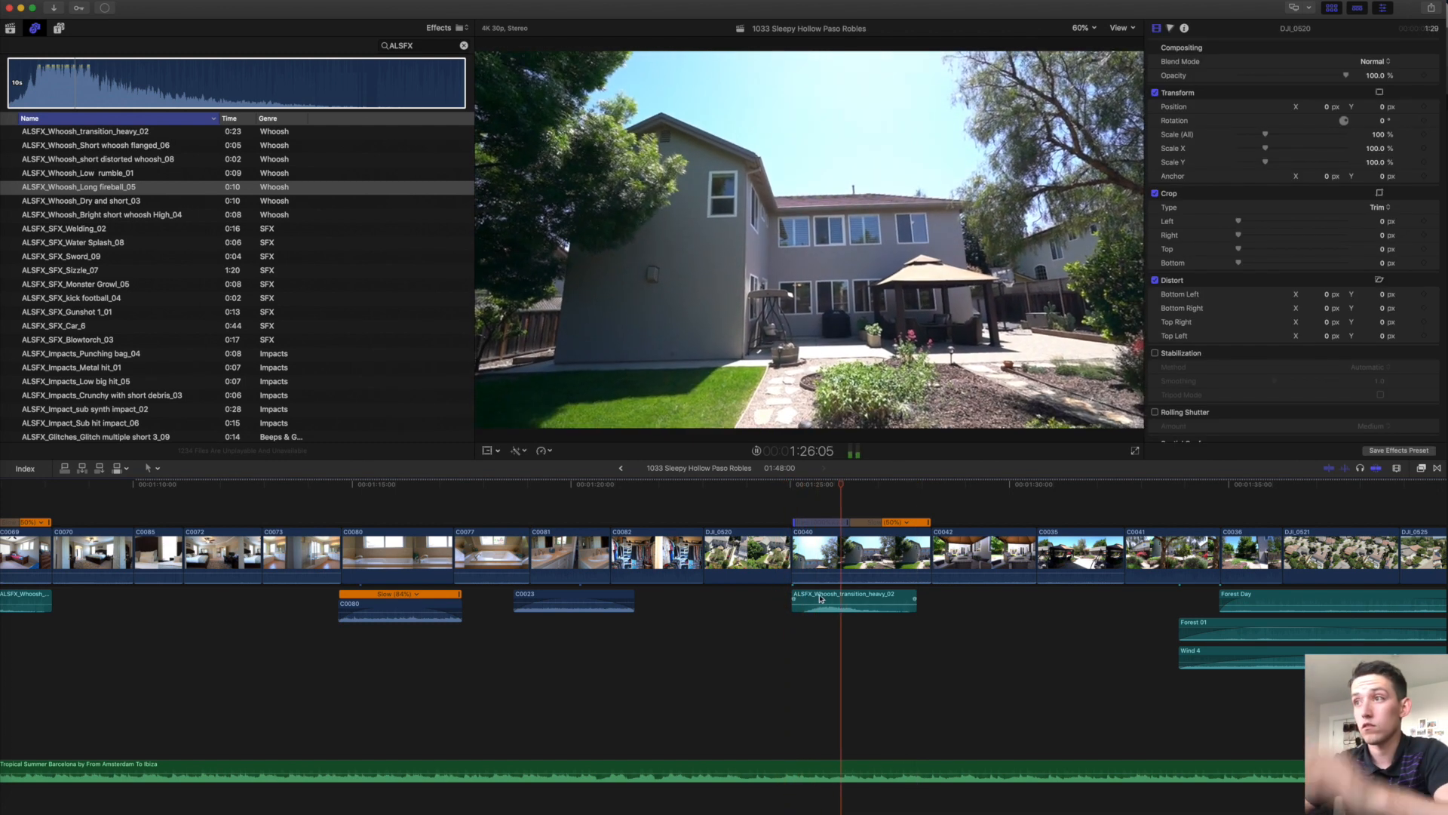
# Slow the new whoosh clip to 76% and replay to hear it.
pyautogui.click(827, 597)
pyautogui.press('super+r')
pyautogui.moveTo(913, 595); pyautogui.dragTo(860, 606)
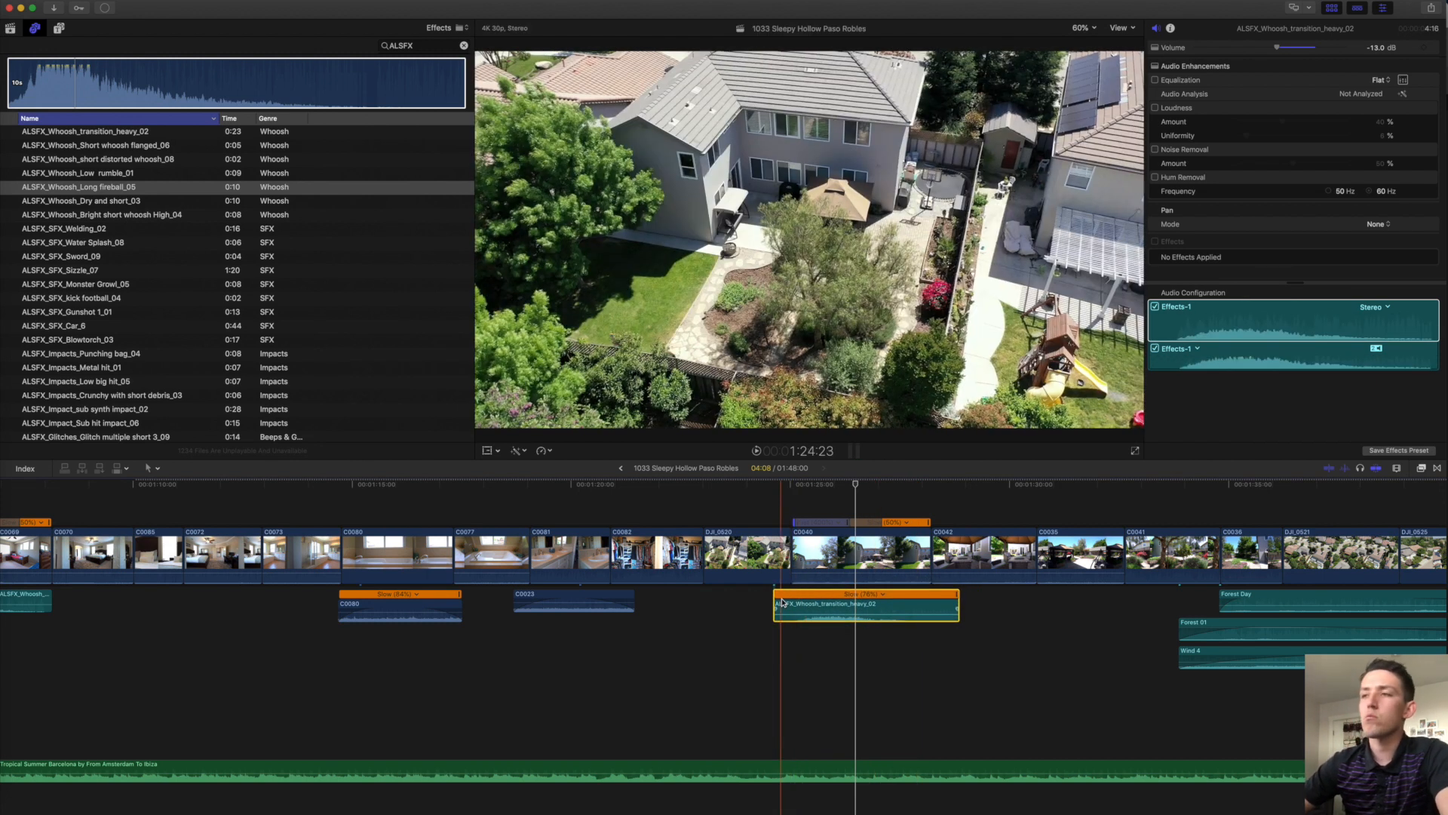
pyautogui.press('space')
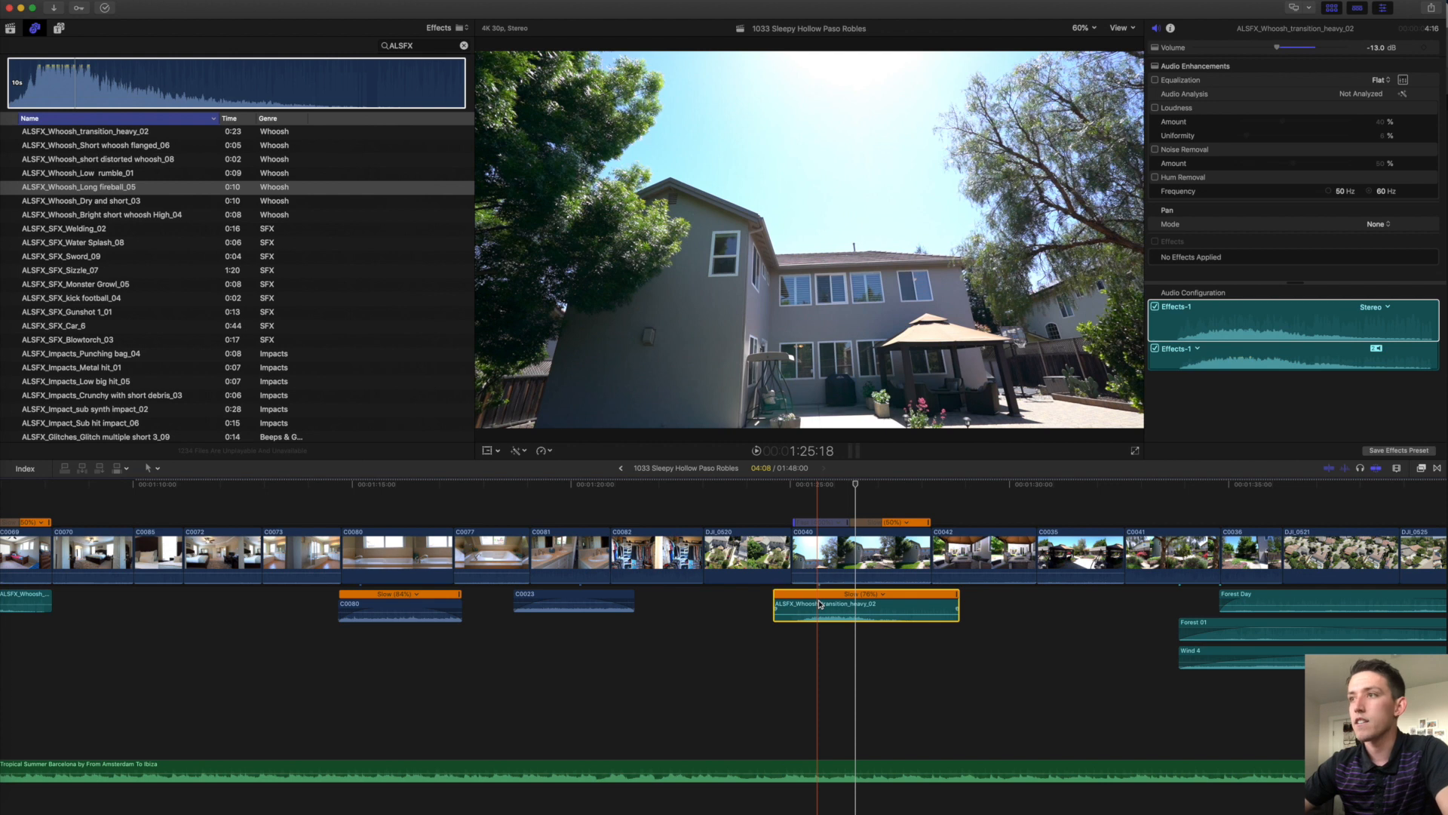
pyautogui.press('space')
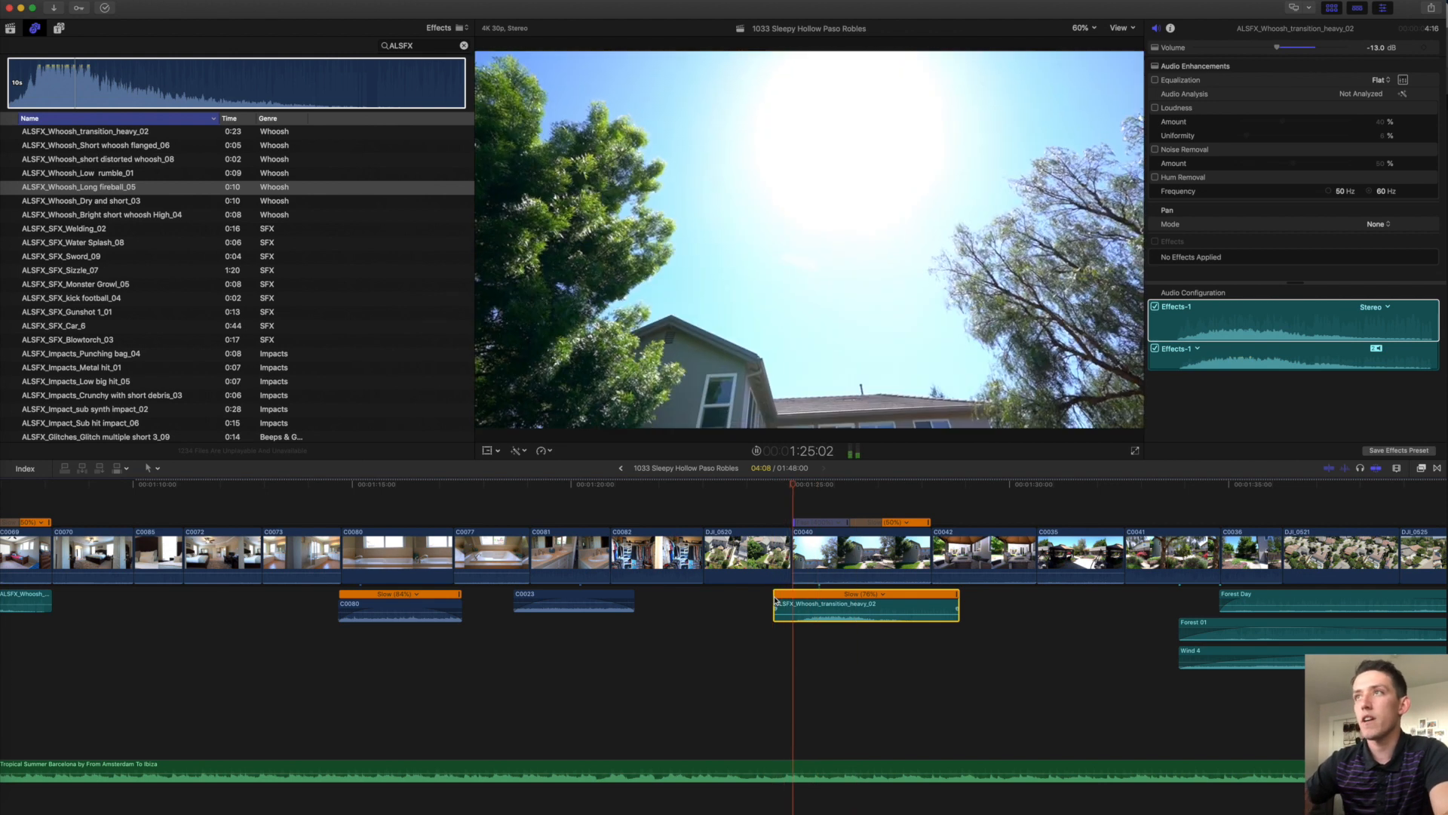
# Shorten the ends of clips C0042 and C0035.
pyautogui.hscroll(6, 776, 599)
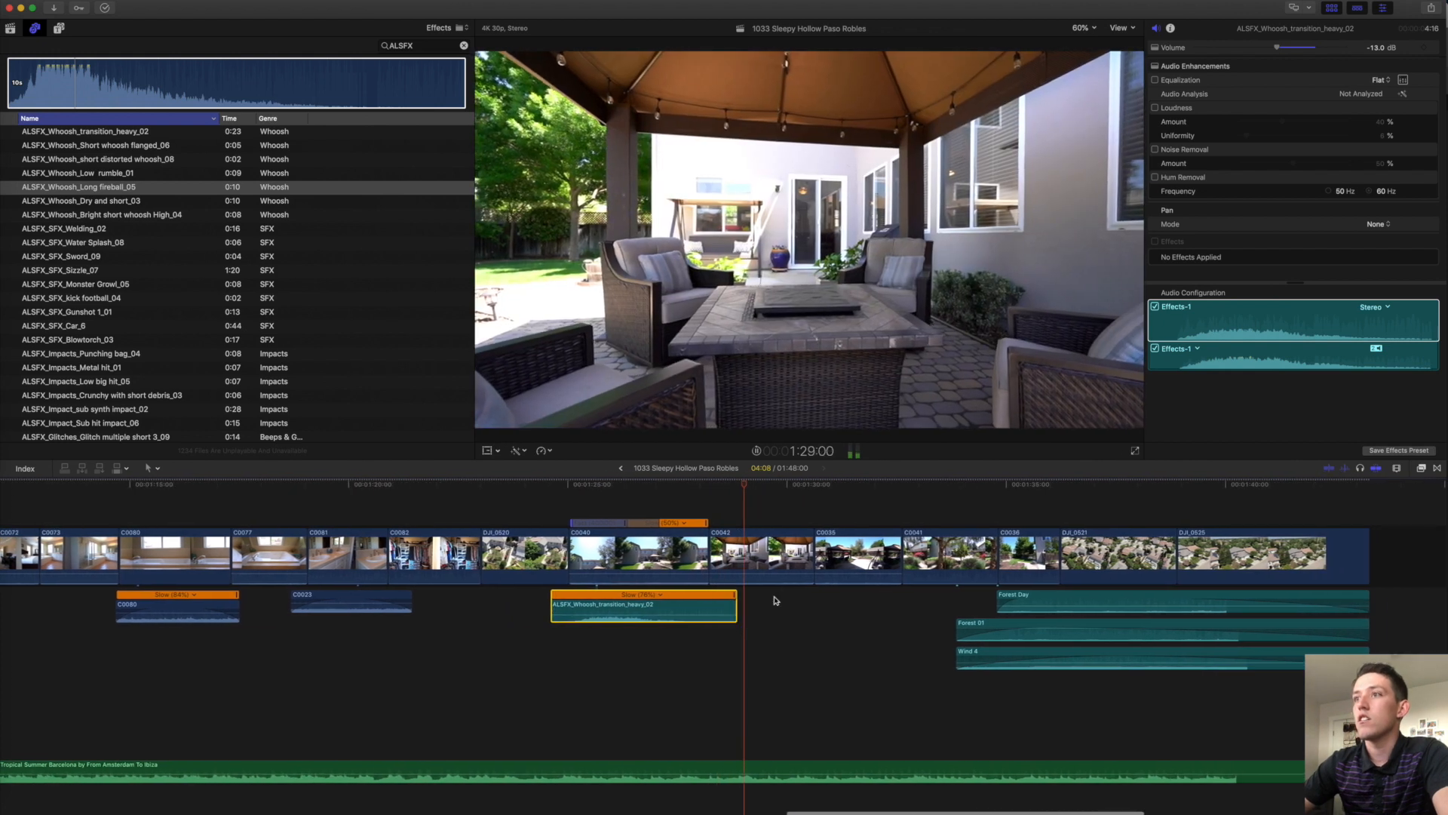
pyautogui.moveTo(786, 566); pyautogui.dragTo(647, 548)
pyautogui.press('space')
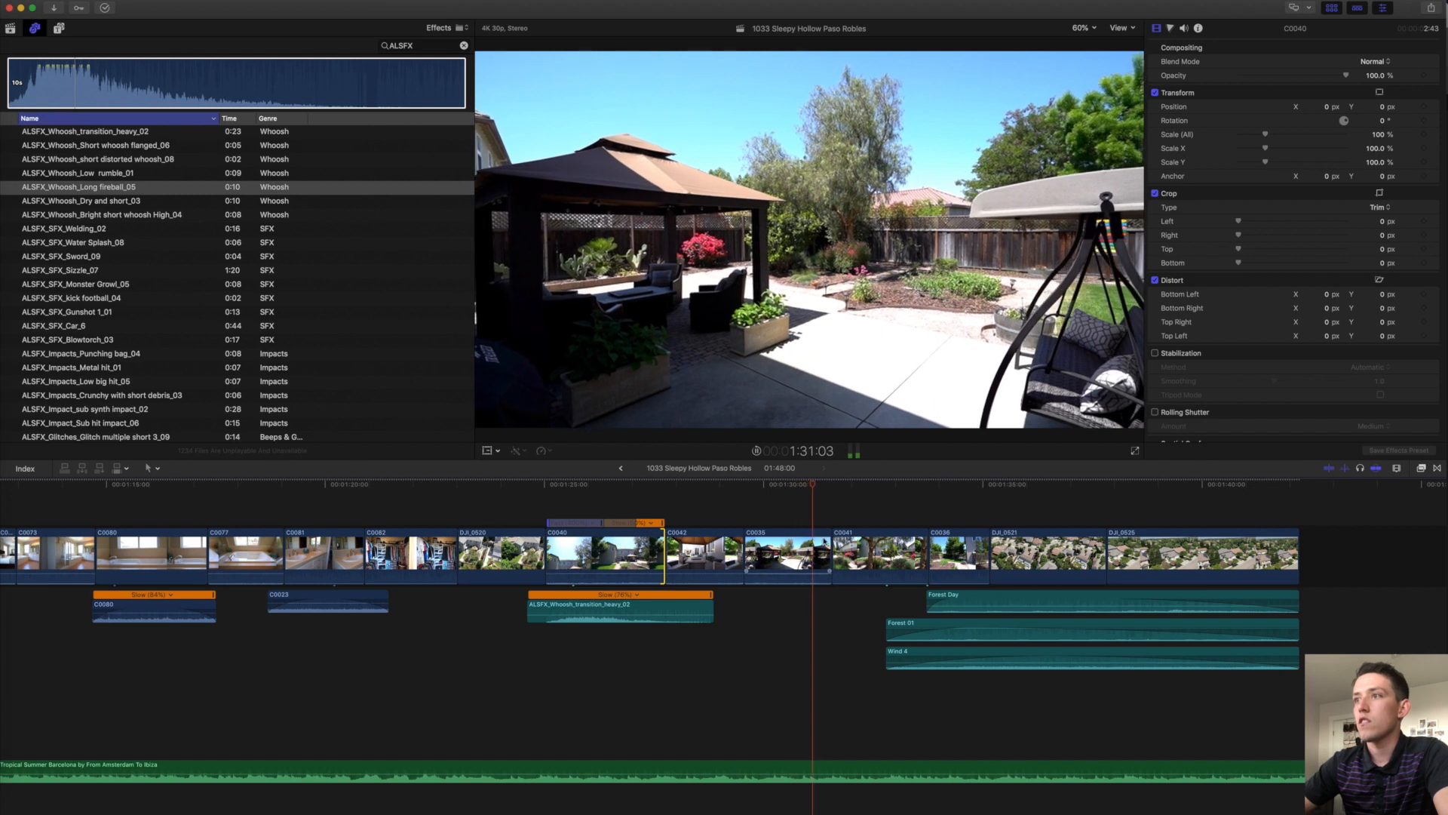
pyautogui.moveTo(832, 559); pyautogui.dragTo(822, 558)
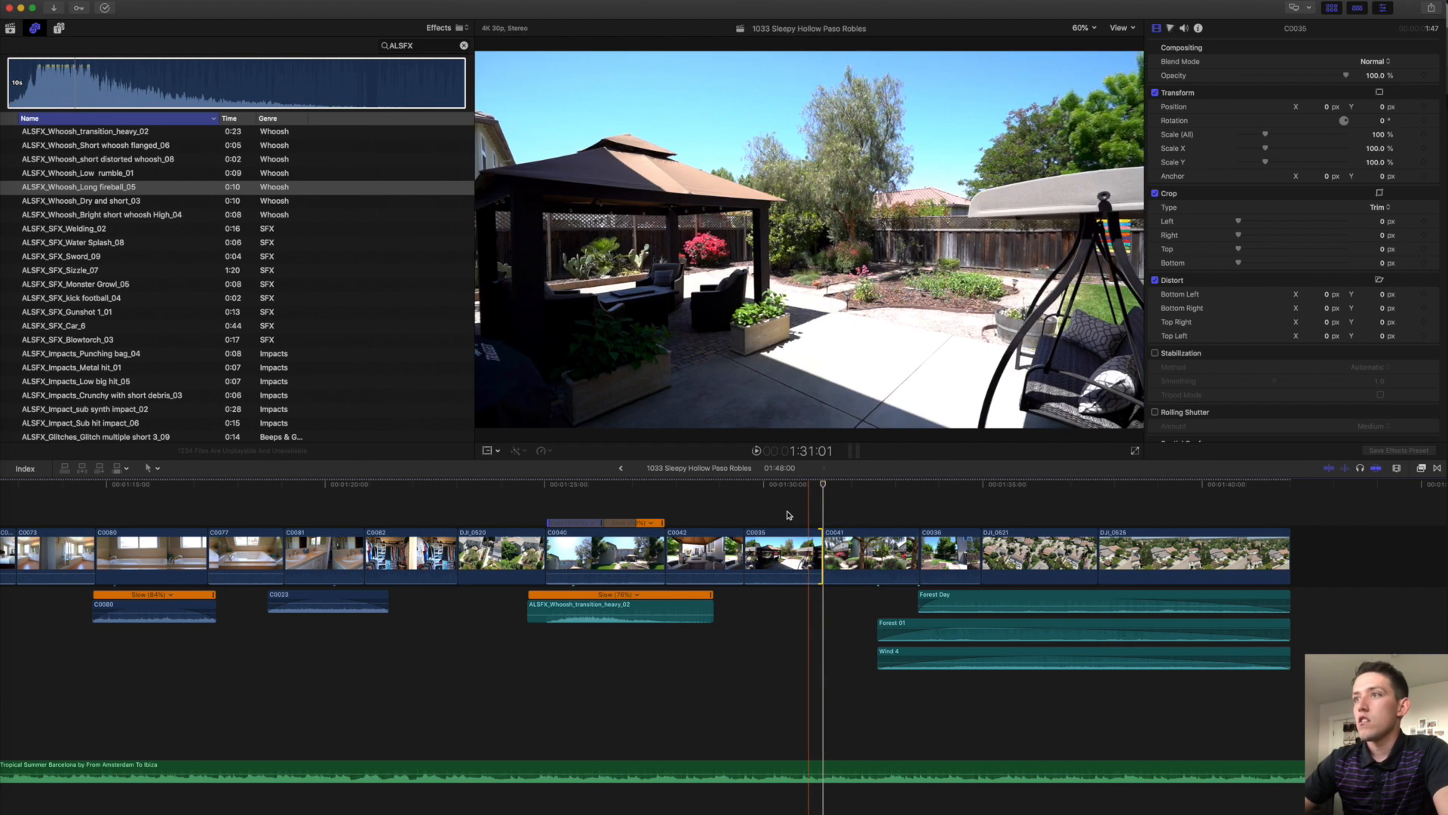
# Give C0035 an exposure correction: midtones up to 46%, shadows and highlights slightly lowered.
pyautogui.click(789, 550)
pyautogui.press('super+4')
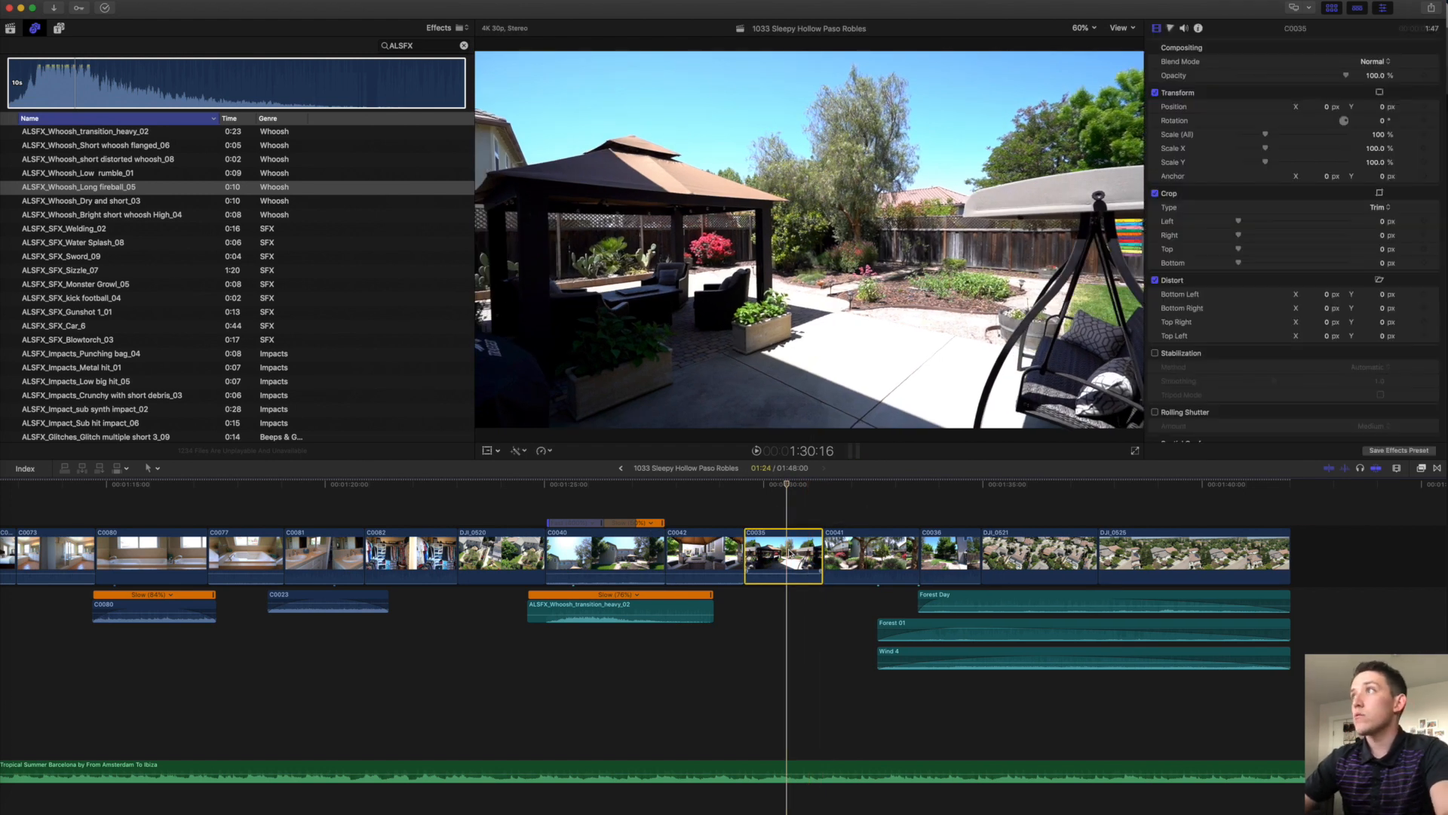
pyautogui.press('super+6')
pyautogui.moveTo(1306, 148); pyautogui.dragTo(1307, 126)
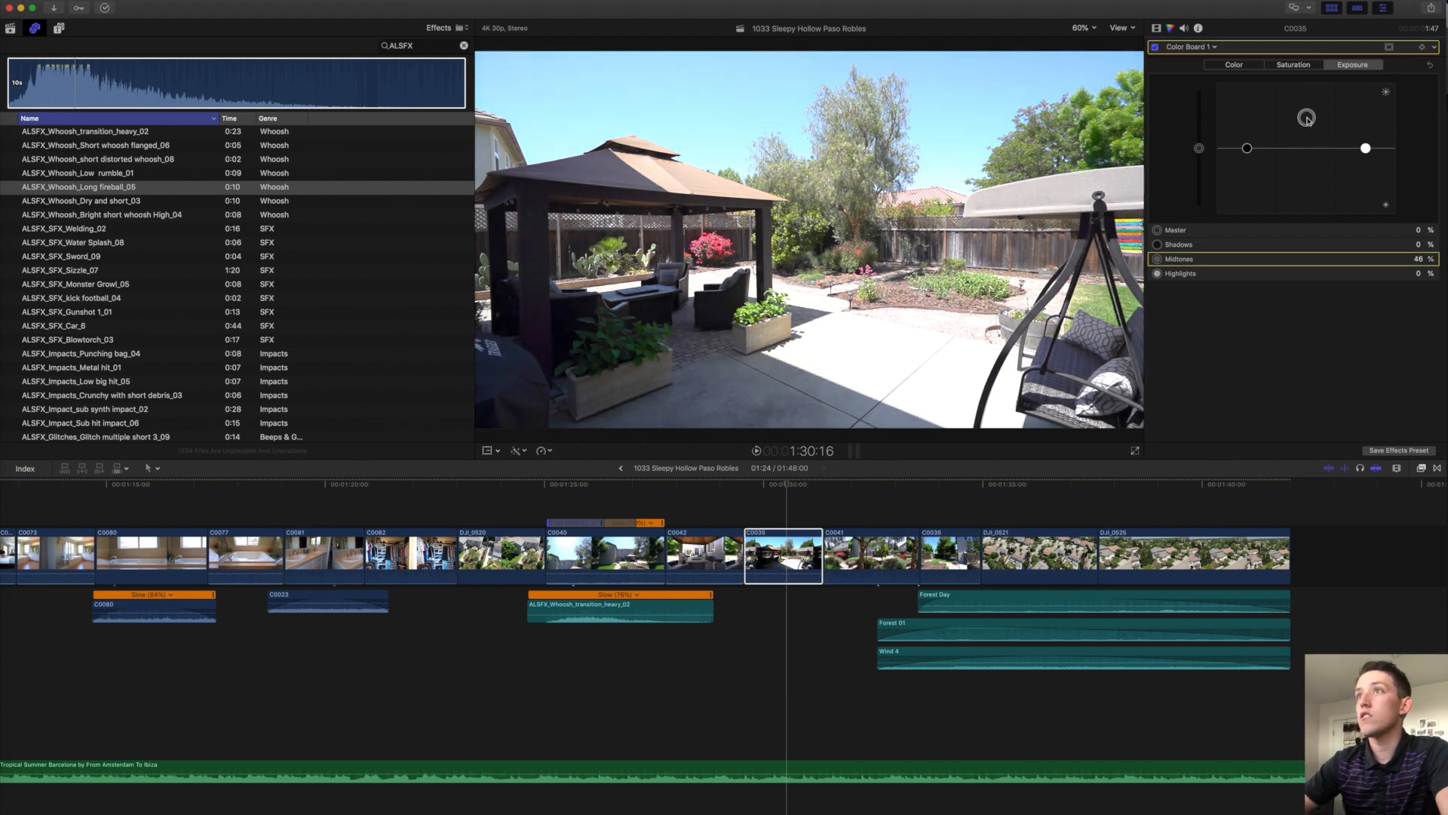
pyautogui.moveTo(1250, 151); pyautogui.dragTo(1250, 154)
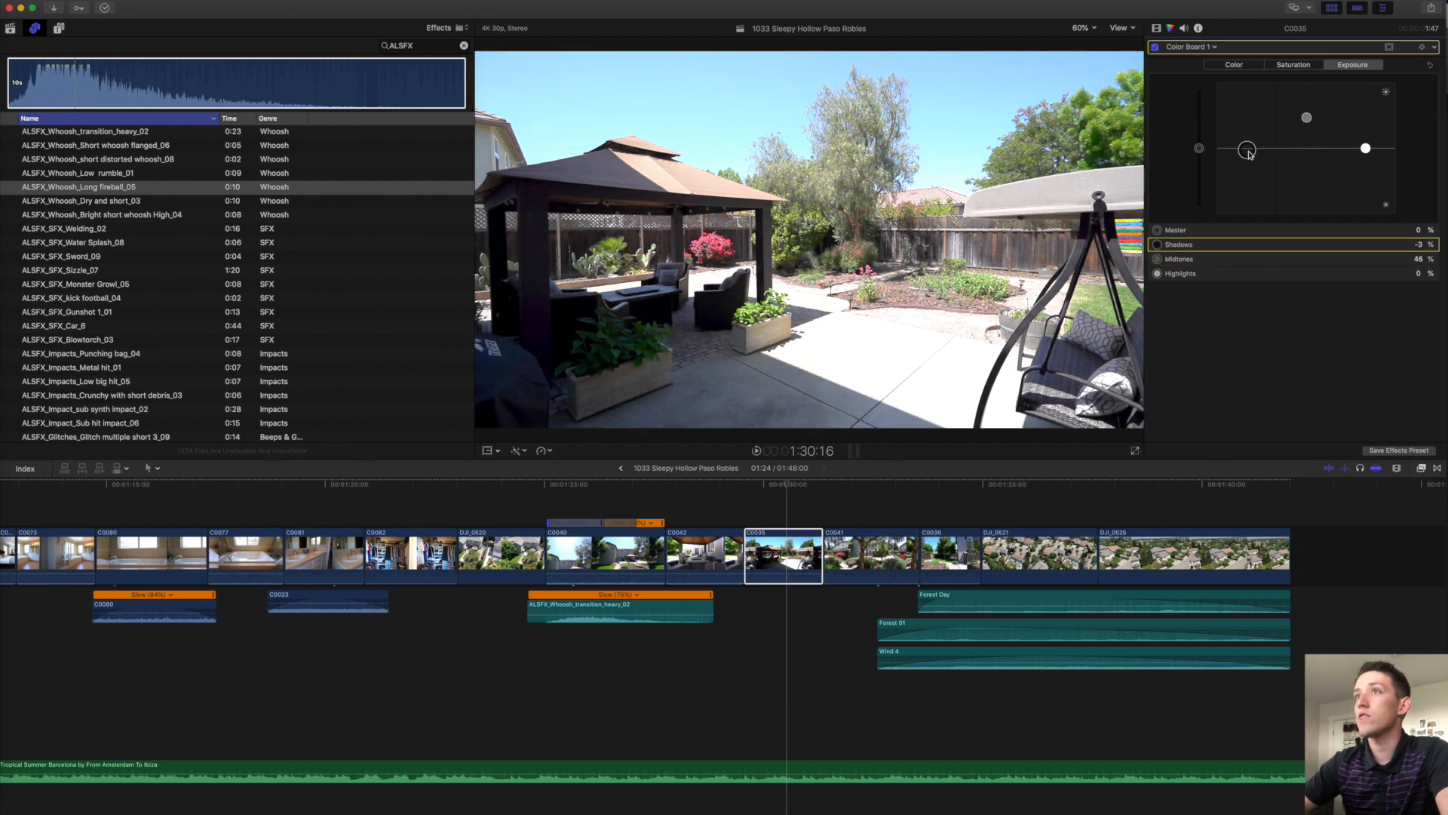
pyautogui.click(1366, 149)
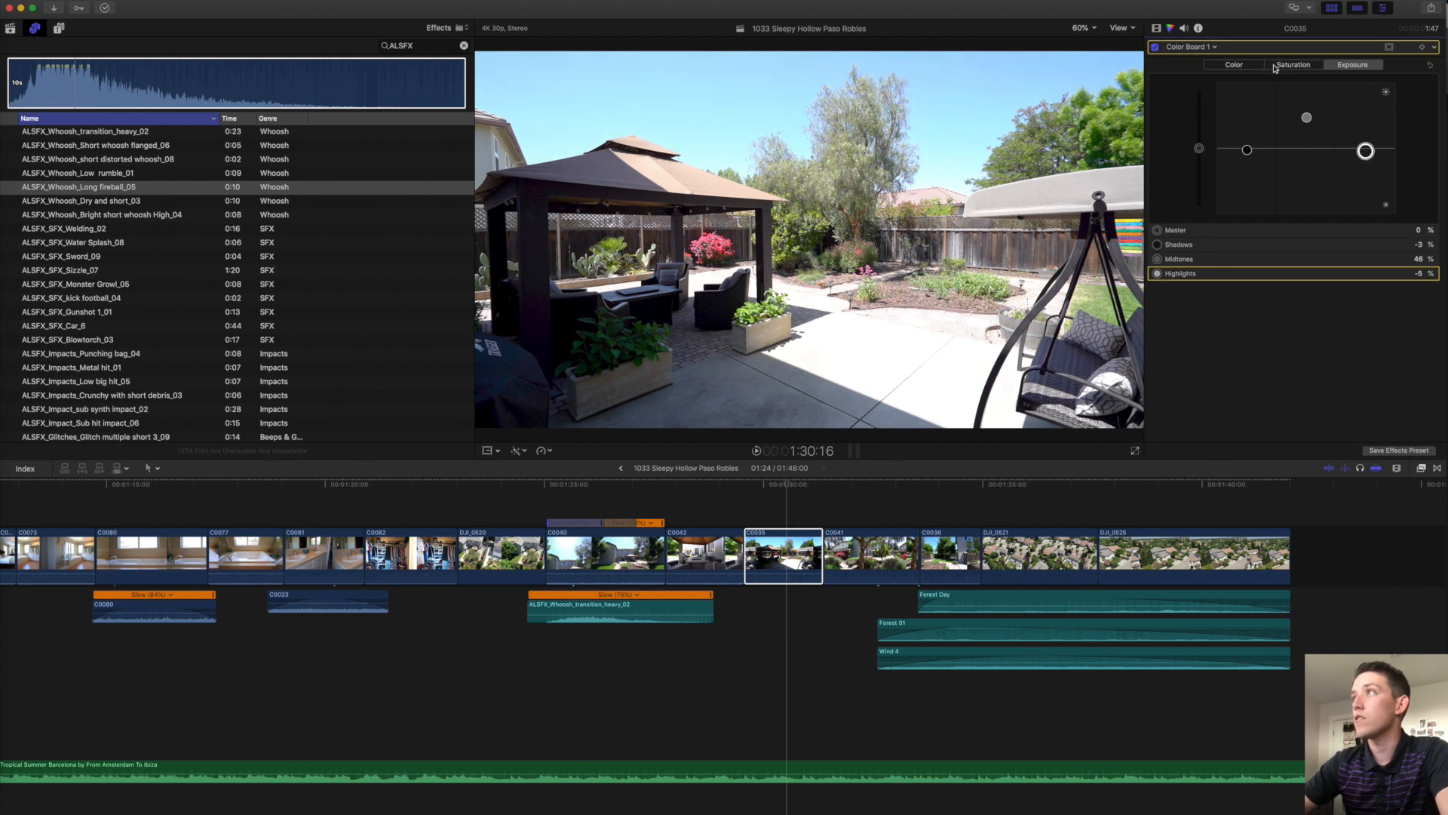
pyautogui.click(1154, 49)
pyautogui.click(1154, 48)
pyautogui.click(1154, 48)
pyautogui.click(1155, 48)
pyautogui.click(1154, 48)
pyautogui.click(1154, 48)
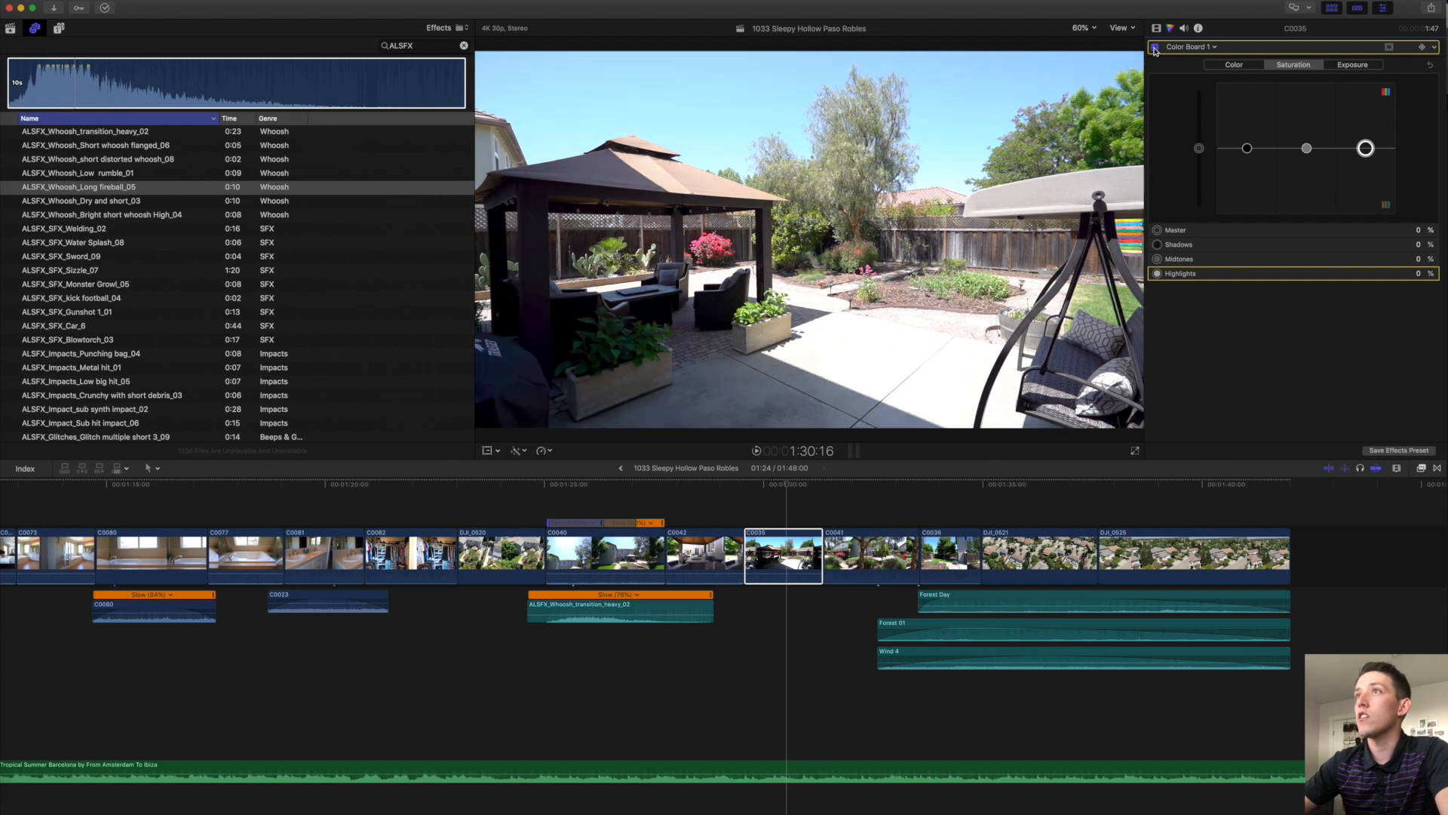
# Raise C0041's exposure midtones to 19% with shadows at -5%.
pyautogui.press('space')
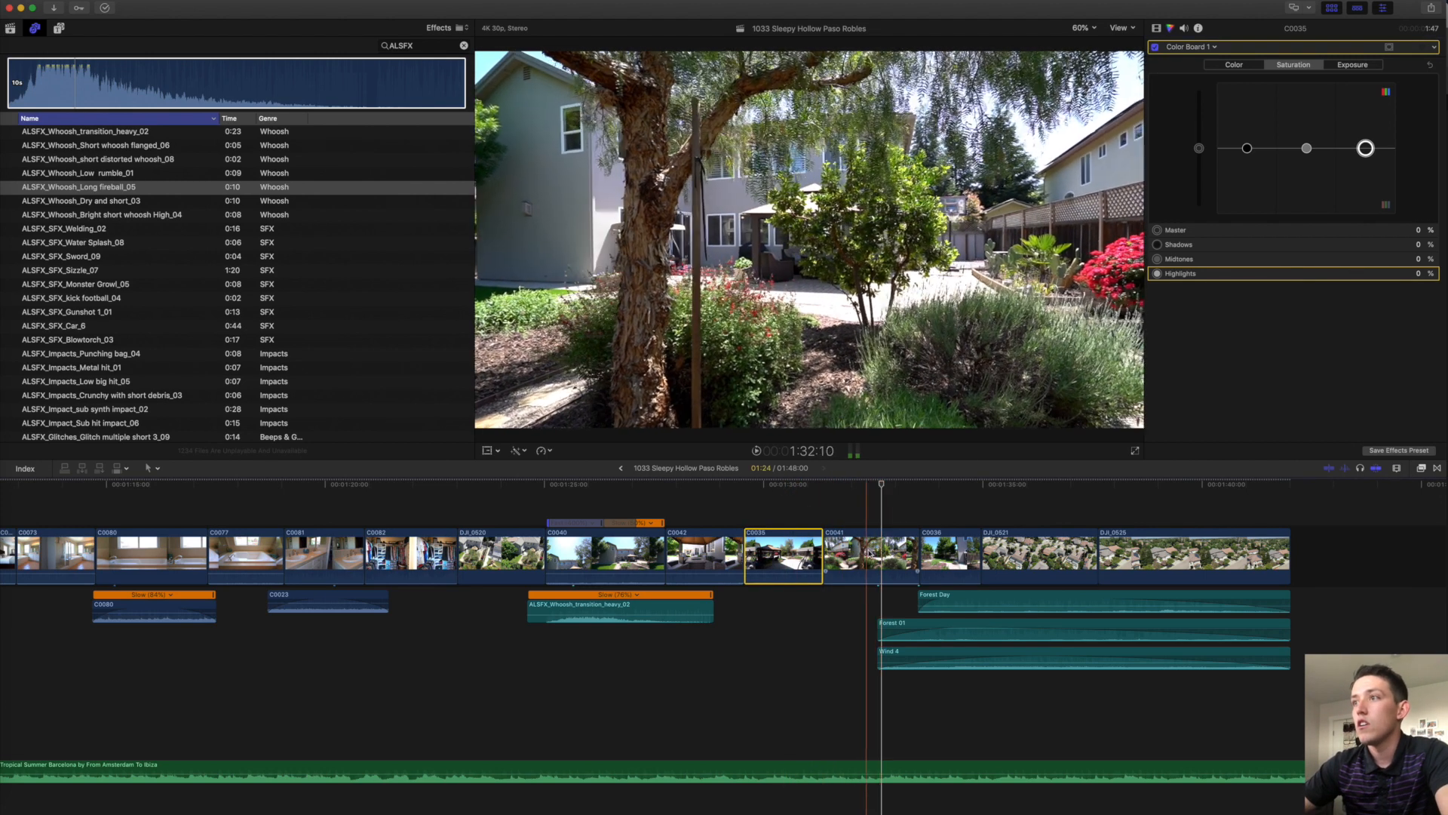
pyautogui.press('space')
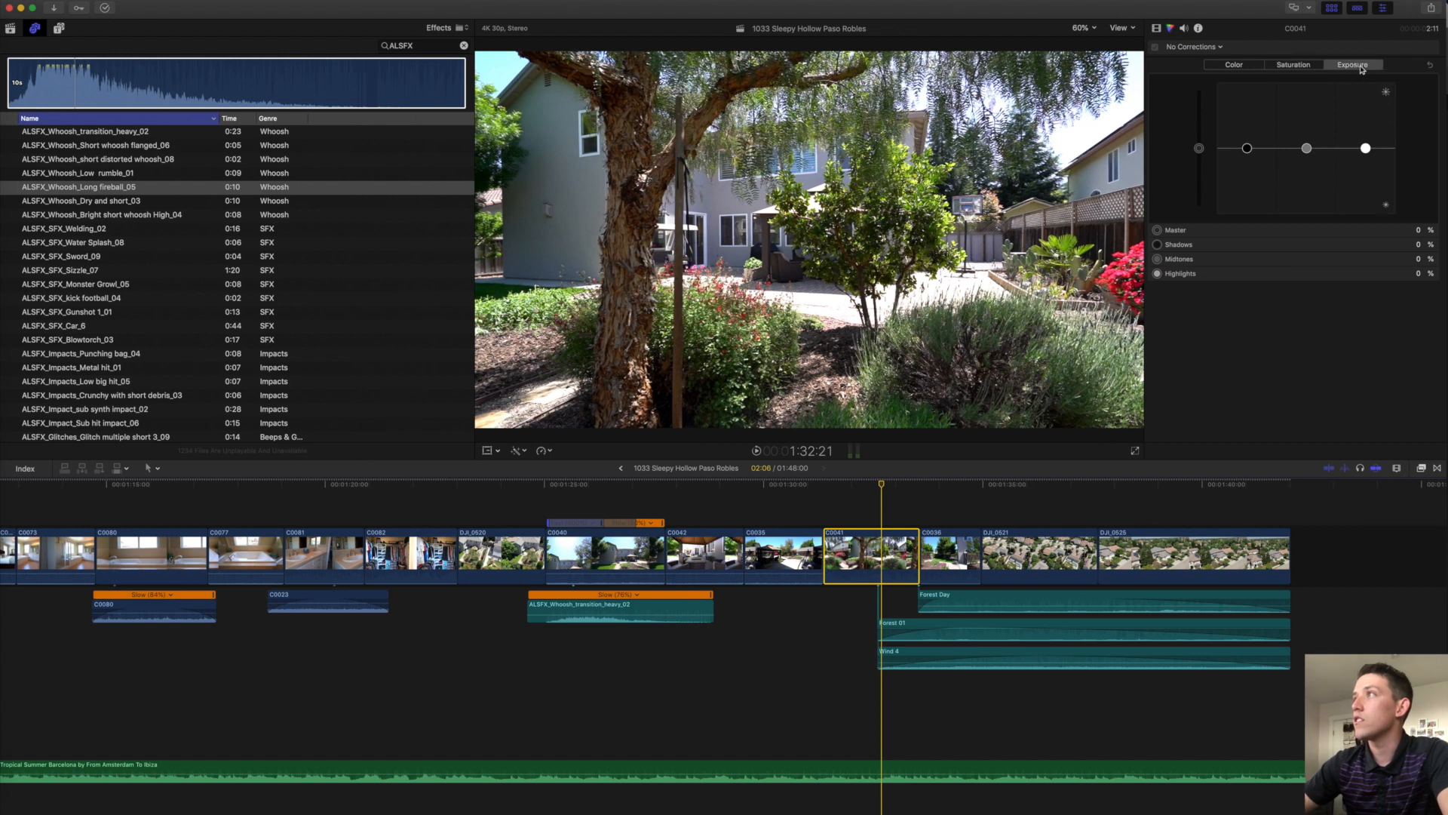
pyautogui.moveTo(1307, 148); pyautogui.dragTo(1248, 154)
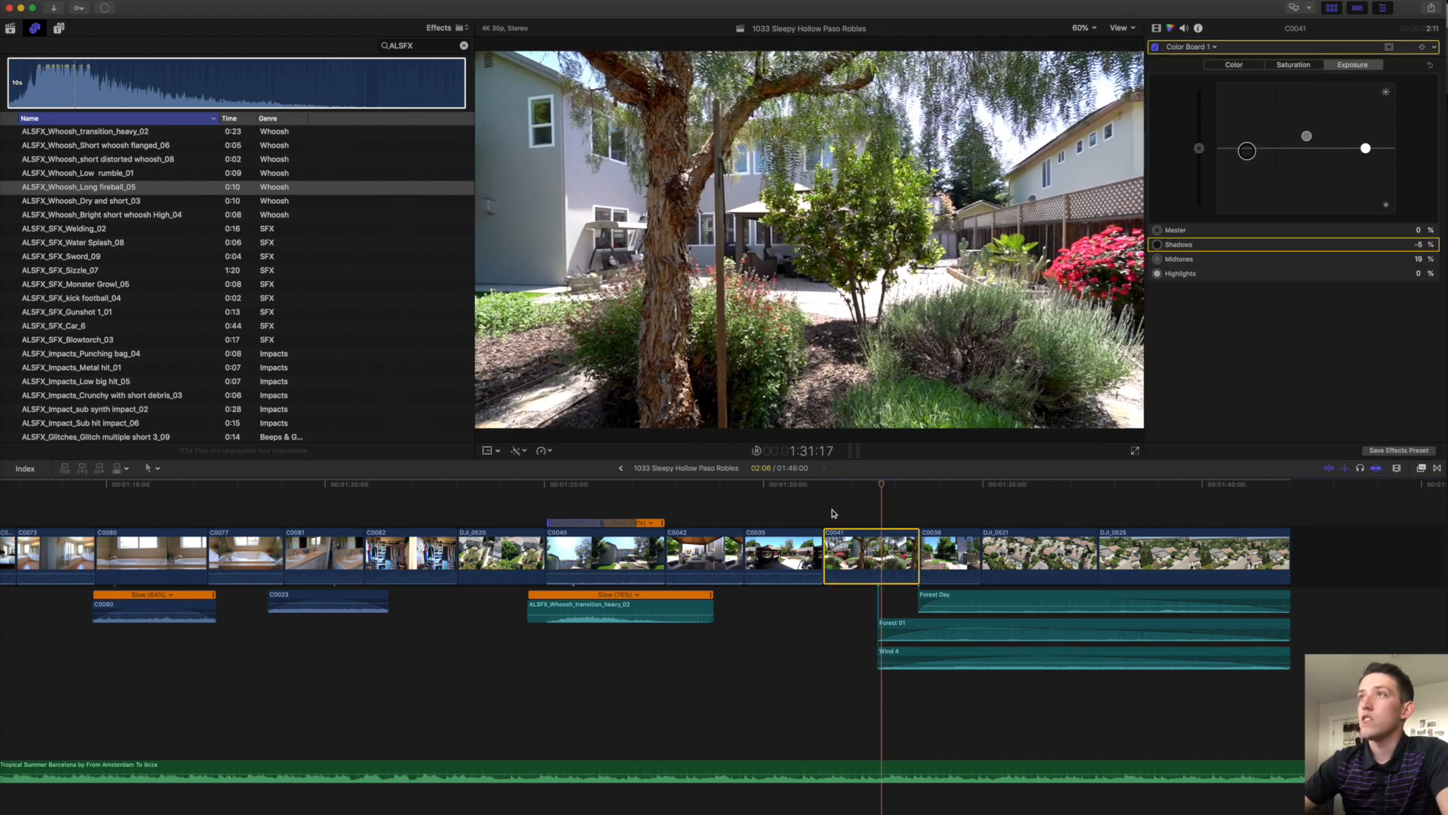
pyautogui.press('space')
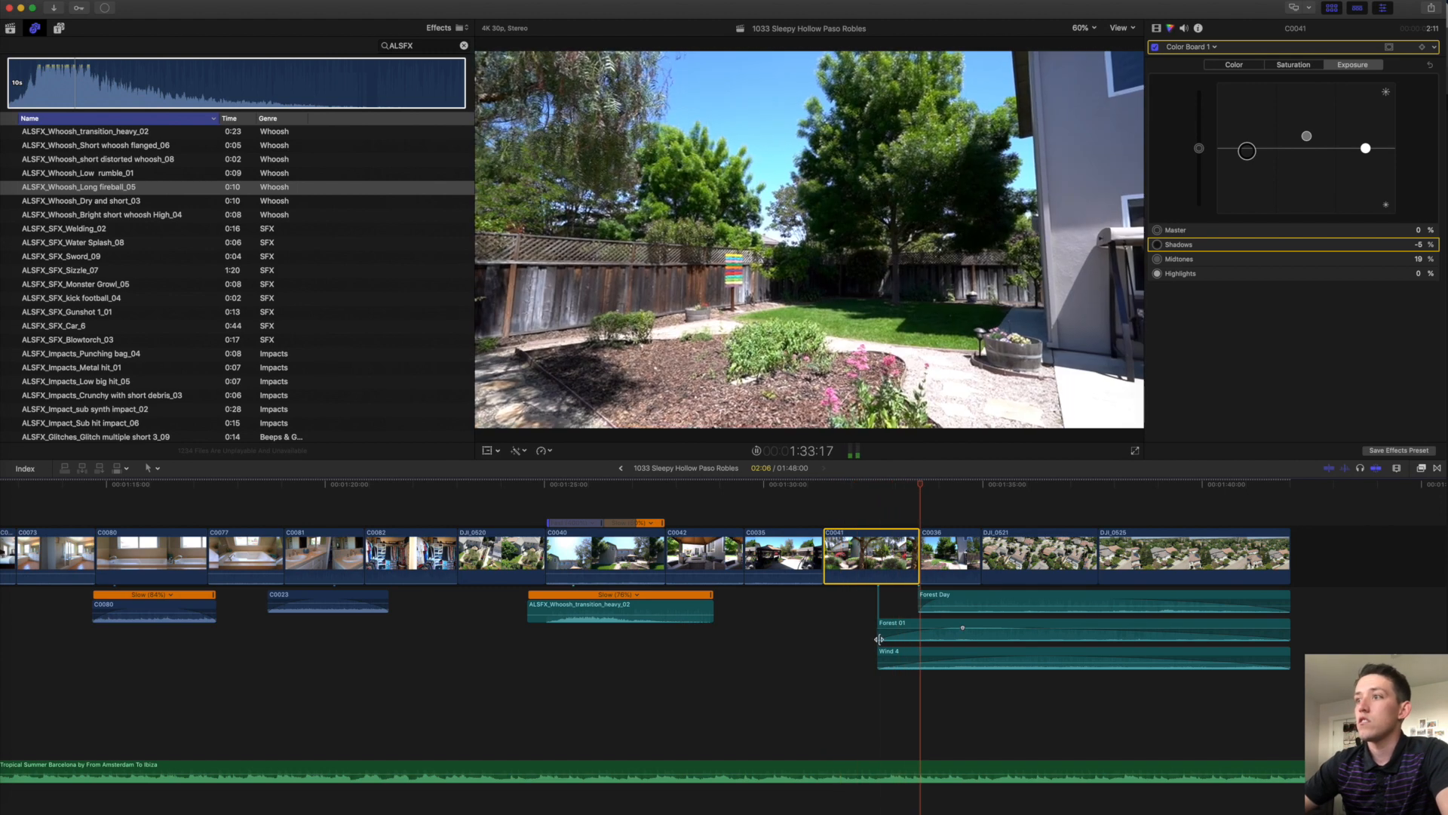
# Extend the Forest 01 and Wind 4 ambience clips to start earlier.
pyautogui.moveTo(880, 628); pyautogui.dragTo(491, 640)
pyautogui.moveTo(878, 666)
pyautogui.mouseDown()
pyautogui.moveTo(862, 667)
pyautogui.moveTo(883, 667)
pyautogui.mouseUp()
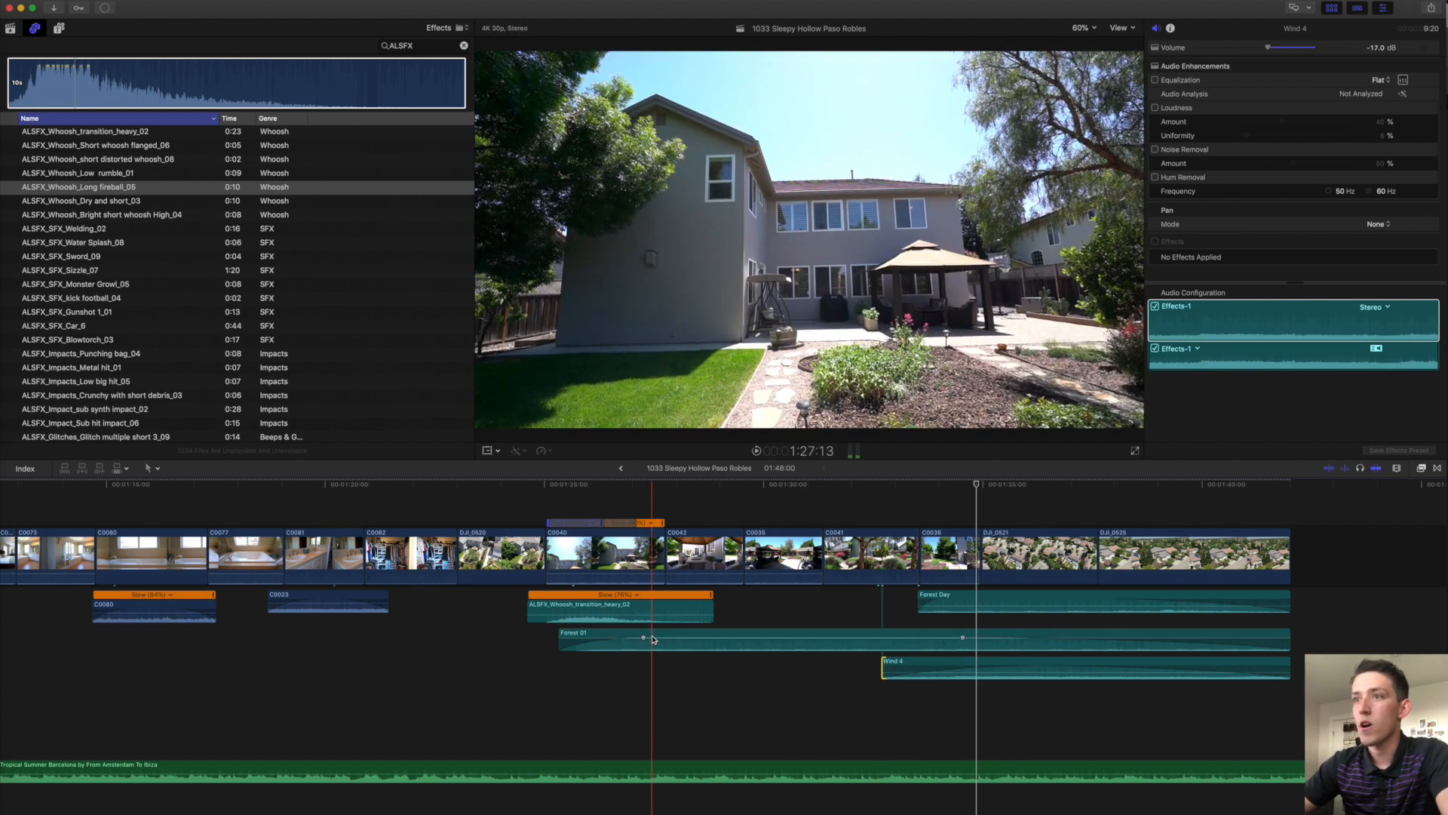
pyautogui.press('space')
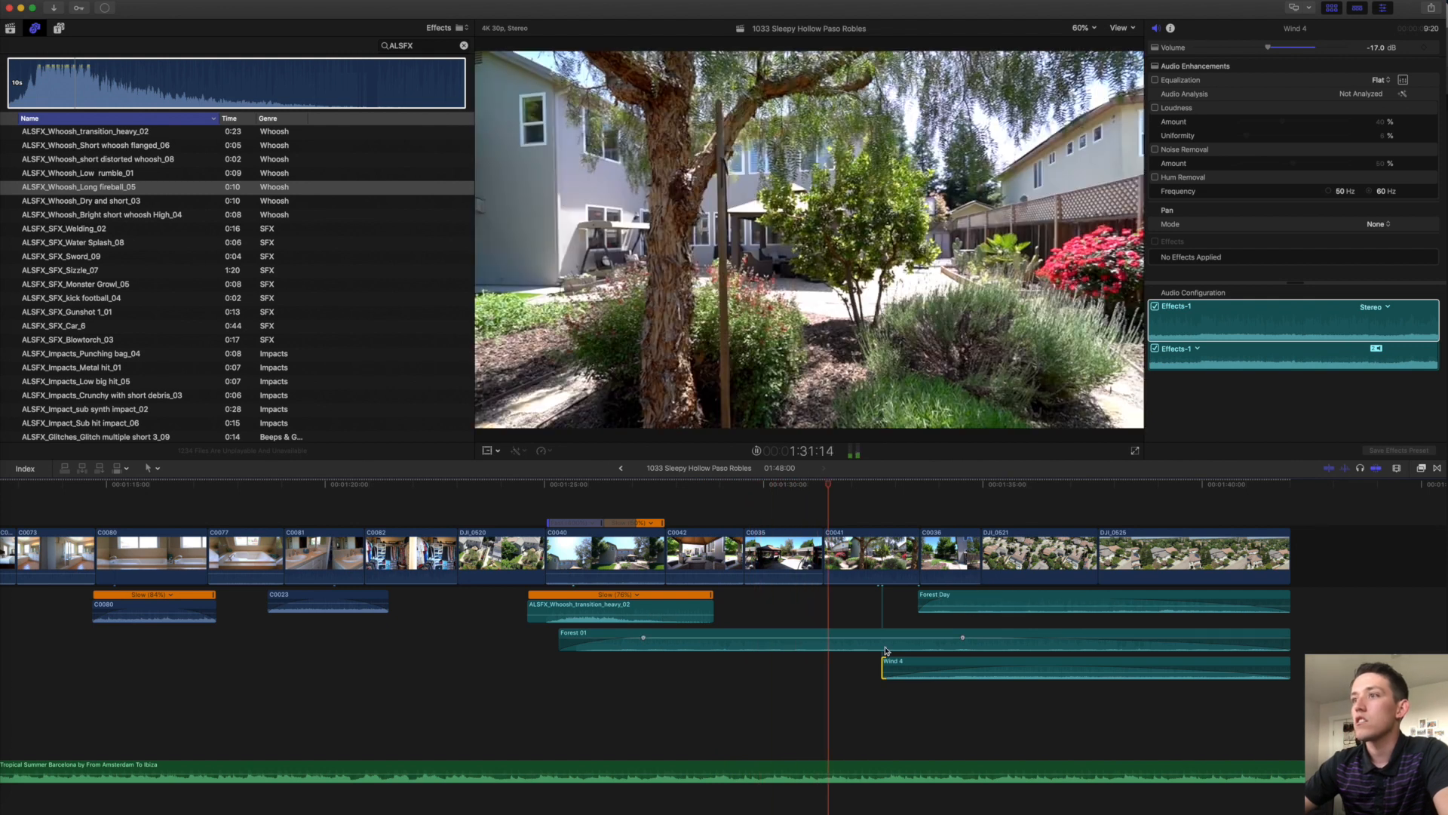
pyautogui.press('space')
# Blade Forest 01 at two points and delete the middle piece.
pyautogui.press('b')
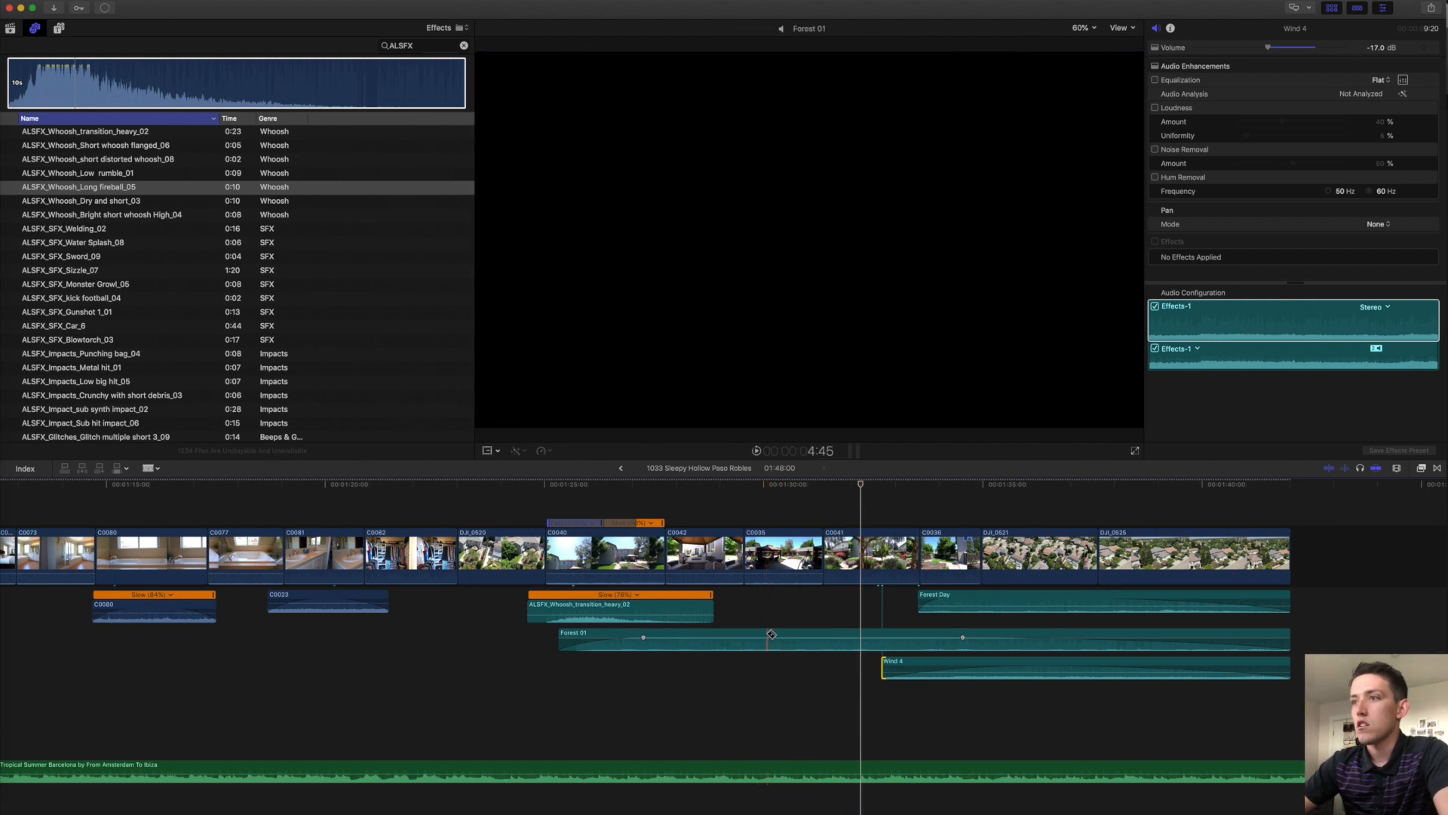
pyautogui.click(767, 636)
pyautogui.click(900, 631)
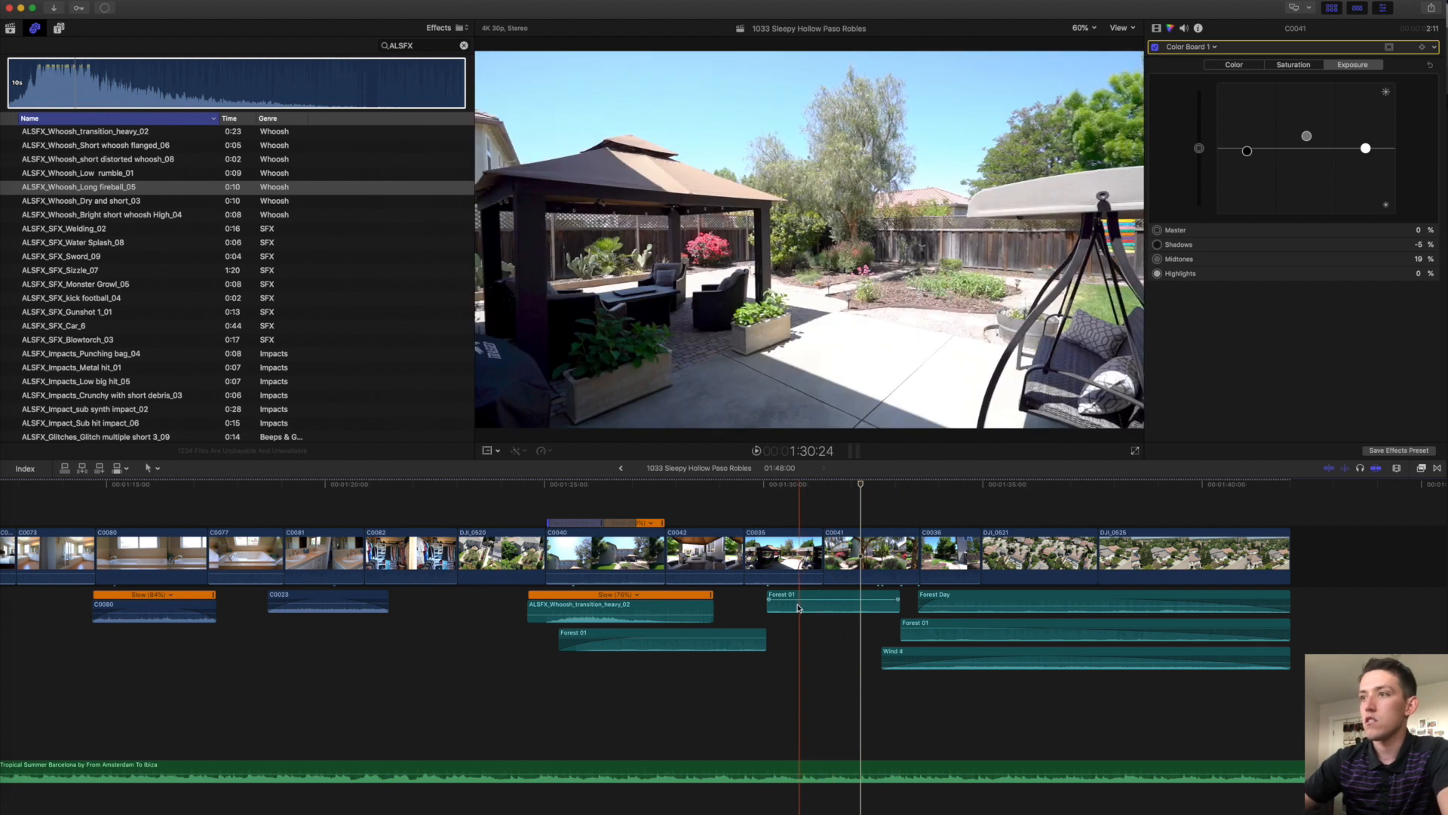
pyautogui.click(804, 605)
pyautogui.press('Delete')
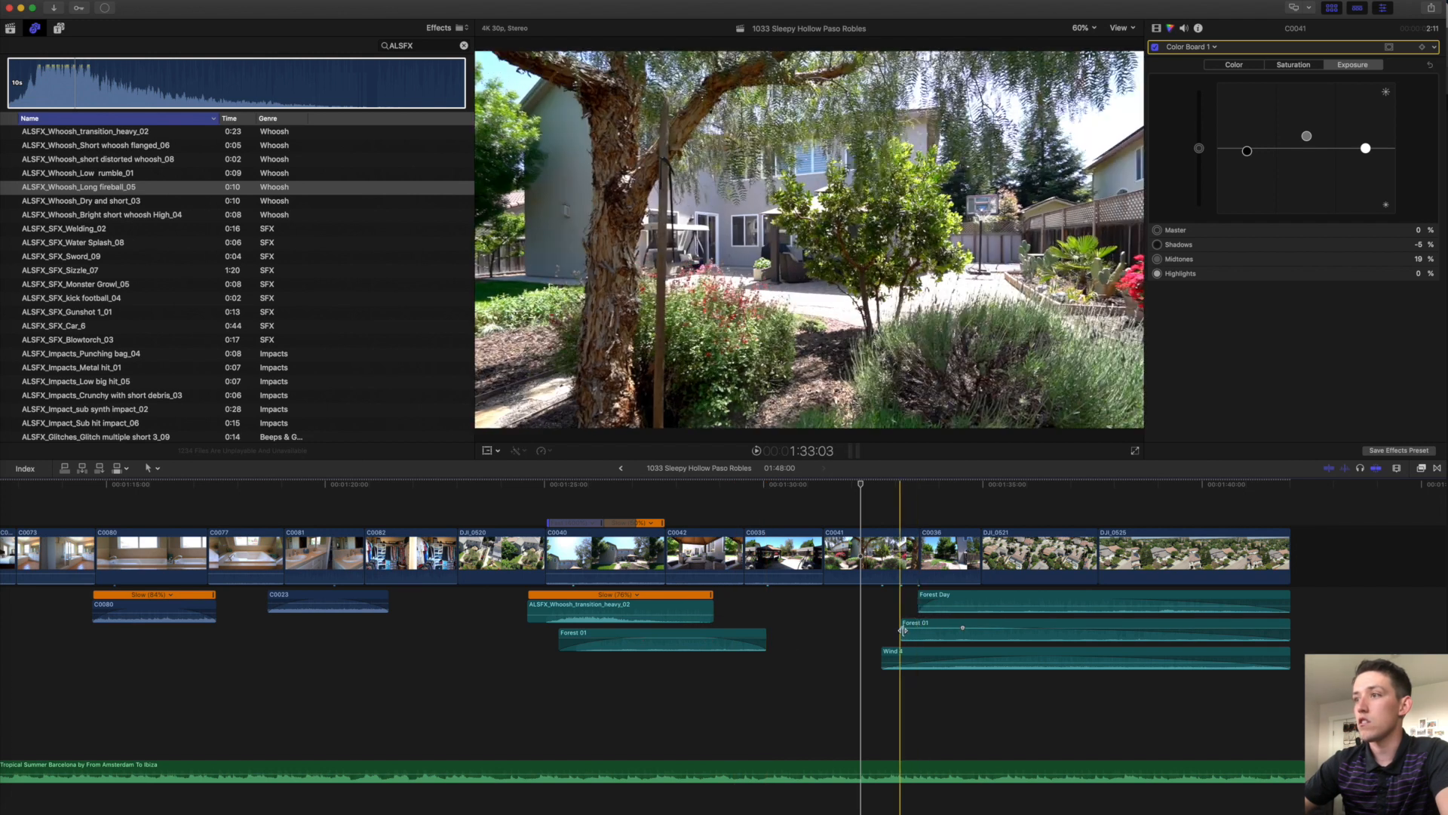
# Copy the upper Forest Day clip to about 1:28 and turn its volume down to -17 dB.
pyautogui.hscroll(-15, 744, 682)
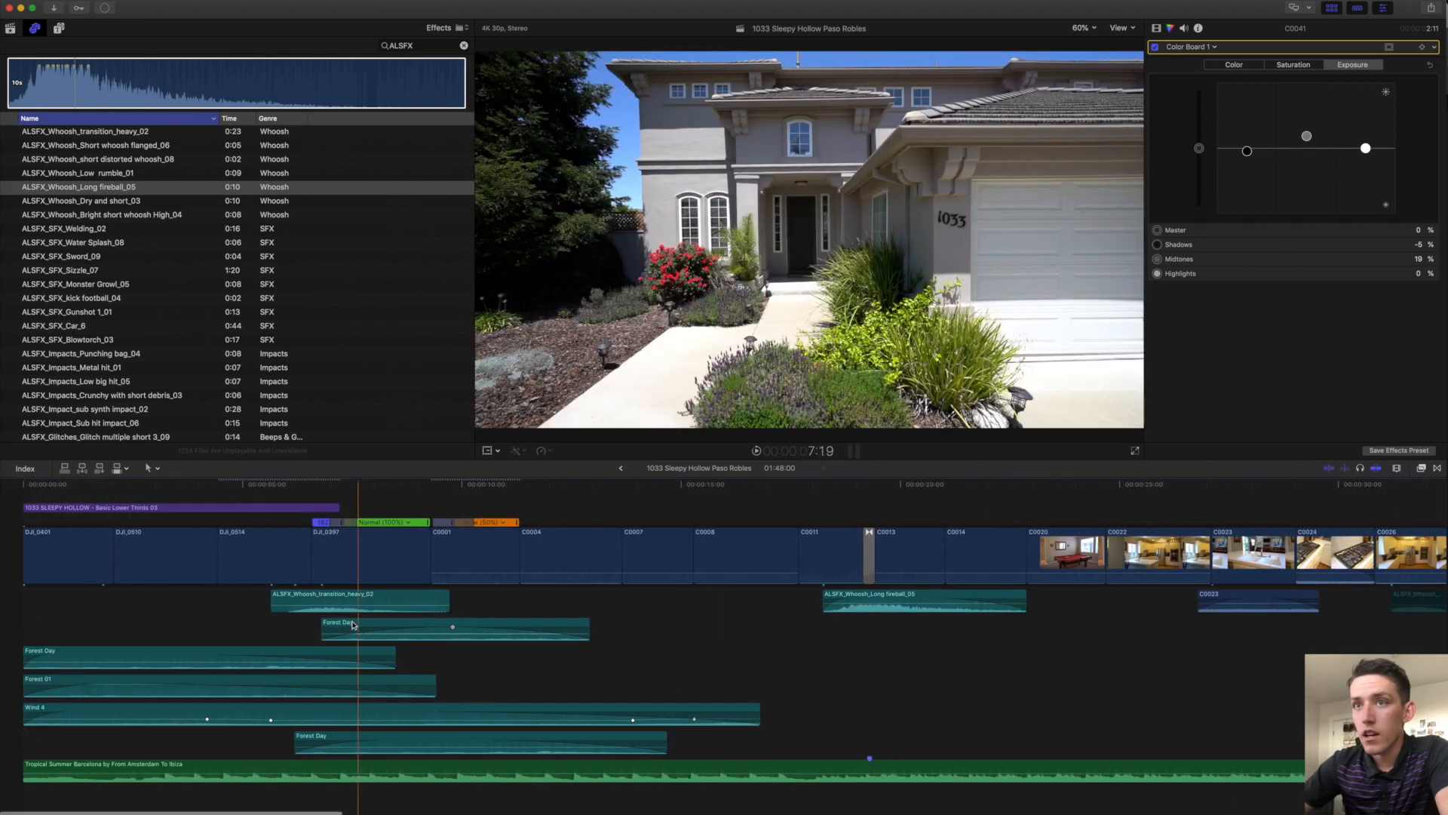
pyautogui.click(364, 629)
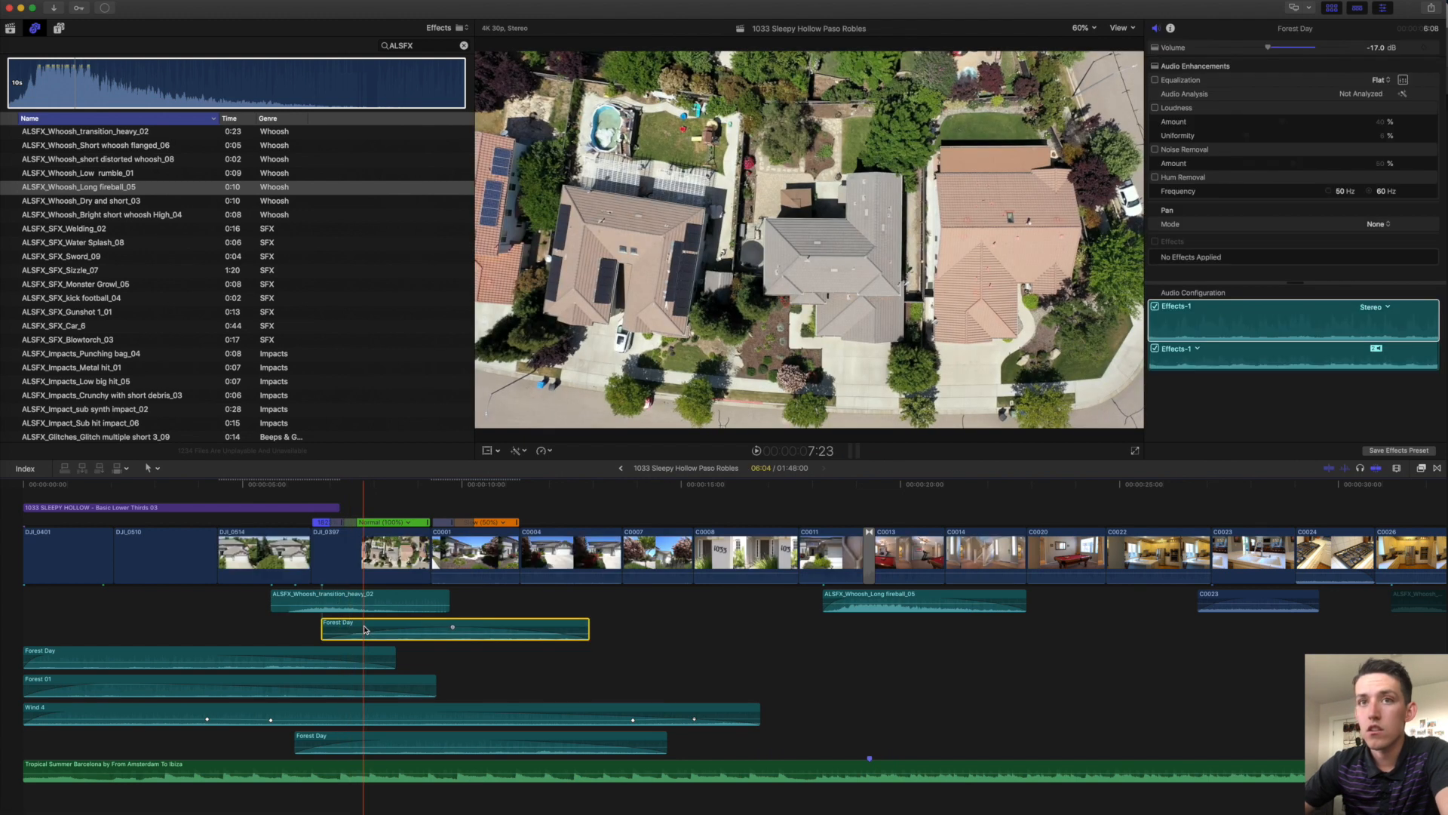
pyautogui.hscroll(20, 364, 629)
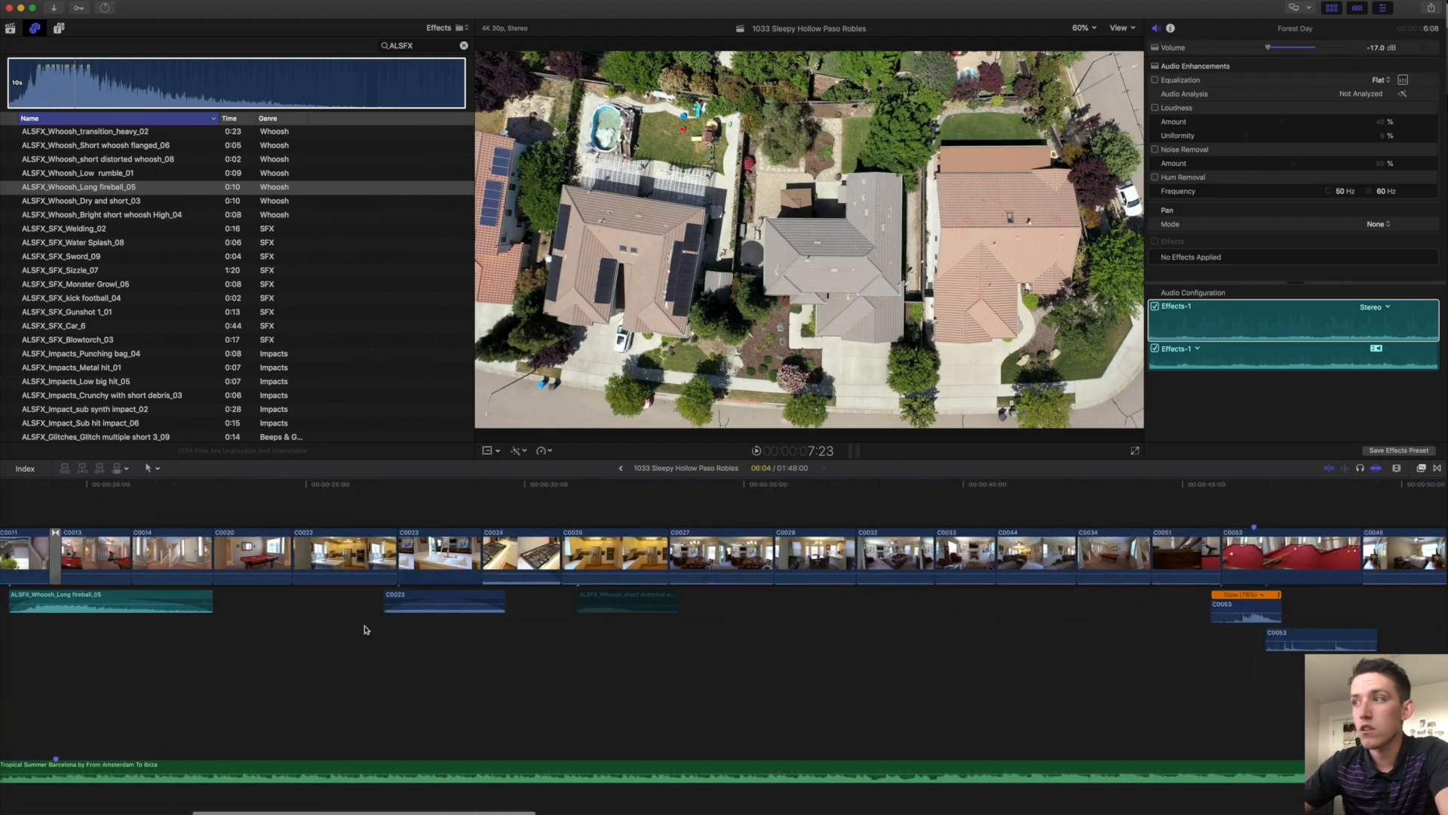
pyautogui.hscroll(-10, 200, 694)
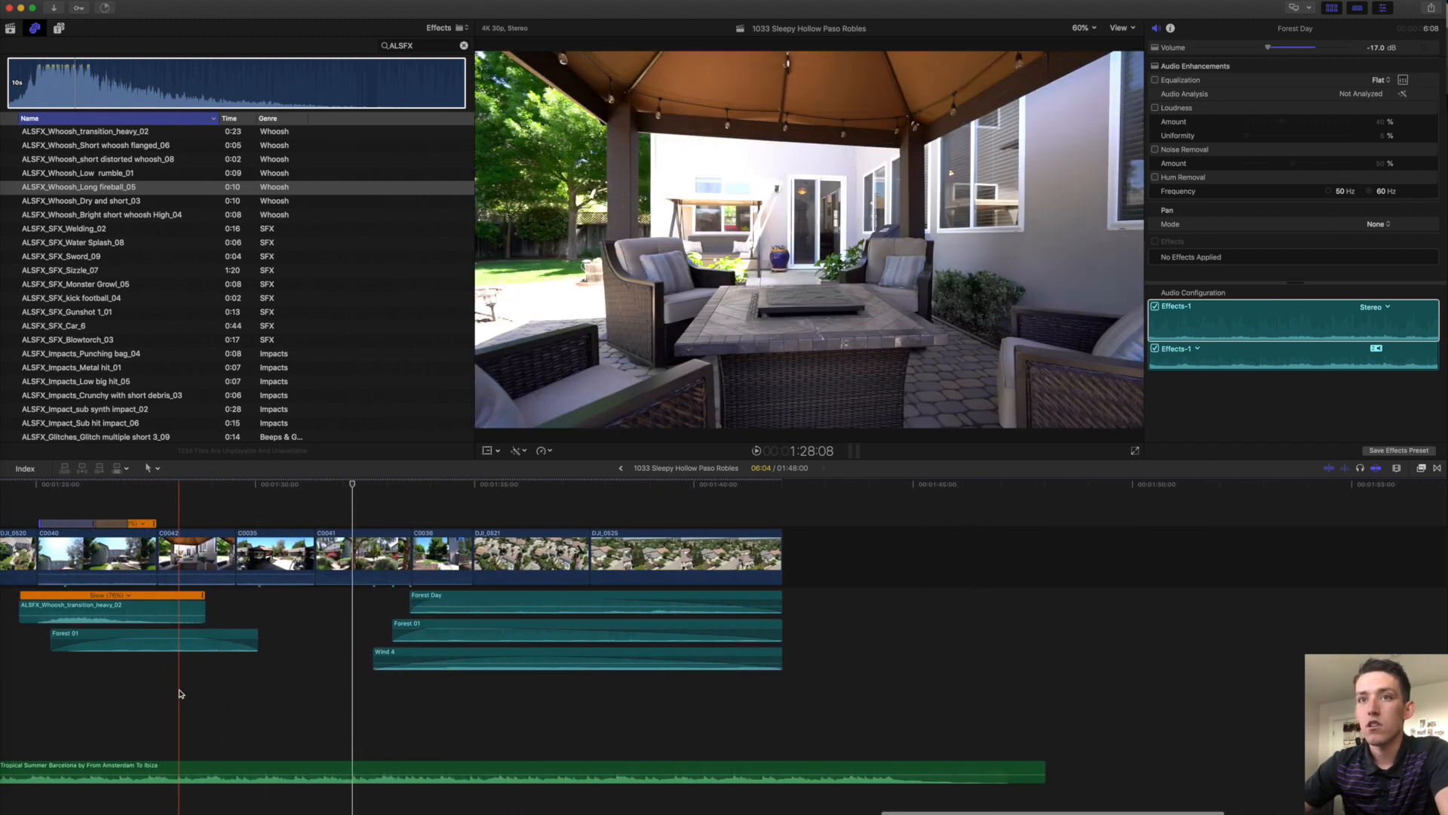
pyautogui.press('super+v')
pyautogui.press('space')
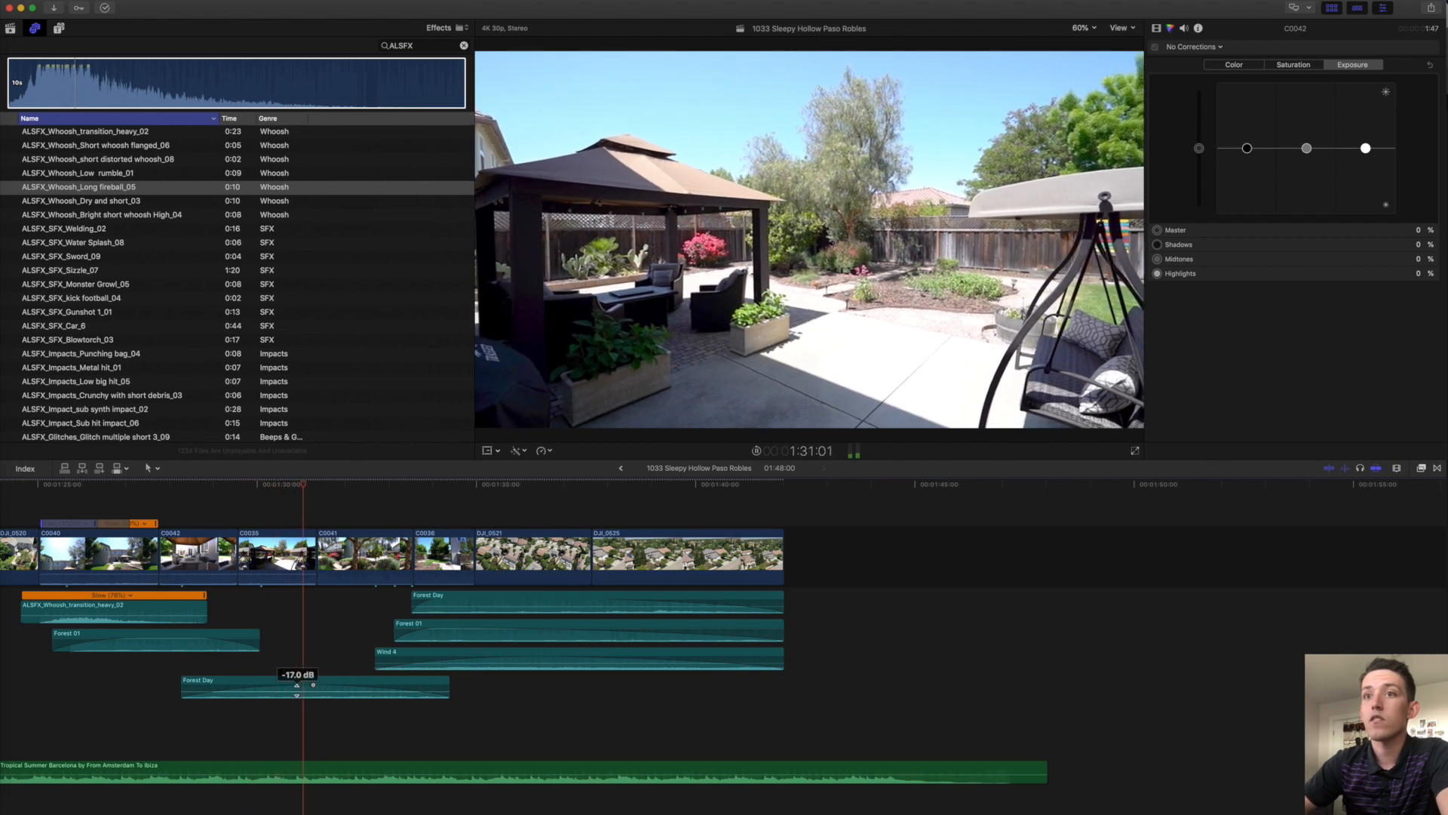
pyautogui.moveTo(297, 690); pyautogui.dragTo(297, 688)
pyautogui.press('XF86AudioRaiseVolume')
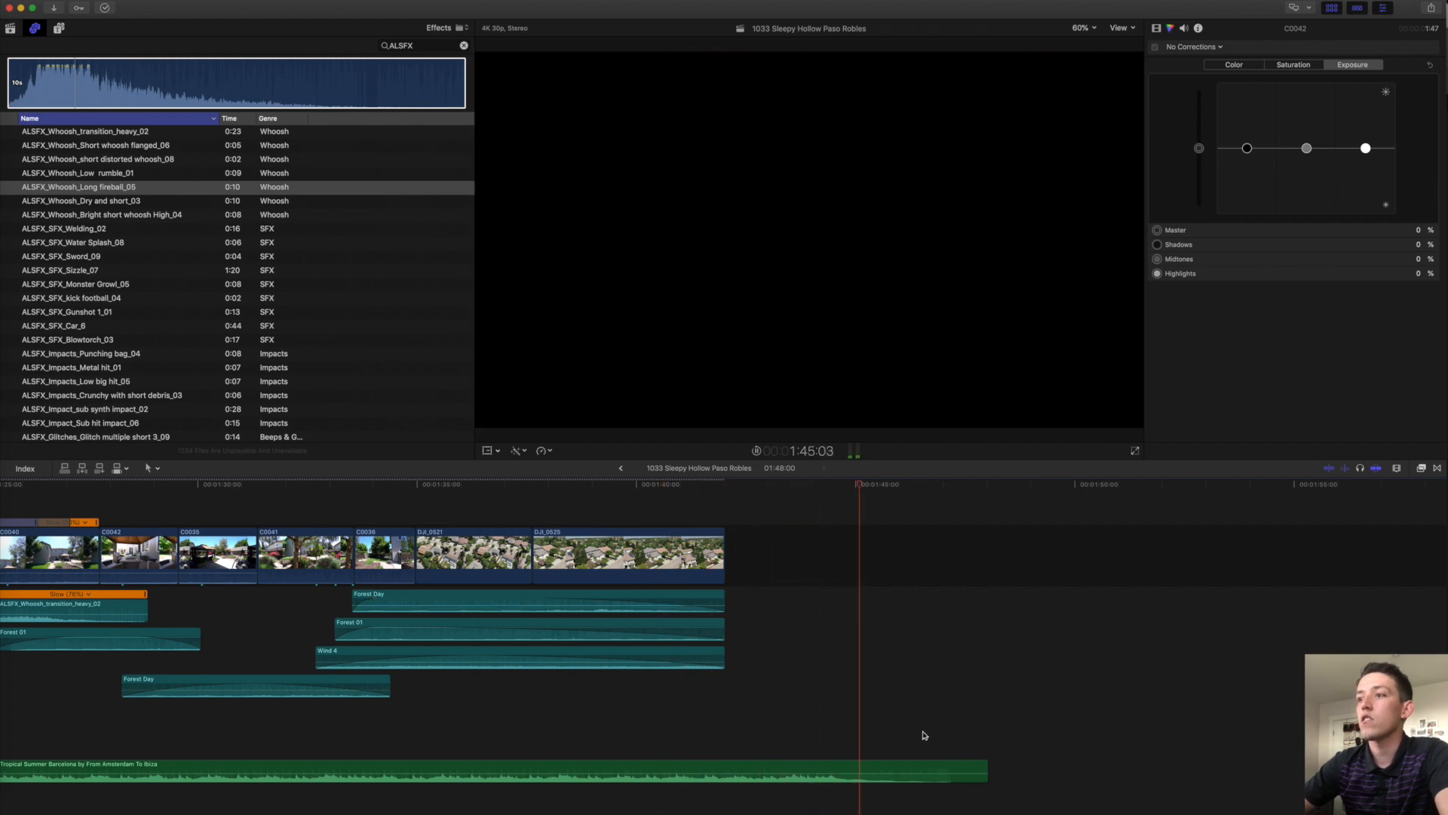
# Lengthen the end of clip C0042 slightly and extend the end of C0070.
pyautogui.press('space')
pyautogui.hscroll(-3, 555, 643)
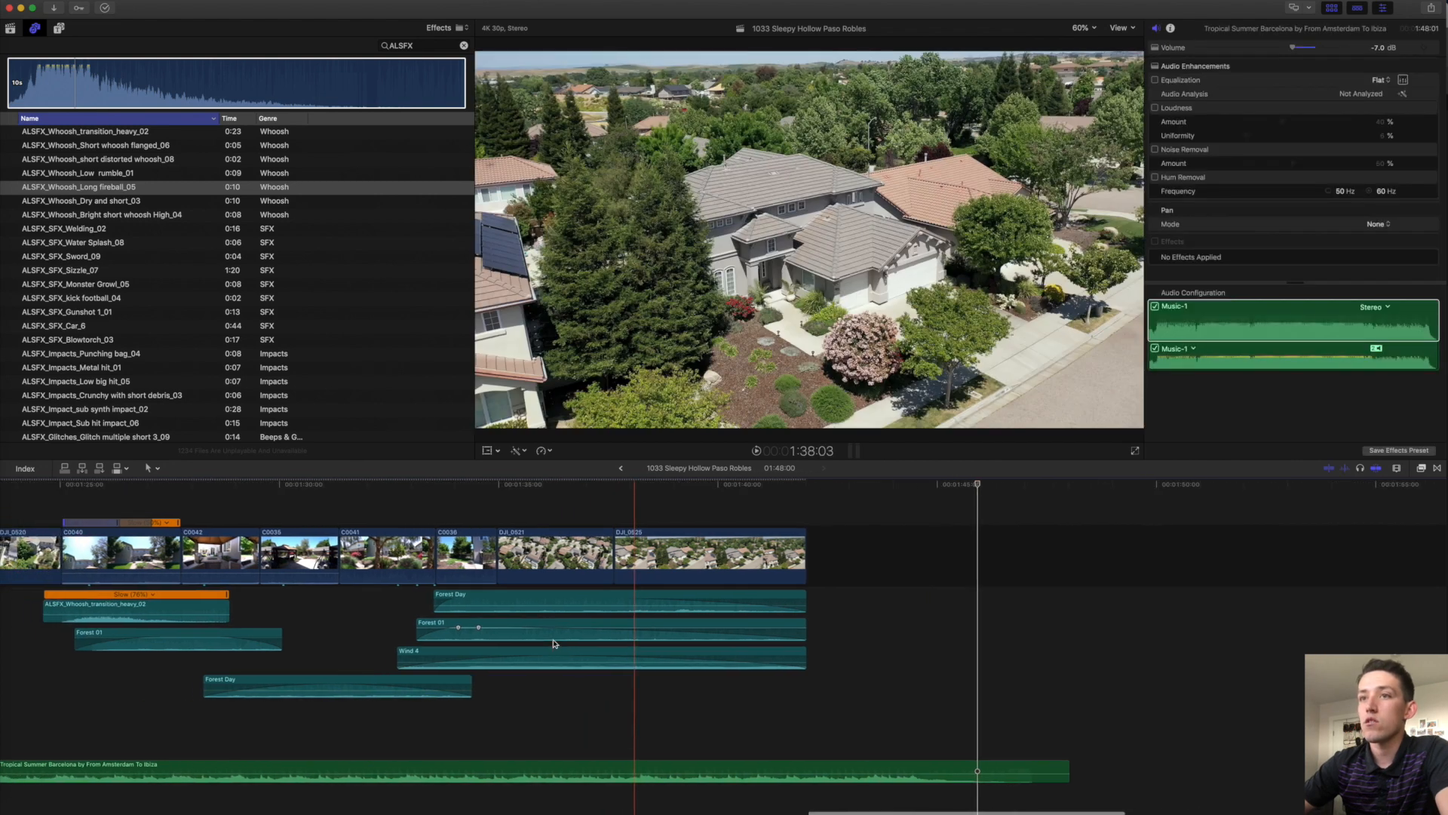
pyautogui.hscroll(-5, 434, 574)
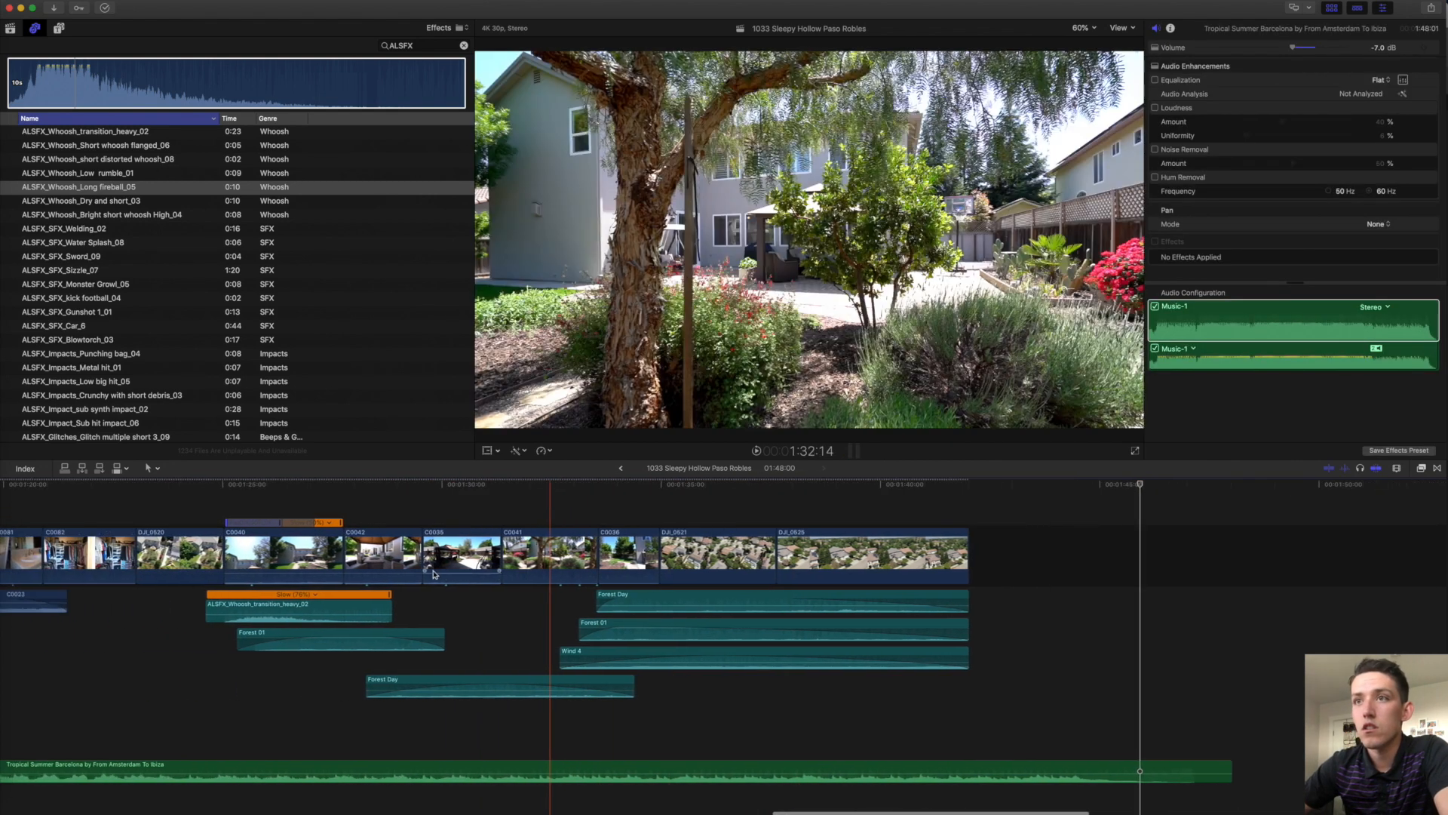
pyautogui.moveTo(489, 556); pyautogui.dragTo(587, 557)
pyautogui.click(578, 558)
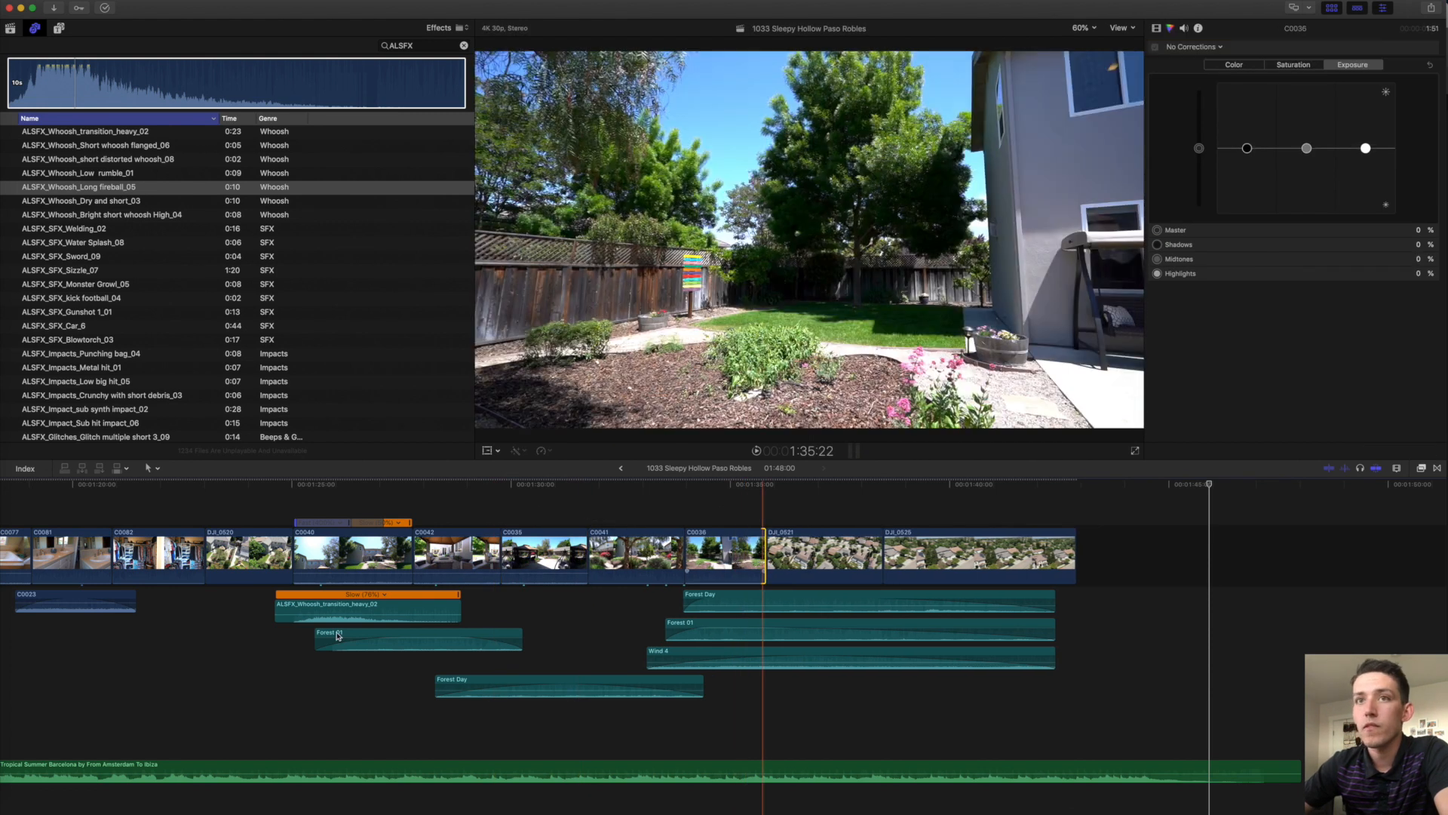
pyautogui.hscroll(-20, 338, 636)
pyautogui.hscroll(-2, 338, 636)
pyautogui.click(639, 551)
pyautogui.moveTo(677, 547); pyautogui.dragTo(695, 548)
# Trim a frame off C0051's start and adjust the C0033/C0044 and C0013/C0014 cuts.
pyautogui.hscroll(-12, 604, 562)
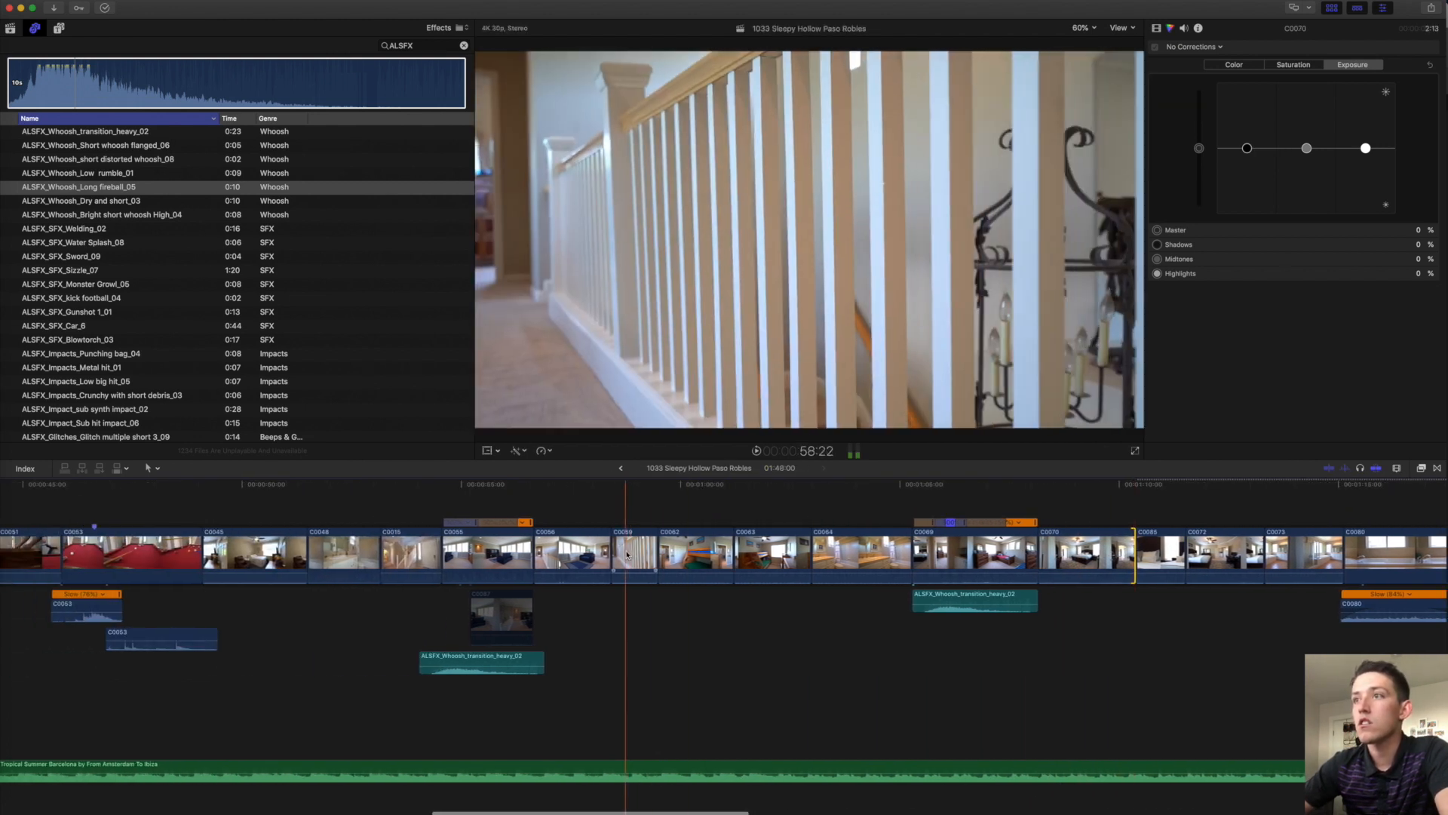
pyautogui.hscroll(-7, 573, 558)
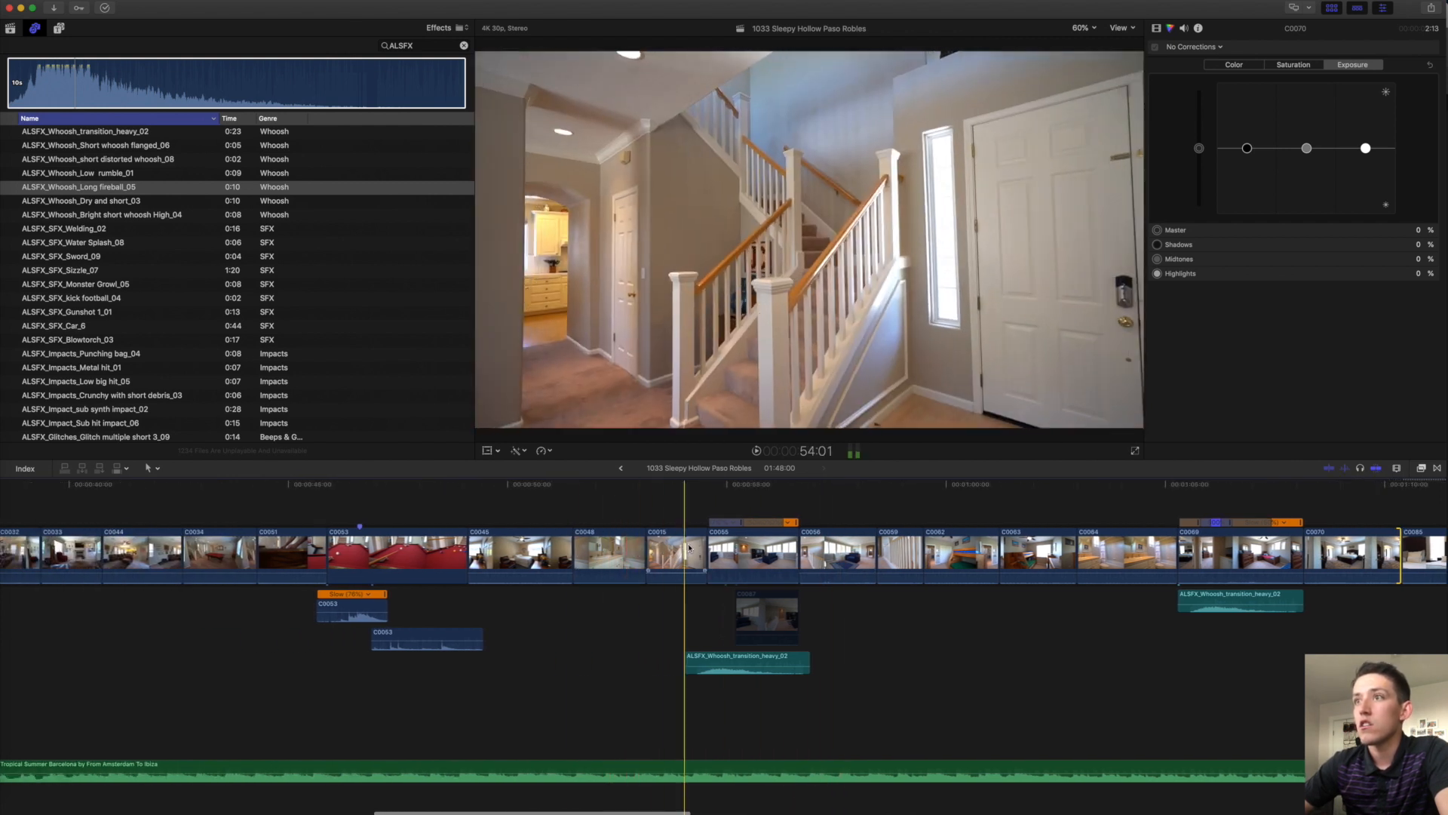
pyautogui.click(444, 557)
pyautogui.hscroll(-11, 453, 558)
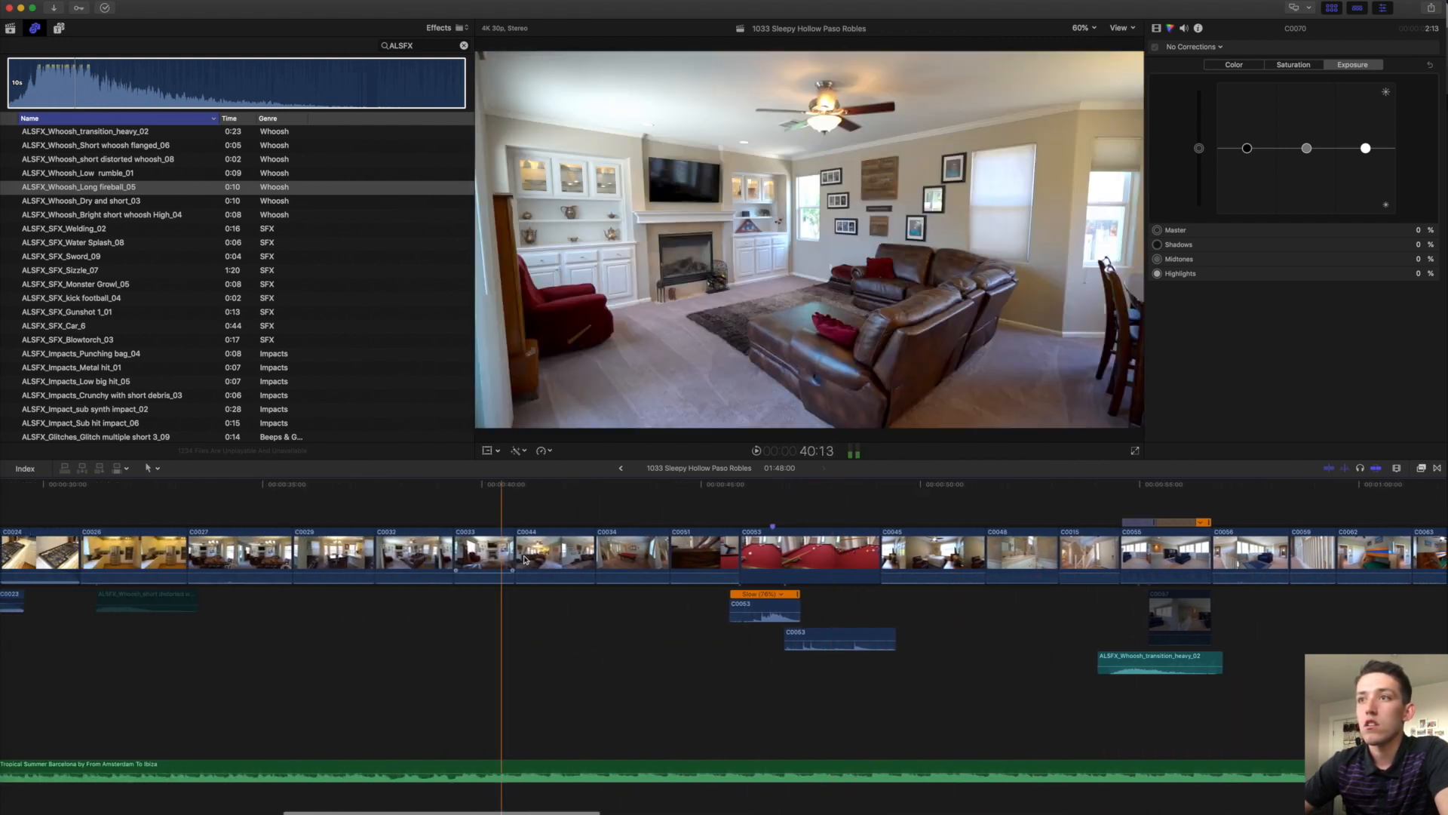
pyautogui.click(670, 555)
pyautogui.moveTo(674, 549); pyautogui.dragTo(668, 549)
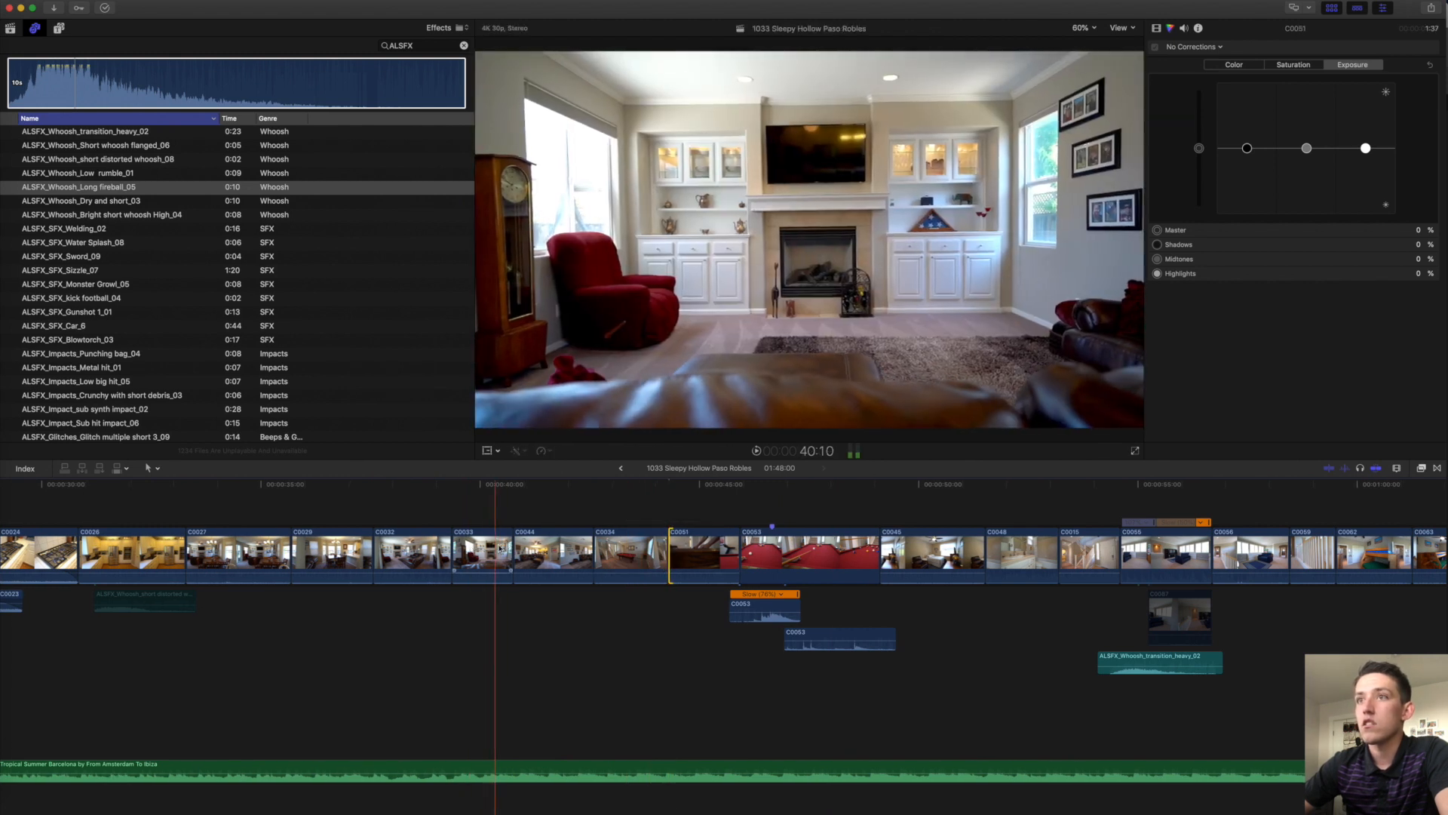
pyautogui.moveTo(511, 550); pyautogui.dragTo(513, 550)
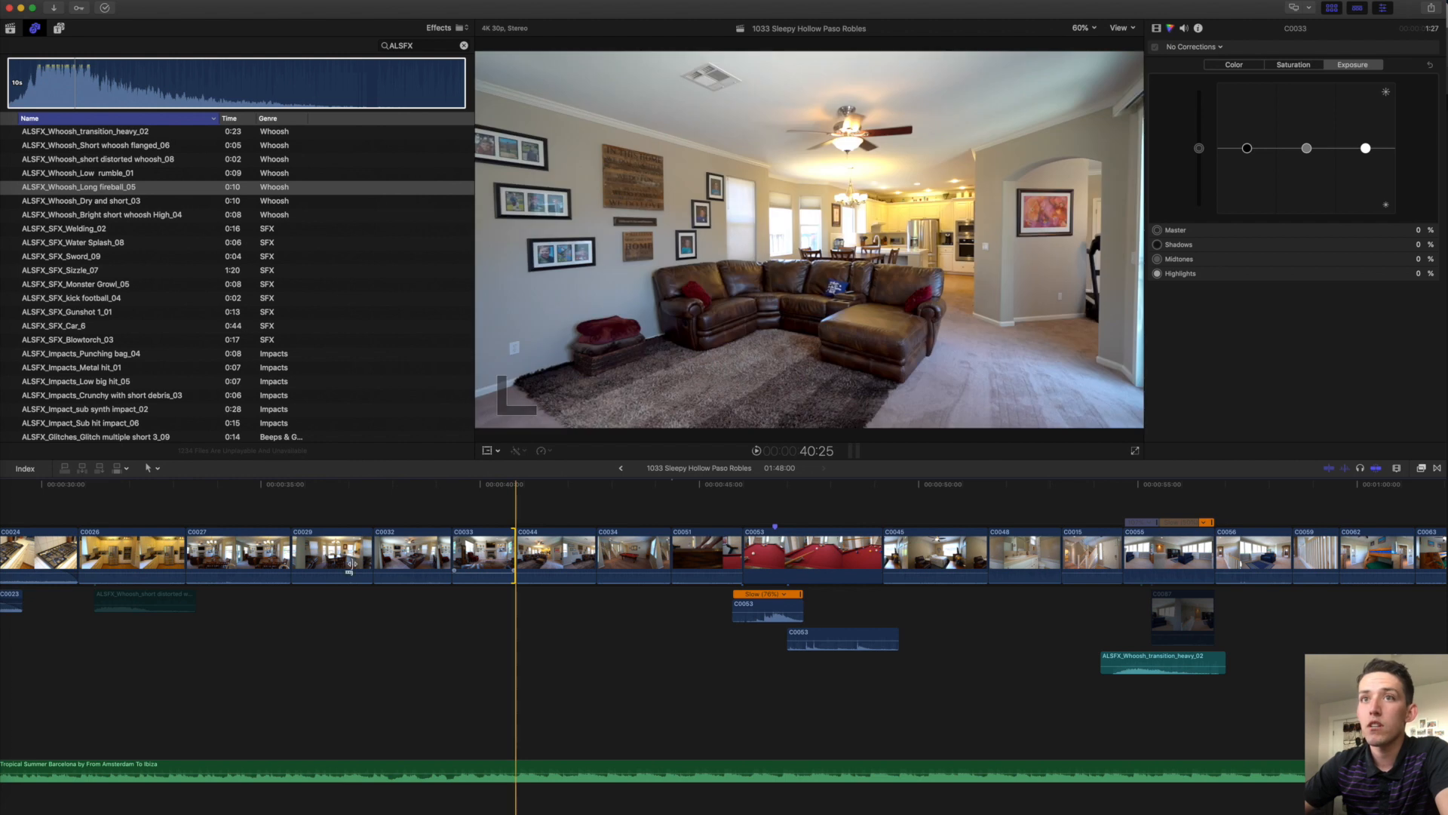
pyautogui.hscroll(-12, 353, 567)
pyautogui.hscroll(-6, 353, 566)
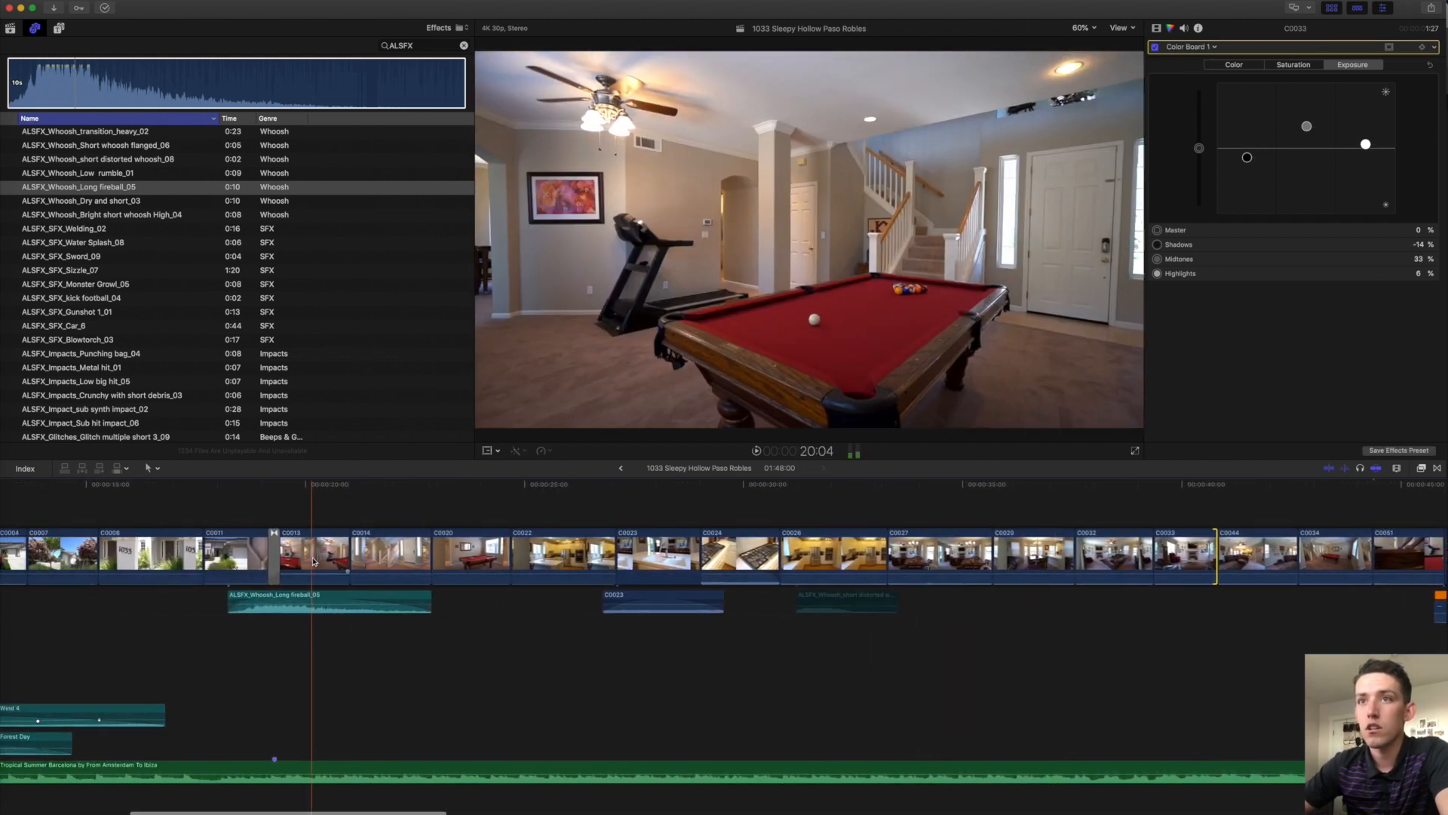
pyautogui.click(347, 558)
pyautogui.moveTo(344, 556); pyautogui.dragTo(353, 558)
# Extend the end of the closing aerial clip DJ_0525 near 1:41.
pyautogui.hotkey('shift', 'z')
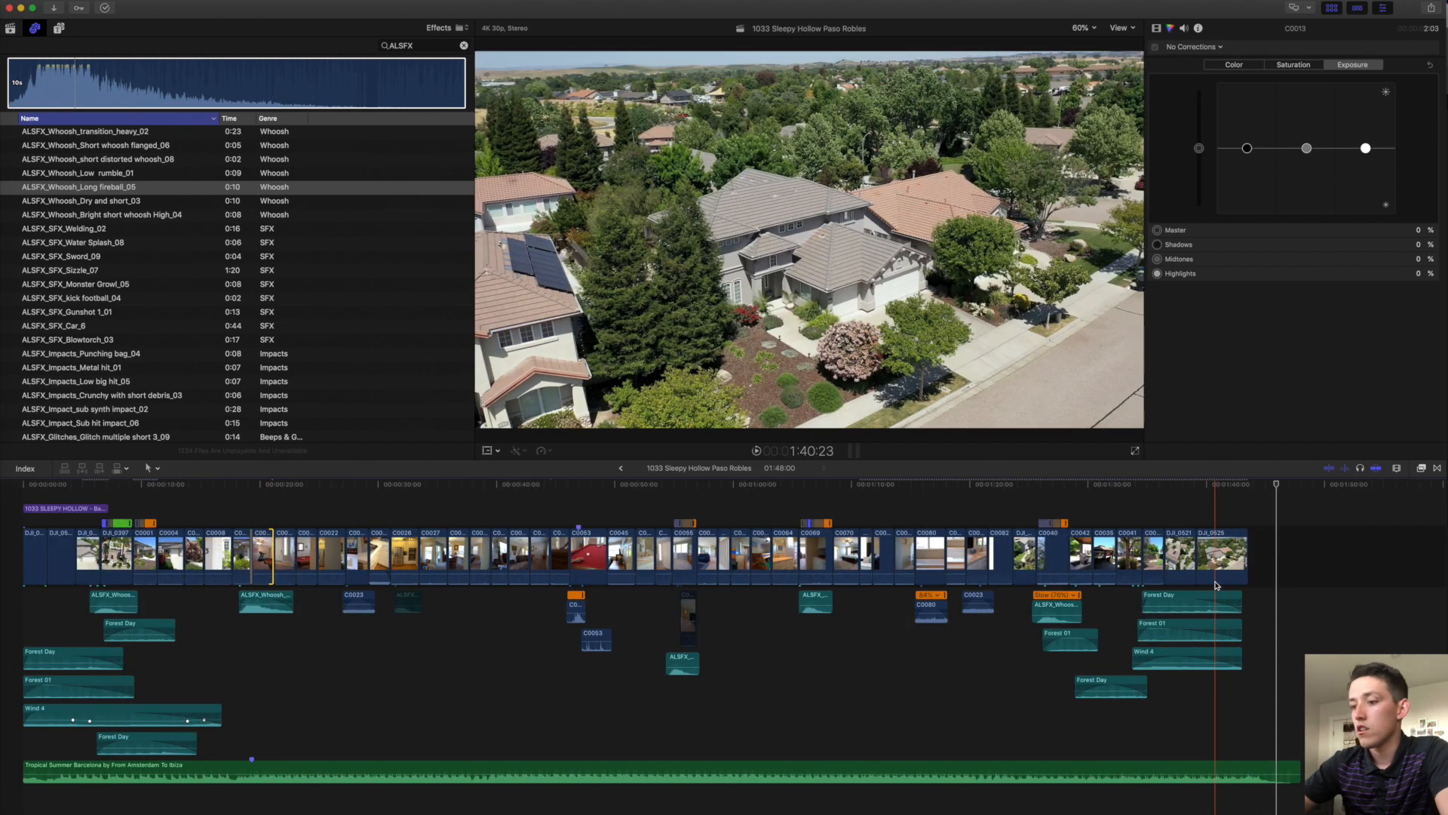
pyautogui.press('super+equal')
pyautogui.hscroll(3, 1215, 585)
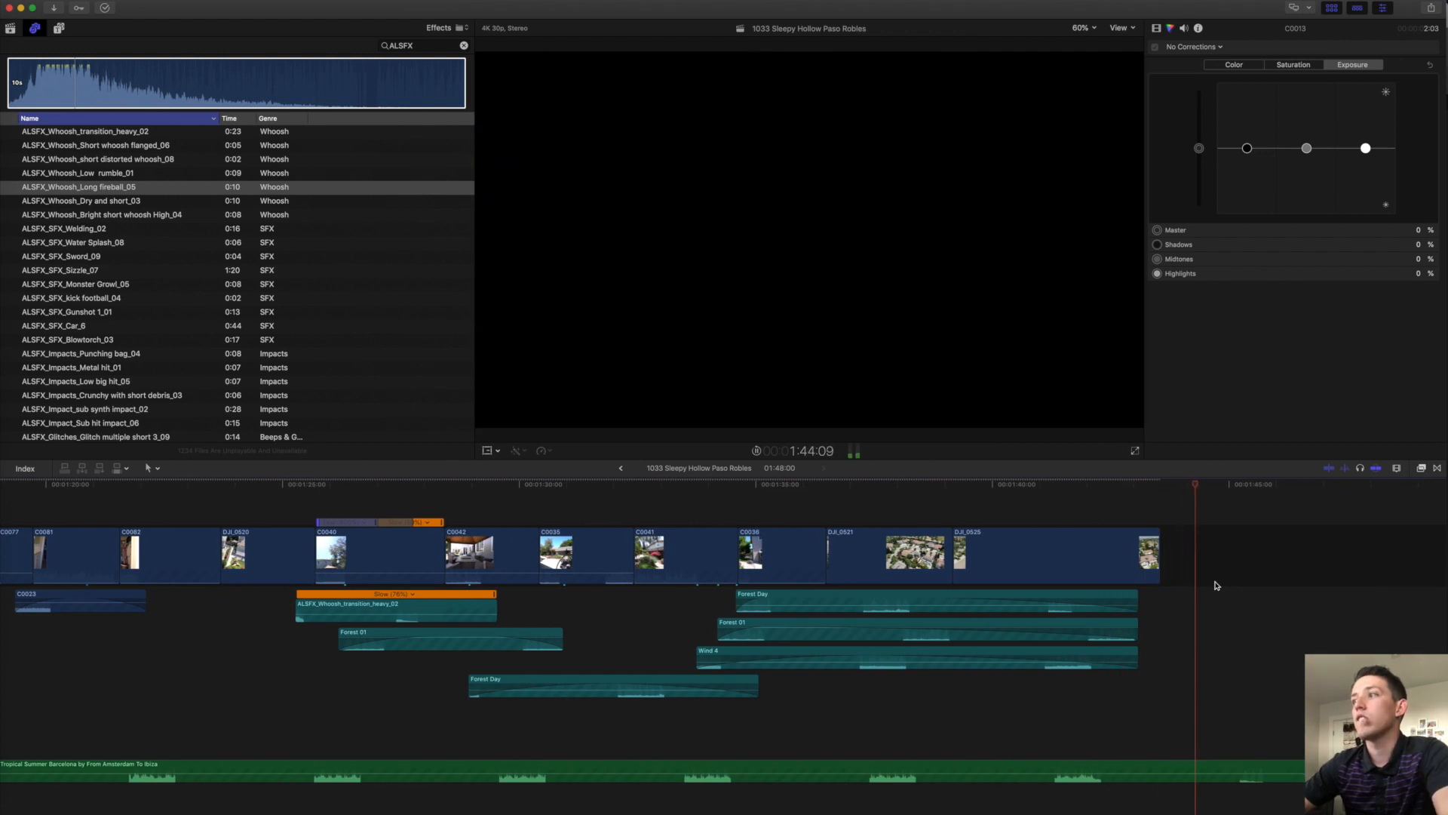
pyautogui.hscroll(2, 1215, 585)
pyautogui.press('space')
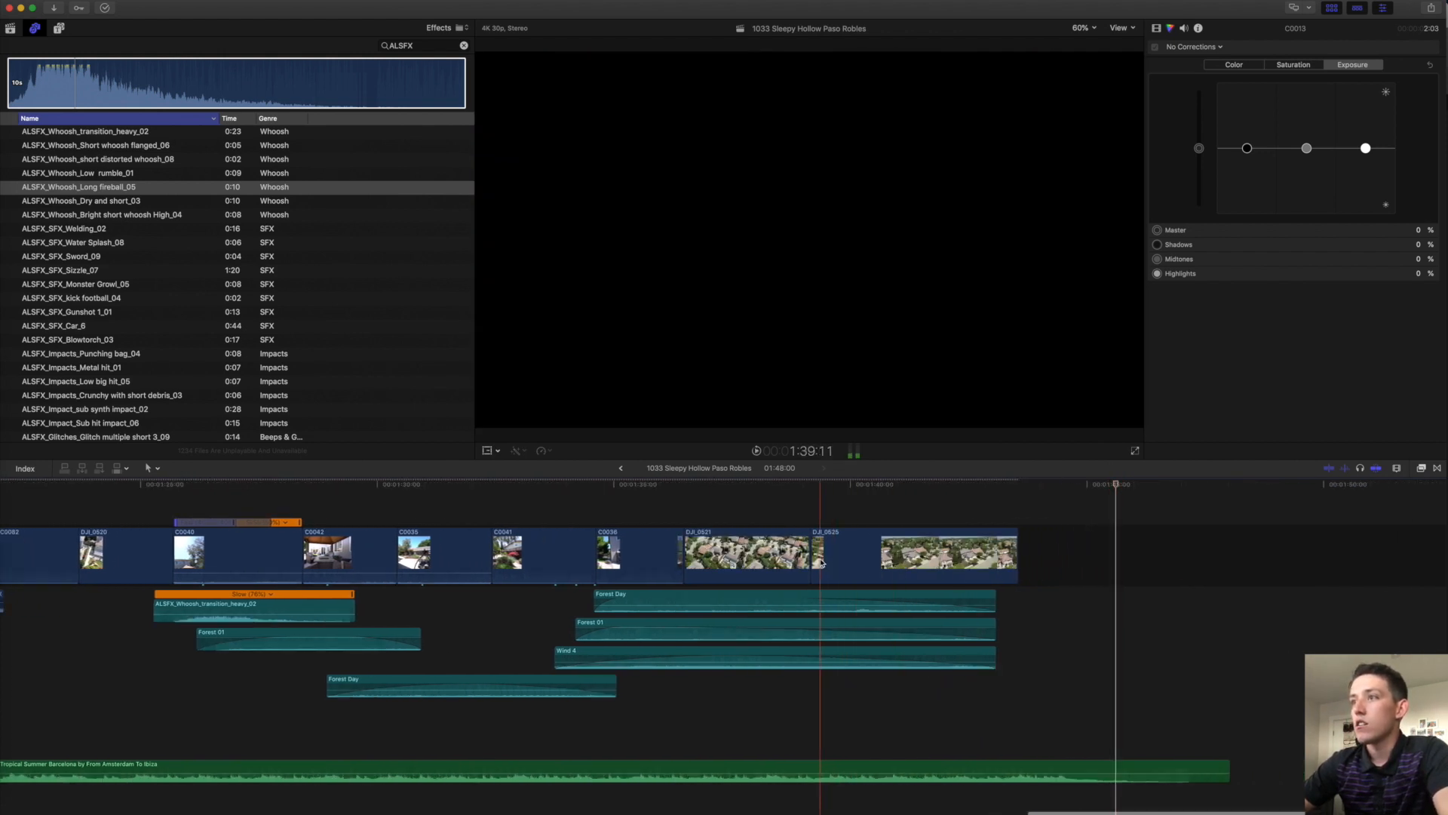
pyautogui.click(1062, 588)
pyautogui.moveTo(1050, 544); pyautogui.dragTo(1063, 546)
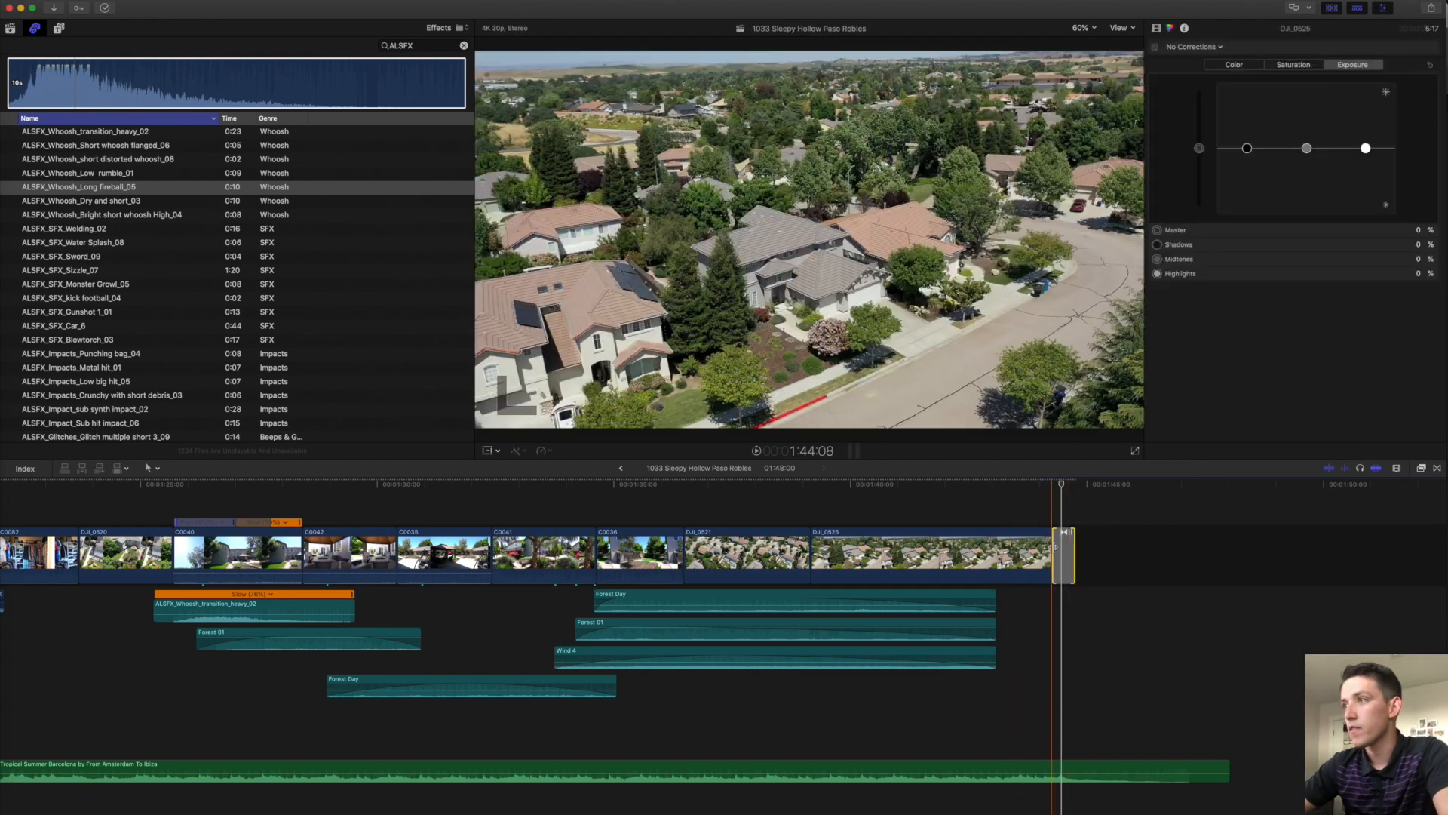
pyautogui.hotkey('shift', 'z')
pyautogui.press('super+6')
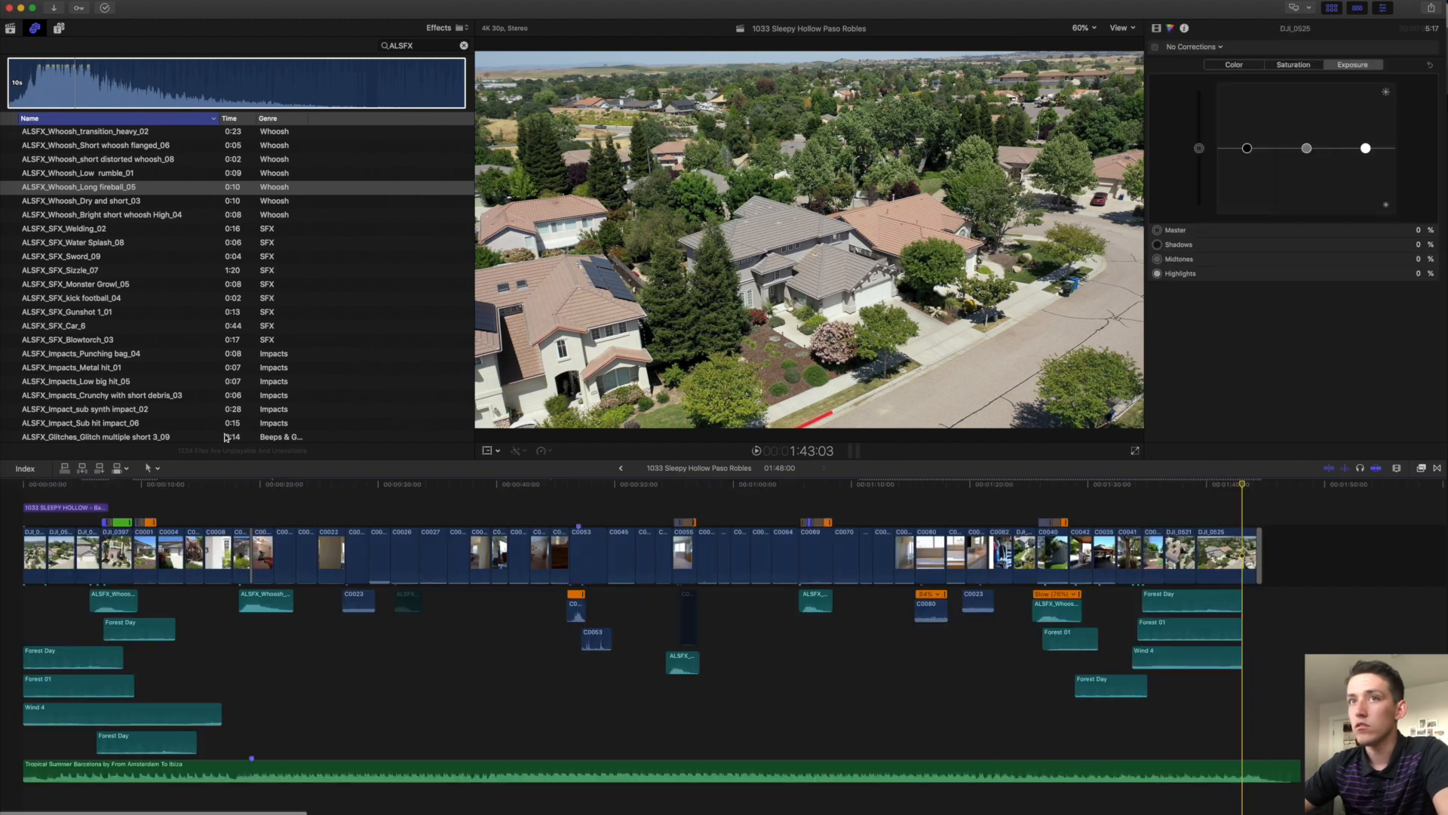
pyautogui.click(48, 486)
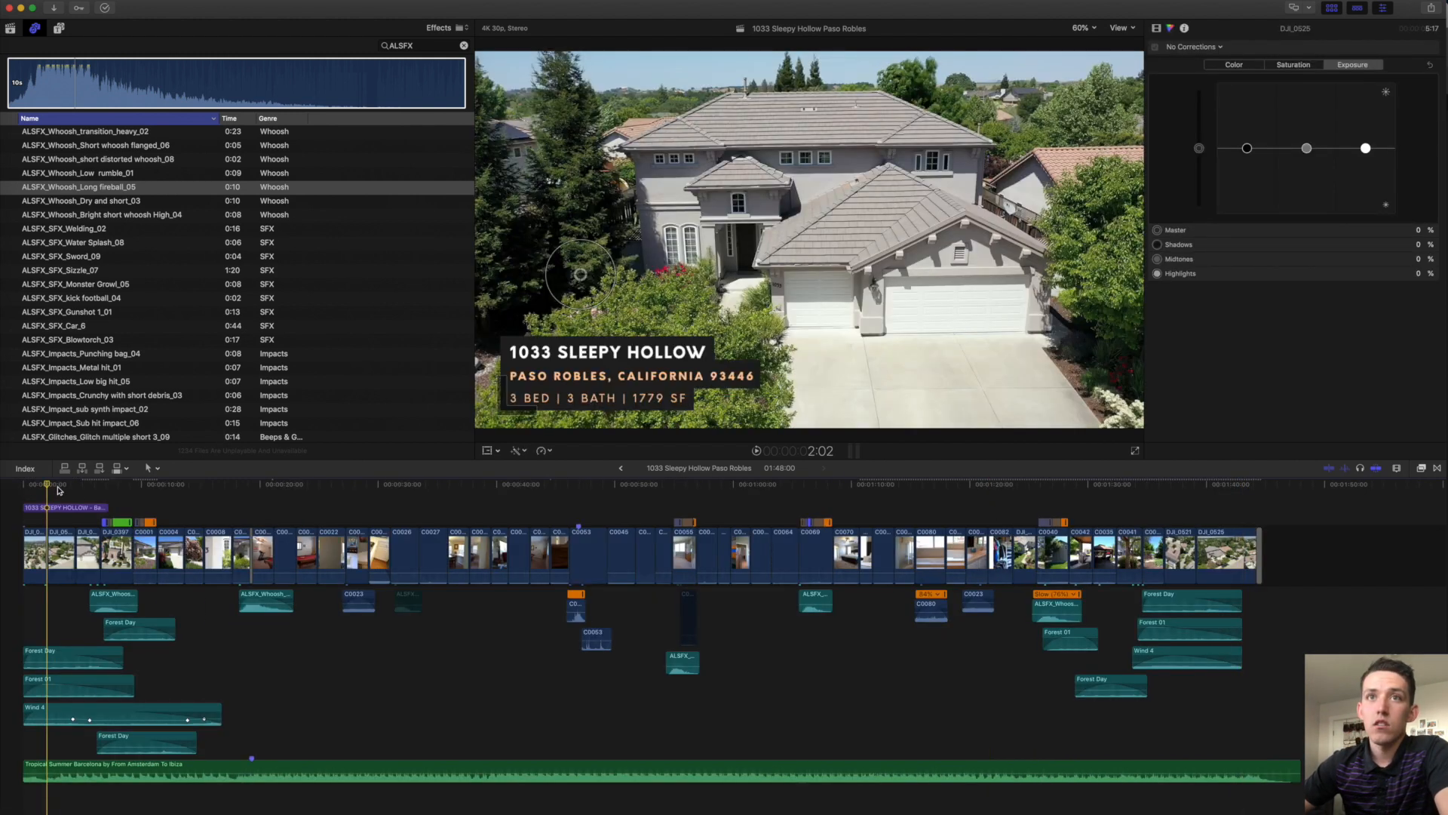
pyautogui.click(57, 508)
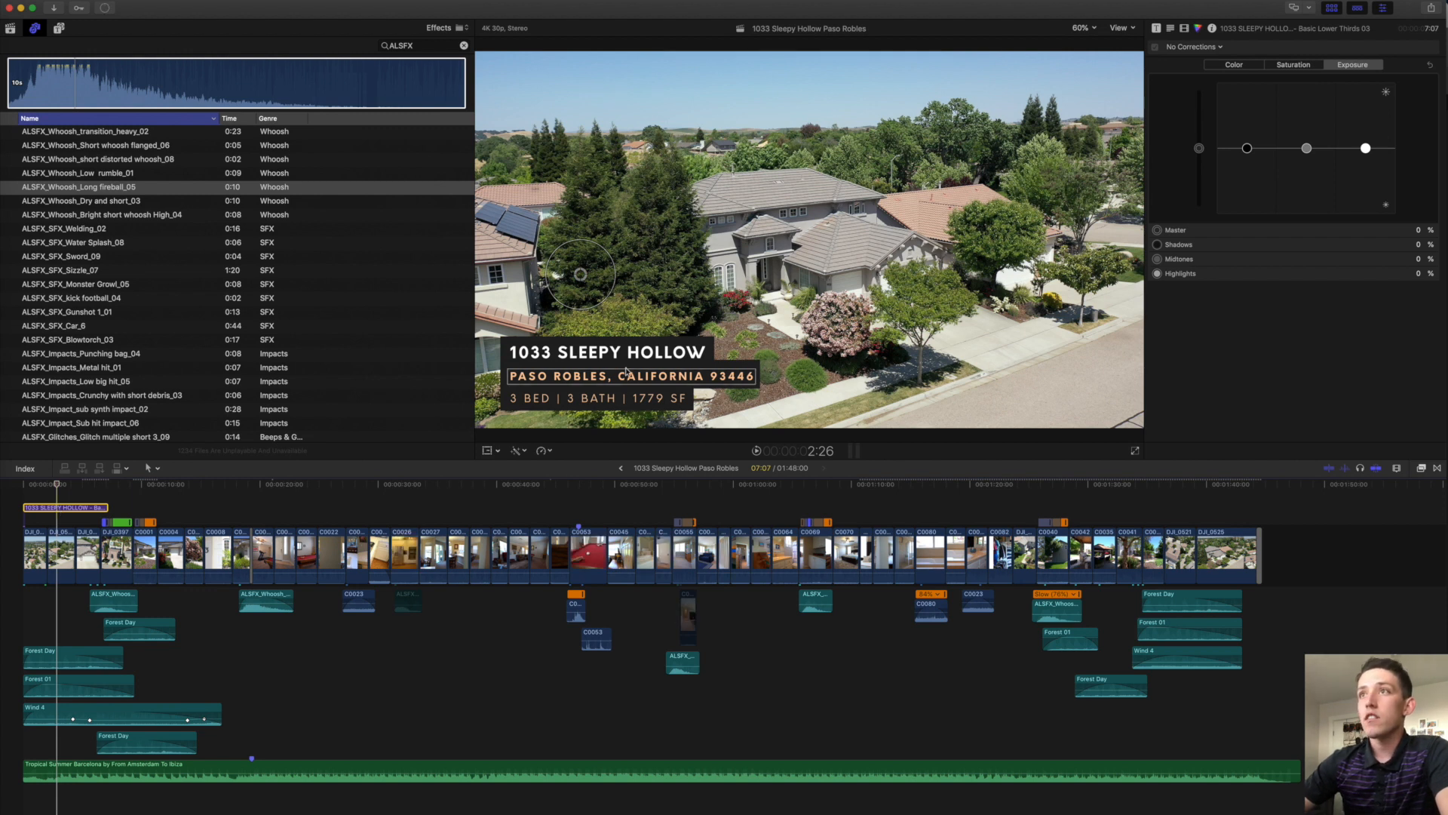
pyautogui.hotkey('ctrl', 'Up')
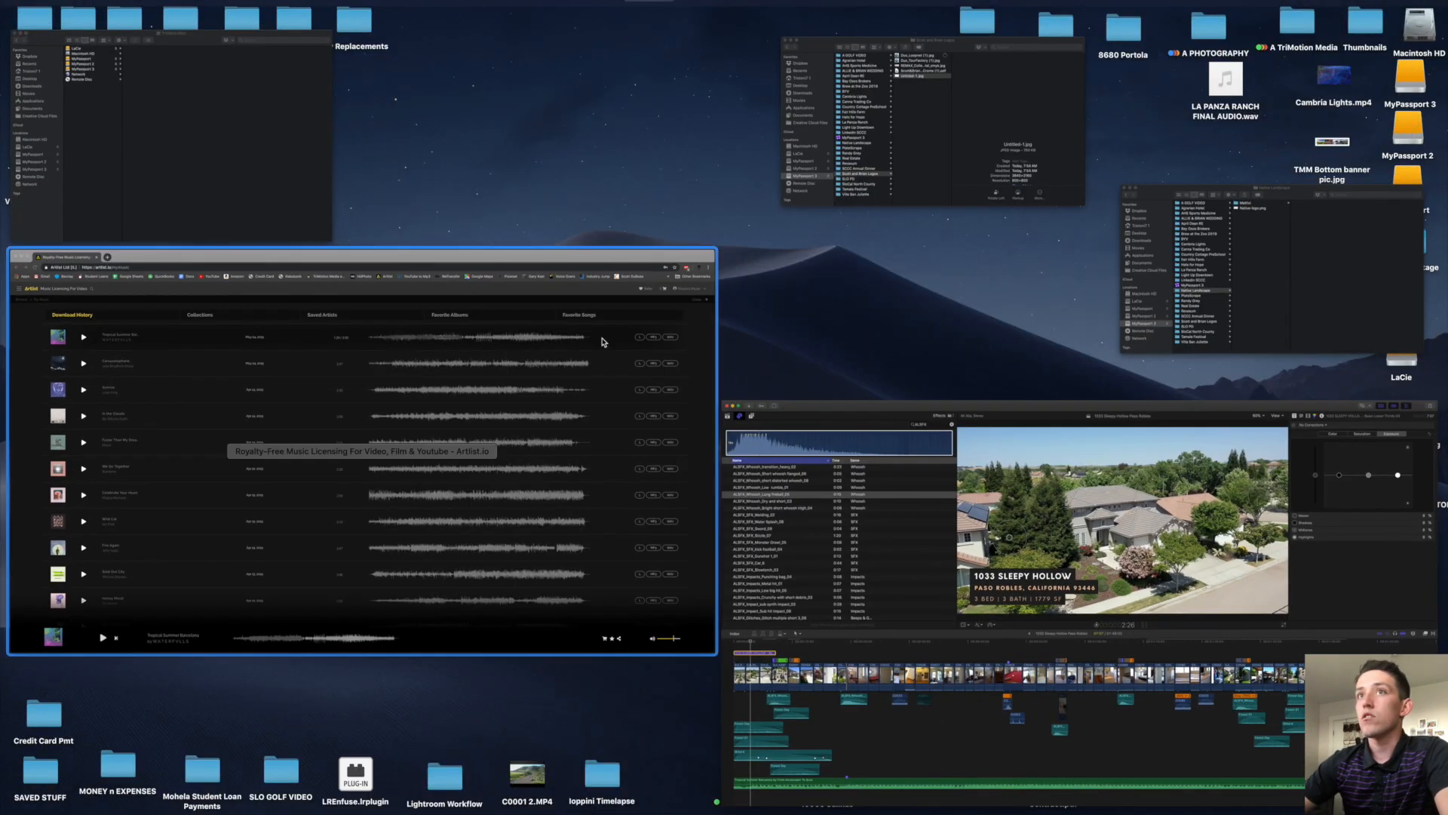
# Search the web for the house's address and open its Redfin listing to check beds, baths and footage.
pyautogui.click(555, 366)
pyautogui.click(220, 18)
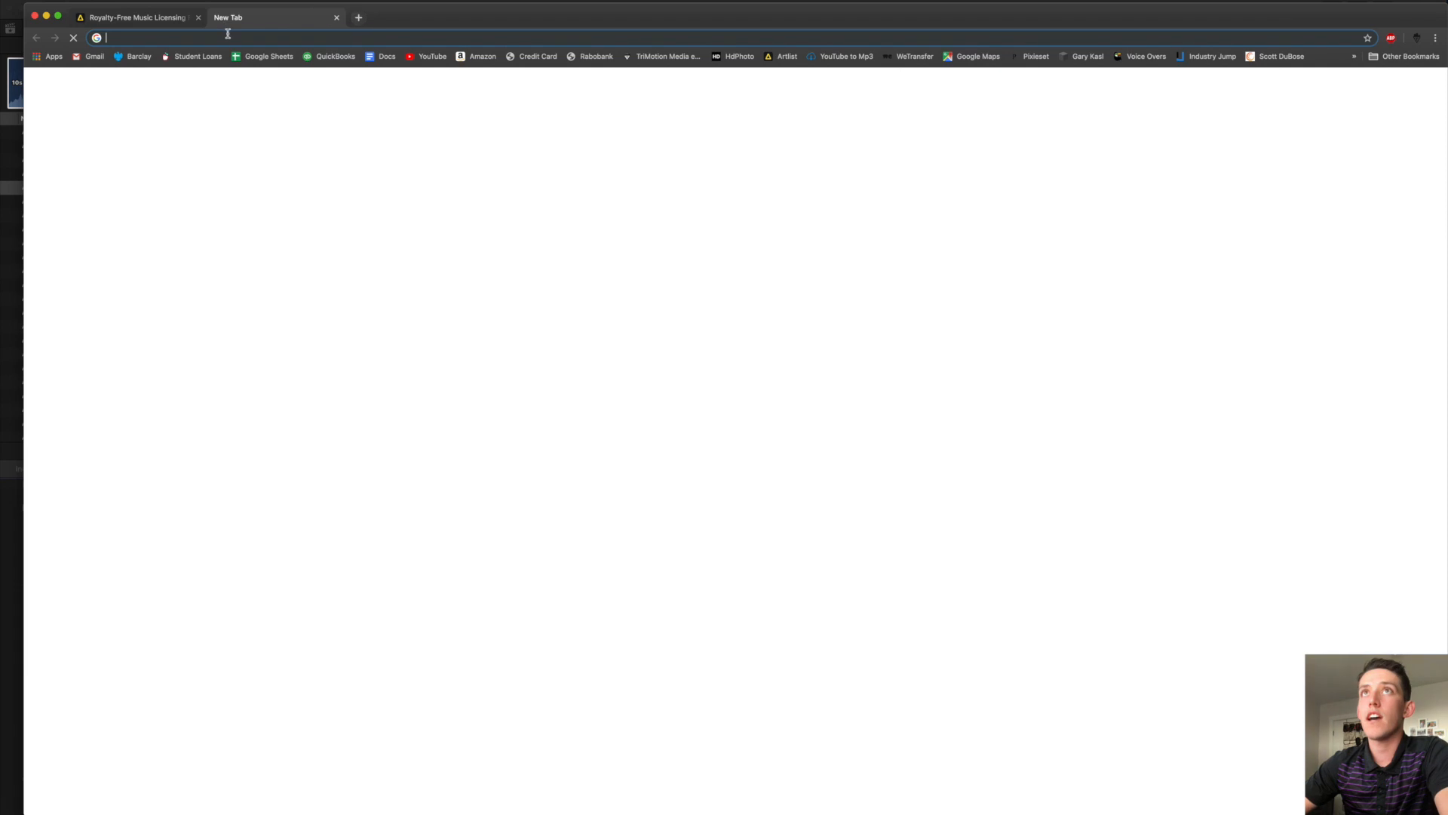
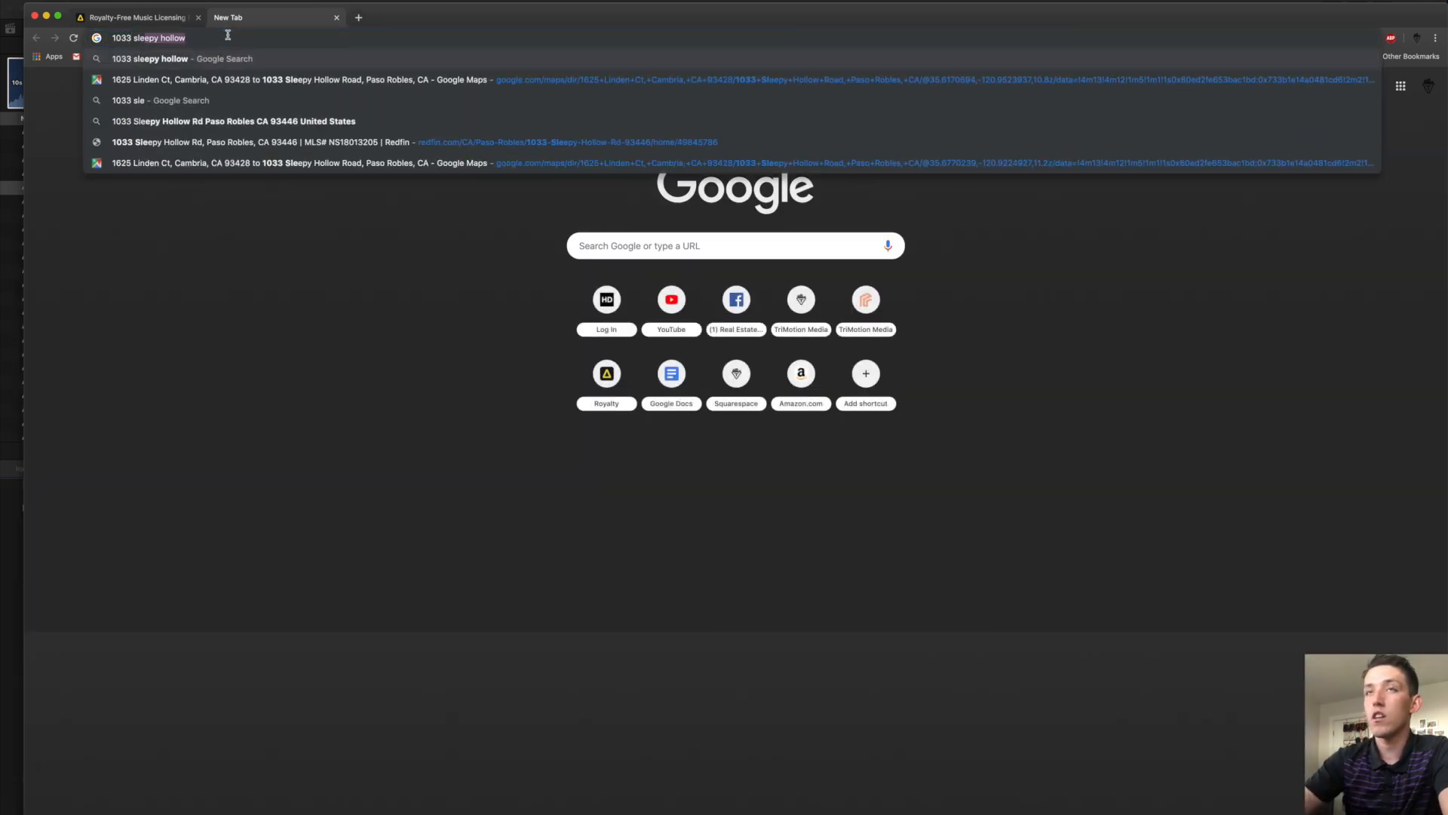
pyautogui.press('Return')
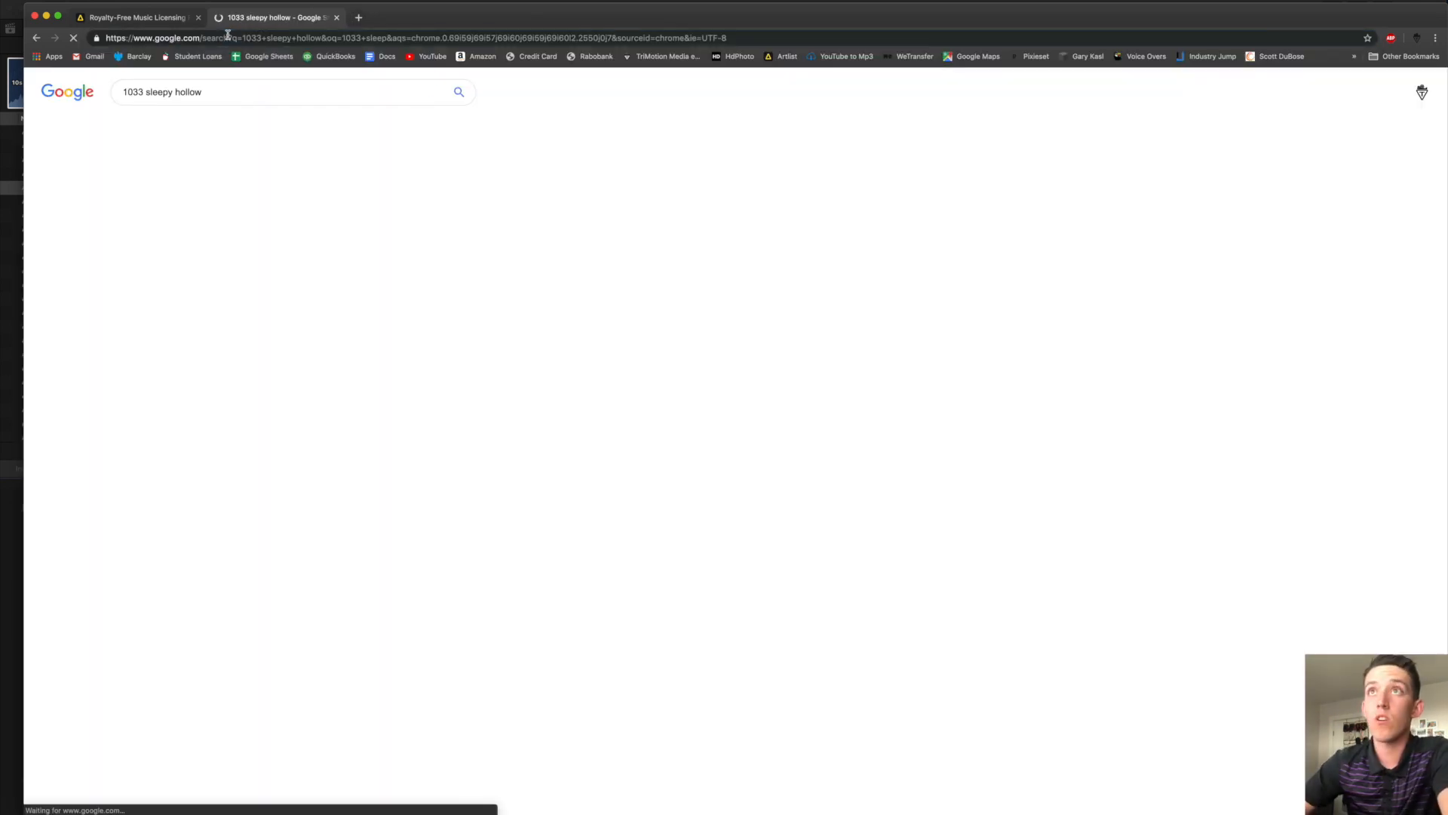
pyautogui.click(193, 430)
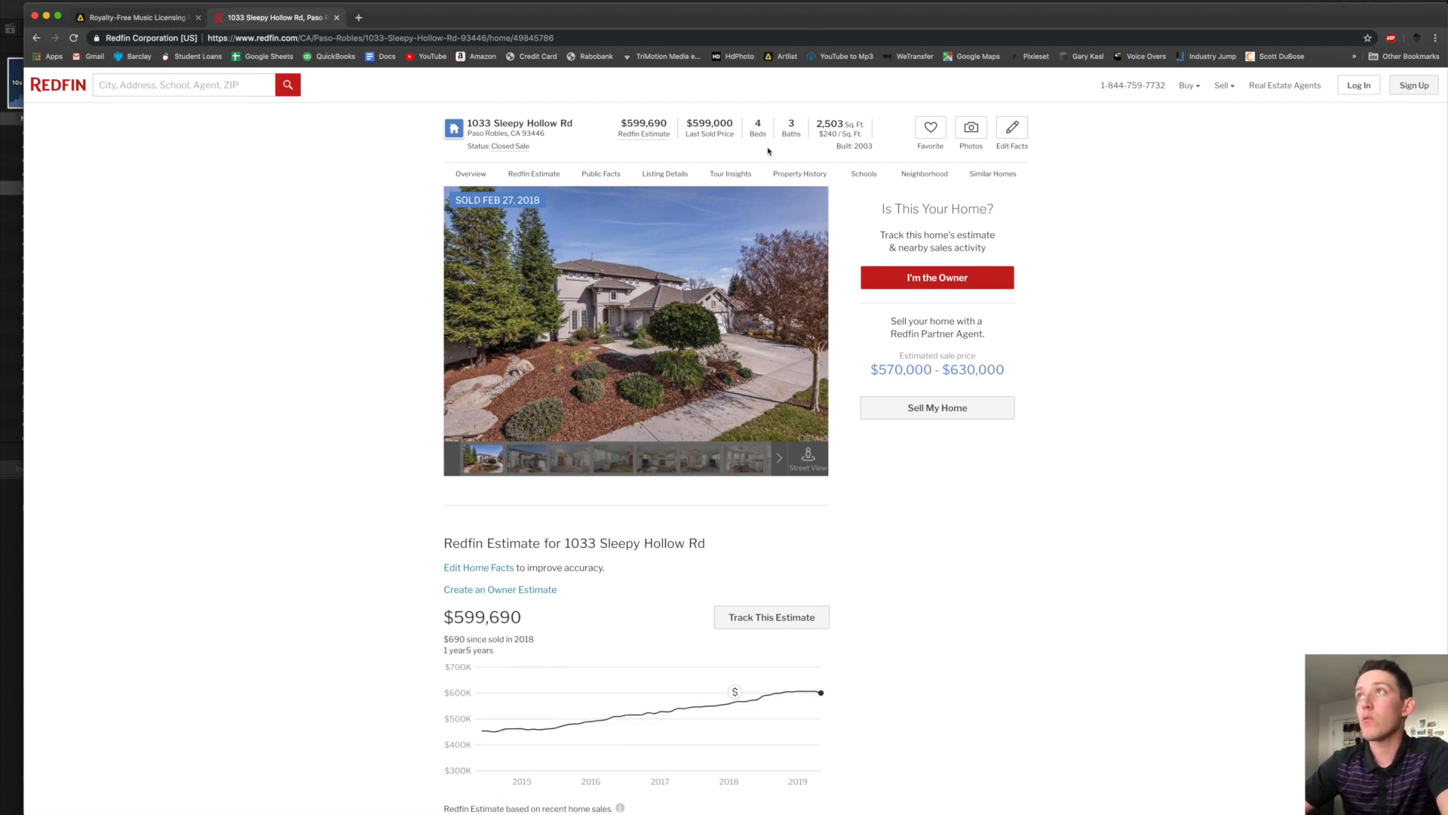
# Switch back to the Final Cut Pro project through Mission Control.
pyautogui.hotkey('ctrl', 'Right')
pyautogui.hotkey('ctrl', 'Left')
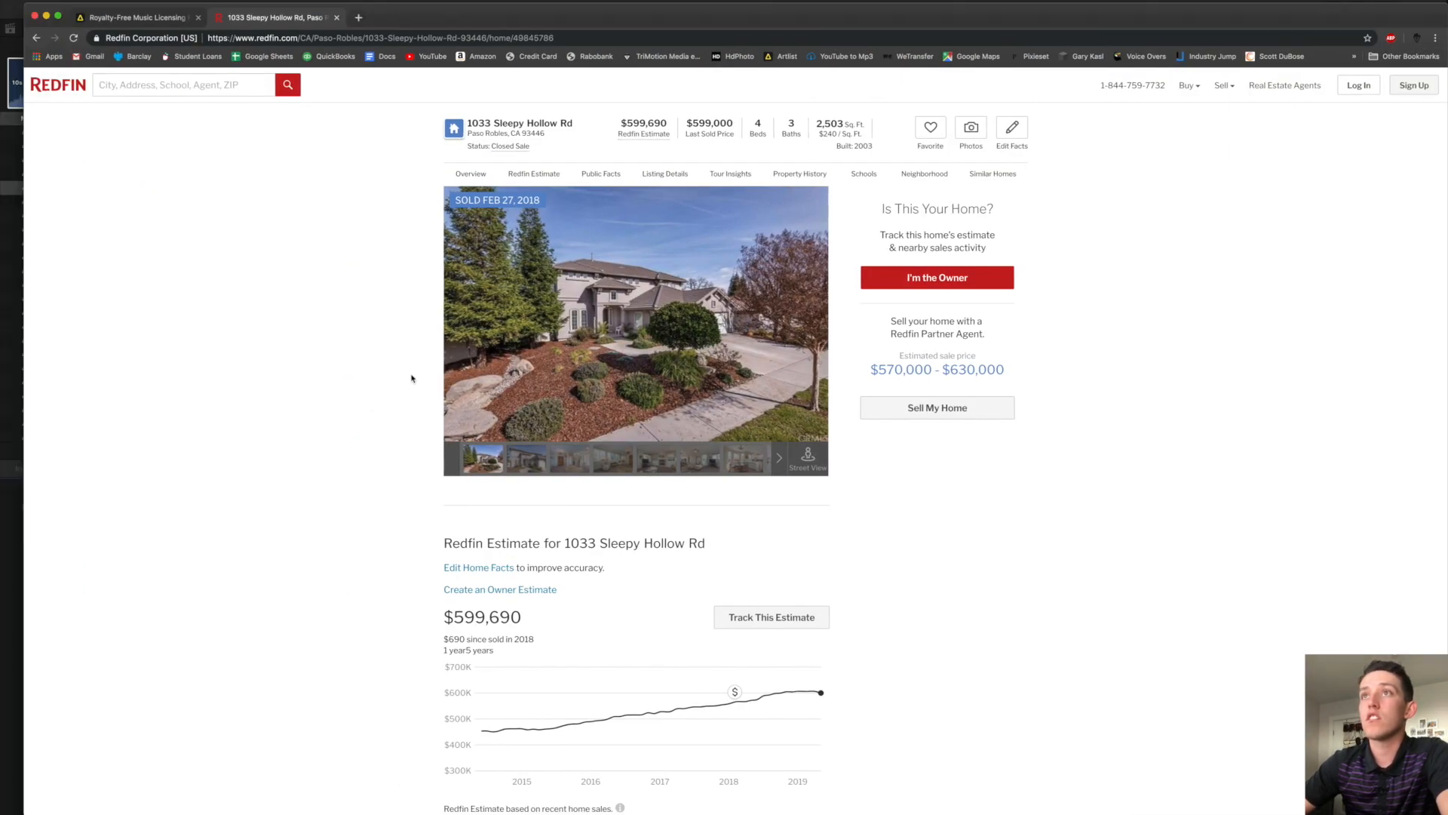
pyautogui.hotkey('ctrl', 'Up')
pyautogui.click(830, 566)
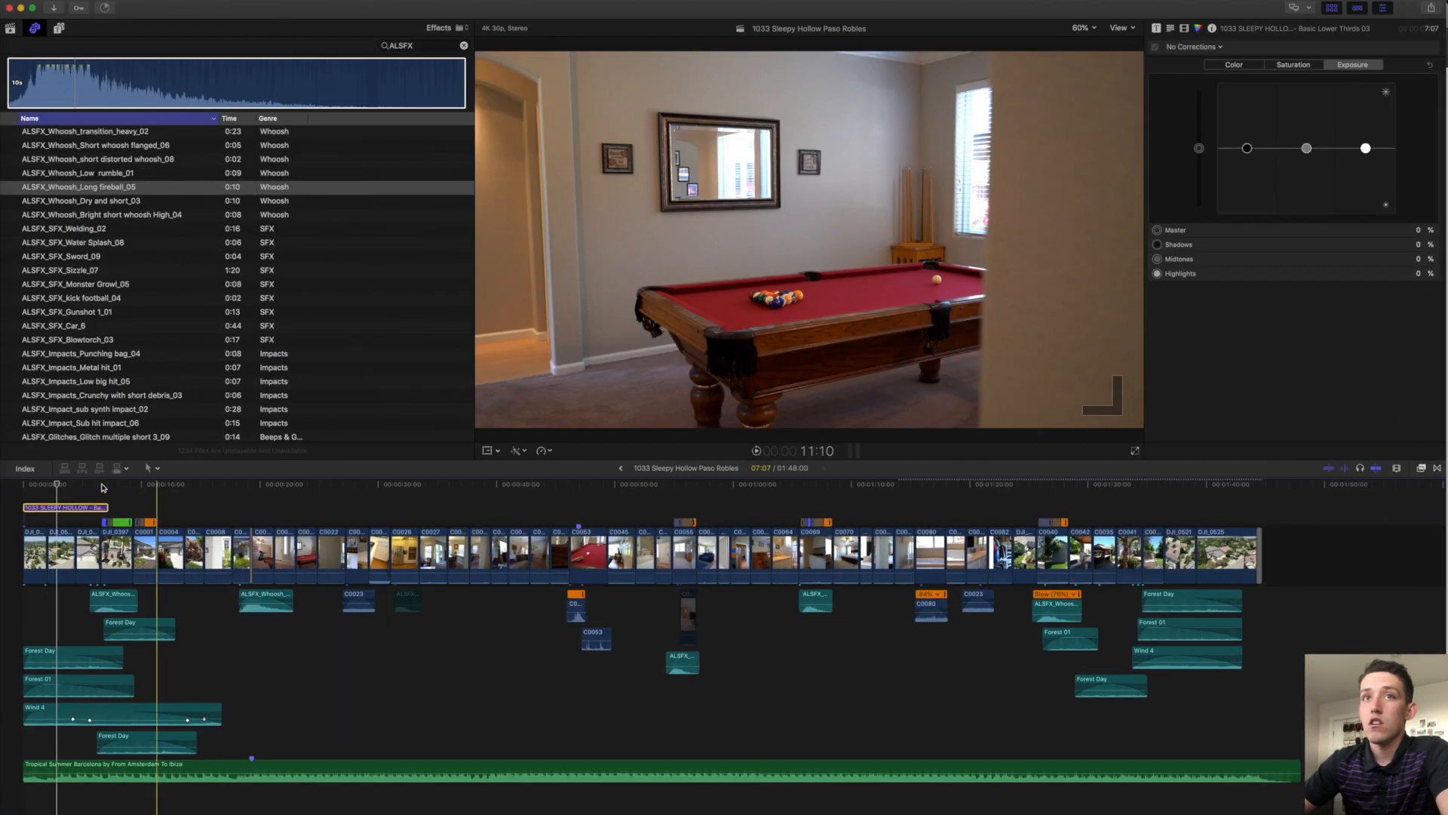
# Change the lower third's Text 3 line to read '4 BED | 3 BATH | 2503 SF'.
pyautogui.click(65, 508)
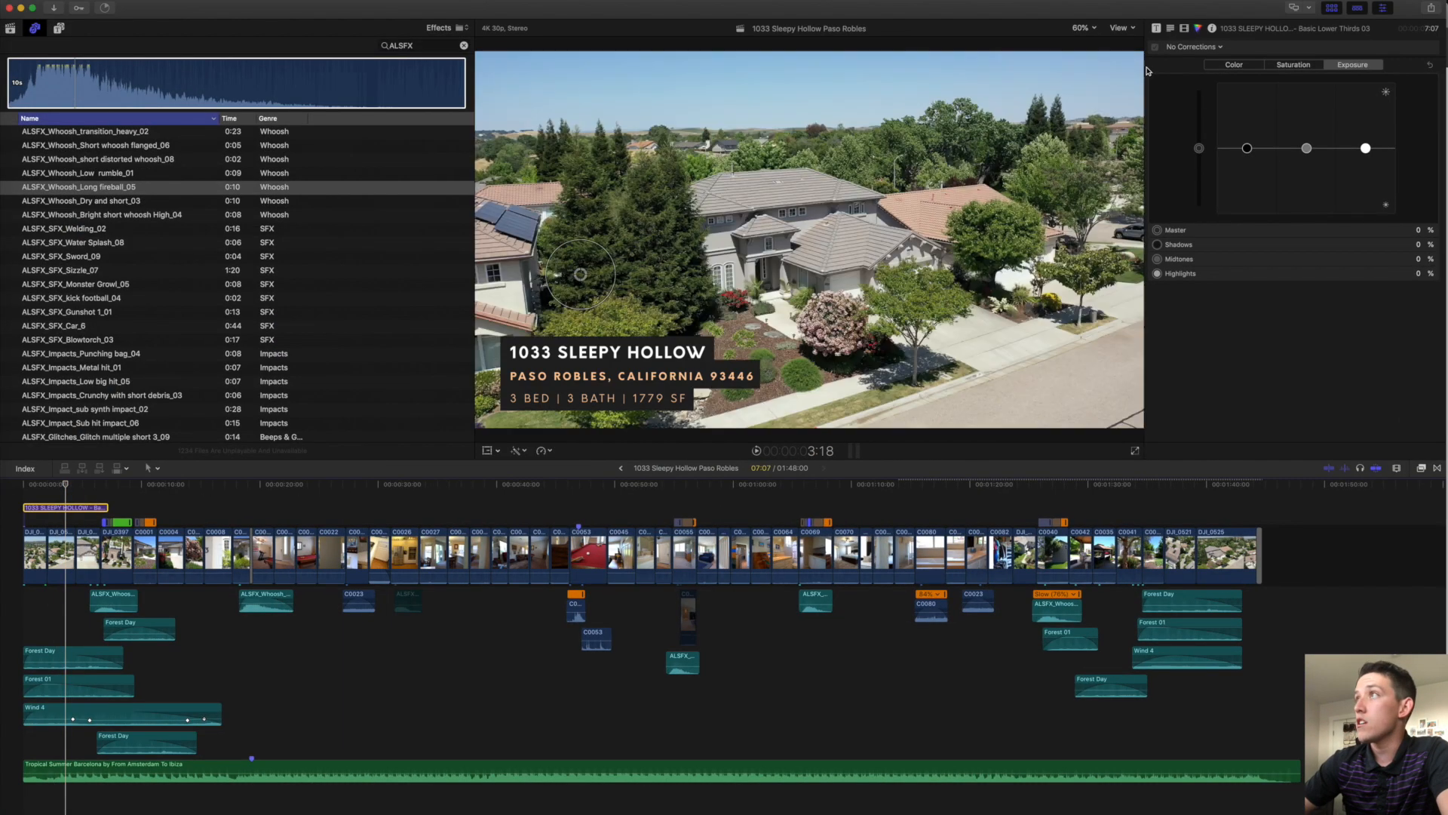
pyautogui.click(1156, 28)
pyautogui.scroll(-5, 1223, 251)
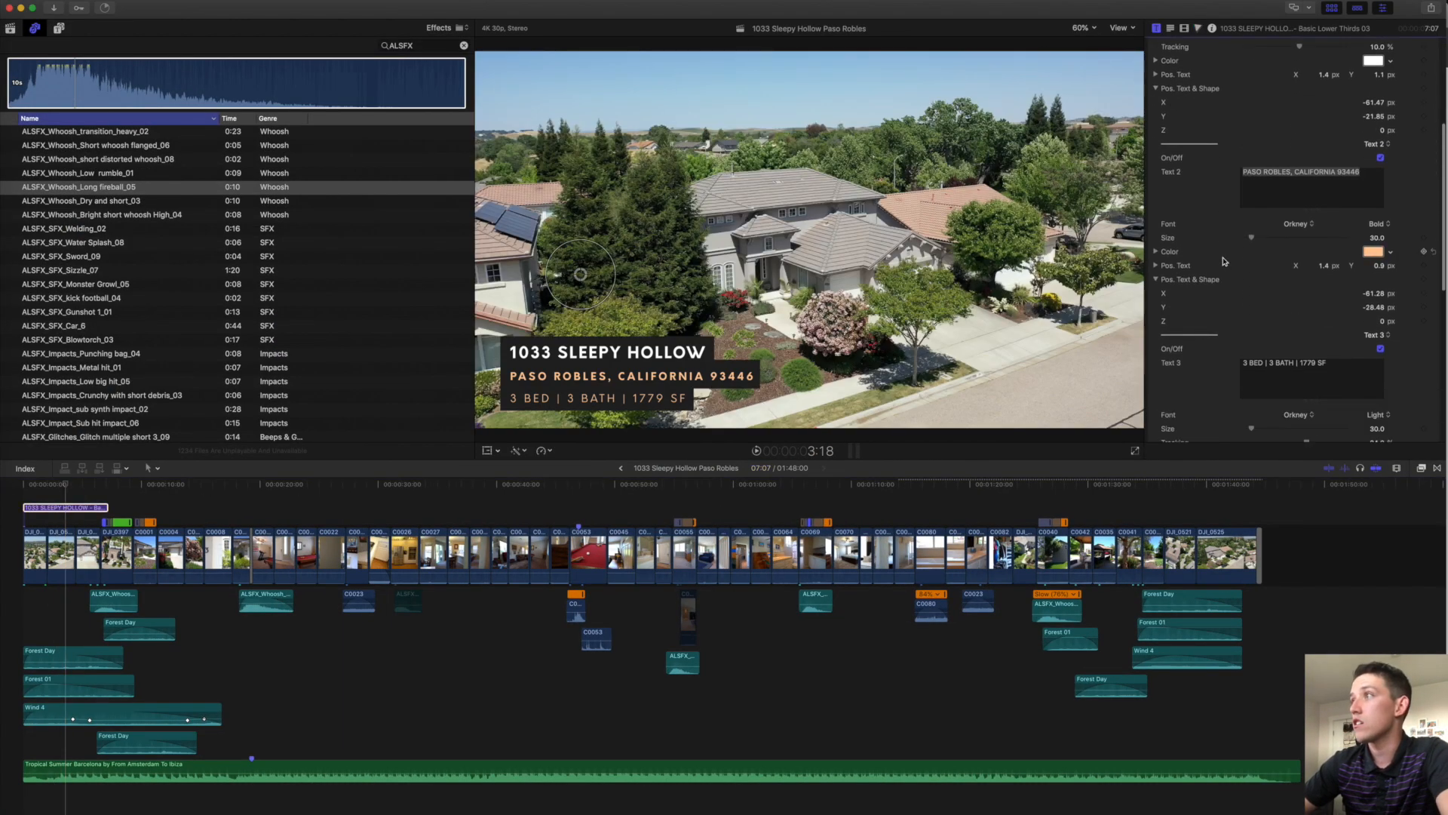
pyautogui.click(1248, 365)
pyautogui.press('BackSpace')
pyautogui.write('4')
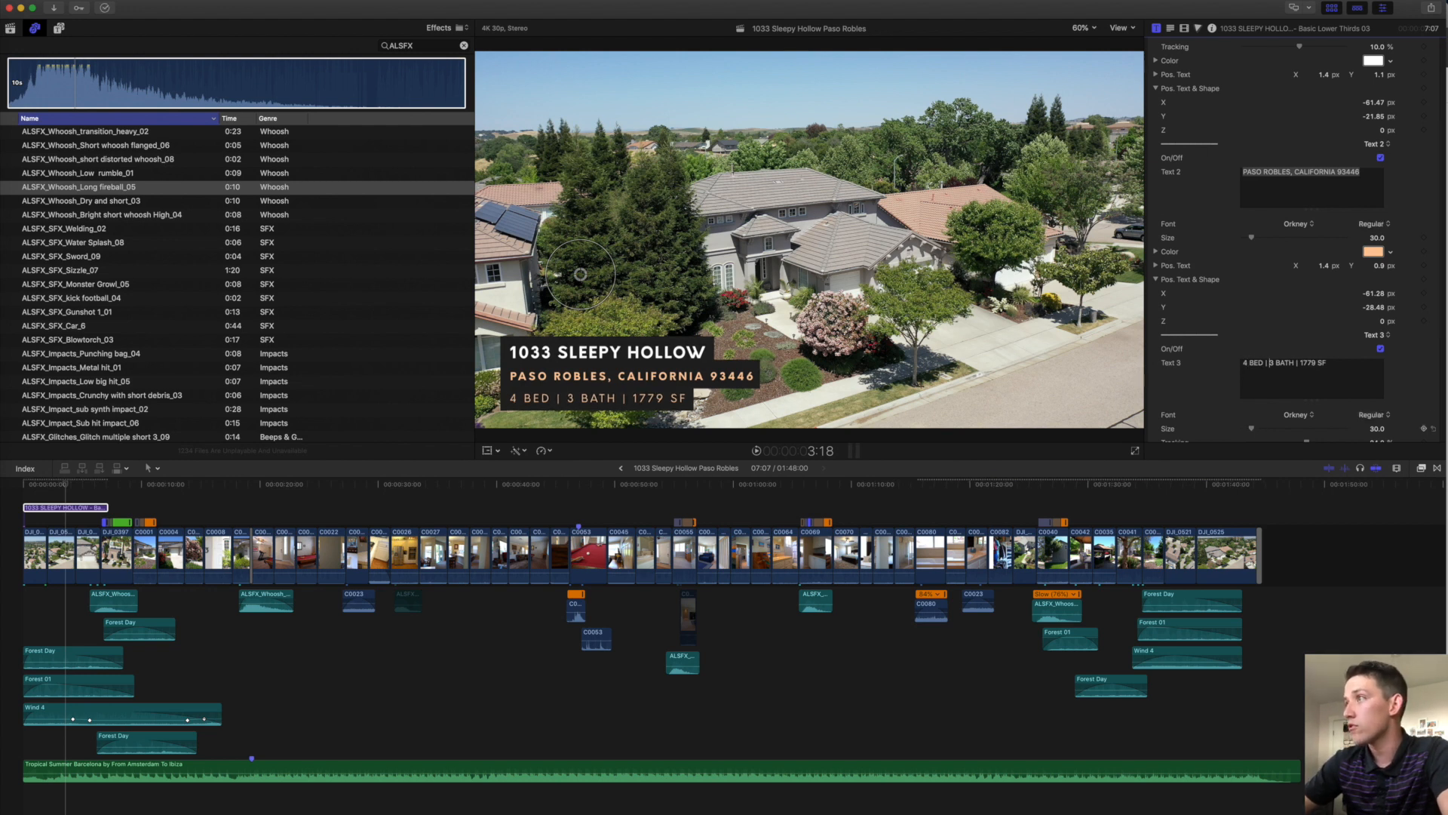
pyautogui.write('2503')
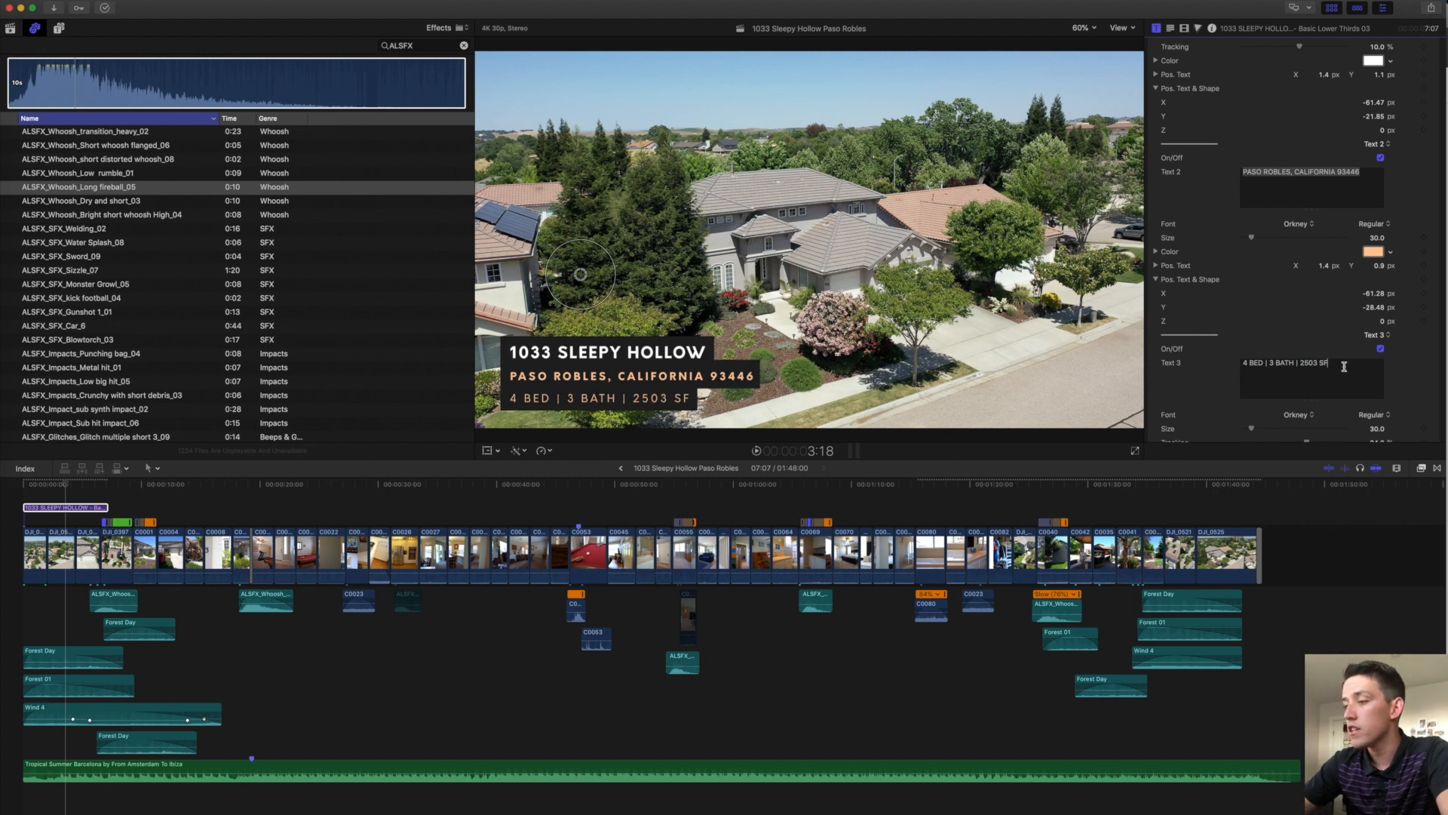
pyautogui.write(' |')
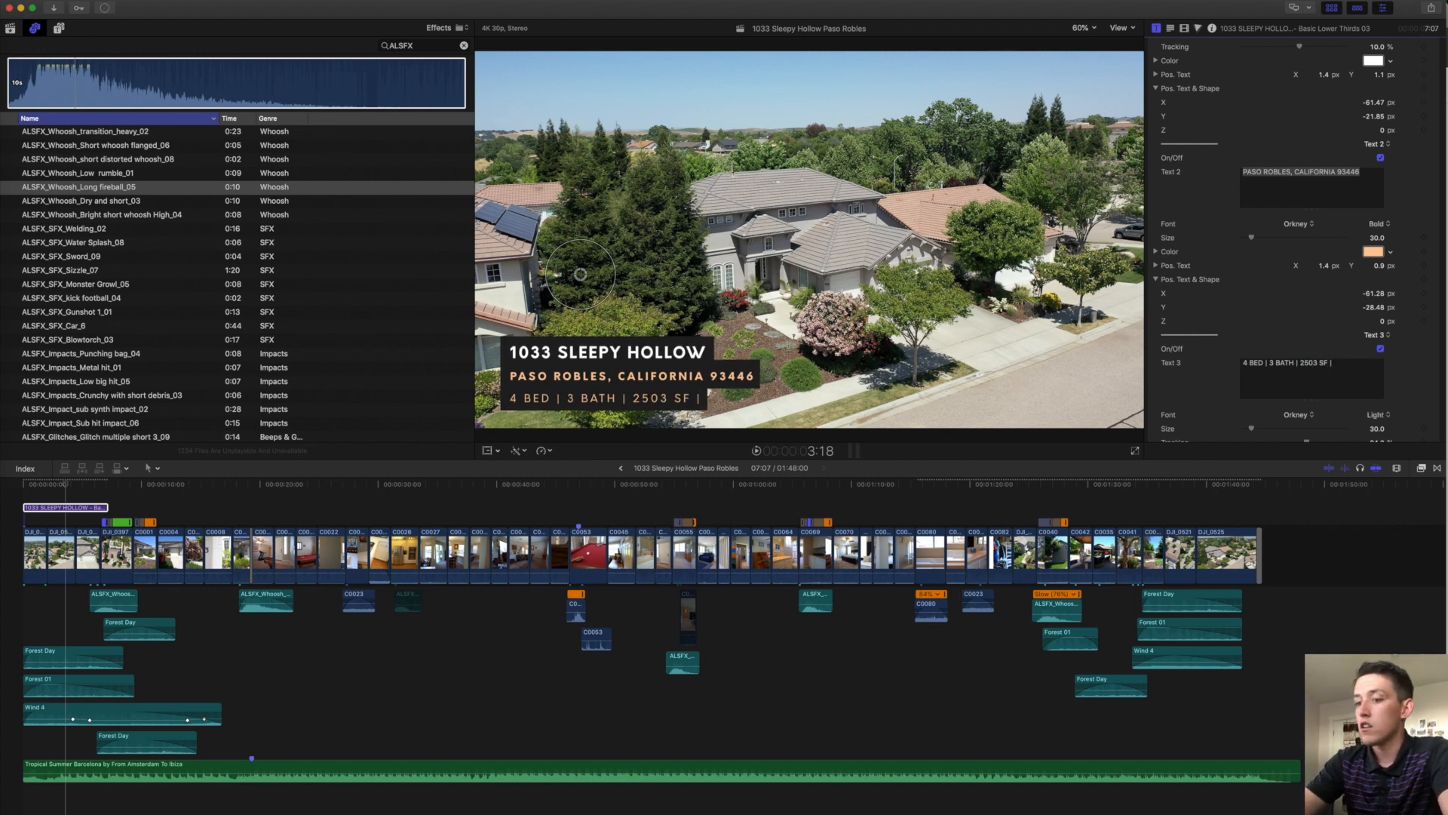
pyautogui.press('BackSpace')
pyautogui.press('BackSpace')
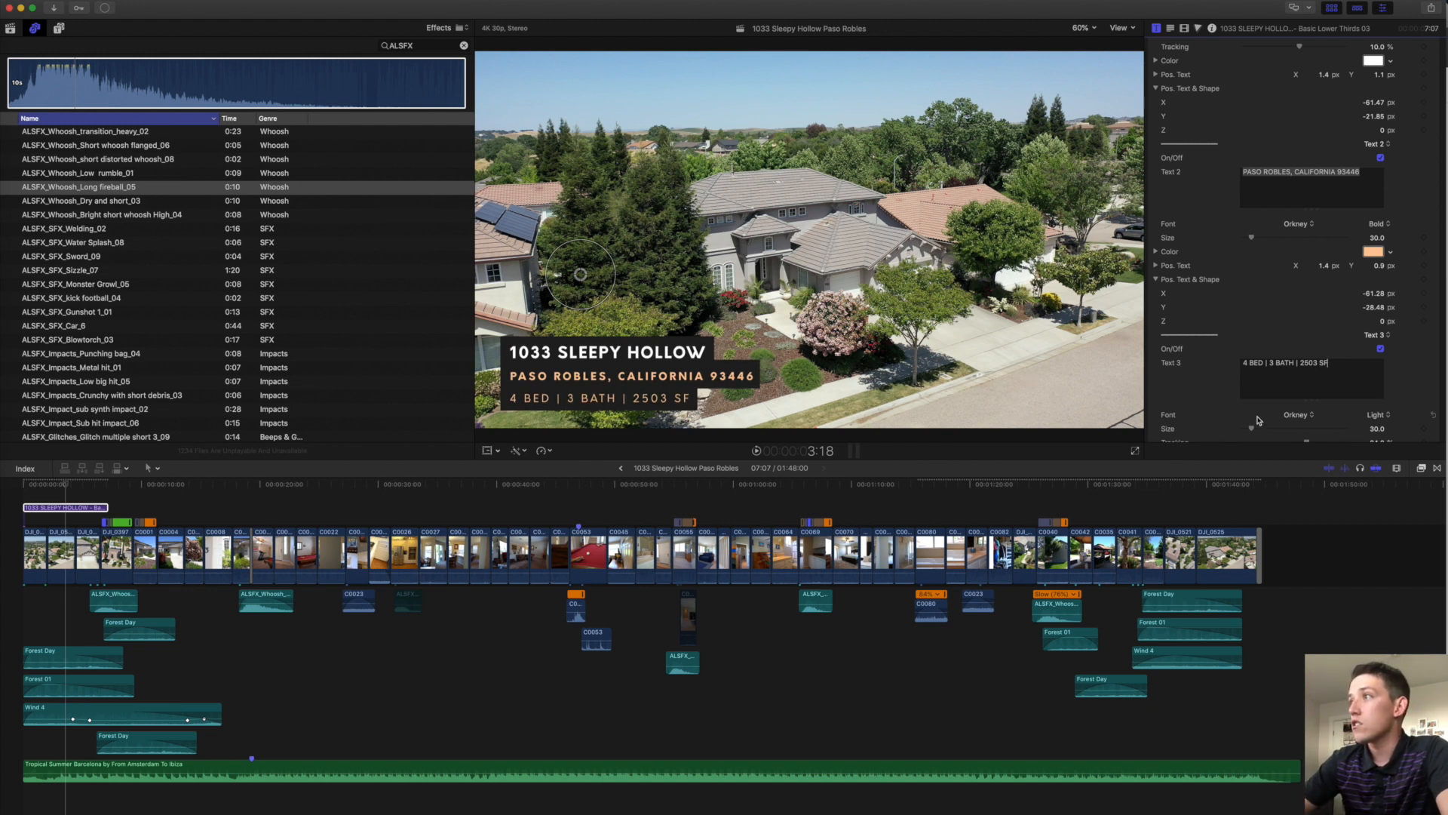
# Enlarge the title's lower two text lines and nudge the whole lower third slightly upward.
pyautogui.moveTo(1251, 428); pyautogui.dragTo(1255, 432)
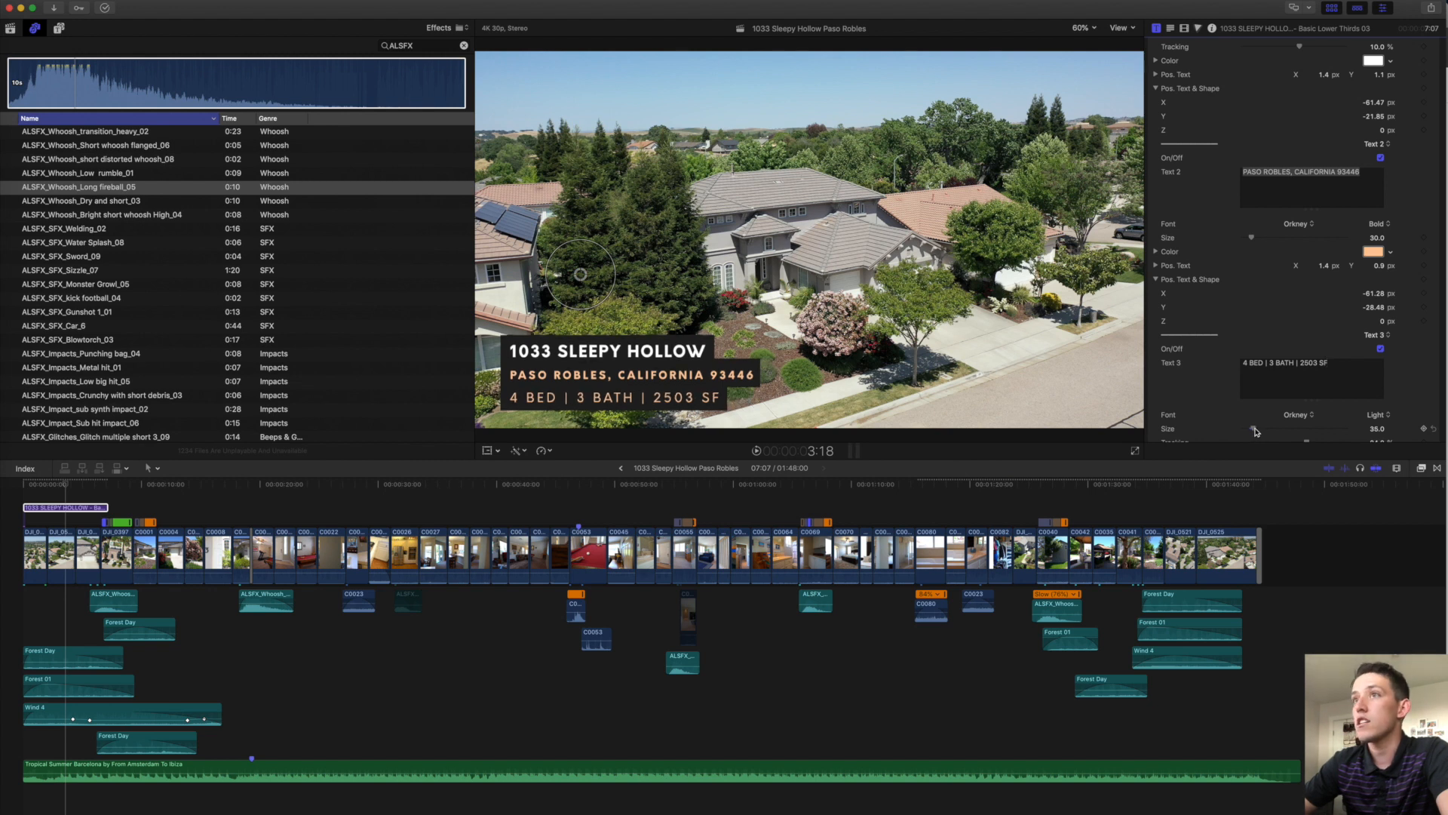
pyautogui.tripleClick(1285, 175)
pyautogui.moveTo(1251, 238); pyautogui.dragTo(1255, 240)
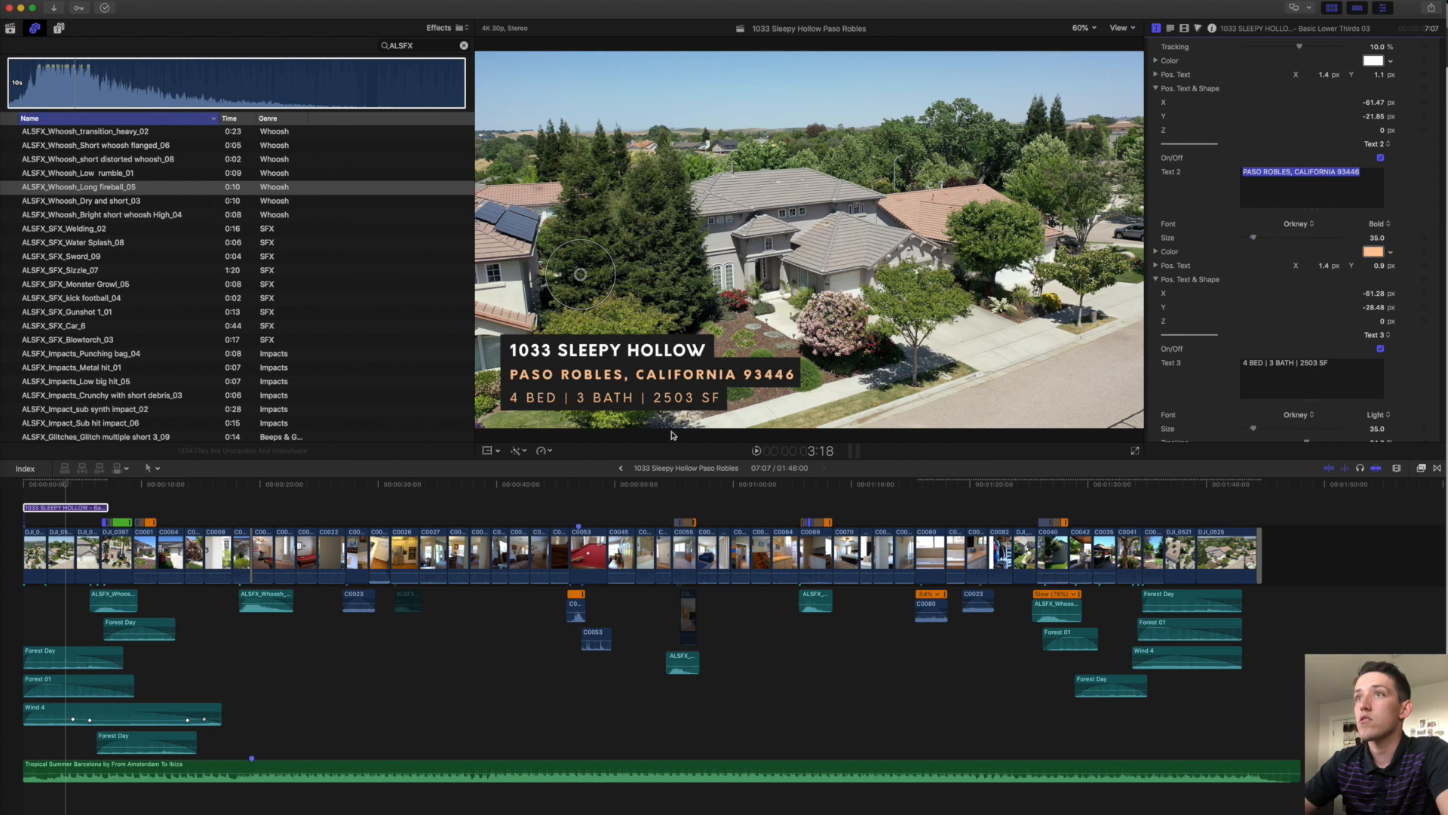
pyautogui.moveTo(580, 282); pyautogui.dragTo(579, 273)
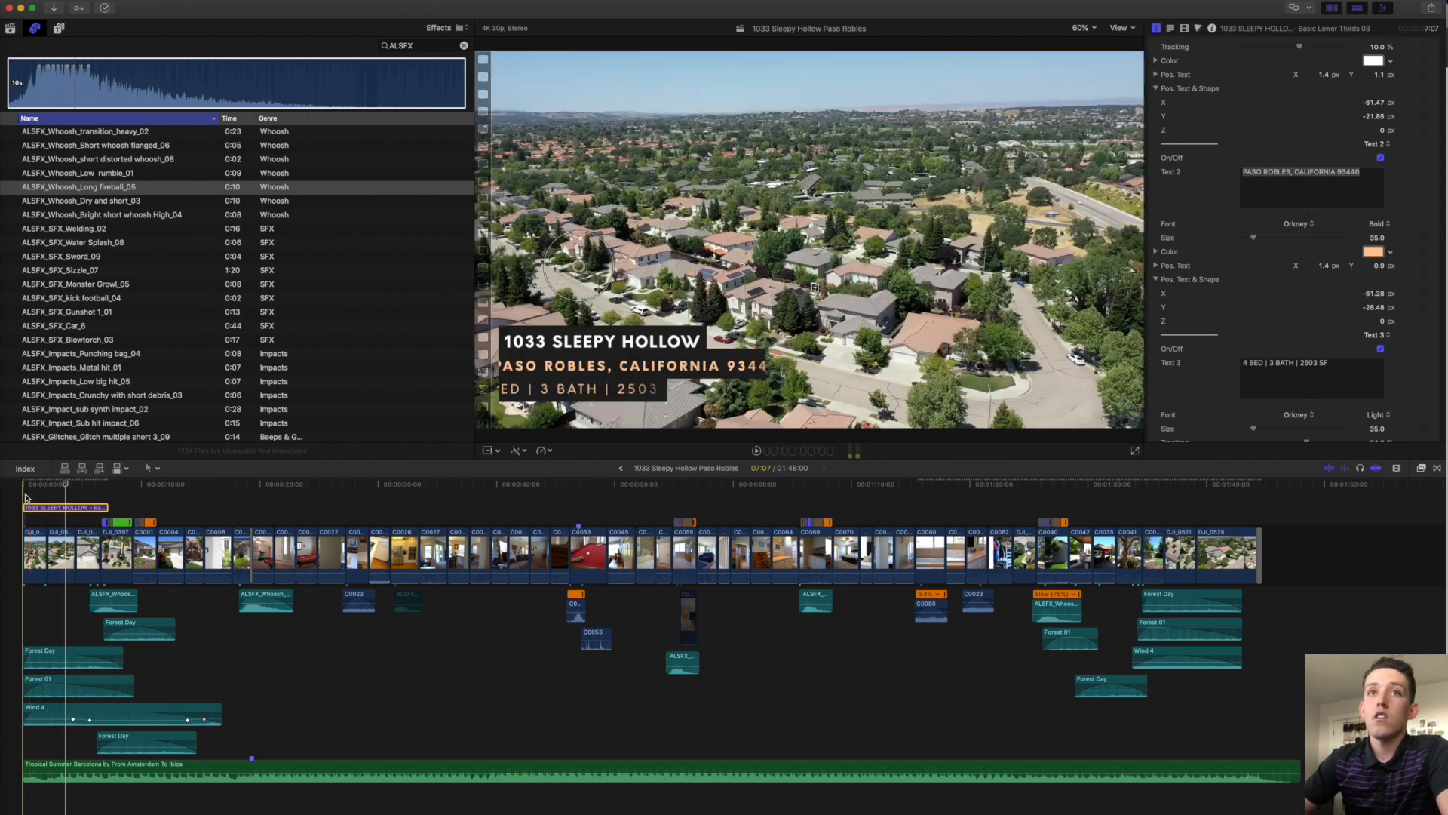
pyautogui.click(24, 496)
pyautogui.click(59, 28)
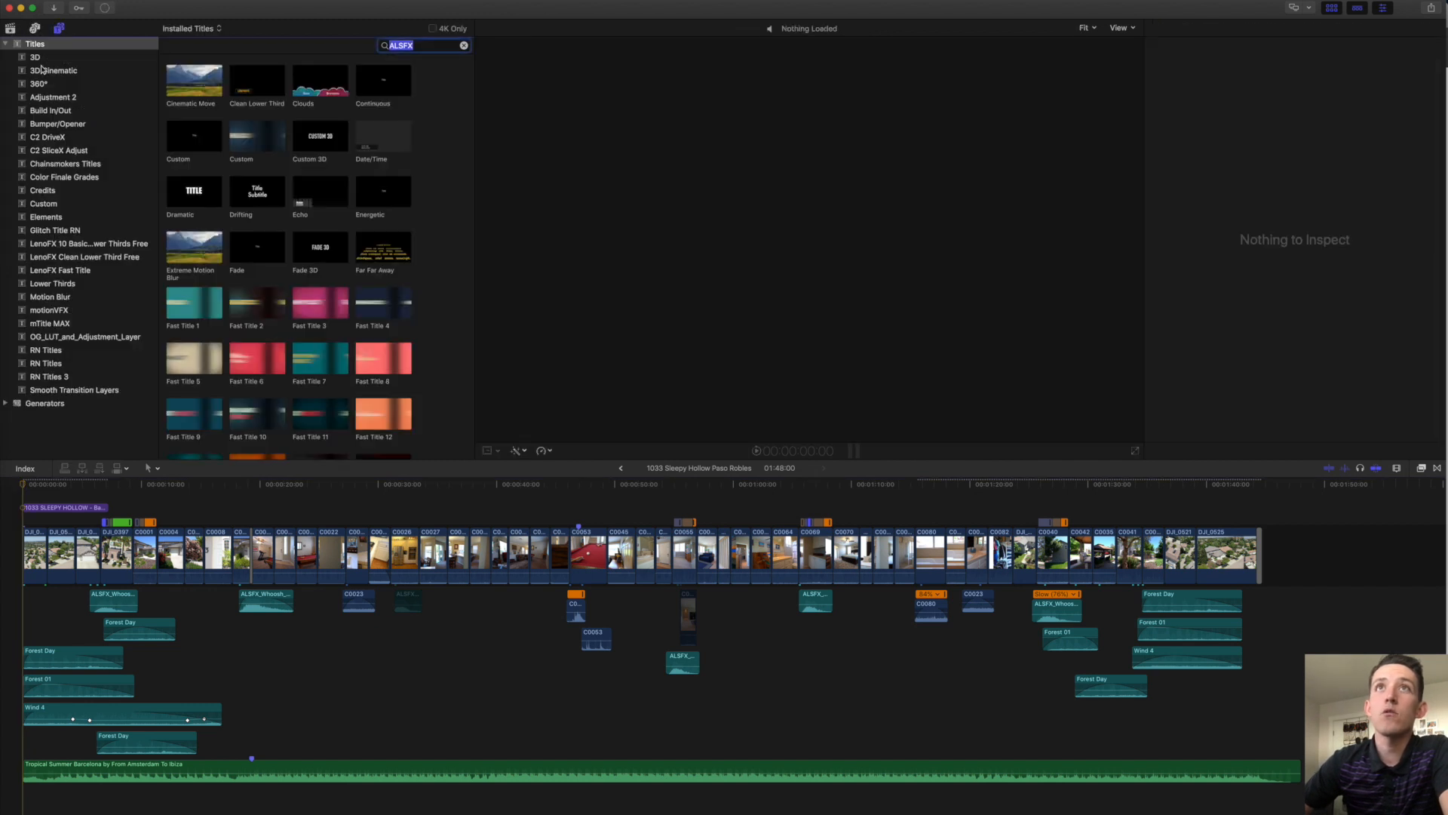
# Add an Adjustment Layer from Adjustment 2 above the opening drone clips and extend it to 9:13.
pyautogui.click(41, 99)
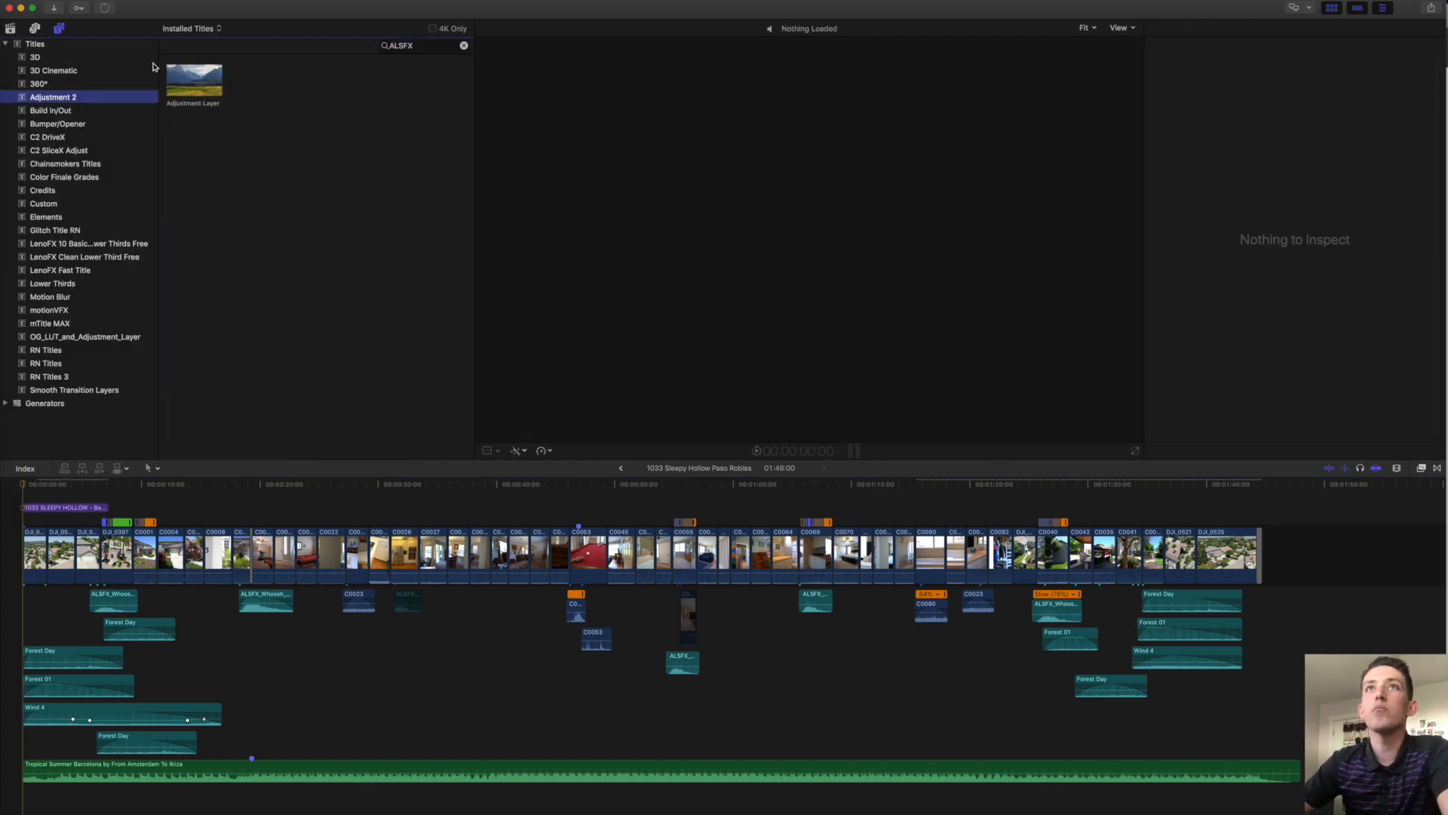
pyautogui.moveTo(206, 81); pyautogui.dragTo(30, 510)
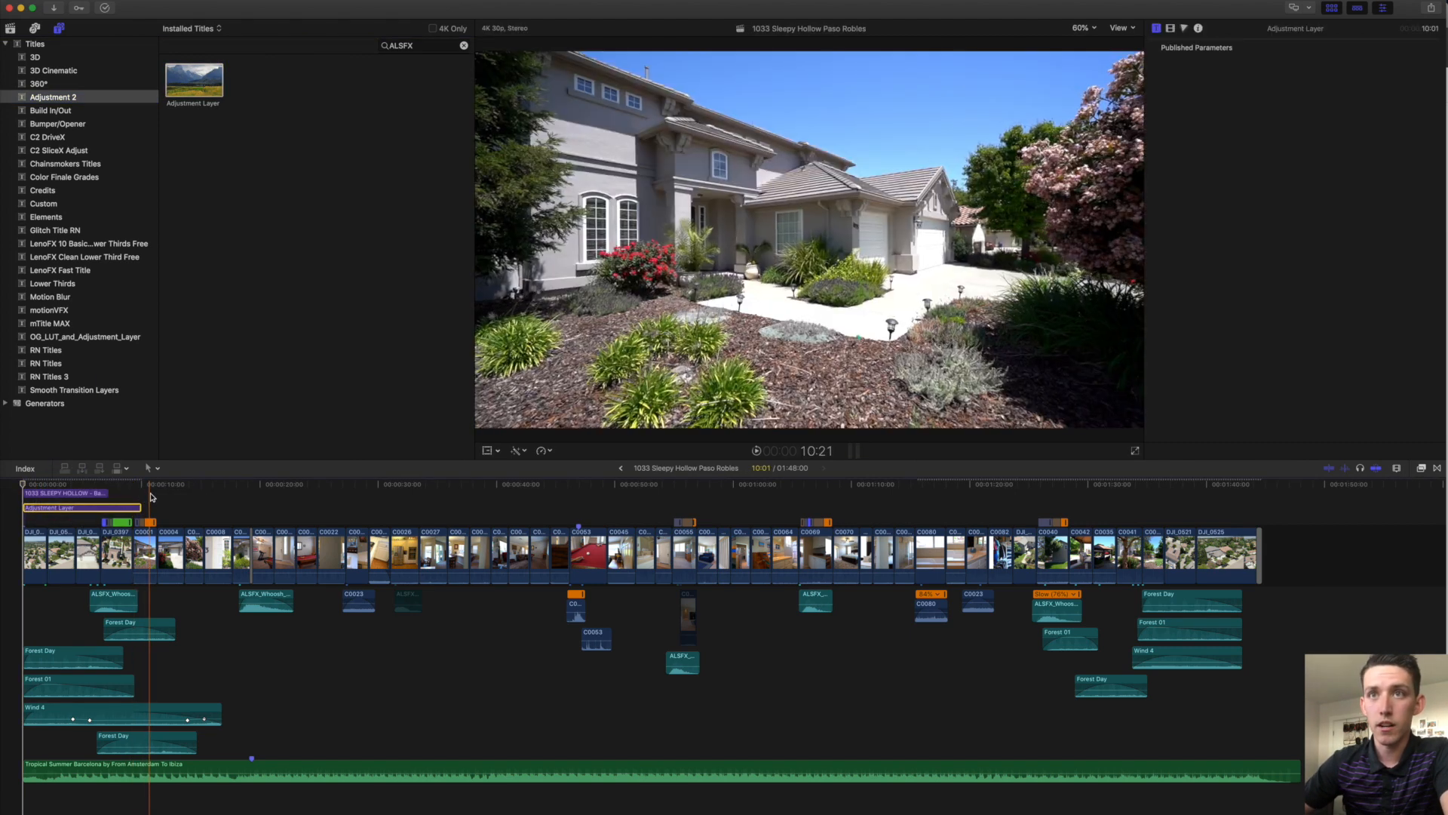
pyautogui.moveTo(139, 507)
pyautogui.mouseDown()
pyautogui.moveTo(152, 507)
pyautogui.moveTo(125, 506)
pyautogui.mouseUp()
pyautogui.click(123, 487)
pyautogui.click(118, 508)
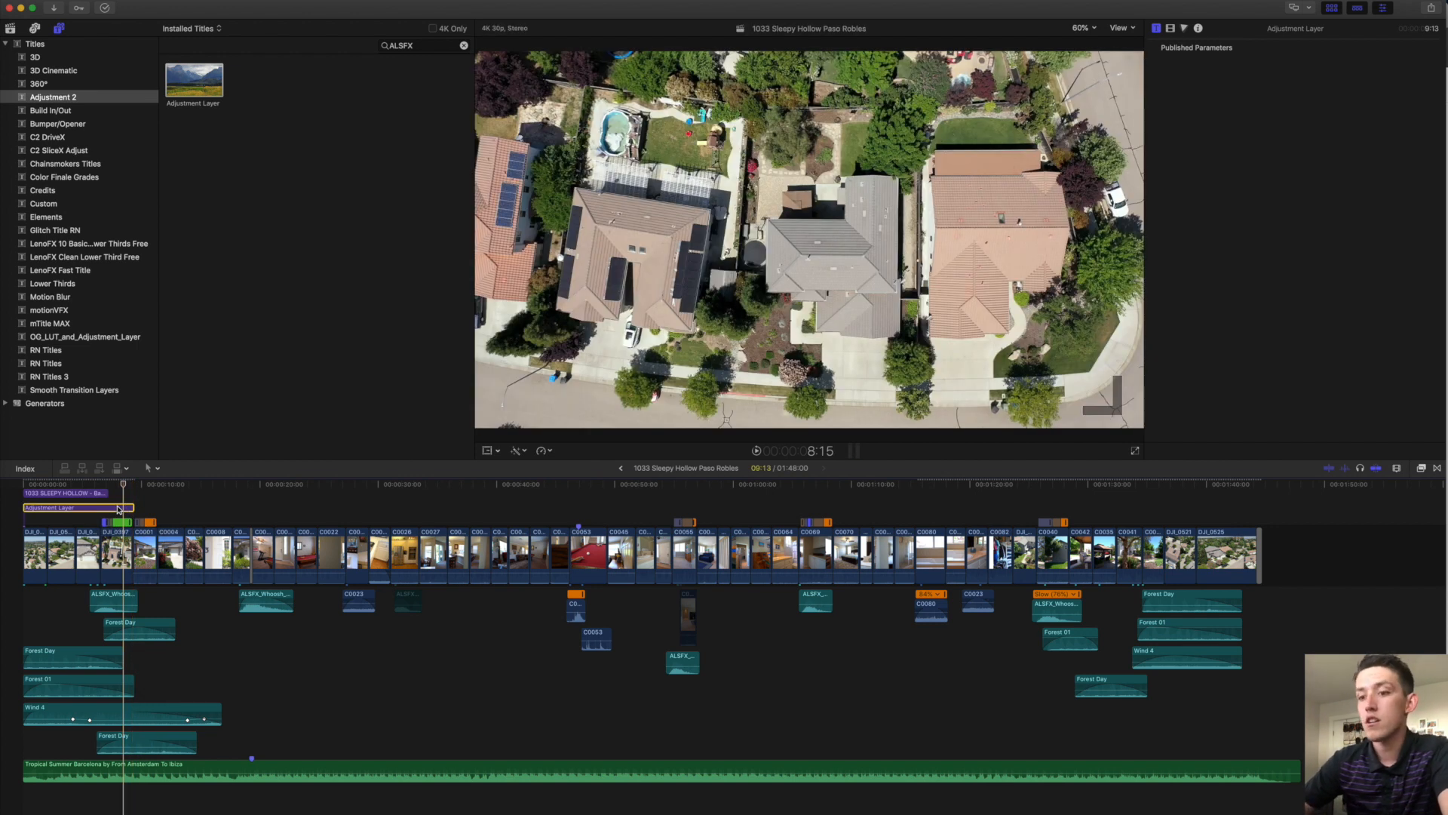
pyautogui.press('super+6')
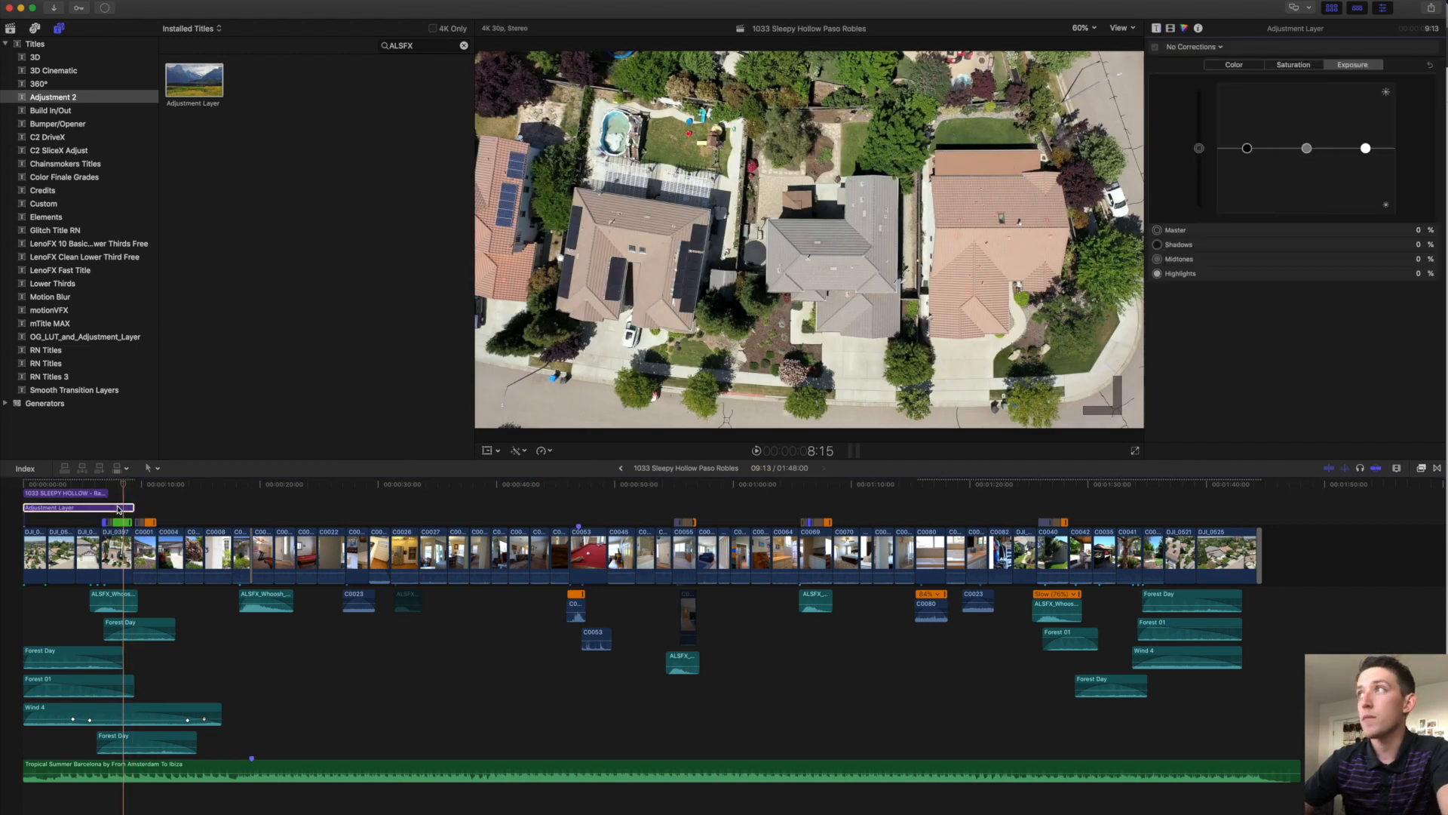
# Grade the Adjustment Layer: saturation up 20%, exposure midtones 7%, highlights 9%, shadows -4%.
pyautogui.click(1314, 68)
pyautogui.moveTo(1200, 148); pyautogui.dragTo(1205, 138)
pyautogui.moveTo(1307, 143); pyautogui.dragTo(1365, 142)
pyautogui.click(1354, 65)
pyautogui.click(1249, 149)
pyautogui.moveTo(1249, 154); pyautogui.dragTo(1250, 156)
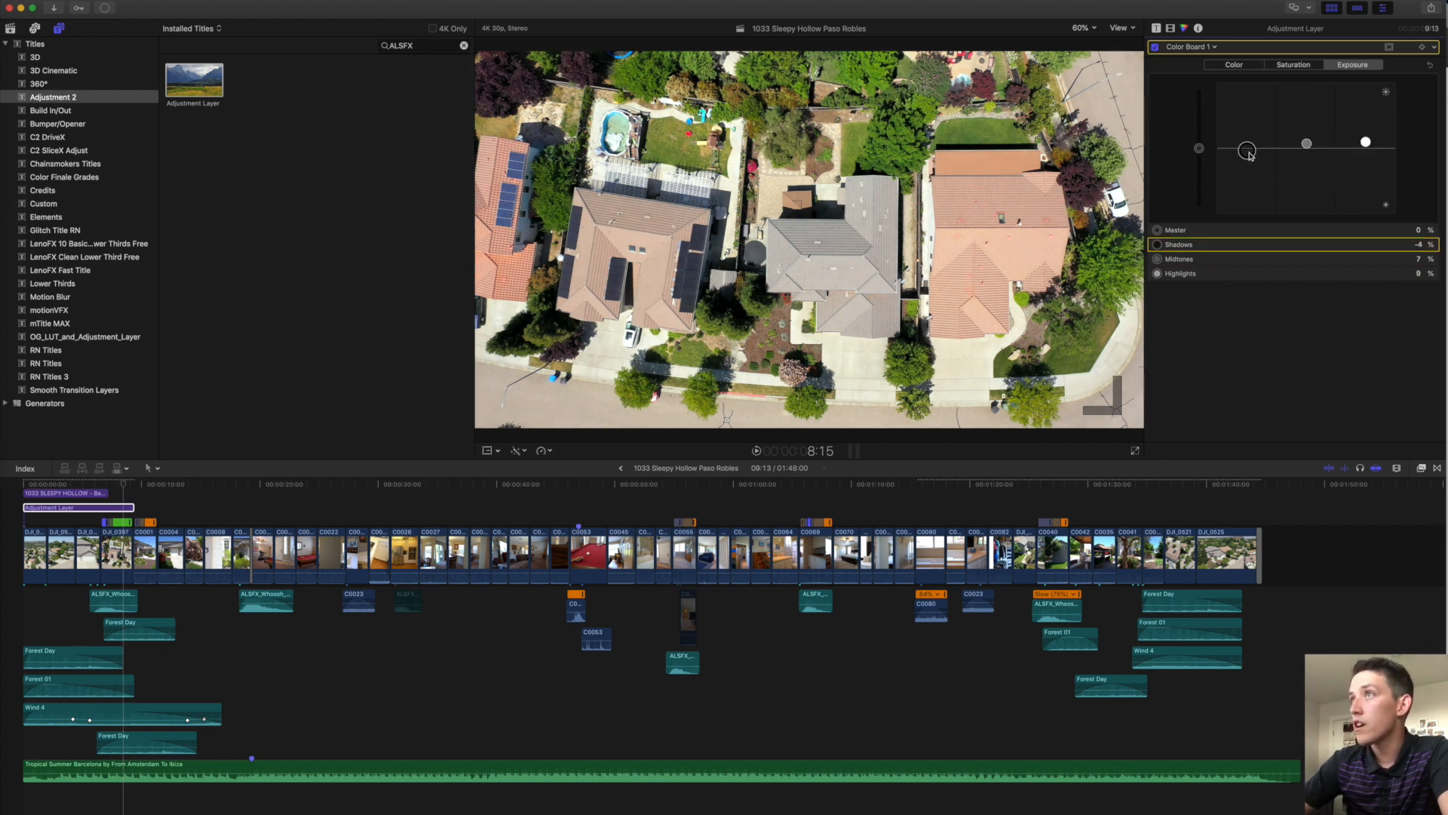
# Toggle the grade on and off to compare, then paste a copy near the timeline's end.
pyautogui.click(30, 484)
pyautogui.press('v')
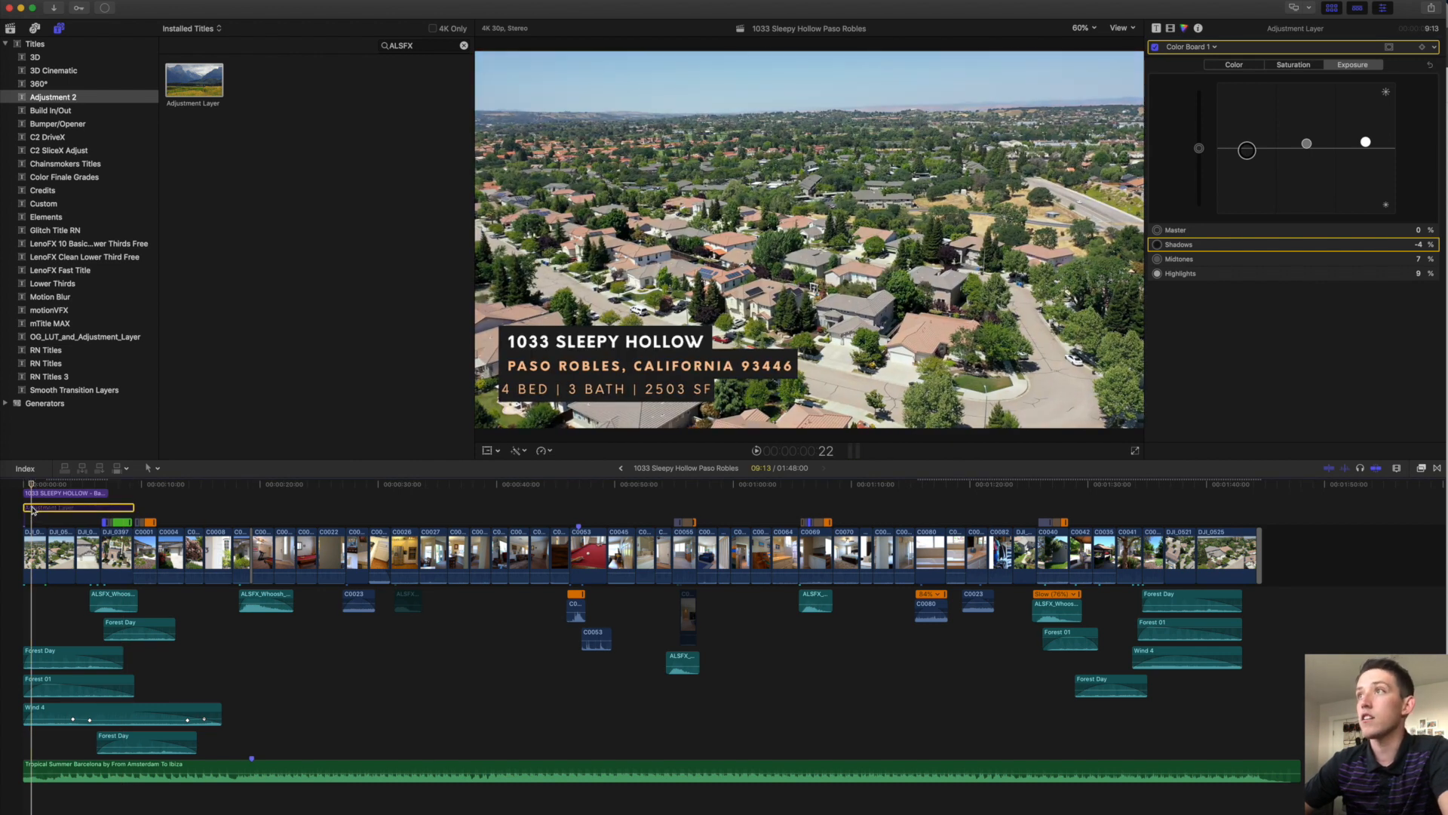
pyautogui.press('v')
pyautogui.press('v')
pyautogui.press('v')
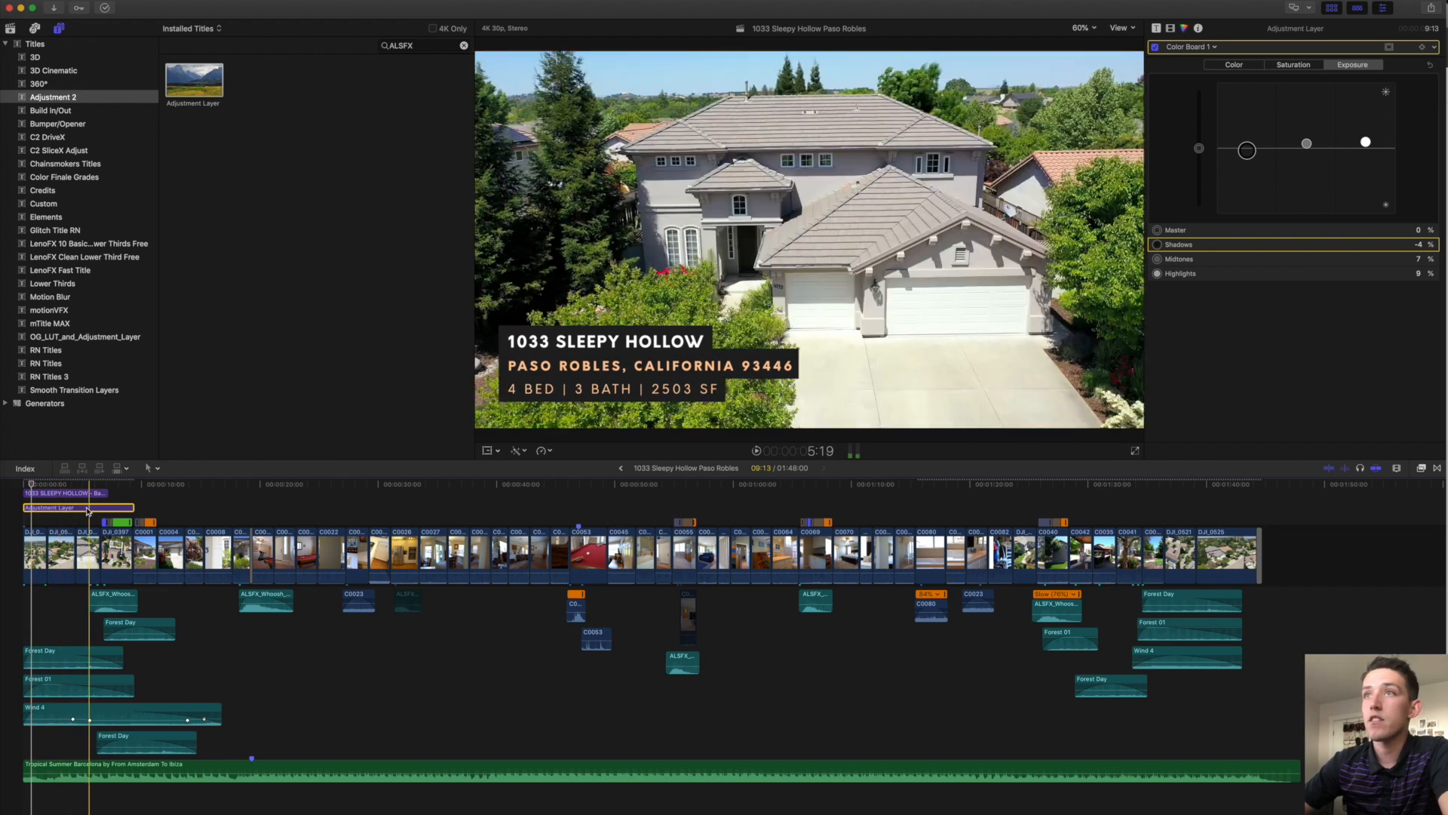
pyautogui.press('v')
pyautogui.press('v')
pyautogui.press('v')
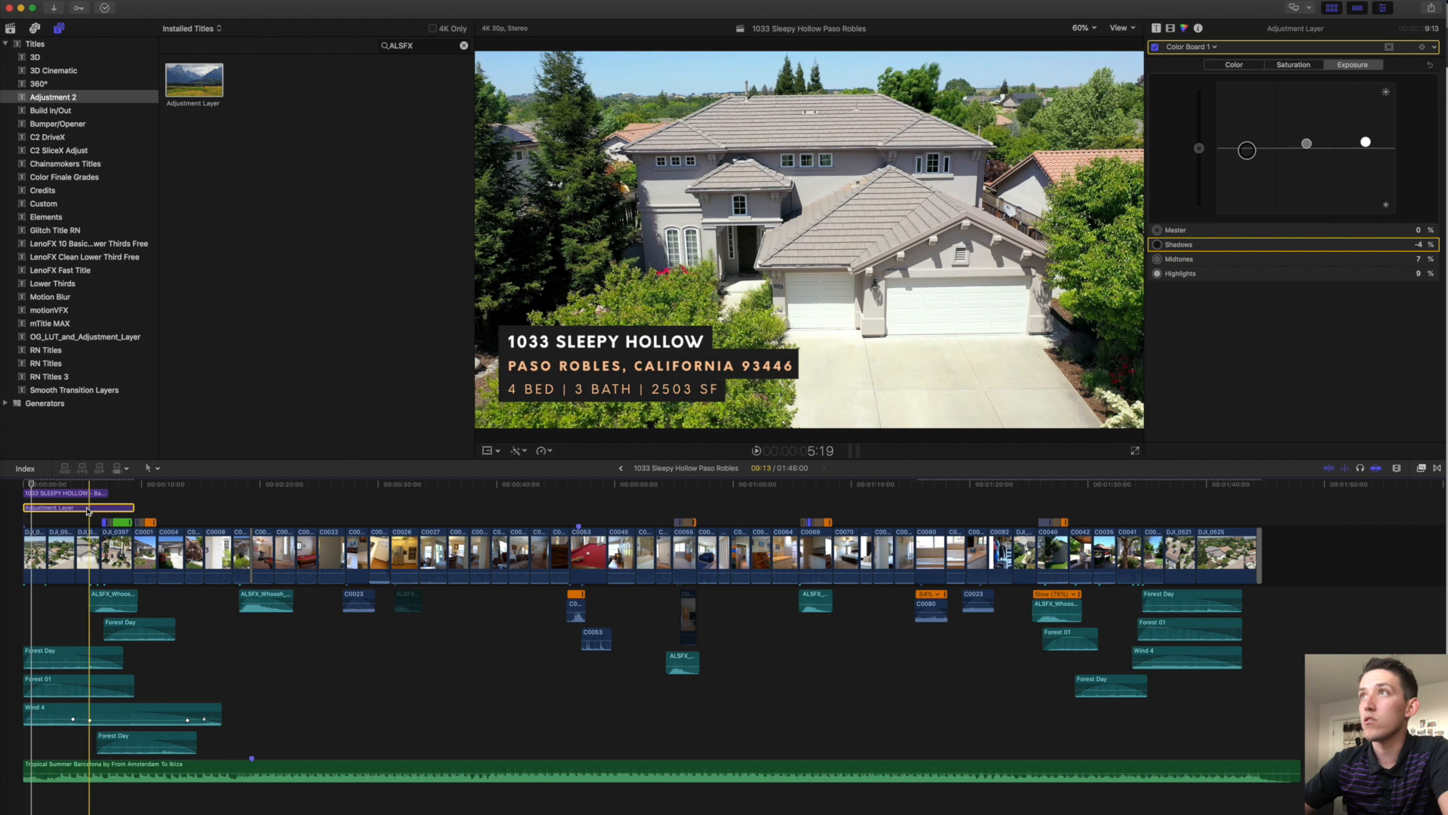
pyautogui.press('v')
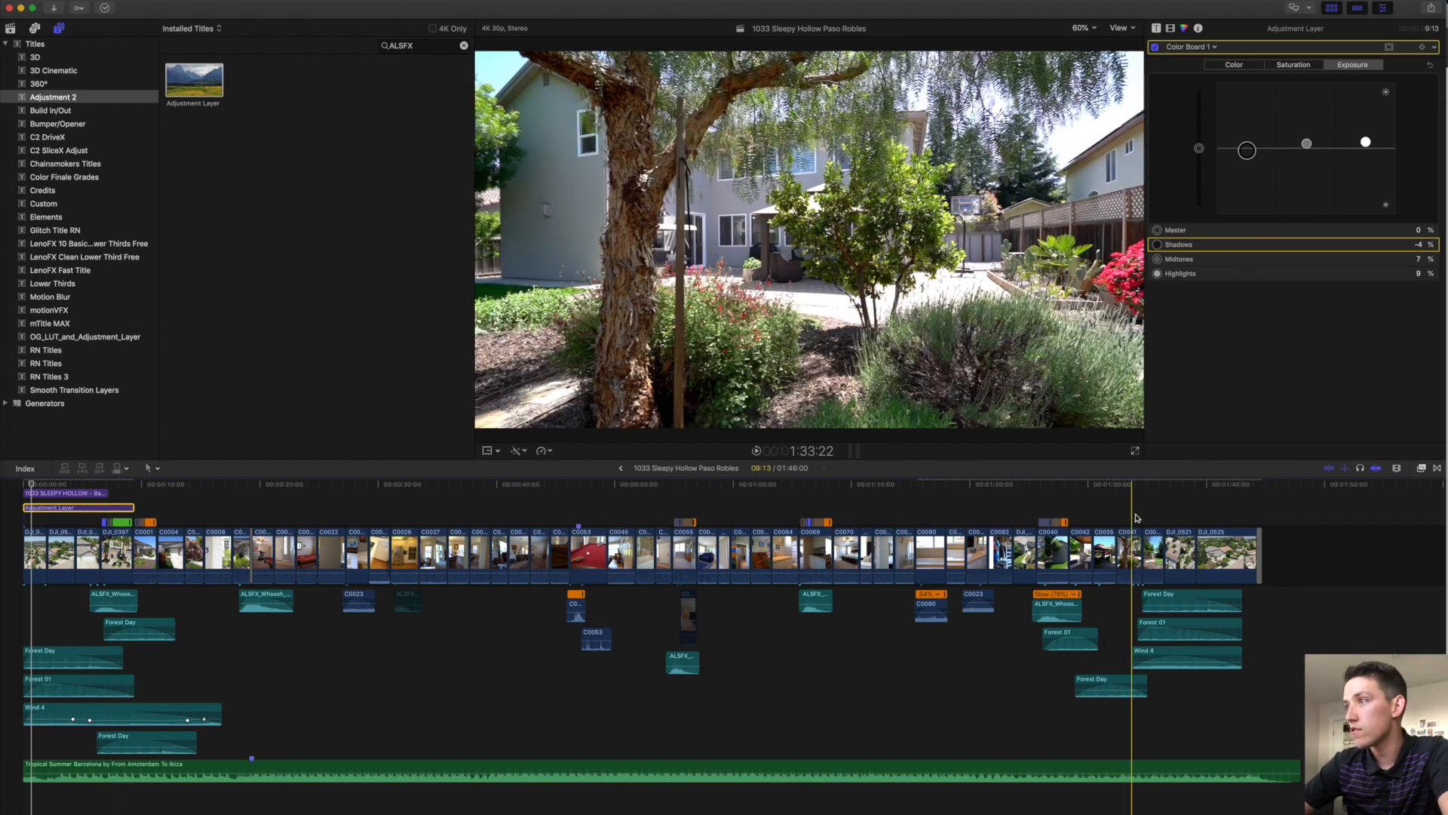
pyautogui.press('super+v')
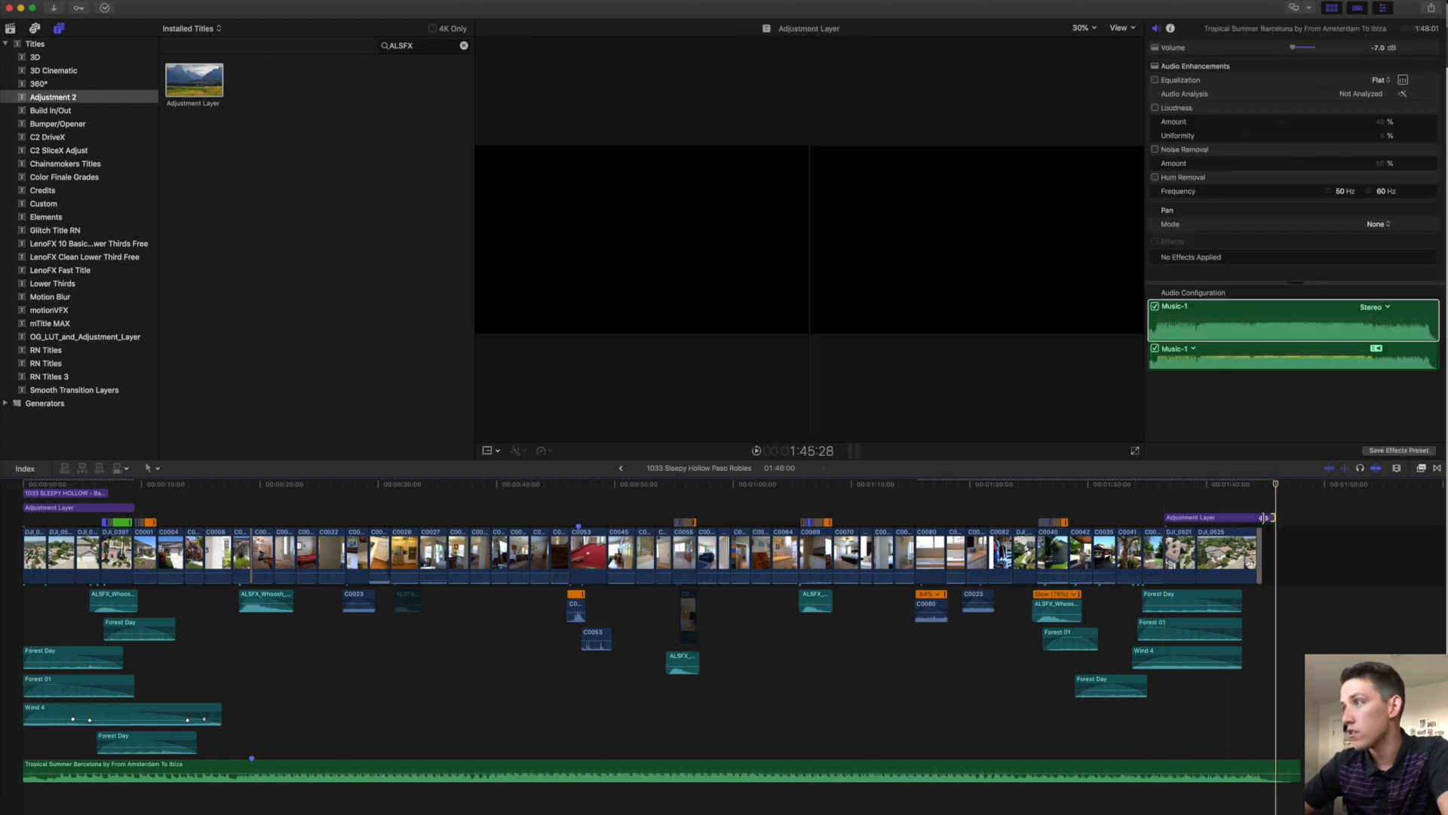
# Paste a copy of the address lower third over the closing shots, aligned to the second Adjustment Layer and trimmed.
pyautogui.click(71, 506)
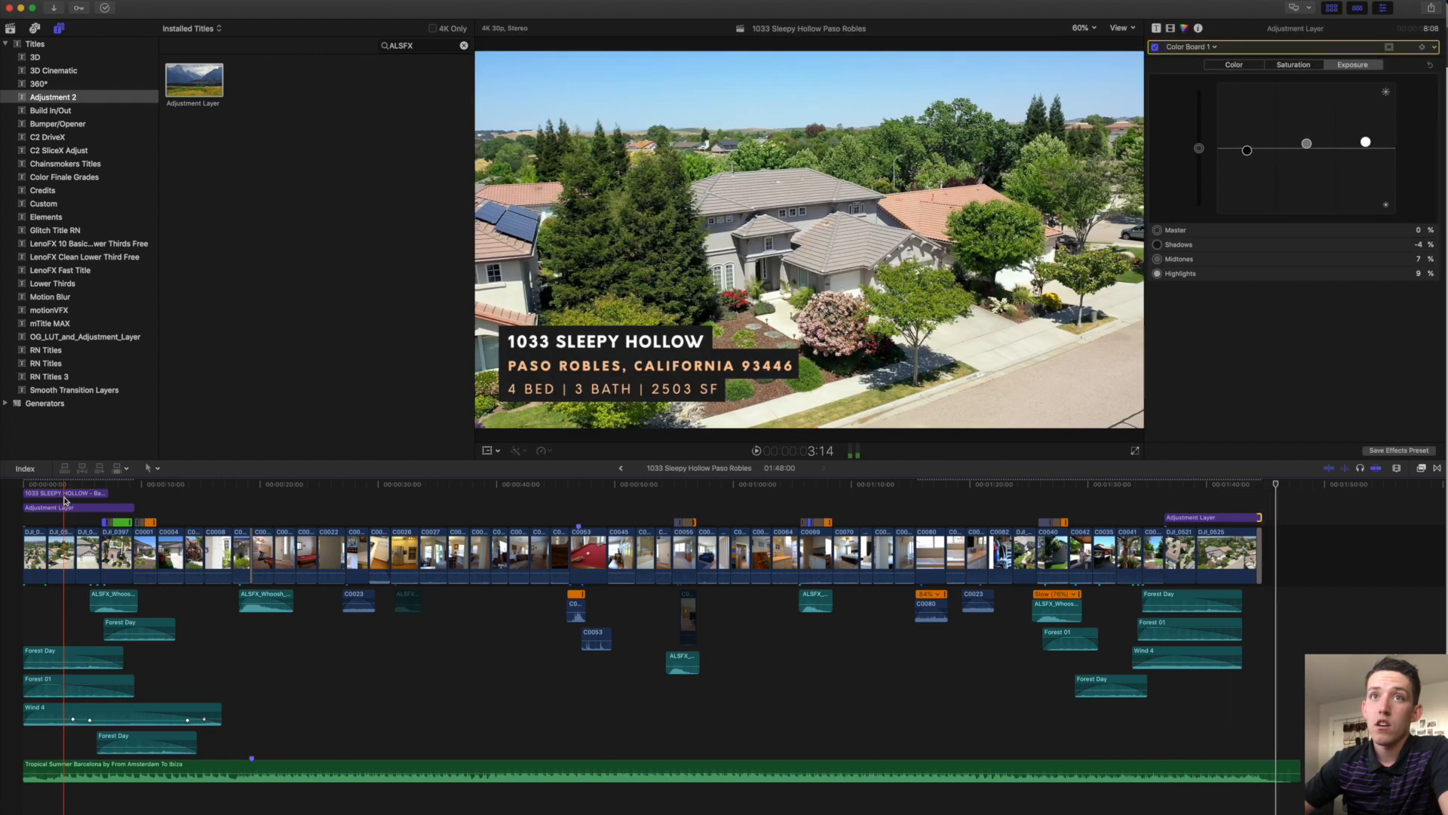
pyautogui.click(57, 494)
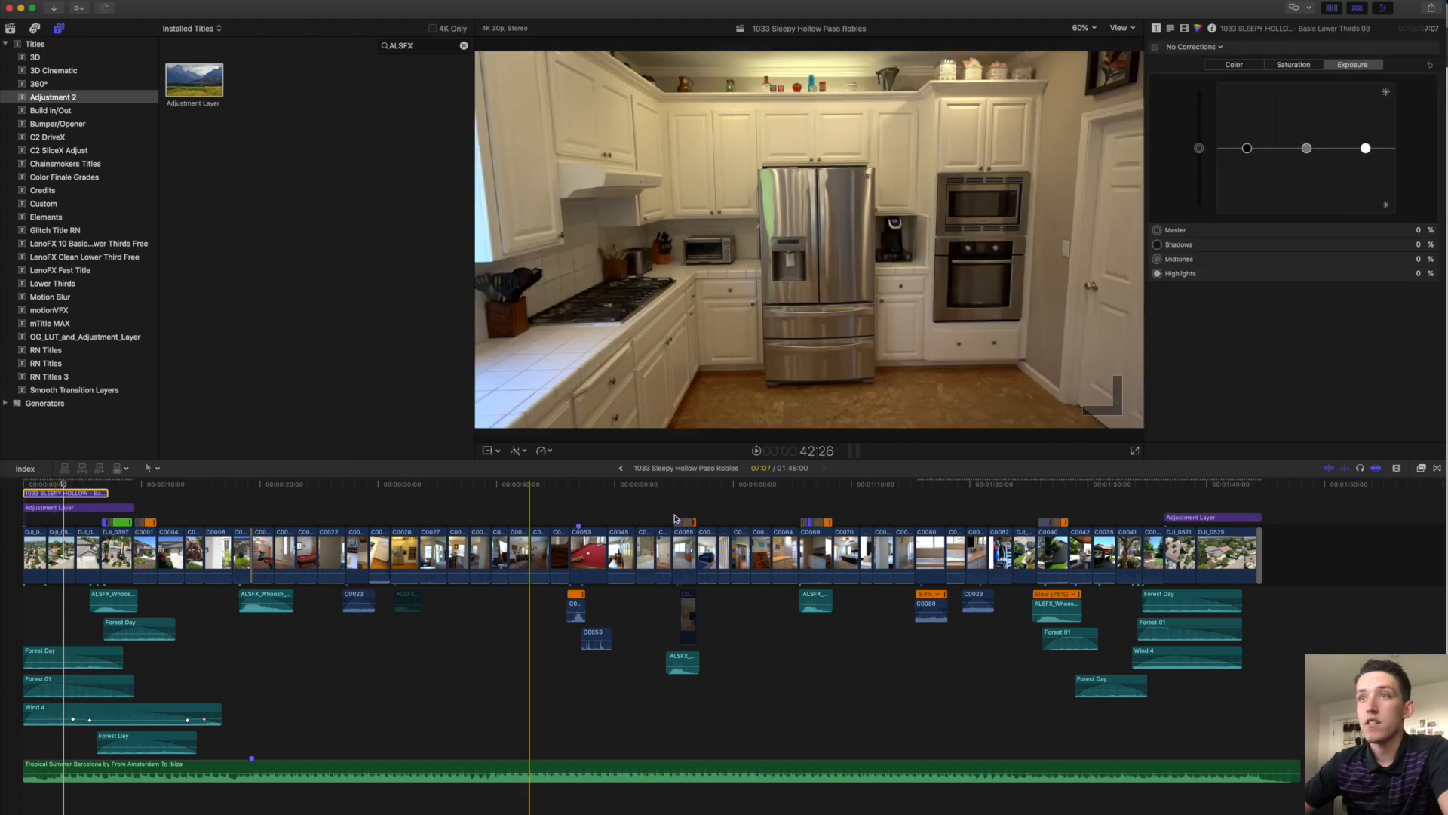
pyautogui.press('super+v')
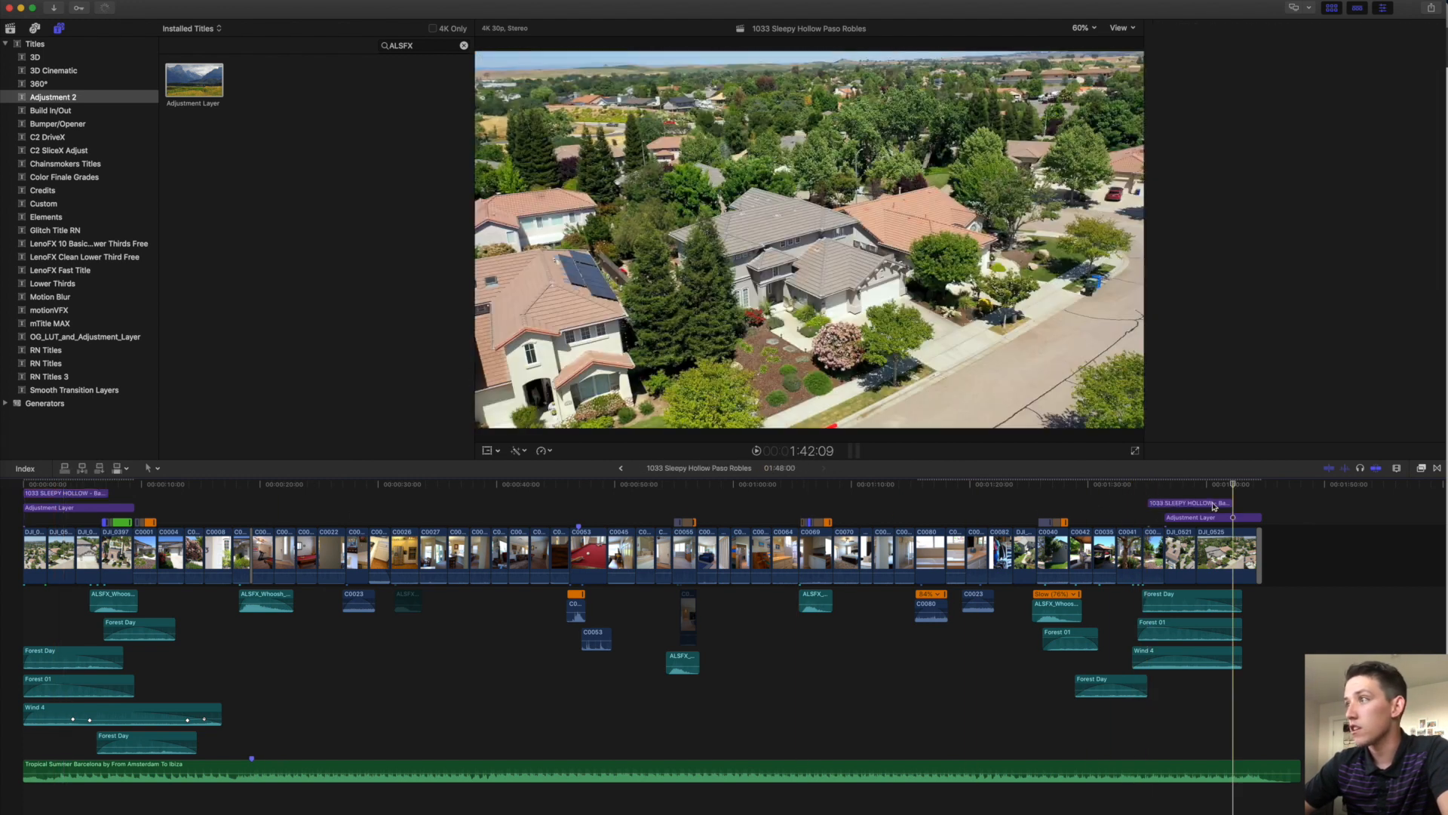
pyautogui.moveTo(1217, 502); pyautogui.dragTo(1134, 504)
pyautogui.click(1131, 489)
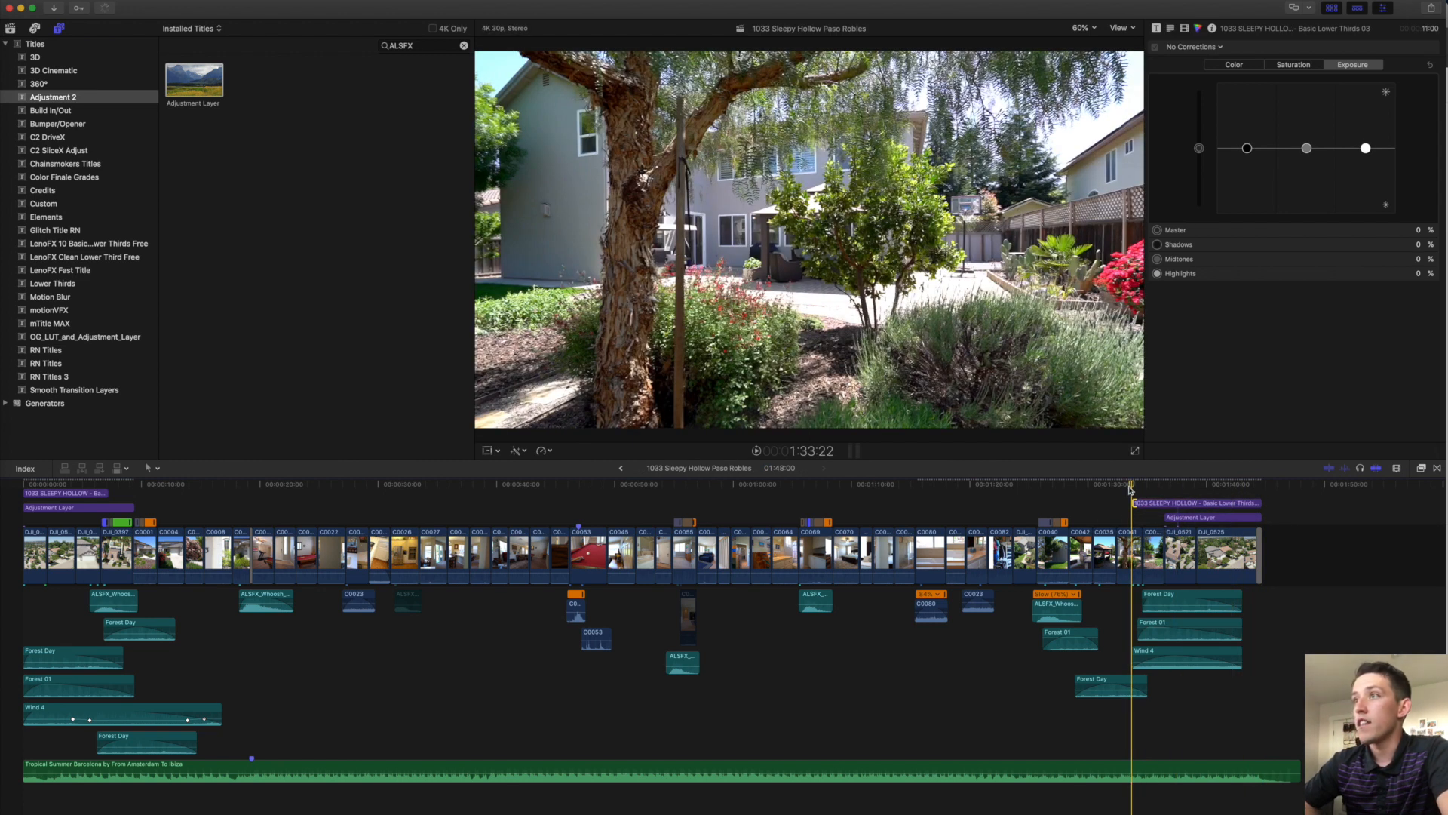